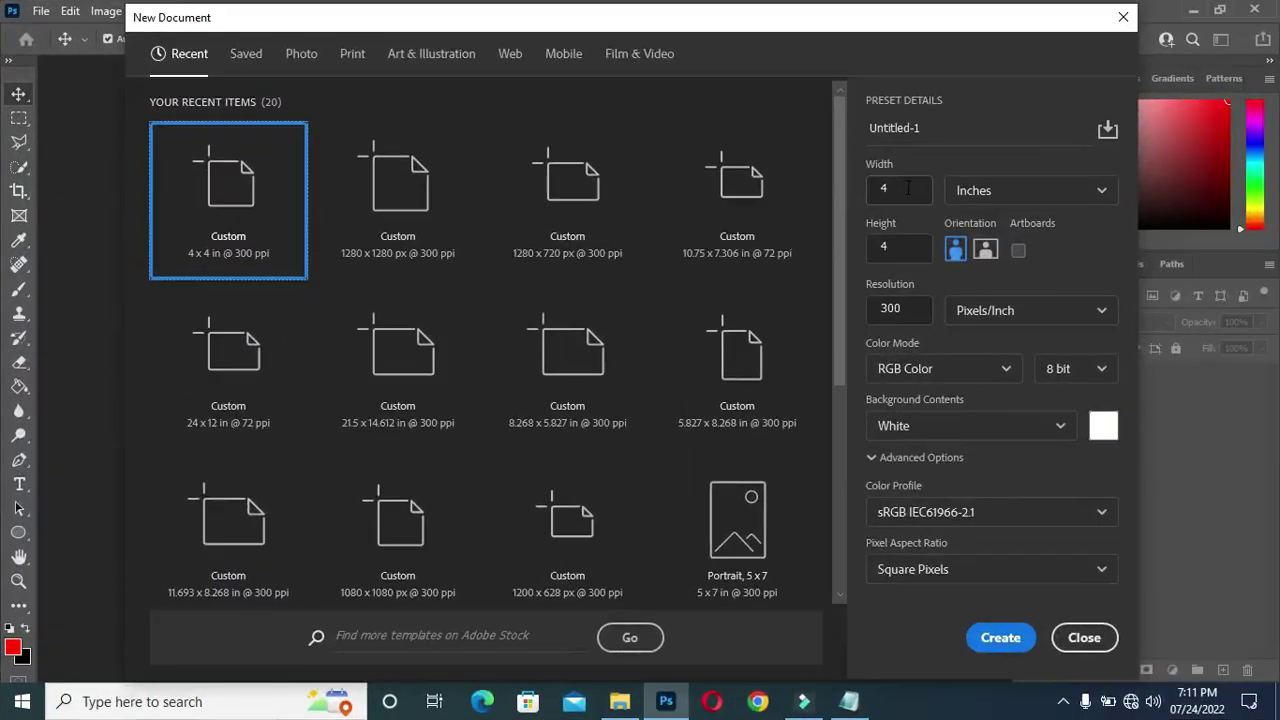
Create a new 4 x 4 inch RGB document at 300 pixels/inch with a white background
{"action": "double_click", "coordinate": [908, 188]}
{"action": "double_click", "coordinate": [893, 250]}
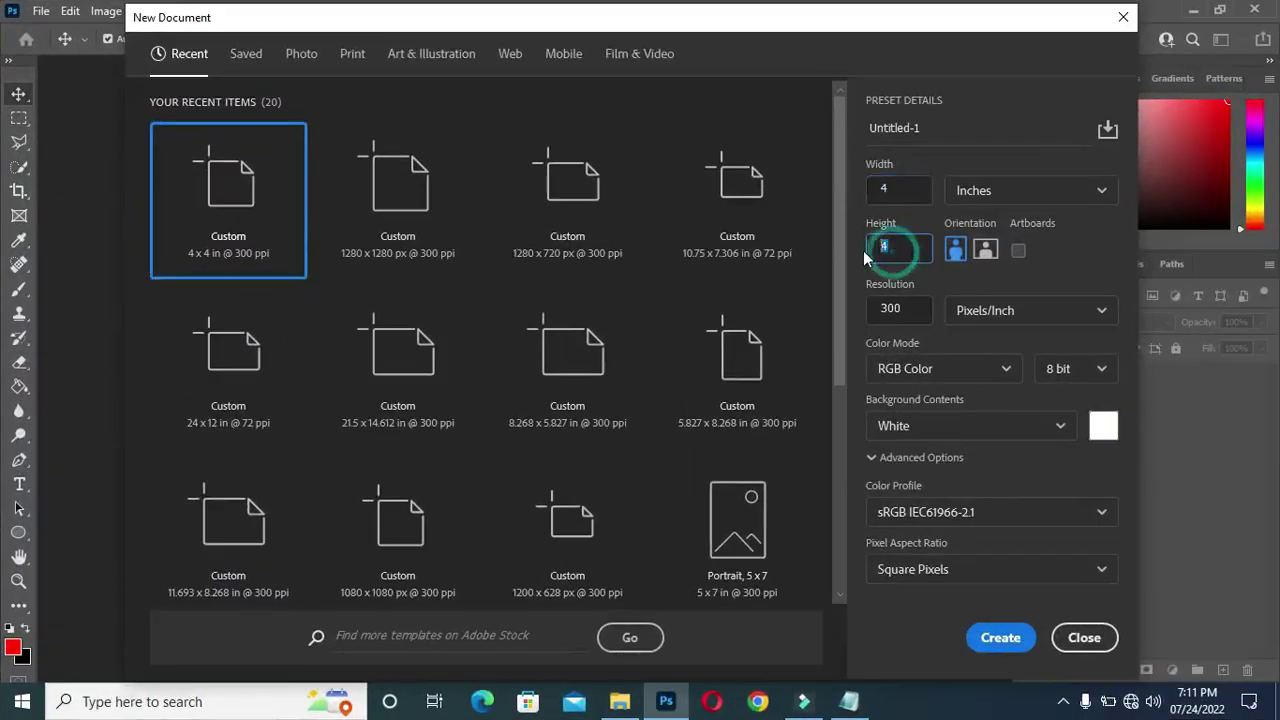
{"action": "double_click", "coordinate": [906, 310]}
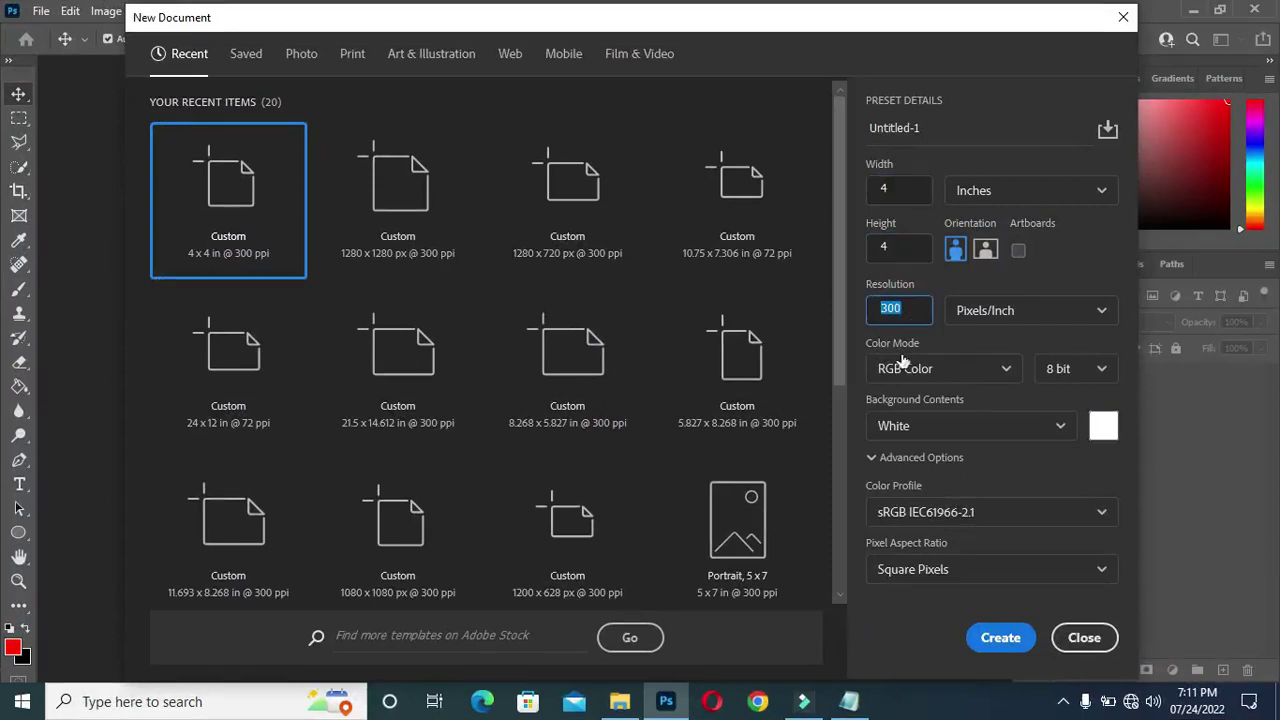
{"action": "left_click", "coordinate": [1003, 640]}
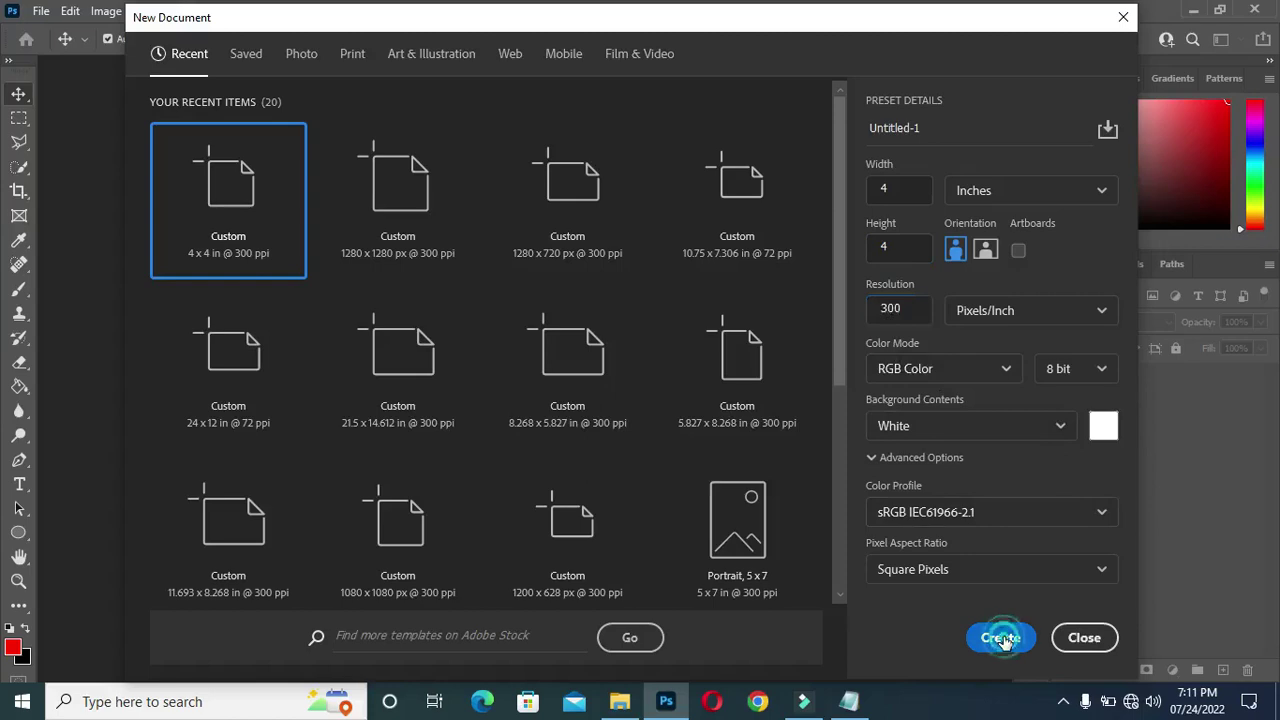
{"action": "key", "text": "ctrl+minus"}
{"action": "key", "text": "ctrl+plus"}
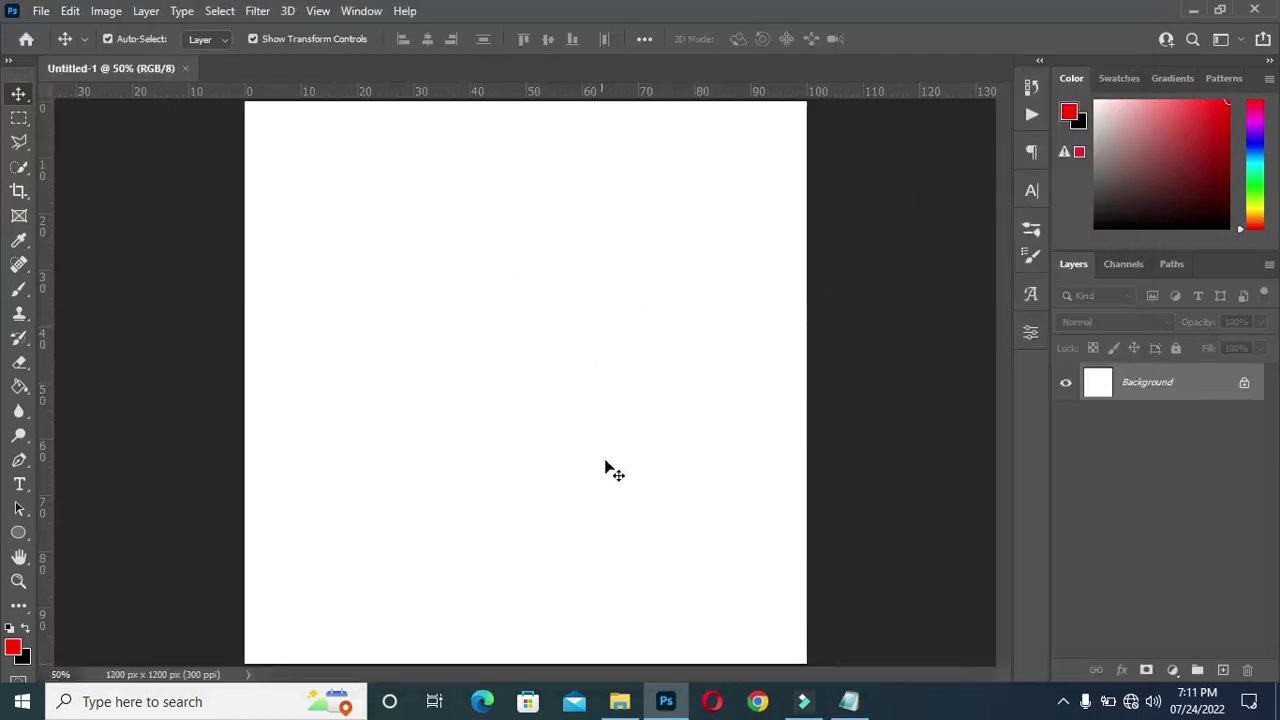
Place the dark blue wave image from the 14DAYS FASTING & PRAYER folder, scaled to about 20.68%, over the upper part of the canvas
{"action": "left_click", "coordinate": [620, 705]}
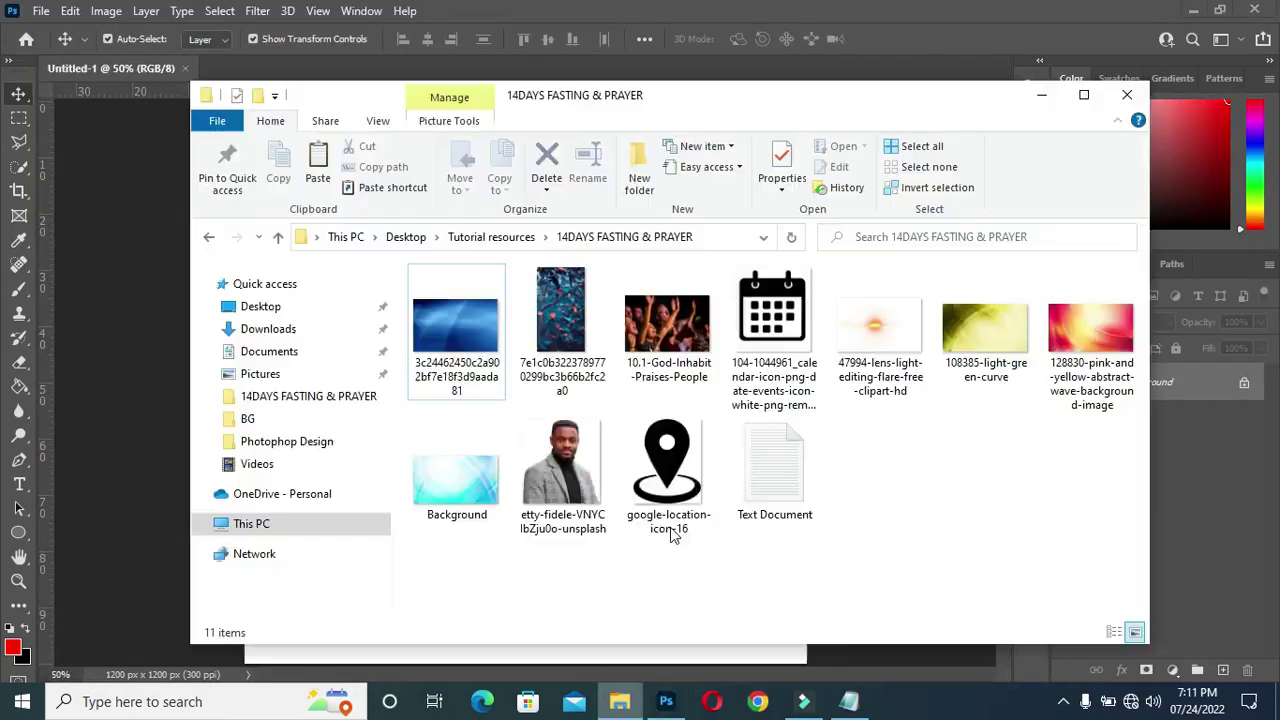
{"action": "left_click", "coordinate": [465, 330]}
{"action": "left_click_drag", "start_coordinate": [451, 333], "coordinate": [165, 252]}
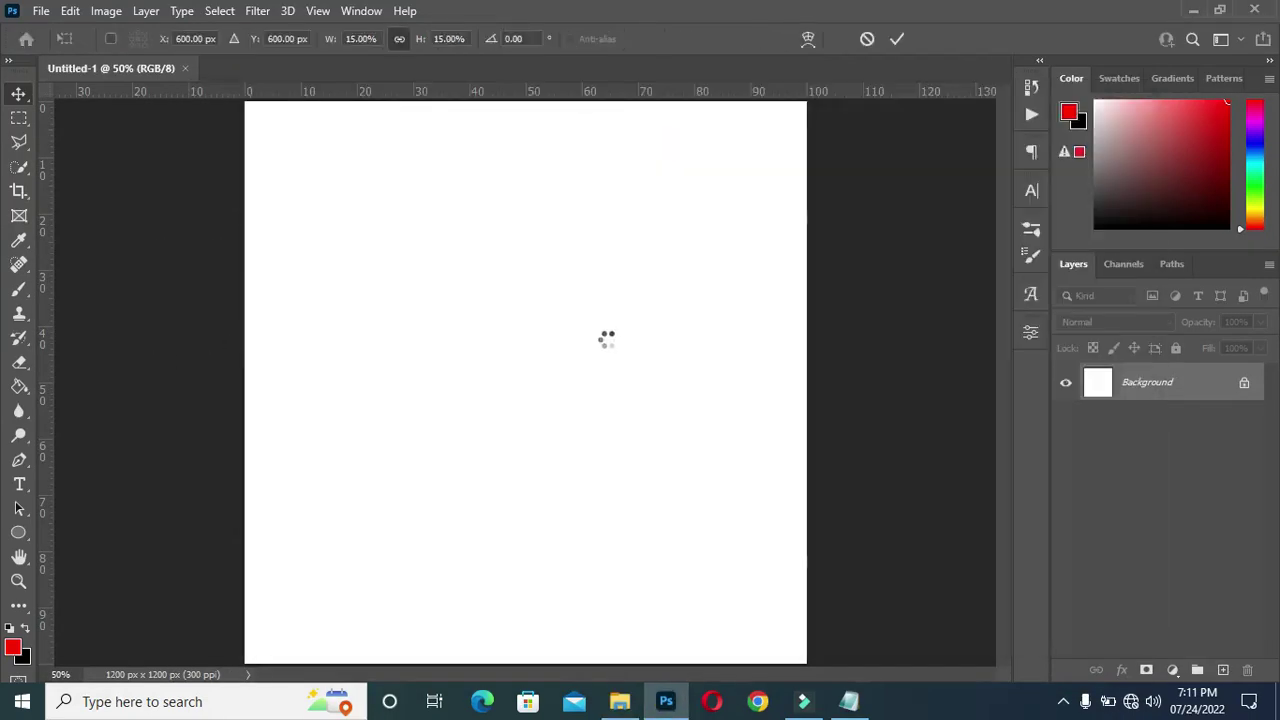
{"action": "left_click_drag", "start_coordinate": [525, 205], "coordinate": [525, 93]}
{"action": "left_click_drag", "start_coordinate": [525, 557], "coordinate": [525, 577]}
{"action": "key", "text": "Return"}
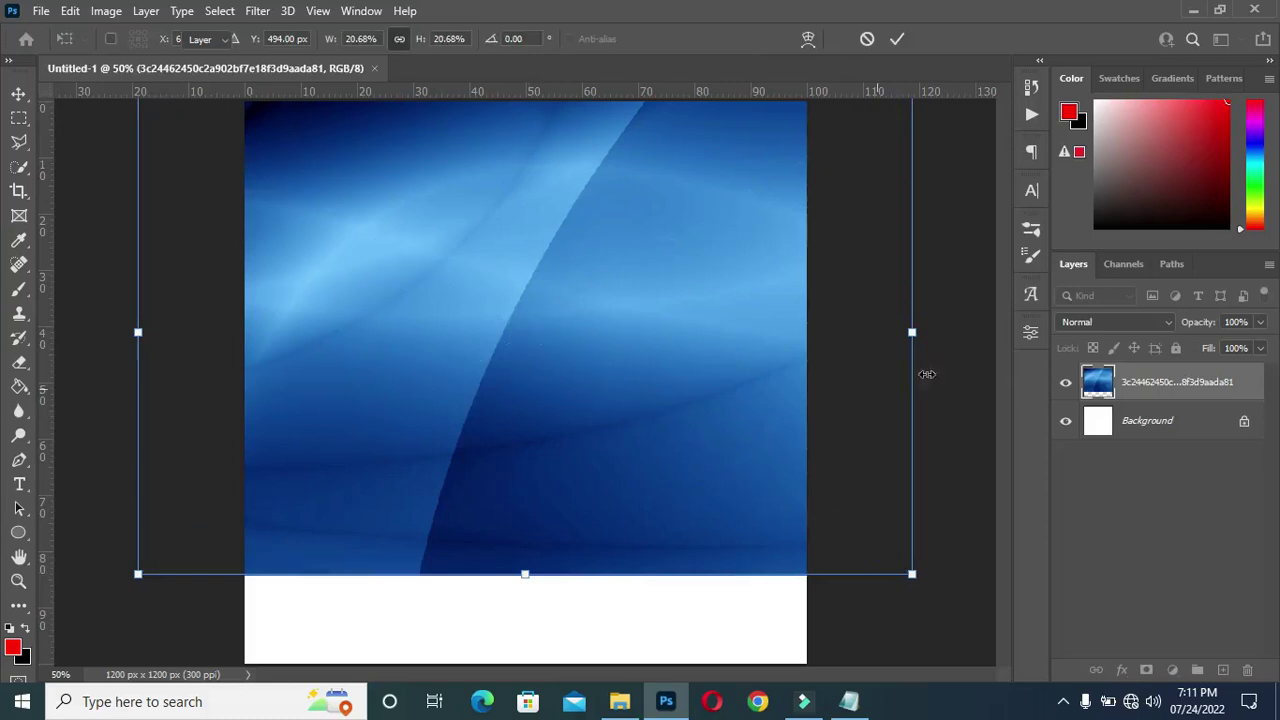
Apply a Gaussian Blur with a radius of 27.7 pixels to the blue image layer and deselect it
{"action": "left_click", "coordinate": [255, 16]}
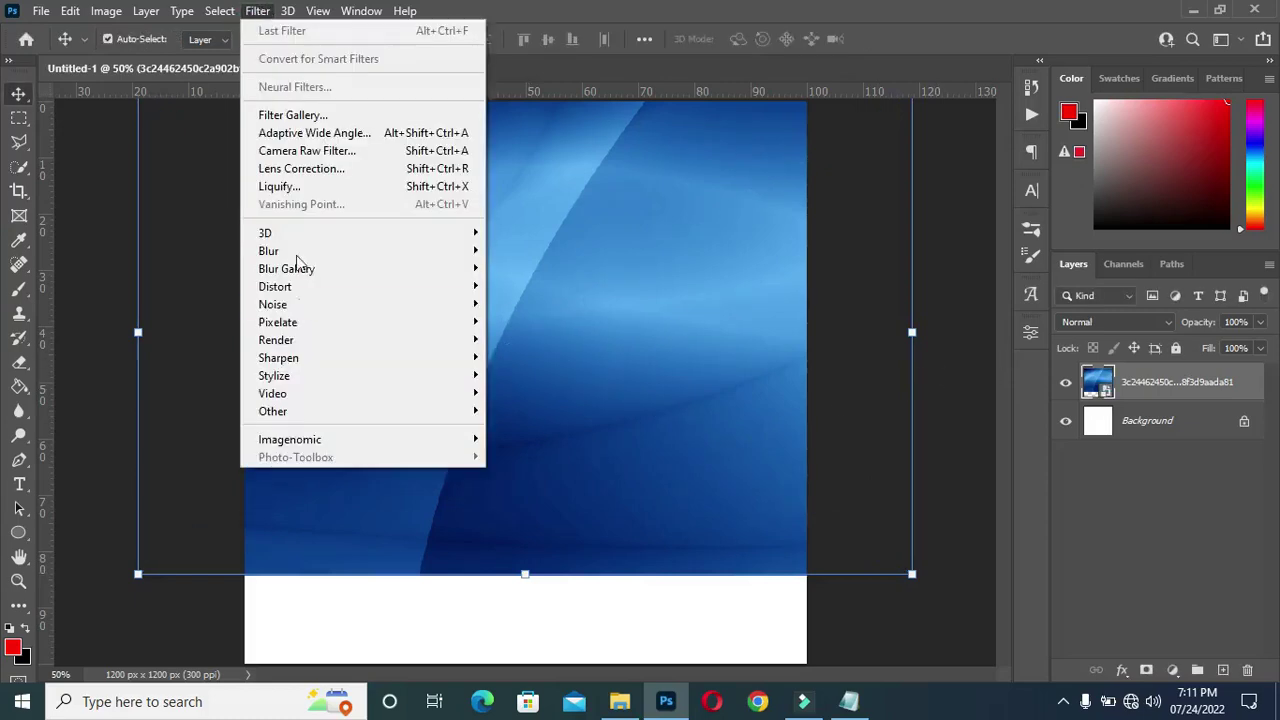
{"action": "mouse_move", "coordinate": [349, 256]}
{"action": "left_click", "coordinate": [520, 321]}
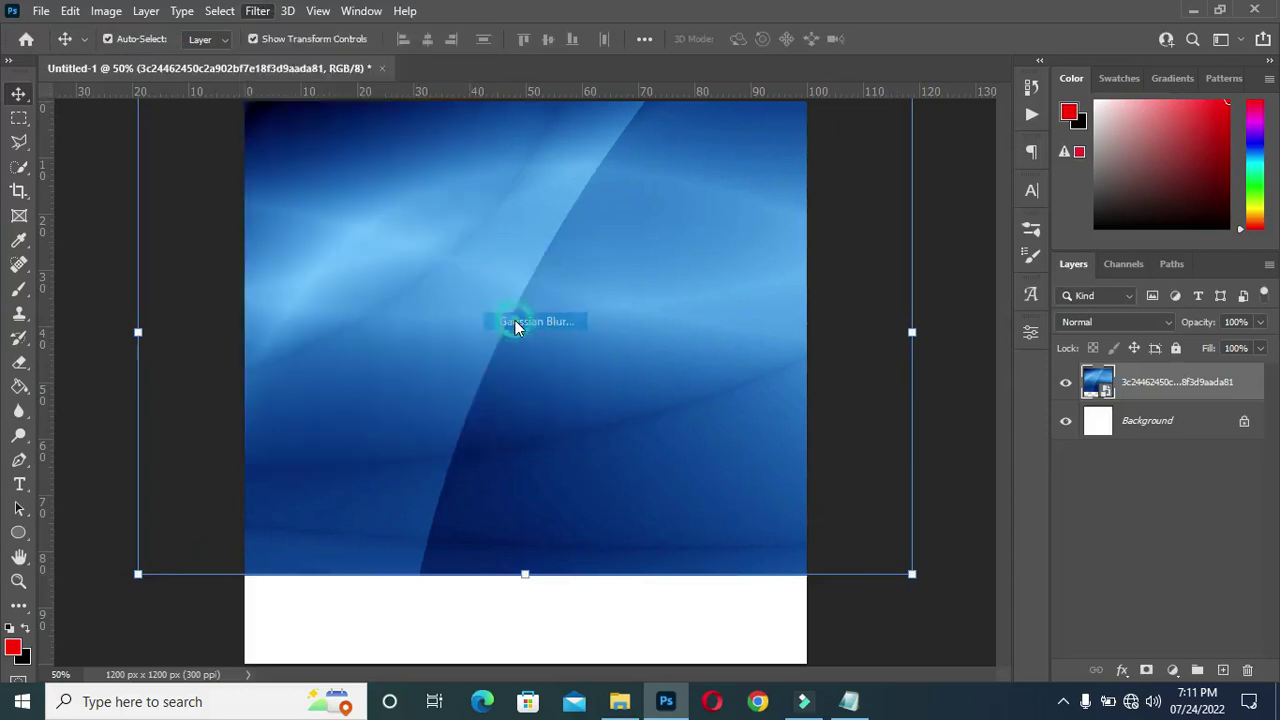
{"action": "left_click", "coordinate": [1021, 401]}
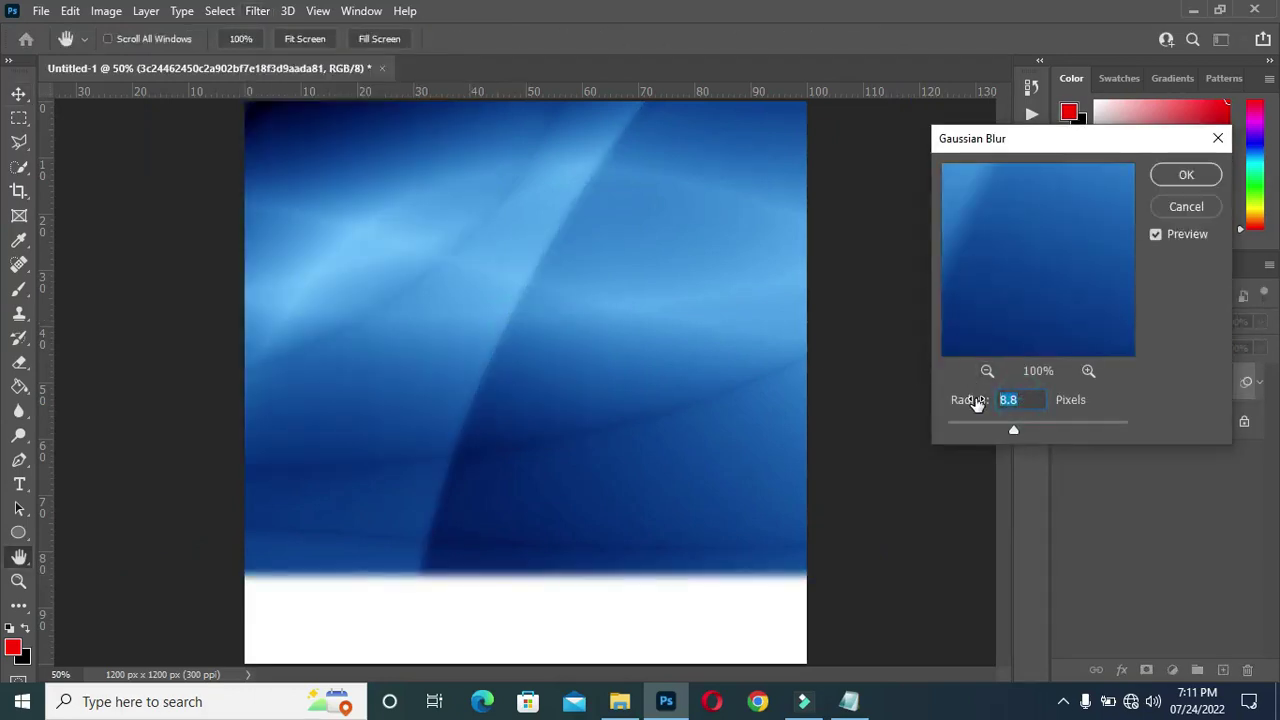
{"action": "type", "text": "27.7"}
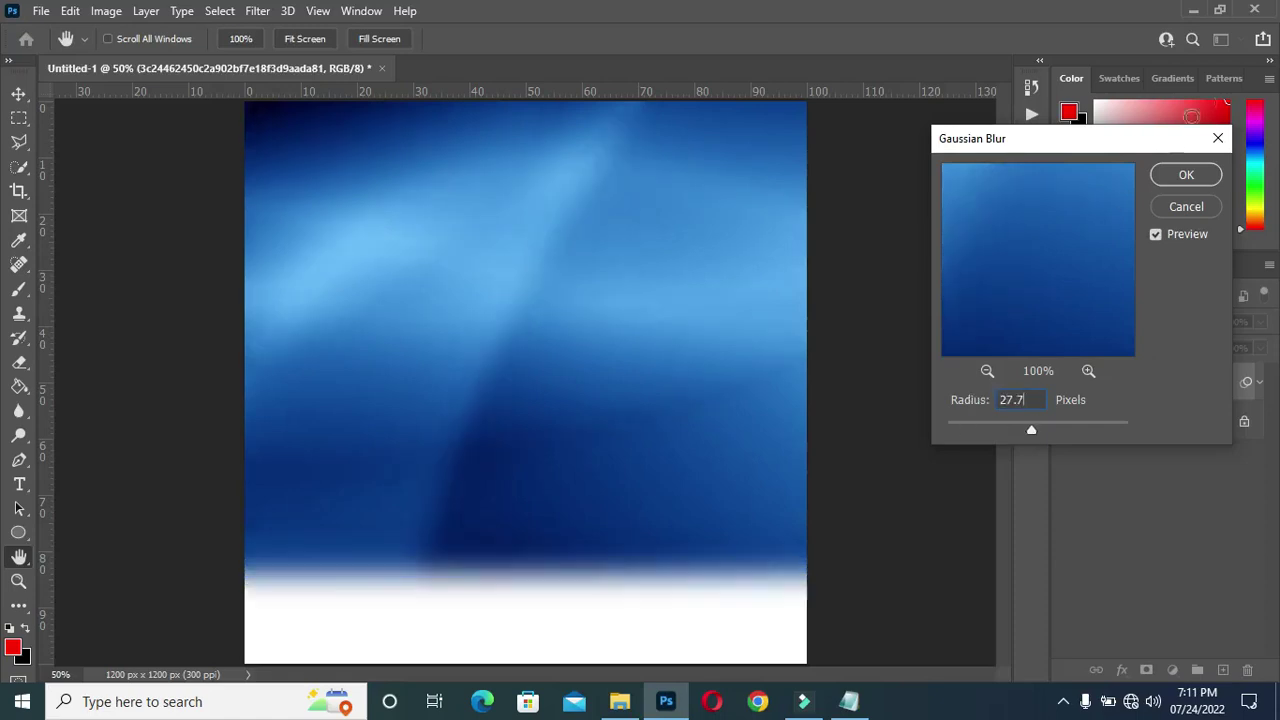
{"action": "left_click", "coordinate": [1186, 174]}
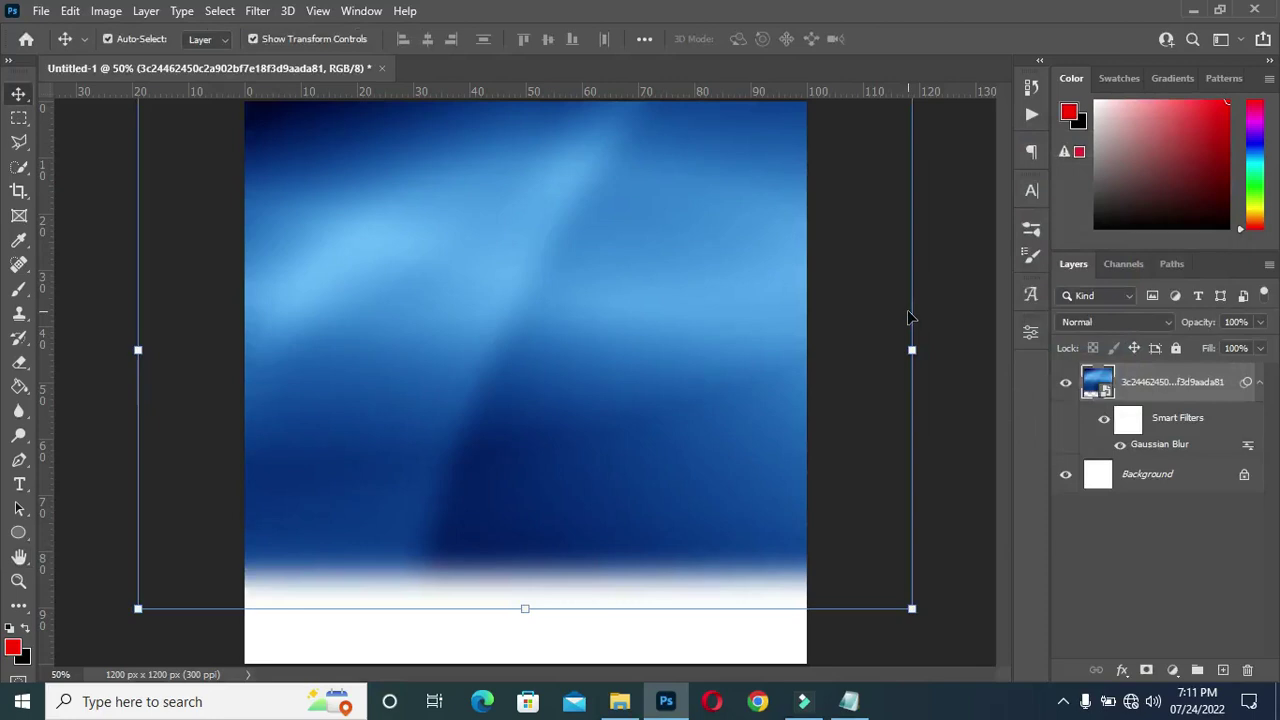
{"action": "left_click", "coordinate": [957, 391]}
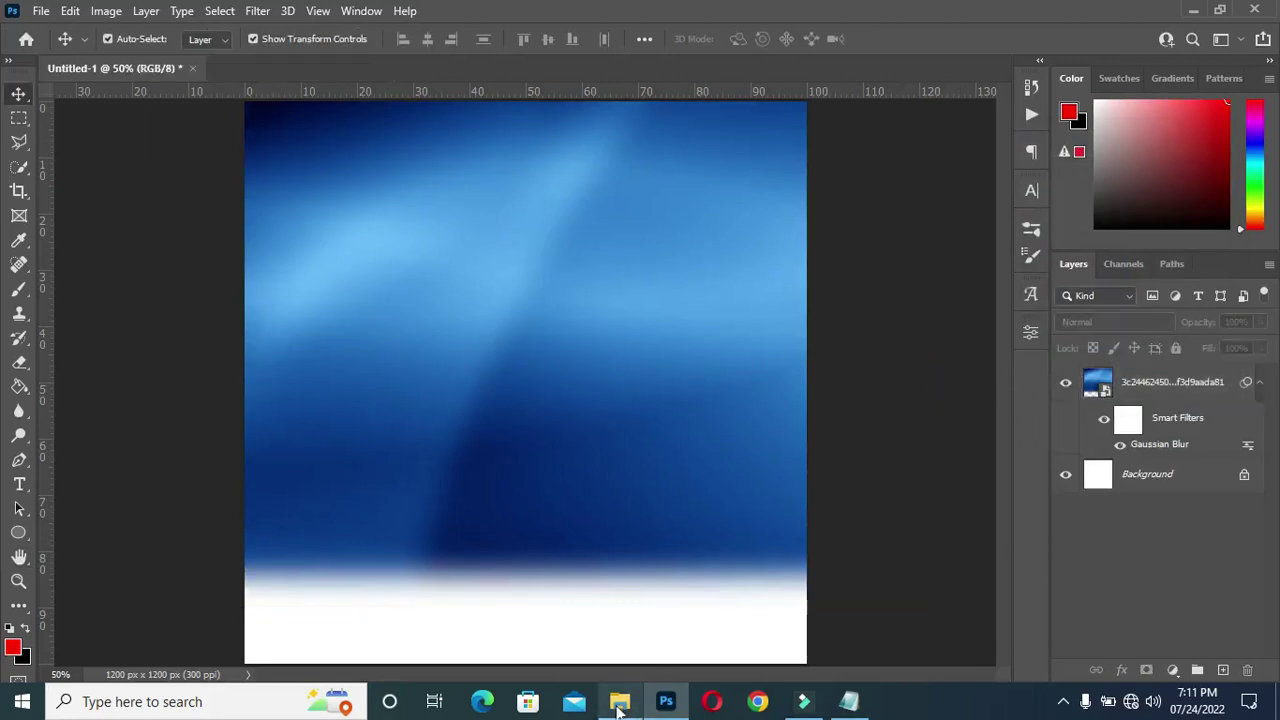
Place the Background image from the resource folder, scaled to about 37.76%, over the lower part of the canvas
{"action": "left_click", "coordinate": [615, 704]}
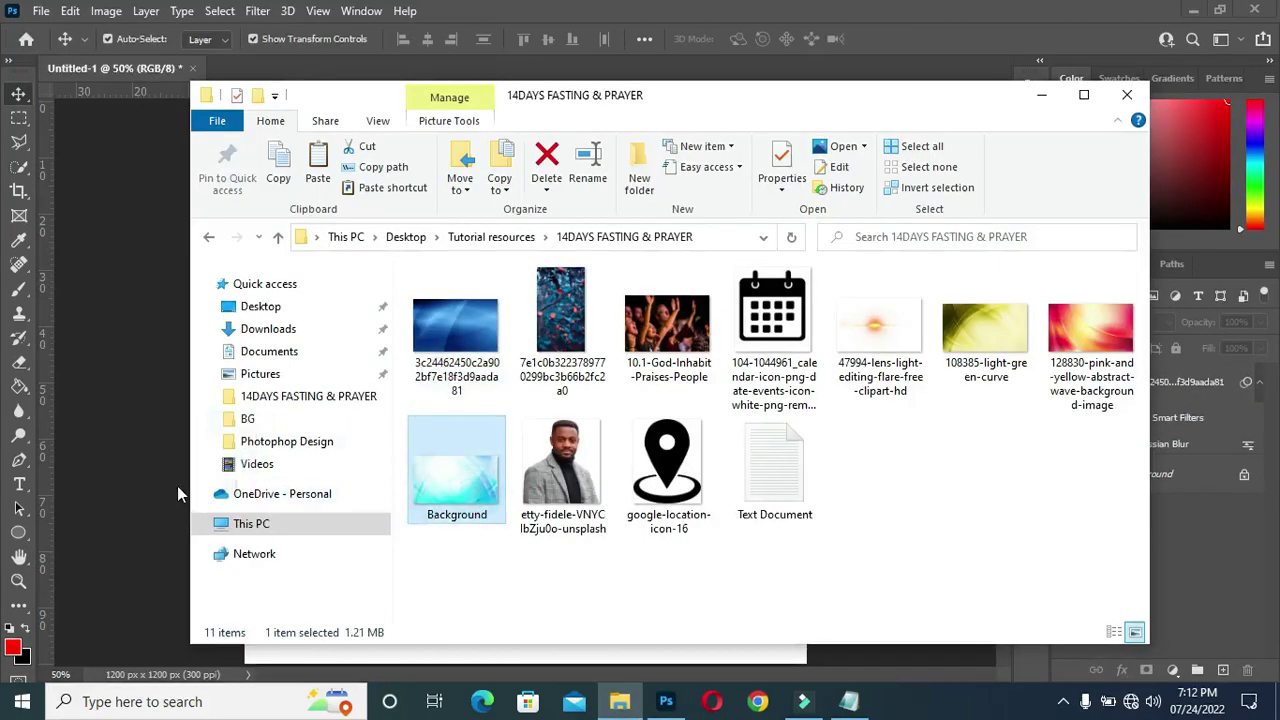
{"action": "left_click_drag", "start_coordinate": [438, 484], "coordinate": [534, 457]}
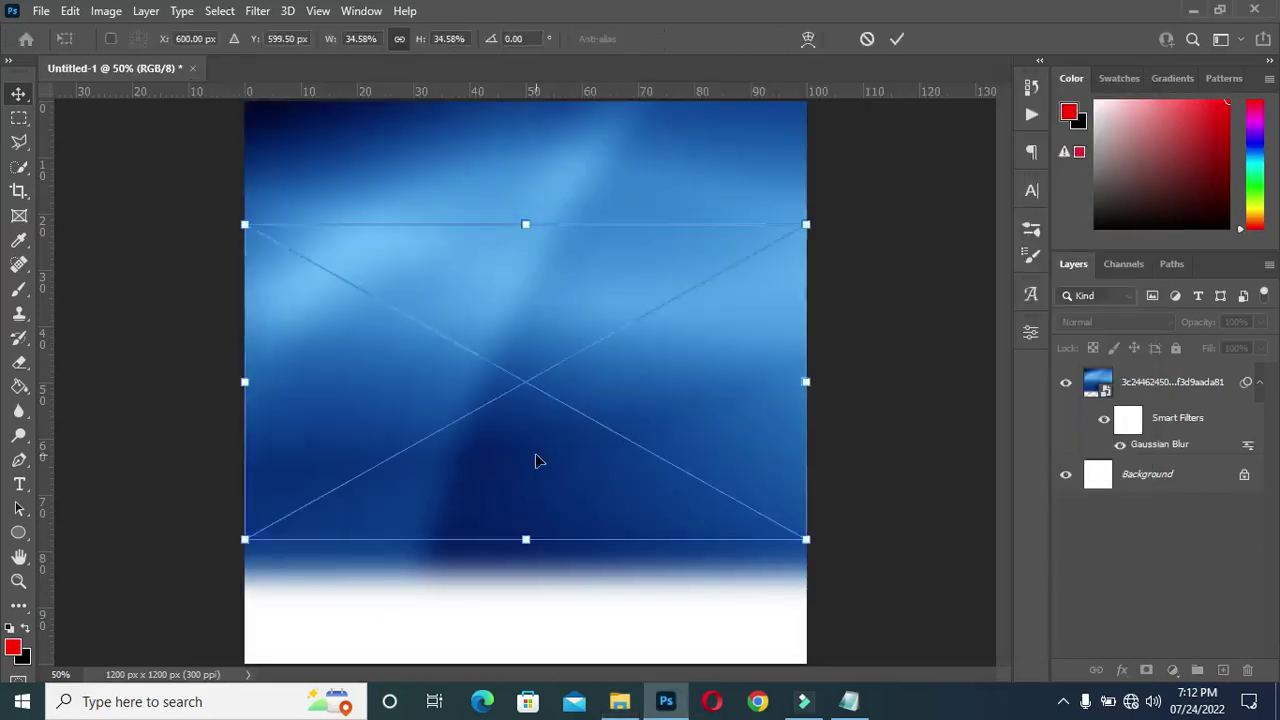
{"action": "left_click_drag", "start_coordinate": [540, 442], "coordinate": [537, 566]}
{"action": "left_click_drag", "start_coordinate": [551, 338], "coordinate": [522, 375]}
{"action": "left_click", "coordinate": [895, 38]}
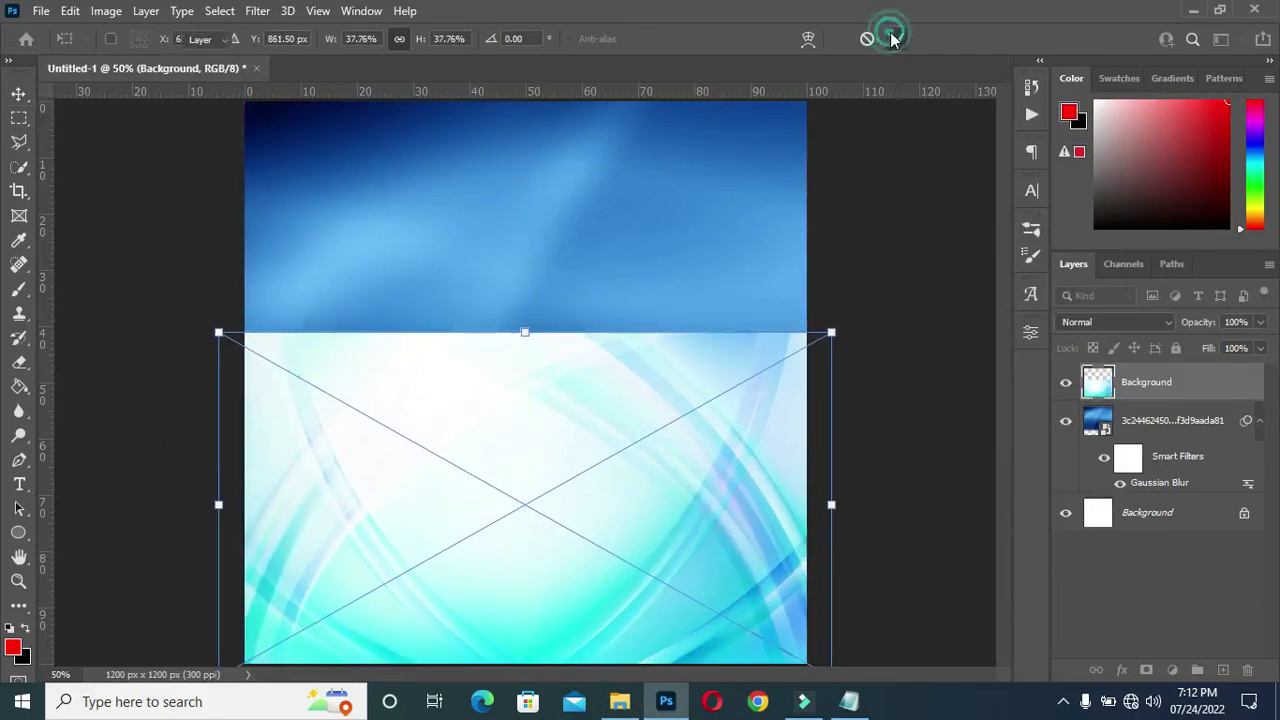
Blur the placed Background image with a Gaussian Blur radius of 27.7 pixels
{"action": "left_click", "coordinate": [258, 14]}
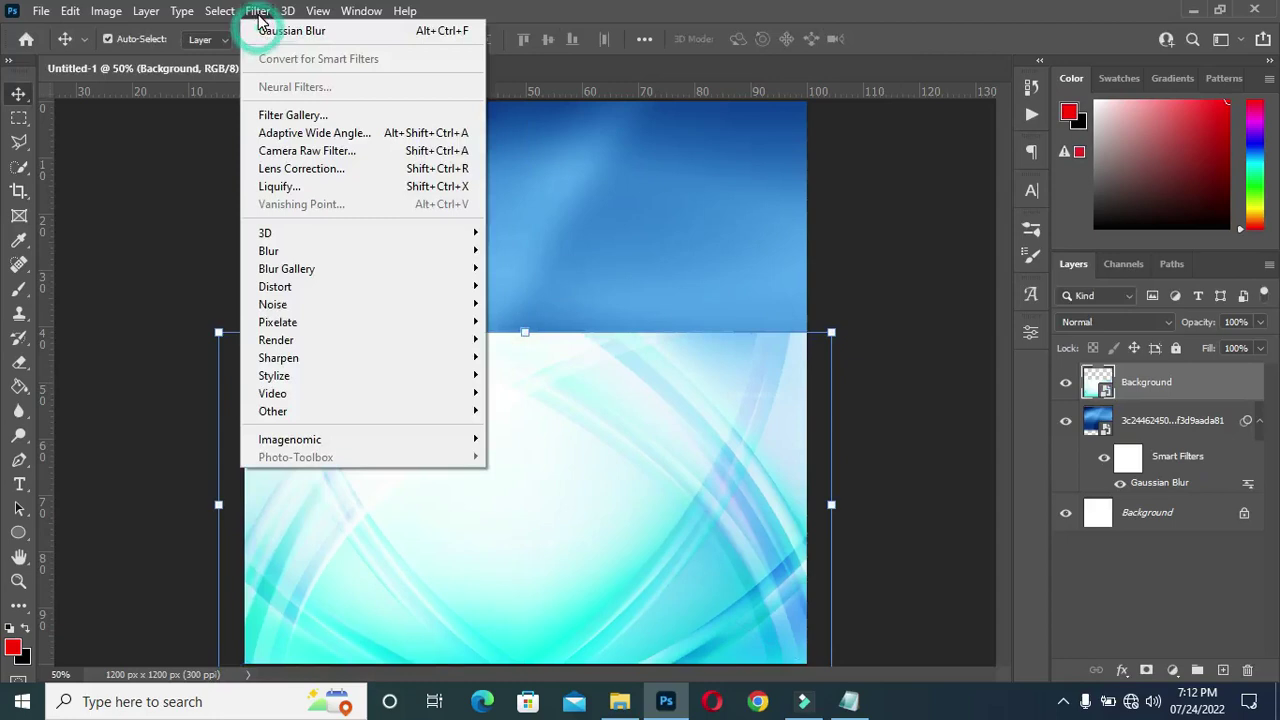
{"action": "left_click", "coordinate": [280, 31]}
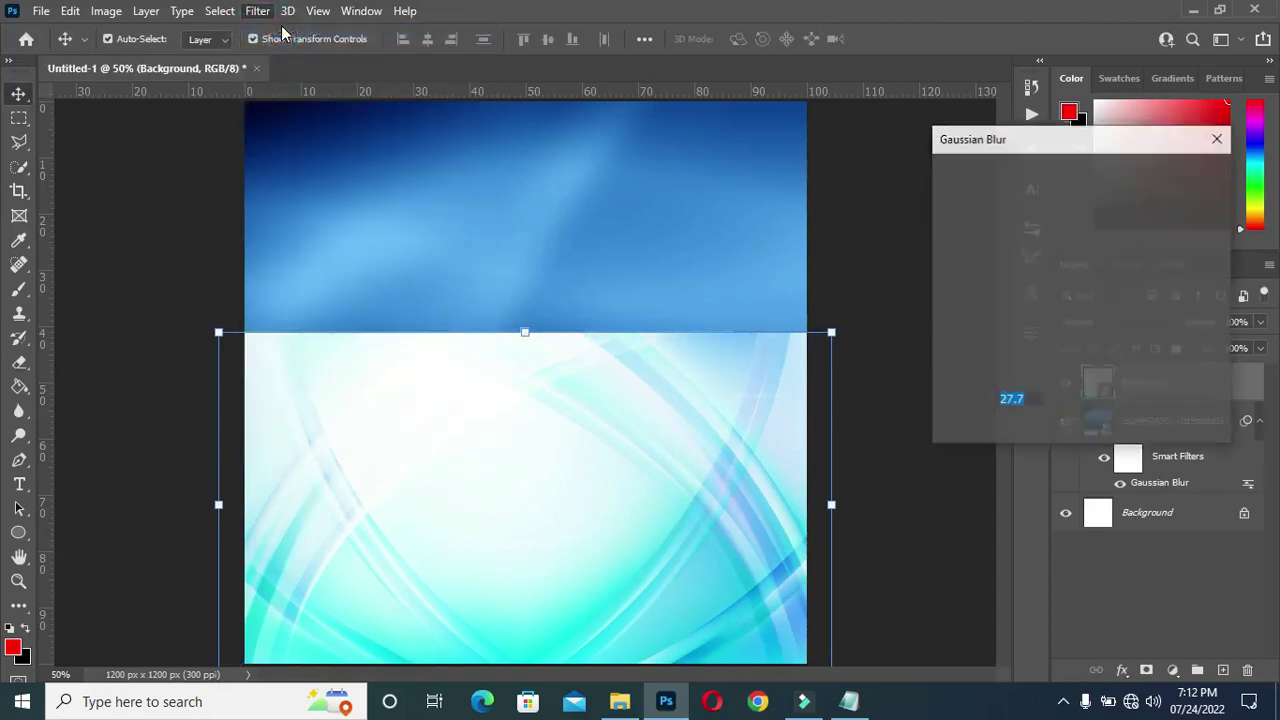
{"action": "left_click", "coordinate": [1186, 174]}
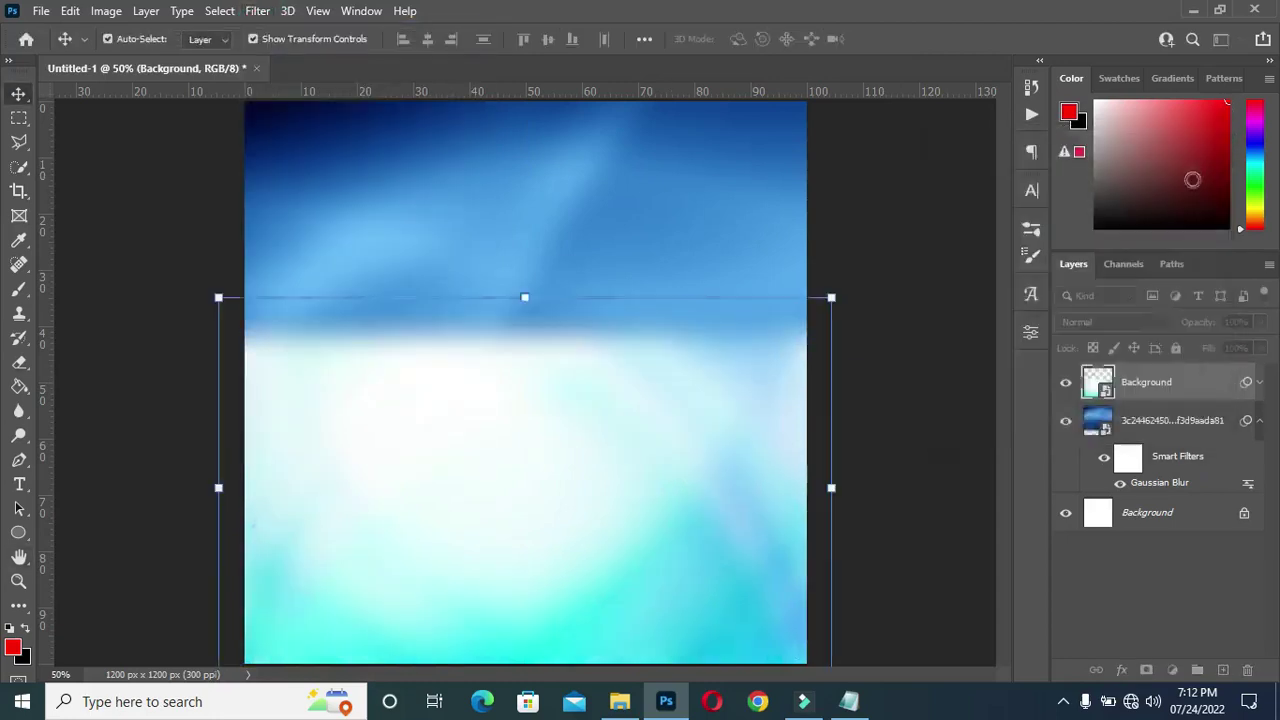
Add a mask to the placed Background layer and fade out its upper part with vertical black-to-transparent linear gradients in Multiply mode
{"action": "left_click", "coordinate": [1146, 671]}
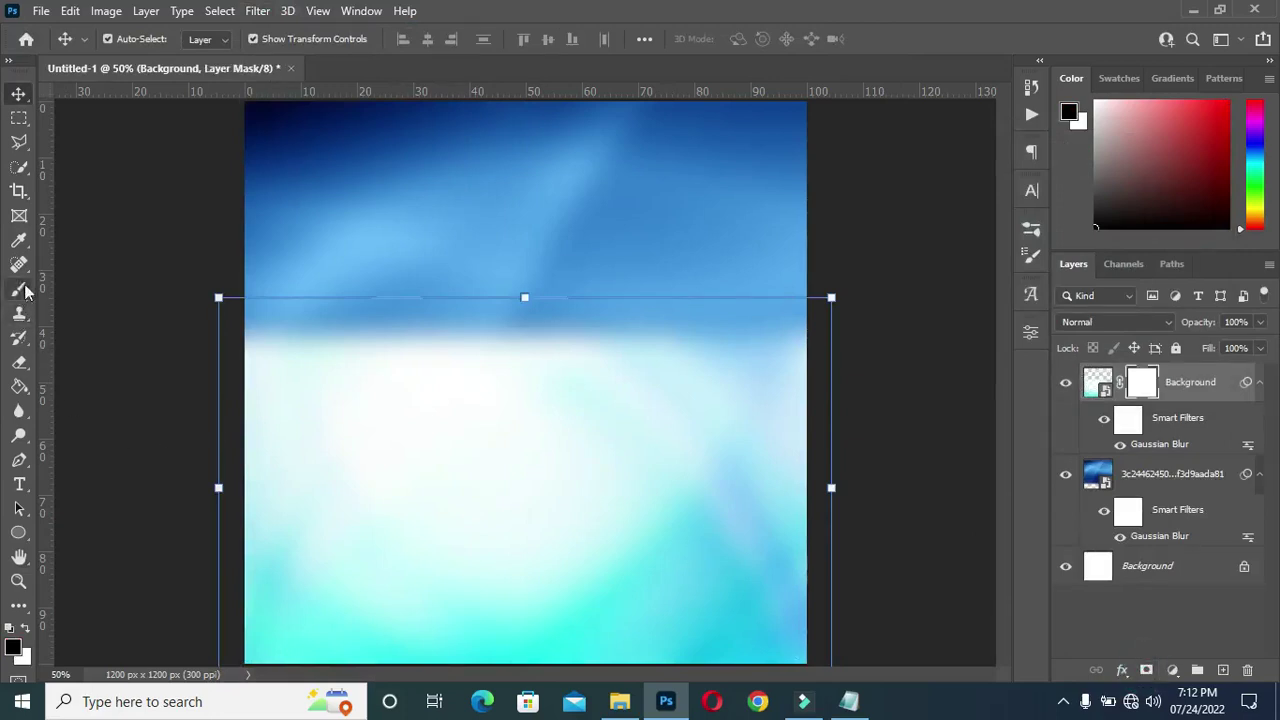
{"action": "left_click_drag", "start_coordinate": [20, 388], "coordinate": [88, 388]}
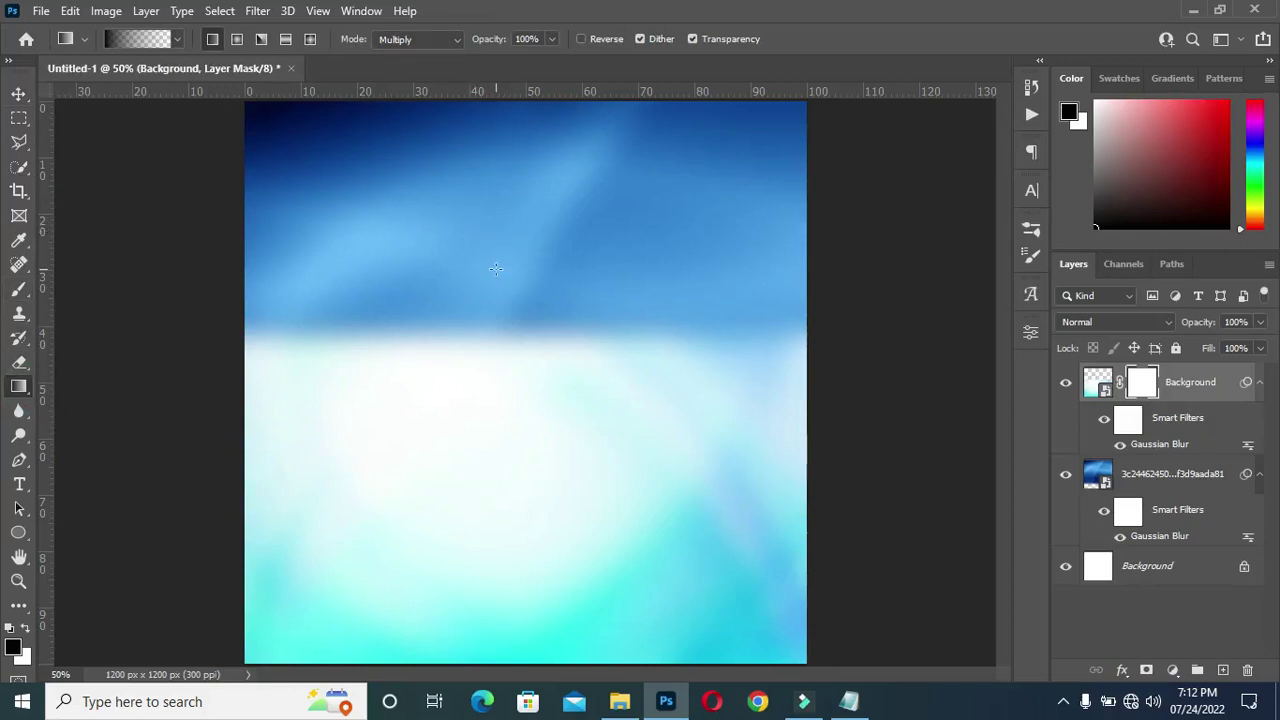
{"action": "left_click", "coordinate": [175, 39]}
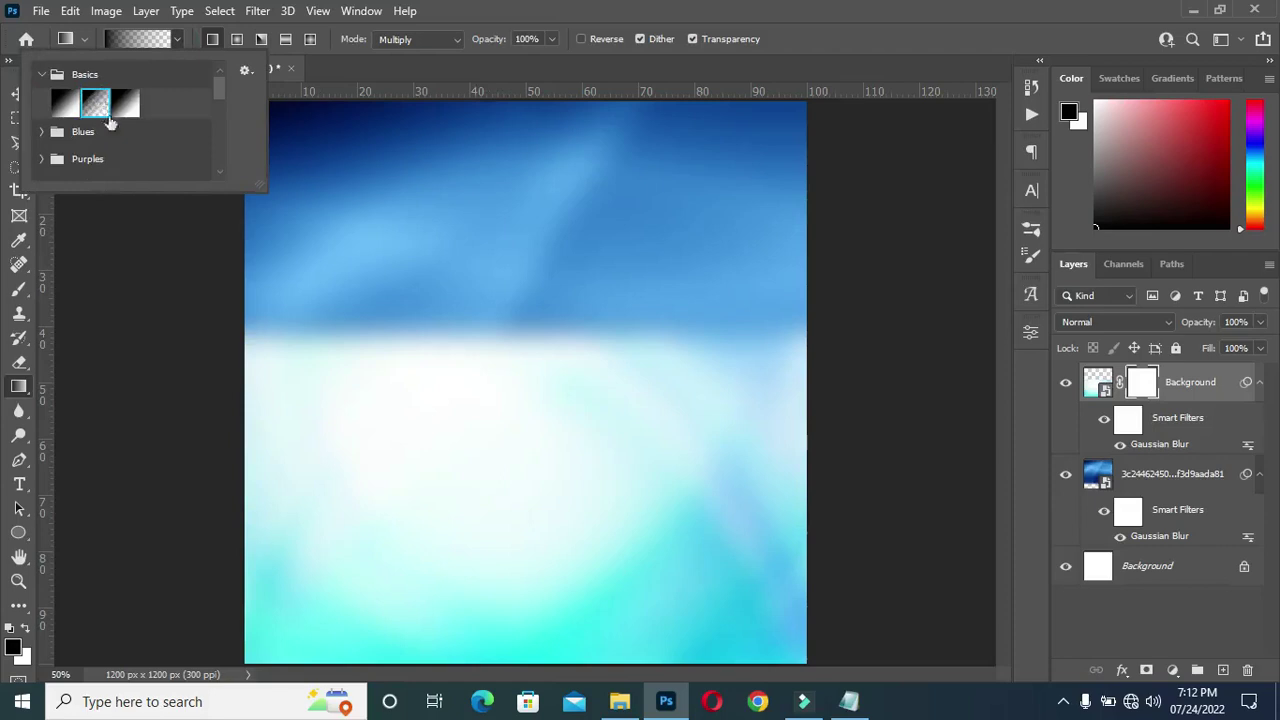
{"action": "double_click", "coordinate": [97, 104]}
{"action": "left_click", "coordinate": [418, 39]}
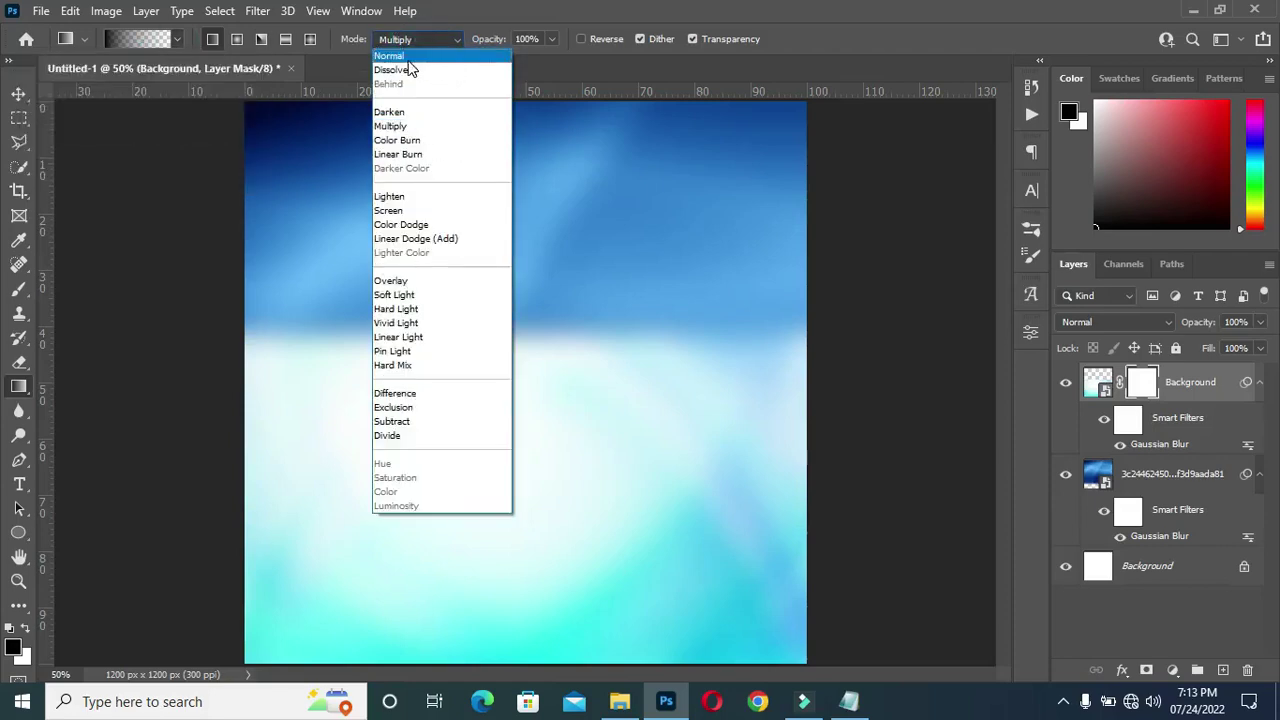
{"action": "left_click", "coordinate": [400, 127]}
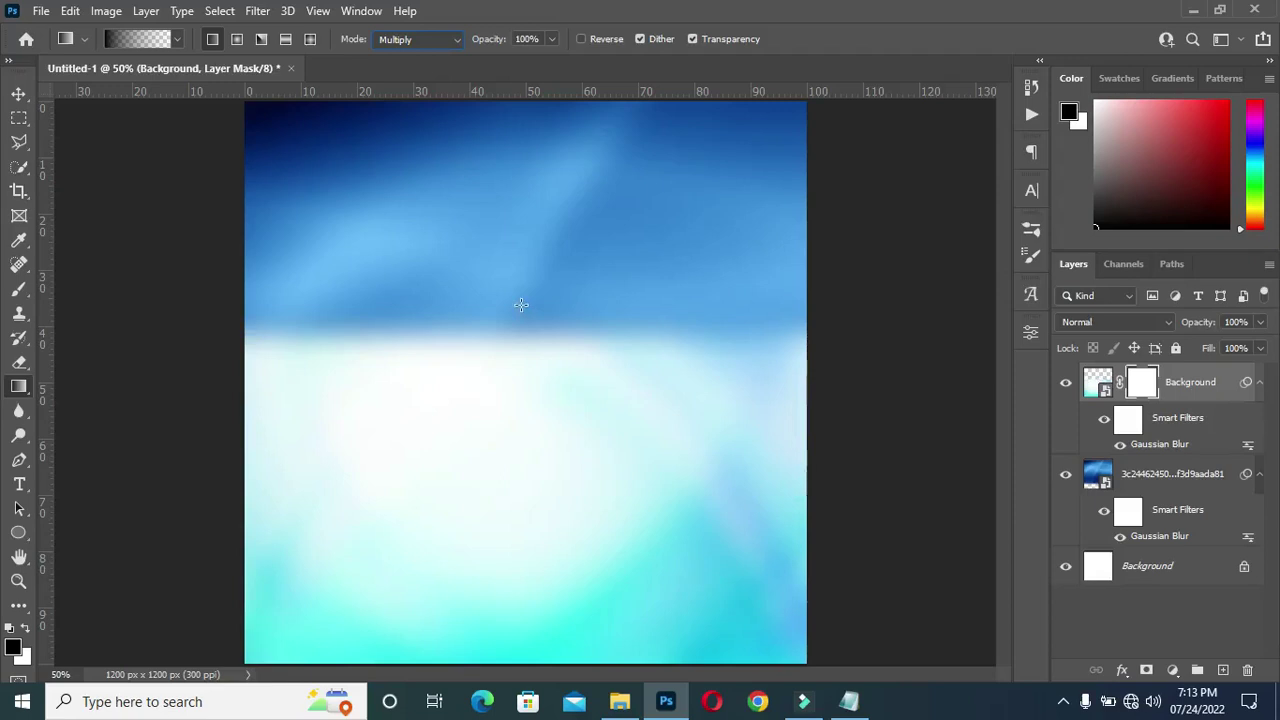
{"action": "left_click_drag", "start_coordinate": [521, 293], "coordinate": [505, 520]}
{"action": "left_click_drag", "start_coordinate": [509, 398], "coordinate": [509, 566]}
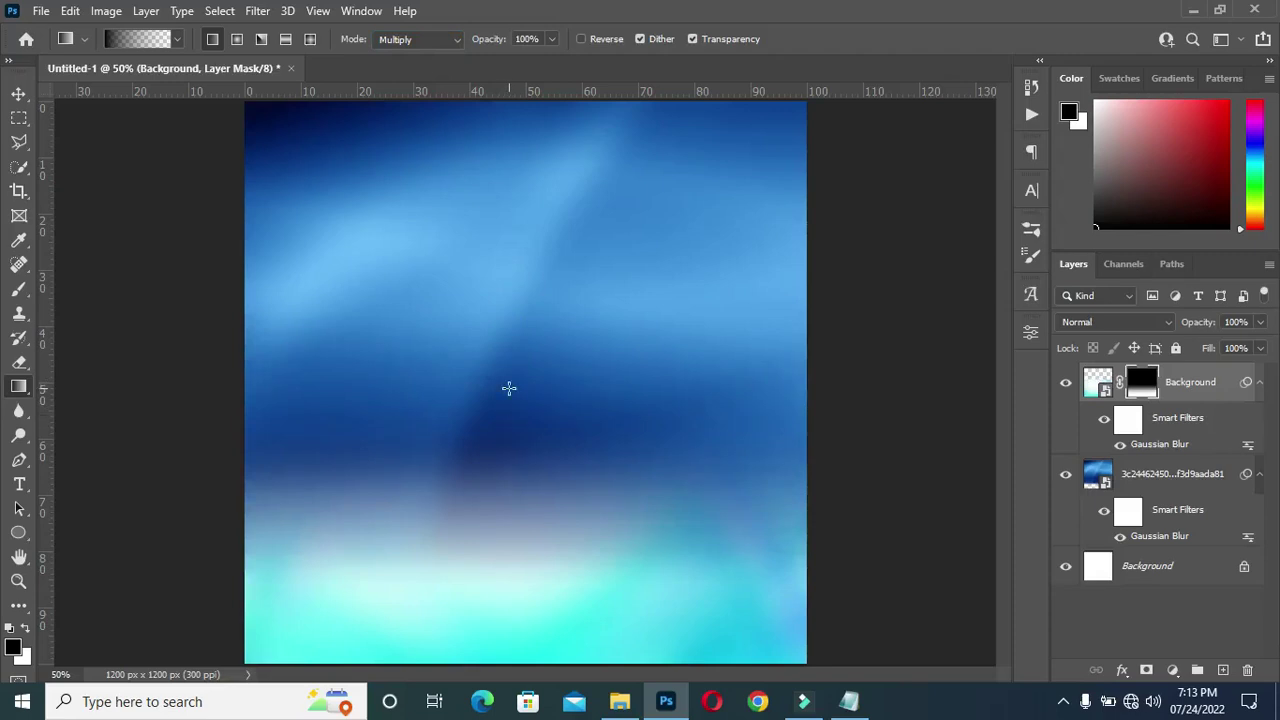
{"action": "left_click", "coordinate": [19, 93]}
{"action": "left_click", "coordinate": [130, 401]}
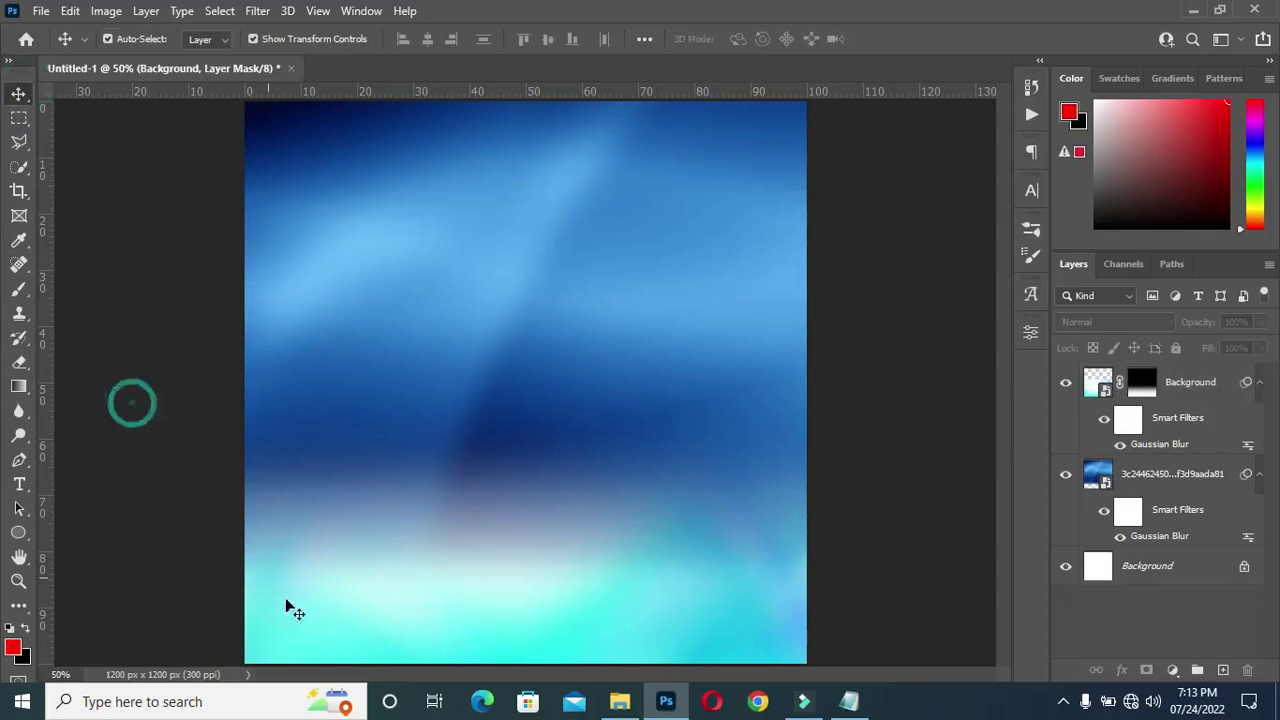
Place the 108385-light-green-curve image across the middle of the canvas, slightly wider than it, and set its blend mode to Luminosity
{"action": "left_click", "coordinate": [620, 701]}
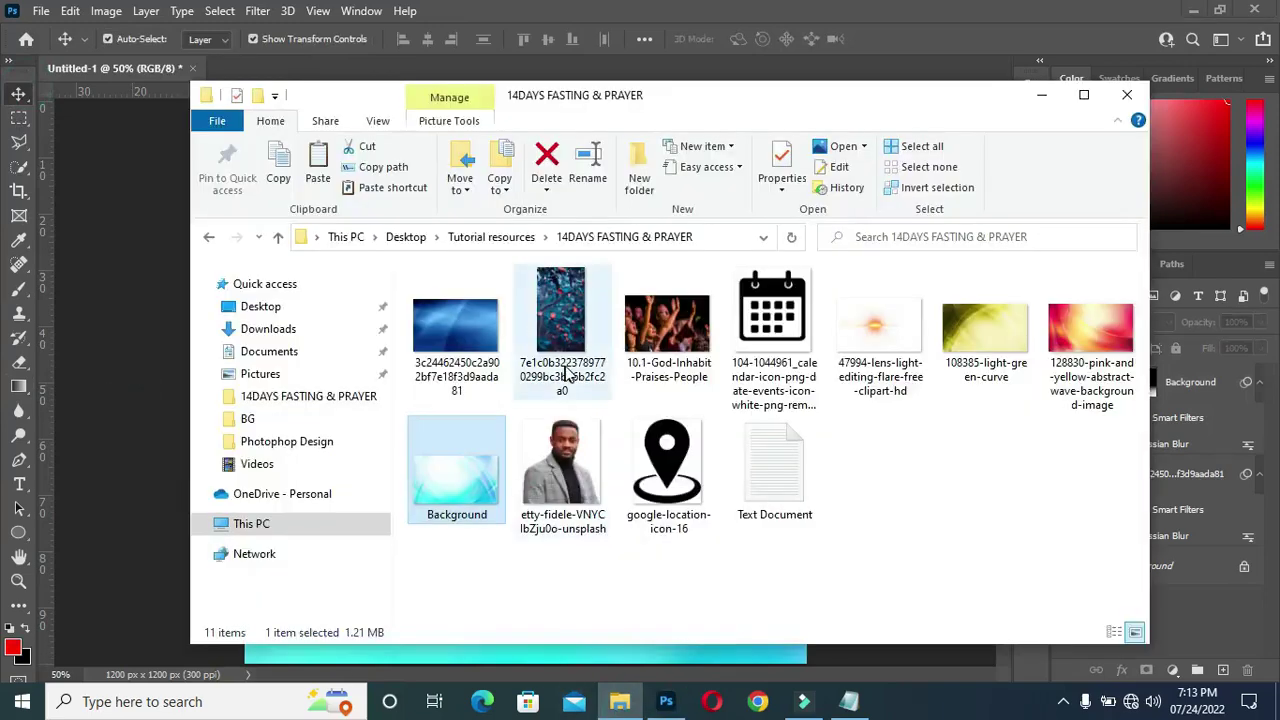
{"action": "left_click", "coordinate": [984, 328]}
{"action": "left_click", "coordinate": [980, 332]}
{"action": "left_click_drag", "start_coordinate": [980, 337], "coordinate": [548, 362]}
{"action": "left_click_drag", "start_coordinate": [525, 540], "coordinate": [524, 575]}
{"action": "left_click_drag", "start_coordinate": [522, 273], "coordinate": [522, 282]}
{"action": "left_click", "coordinate": [896, 39]}
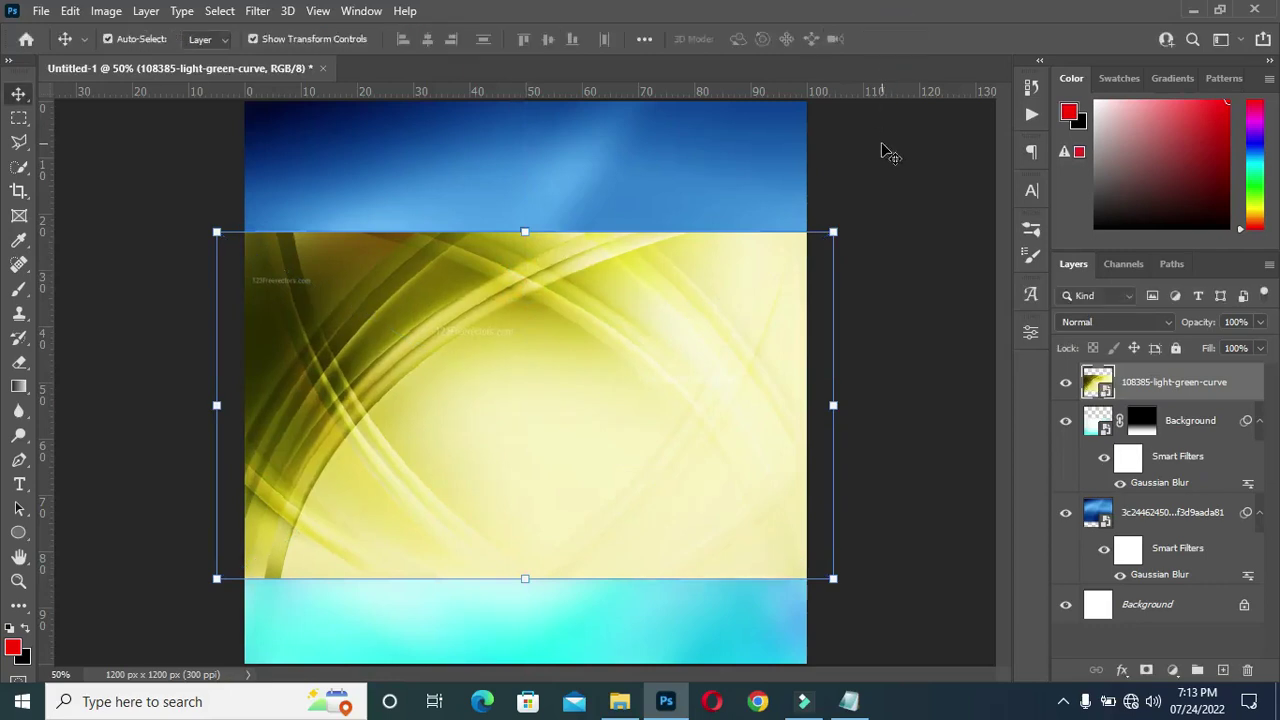
{"action": "left_click", "coordinate": [1118, 328]}
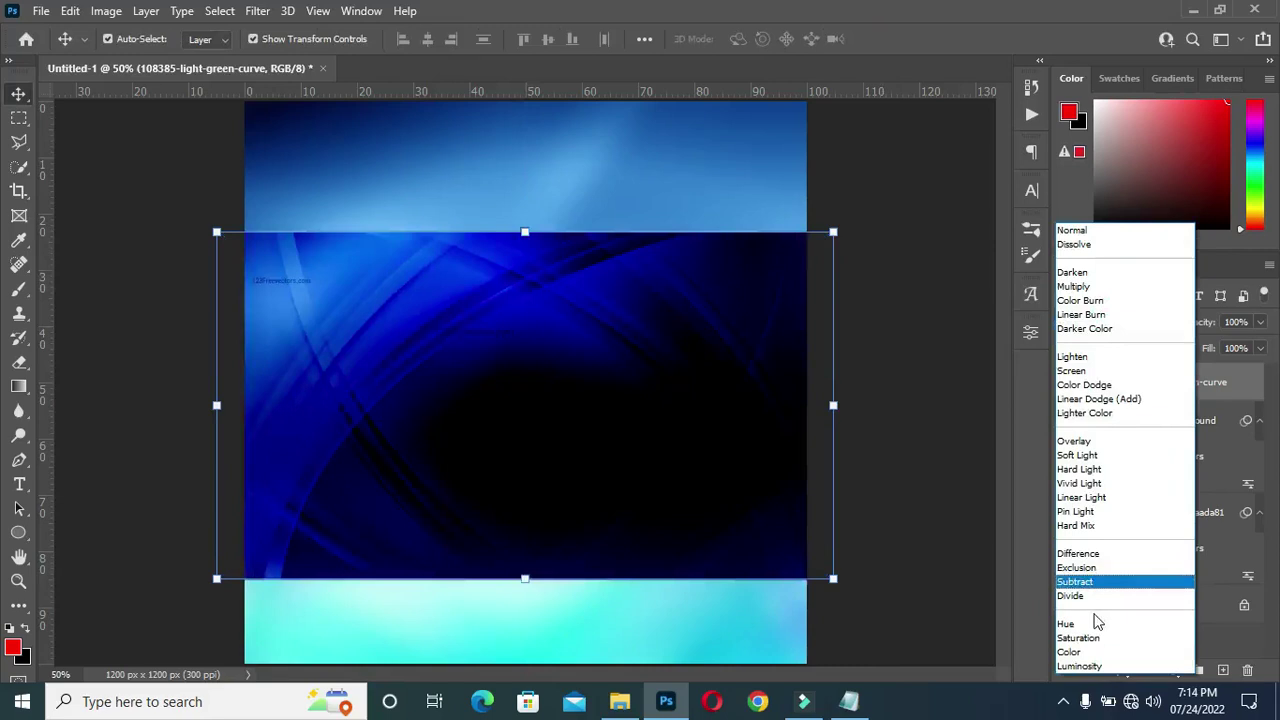
{"action": "left_click", "coordinate": [1085, 668]}
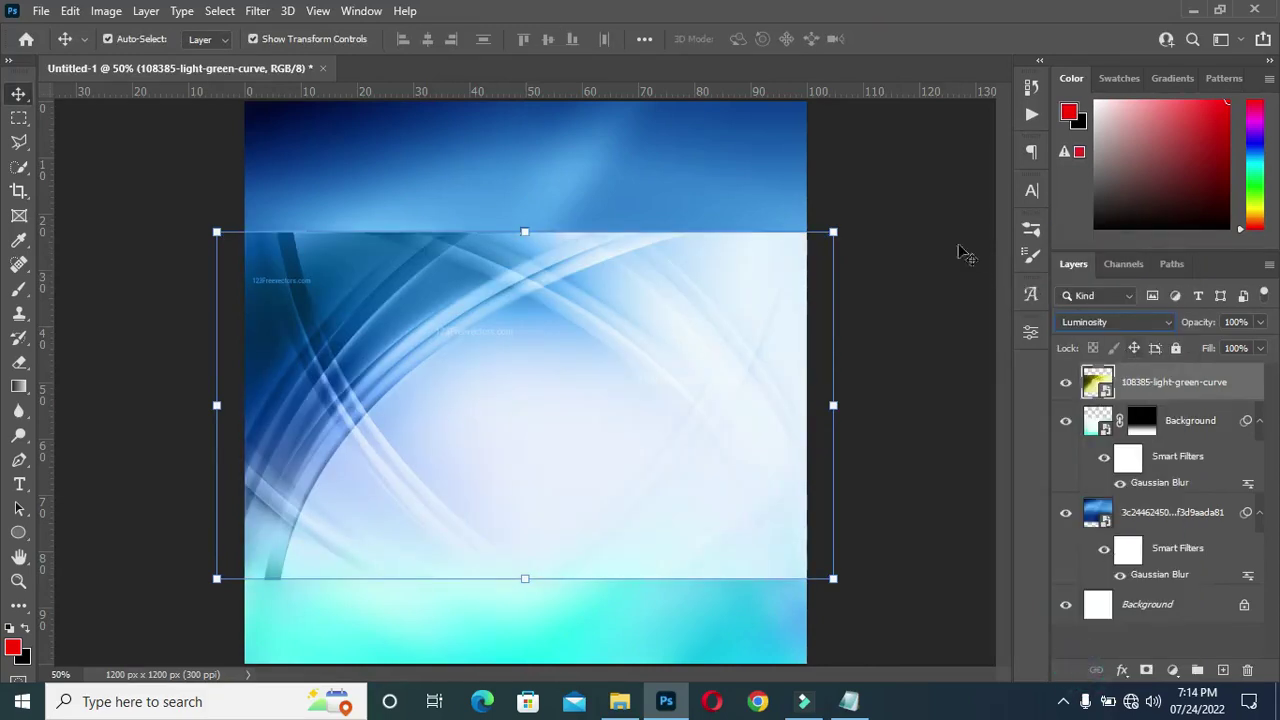
Apply a Gaussian Blur with a radius of 16.6 pixels to the light-green-curve layer
{"action": "left_click", "coordinate": [257, 11]}
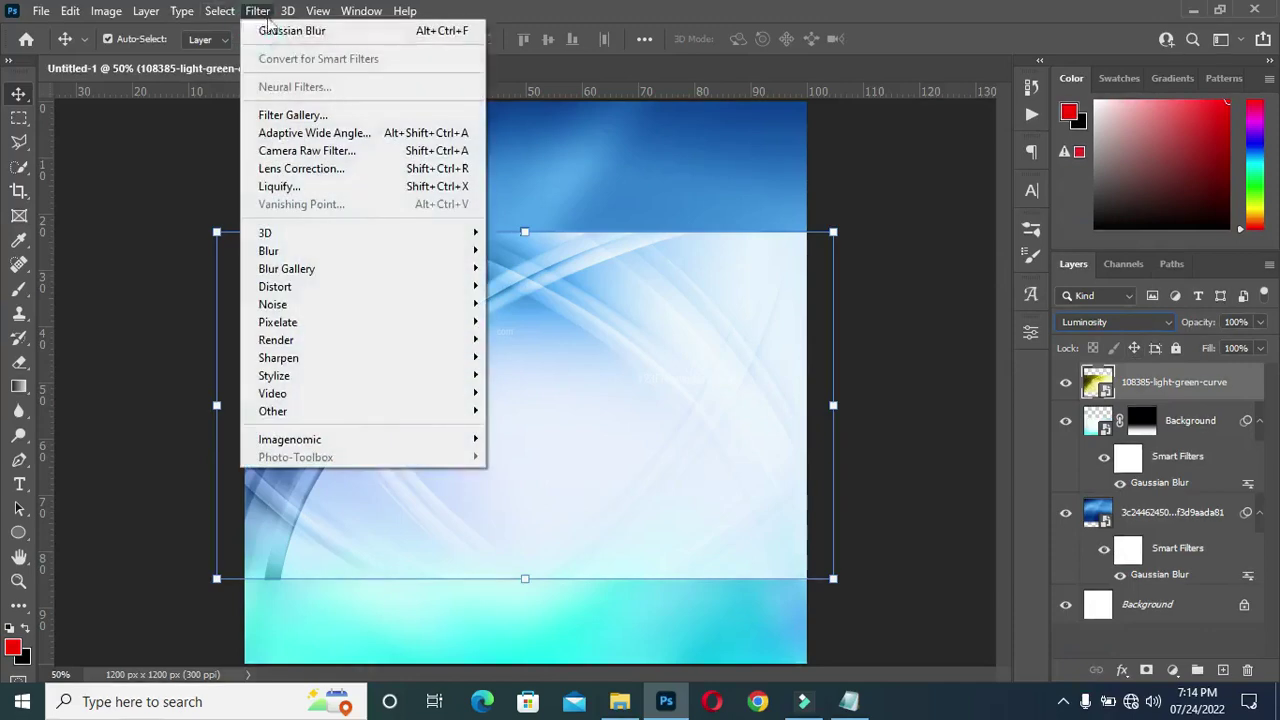
{"action": "left_click", "coordinate": [285, 31]}
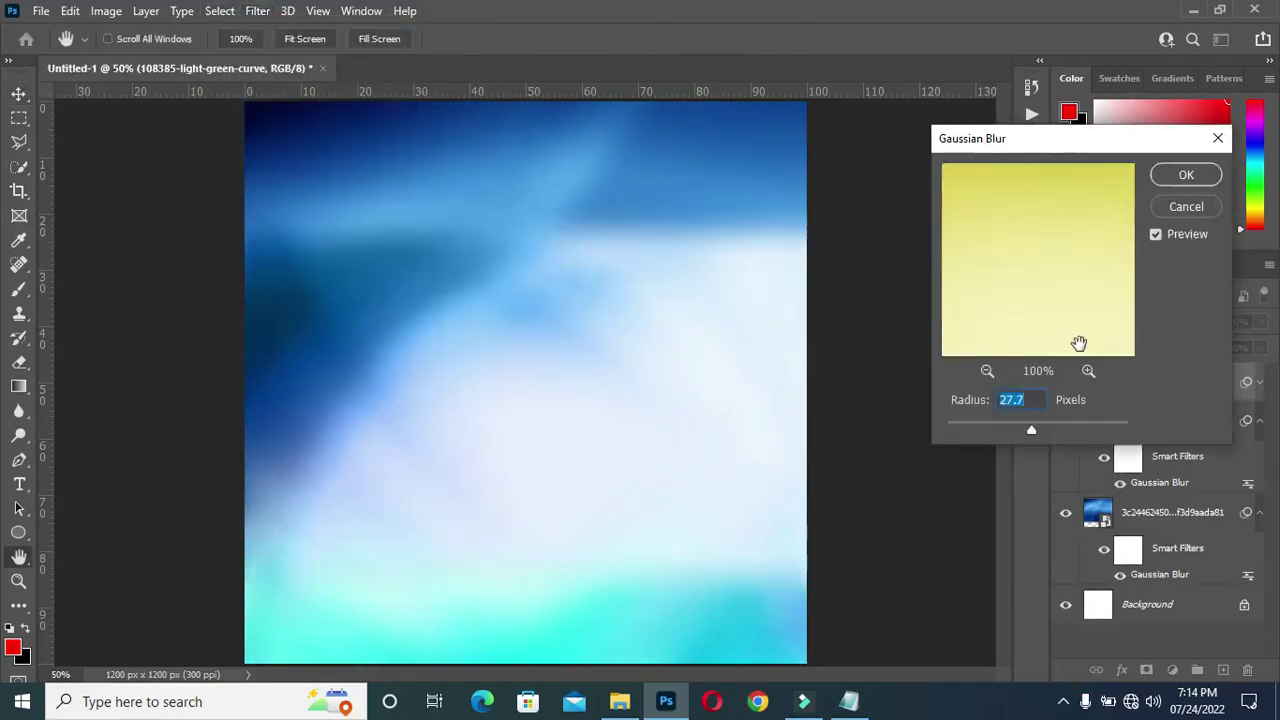
{"action": "left_click_drag", "start_coordinate": [1032, 430], "coordinate": [1026, 431]}
{"action": "left_click_drag", "start_coordinate": [1024, 431], "coordinate": [1024, 431]}
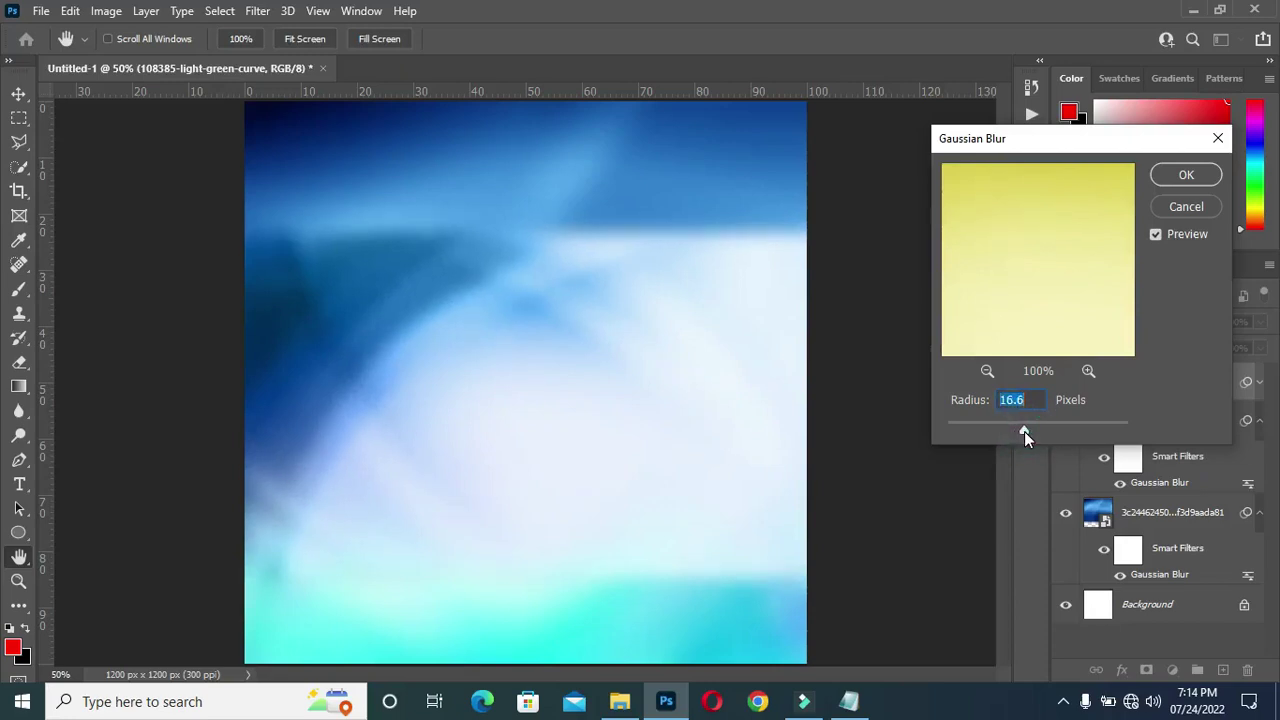
{"action": "left_click", "coordinate": [1186, 176]}
{"action": "key", "text": "v"}
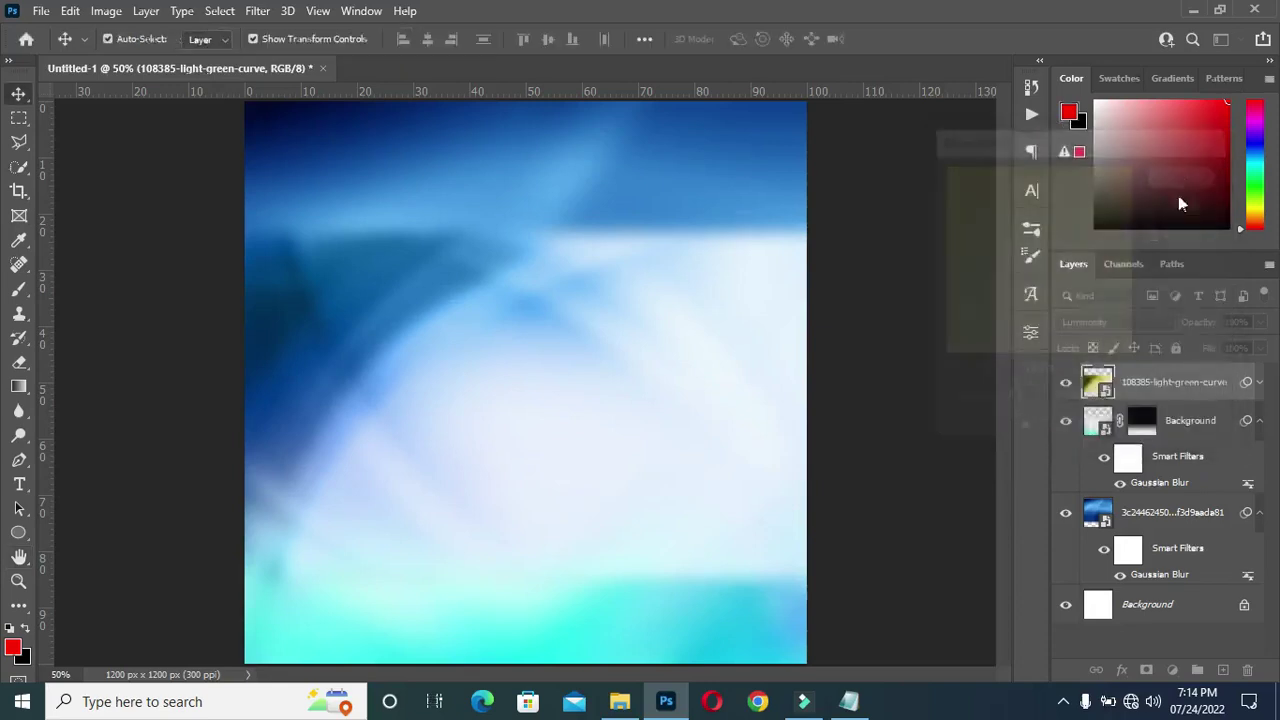
{"action": "left_click", "coordinate": [1258, 383]}
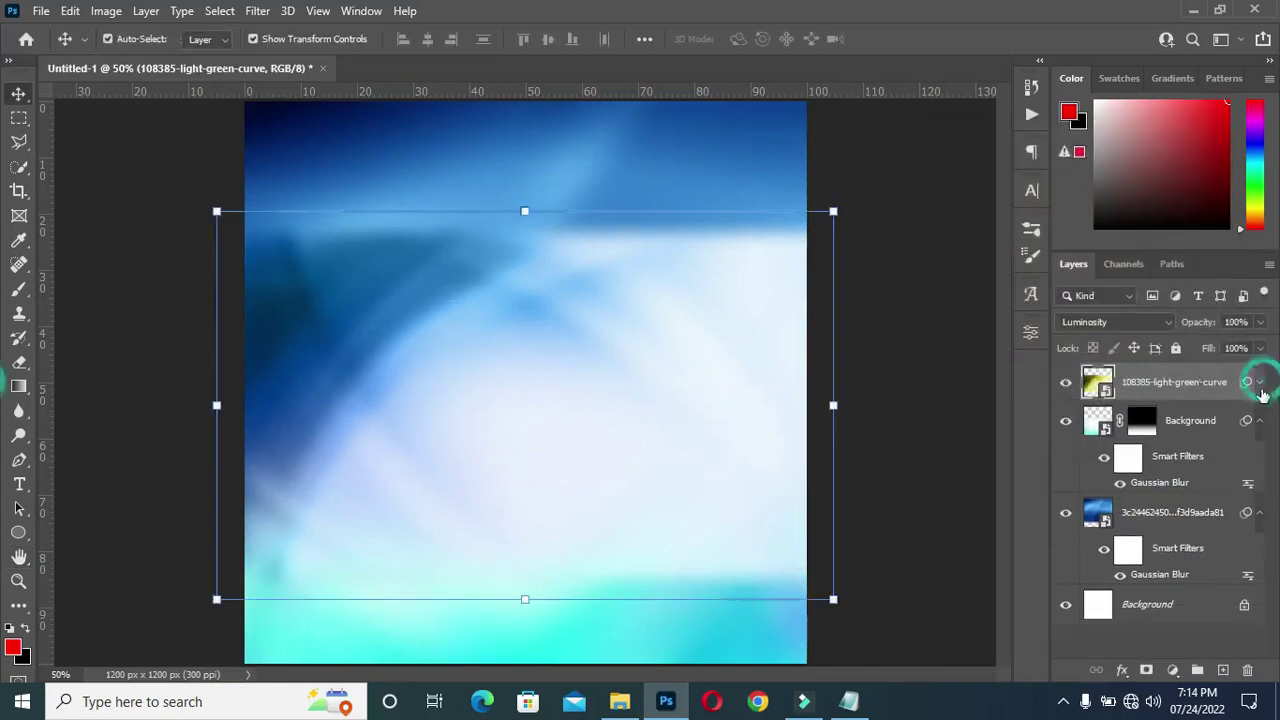
Add a mask to the light-green-curve layer and fade out its upper and lower edges with black-to-transparent linear gradients in Multiply mode
{"action": "left_click", "coordinate": [1259, 421]}
{"action": "left_click", "coordinate": [1259, 460]}
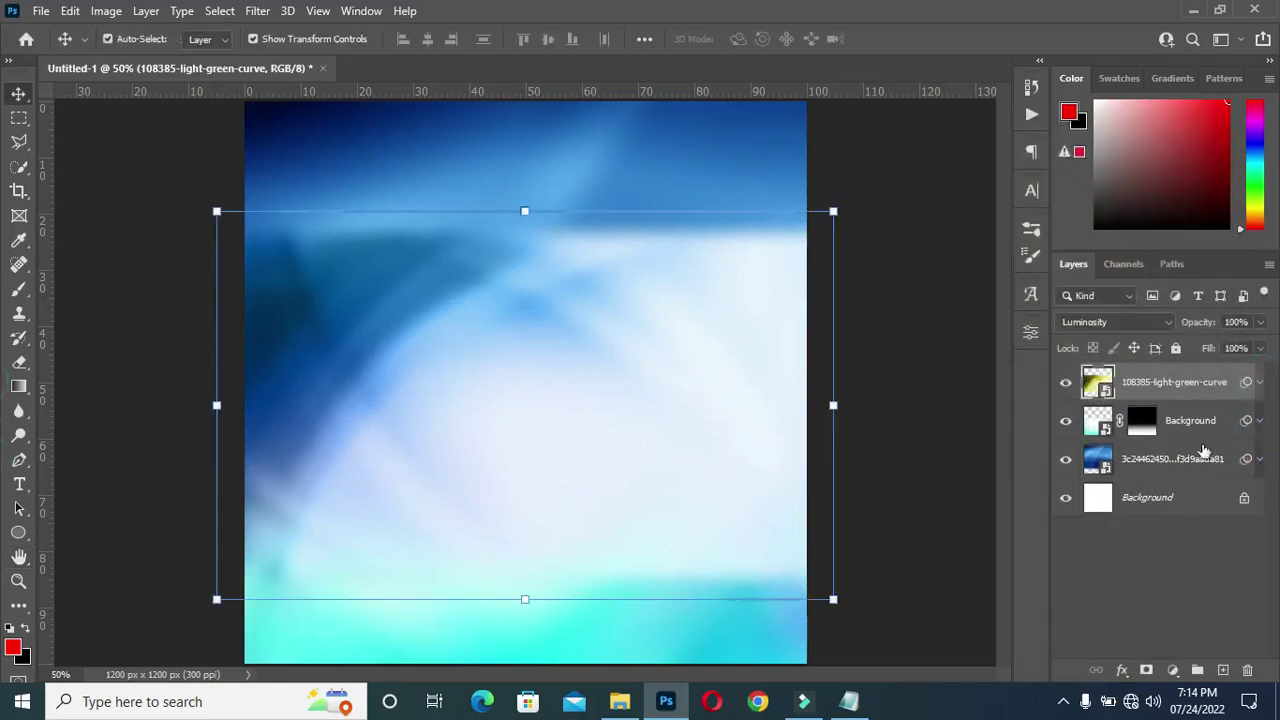
{"action": "left_click", "coordinate": [1146, 670]}
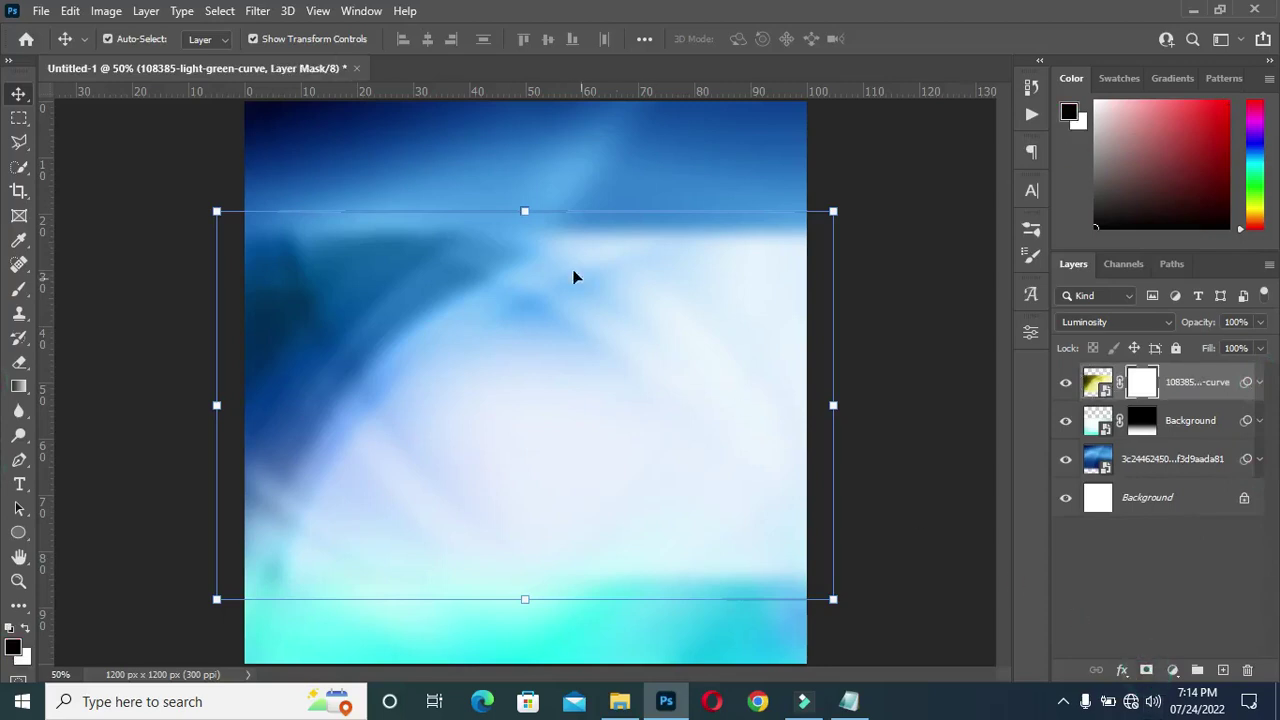
{"action": "left_click", "coordinate": [19, 385]}
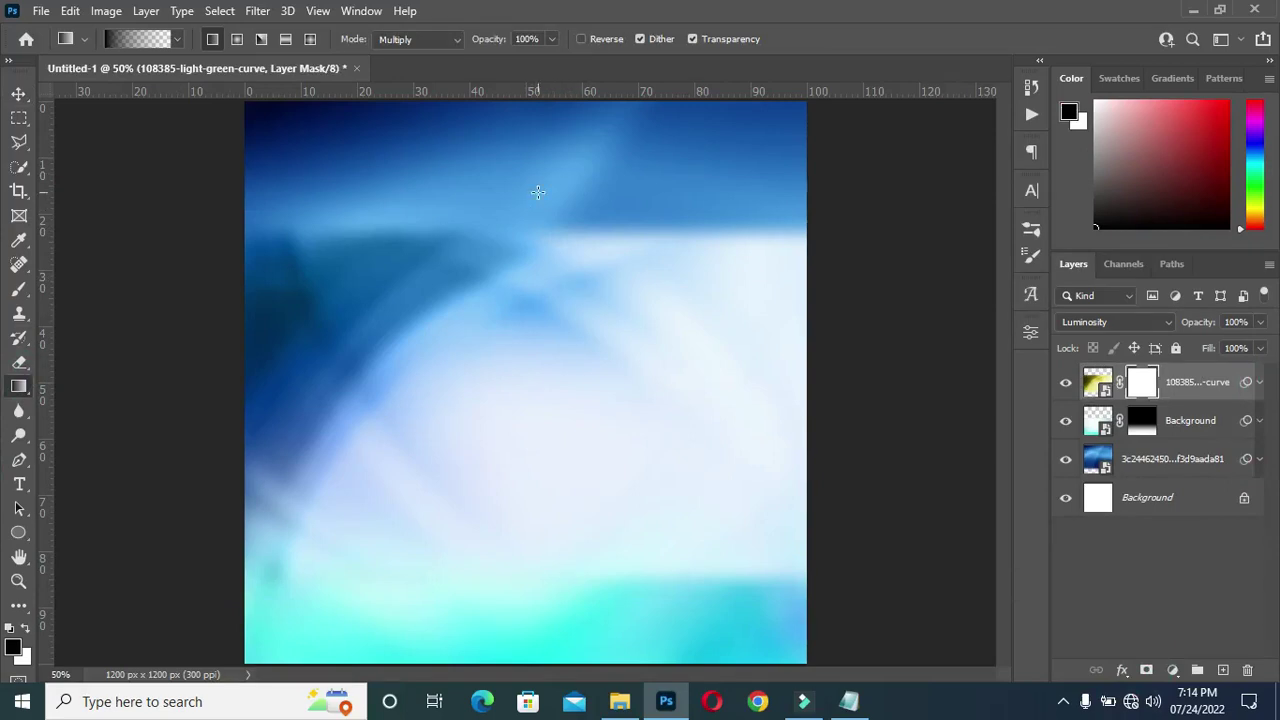
{"action": "left_click_drag", "start_coordinate": [512, 301], "coordinate": [512, 302]}
{"action": "left_click_drag", "start_coordinate": [513, 198], "coordinate": [519, 249]}
{"action": "left_click_drag", "start_coordinate": [522, 628], "coordinate": [517, 553]}
{"action": "left_click_drag", "start_coordinate": [510, 628], "coordinate": [521, 527]}
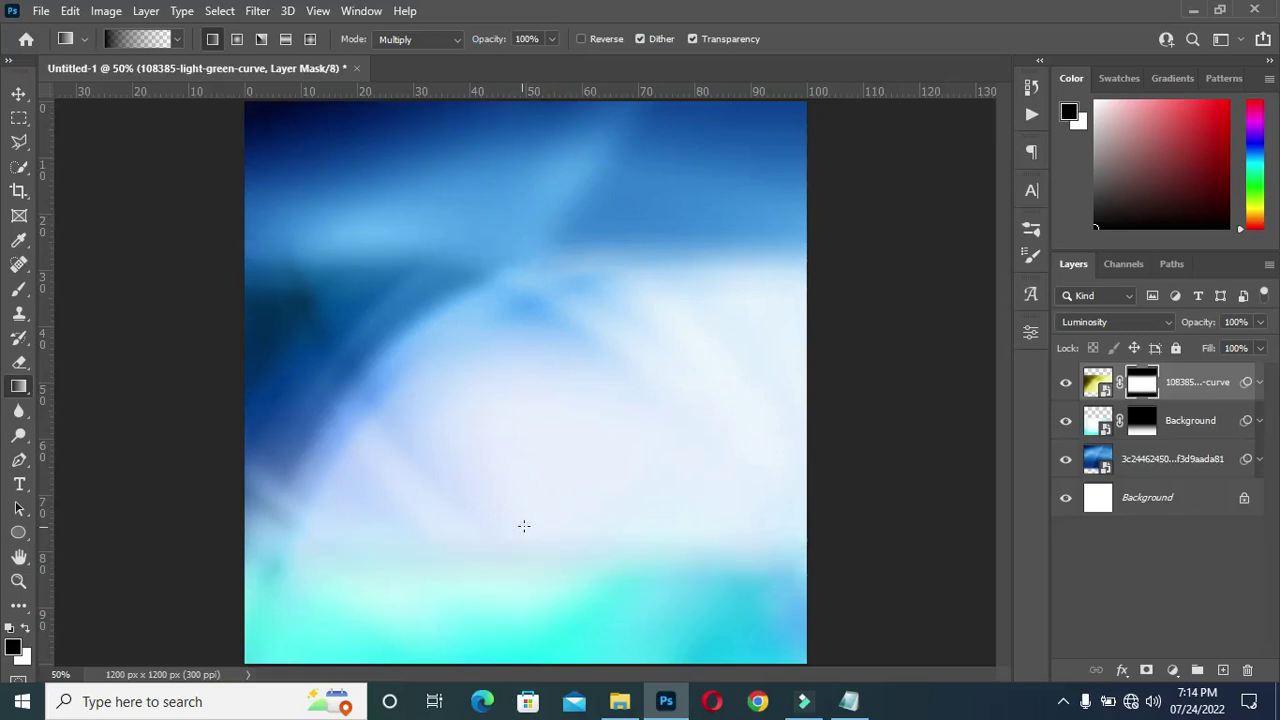
{"action": "key", "text": "v"}
Place the 7e1c0b322378977 flower image and enlarge it proportionally until it covers the canvas, slightly wider on both sides
{"action": "left_click", "coordinate": [619, 701]}
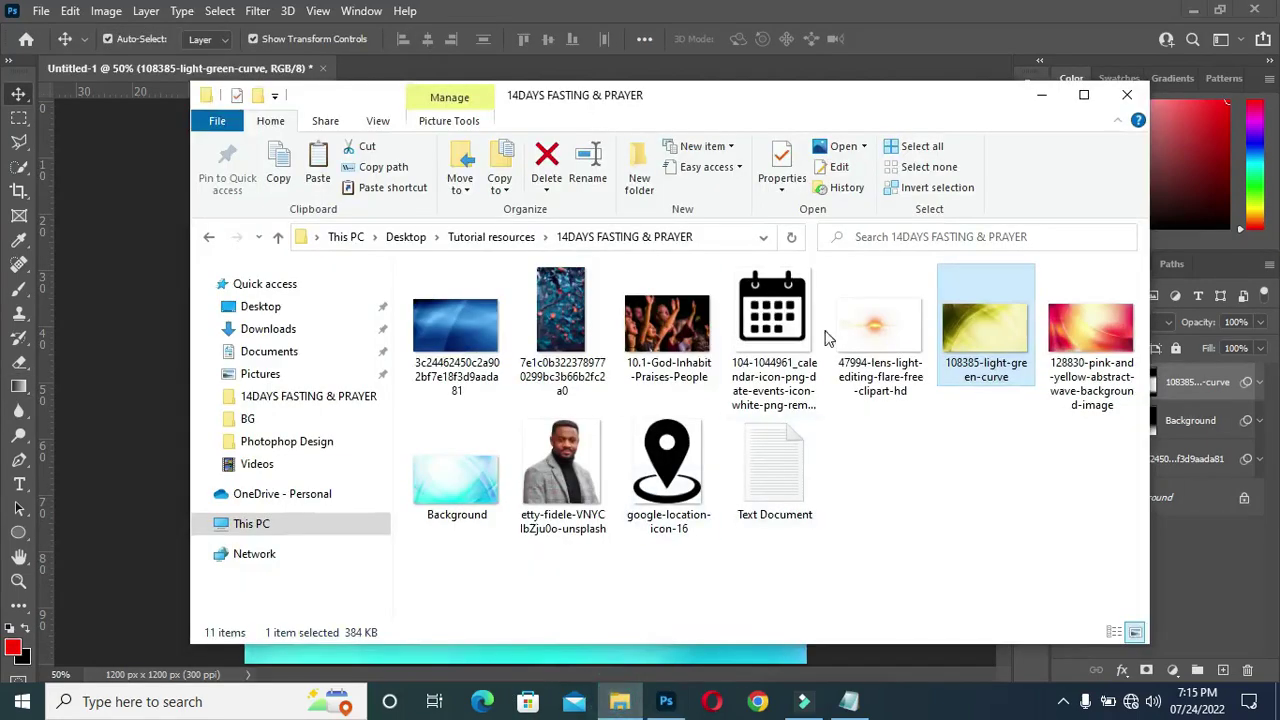
{"action": "left_click_drag", "start_coordinate": [560, 322], "coordinate": [157, 357]}
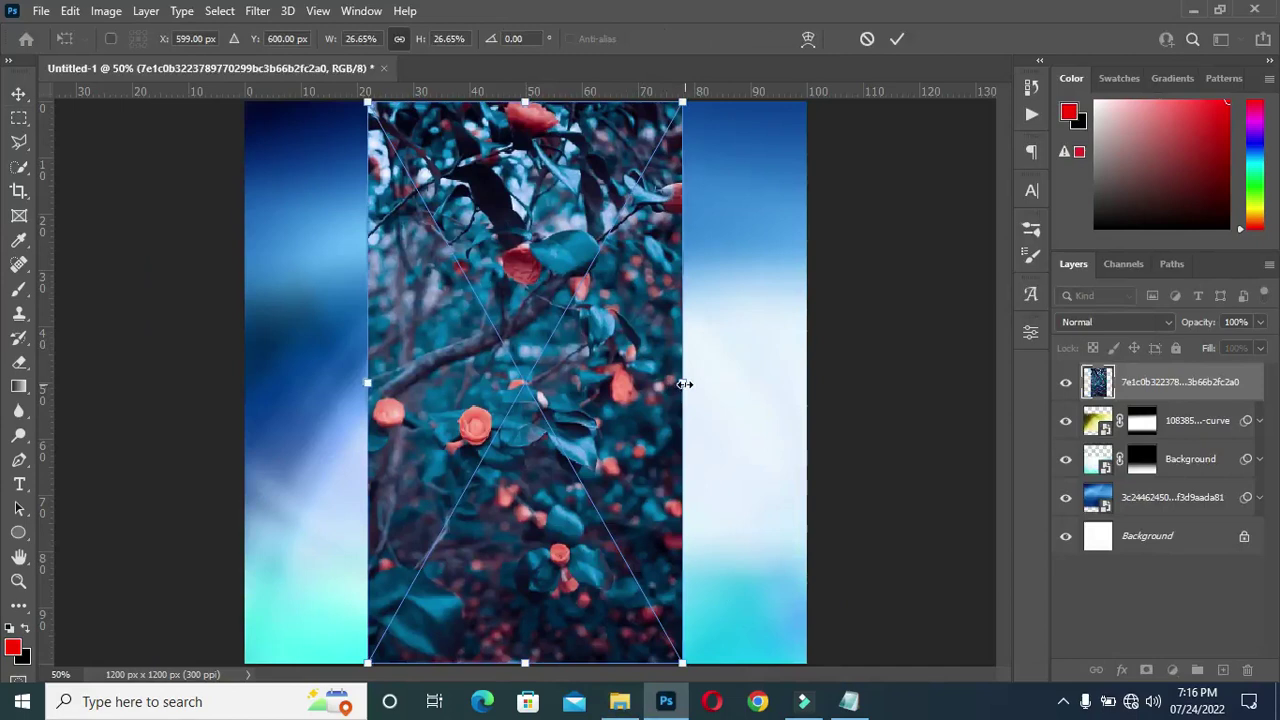
{"action": "left_click_drag", "start_coordinate": [684, 382], "coordinate": [831, 382]}
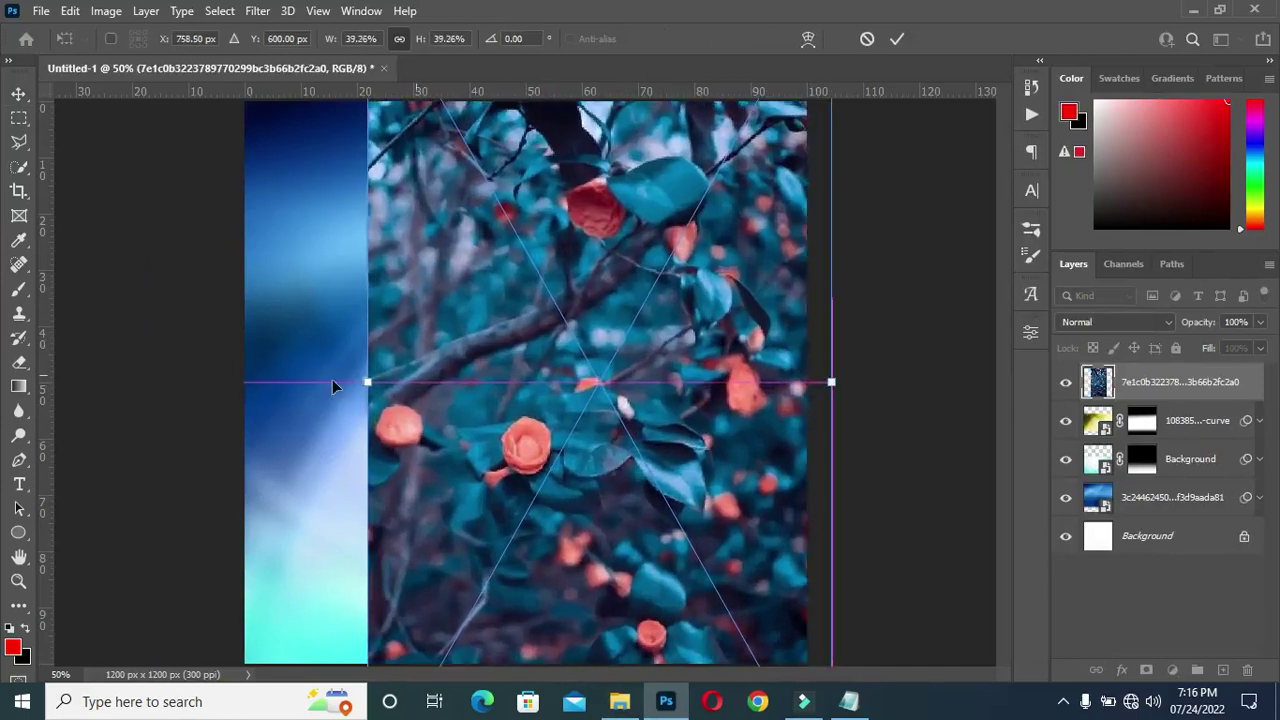
{"action": "left_click_drag", "start_coordinate": [368, 382], "coordinate": [216, 382]}
{"action": "left_click", "coordinate": [897, 38]}
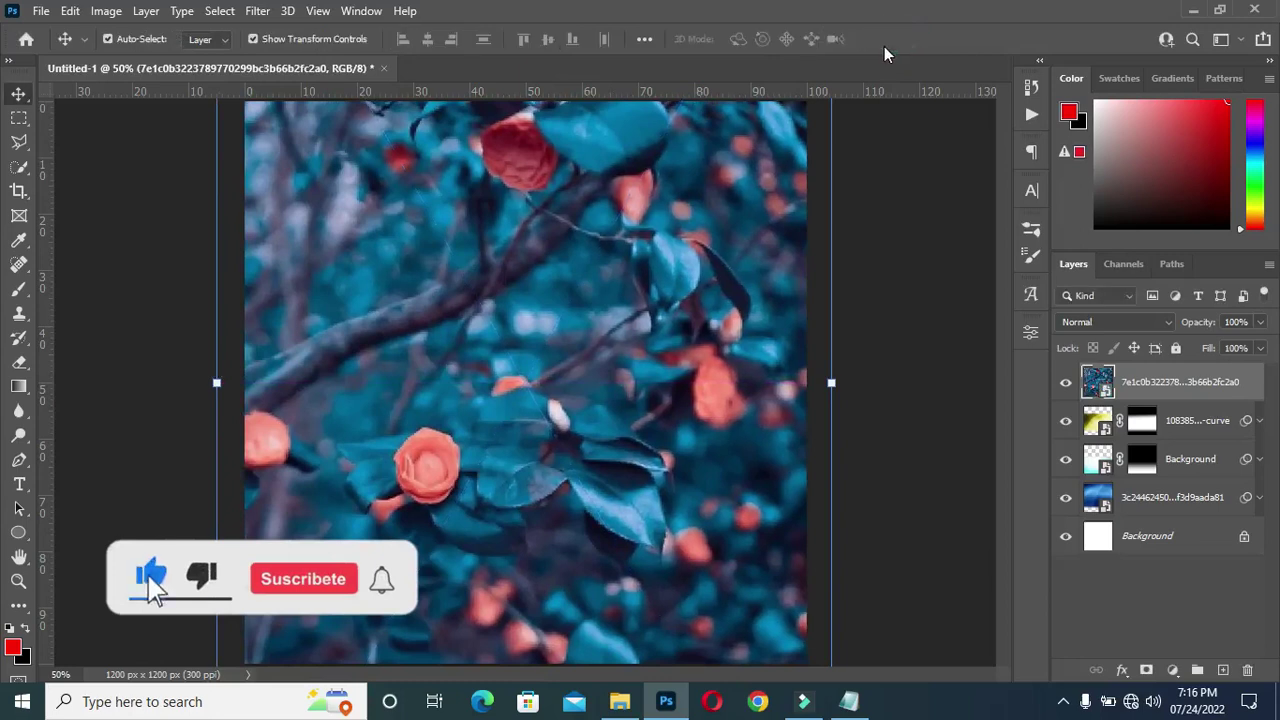
Set the flower layer's blend mode to Soft Light and apply a Gaussian Blur with a radius of 8.8 pixels
{"action": "left_click", "coordinate": [1108, 321]}
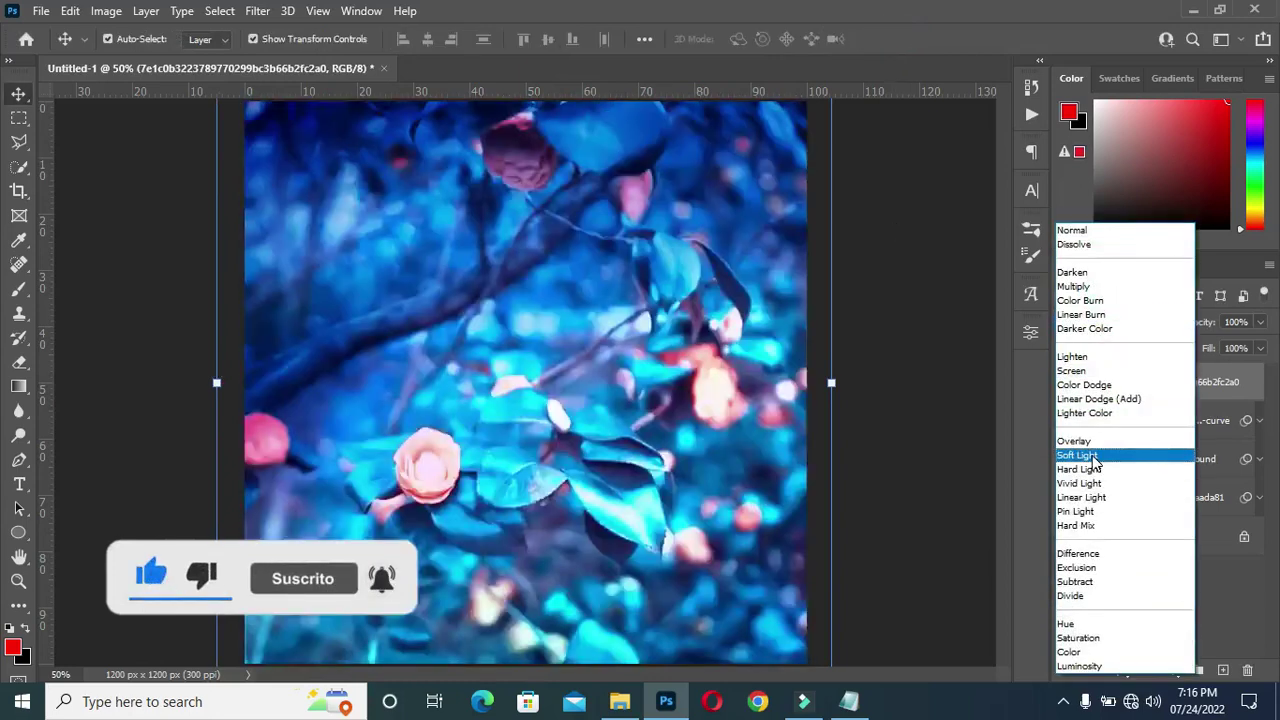
{"action": "left_click", "coordinate": [1092, 456]}
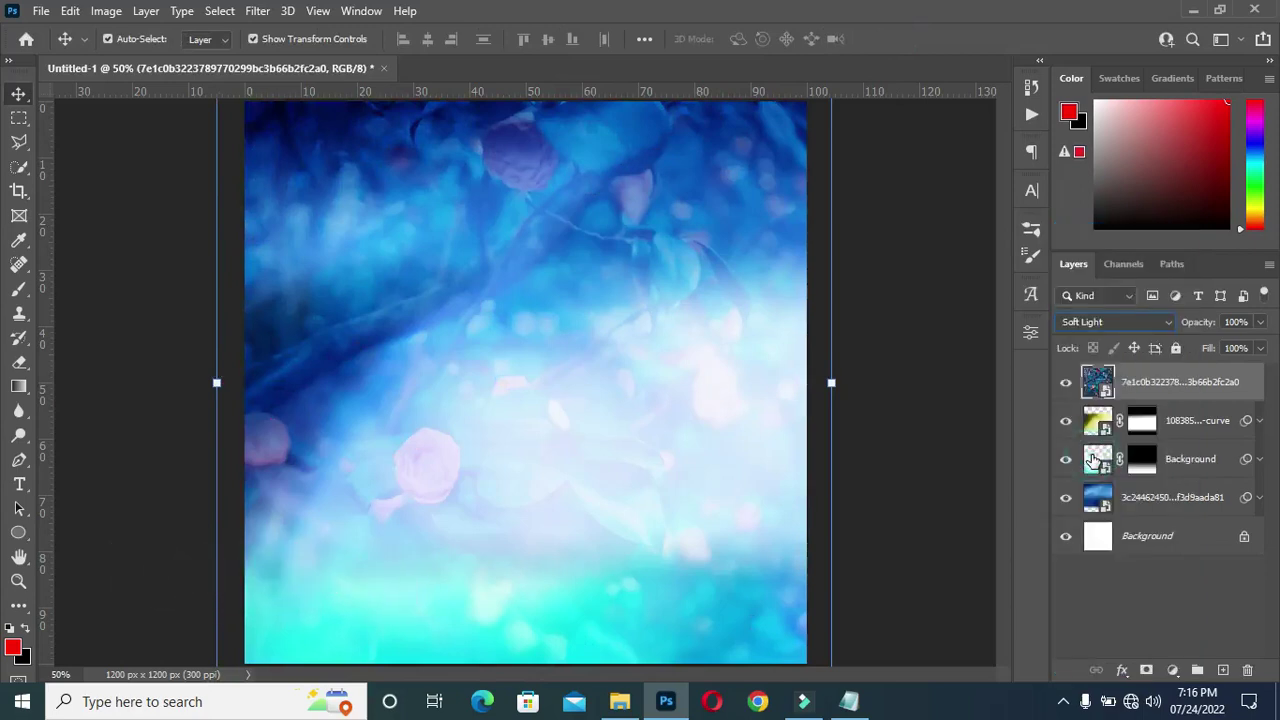
{"action": "left_click", "coordinate": [258, 12]}
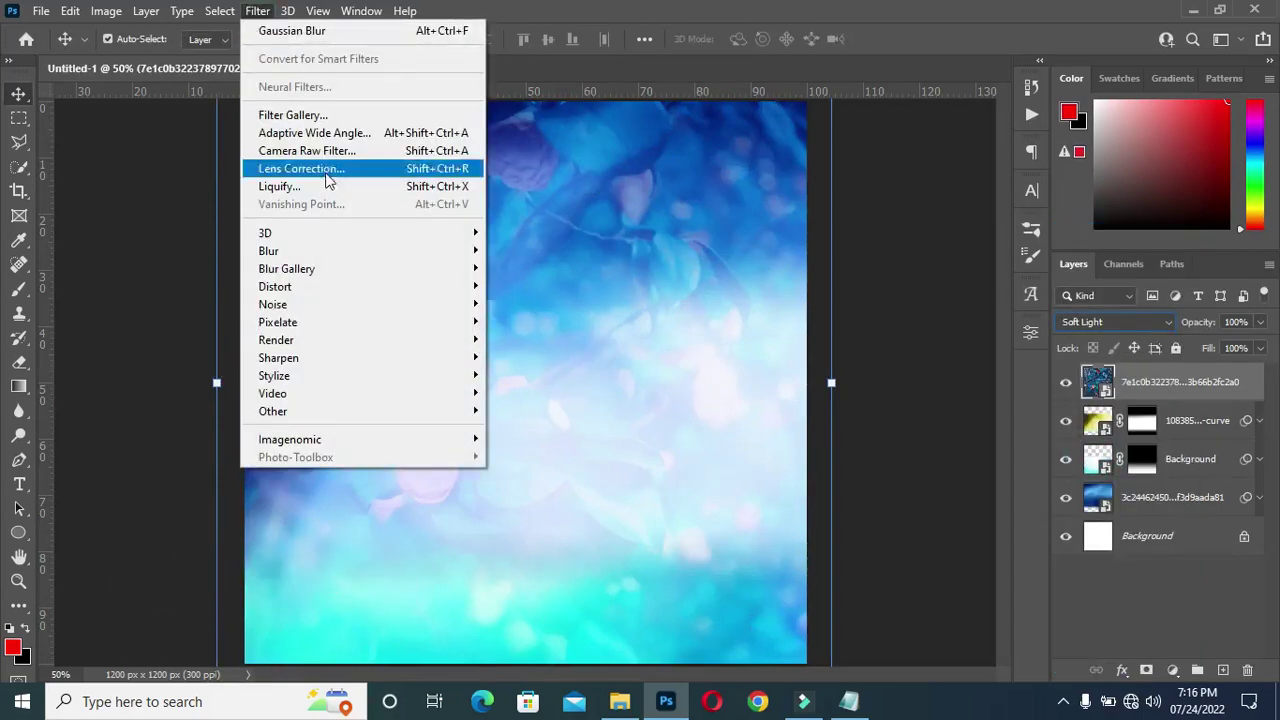
{"action": "mouse_move", "coordinate": [369, 257]}
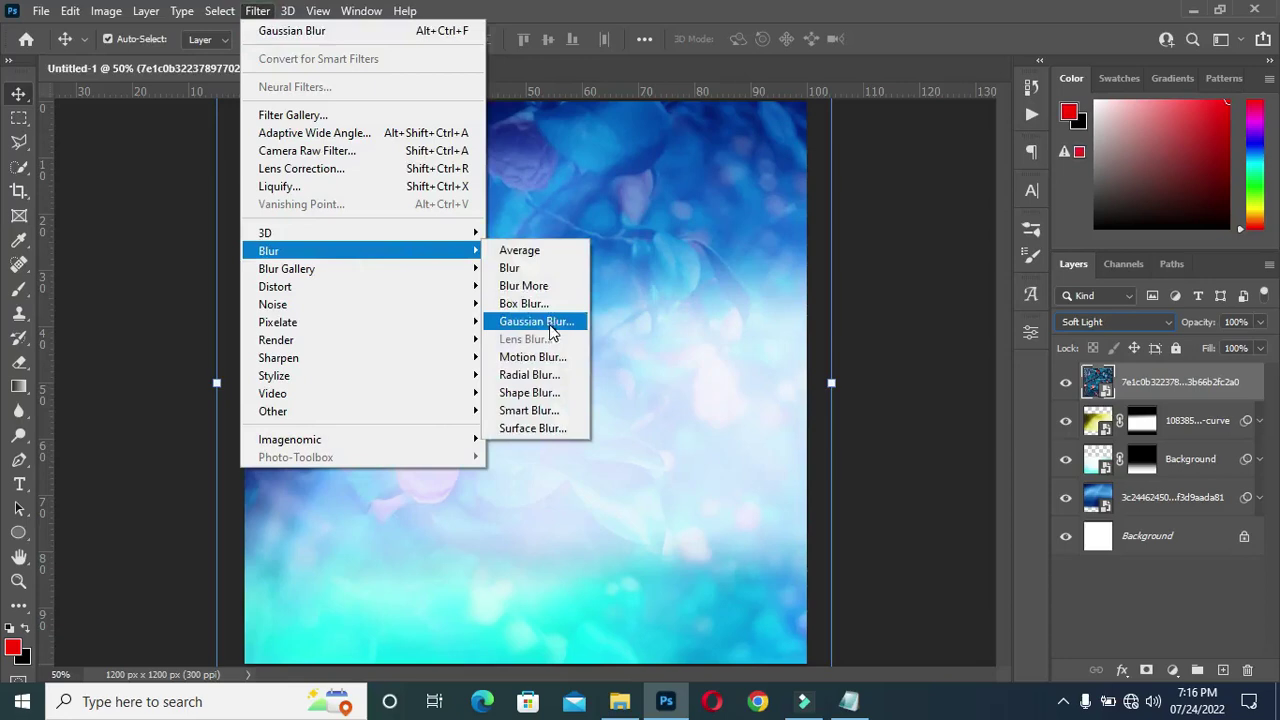
{"action": "left_click", "coordinate": [525, 321]}
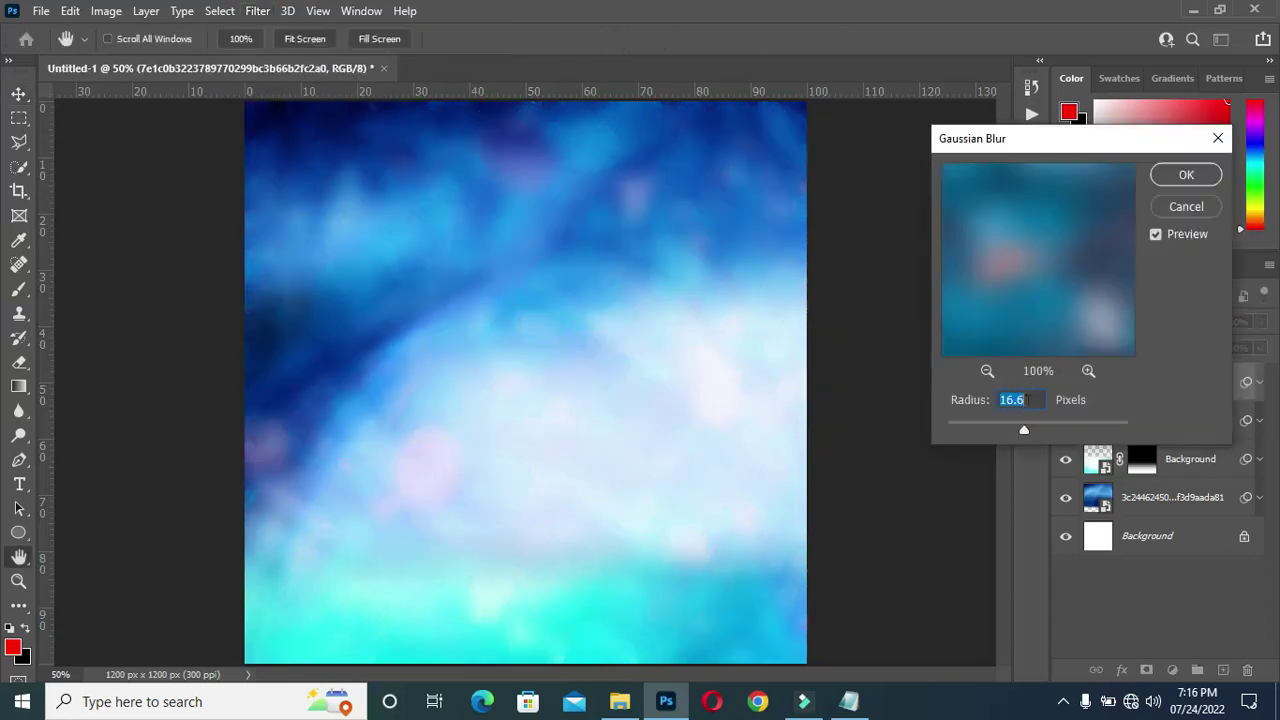
{"action": "type", "text": "8.8"}
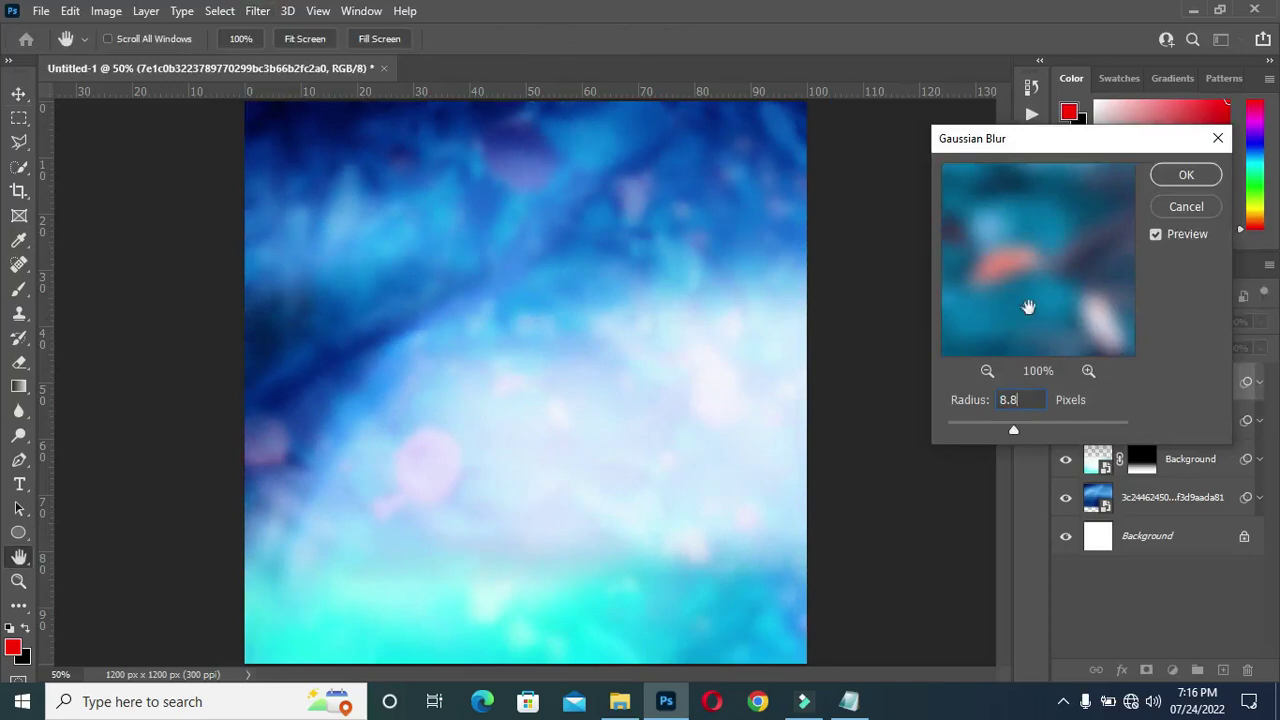
{"action": "left_click", "coordinate": [1186, 176]}
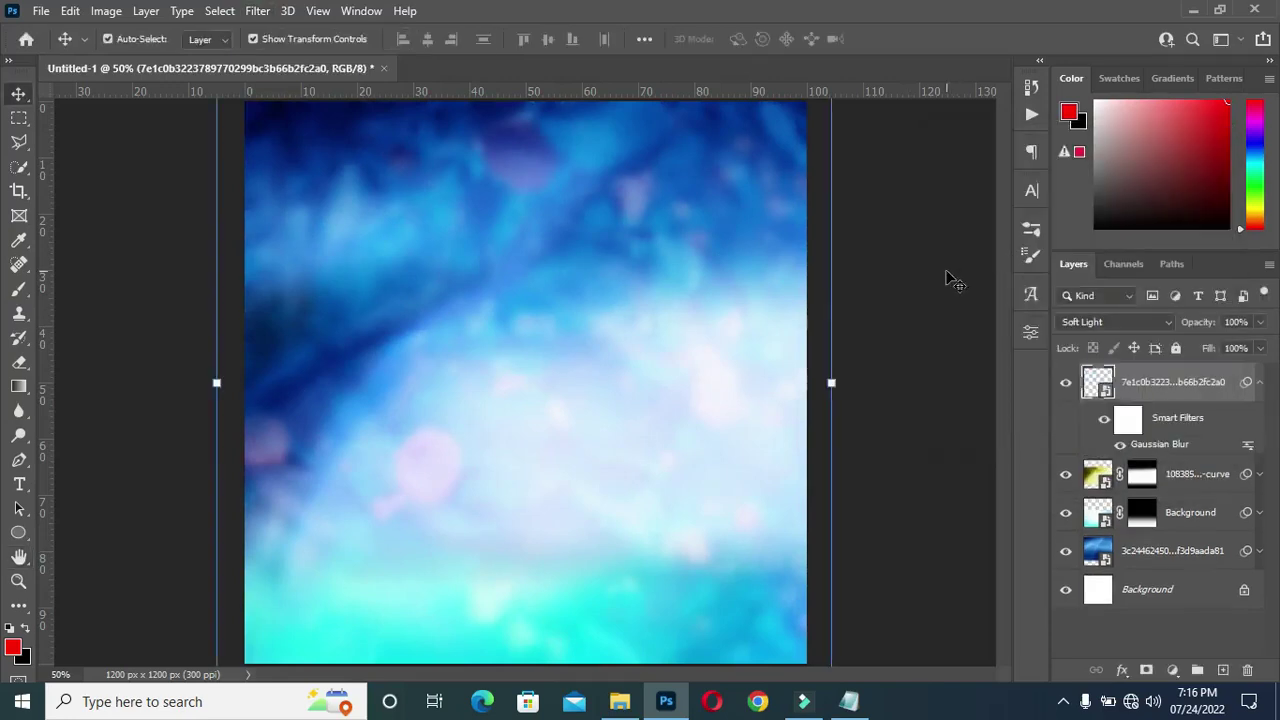
{"action": "left_click", "coordinate": [1259, 383]}
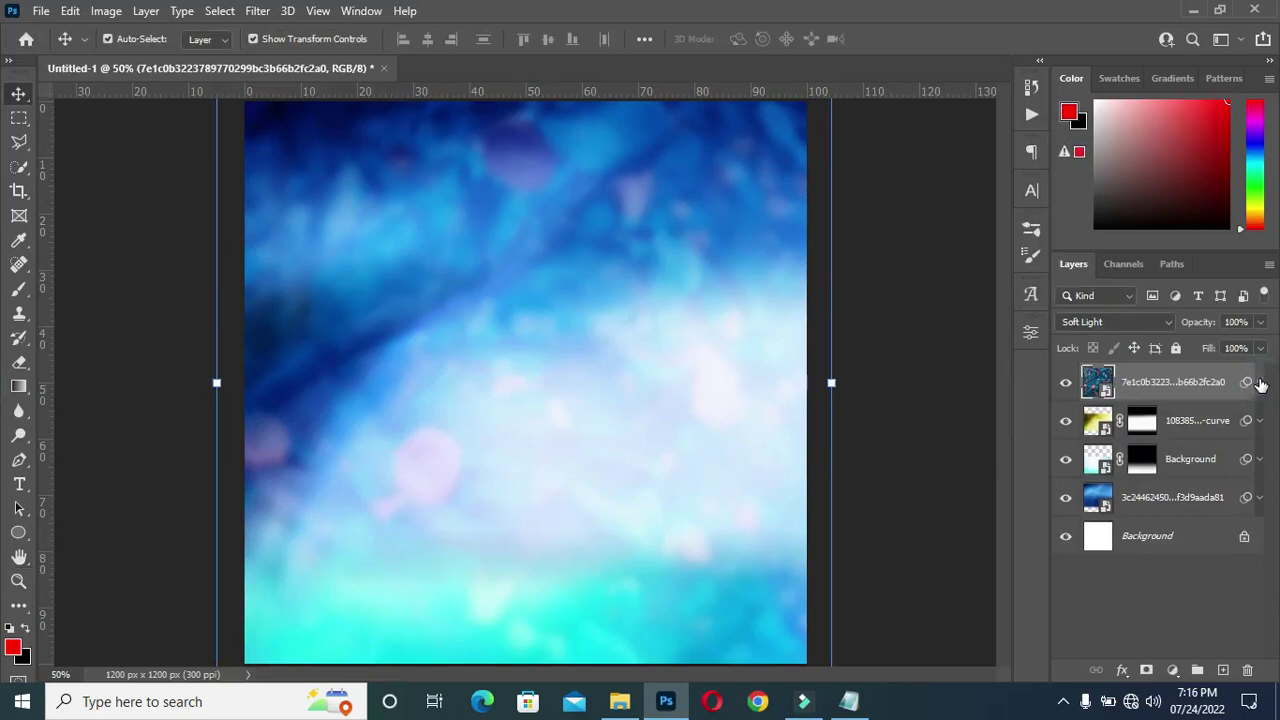
Set the flower layer's opacity to 30%
{"action": "left_click", "coordinate": [1230, 322]}
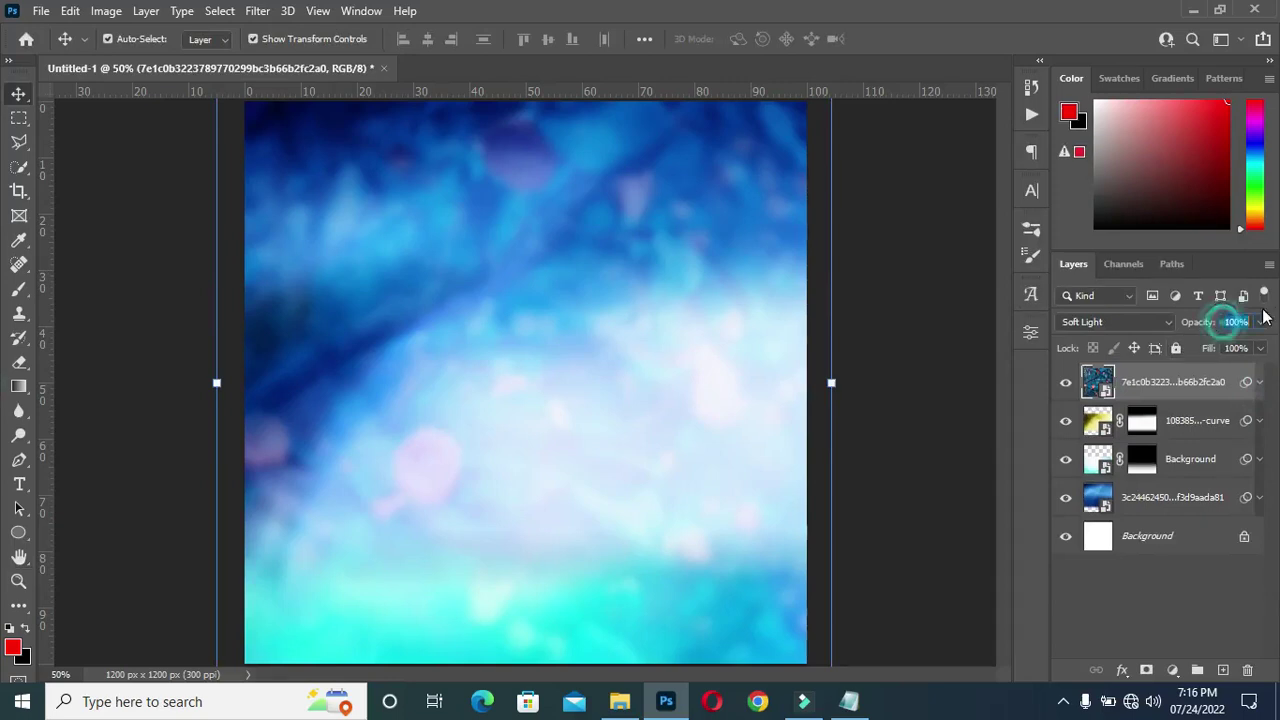
{"action": "type", "text": "30"}
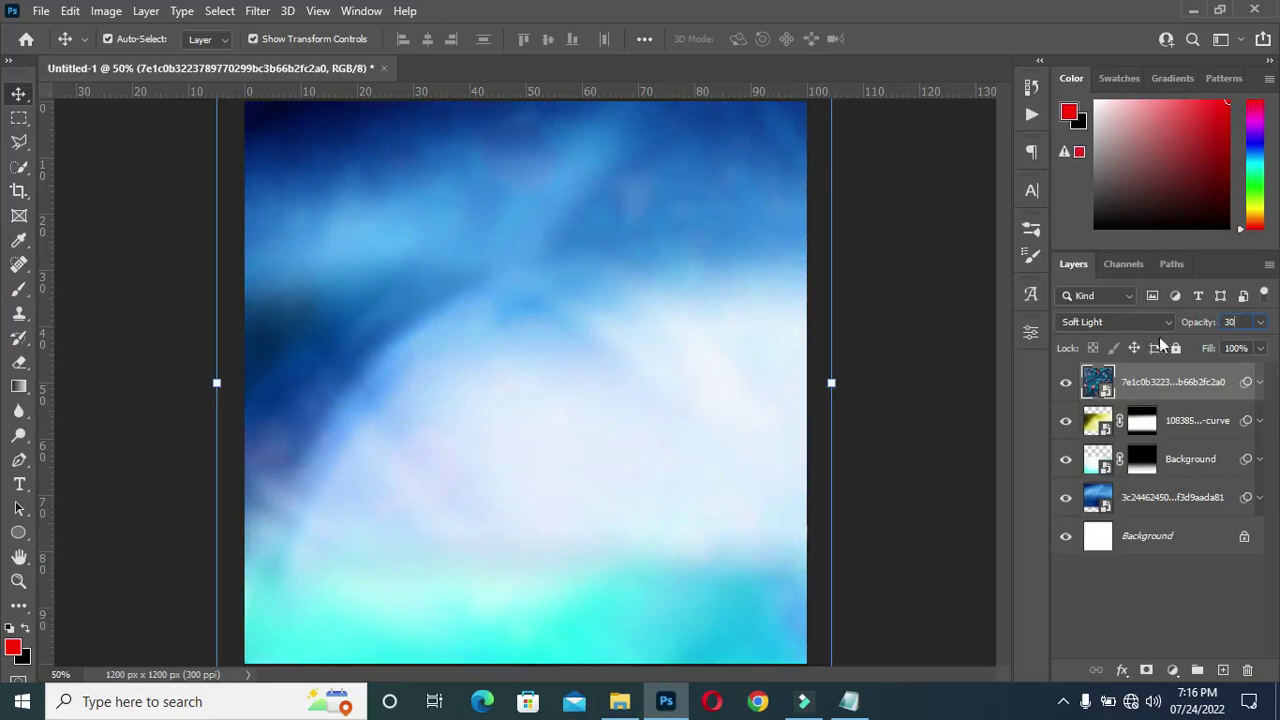
{"action": "left_click", "coordinate": [920, 571]}
{"action": "scroll", "coordinate": [537, 363], "scroll_direction": "down", "scroll_amount": 1}
{"action": "scroll", "coordinate": [537, 363], "scroll_direction": "up", "scroll_amount": 1}
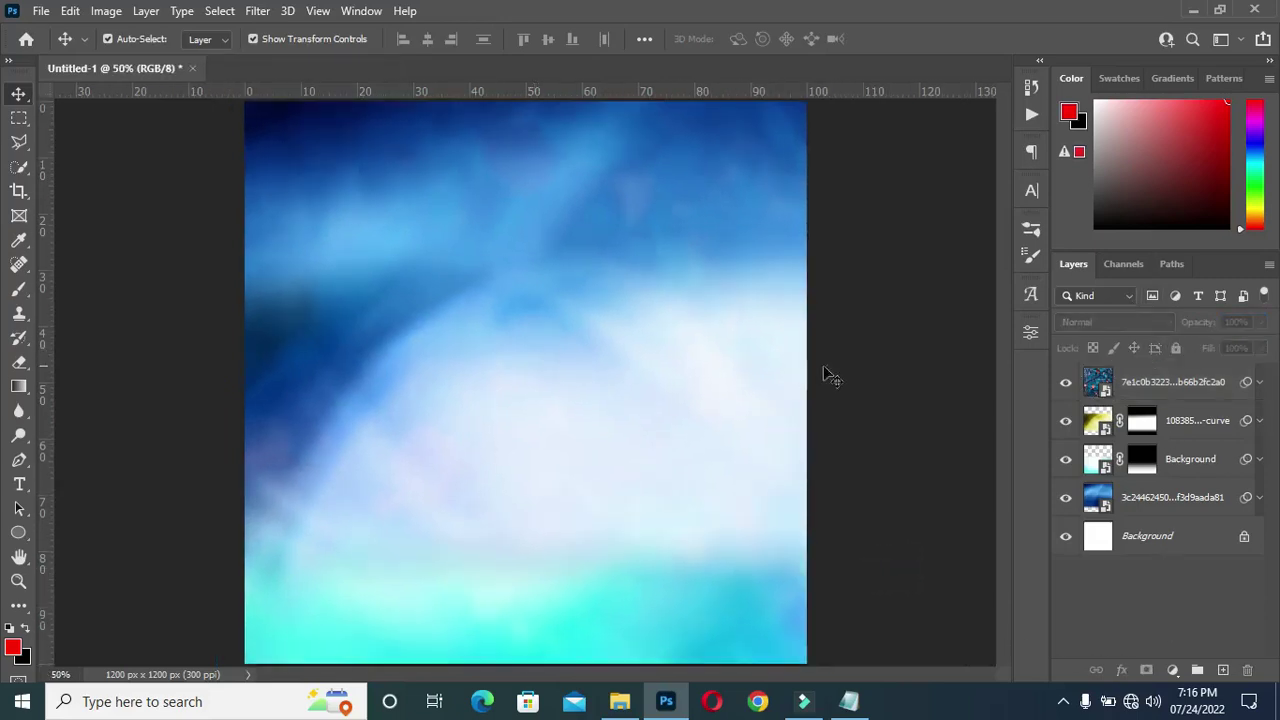
{"action": "scroll", "coordinate": [488, 215], "scroll_direction": "down", "scroll_amount": 1}
{"action": "scroll", "coordinate": [488, 215], "scroll_direction": "up", "scroll_amount": 1}
Place the 10.1-God-Inhabit-Praises-People photo in the upper-left corner of the canvas, scaled to about 33.9%
{"action": "left_click", "coordinate": [619, 701]}
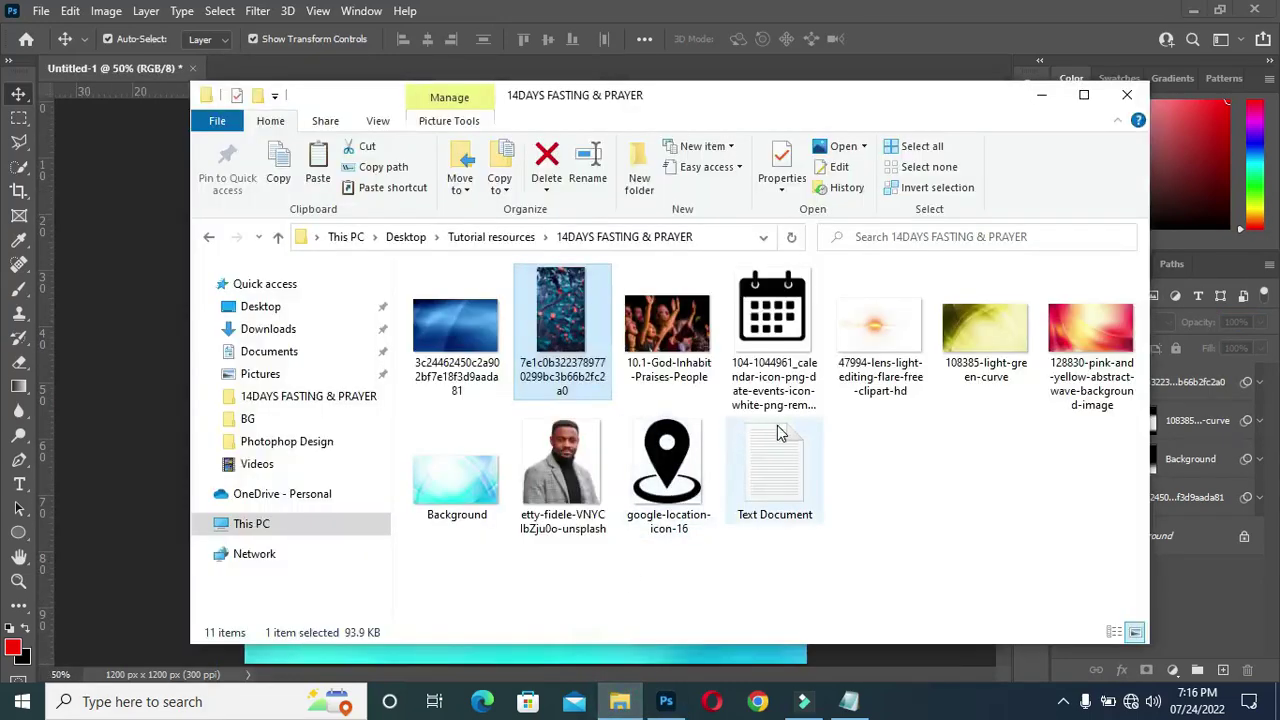
{"action": "left_click", "coordinate": [677, 343]}
{"action": "left_click_drag", "start_coordinate": [677, 343], "coordinate": [455, 310]}
{"action": "left_click_drag", "start_coordinate": [483, 222], "coordinate": [478, 125]}
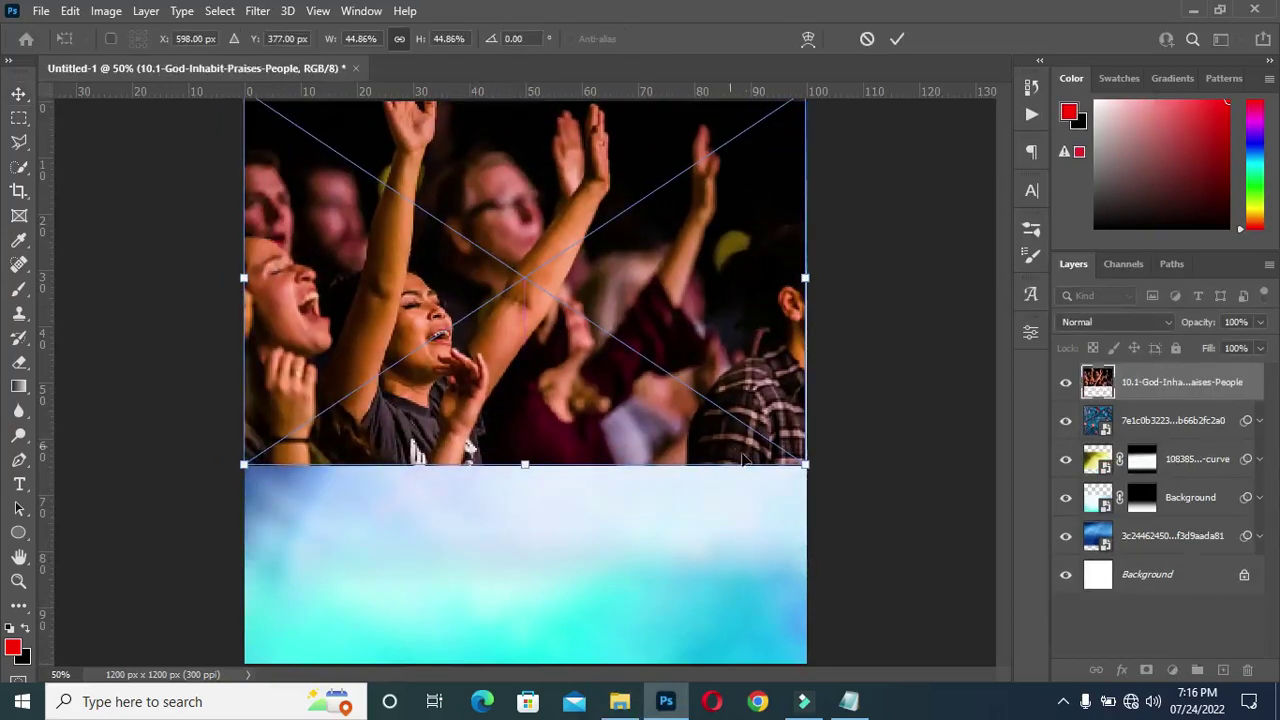
{"action": "left_click_drag", "start_coordinate": [803, 463], "coordinate": [667, 373]}
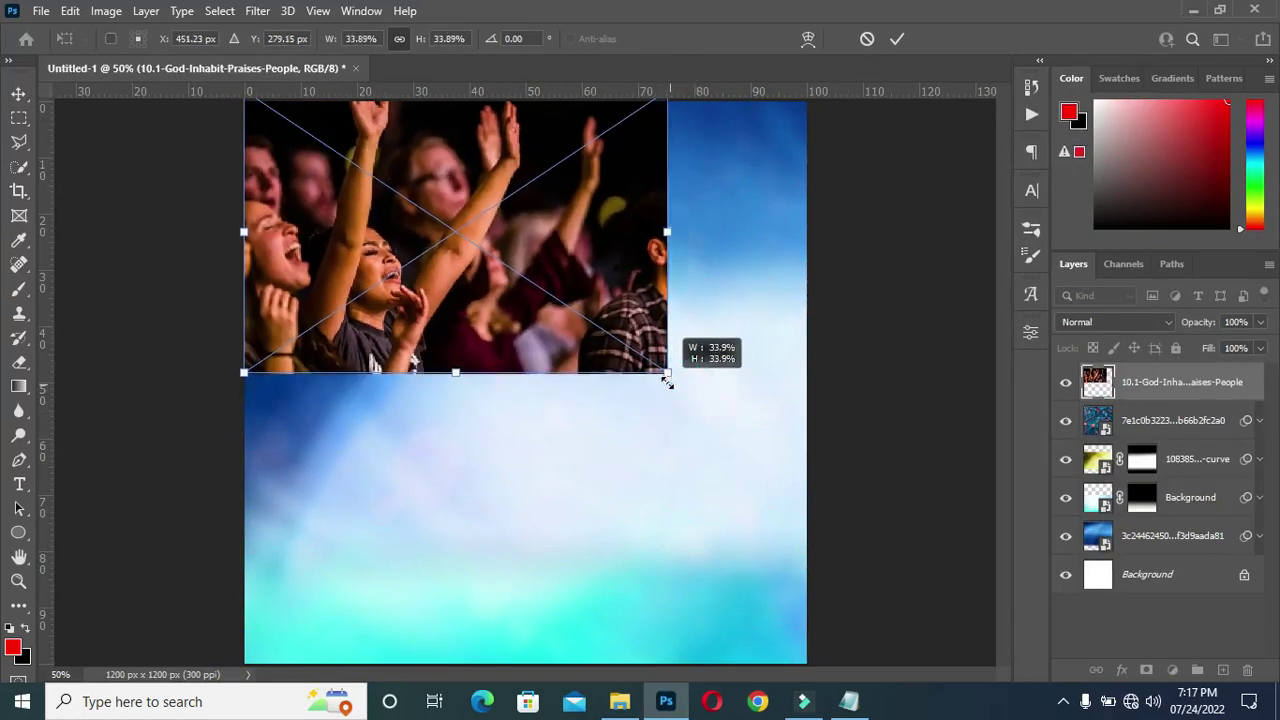
{"action": "left_click", "coordinate": [895, 39]}
{"action": "key", "text": "ctrl+minus"}
{"action": "key", "text": "ctrl+0"}
Raise the opacity of the blurred flower layer to 75%
{"action": "left_click", "coordinate": [769, 267]}
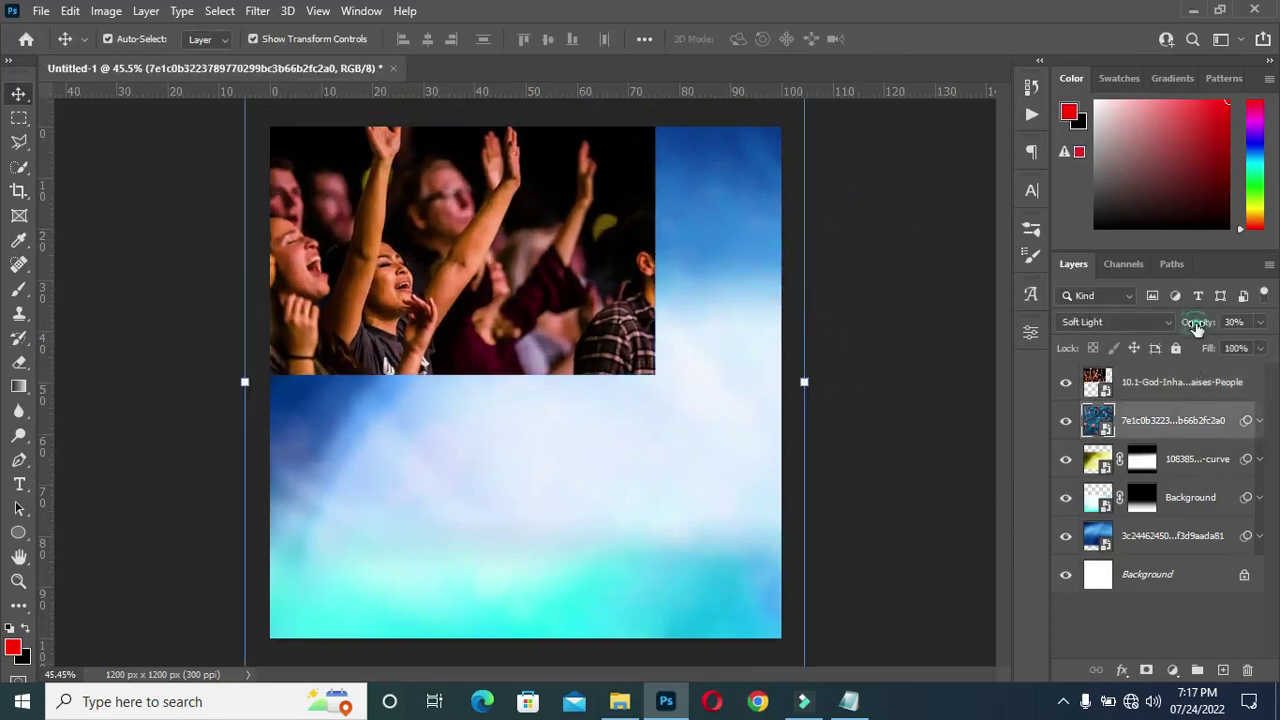
{"action": "left_click_drag", "start_coordinate": [1197, 328], "coordinate": [1237, 320]}
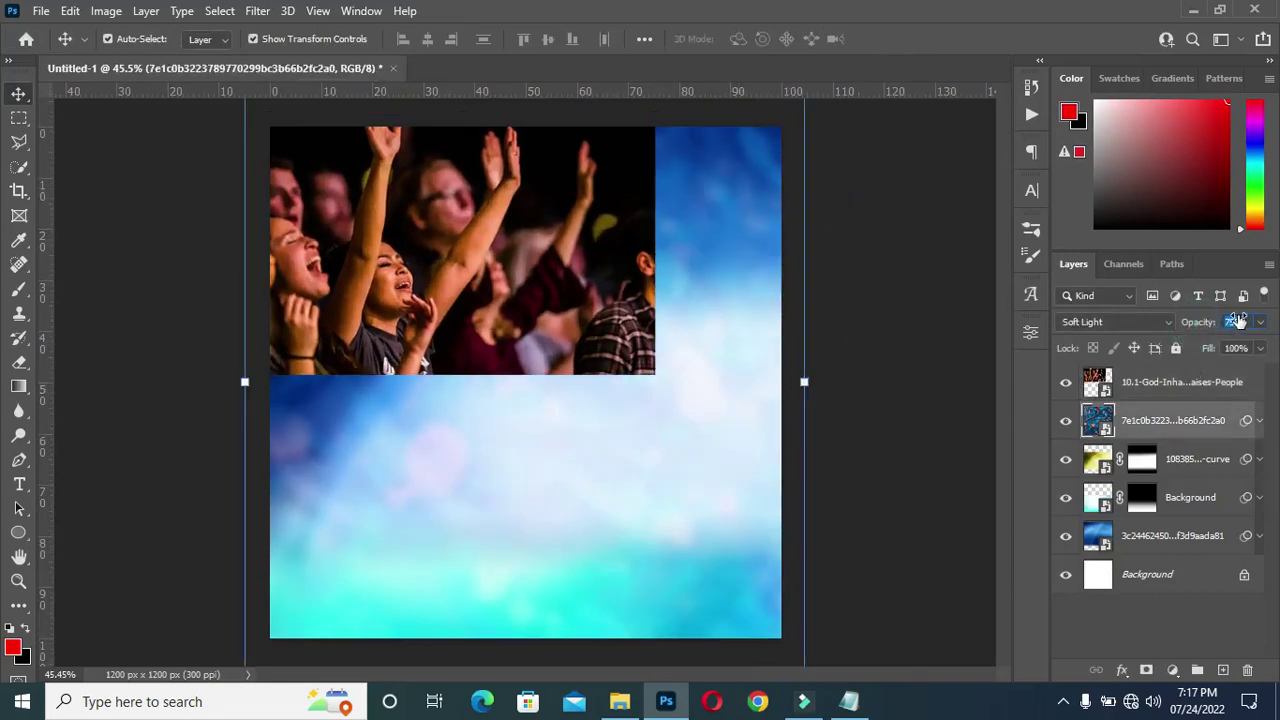
{"action": "left_click", "coordinate": [1200, 320]}
{"action": "left_click", "coordinate": [1014, 380]}
{"action": "scroll", "coordinate": [522, 412], "scroll_direction": "up", "scroll_amount": 2}
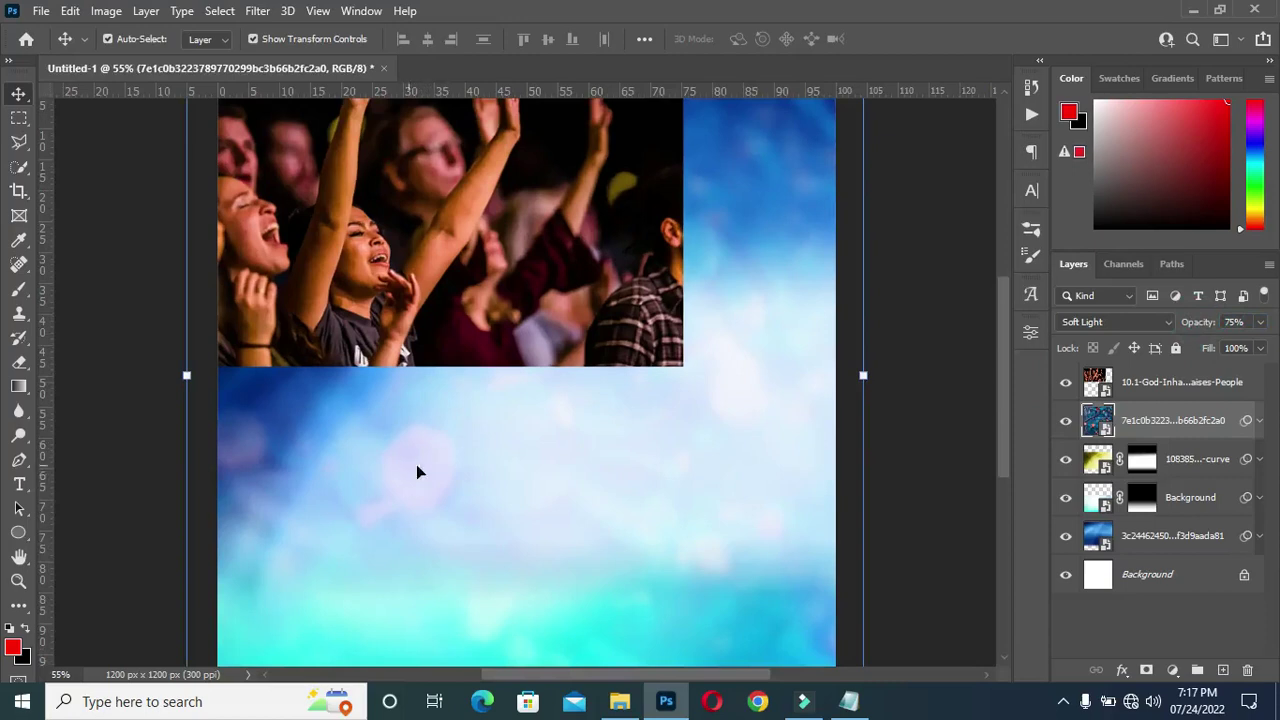
{"action": "left_click", "coordinate": [971, 371]}
{"action": "scroll", "coordinate": [743, 349], "scroll_direction": "down", "scroll_amount": 2}
{"action": "scroll", "coordinate": [680, 310], "scroll_direction": "up", "scroll_amount": 1}
{"action": "scroll", "coordinate": [615, 277], "scroll_direction": "down", "scroll_amount": 1}
Align the crowd photo with the canvas's top edge, set its blend mode to Luminosity and its opacity to 30%
{"action": "left_click_drag", "start_coordinate": [514, 272], "coordinate": [512, 287]}
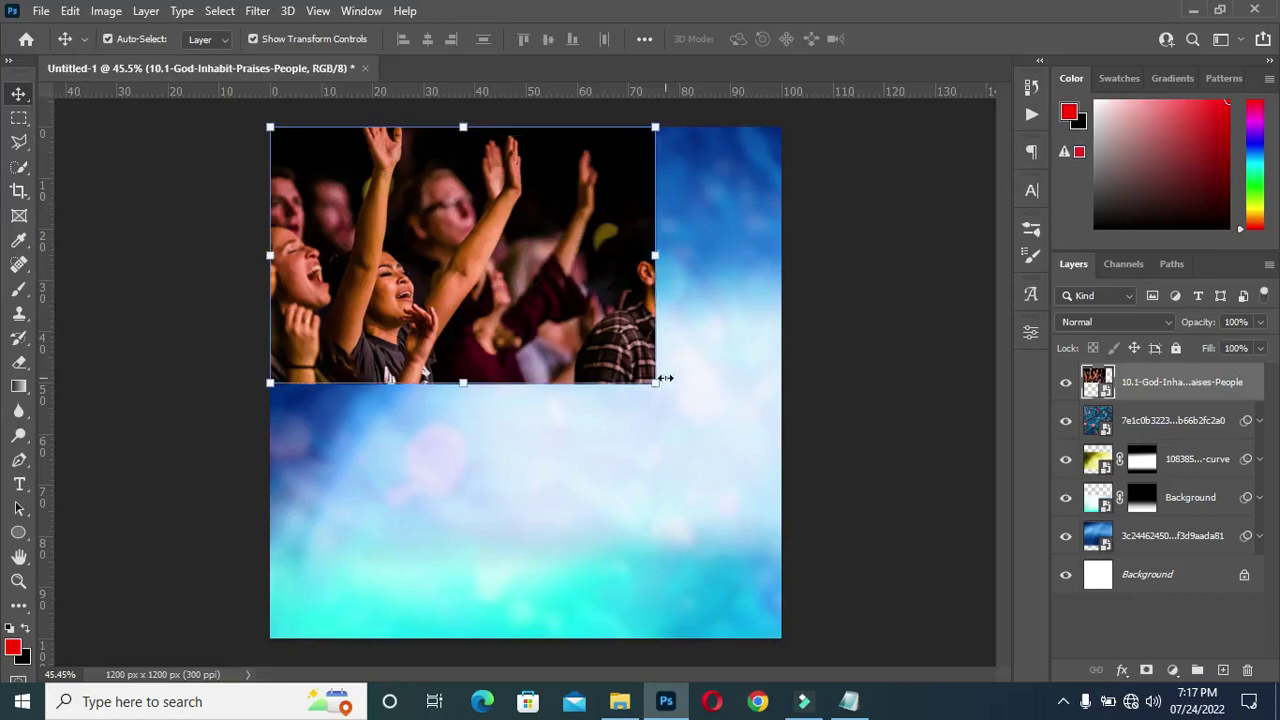
{"action": "left_click", "coordinate": [1112, 322]}
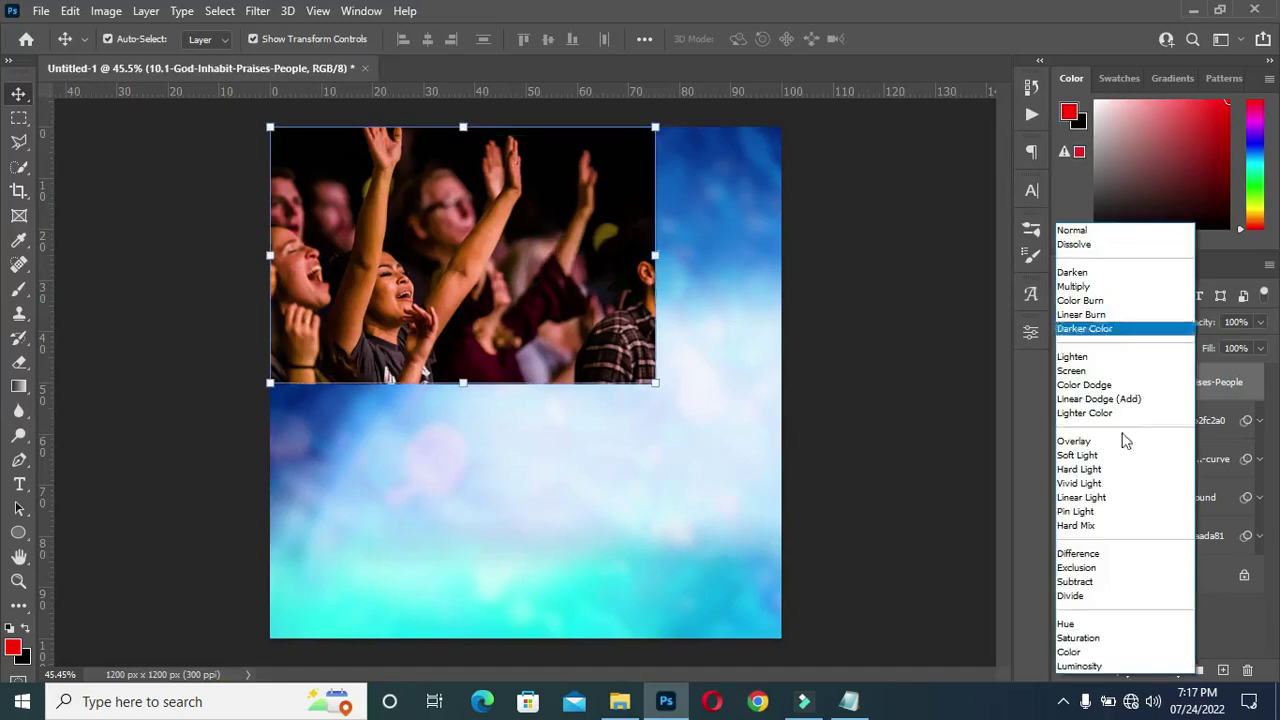
{"action": "left_click", "coordinate": [1096, 667]}
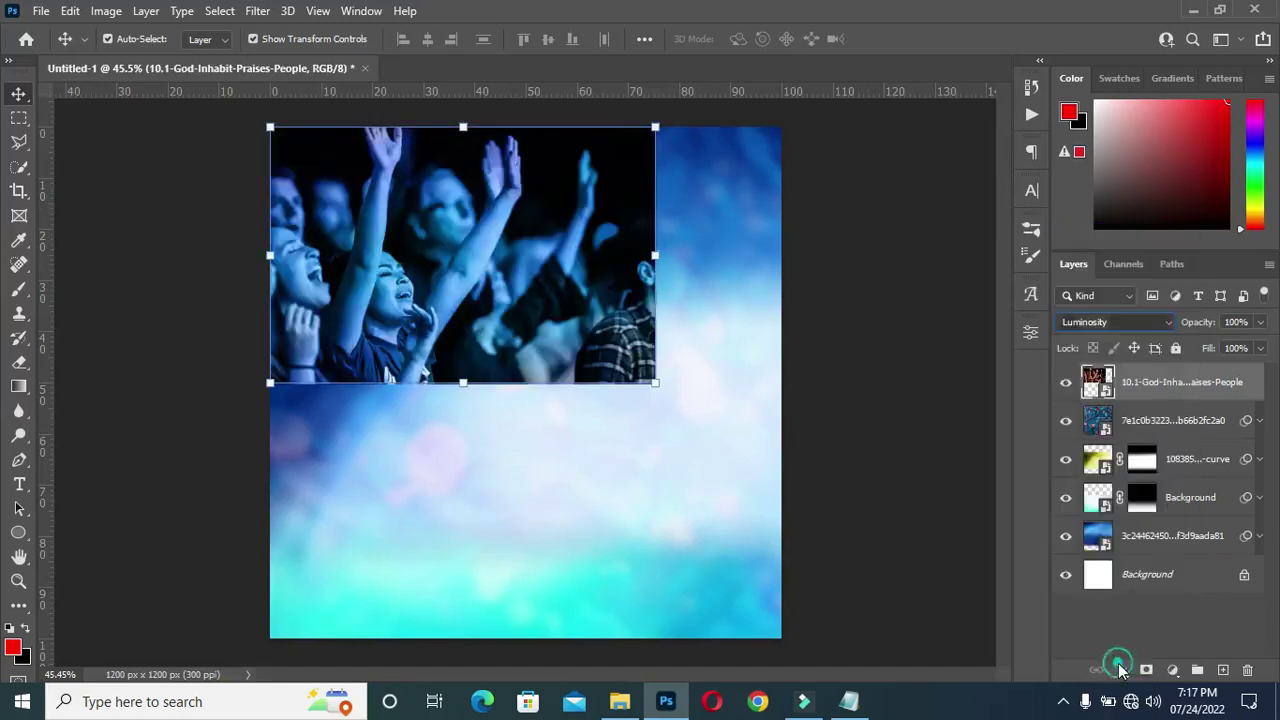
{"action": "left_click", "coordinate": [1226, 322]}
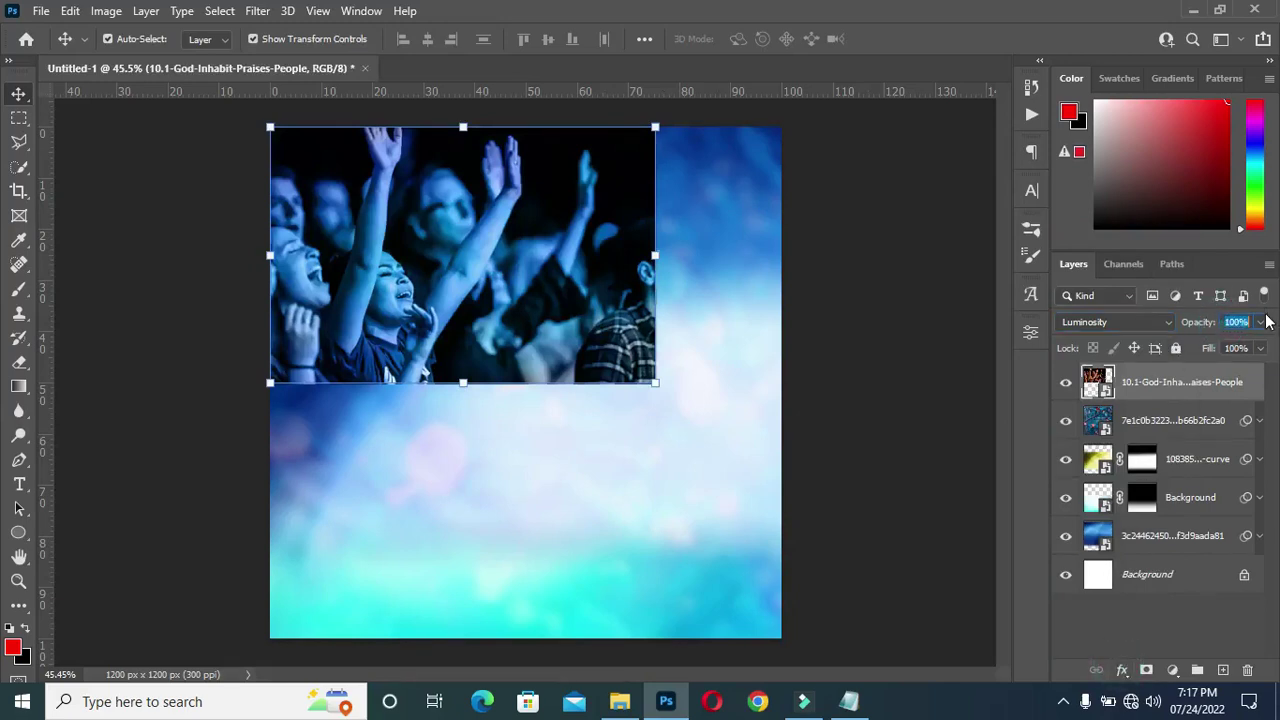
{"action": "type", "text": "30"}
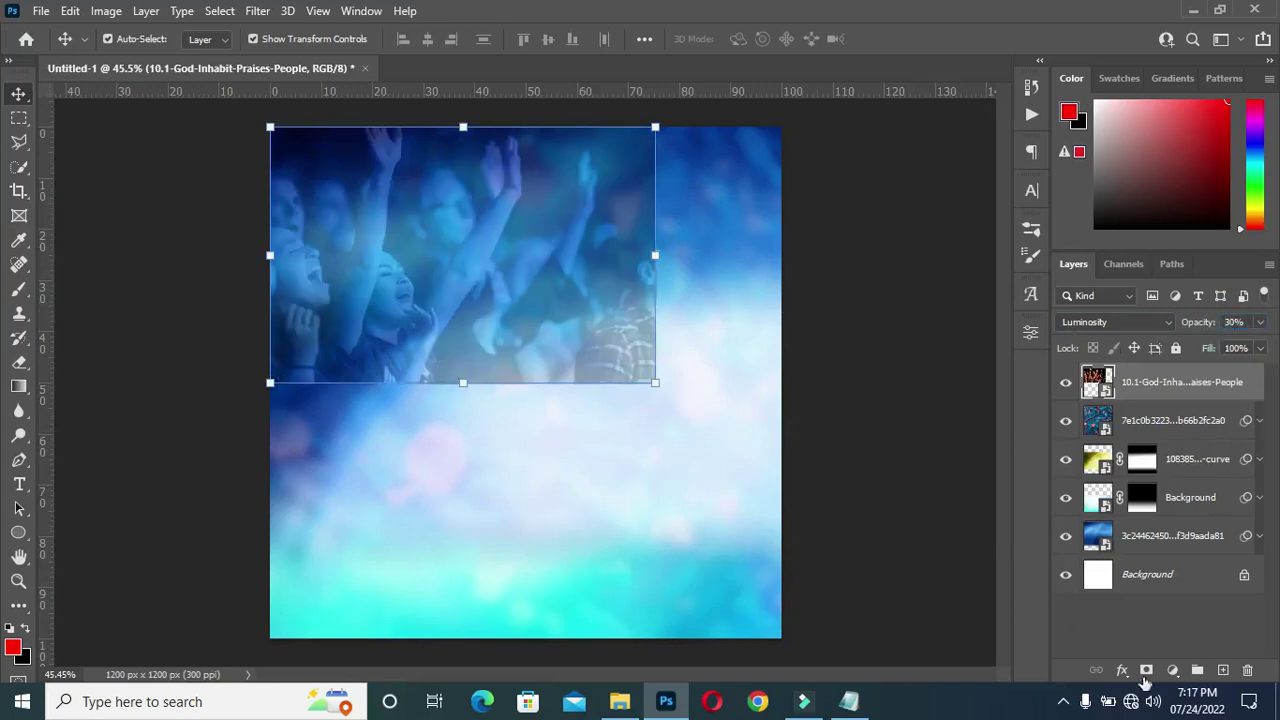
Add a mask to the crowd photo and fade out its right and lower edges with black-to-transparent linear gradients in Normal mode
{"action": "left_click", "coordinate": [1146, 671]}
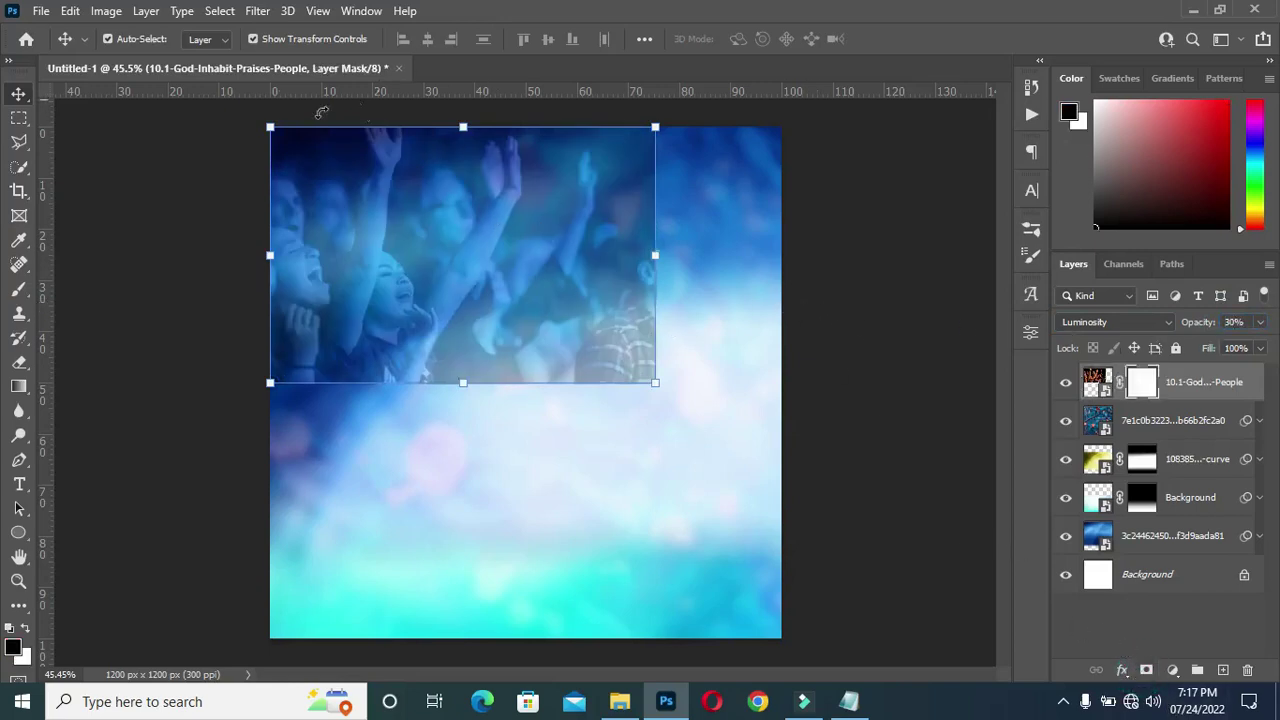
{"action": "left_click", "coordinate": [19, 386]}
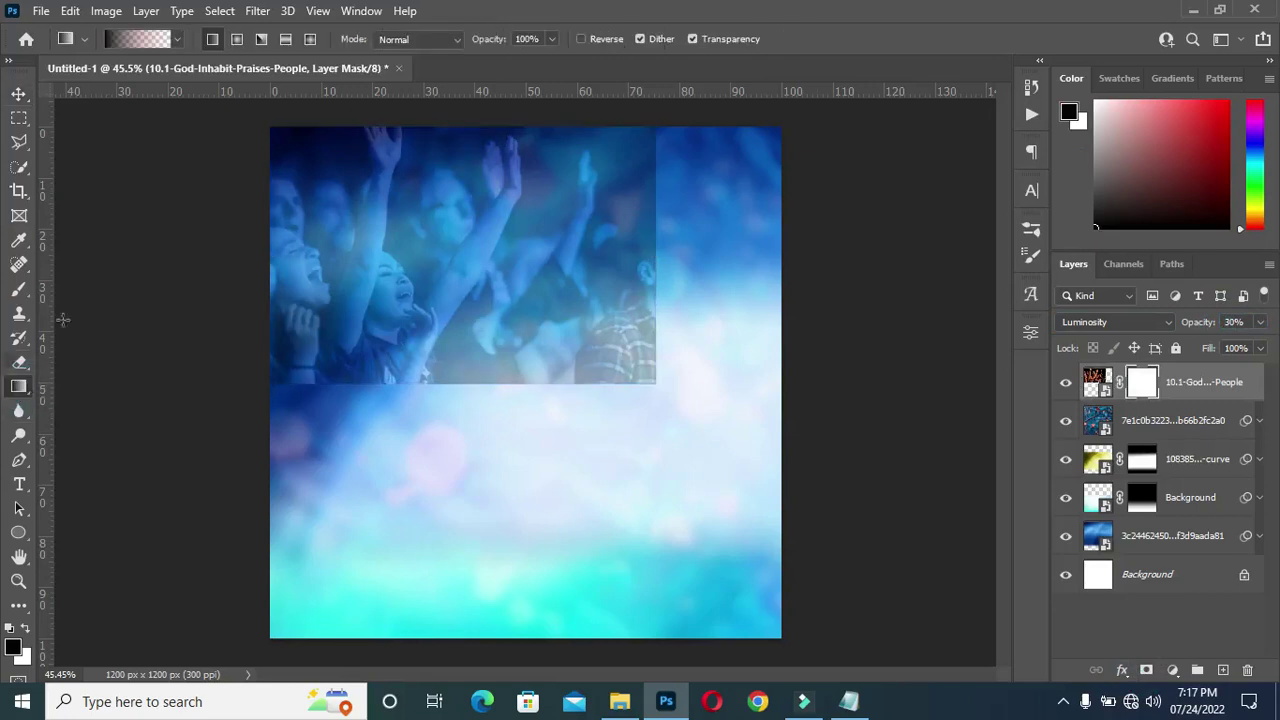
{"action": "left_click", "coordinate": [415, 36]}
{"action": "left_click", "coordinate": [414, 36]}
{"action": "left_click_drag", "start_coordinate": [686, 245], "coordinate": [608, 245]}
{"action": "left_click_drag", "start_coordinate": [690, 234], "coordinate": [528, 345]}
{"action": "left_click_drag", "start_coordinate": [480, 408], "coordinate": [482, 316]}
{"action": "left_click_drag", "start_coordinate": [640, 258], "coordinate": [565, 250]}
{"action": "left_click_drag", "start_coordinate": [673, 228], "coordinate": [555, 238]}
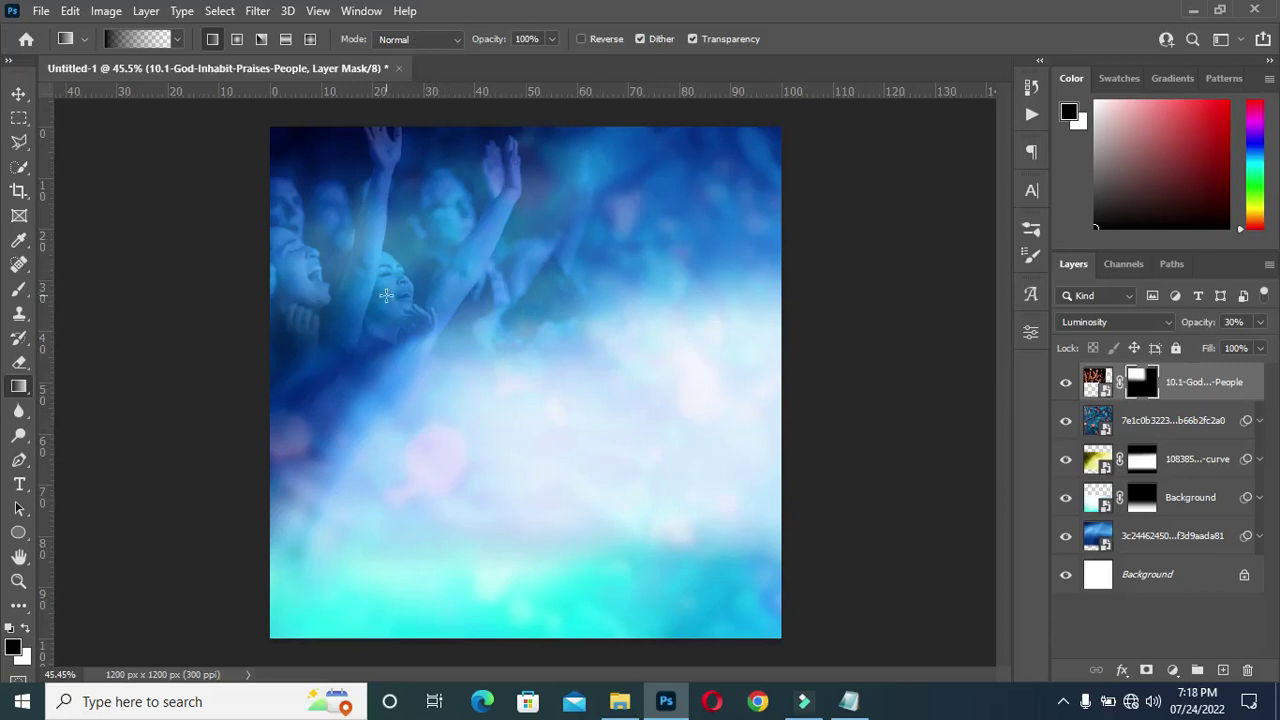
Set the Gradient tool's mode to Multiply, then switch to the Move tool and deselect the crowd photo layer
{"action": "left_click", "coordinate": [416, 39]}
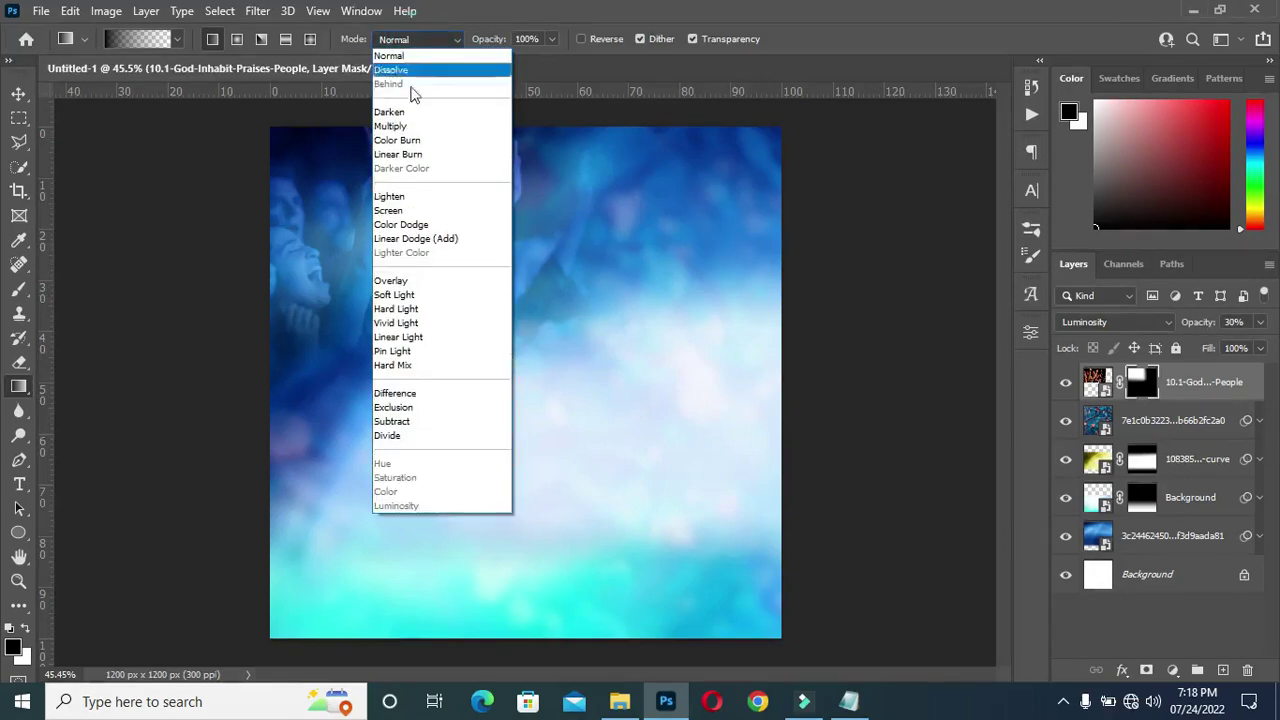
{"action": "left_click", "coordinate": [401, 124]}
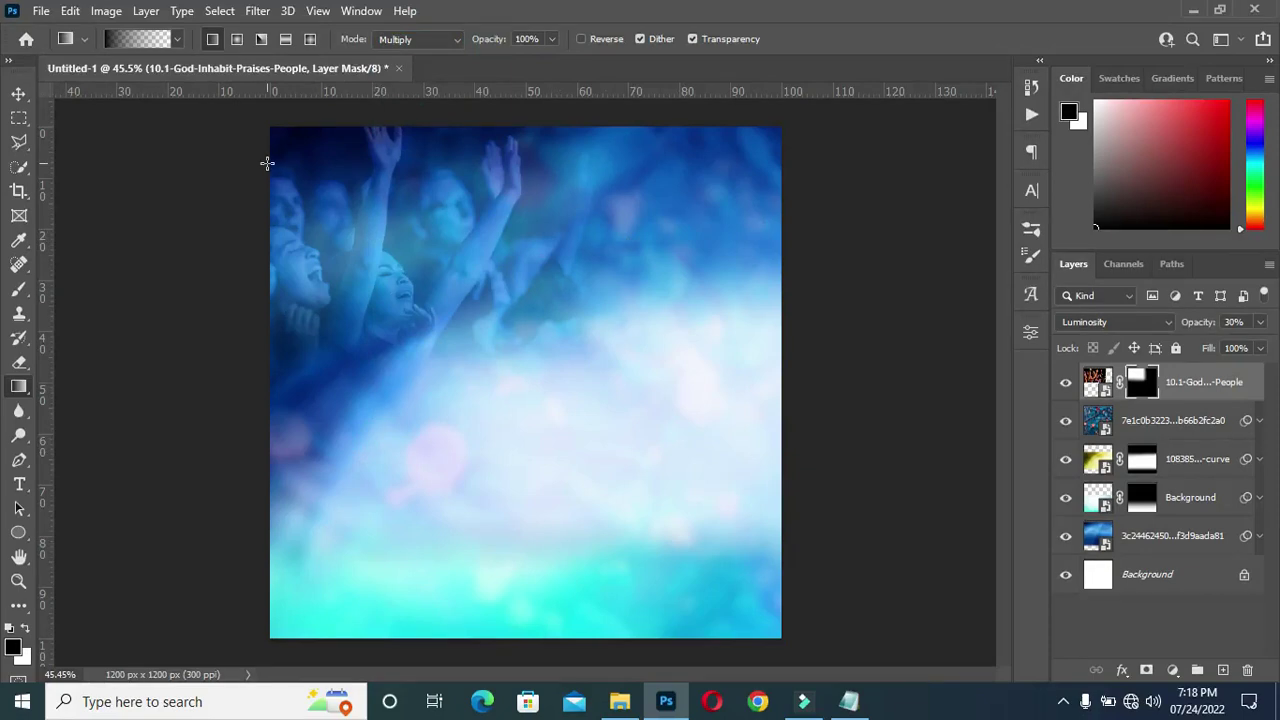
{"action": "left_click", "coordinate": [18, 93]}
{"action": "left_click", "coordinate": [69, 149]}
{"action": "scroll", "coordinate": [482, 214], "scroll_direction": "down", "scroll_amount": 1}
{"action": "scroll", "coordinate": [482, 214], "scroll_direction": "up", "scroll_amount": 2}
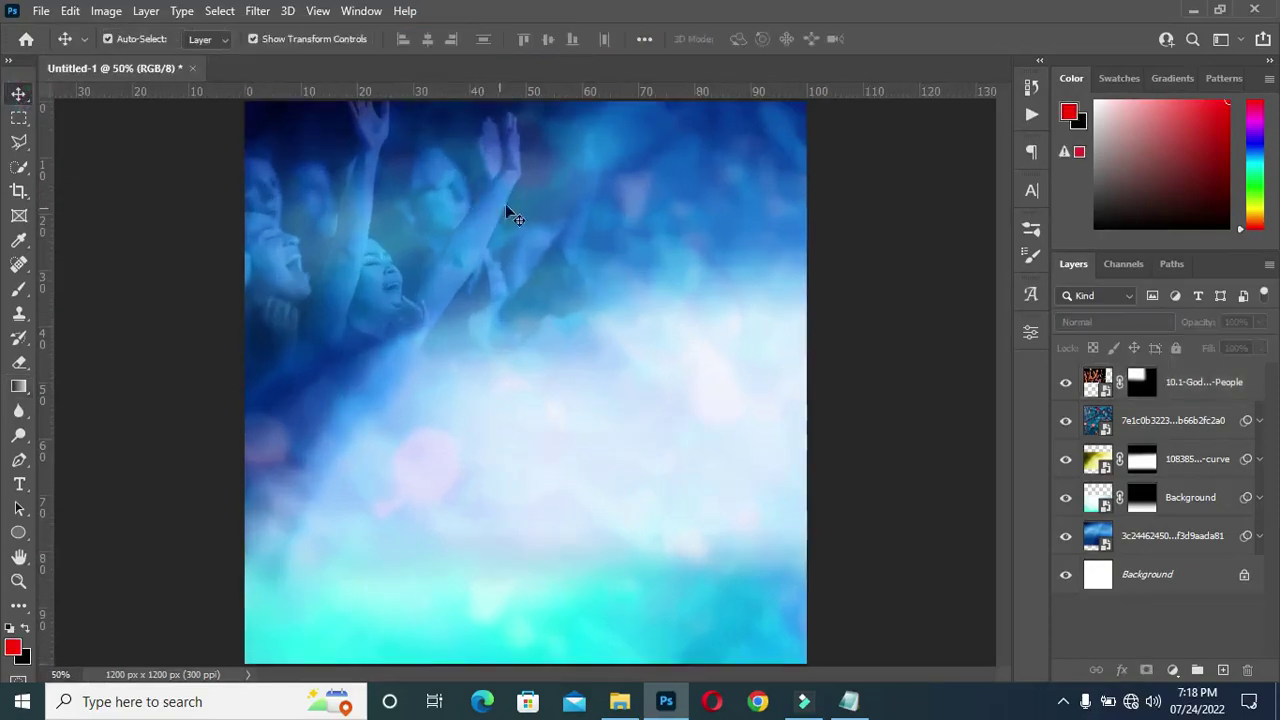
{"action": "scroll", "coordinate": [487, 214], "scroll_direction": "down", "scroll_amount": 1}
{"action": "left_click", "coordinate": [487, 214]}
{"action": "left_click", "coordinate": [830, 241]}
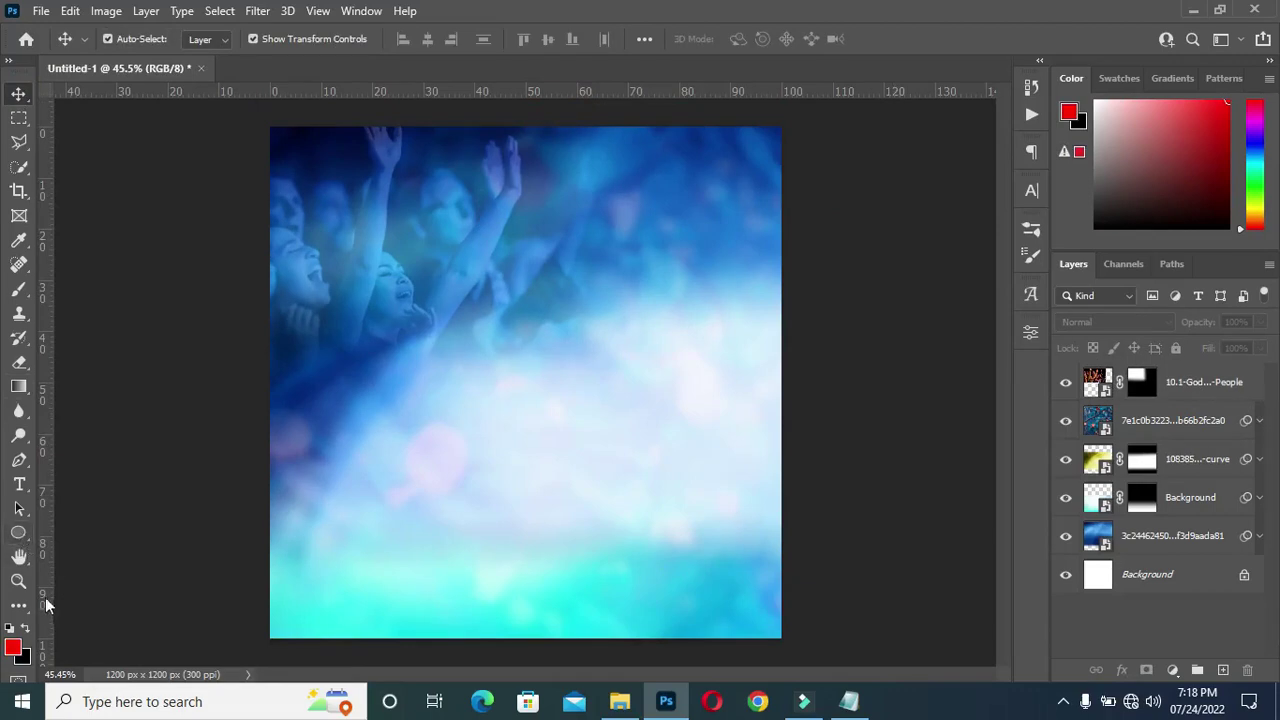
Draw a red rectangle about 1258 × 142 px across the full width of the canvas's bottom edge
{"action": "left_click", "coordinate": [19, 532]}
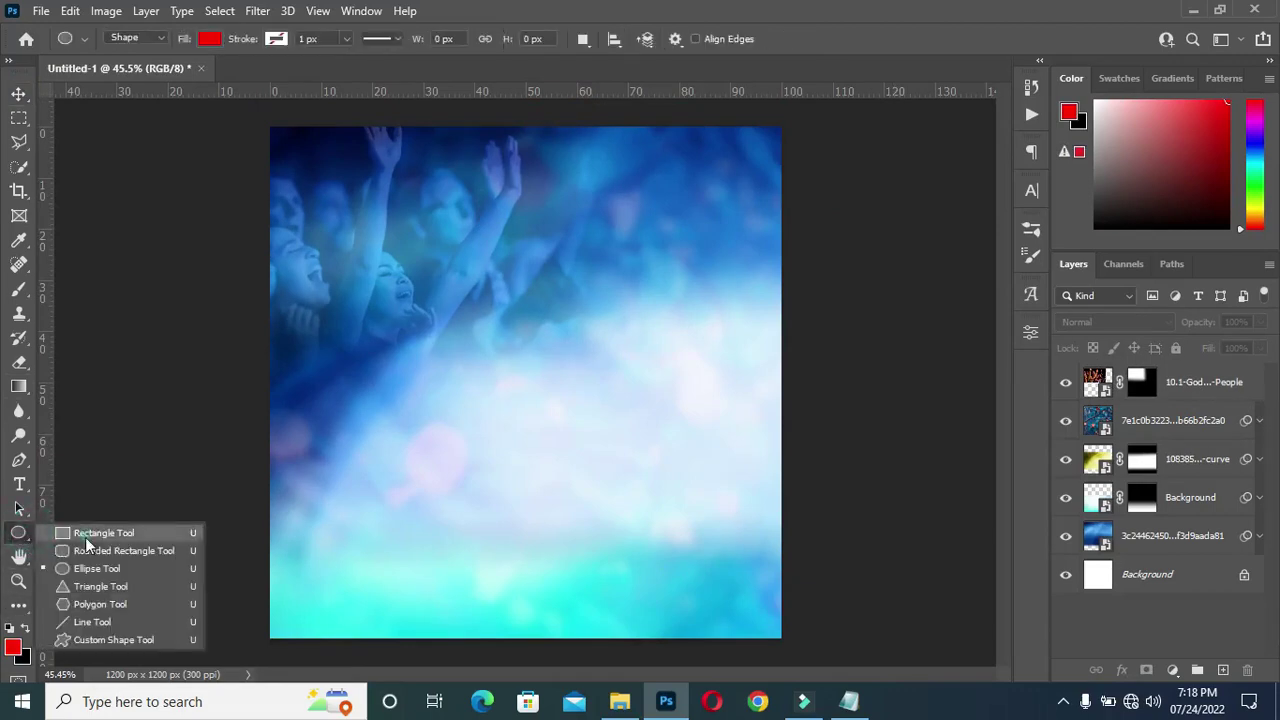
{"action": "left_click", "coordinate": [150, 570]}
{"action": "key", "text": "shift+u"}
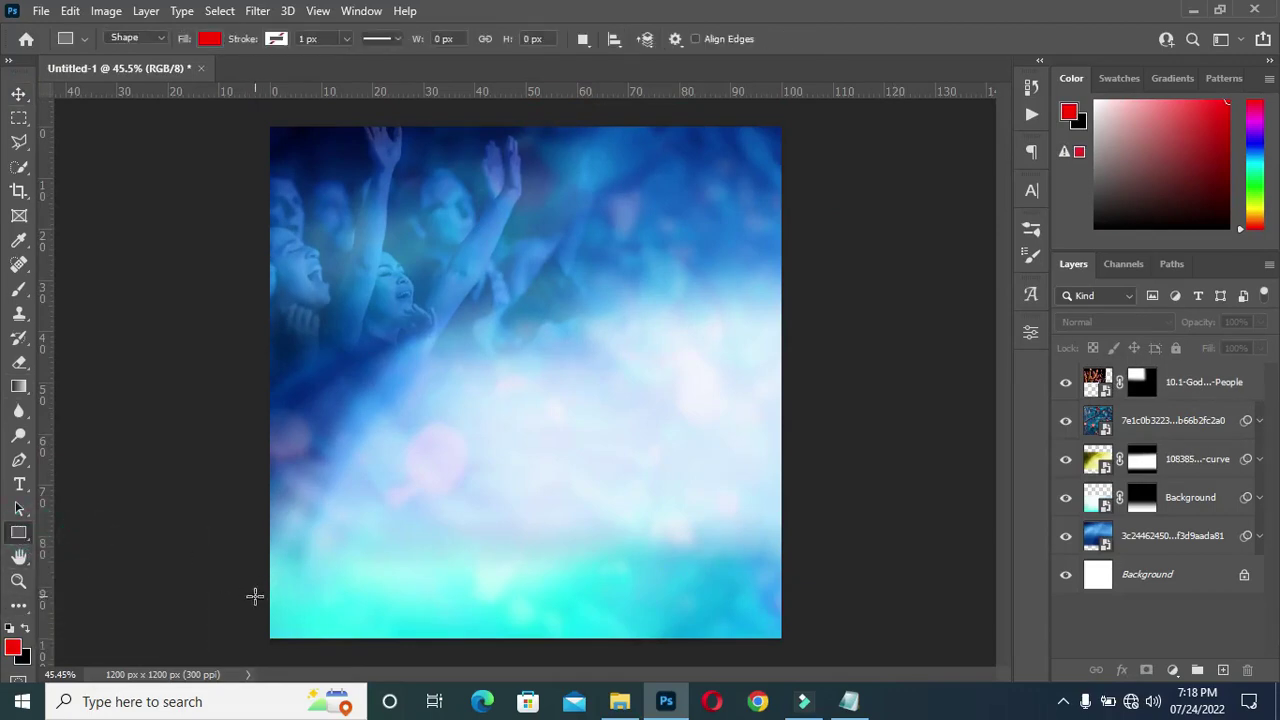
{"action": "left_click_drag", "start_coordinate": [256, 588], "coordinate": [791, 646]}
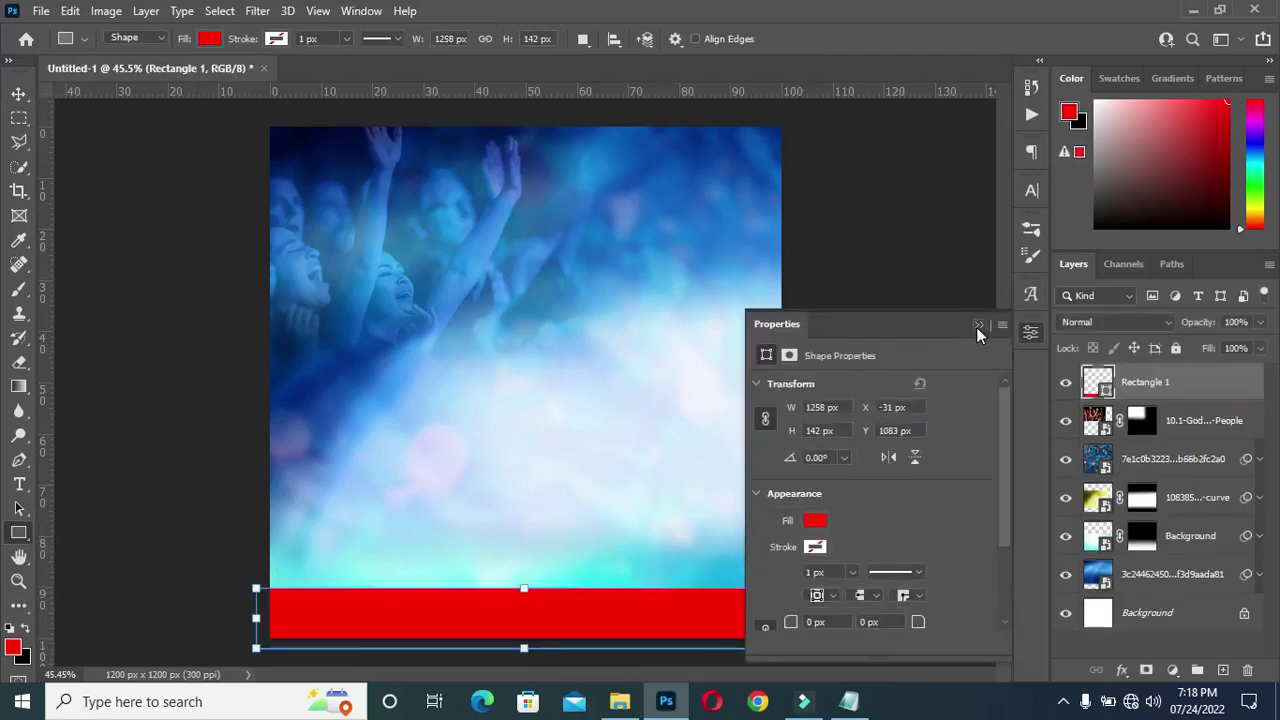
{"action": "left_click", "coordinate": [979, 325]}
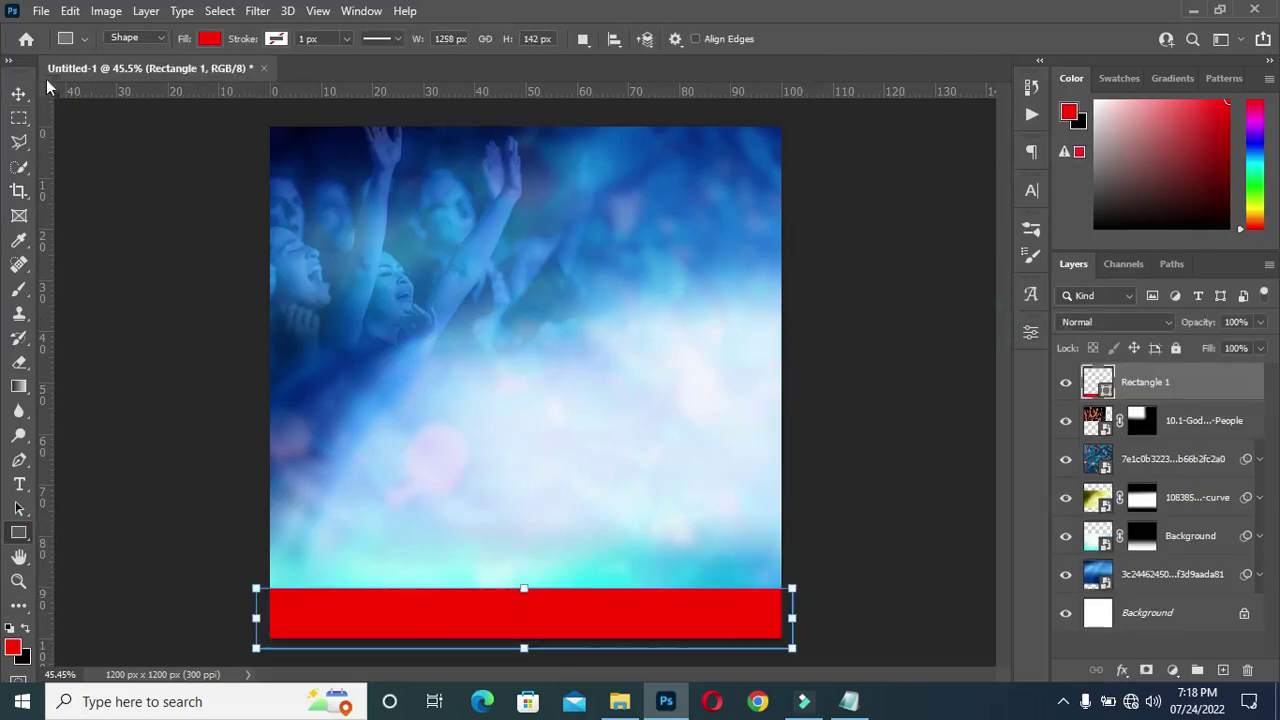
Move the red rectangle up slightly along the bottom of the canvas and deselect it
{"action": "key", "text": "v"}
{"action": "left_click", "coordinate": [820, 268]}
{"action": "left_click", "coordinate": [653, 590]}
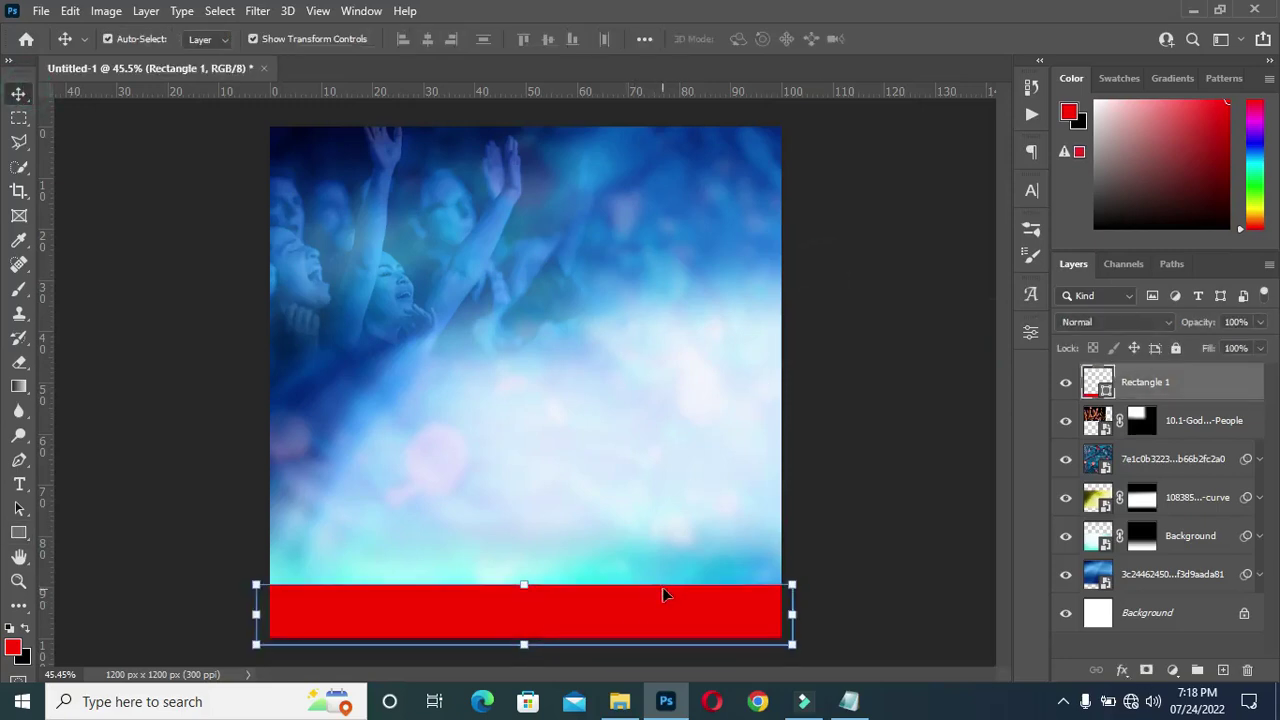
{"action": "left_click", "coordinate": [874, 511]}
{"action": "scroll", "coordinate": [838, 618], "scroll_direction": "up", "scroll_amount": 1}
{"action": "scroll", "coordinate": [838, 618], "scroll_direction": "down", "scroll_amount": 1}
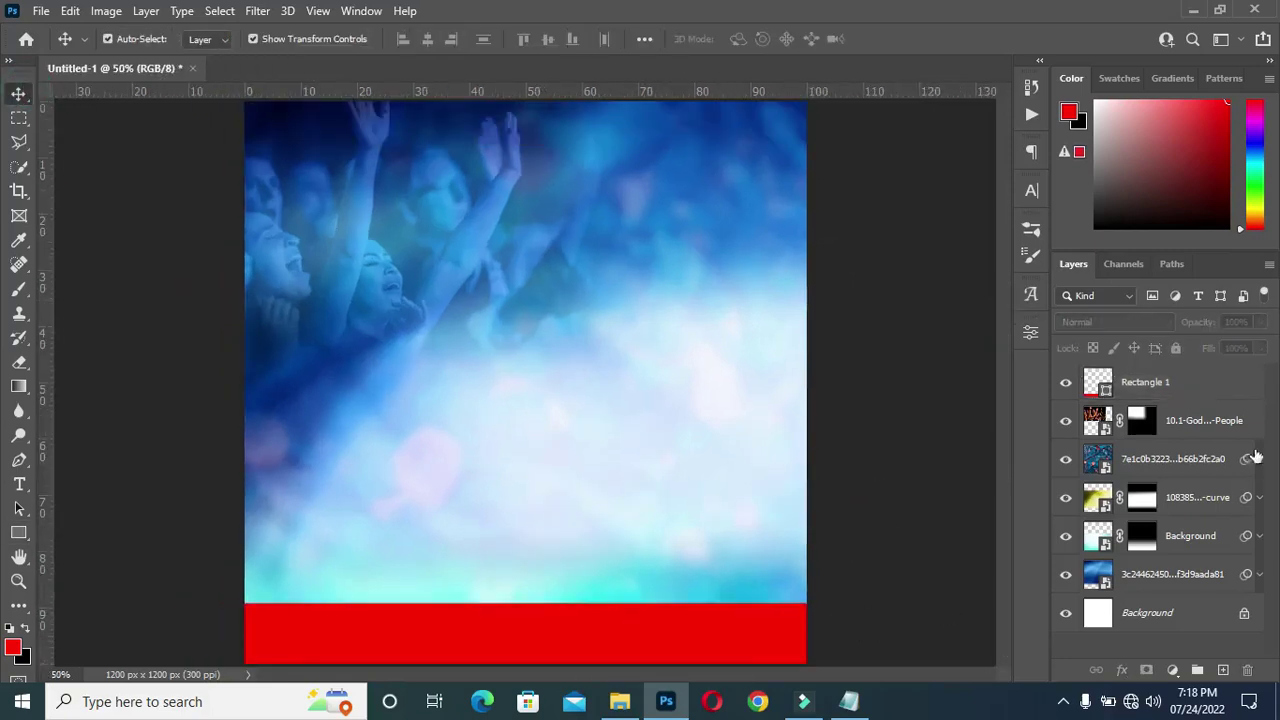
Duplicate the Rectangle 1 layer, hide the copy and select the original rectangle
{"action": "left_click", "coordinate": [1205, 388]}
{"action": "left_click_drag", "start_coordinate": [1205, 388], "coordinate": [1223, 669]}
{"action": "left_click", "coordinate": [1065, 383]}
{"action": "left_click", "coordinate": [1138, 421]}
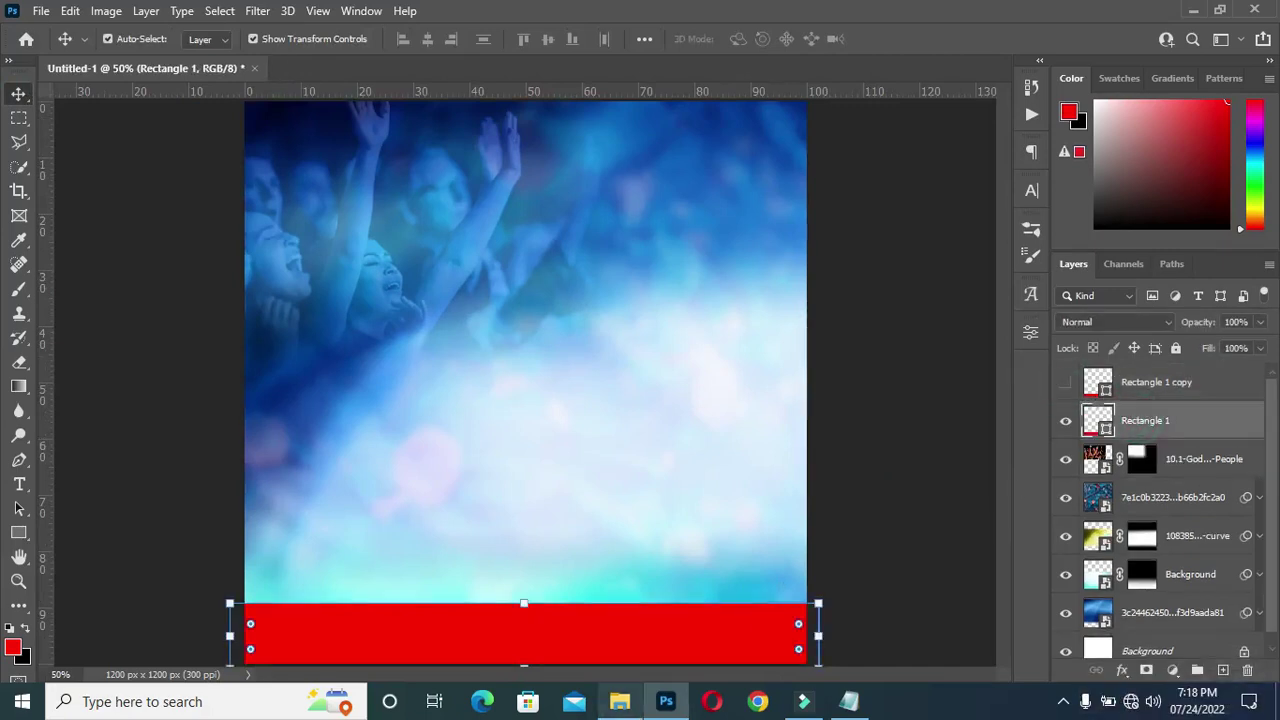
Place the 128830-pink-and-yellow-abstract-wave-background-image above Rectangle 1, scaled to 99.86% and covering the lower part of the canvas
{"action": "left_click", "coordinate": [619, 701]}
{"action": "left_click_drag", "start_coordinate": [1090, 330], "coordinate": [503, 411]}
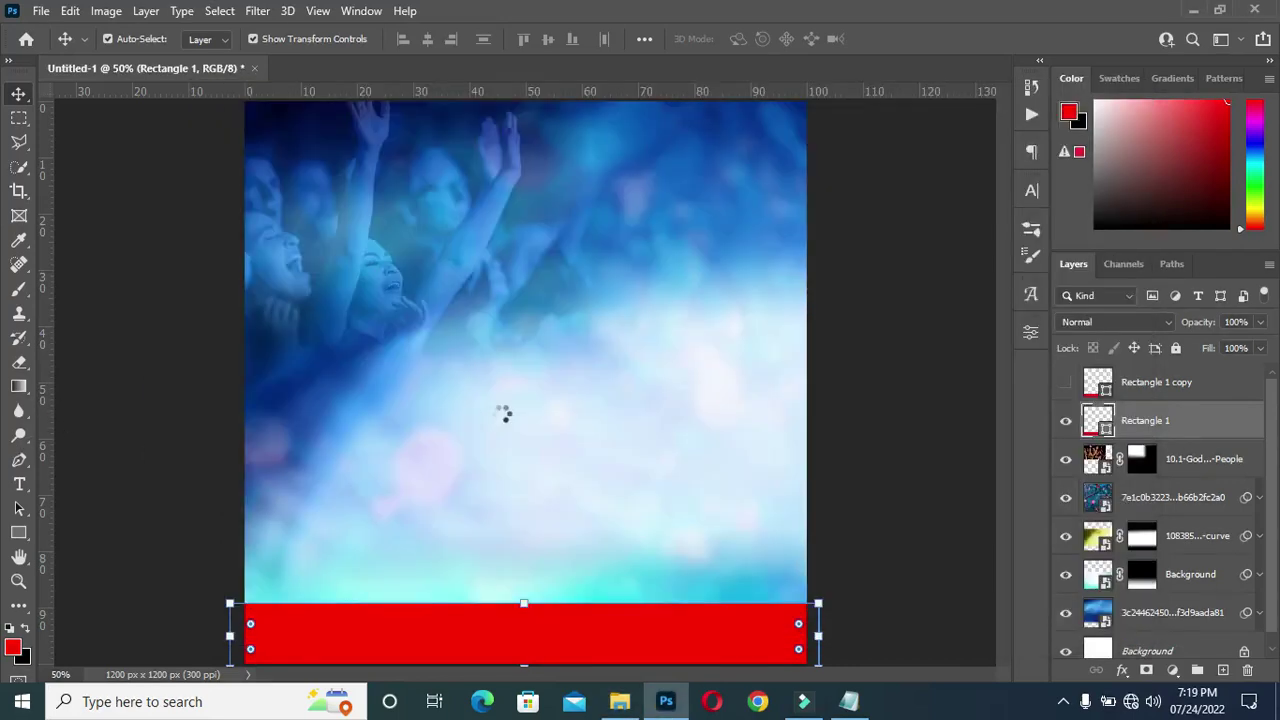
{"action": "left_click_drag", "start_coordinate": [529, 468], "coordinate": [528, 598]}
{"action": "left_click_drag", "start_coordinate": [525, 347], "coordinate": [525, 329]}
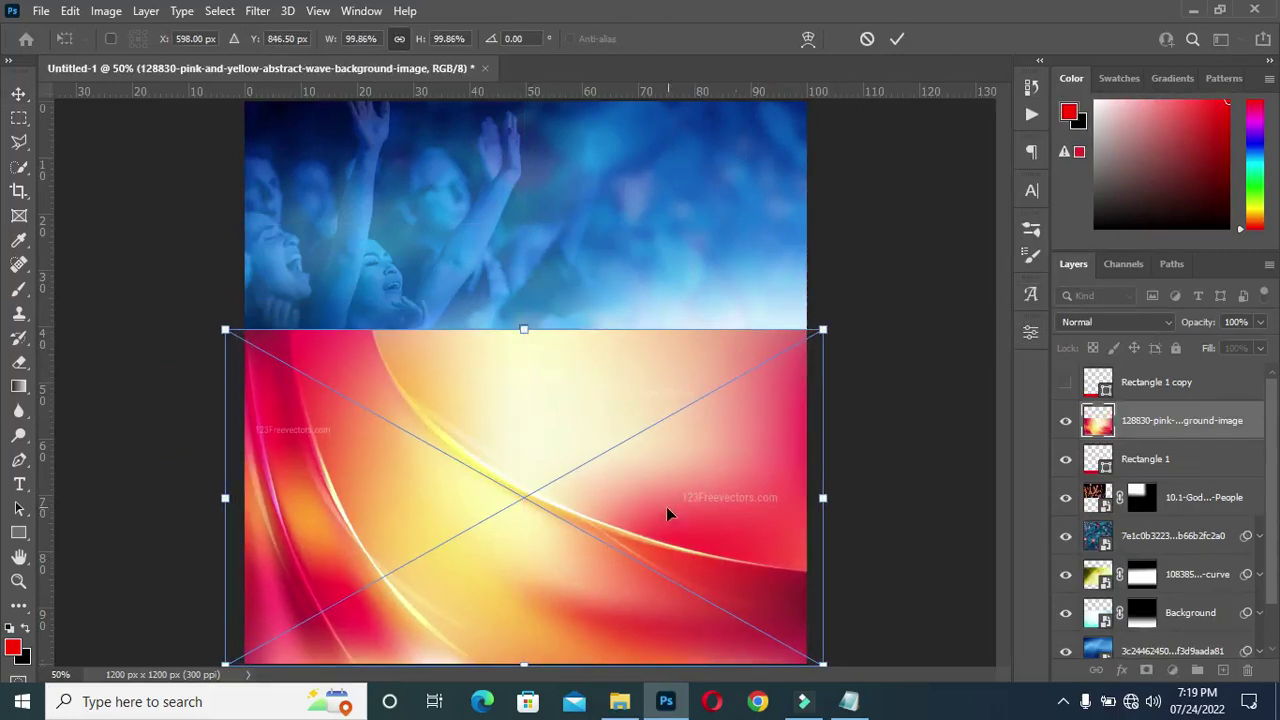
{"action": "scroll", "coordinate": [576, 555], "scroll_direction": "down", "scroll_amount": 1}
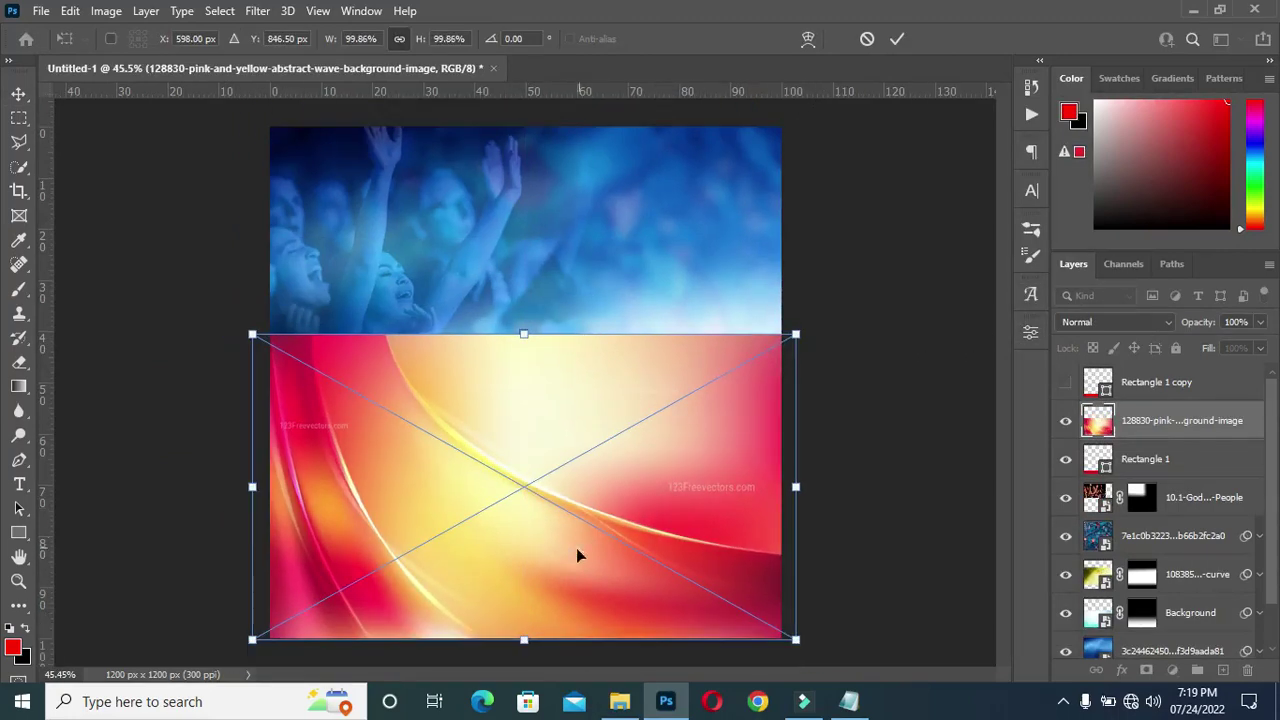
{"action": "left_click", "coordinate": [897, 38]}
Clip the pink and yellow wave image to Rectangle 1 and show the Rectangle 1 copy layer again
{"action": "right_click", "coordinate": [1175, 423]}
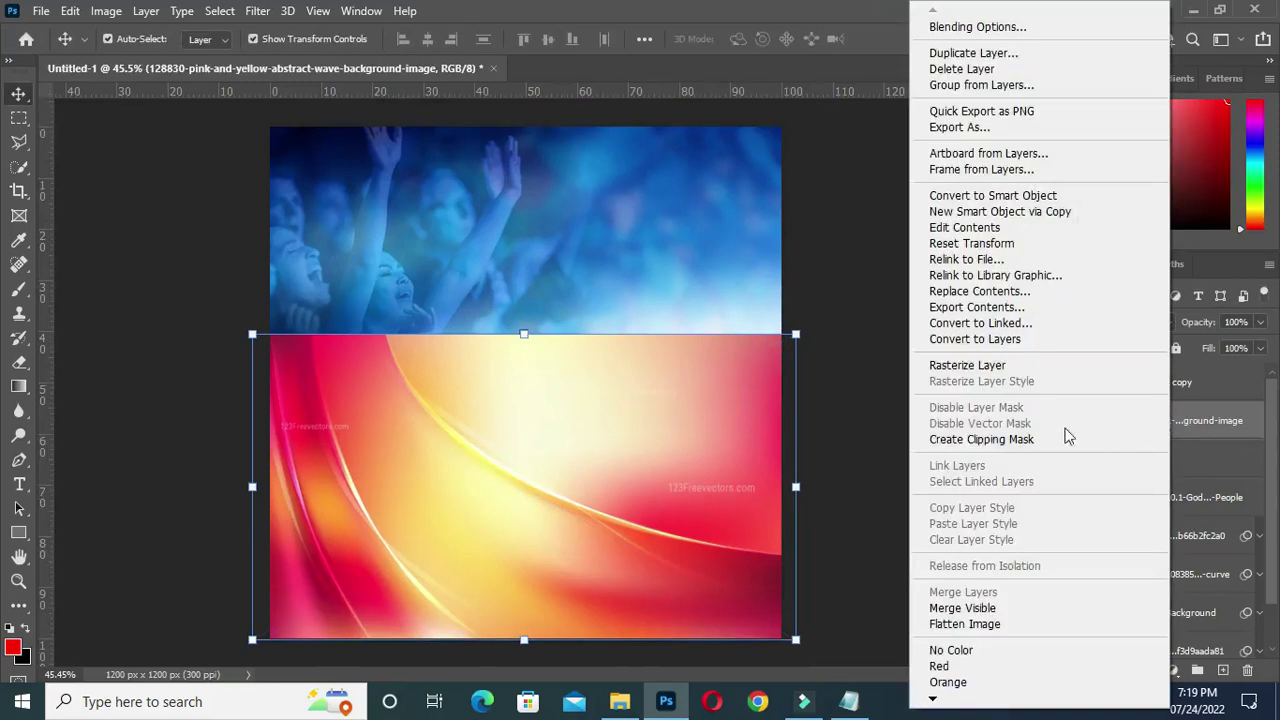
{"action": "left_click", "coordinate": [953, 440]}
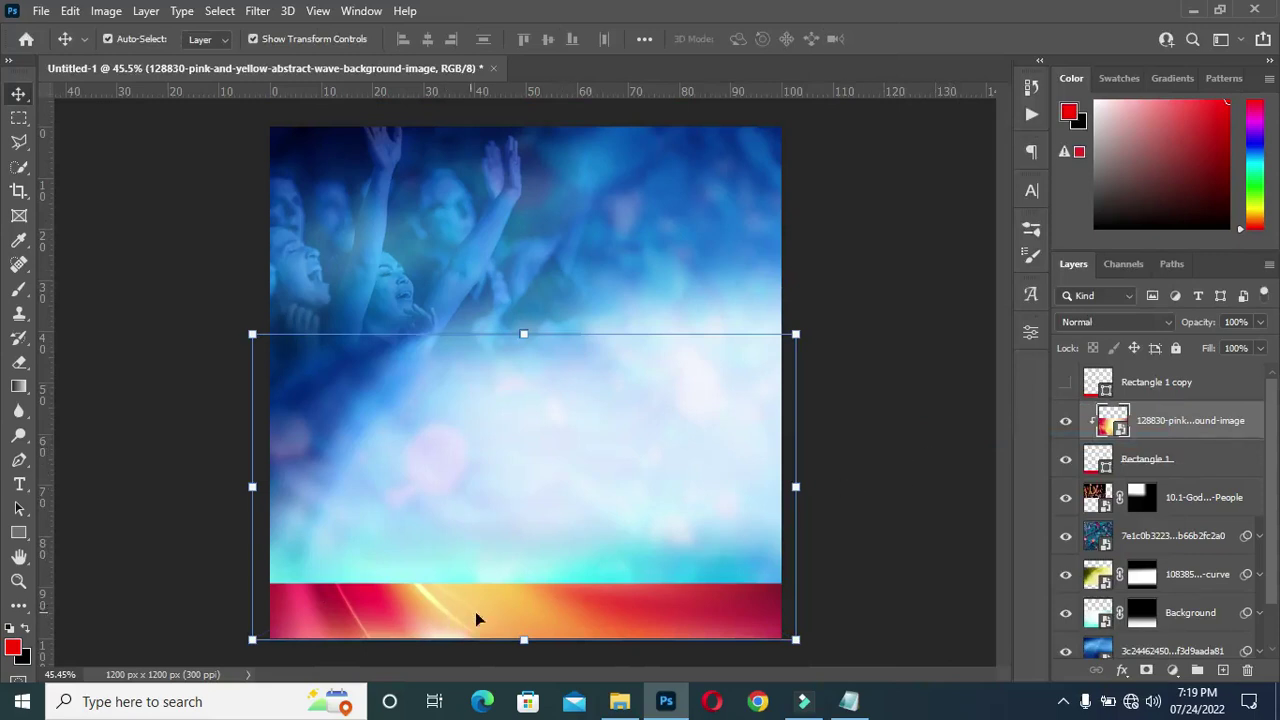
{"action": "left_click", "coordinate": [899, 510]}
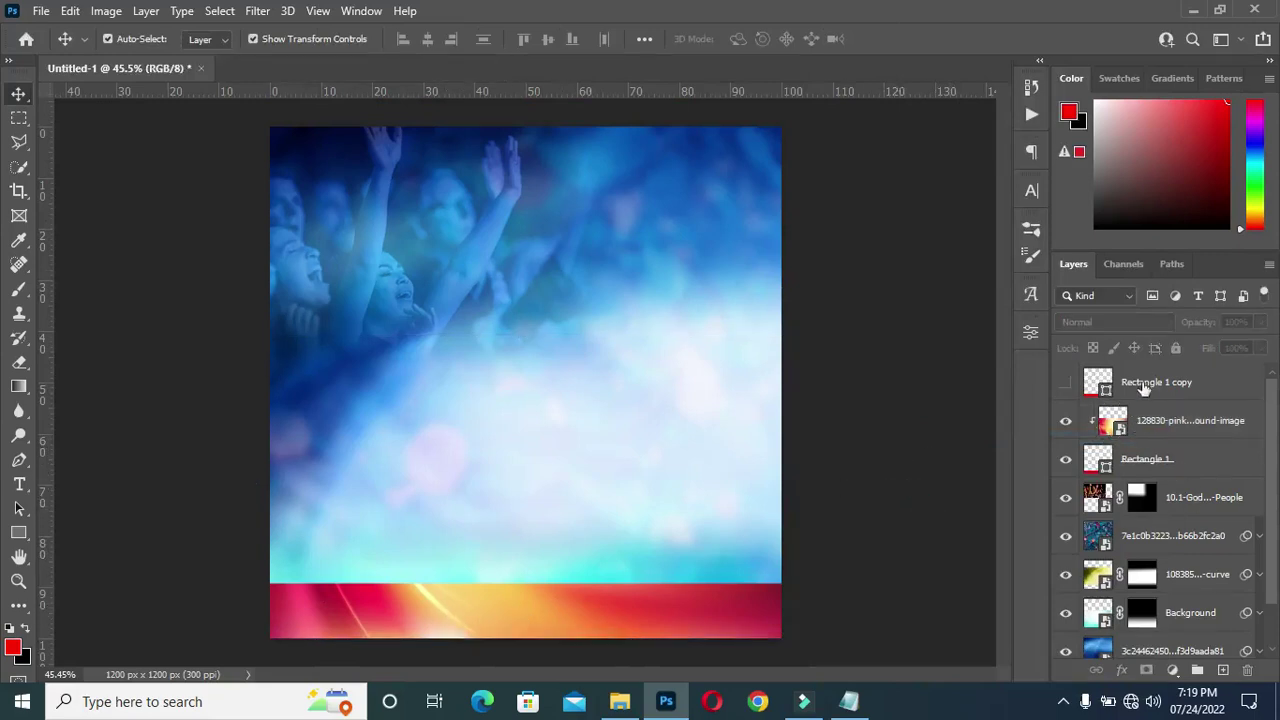
{"action": "left_click", "coordinate": [1066, 383]}
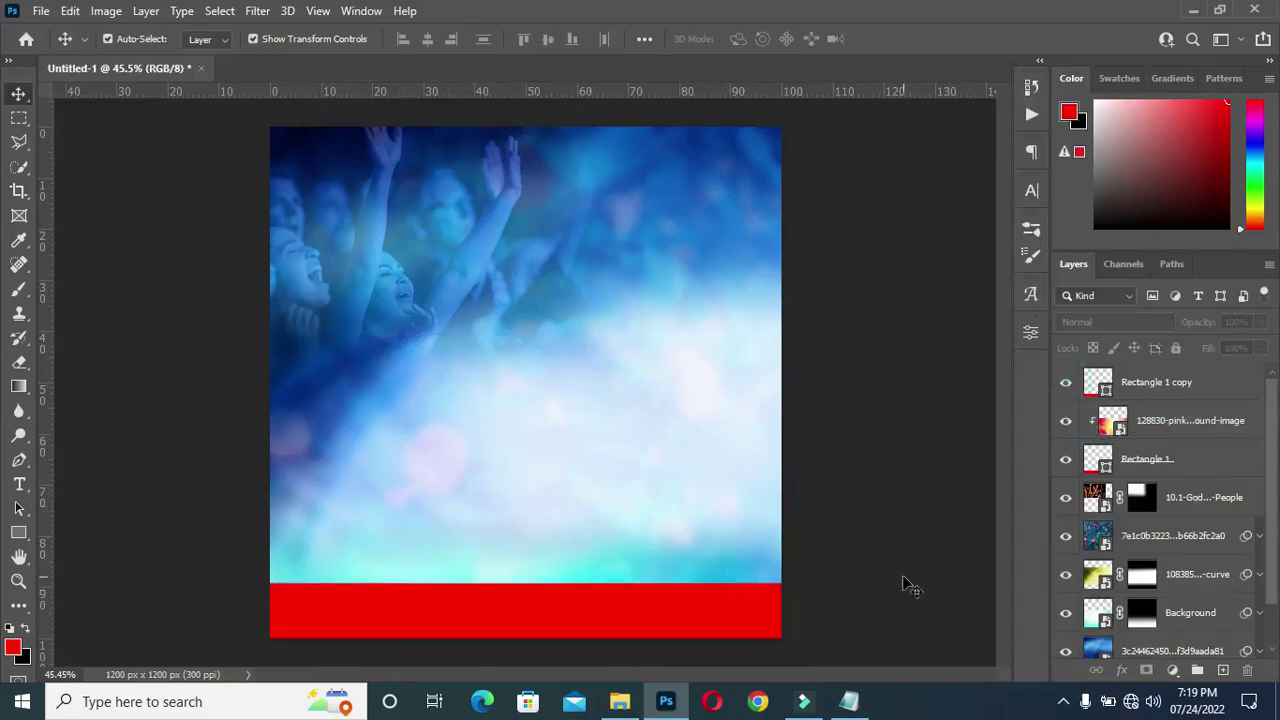
Switch to the Notepad text document, copy the colour code 00225f and return to Photoshop
{"action": "left_click", "coordinate": [620, 701]}
{"action": "left_click", "coordinate": [848, 701]}
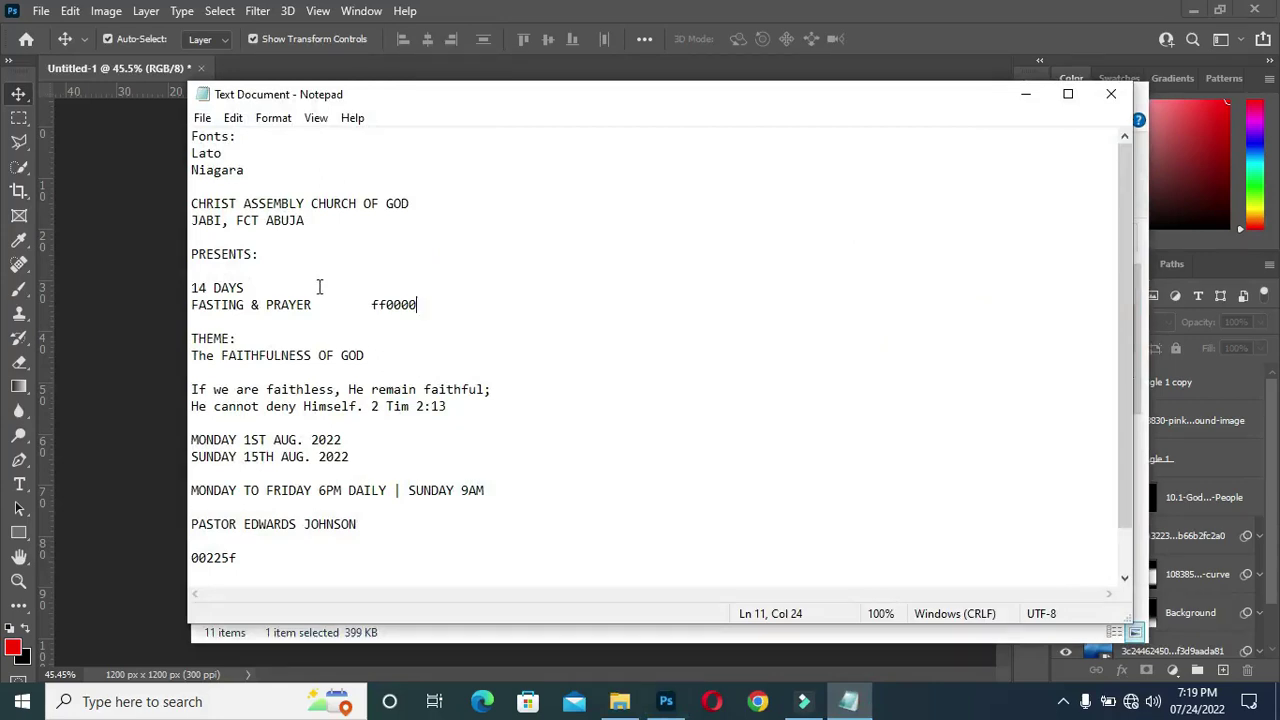
{"action": "scroll", "coordinate": [318, 285], "scroll_direction": "down", "scroll_amount": 1}
{"action": "left_click_drag", "start_coordinate": [266, 510], "coordinate": [192, 509]}
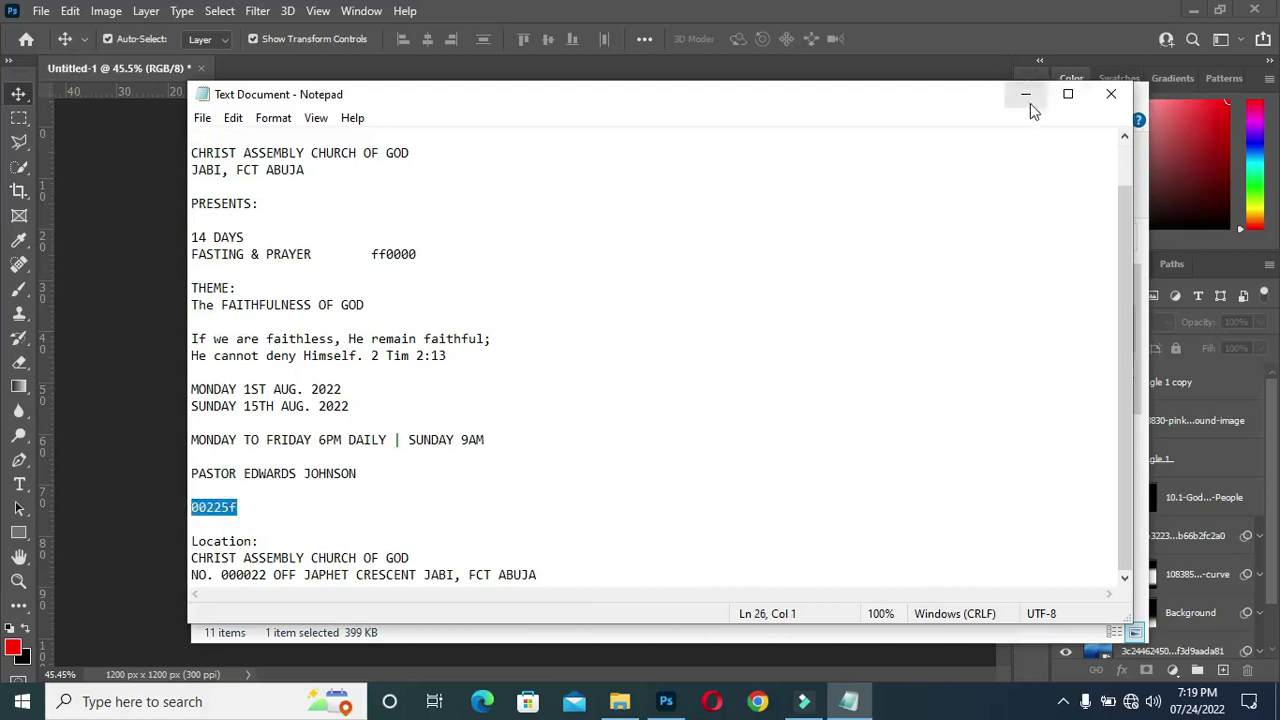
{"action": "left_click", "coordinate": [1026, 95]}
{"action": "key", "text": "alt+Tab"}
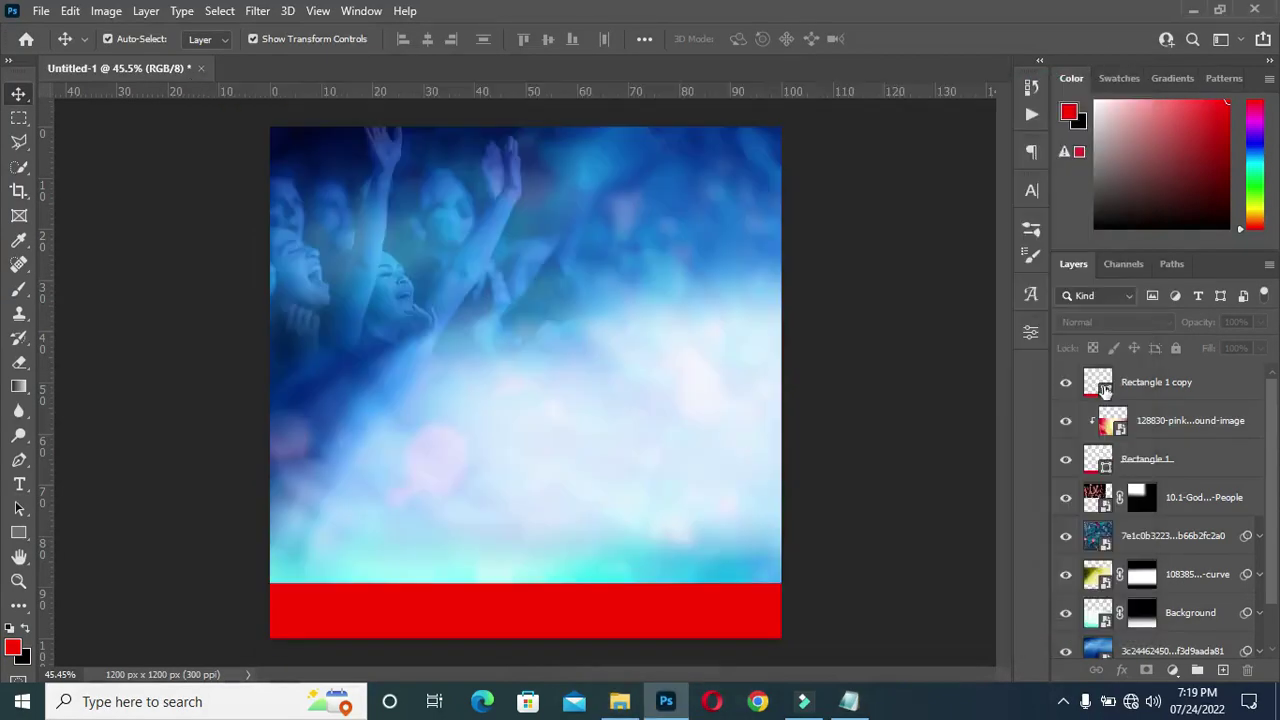
Set the fill colour of Rectangle 1 copy to 00225f
{"action": "double_click", "coordinate": [1100, 382]}
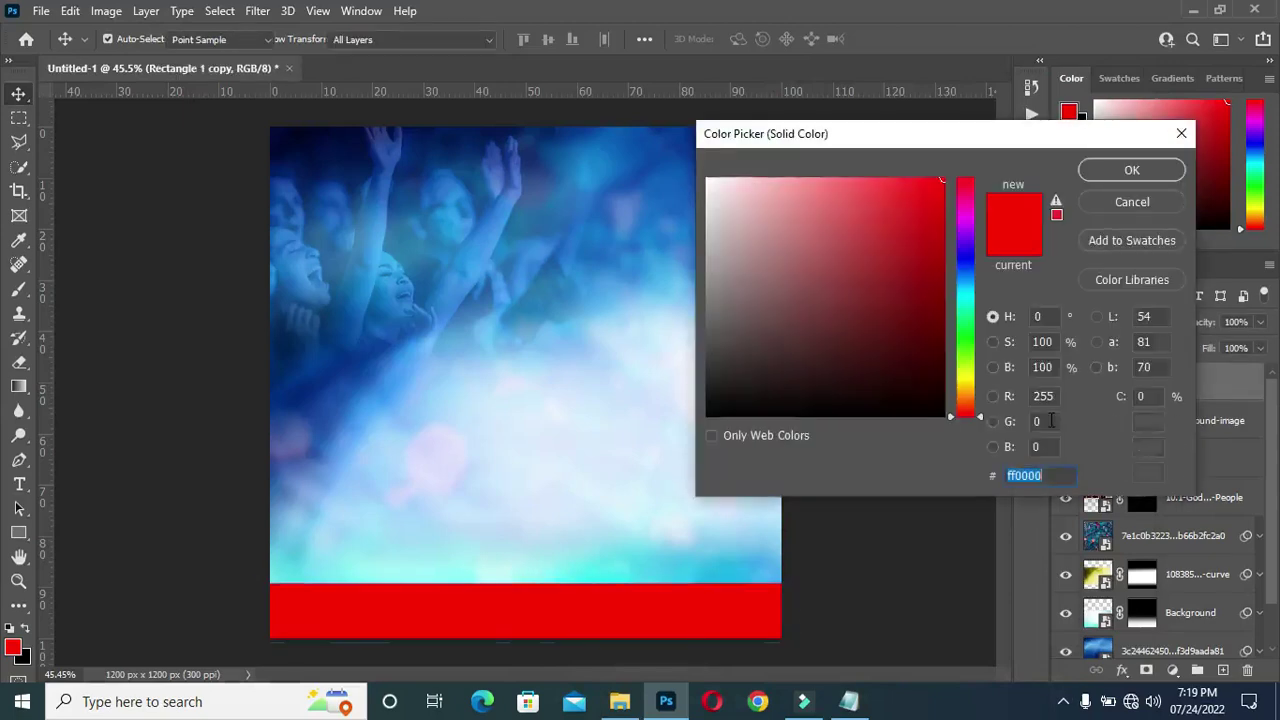
{"action": "key", "text": "ctrl+v"}
{"action": "left_click", "coordinate": [1131, 170]}
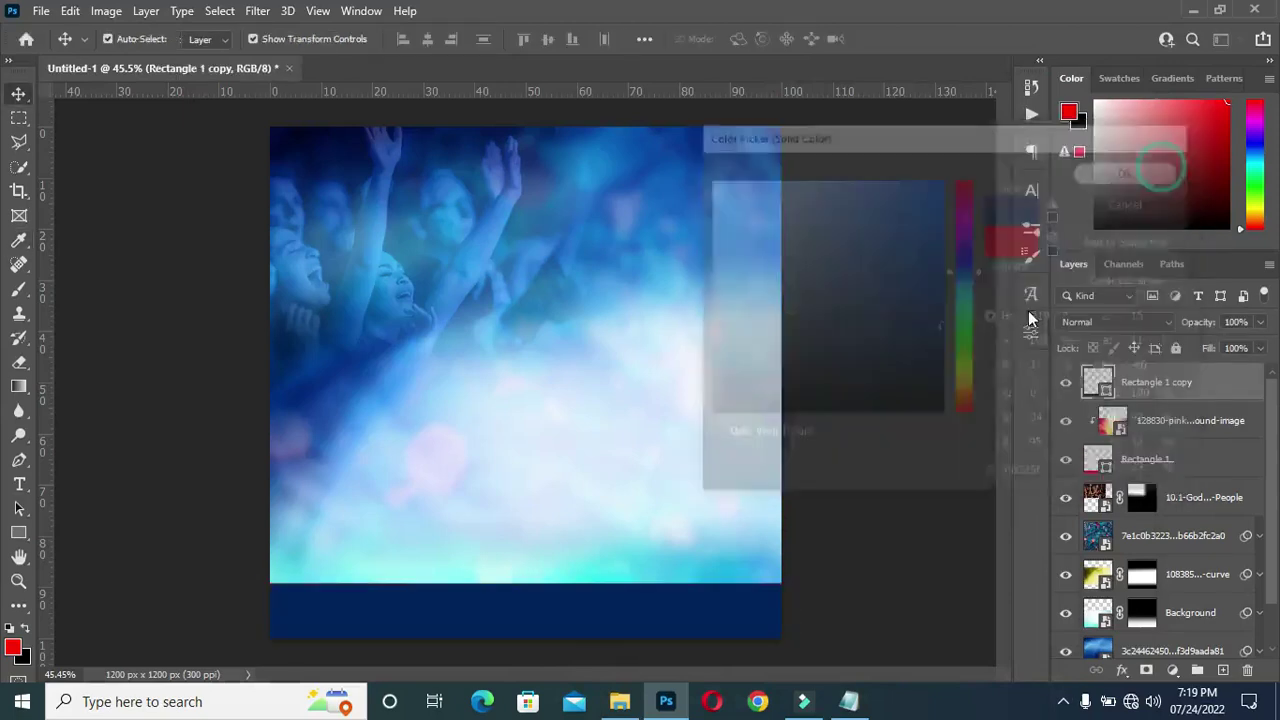
Nudge the navy rectangle straight down until a thin strip of the wave image shows above it
{"action": "key", "text": "Down"}
{"action": "key", "text": "Down"}
{"action": "key", "text": "Down"}
{"action": "key", "text": "Down"}
{"action": "key", "text": "Down"}
{"action": "key", "text": "Down"}
{"action": "key", "text": "Down"}
{"action": "key", "text": "Down"}
{"action": "key", "text": "Down"}
{"action": "key", "text": "Down"}
{"action": "key", "text": "Down"}
{"action": "key", "text": "Down"}
{"action": "key", "text": "Down"}
{"action": "key", "text": "Down"}
{"action": "key", "text": "Down"}
{"action": "key", "text": "Down"}
{"action": "key", "text": "Down"}
{"action": "key", "text": "Down"}
{"action": "key", "text": "Down"}
{"action": "key", "text": "Down"}
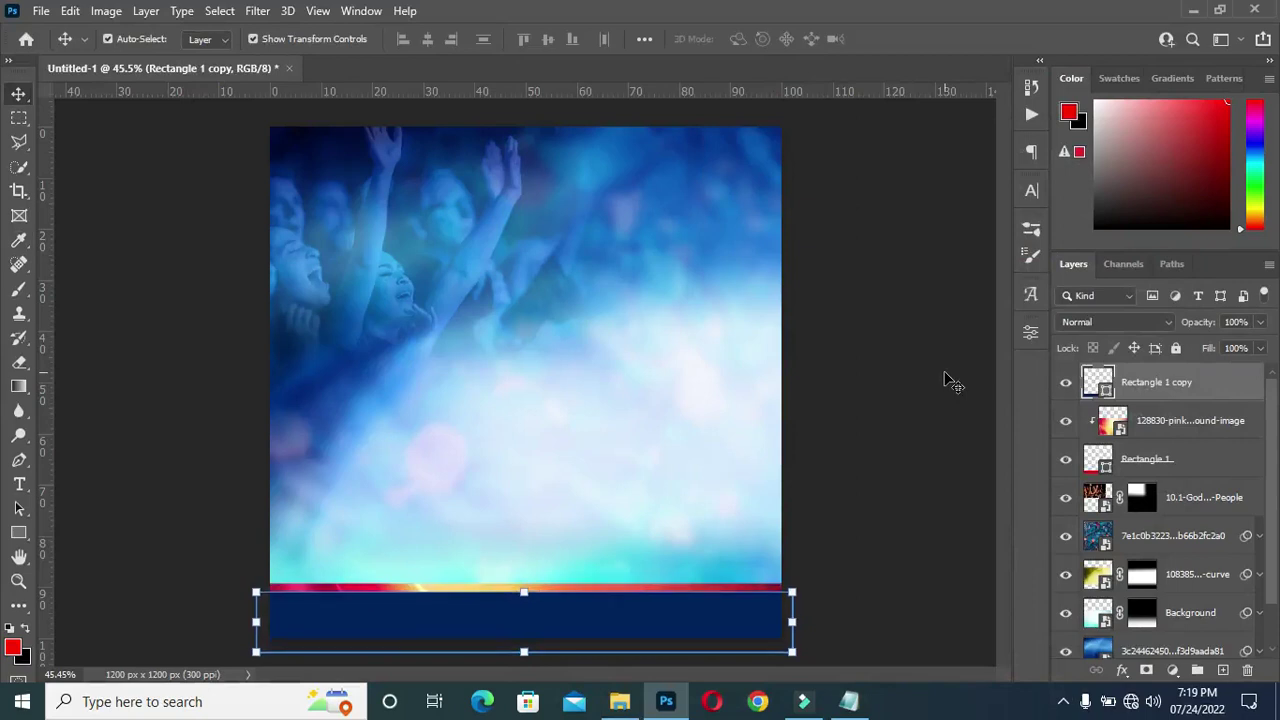
Select both rectangles and the wave image together, move them up slightly and deselect them
{"action": "left_click", "coordinate": [1138, 465], "text": "ctrl"}
{"action": "left_click", "coordinate": [1169, 417], "text": "ctrl"}
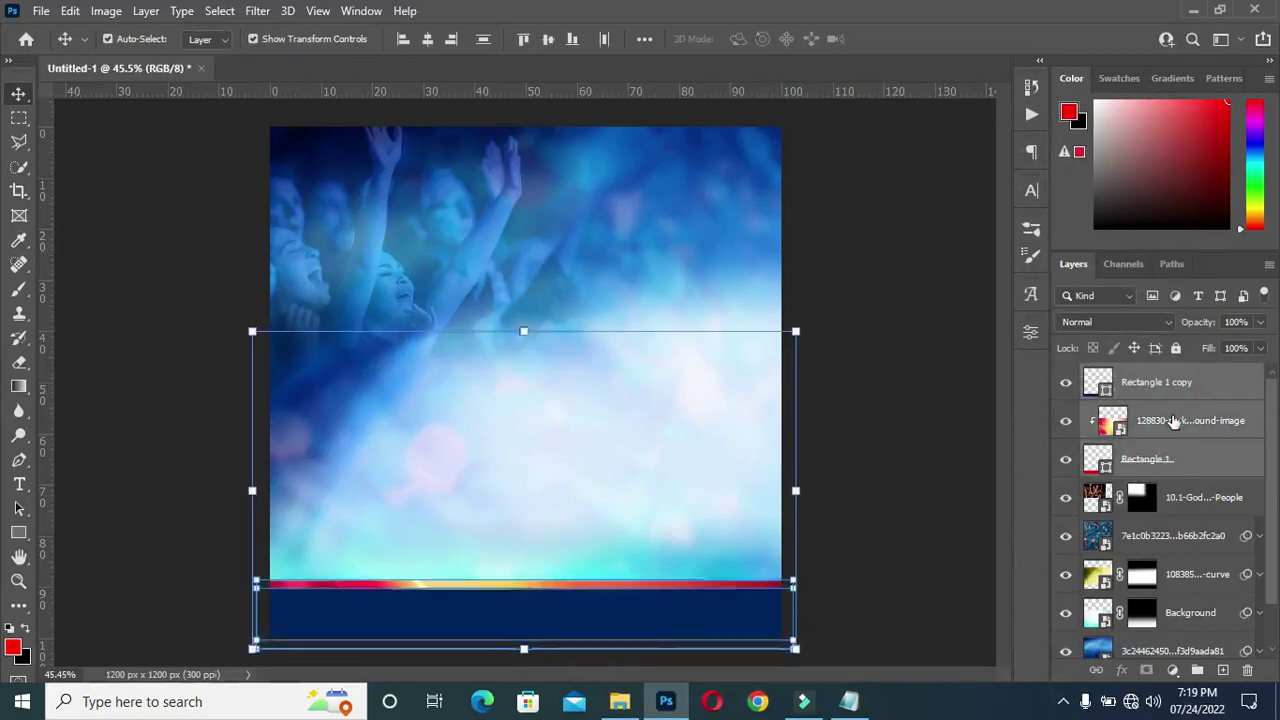
{"action": "left_click", "coordinate": [988, 360]}
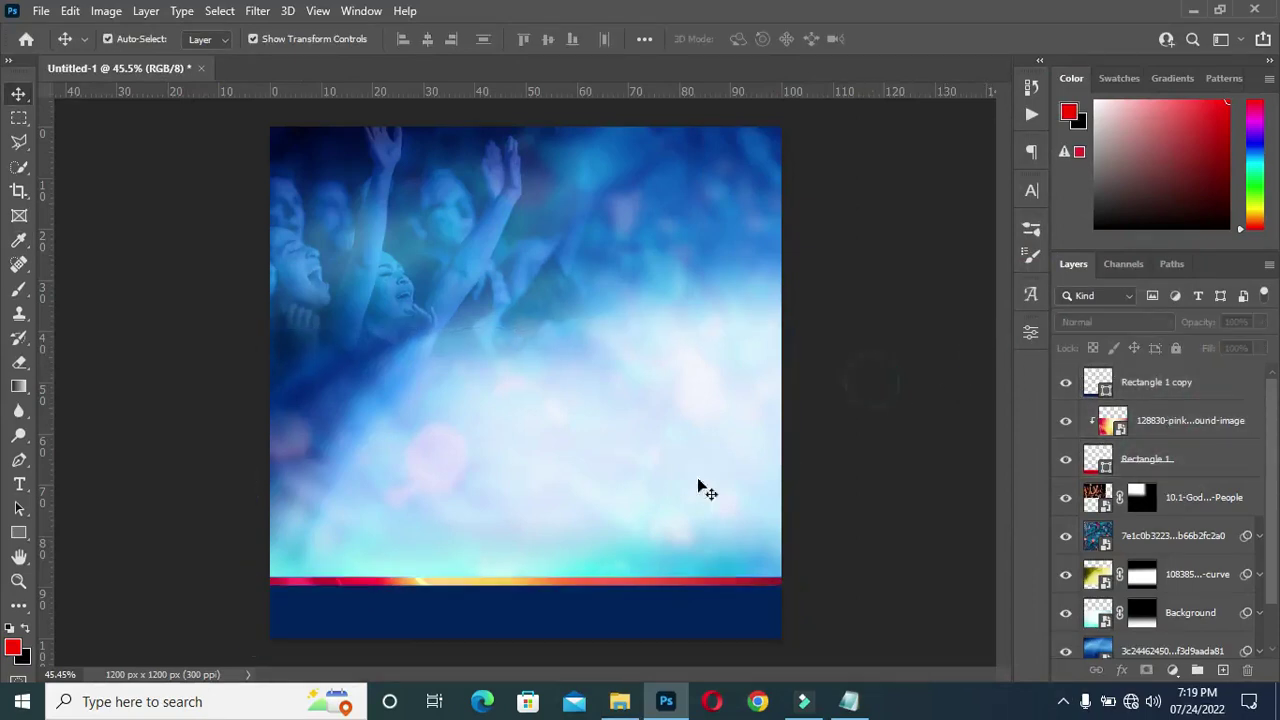
Add a Multiply drop shadow at 70% opacity to Rectangle 1 and set its angle to 180°
{"action": "left_click", "coordinate": [1157, 458]}
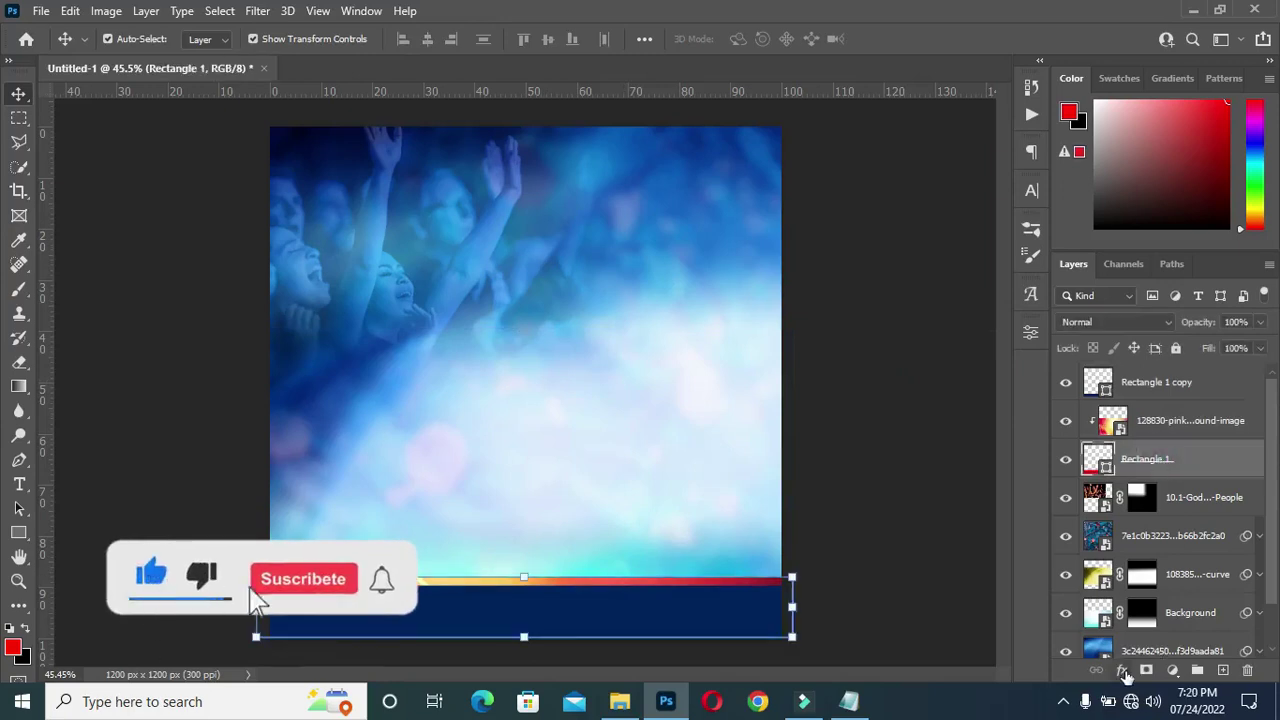
{"action": "left_click", "coordinate": [1122, 670]}
{"action": "key", "text": "Escape"}
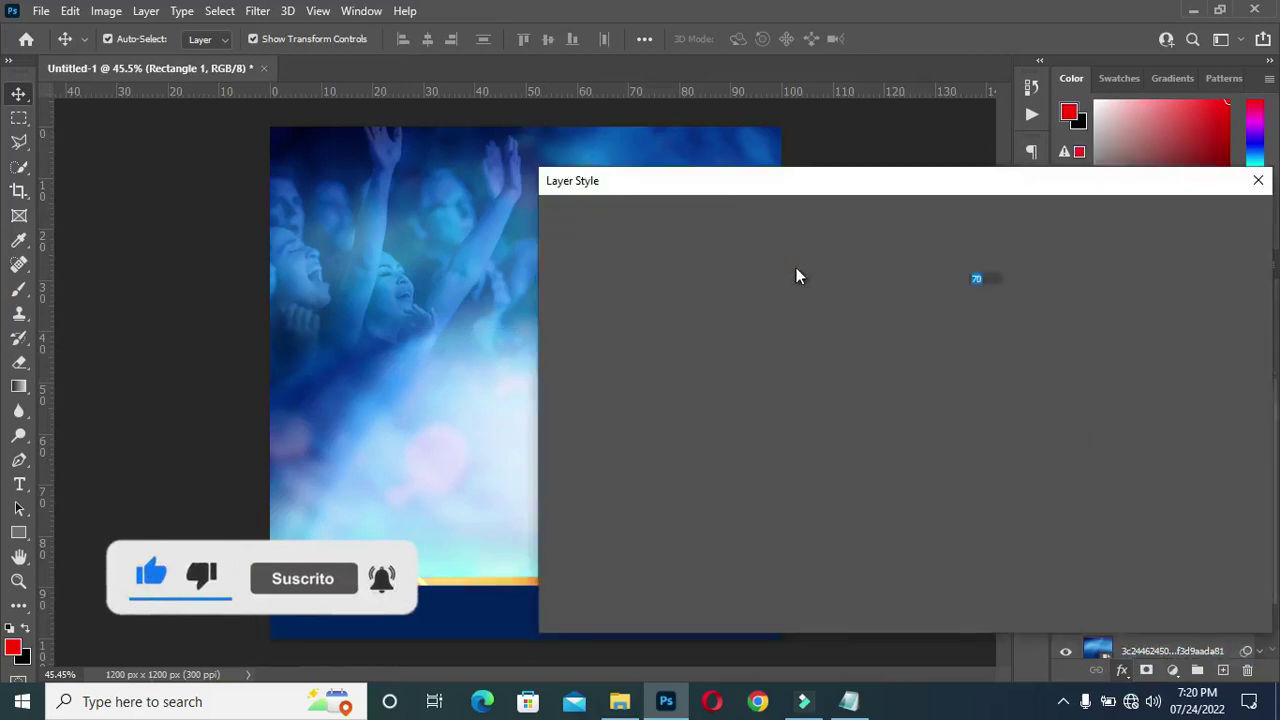
{"action": "left_click_drag", "start_coordinate": [736, 182], "coordinate": [860, 150]}
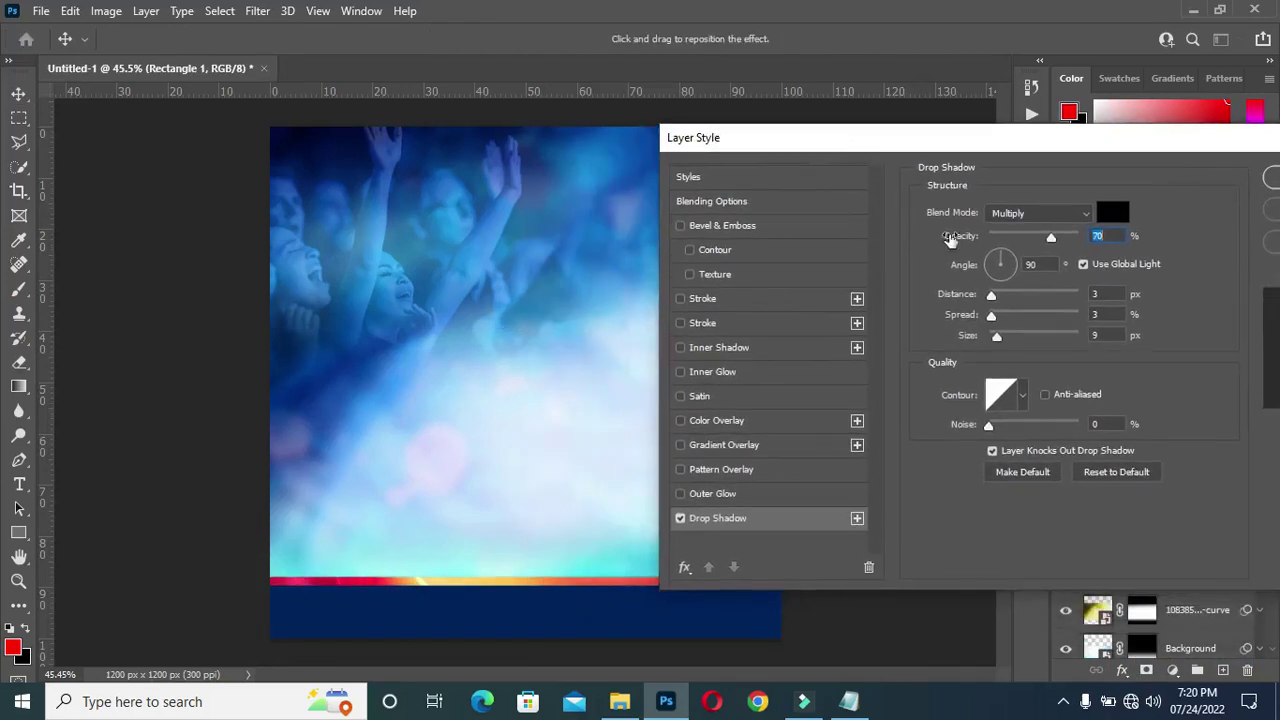
{"action": "left_click_drag", "start_coordinate": [1000, 258], "coordinate": [993, 266]}
{"action": "left_click", "coordinate": [989, 271]}
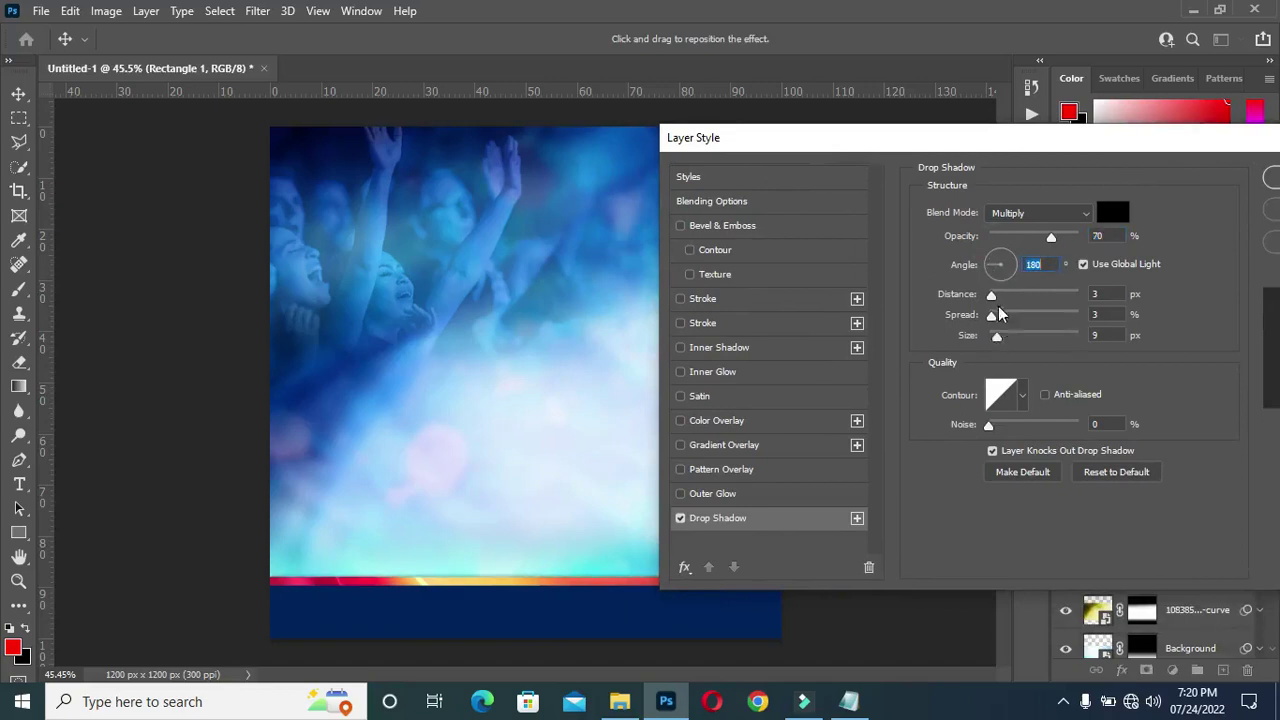
Set Rectangle 1's drop shadow to 8 px distance, 7% spread and 21 px size, and apply the layer style
{"action": "left_click_drag", "start_coordinate": [1003, 145], "coordinate": [1052, 145]}
{"action": "left_click_drag", "start_coordinate": [1043, 304], "coordinate": [1047, 305]}
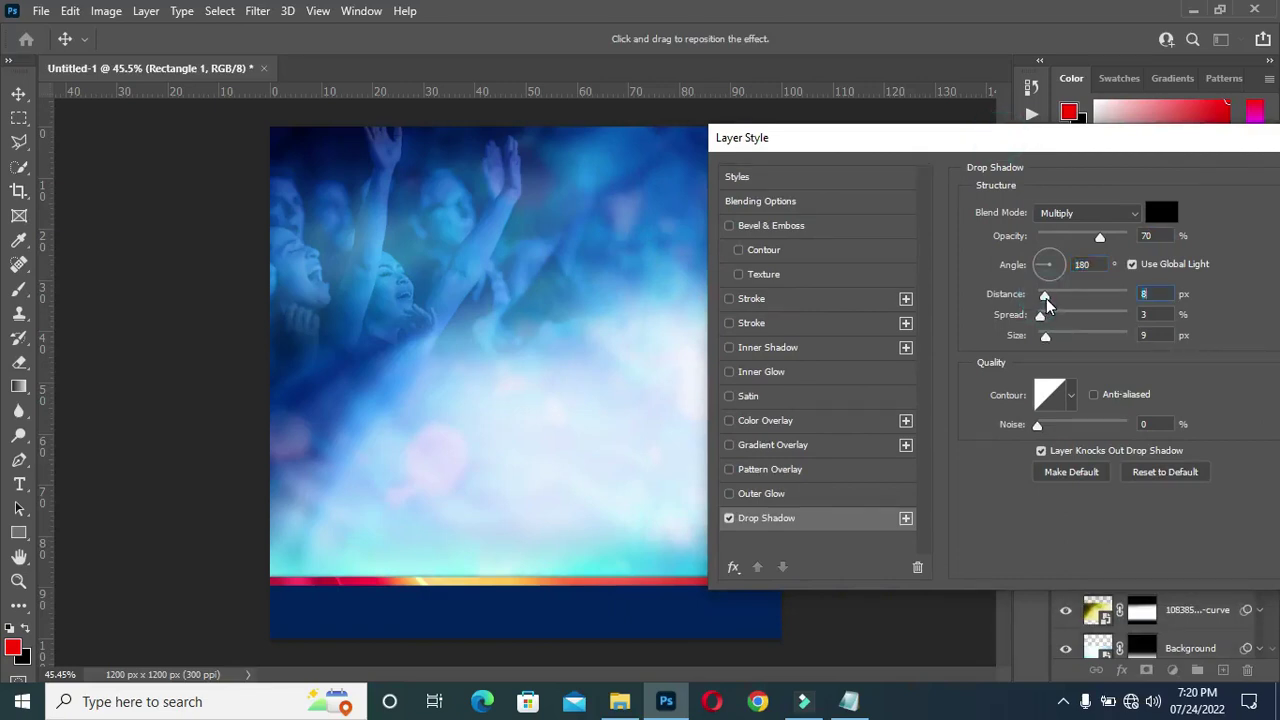
{"action": "left_click_drag", "start_coordinate": [1041, 316], "coordinate": [1051, 337]}
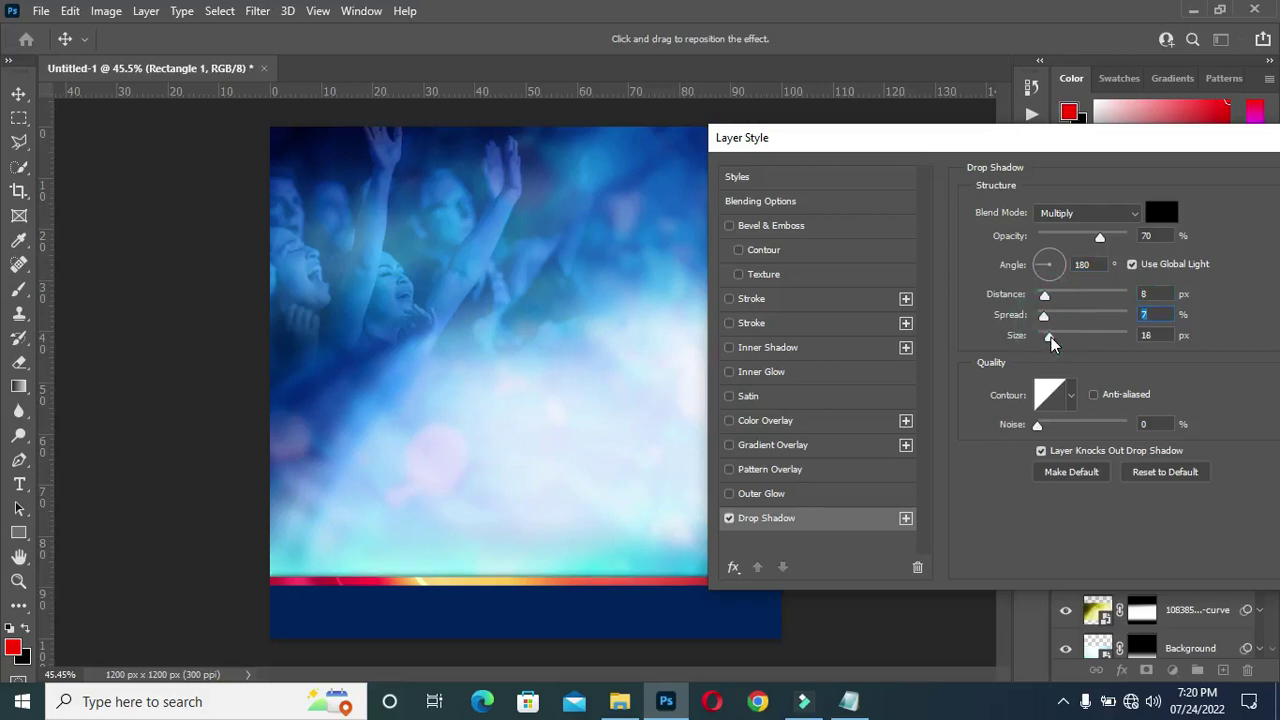
{"action": "left_click_drag", "start_coordinate": [1018, 138], "coordinate": [1178, 142]}
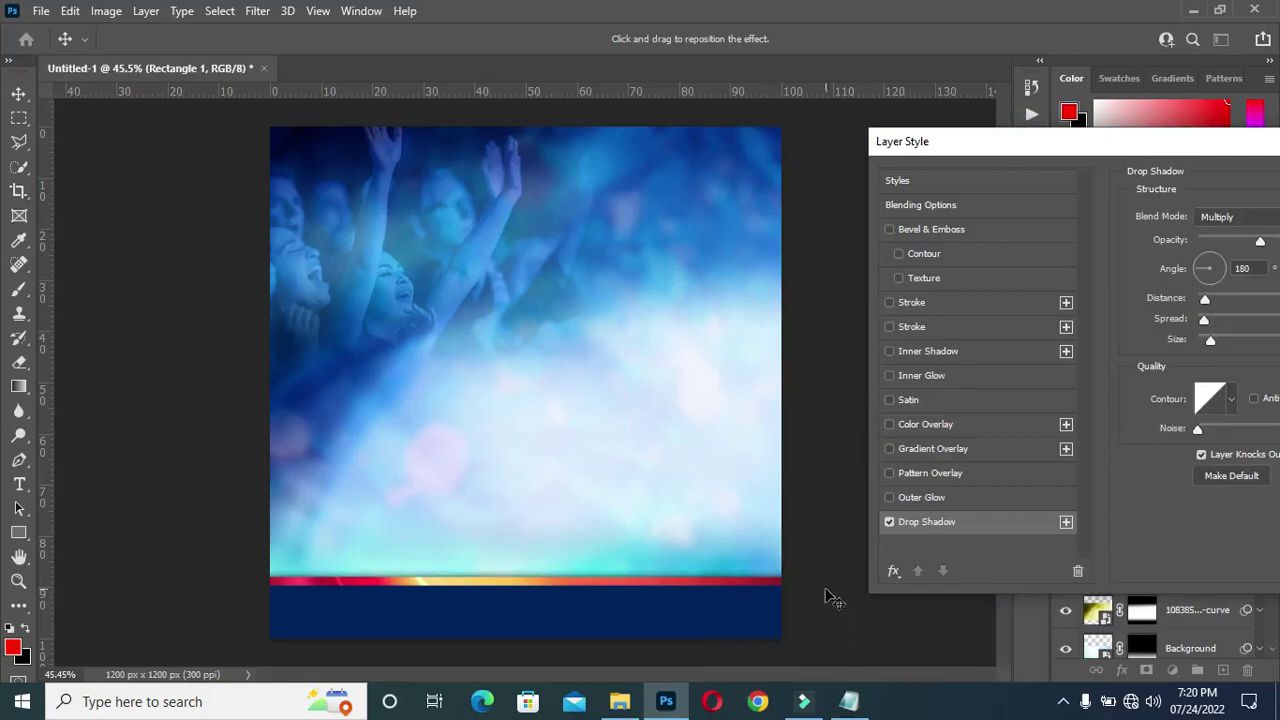
{"action": "left_click_drag", "start_coordinate": [1236, 143], "coordinate": [690, 211]}
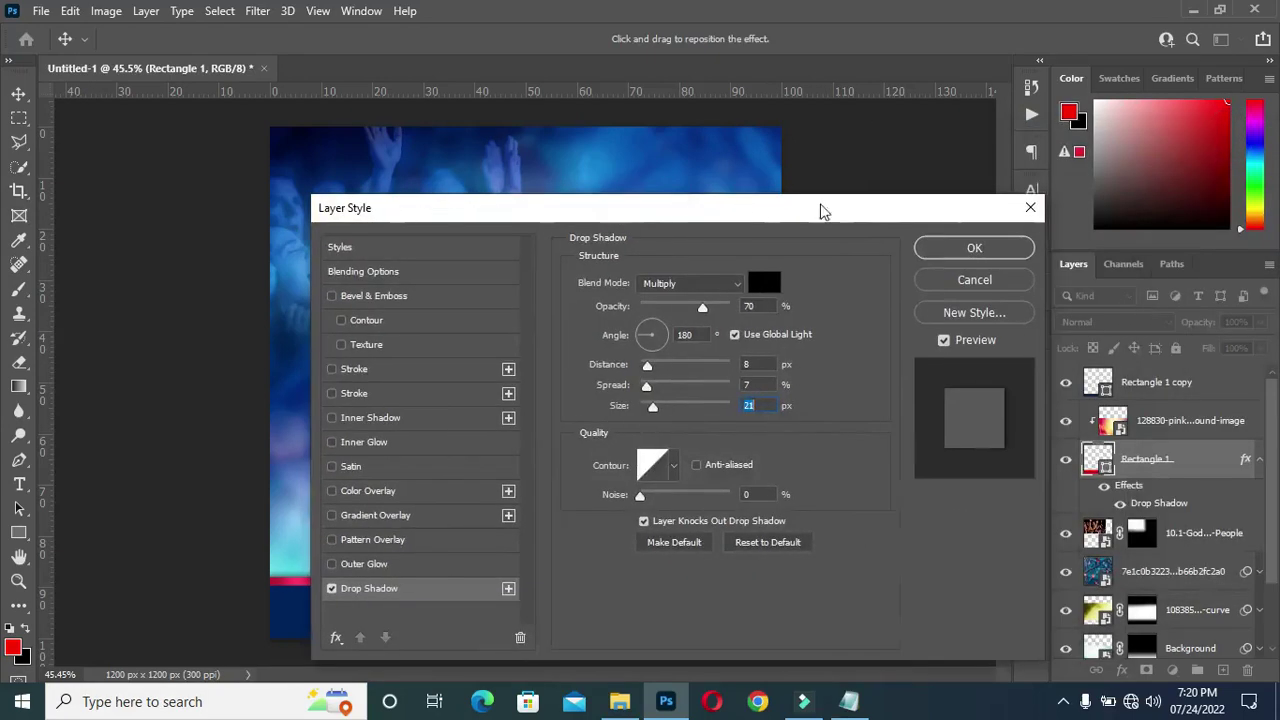
{"action": "left_click", "coordinate": [950, 250]}
{"action": "left_click", "coordinate": [881, 259]}
{"action": "scroll", "coordinate": [550, 334], "scroll_direction": "up", "scroll_amount": 2}
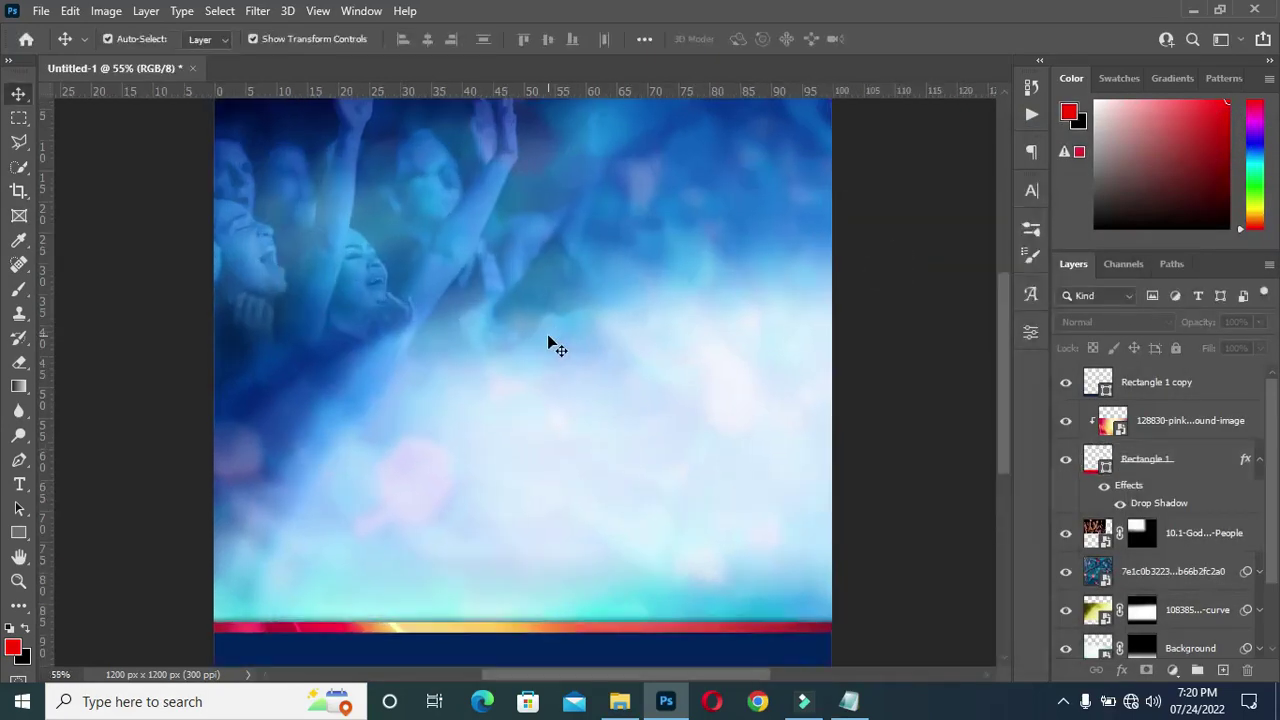
Enlarge the pink-and-yellow wave image and move it up within its clipped strip above the navy footer, committing the transform
{"action": "scroll", "coordinate": [554, 340], "scroll_direction": "up", "scroll_amount": 1}
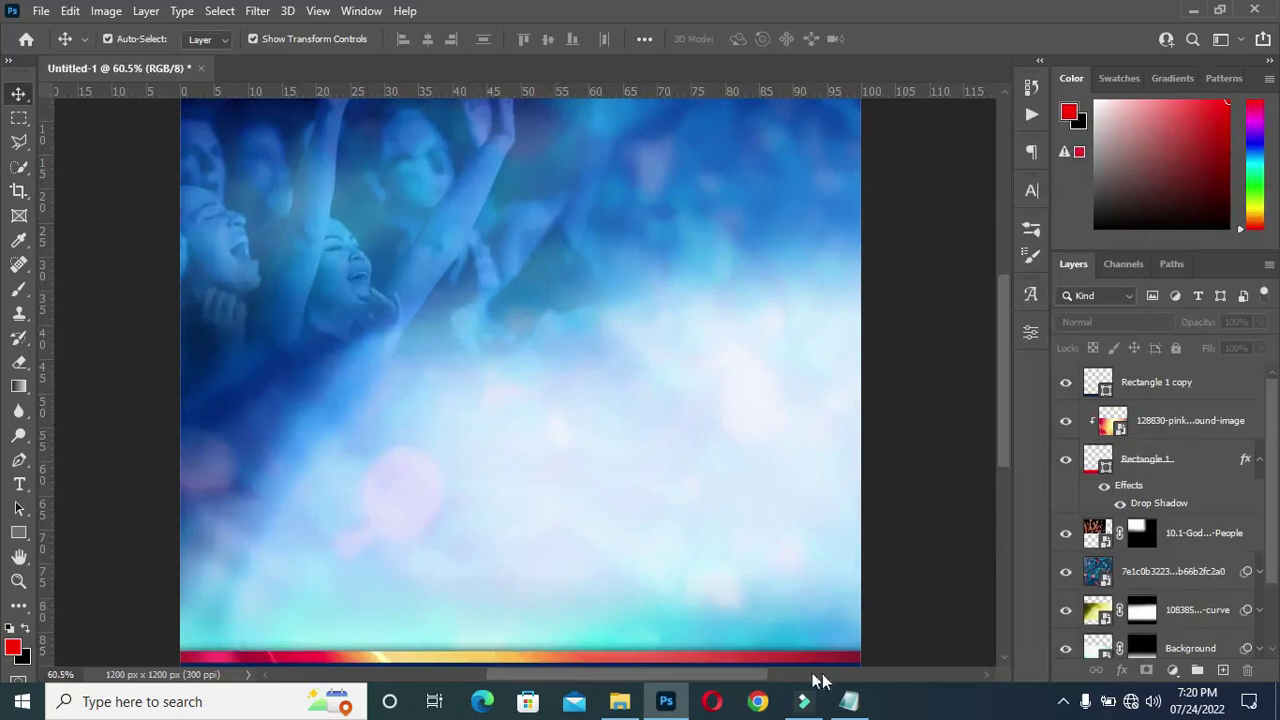
{"action": "scroll", "coordinate": [860, 478], "scroll_direction": "down", "scroll_amount": 2}
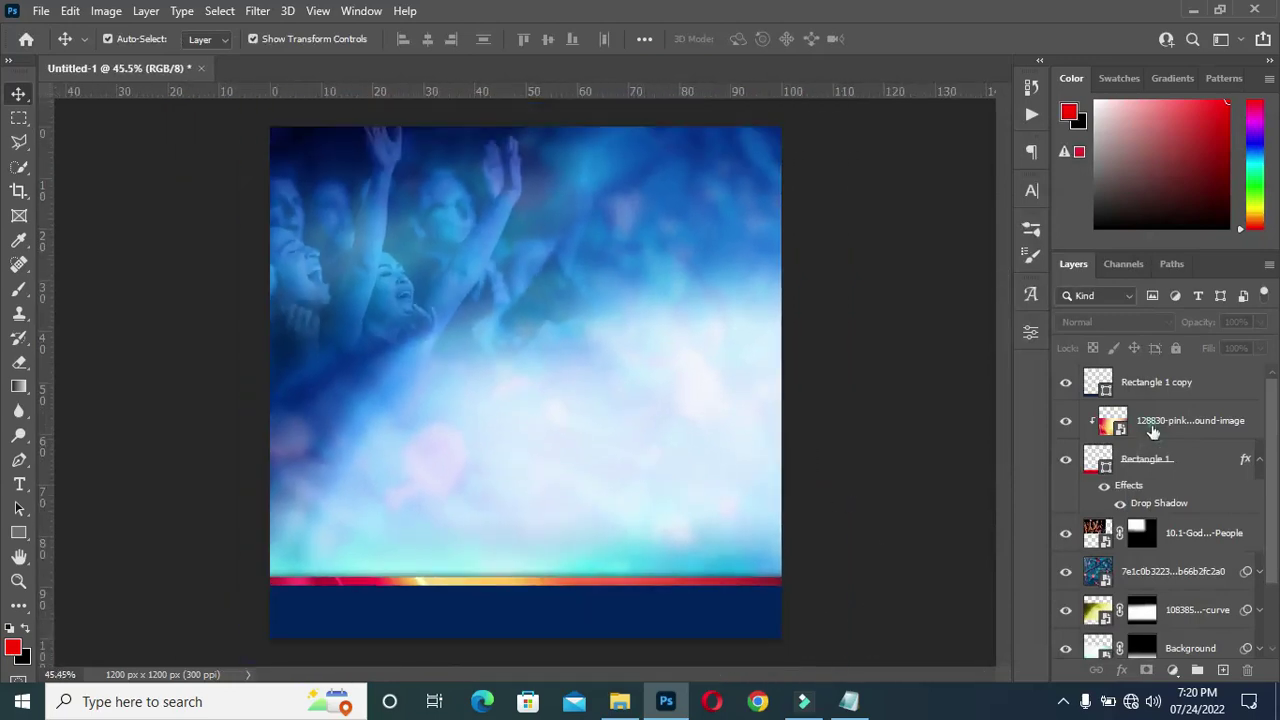
{"action": "left_click", "coordinate": [1152, 430]}
{"action": "left_click", "coordinate": [798, 492]}
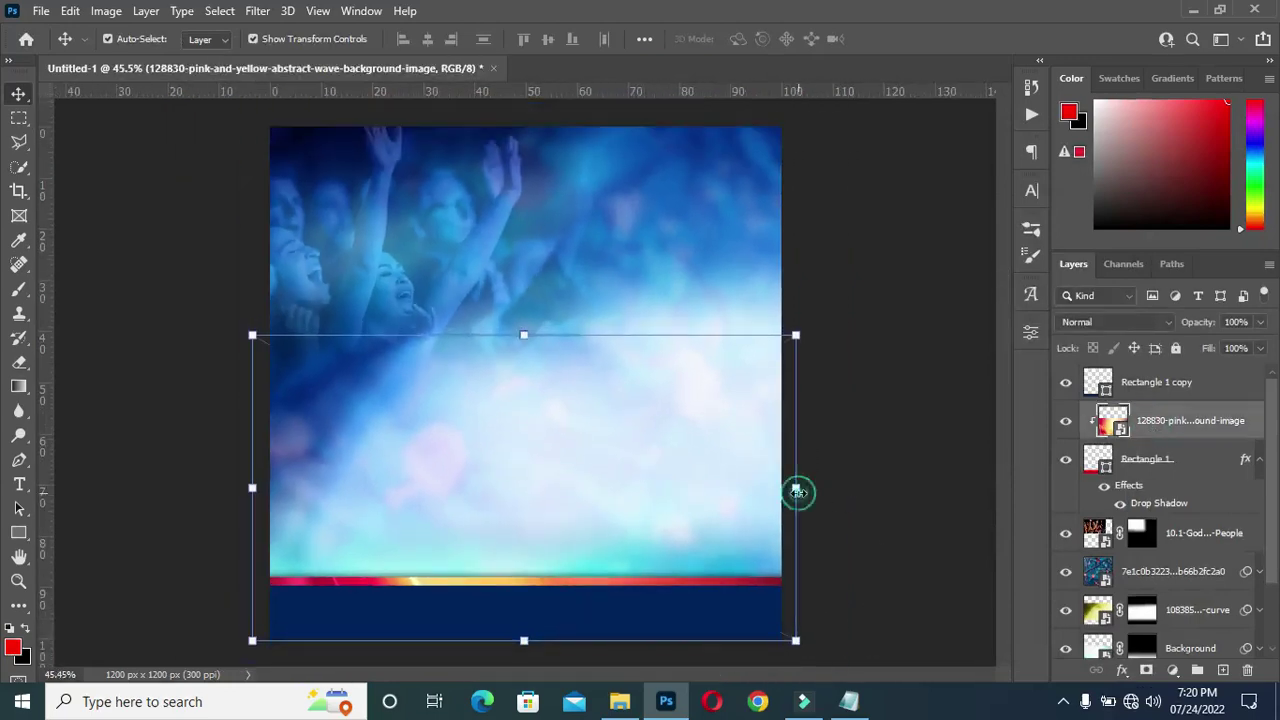
{"action": "left_click_drag", "start_coordinate": [798, 492], "coordinate": [866, 486]}
{"action": "left_click_drag", "start_coordinate": [585, 480], "coordinate": [594, 429]}
{"action": "key", "text": "Return"}
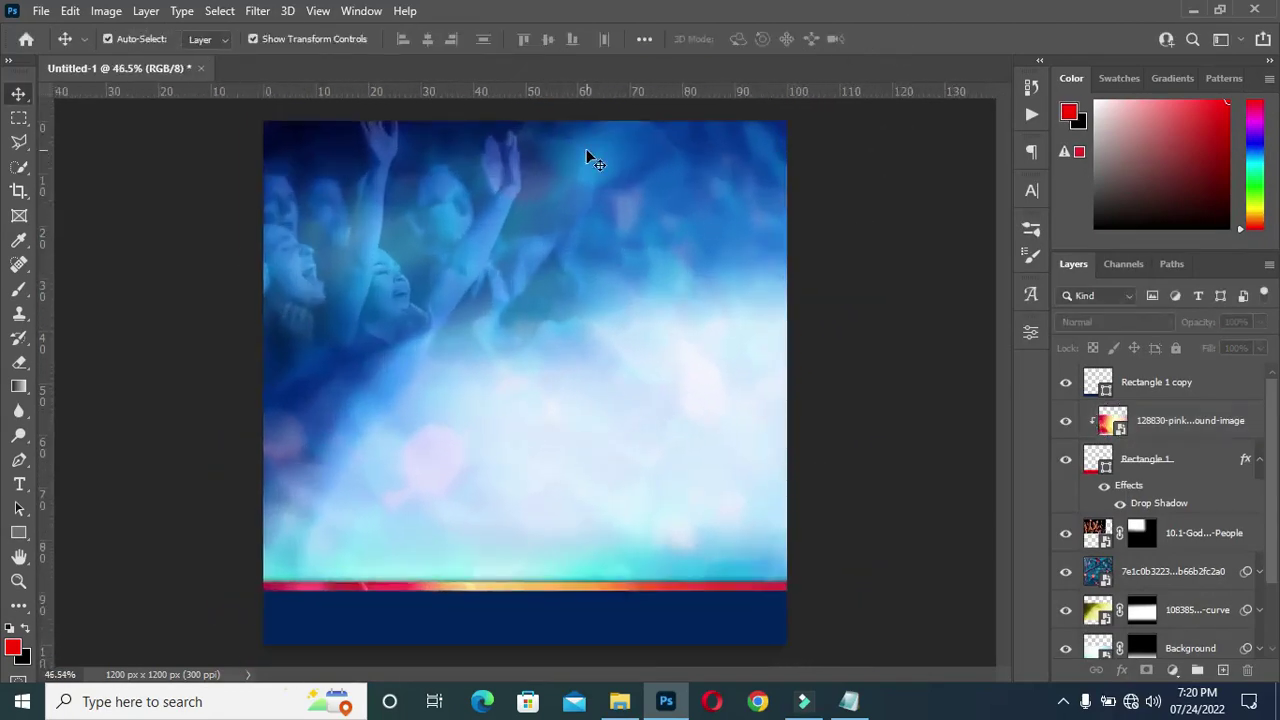
{"action": "left_click", "coordinate": [889, 316]}
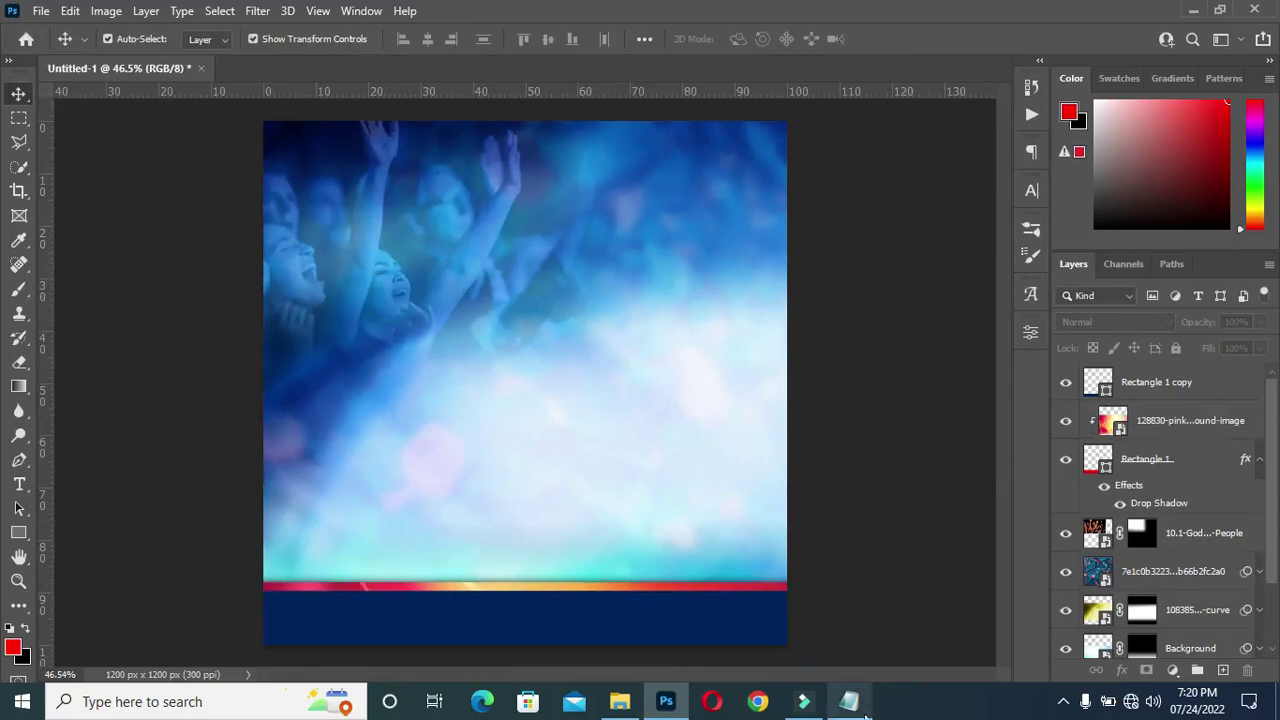
Copy the two lines "CHRIST ASSEMBLY CHURCH OF GOD" and "JABI, FCT ABUJA" from the Notepad document and return to Photoshop
{"action": "left_click", "coordinate": [862, 708]}
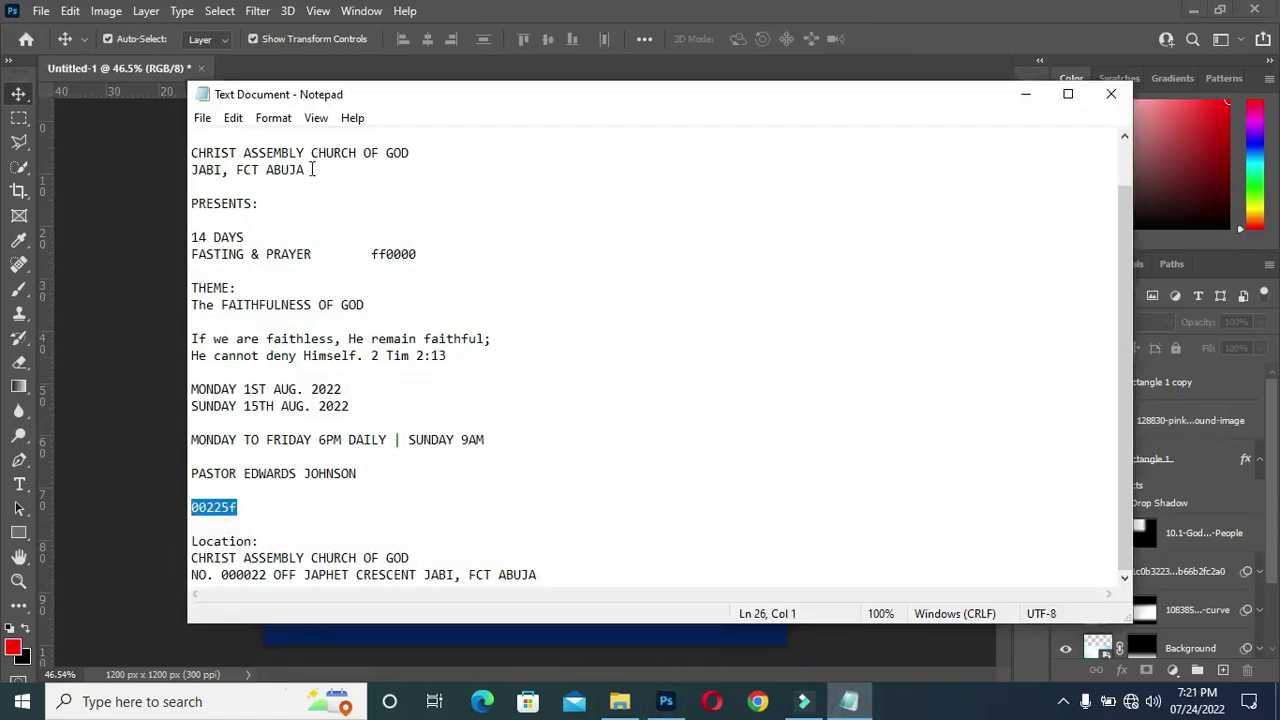
{"action": "left_click_drag", "start_coordinate": [312, 170], "coordinate": [199, 147]}
{"action": "key", "text": "ctrl+c"}
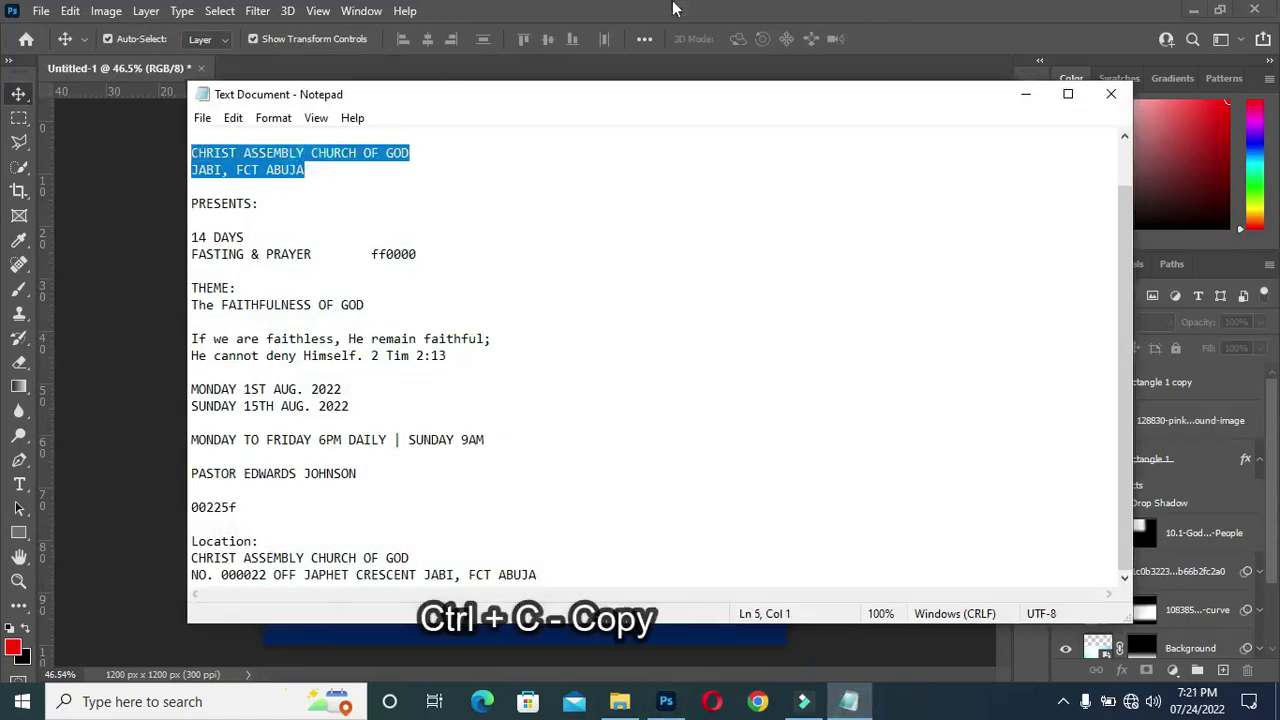
{"action": "left_click", "coordinate": [1025, 94]}
Paste the church name and location as white Lato Heavy 7 pt text in the flyer's upper-left corner
{"action": "key", "text": "t"}
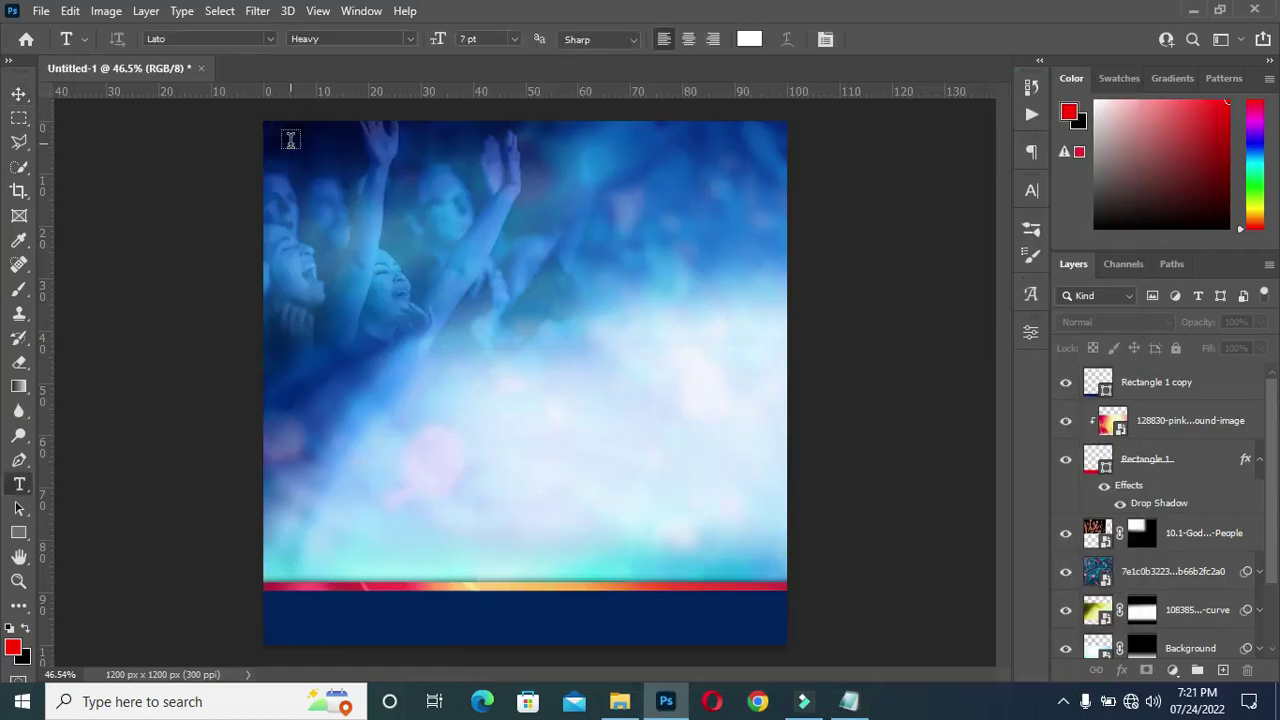
{"action": "left_click", "coordinate": [290, 140]}
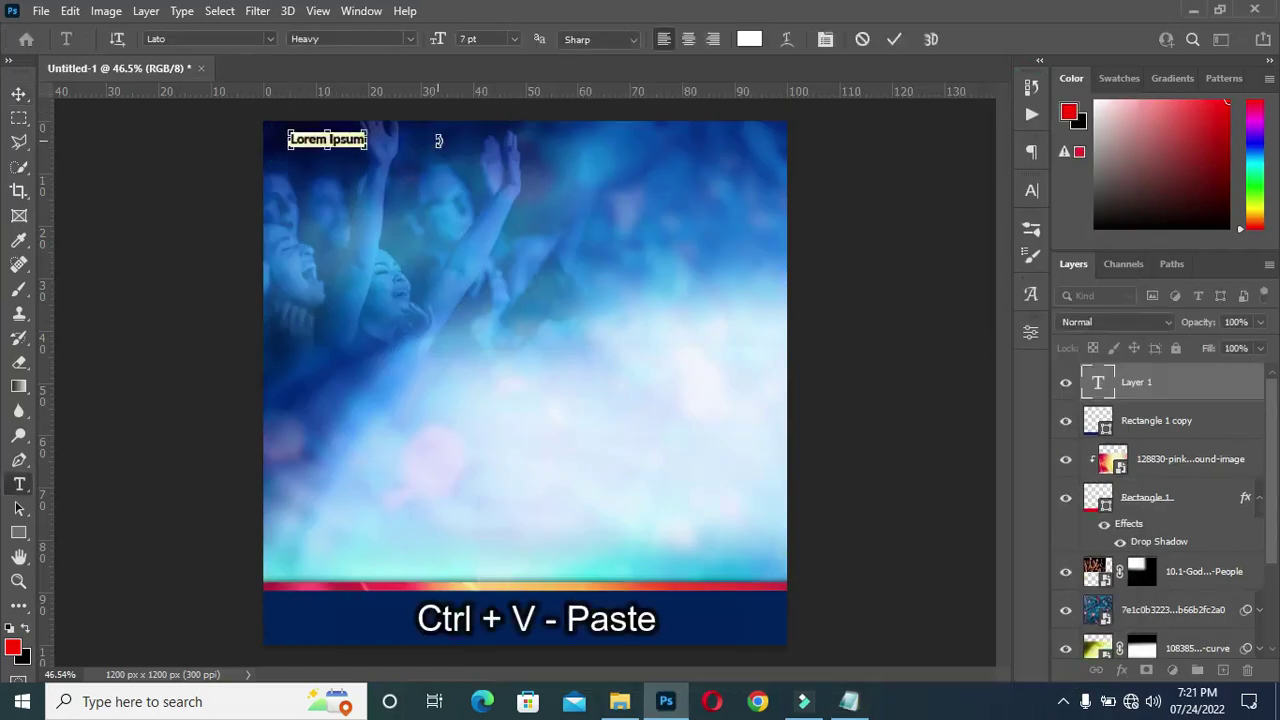
{"action": "key", "text": "ctrl+v"}
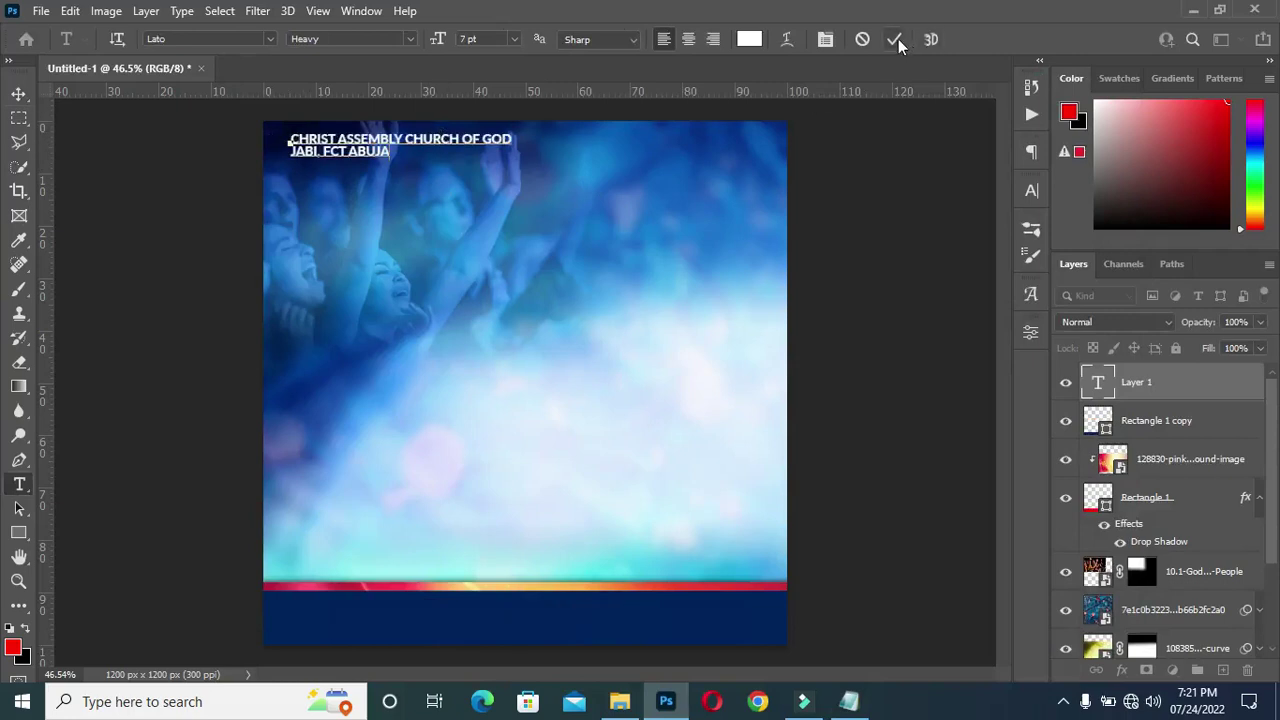
{"action": "left_click", "coordinate": [896, 40]}
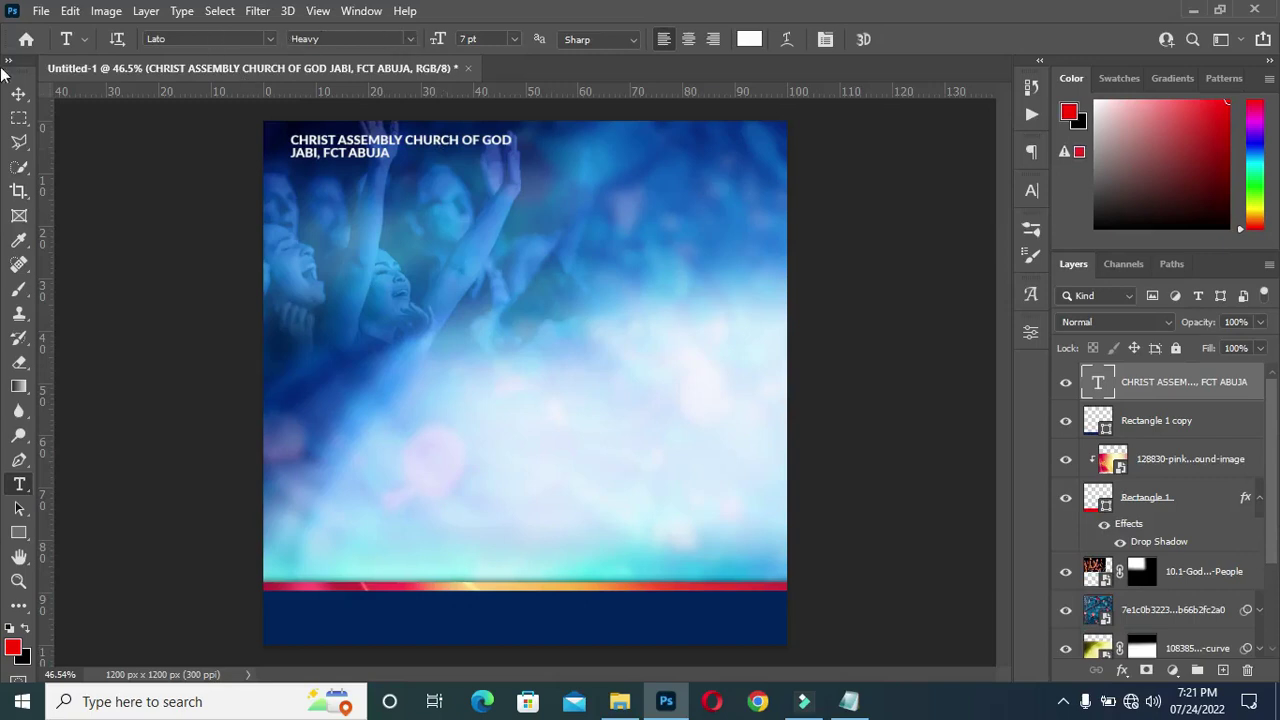
Scale the church name text down to about 88% and commit the transform
{"action": "left_click", "coordinate": [20, 94]}
{"action": "mouse_move", "coordinate": [510, 145]}
{"action": "left_mouse_down"}
{"action": "mouse_move", "coordinate": [467, 143]}
{"action": "mouse_move", "coordinate": [488, 147]}
{"action": "left_mouse_up"}
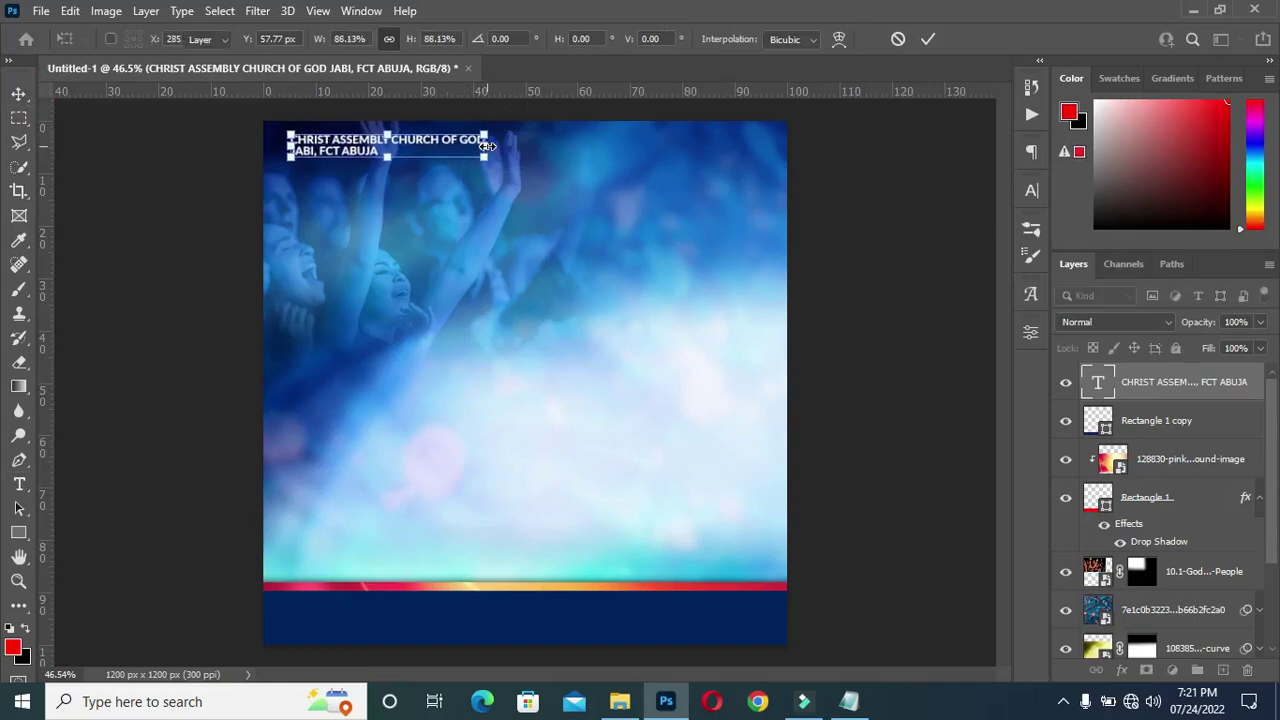
{"action": "key", "text": "Return"}
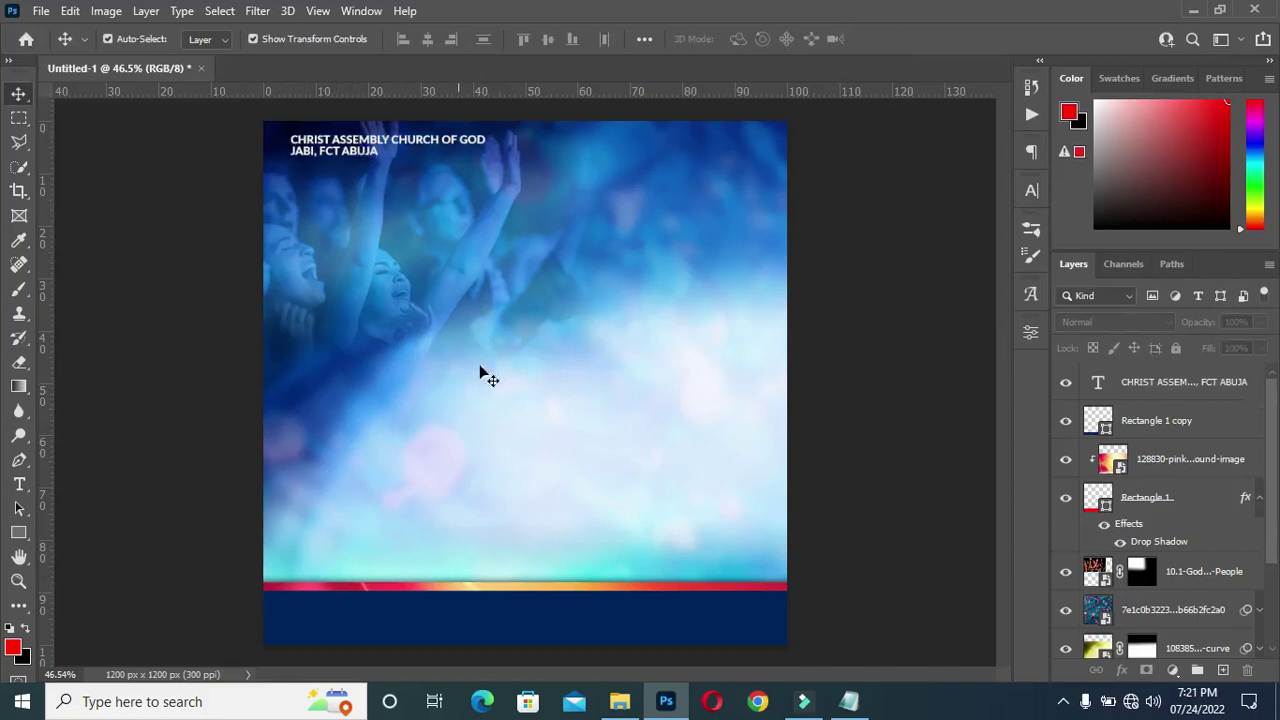
Copy the line "PRESENTS:" from the Notepad document and return to Photoshop
{"action": "left_click", "coordinate": [848, 701]}
{"action": "double_click", "coordinate": [257, 203]}
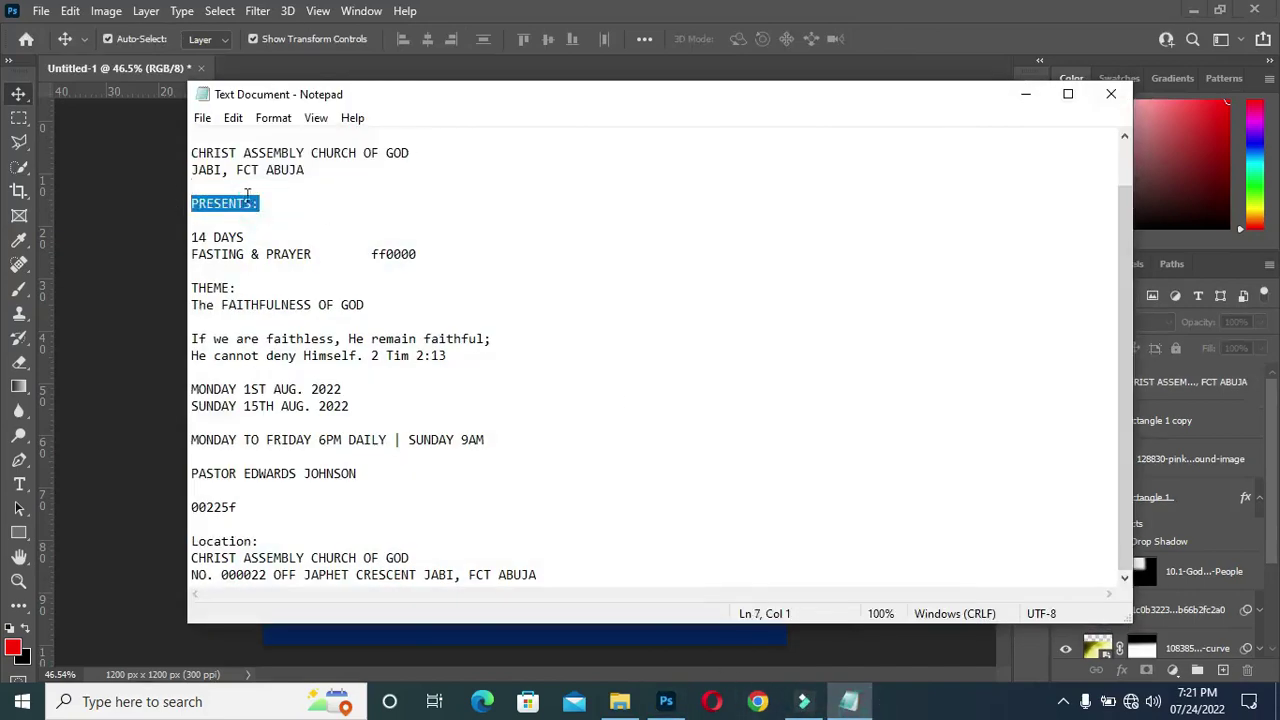
{"action": "triple_click", "coordinate": [280, 203]}
{"action": "key", "text": "ctrl+c"}
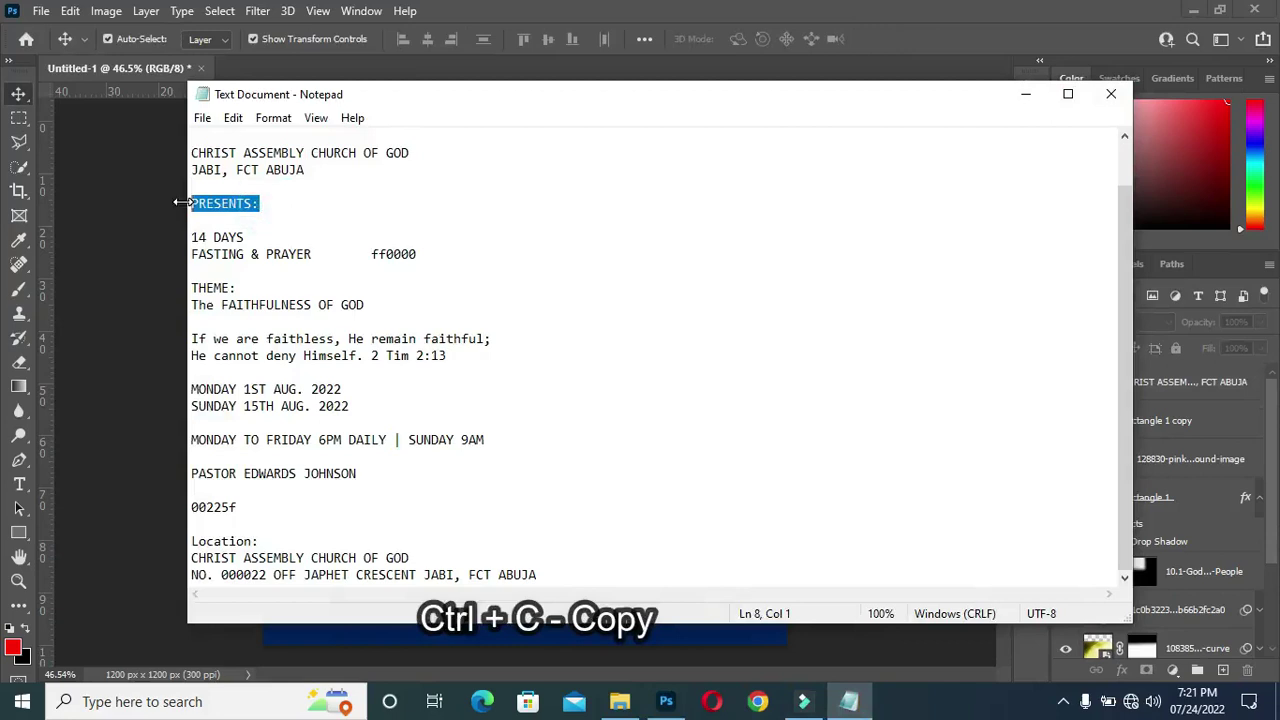
{"action": "left_click", "coordinate": [1027, 95]}
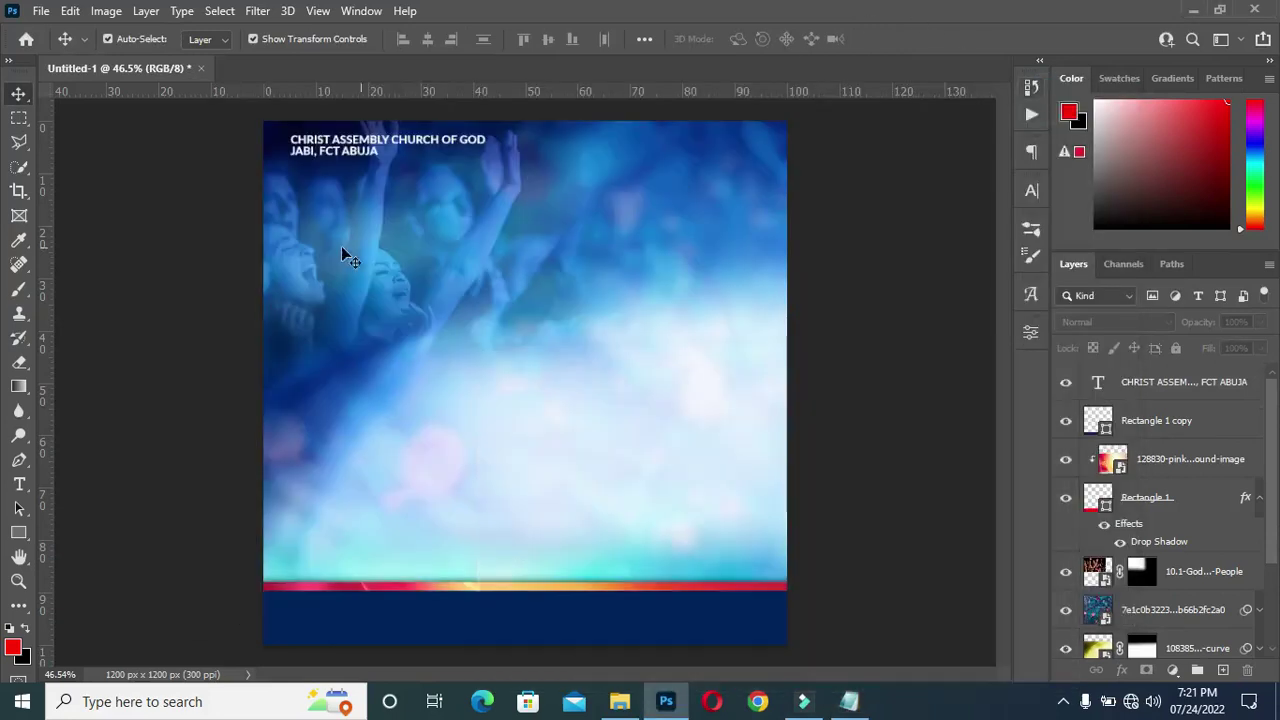
Duplicate the church name text directly below itself and replace the duplicate's wording with "PRESENTS:"
{"action": "left_click", "coordinate": [336, 140]}
{"action": "key", "text": "ctrl+j"}
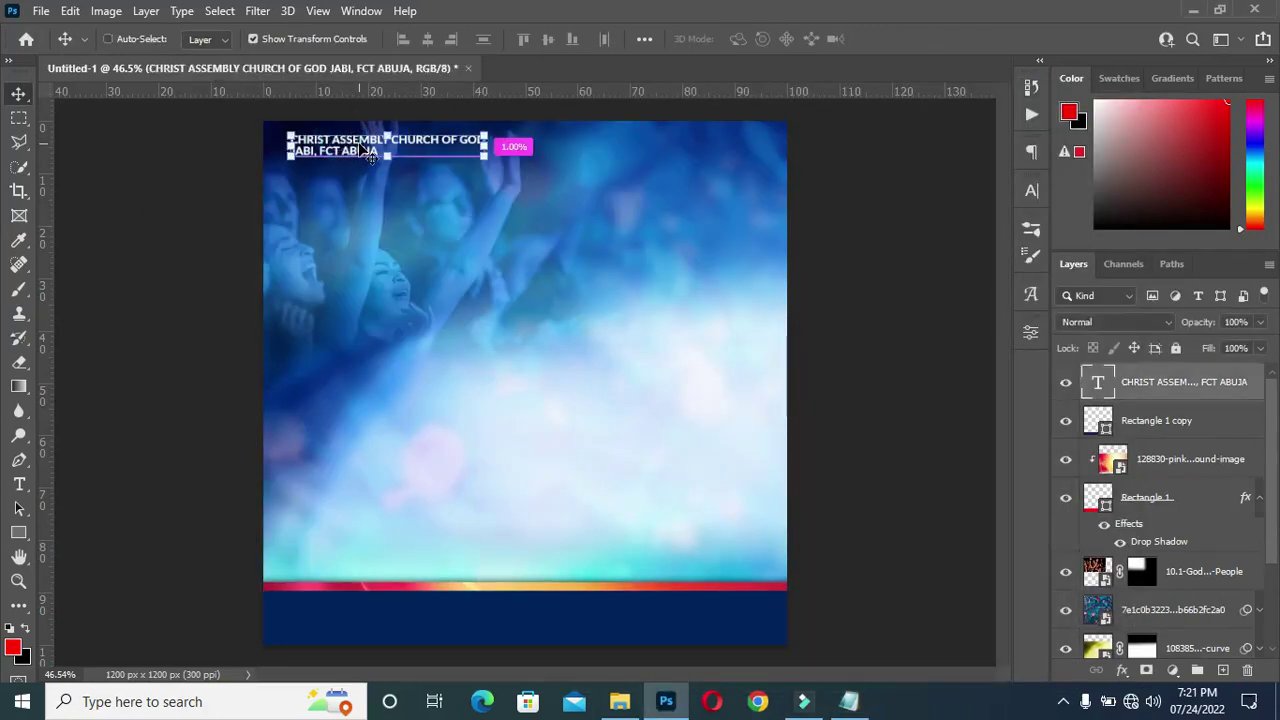
{"action": "left_click_drag", "start_coordinate": [370, 155], "coordinate": [350, 182]}
{"action": "scroll", "coordinate": [345, 183], "scroll_direction": "up", "scroll_amount": 3}
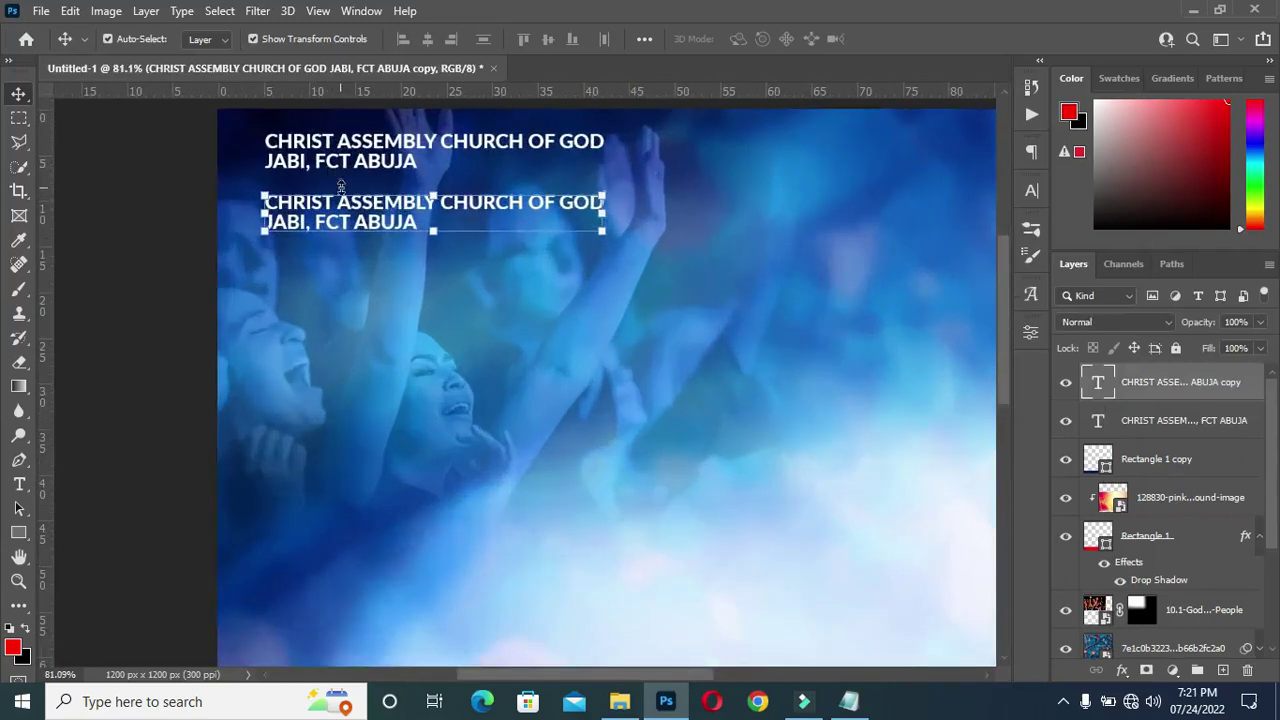
{"action": "double_click", "coordinate": [350, 215]}
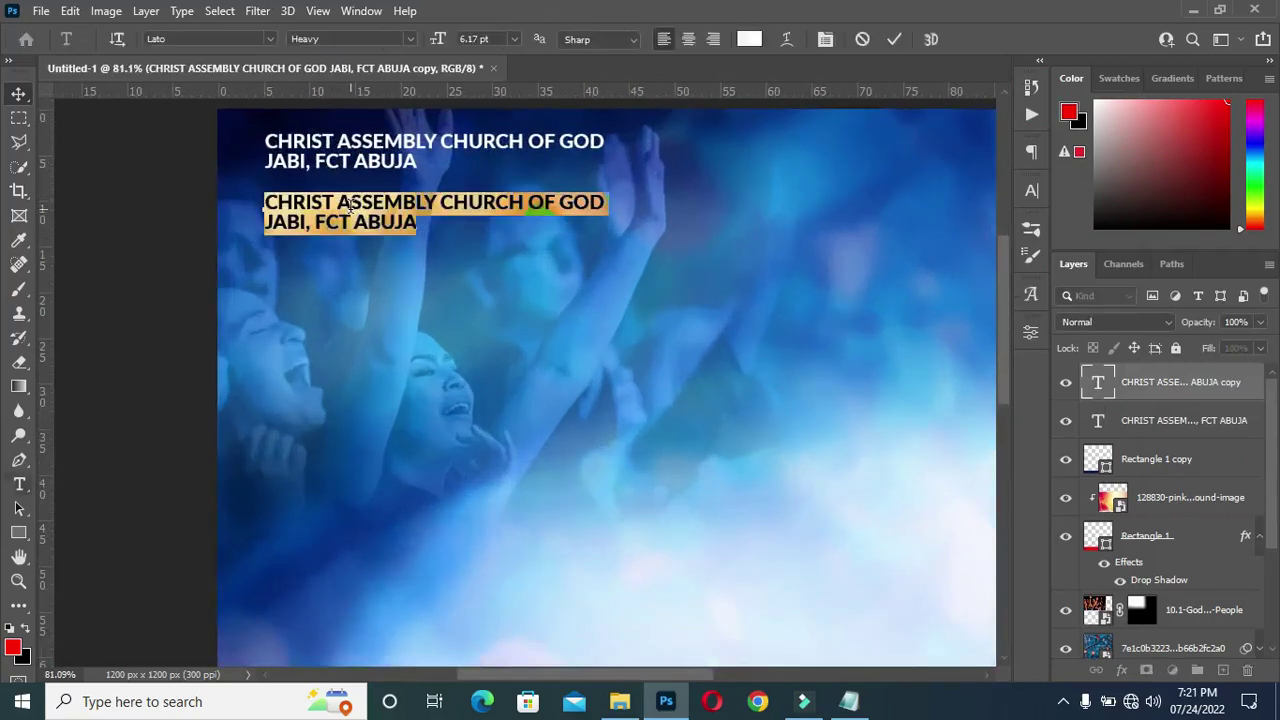
{"action": "key", "text": "ctrl+v"}
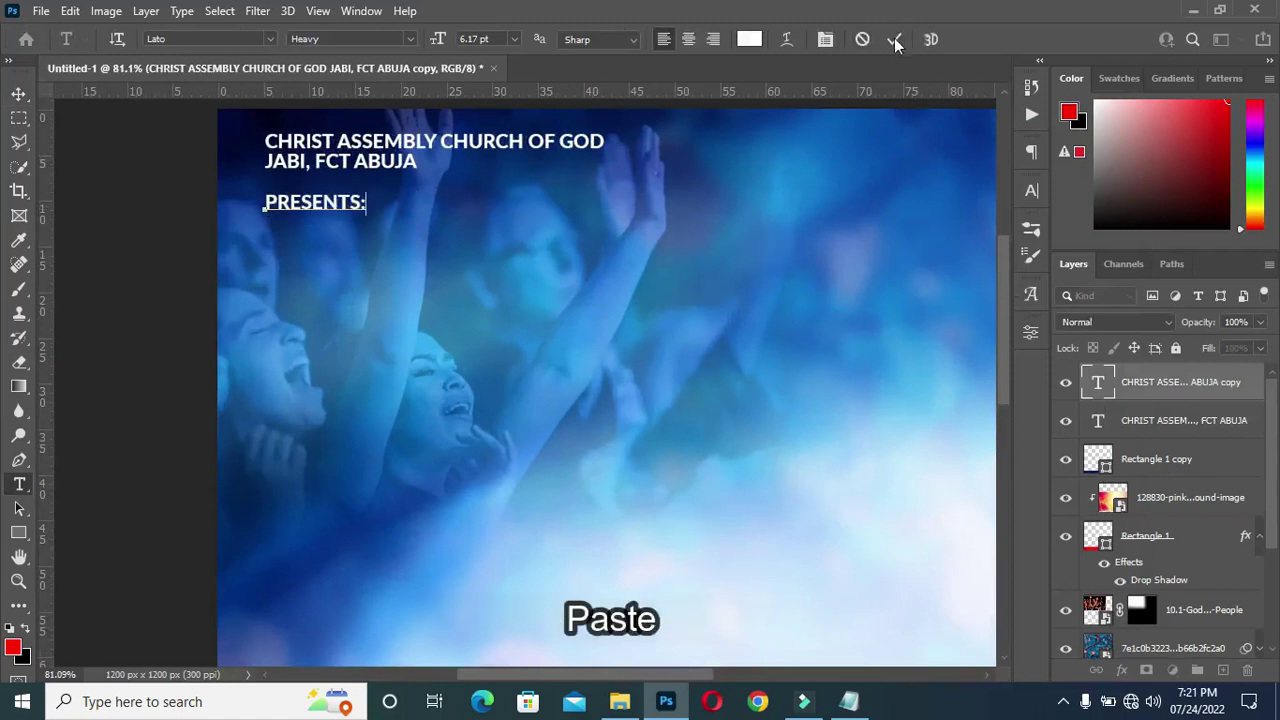
{"action": "left_click", "coordinate": [894, 39]}
Set the tracking of the PRESENTS: text to 580 and scale the text down slightly
{"action": "left_click", "coordinate": [1031, 191]}
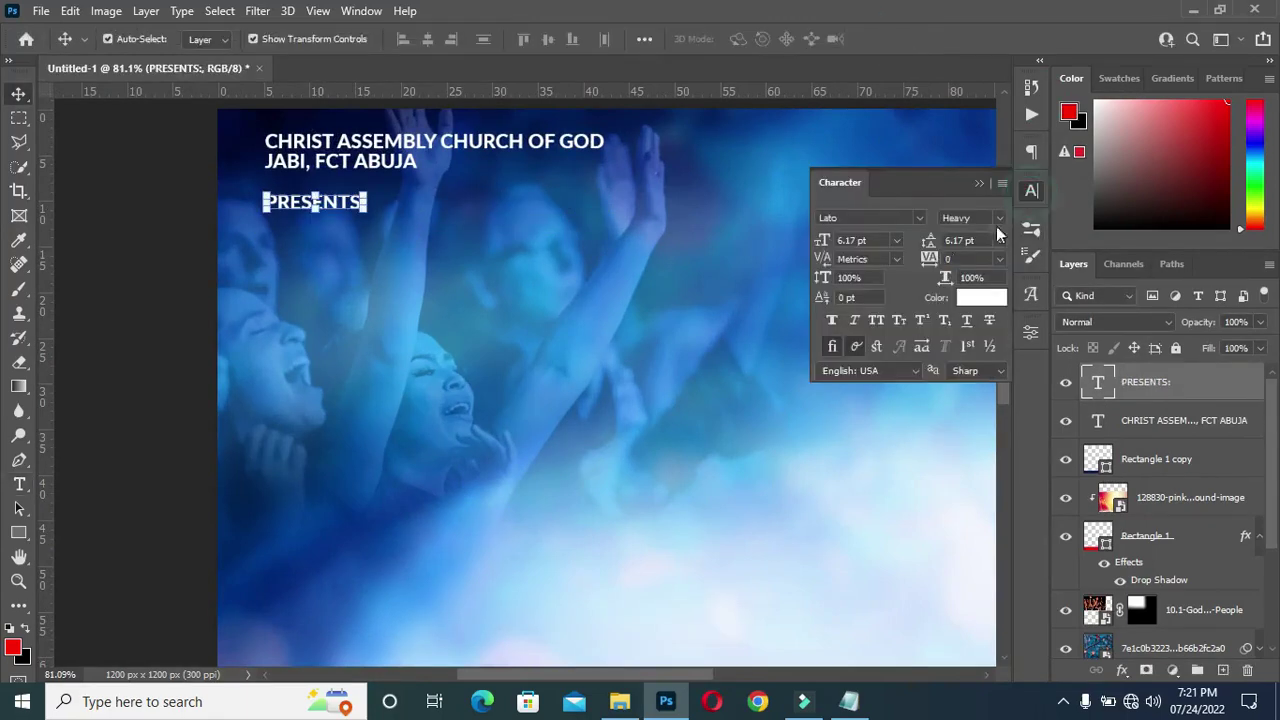
{"action": "left_click_drag", "start_coordinate": [929, 260], "coordinate": [957, 259]}
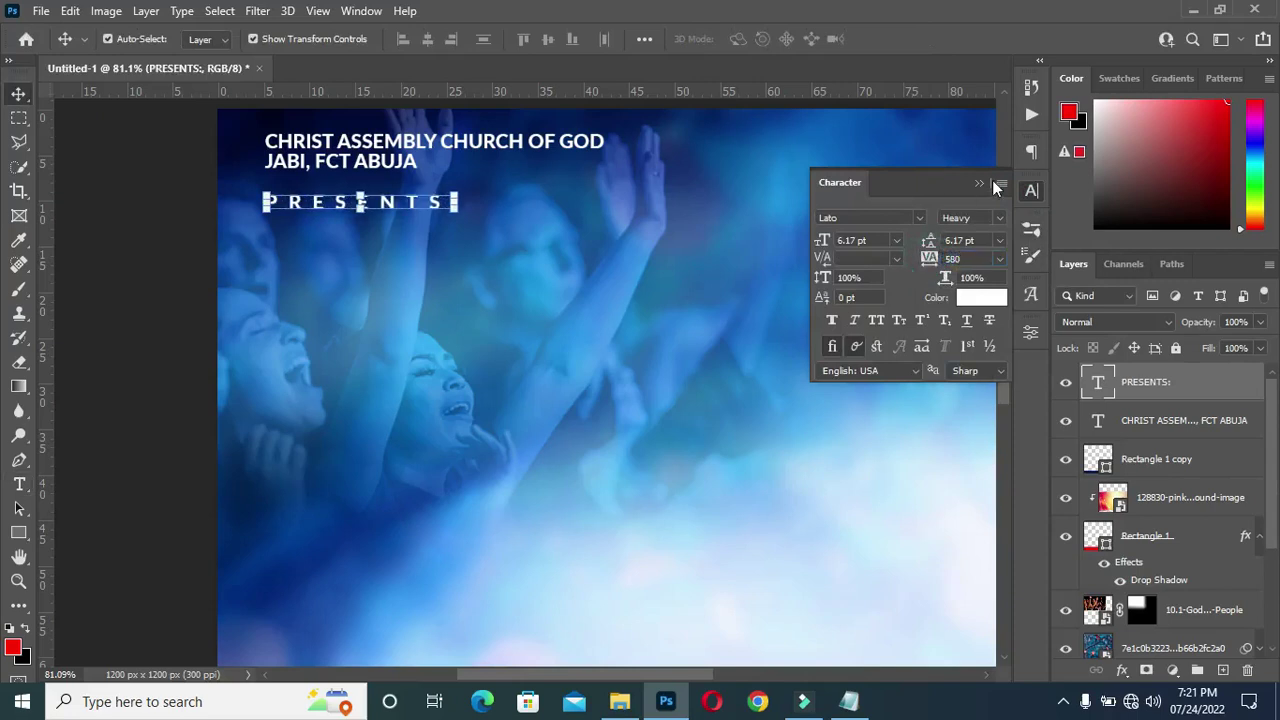
{"action": "left_click", "coordinate": [500, 200]}
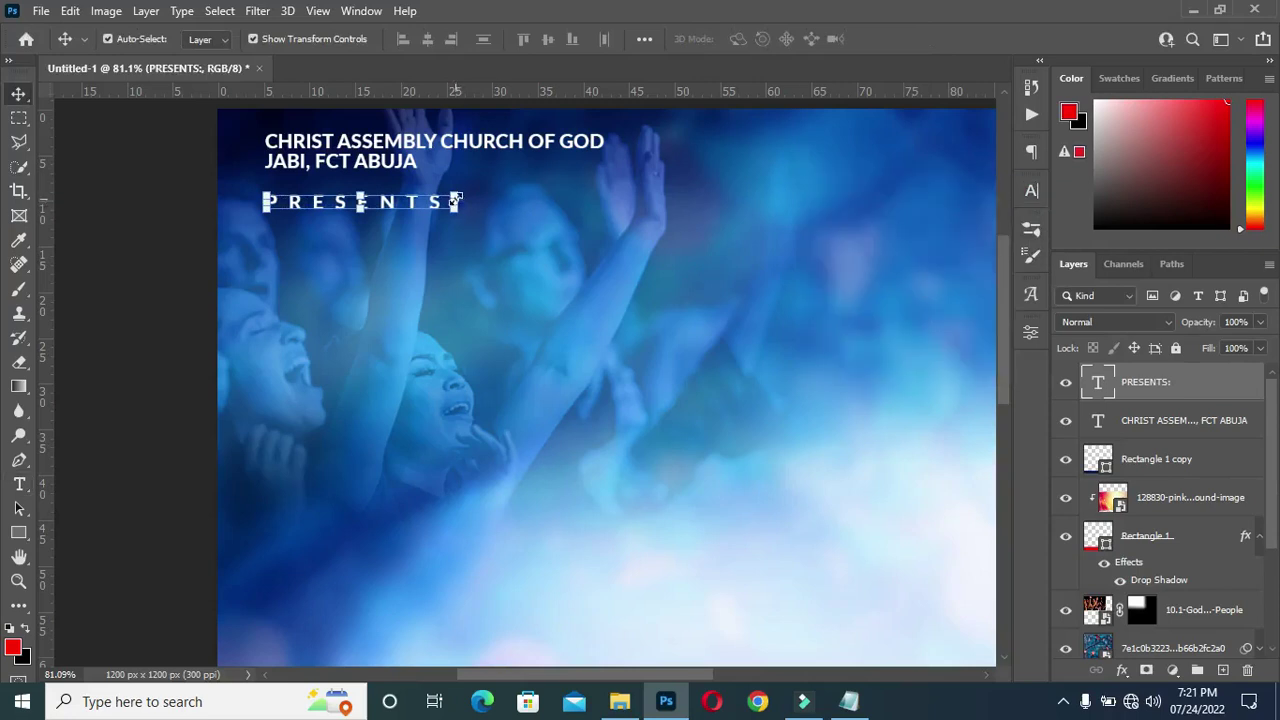
{"action": "left_click", "coordinate": [458, 201]}
{"action": "left_click_drag", "start_coordinate": [469, 201], "coordinate": [436, 201]}
{"action": "key", "text": "Return"}
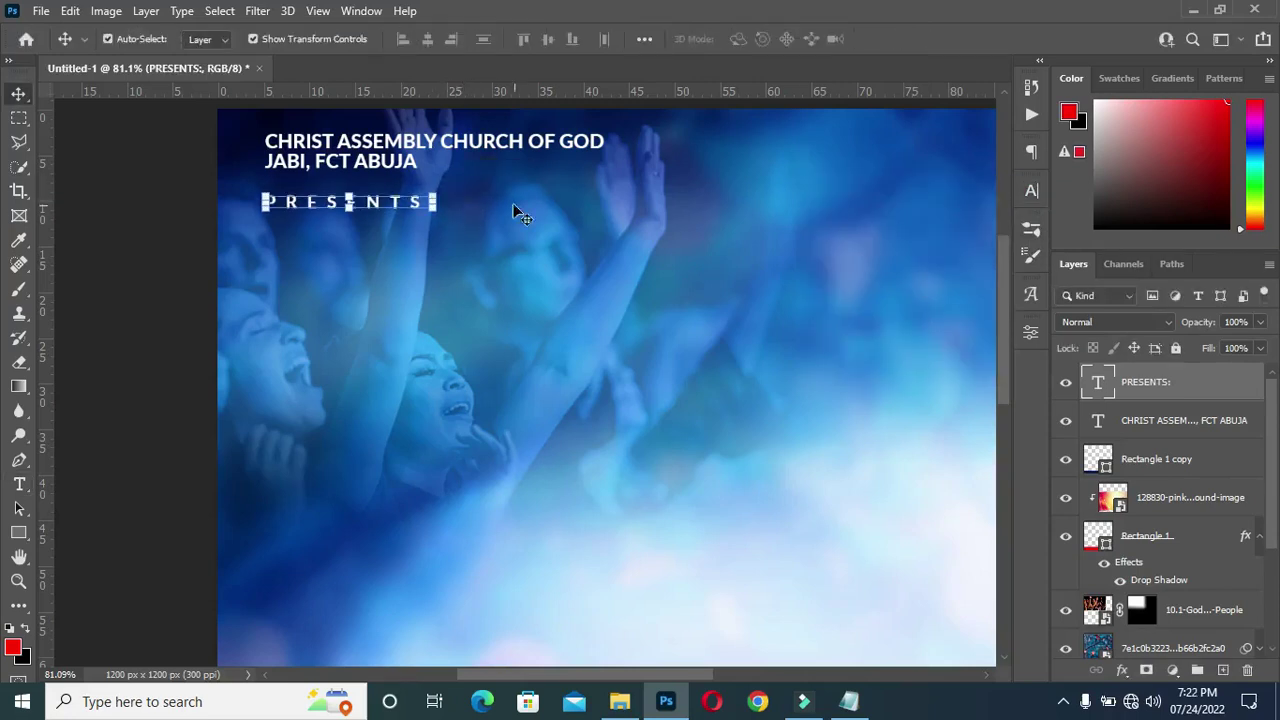
Deselect the PRESENTS: text and select the Rectangle 1 copy layer
{"action": "left_click", "coordinate": [200, 255]}
{"action": "key", "text": "ctrl+0"}
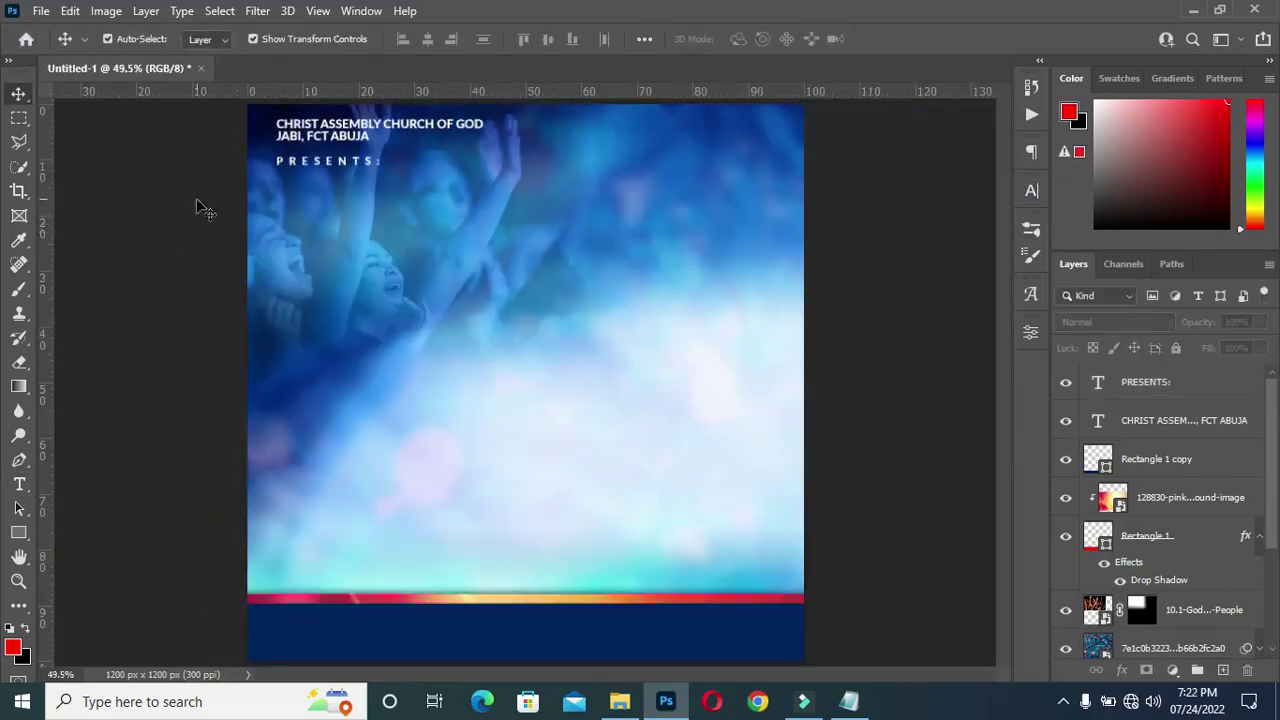
{"action": "scroll", "coordinate": [308, 168], "scroll_direction": "up", "scroll_amount": 3}
{"action": "left_click", "coordinate": [1157, 457]}
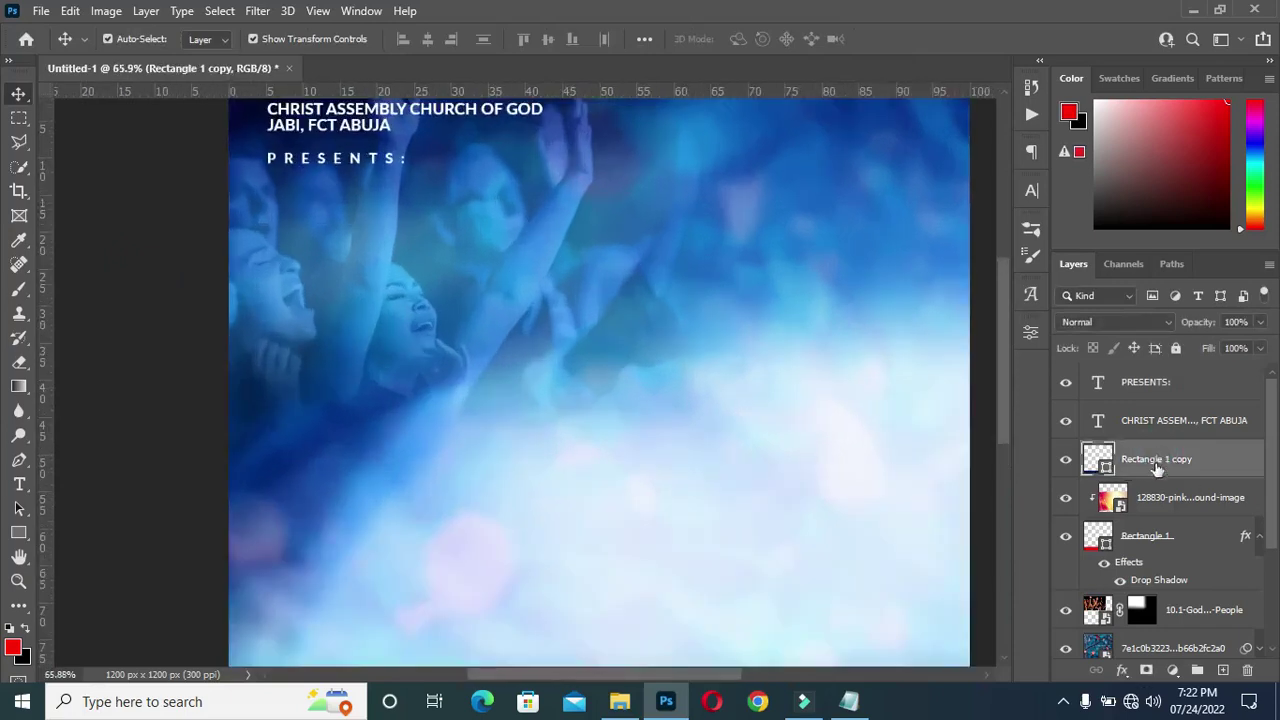
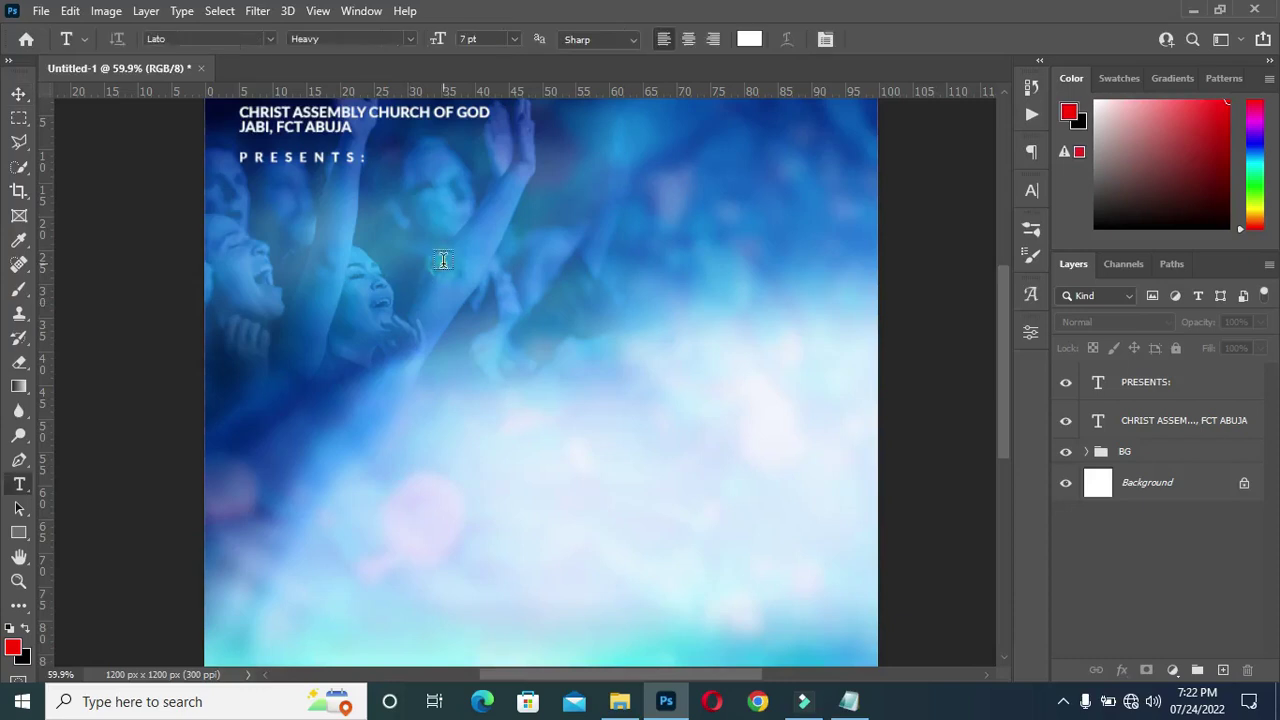
Add the number 14 as white Lato Heavy 7 pt text beside the raised arm in the crowd image
{"action": "left_click", "coordinate": [444, 264]}
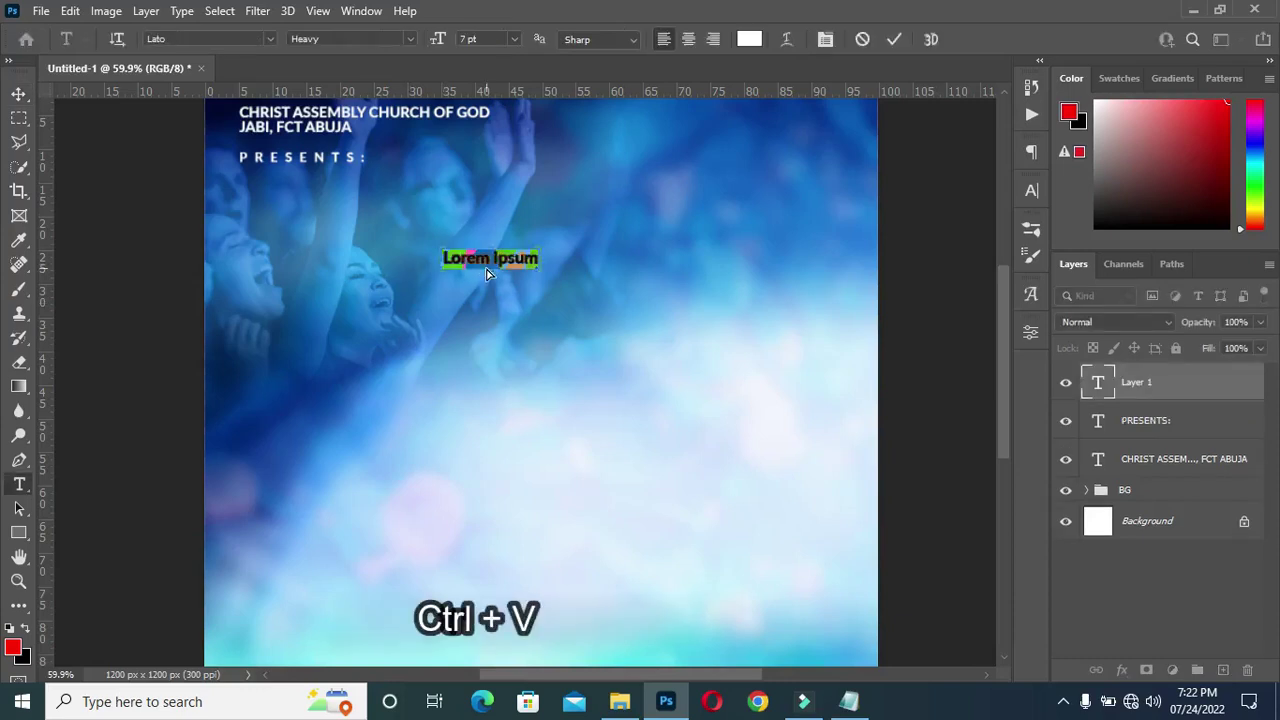
{"action": "type", "text": "Lorem Ipsum"}
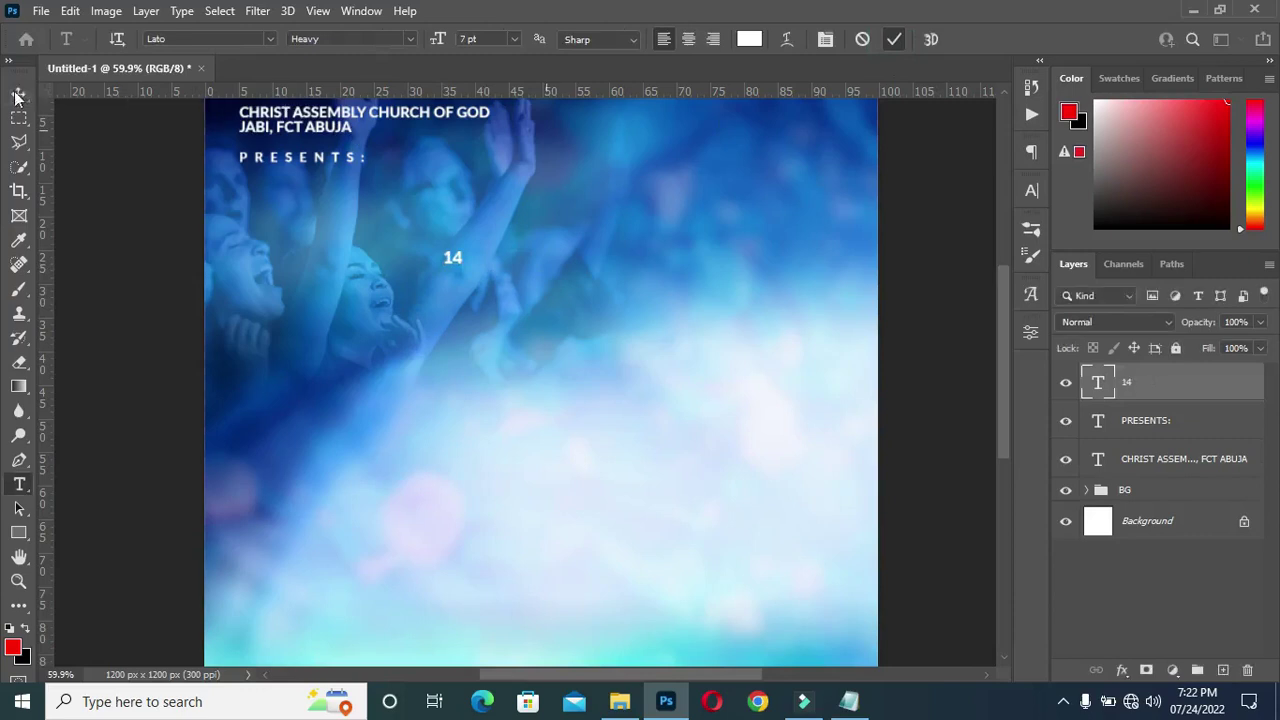
{"action": "key", "text": "v"}
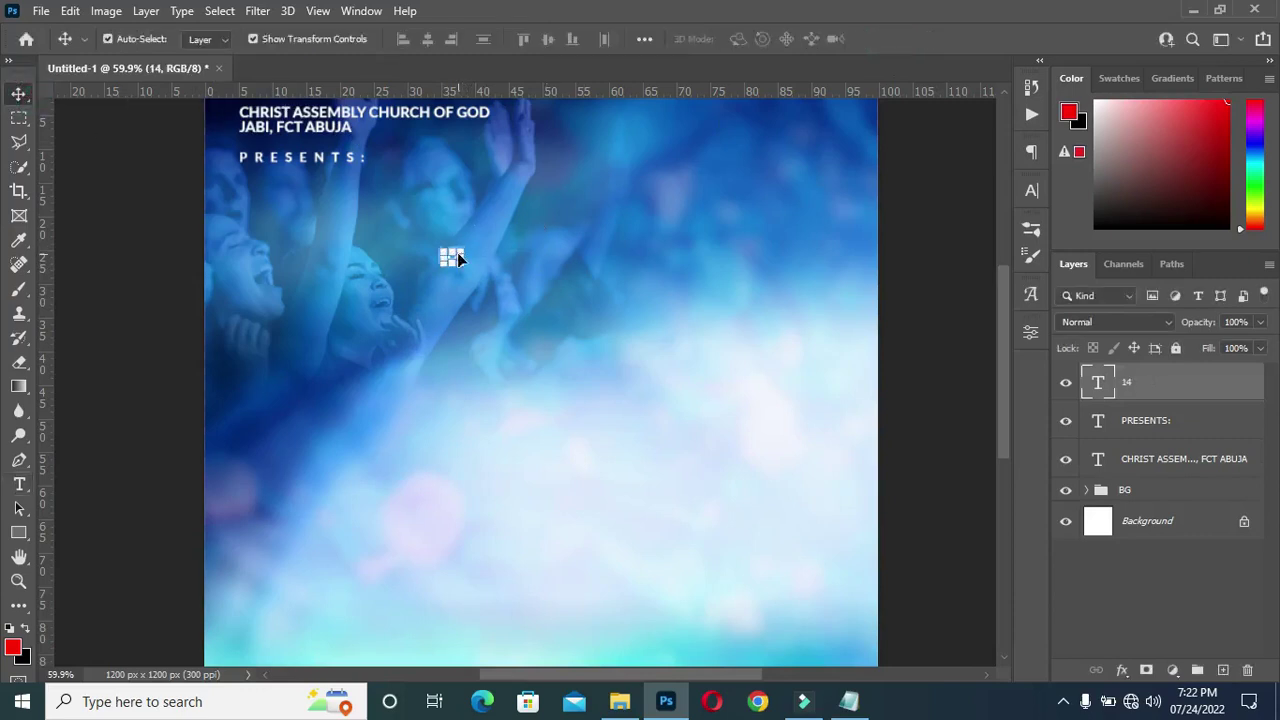
Enlarge the 14 text to about 638%, shift it slightly left and deselect it
{"action": "mouse_move", "coordinate": [543, 255]}
{"action": "left_mouse_down"}
{"action": "mouse_move", "coordinate": [671, 257]}
{"action": "mouse_move", "coordinate": [565, 257]}
{"action": "left_mouse_up"}
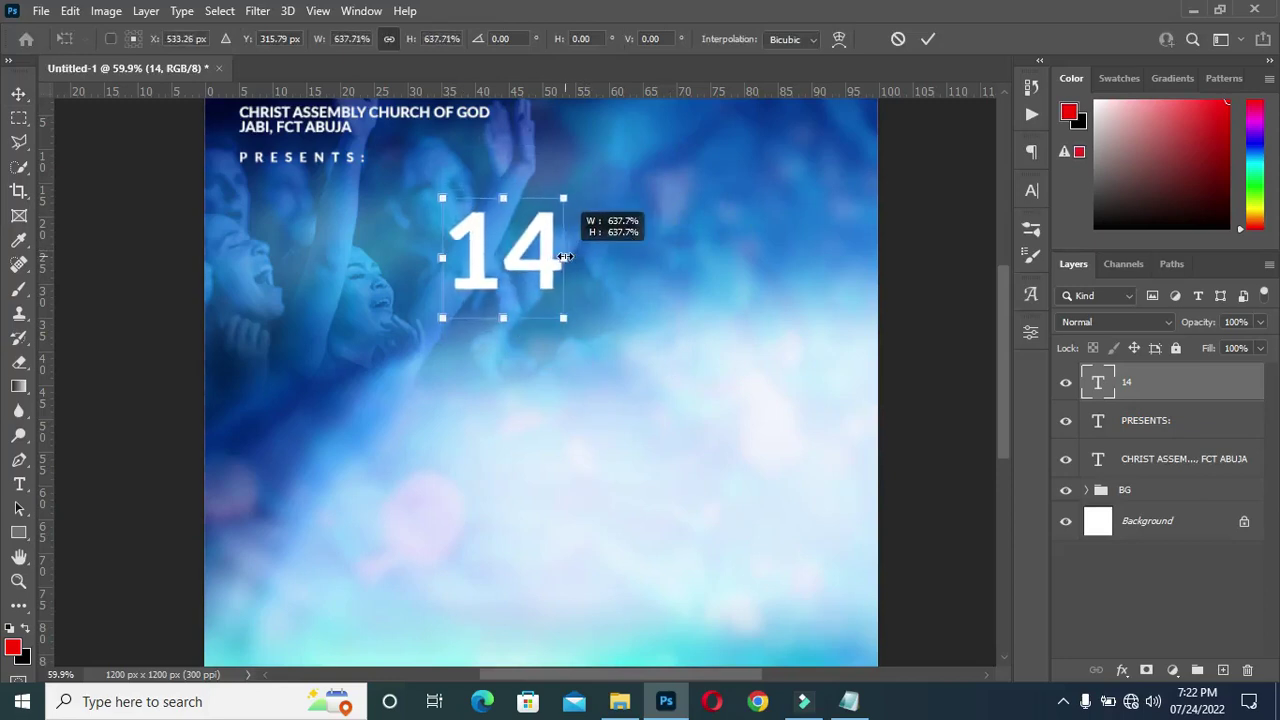
{"action": "left_click", "coordinate": [928, 39]}
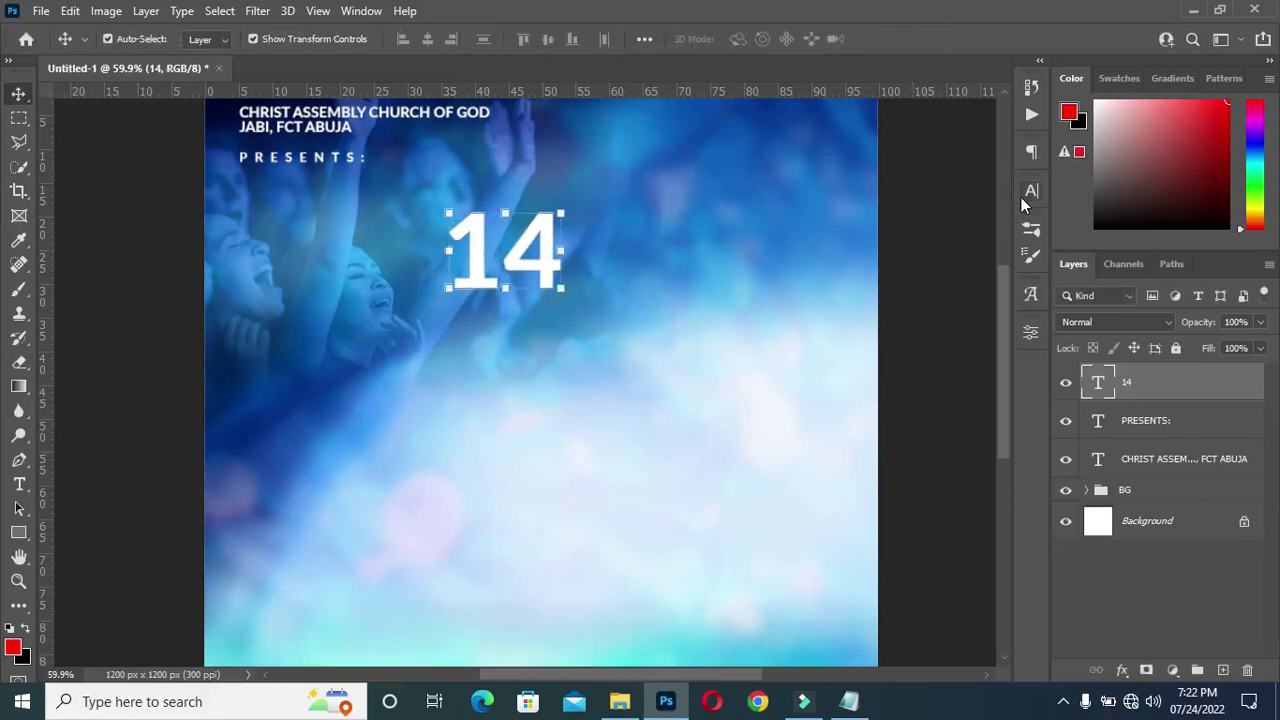
{"action": "left_click_drag", "start_coordinate": [535, 270], "coordinate": [515, 270]}
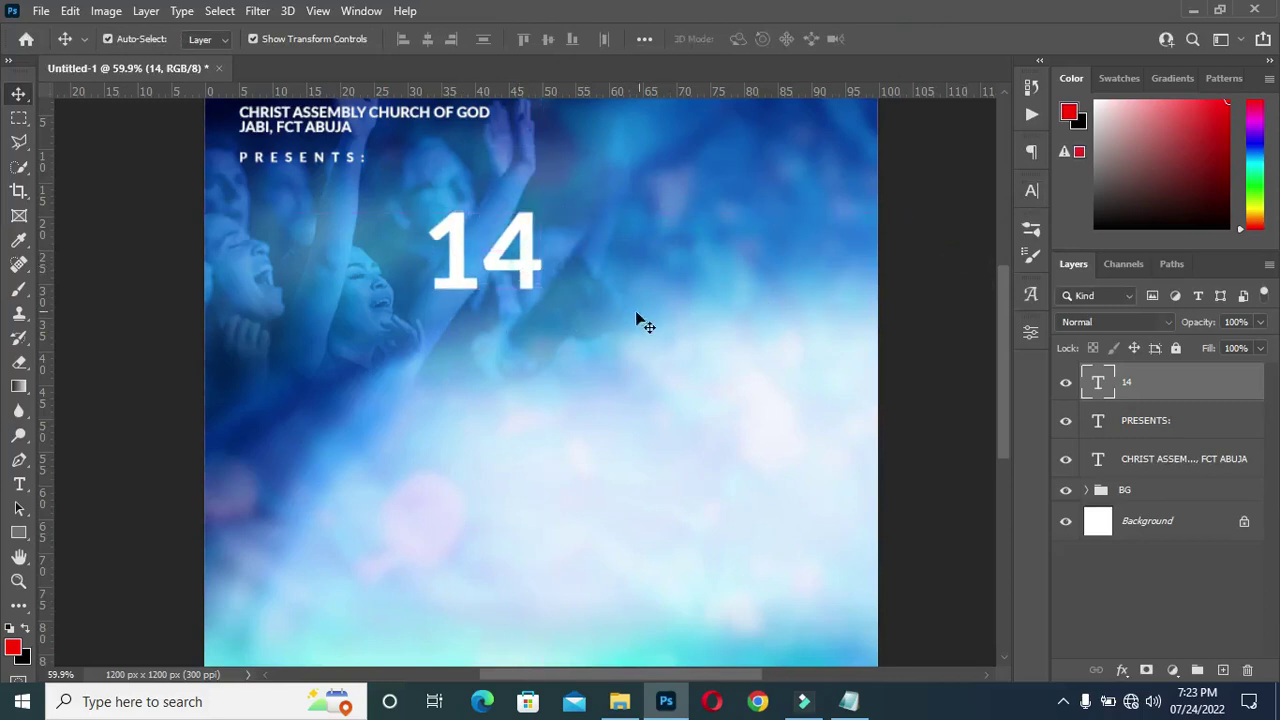
{"action": "left_click", "coordinate": [638, 319]}
Copy the word "DAYS" from the Notepad document and return to Photoshop
{"action": "scroll", "coordinate": [614, 355], "scroll_direction": "down", "scroll_amount": 1}
{"action": "left_click", "coordinate": [848, 701]}
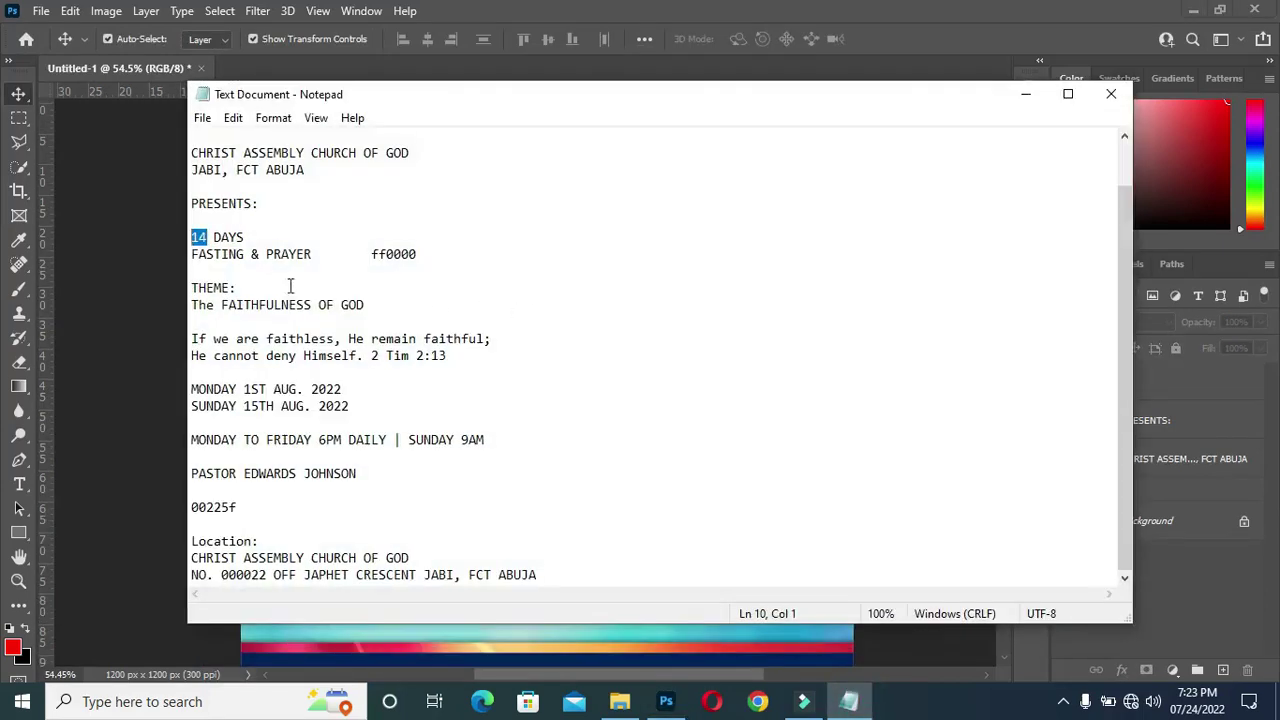
{"action": "left_click", "coordinate": [252, 237], "text": "shift"}
{"action": "double_click", "coordinate": [252, 237]}
{"action": "key", "text": "ctrl+c"}
{"action": "left_click", "coordinate": [1025, 94]}
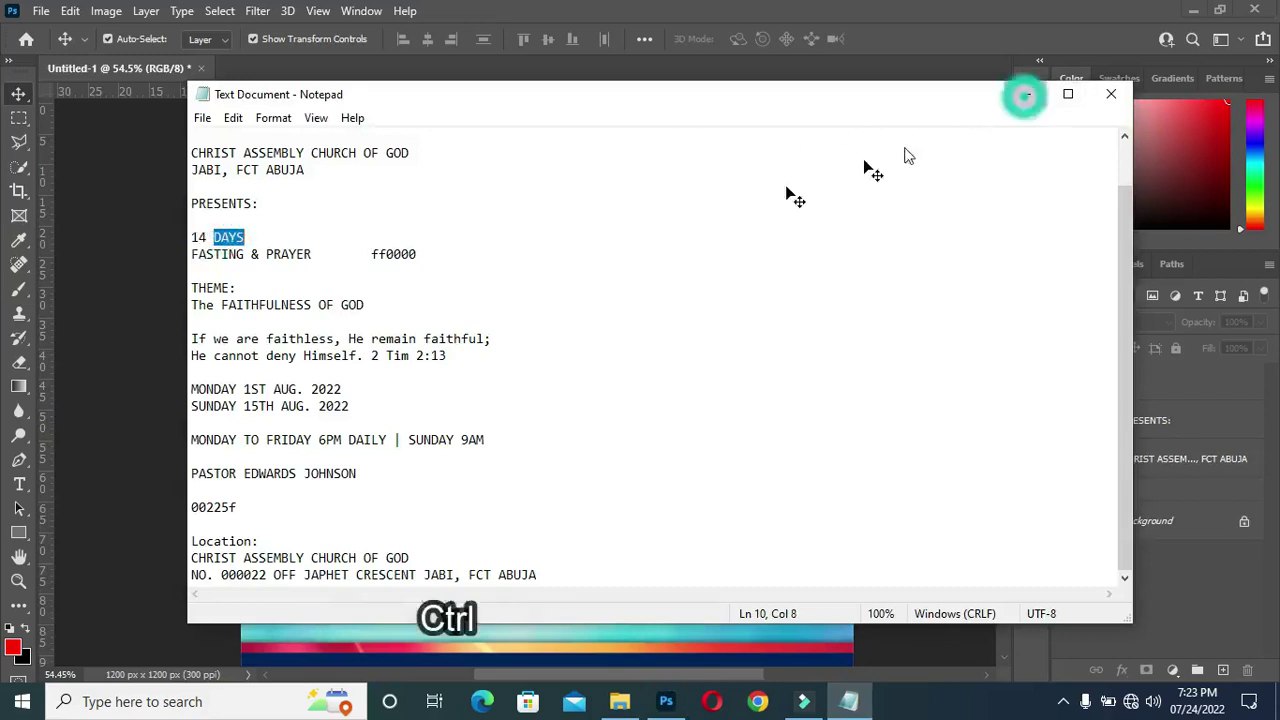
Add the copied word DAYS as white Lato Heavy 17 pt text and place it at the baseline just after the 14
{"action": "key", "text": "t"}
{"action": "left_click", "coordinate": [580, 264]}
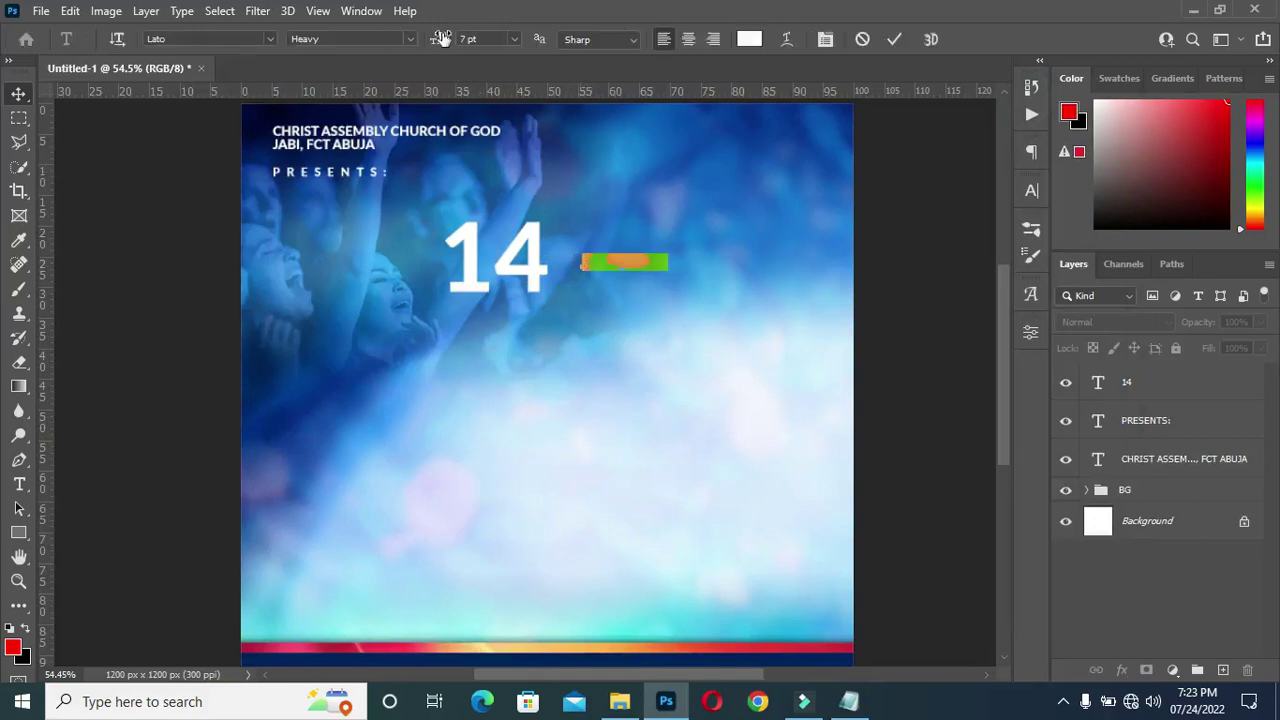
{"action": "left_click_drag", "start_coordinate": [441, 38], "coordinate": [445, 38]}
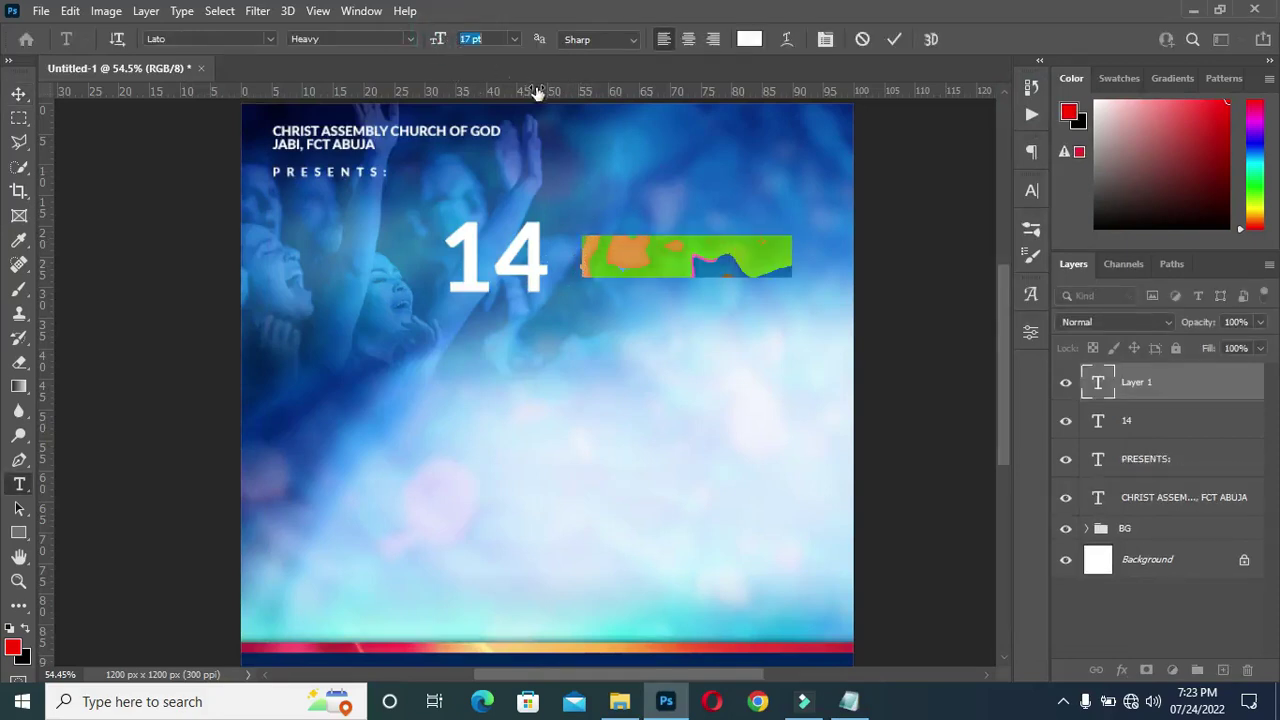
{"action": "key", "text": "ctrl+v"}
{"action": "left_click", "coordinate": [896, 39]}
{"action": "left_click", "coordinate": [20, 94]}
{"action": "left_click_drag", "start_coordinate": [636, 257], "coordinate": [597, 285]}
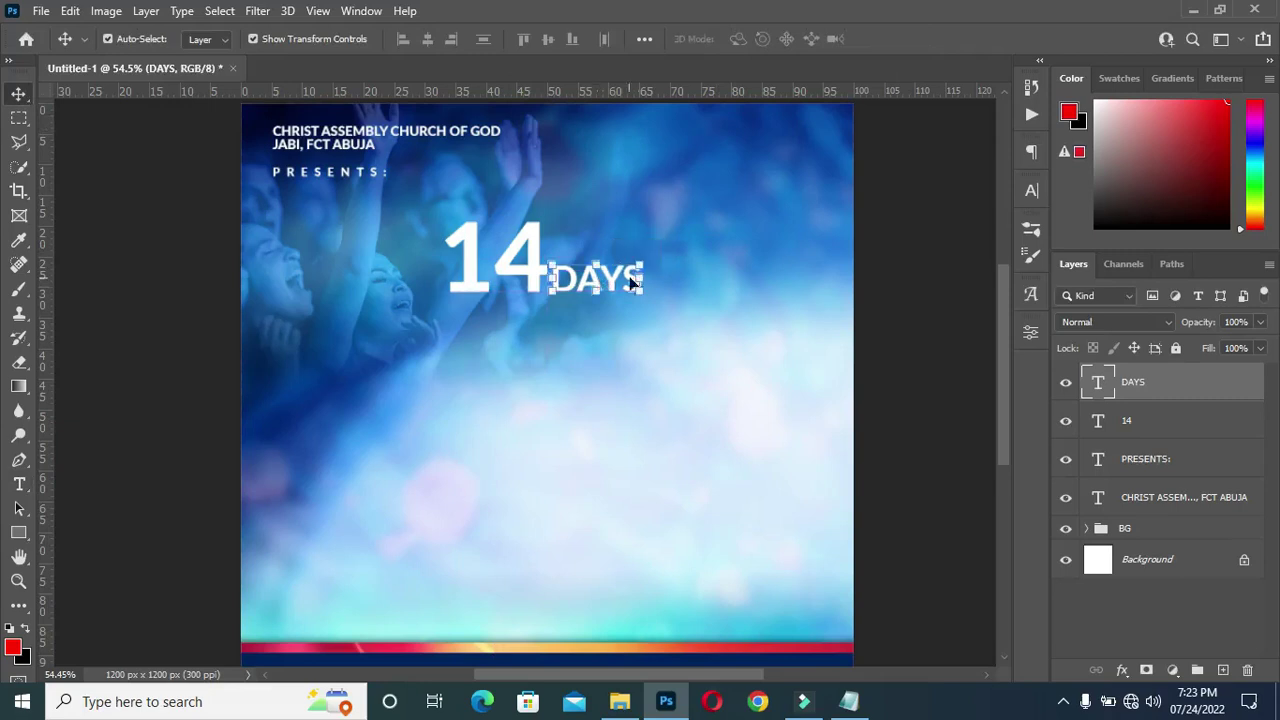
Tighten the letter tracking of the DAYS text to -60
{"action": "left_click", "coordinate": [1031, 192]}
{"action": "left_click", "coordinate": [955, 259]}
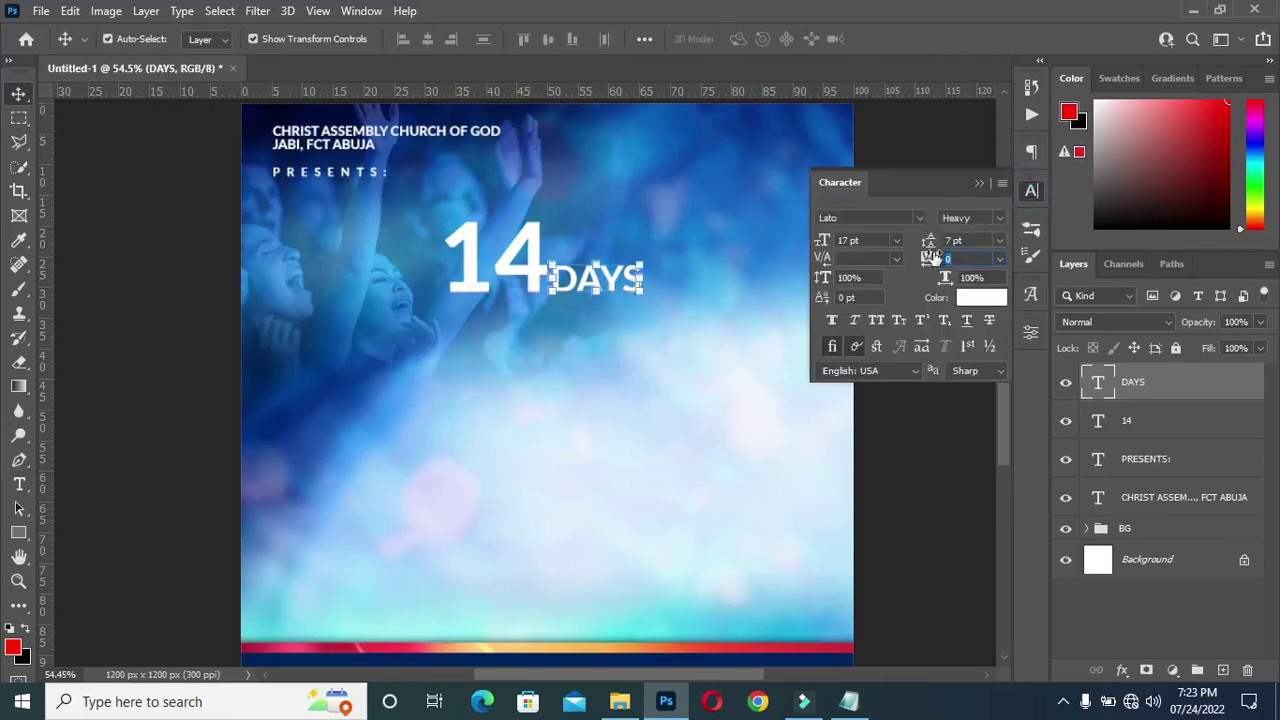
{"action": "type", "text": "-20"}
{"action": "key", "text": "Return"}
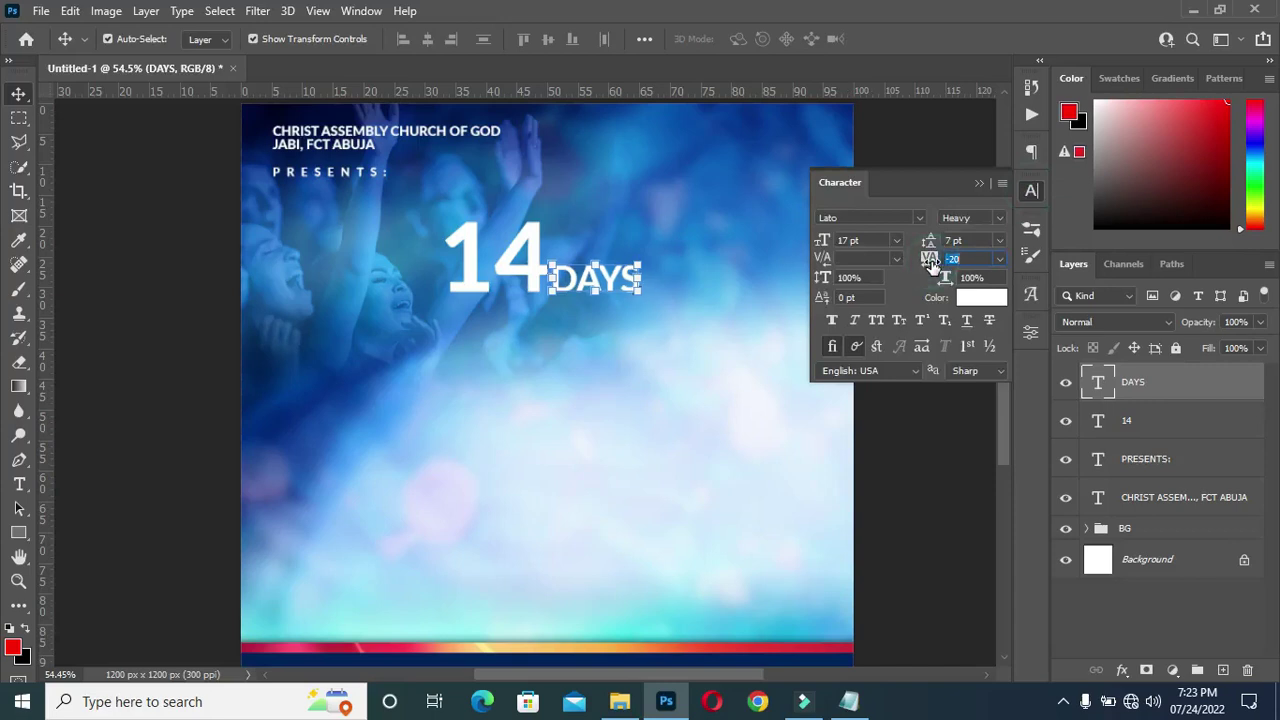
{"action": "key", "text": "Return"}
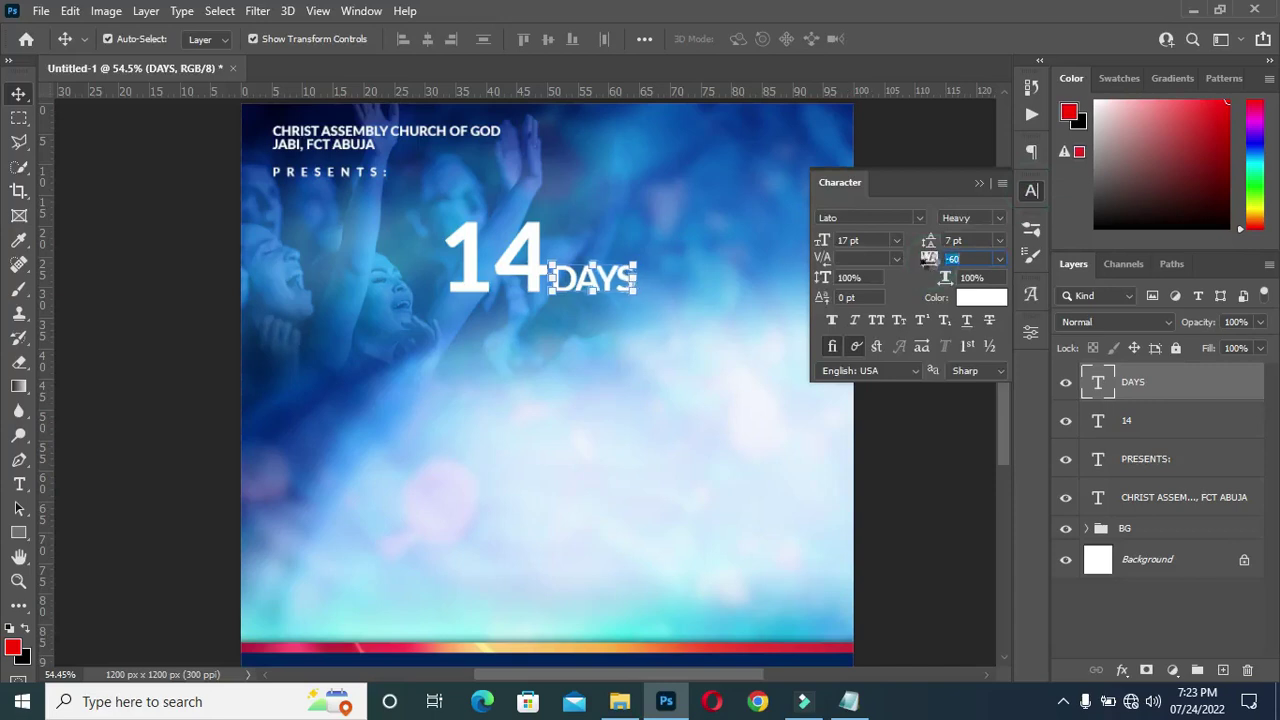
{"action": "left_click", "coordinate": [978, 186]}
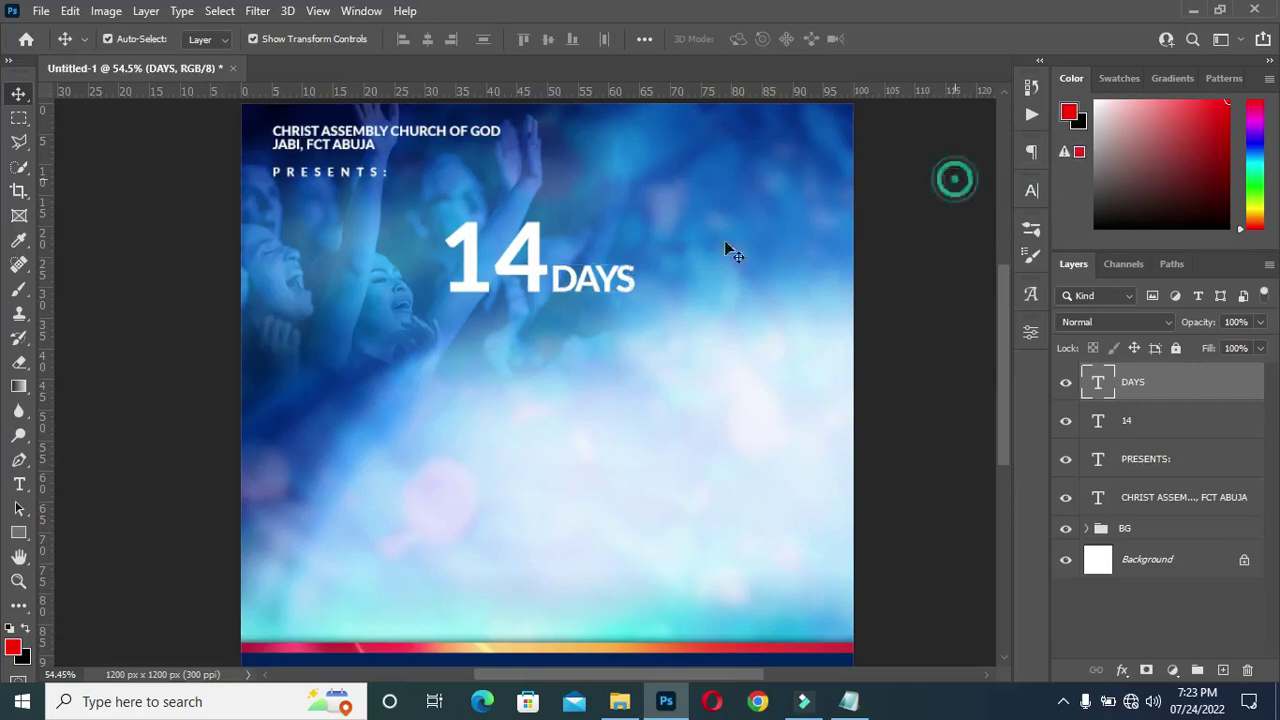
Group the DAYS and 14 text layers together
{"action": "scroll", "coordinate": [512, 288], "scroll_direction": "down", "scroll_amount": 2}
{"action": "scroll", "coordinate": [538, 293], "scroll_direction": "down", "scroll_amount": 1}
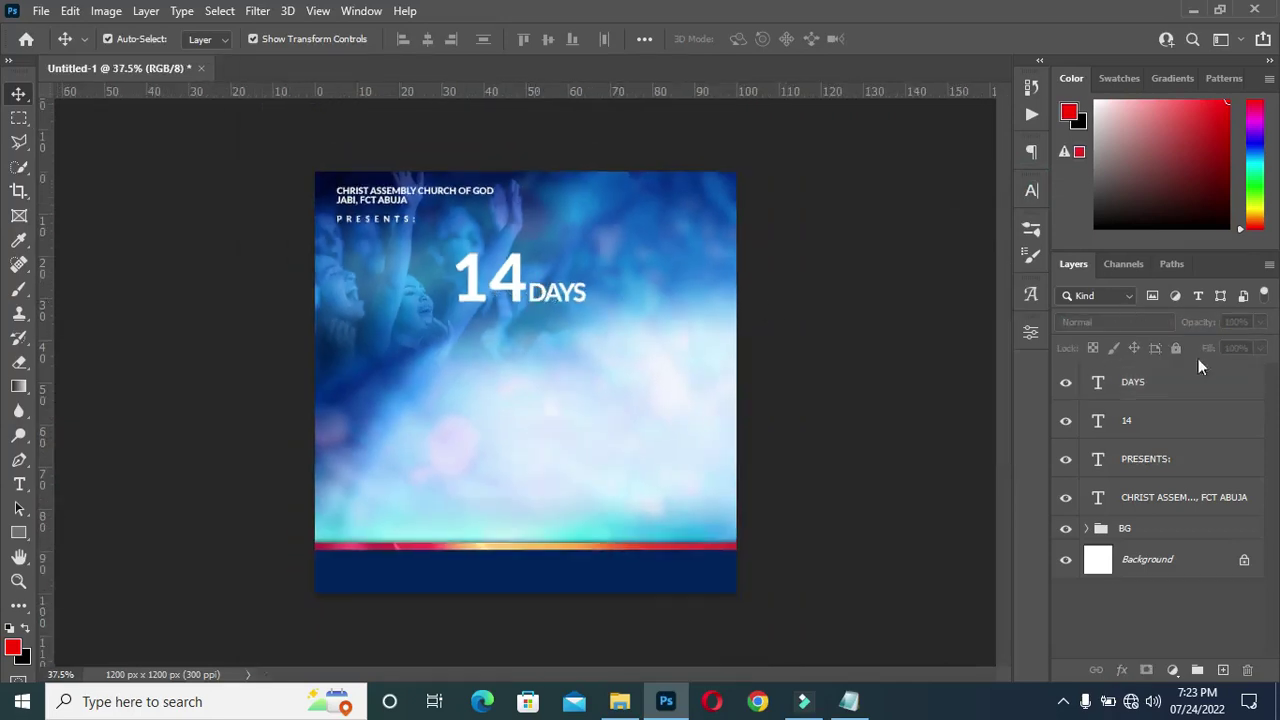
{"action": "left_click", "coordinate": [1163, 384]}
{"action": "left_click", "coordinate": [1158, 421], "text": "shift"}
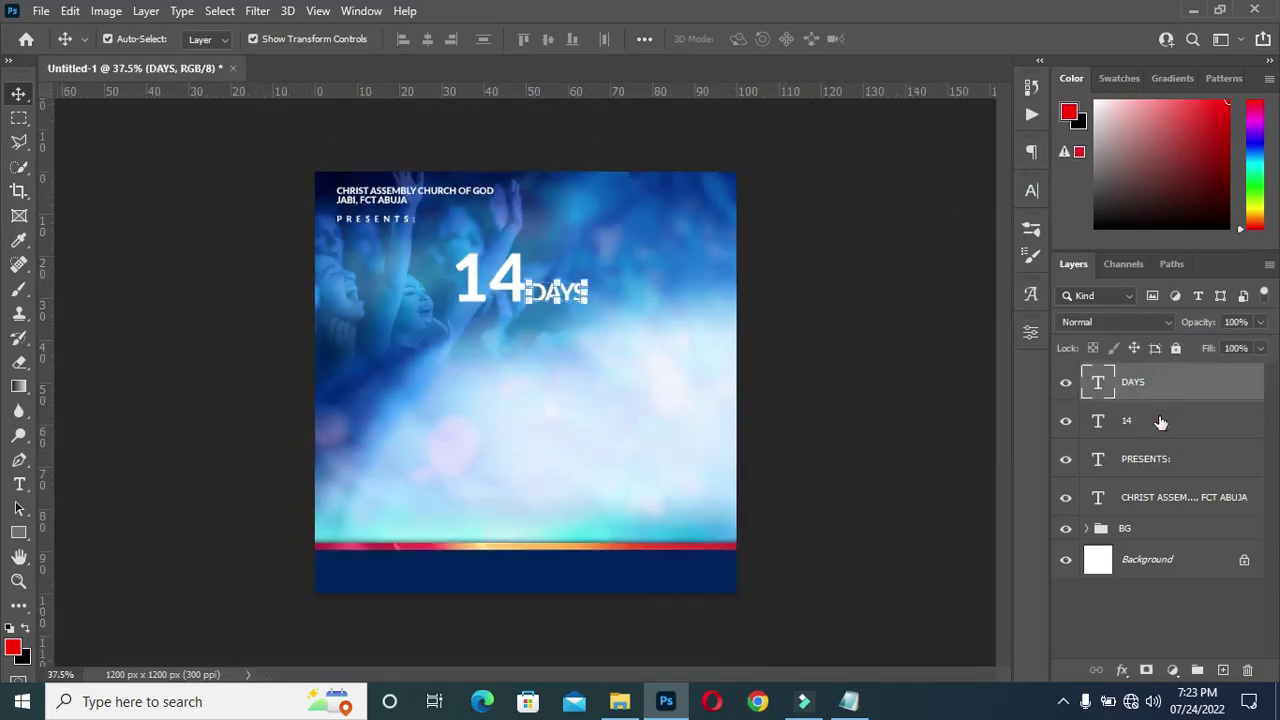
{"action": "key", "text": "ctrl+g"}
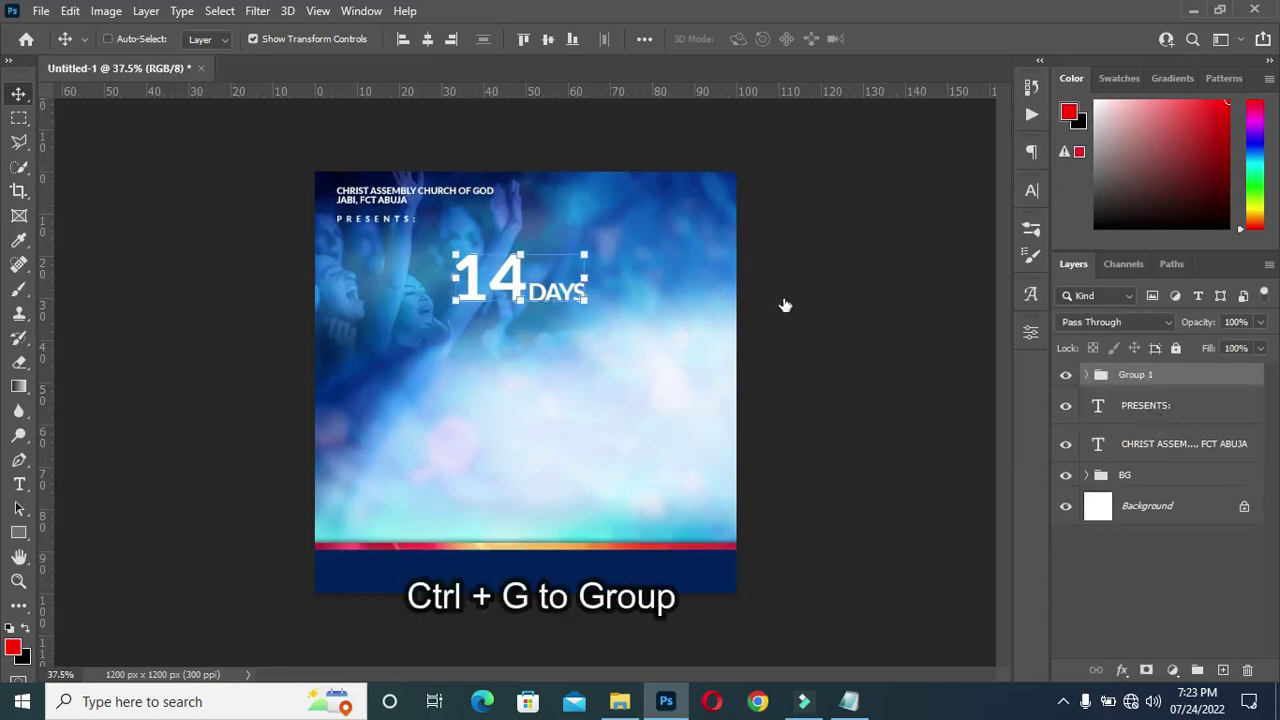
Centre the 14 DAYS group horizontally on the whole canvas and clear the selection
{"action": "key", "text": "ctrl"}
{"action": "left_click", "coordinate": [228, 12]}
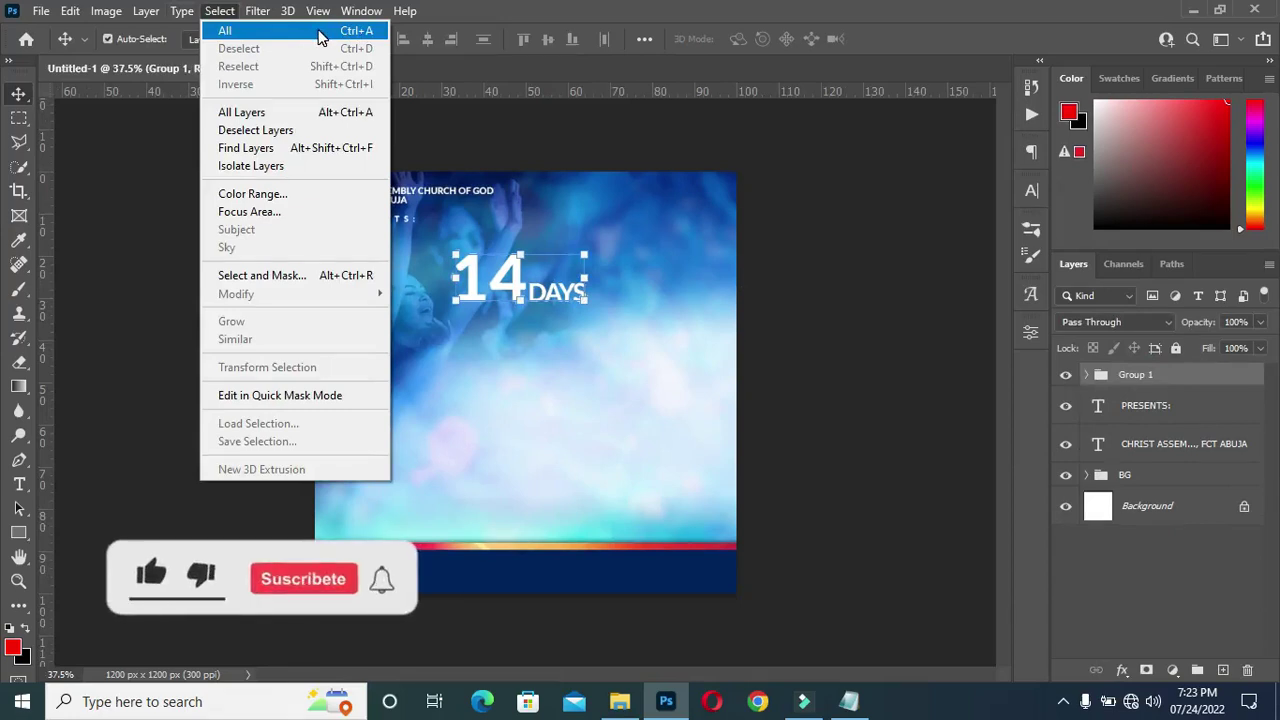
{"action": "left_click", "coordinate": [312, 33]}
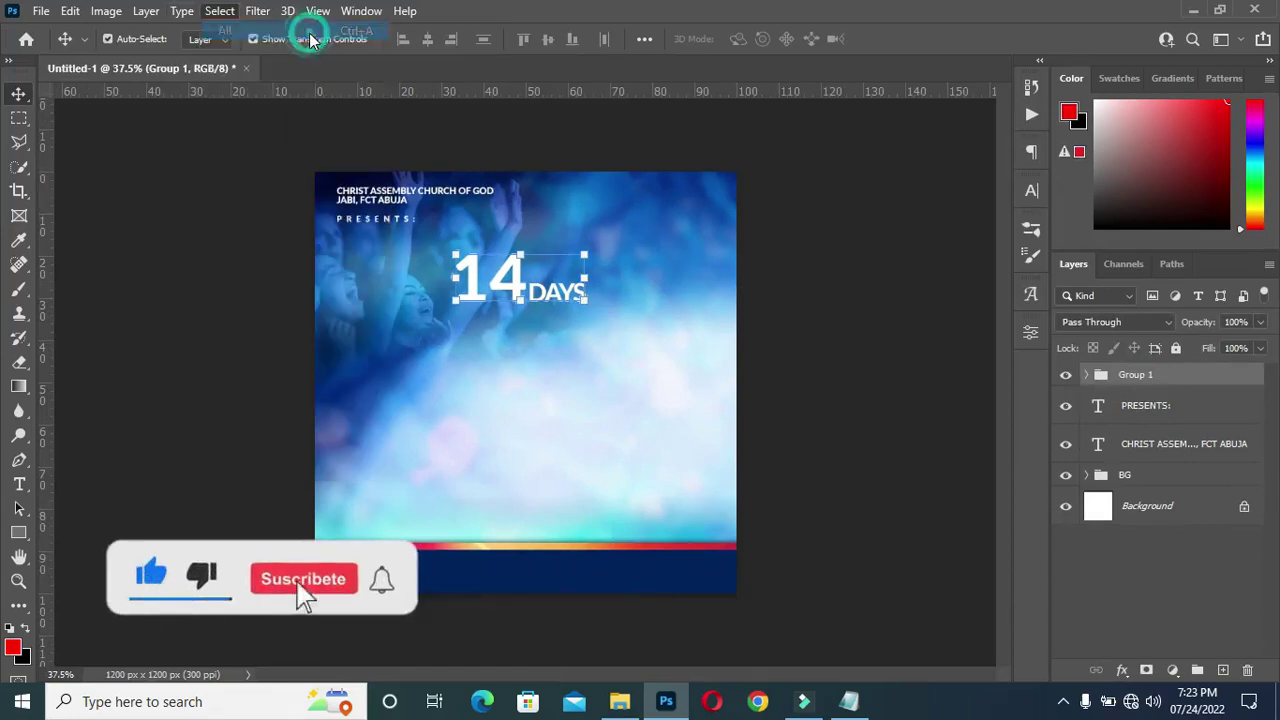
{"action": "left_click", "coordinate": [427, 38]}
{"action": "scroll", "coordinate": [584, 205], "scroll_direction": "up", "scroll_amount": 3}
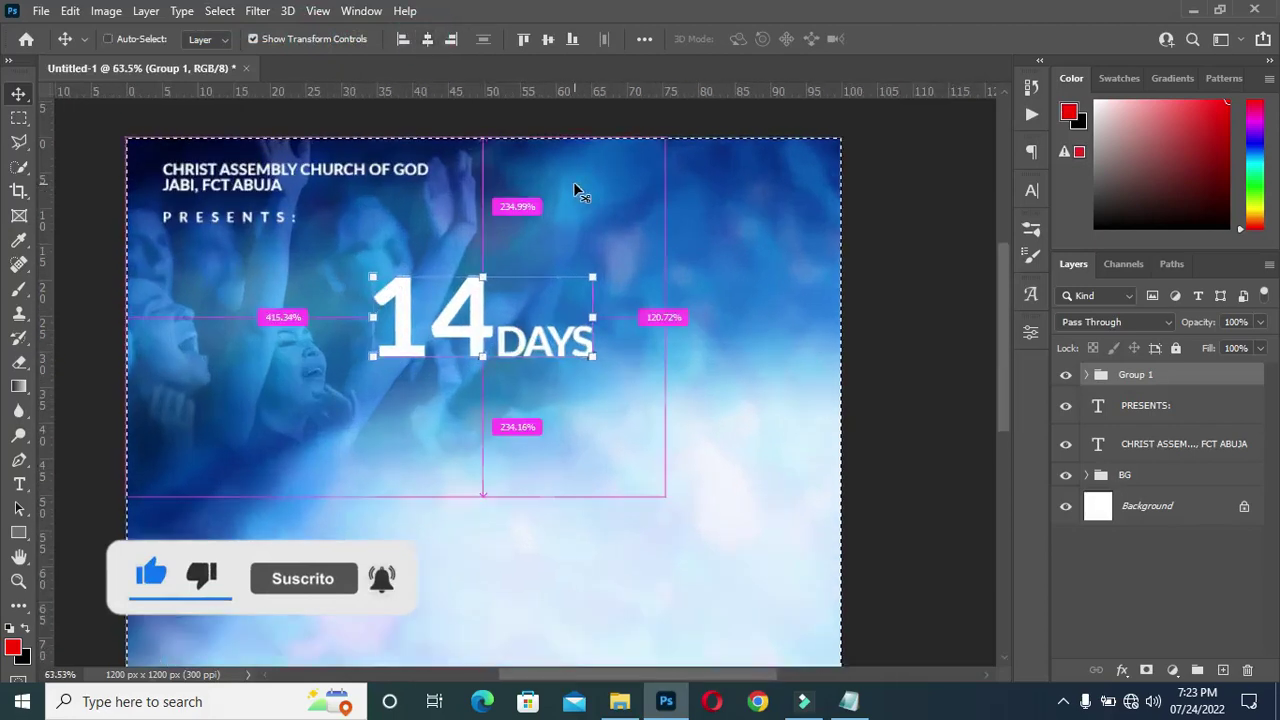
{"action": "left_click", "coordinate": [218, 11]}
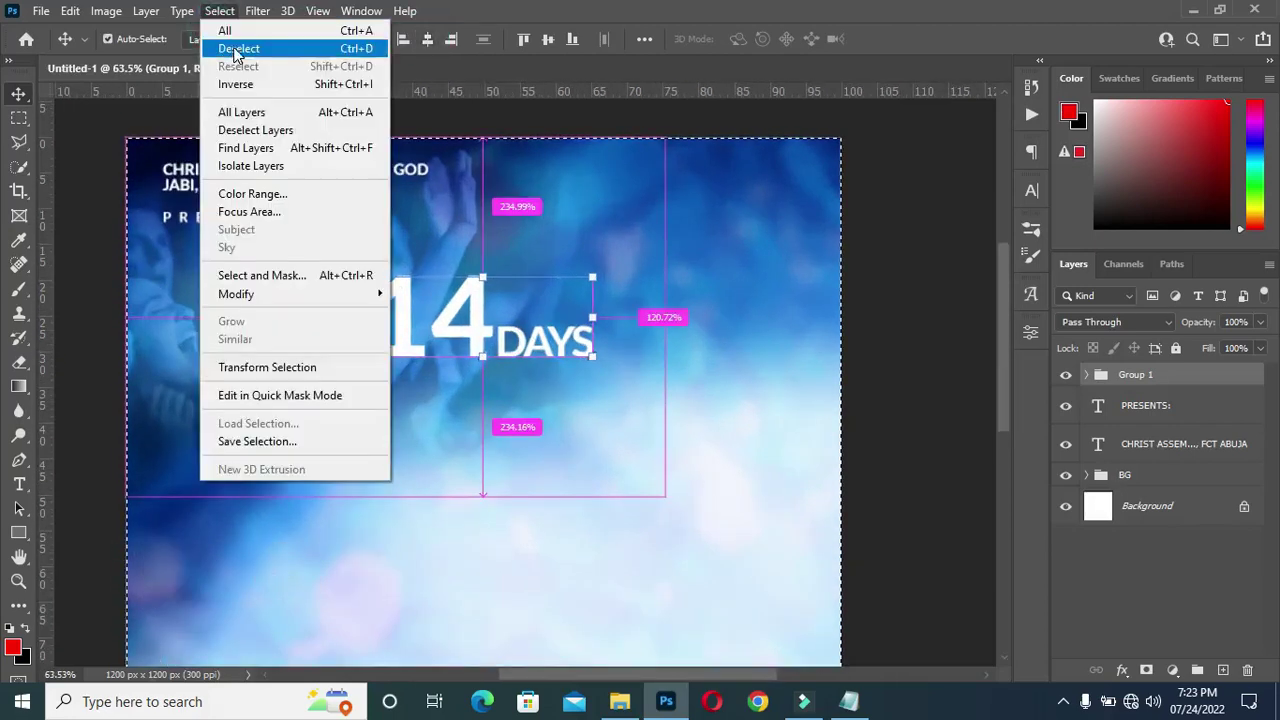
{"action": "left_click", "coordinate": [300, 50]}
{"action": "key", "text": "ctrl+0"}
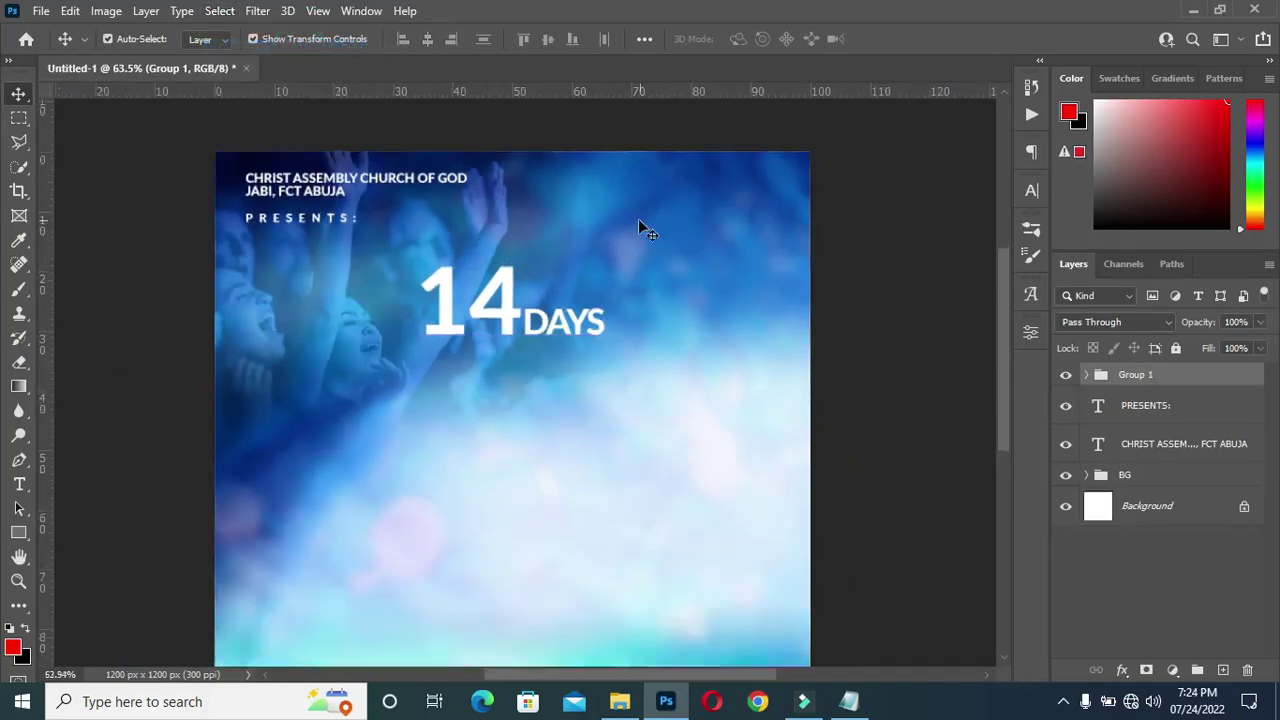
Set the letter tracking of the 14 text to -40
{"action": "left_click", "coordinate": [514, 268]}
{"action": "left_click", "coordinate": [1031, 190]}
{"action": "left_click_drag", "start_coordinate": [929, 258], "coordinate": [927, 258]}
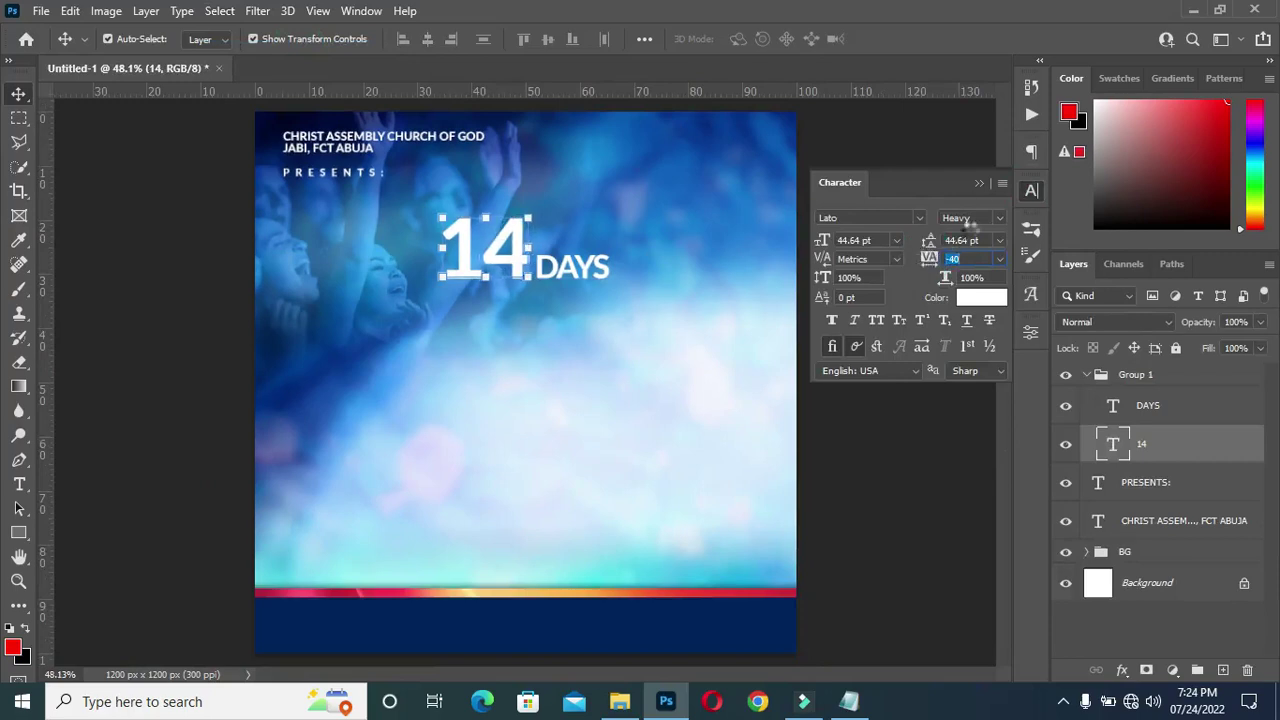
{"action": "left_click", "coordinate": [979, 184]}
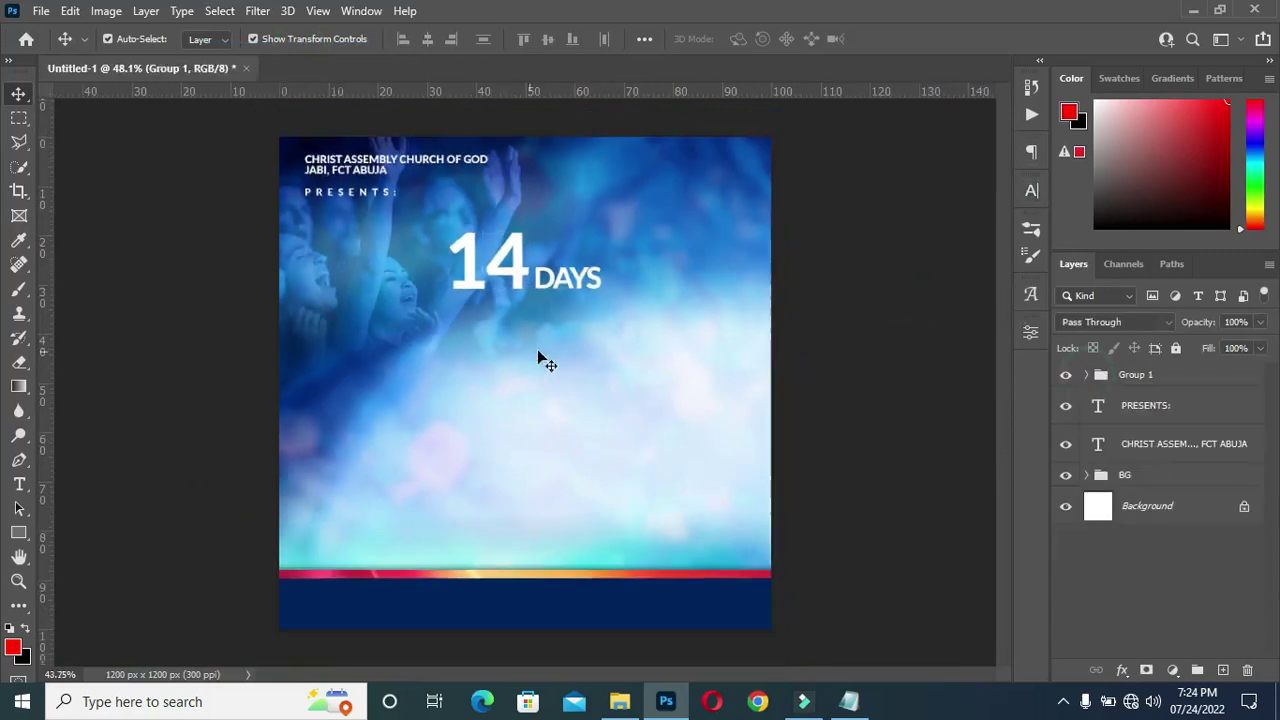
Scale the 14 DAYS group down to about 76% in proportion
{"action": "left_click", "coordinate": [1120, 375]}
{"action": "key", "text": "ctrl+t"}
{"action": "mouse_move", "coordinate": [525, 291]}
{"action": "left_mouse_down"}
{"action": "mouse_move", "coordinate": [523, 272]}
{"action": "mouse_move", "coordinate": [525, 285]}
{"action": "left_mouse_up"}
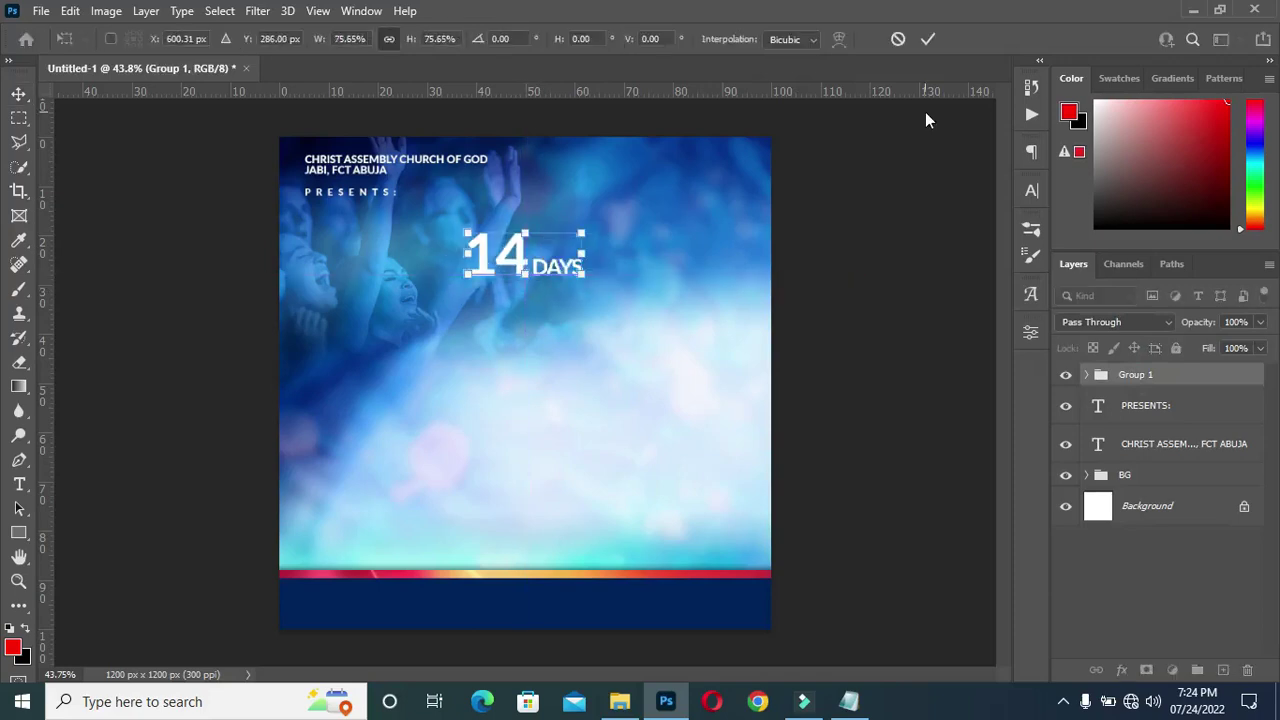
{"action": "scroll", "coordinate": [515, 150], "scroll_direction": "up", "scroll_amount": 2}
{"action": "key", "text": "Return"}
Copy the line "FASTING & PRAYER" from the Notepad document and return to Photoshop
{"action": "left_click", "coordinate": [848, 701]}
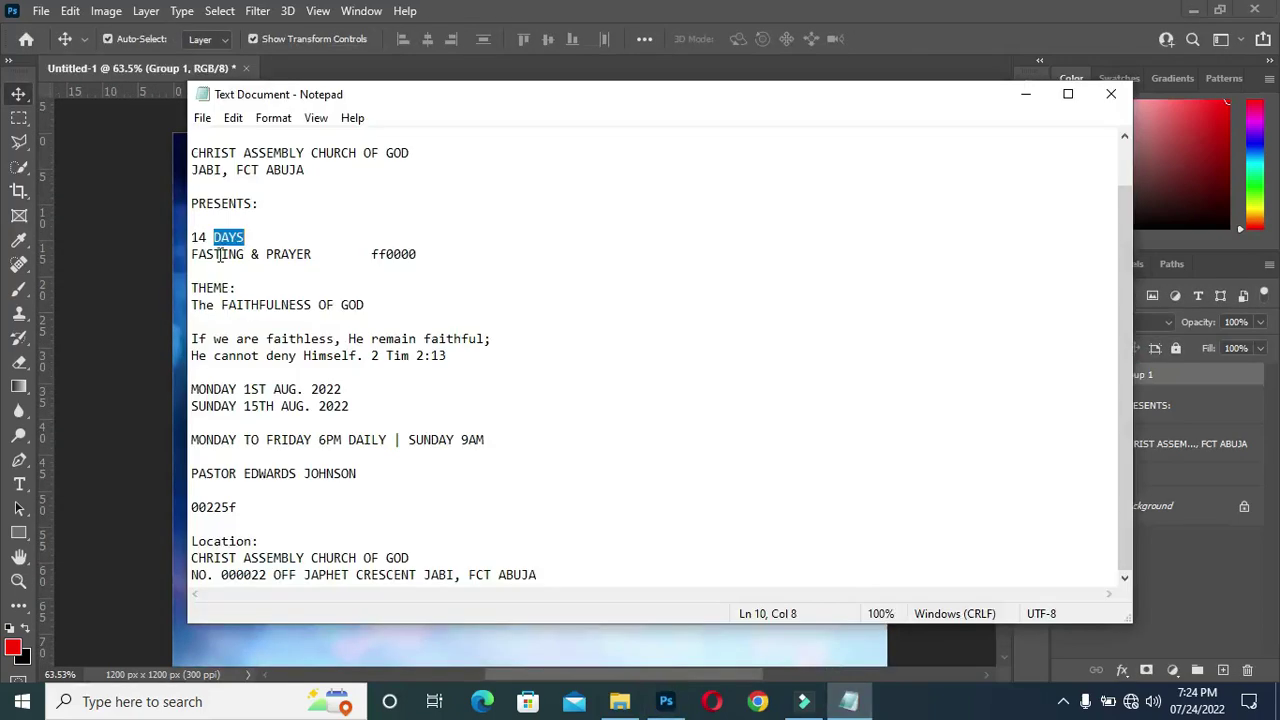
{"action": "left_click_drag", "start_coordinate": [193, 255], "coordinate": [321, 256]}
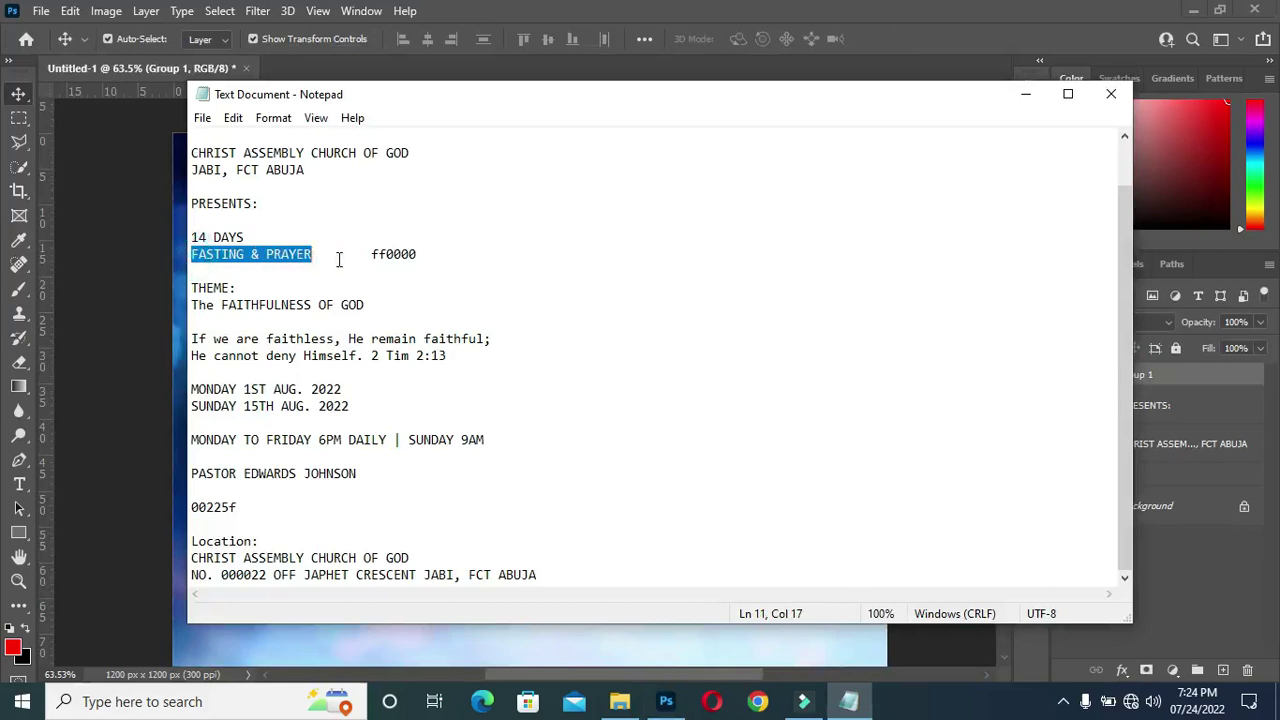
{"action": "key", "text": "ctrl+c"}
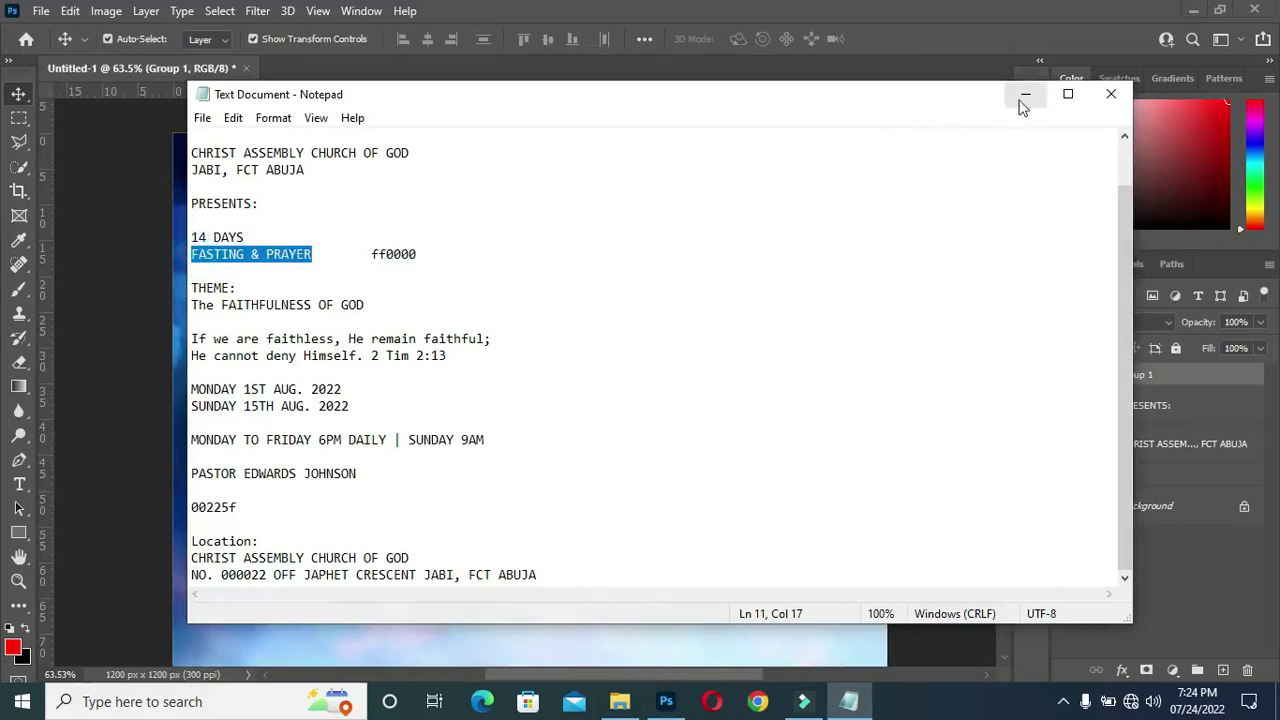
{"action": "left_click", "coordinate": [1024, 95]}
Add FASTING & PRAYER as white Lato Heavy 7 pt text below the 14 DAYS group
{"action": "key", "text": "t"}
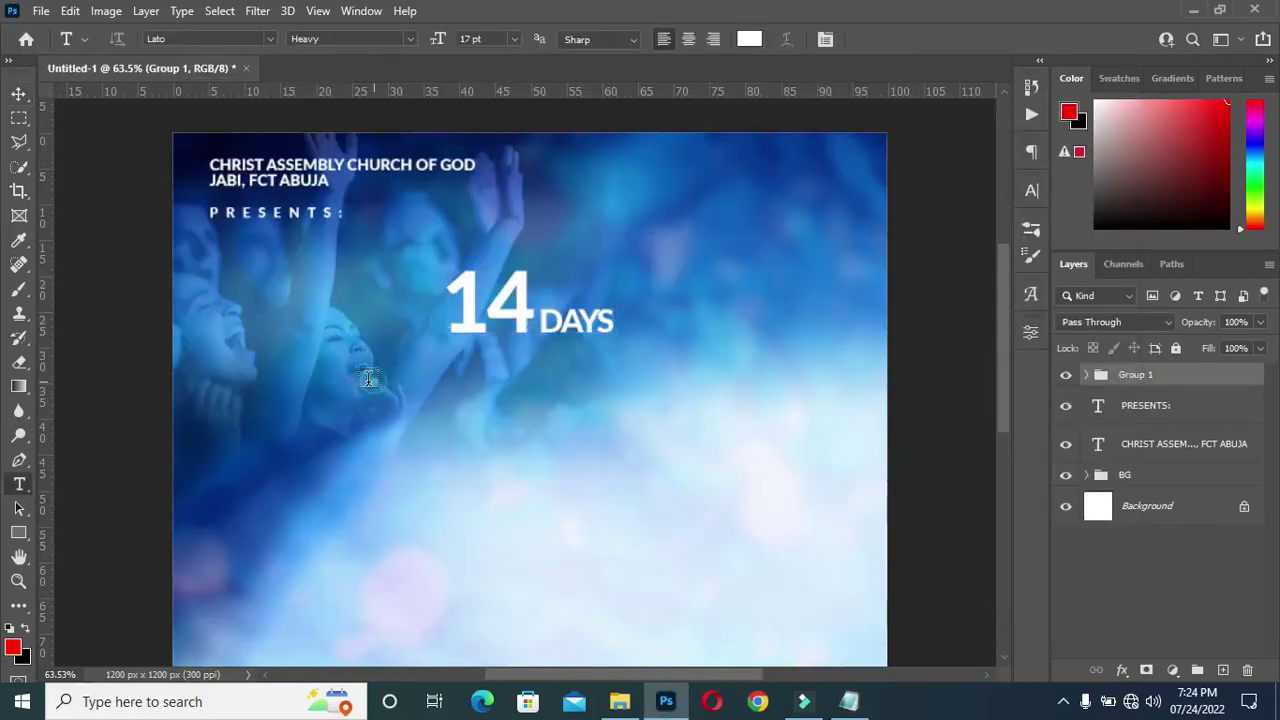
{"action": "left_click", "coordinate": [366, 378]}
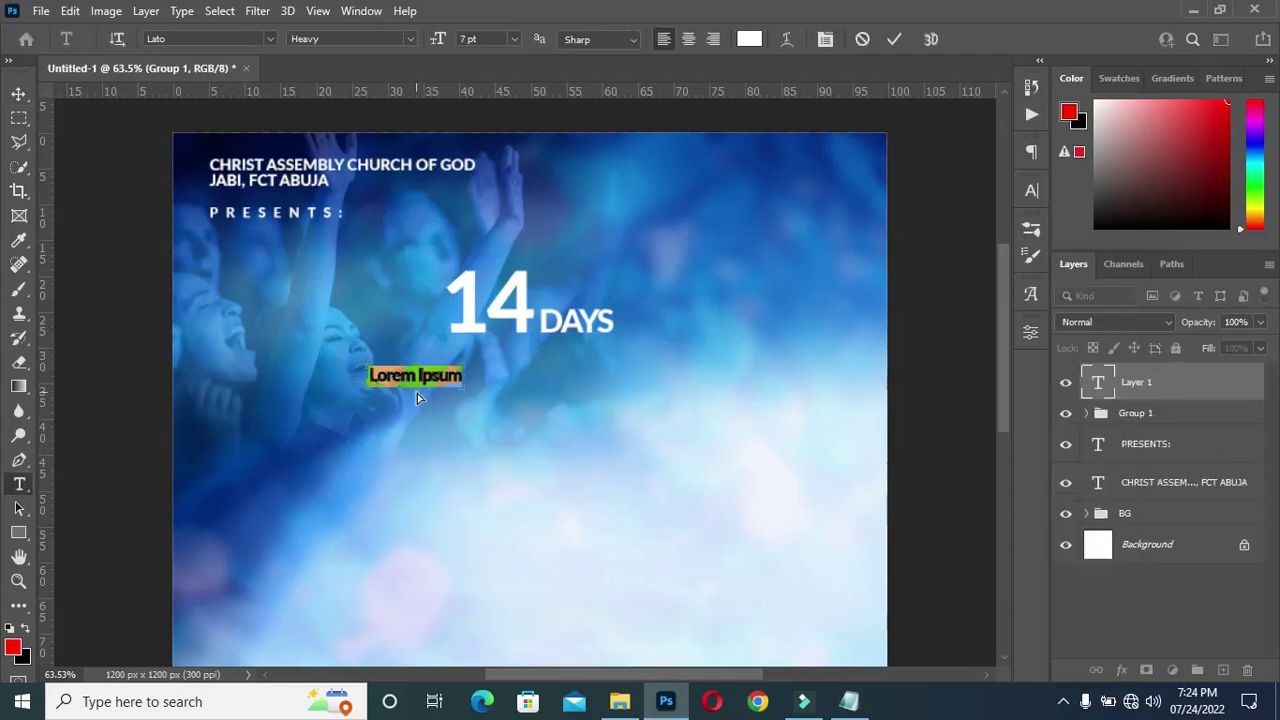
{"action": "key", "text": "ctrl+v"}
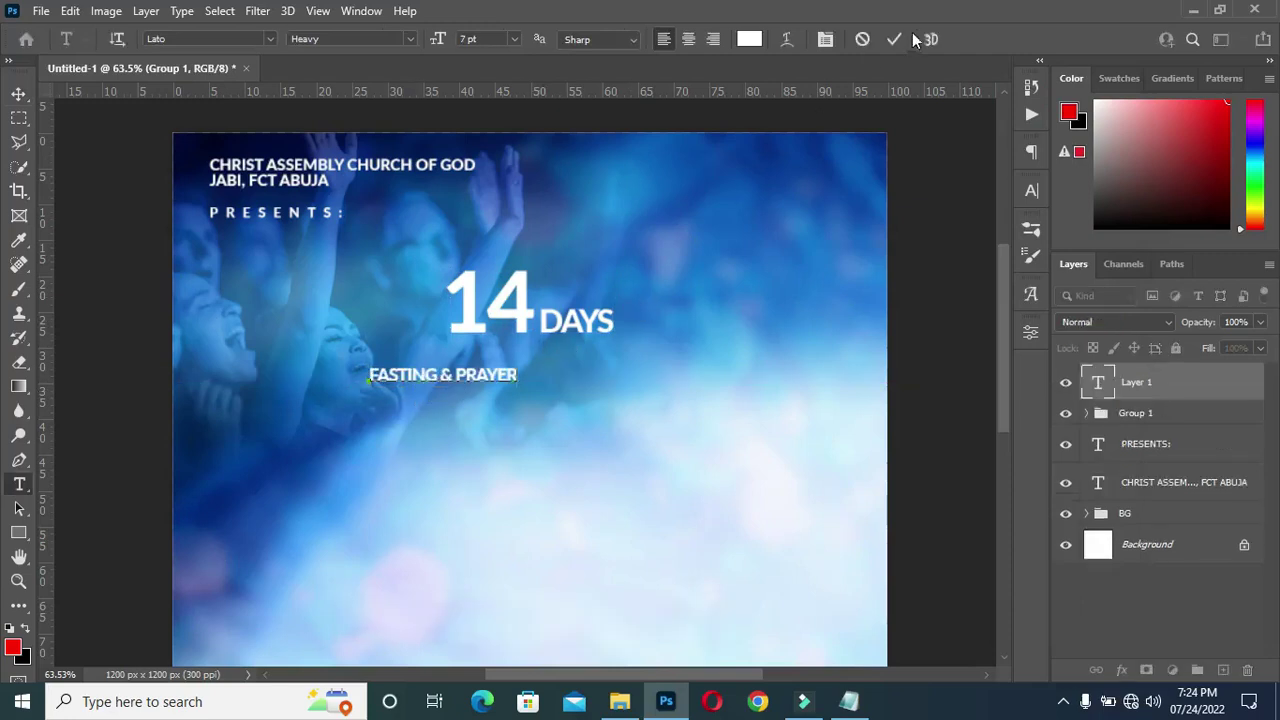
{"action": "left_click", "coordinate": [894, 39]}
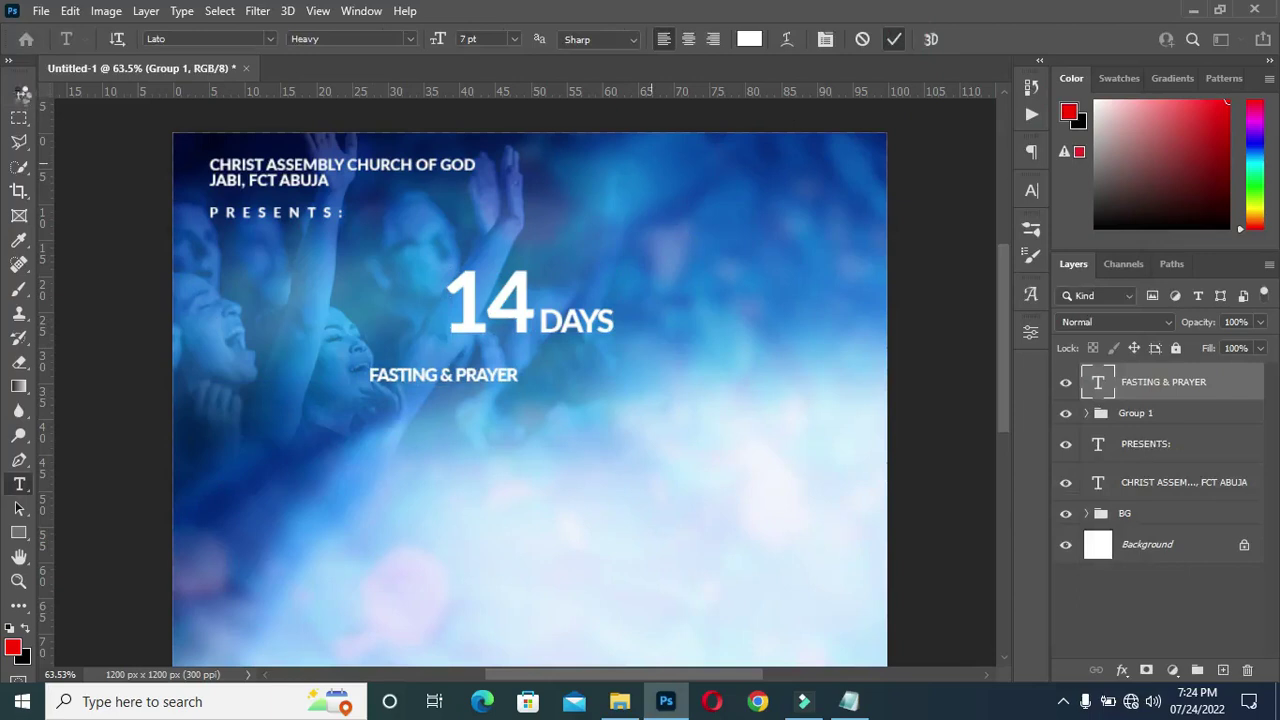
Copy the colour code ff0000 from Notepad and apply it to the FASTING & PRAYER text in Photoshop
{"action": "left_click", "coordinate": [848, 701]}
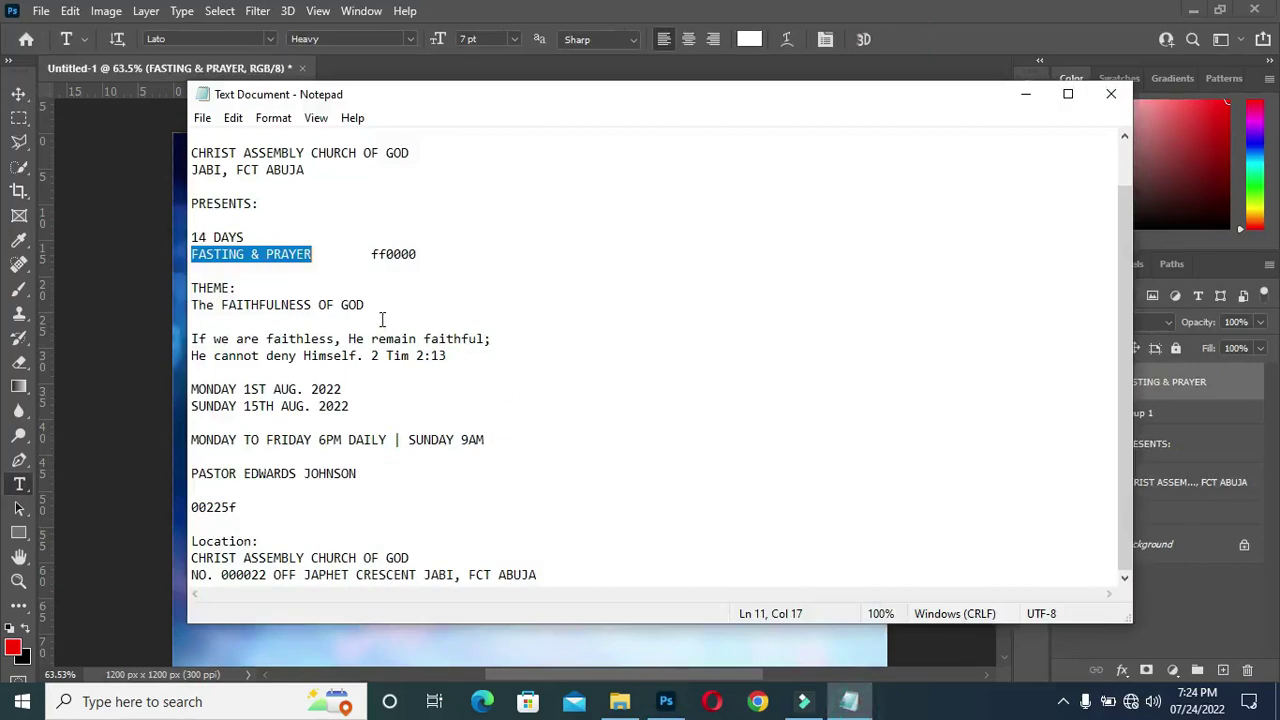
{"action": "left_click_drag", "start_coordinate": [372, 254], "coordinate": [457, 257]}
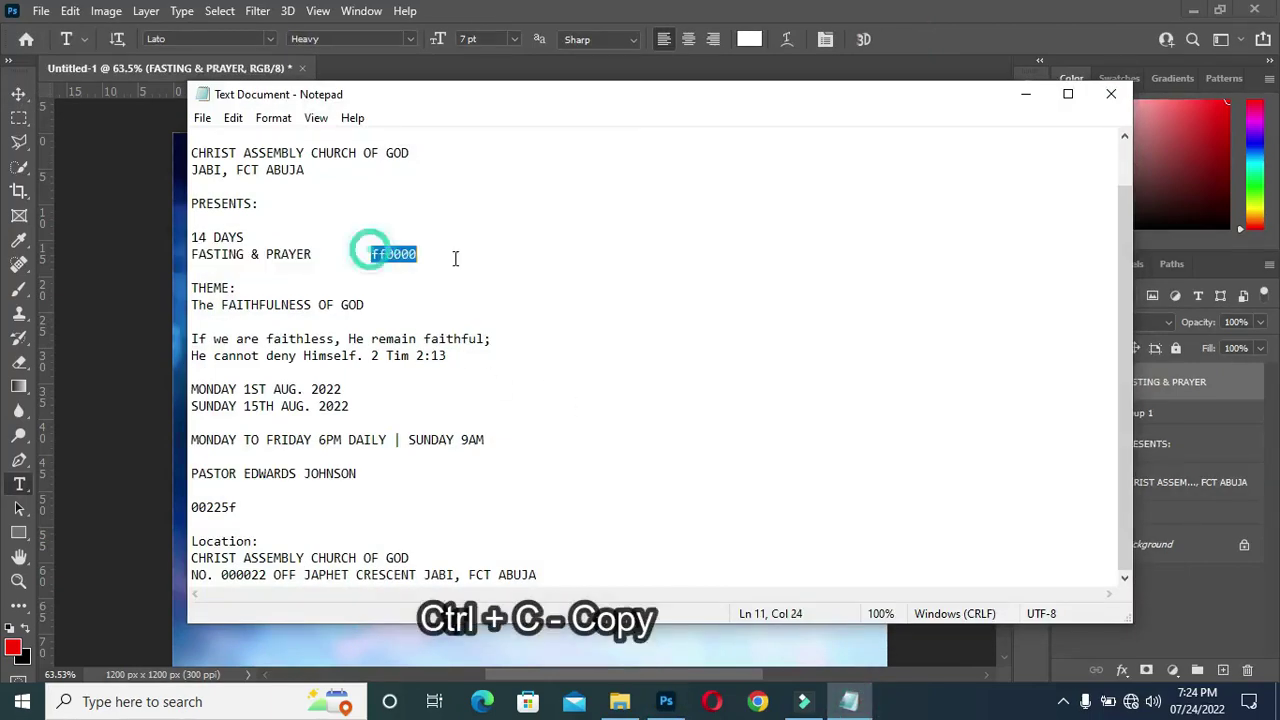
{"action": "left_click", "coordinate": [1024, 93]}
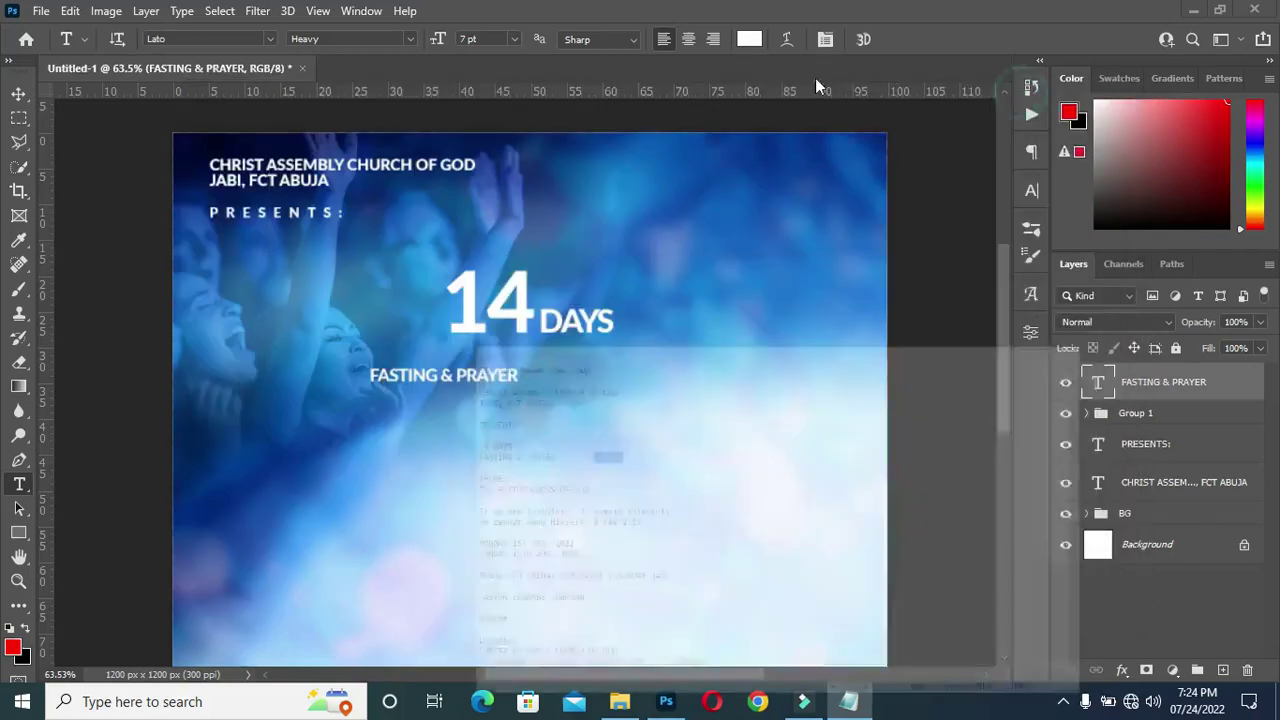
{"action": "left_click", "coordinate": [750, 40]}
{"action": "key", "text": "ctrl+v"}
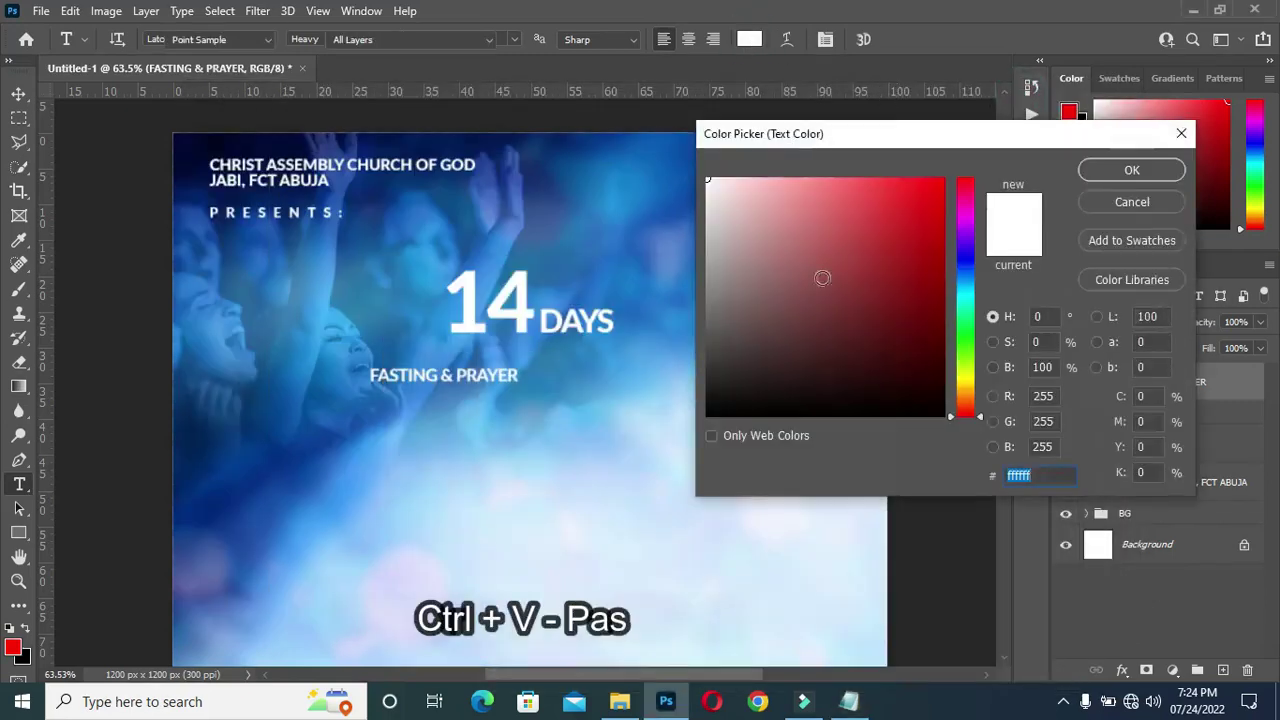
{"action": "left_click", "coordinate": [1133, 171]}
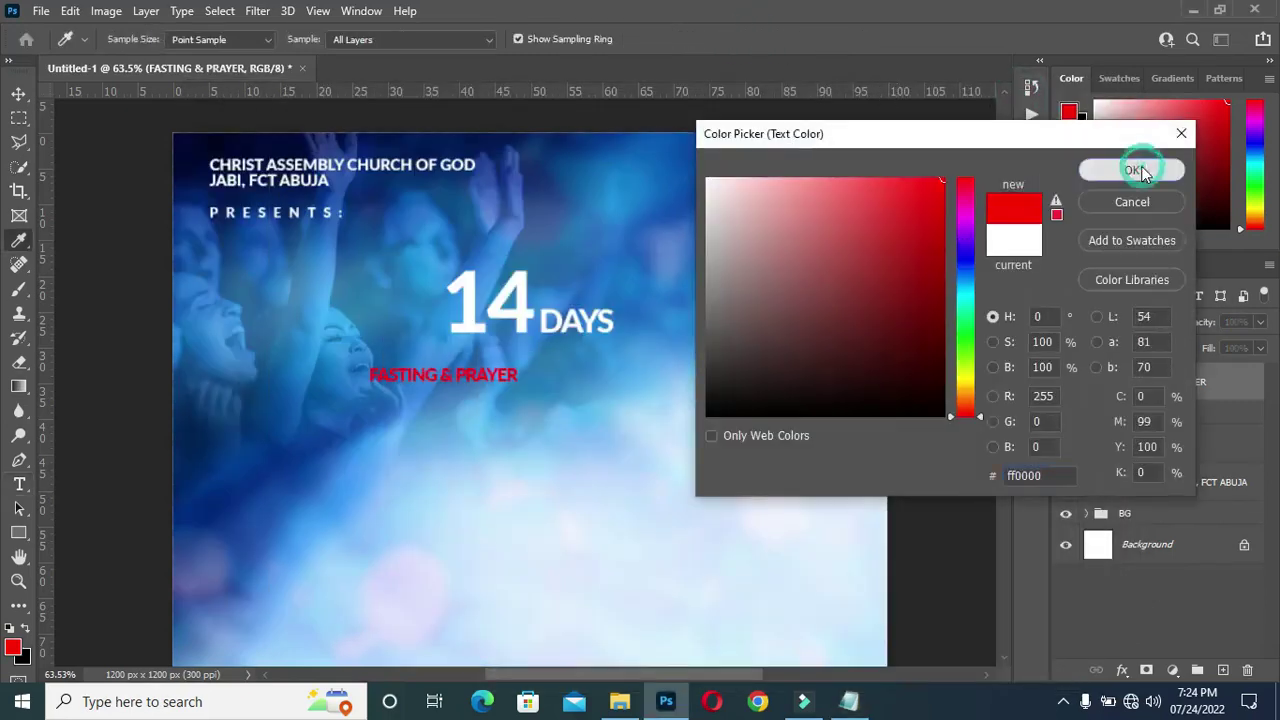
Enlarge the FASTING & PRAYER text proportionally to about 231%
{"action": "left_click", "coordinate": [21, 93]}
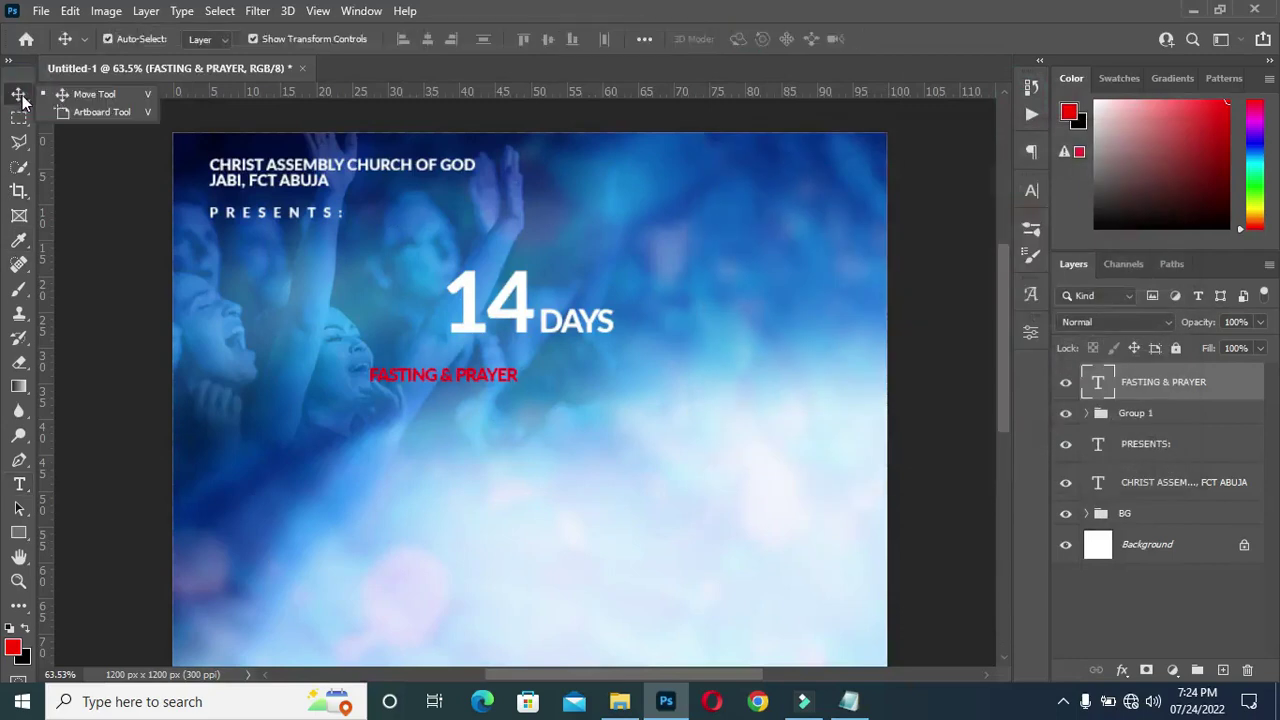
{"action": "left_click_drag", "start_coordinate": [517, 379], "coordinate": [718, 437]}
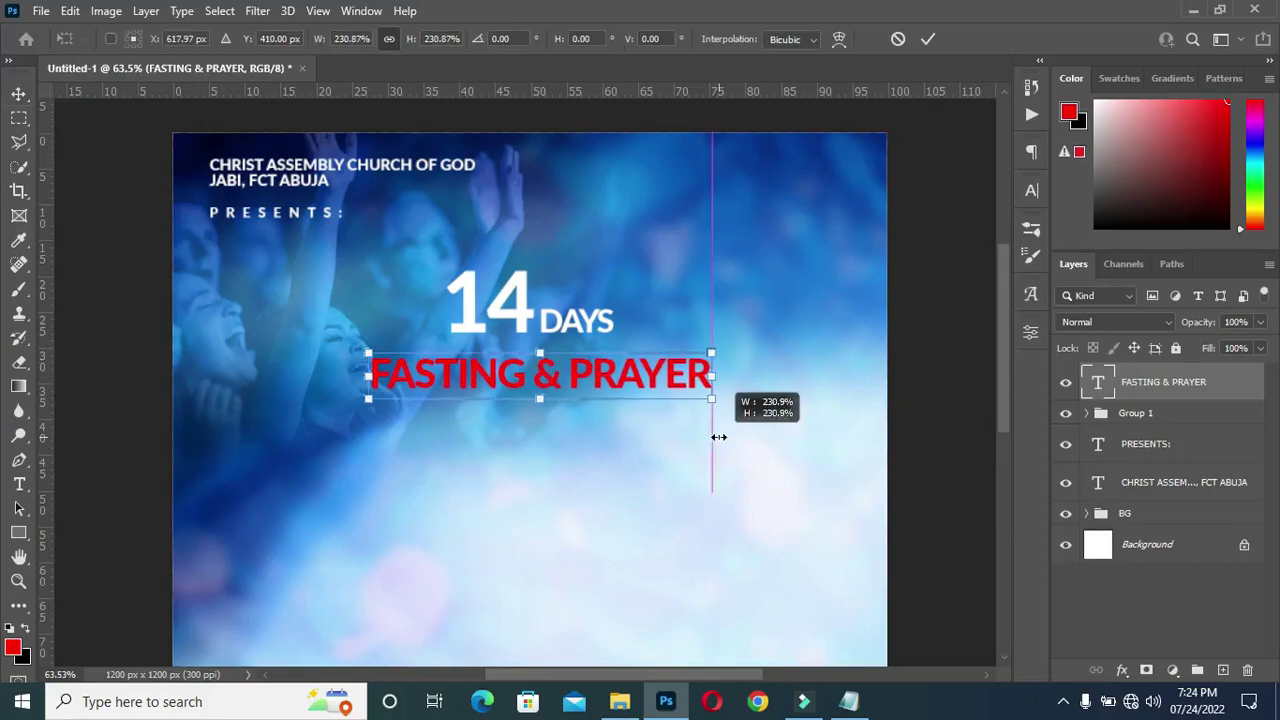
{"action": "left_click", "coordinate": [928, 38]}
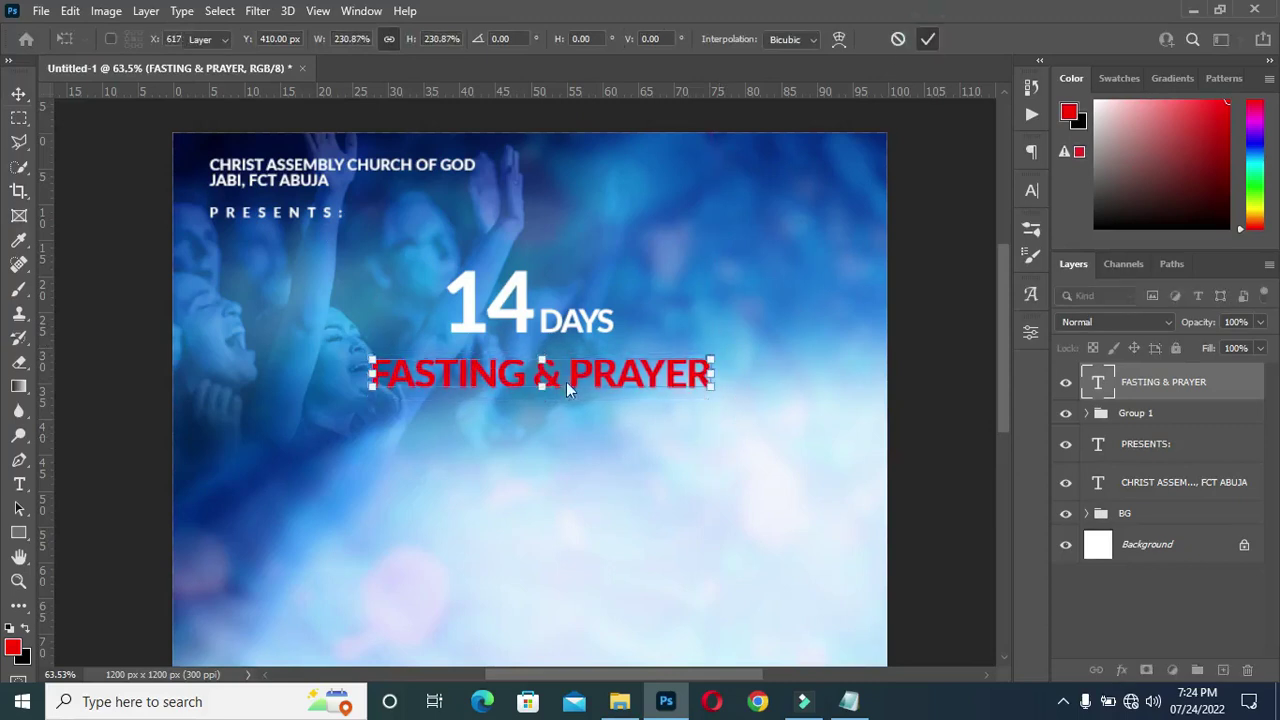
Move the FASTING & PRAYER text up and slightly left, directly beneath 14 DAYS, and deselect it
{"action": "mouse_move", "coordinate": [549, 381]}
{"action": "left_mouse_down"}
{"action": "mouse_move", "coordinate": [551, 356]}
{"action": "mouse_move", "coordinate": [537, 360]}
{"action": "left_mouse_up"}
{"action": "key", "text": "Up"}
{"action": "key", "text": "Up"}
{"action": "key", "text": "Up"}
{"action": "key", "text": "Up"}
{"action": "left_click", "coordinate": [903, 380]}
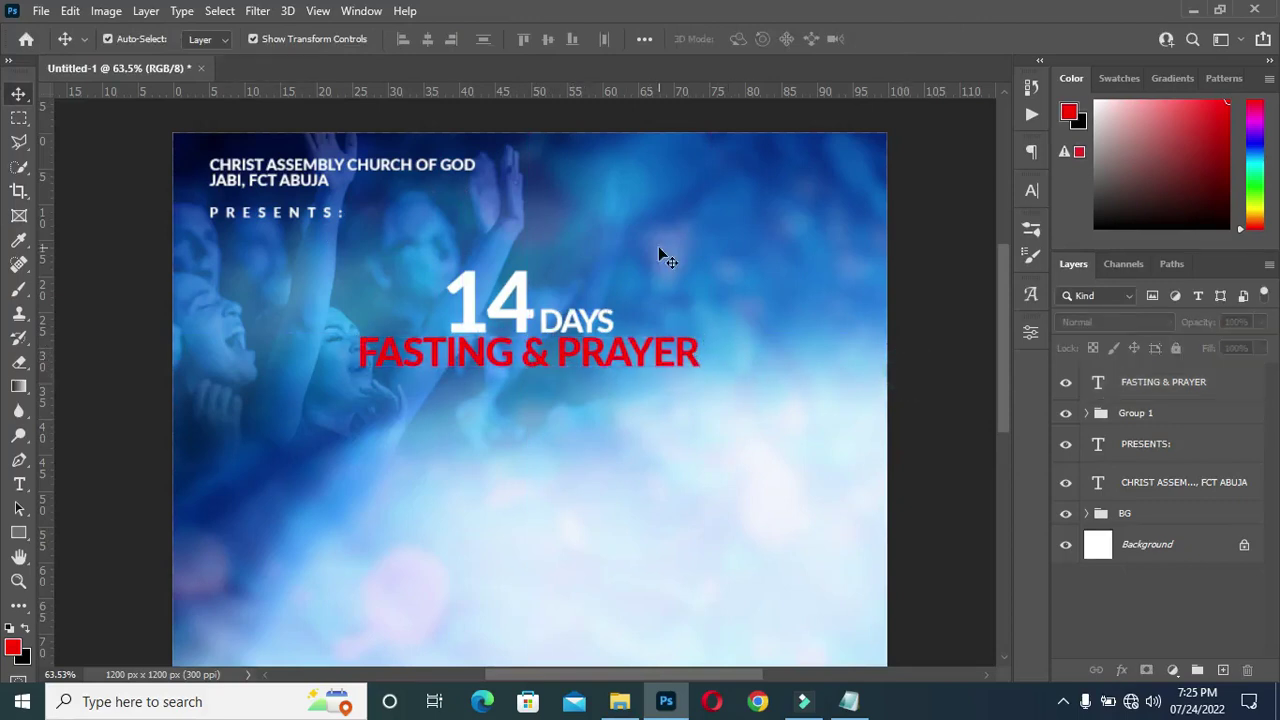
Center the FASTING & PRAYER text horizontally on the canvas, then clear the selection
{"action": "key", "text": "ctrl+a"}
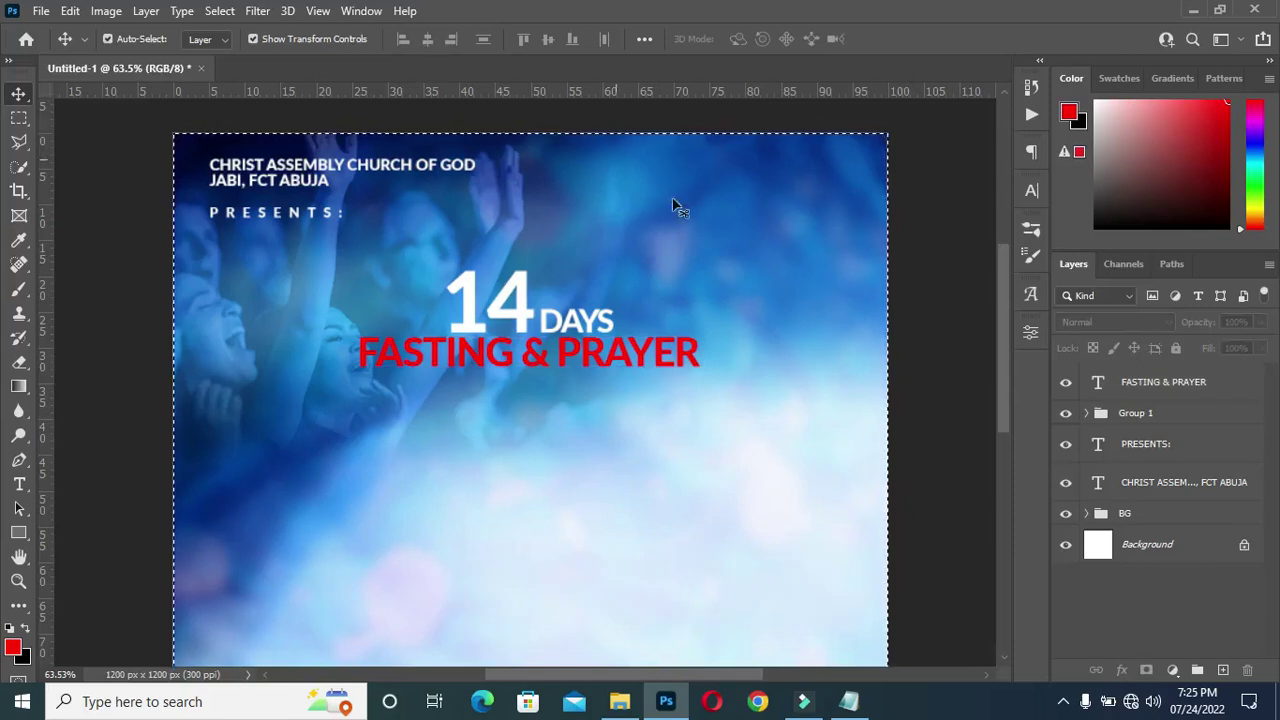
{"action": "left_click", "coordinate": [1113, 388]}
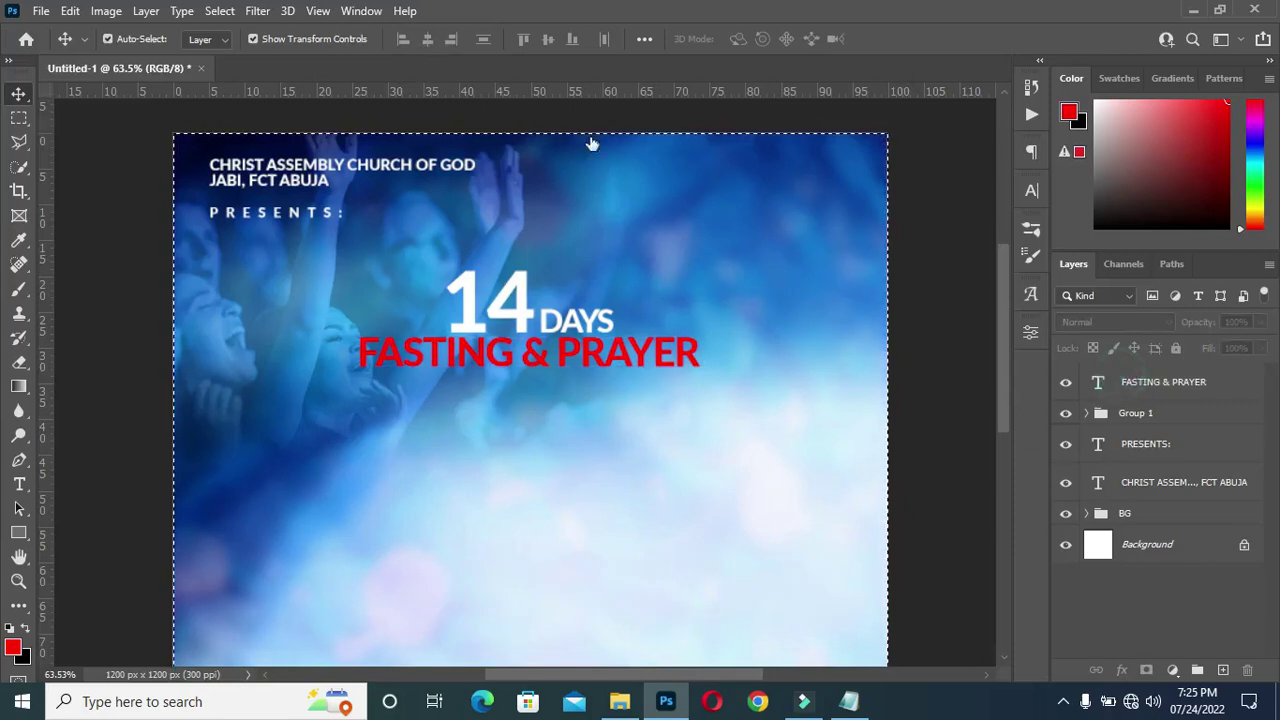
{"action": "left_click", "coordinate": [427, 40]}
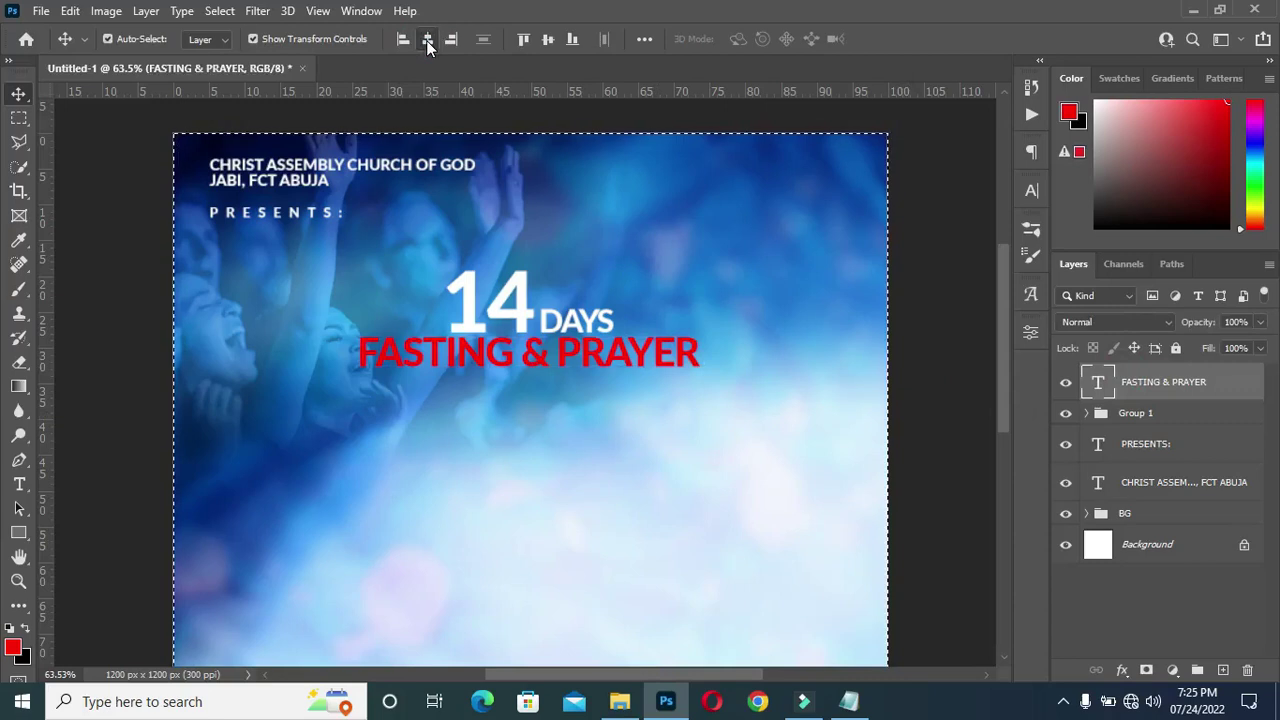
{"action": "key", "text": "ctrl"}
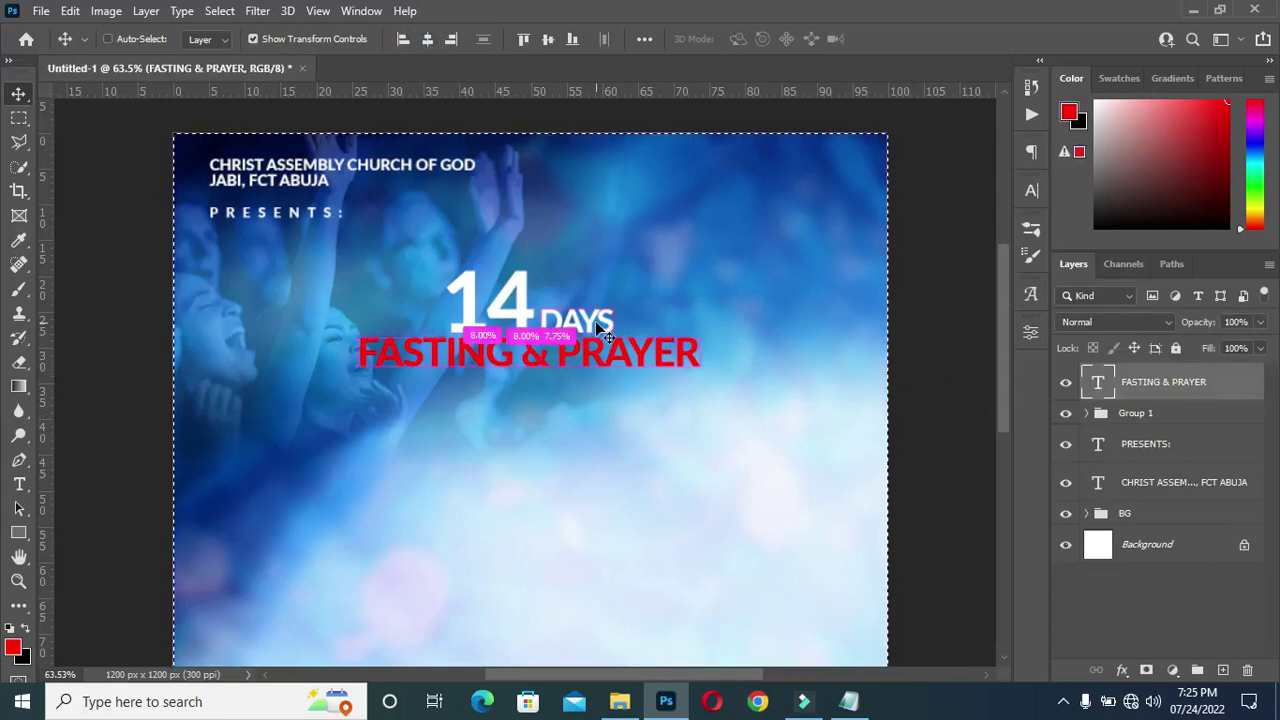
{"action": "left_click", "coordinate": [914, 340]}
Add a white outside stroke of 4 px at 100% opacity to the FASTING & PRAYER text
{"action": "left_click", "coordinate": [588, 351]}
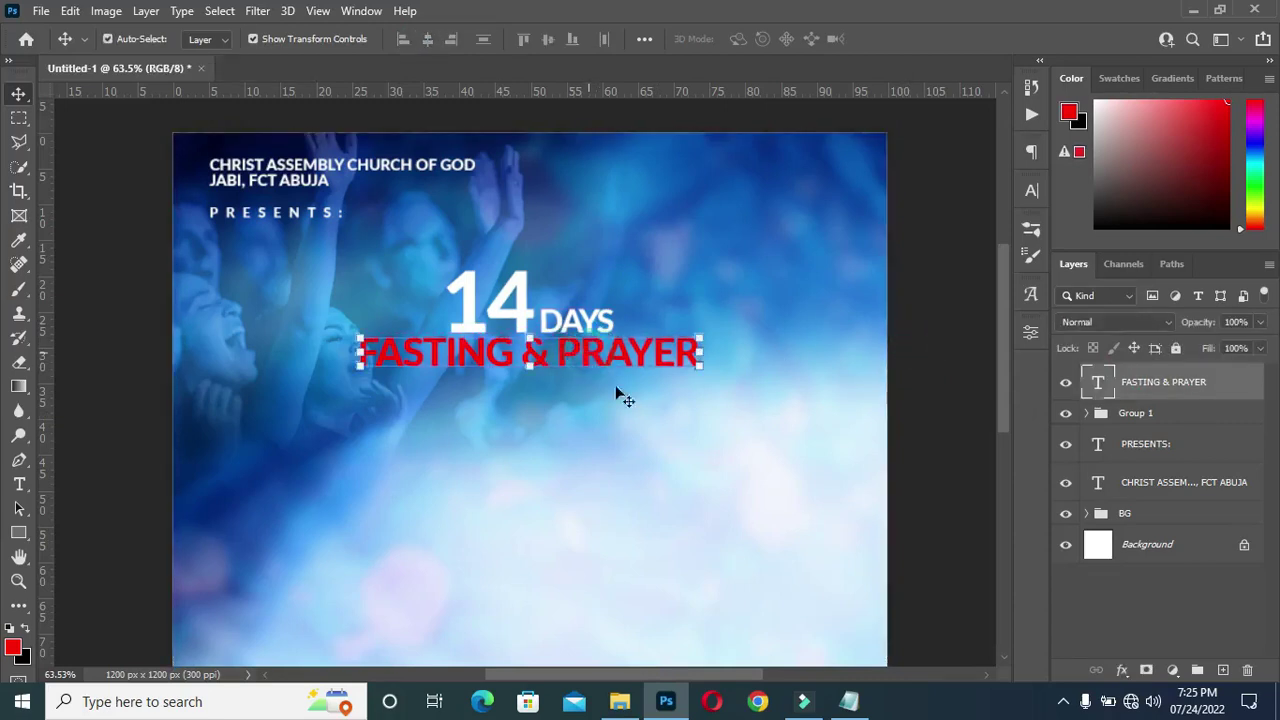
{"action": "left_click", "coordinate": [1124, 674]}
{"action": "left_click", "coordinate": [1142, 529]}
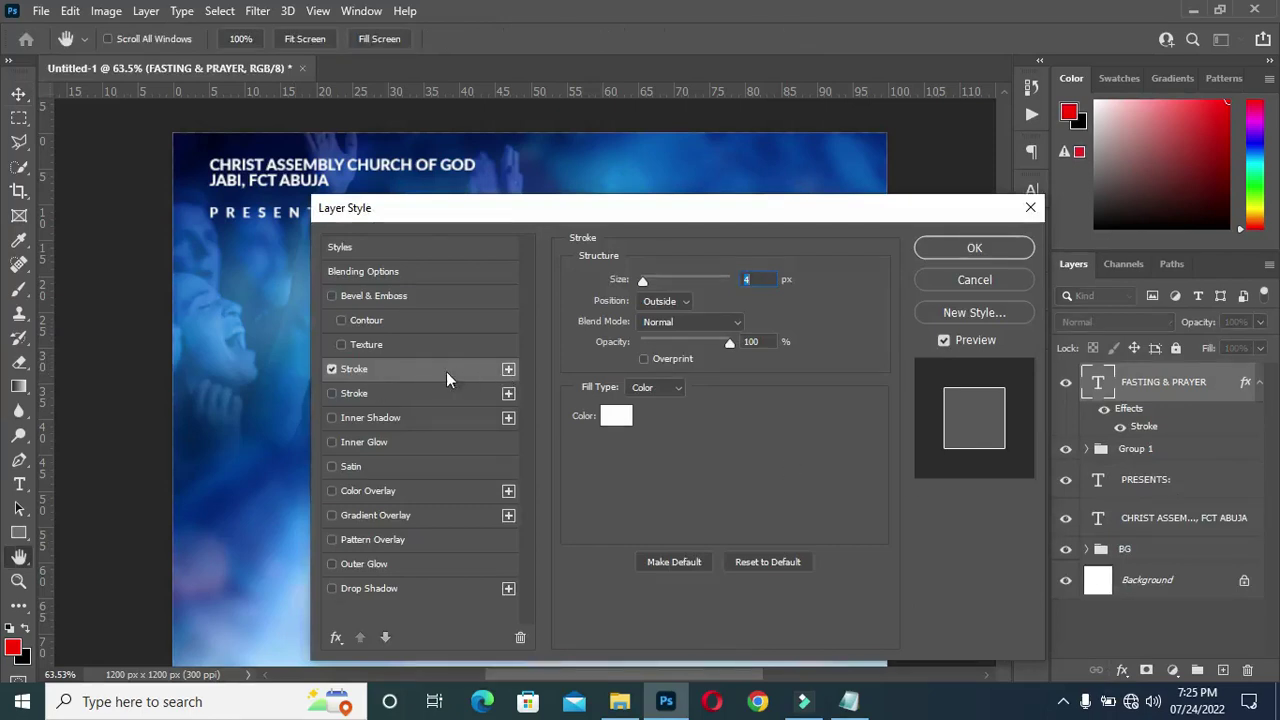
{"action": "left_click_drag", "start_coordinate": [576, 215], "coordinate": [1000, 165]}
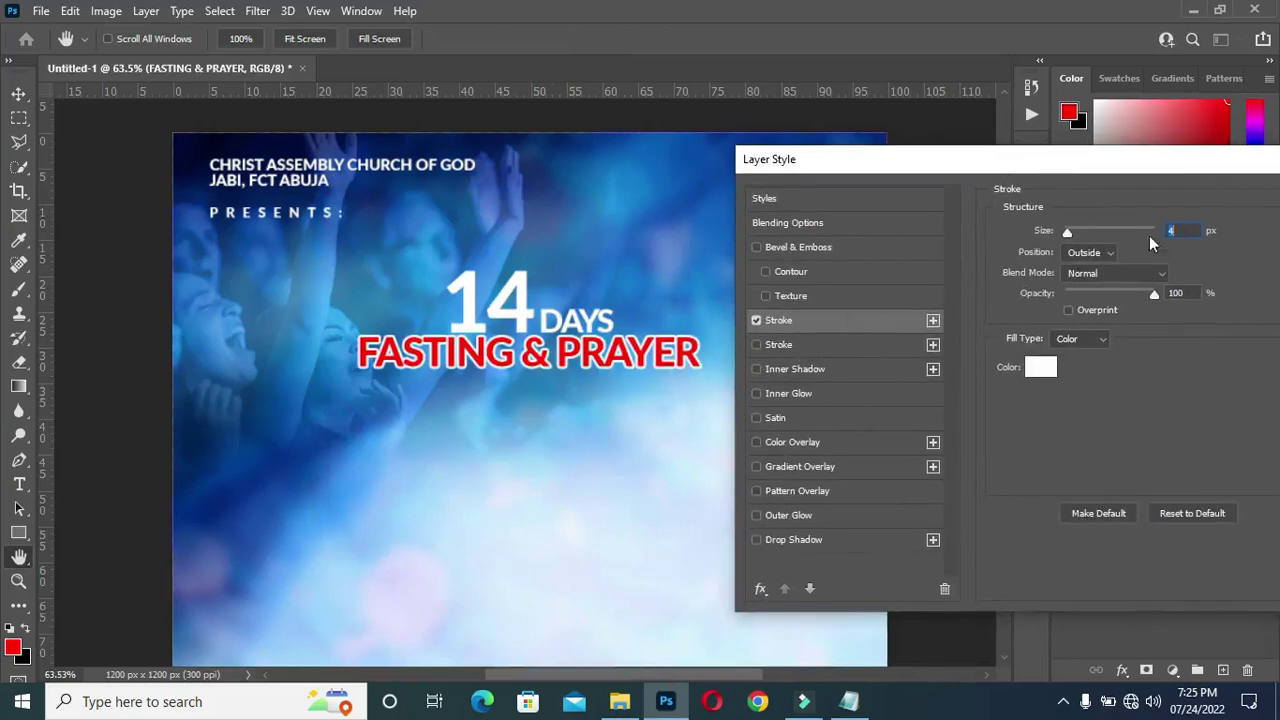
{"action": "double_click", "coordinate": [1183, 230]}
{"action": "double_click", "coordinate": [1168, 294]}
Add a second outside stroke in black, 8 px at 84% opacity, to the FASTING & PRAYER text and deselect it
{"action": "left_click", "coordinate": [787, 344]}
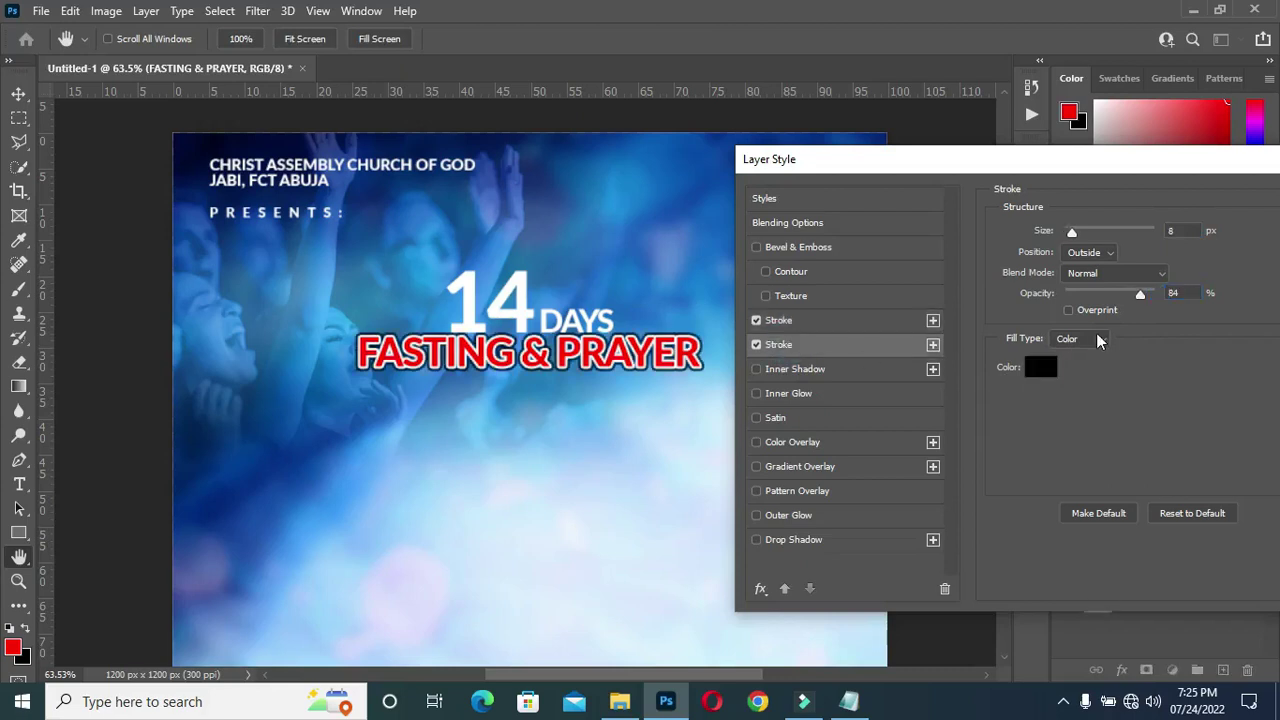
{"action": "double_click", "coordinate": [1178, 229]}
{"action": "double_click", "coordinate": [1176, 293]}
{"action": "left_click_drag", "start_coordinate": [1108, 162], "coordinate": [887, 155]}
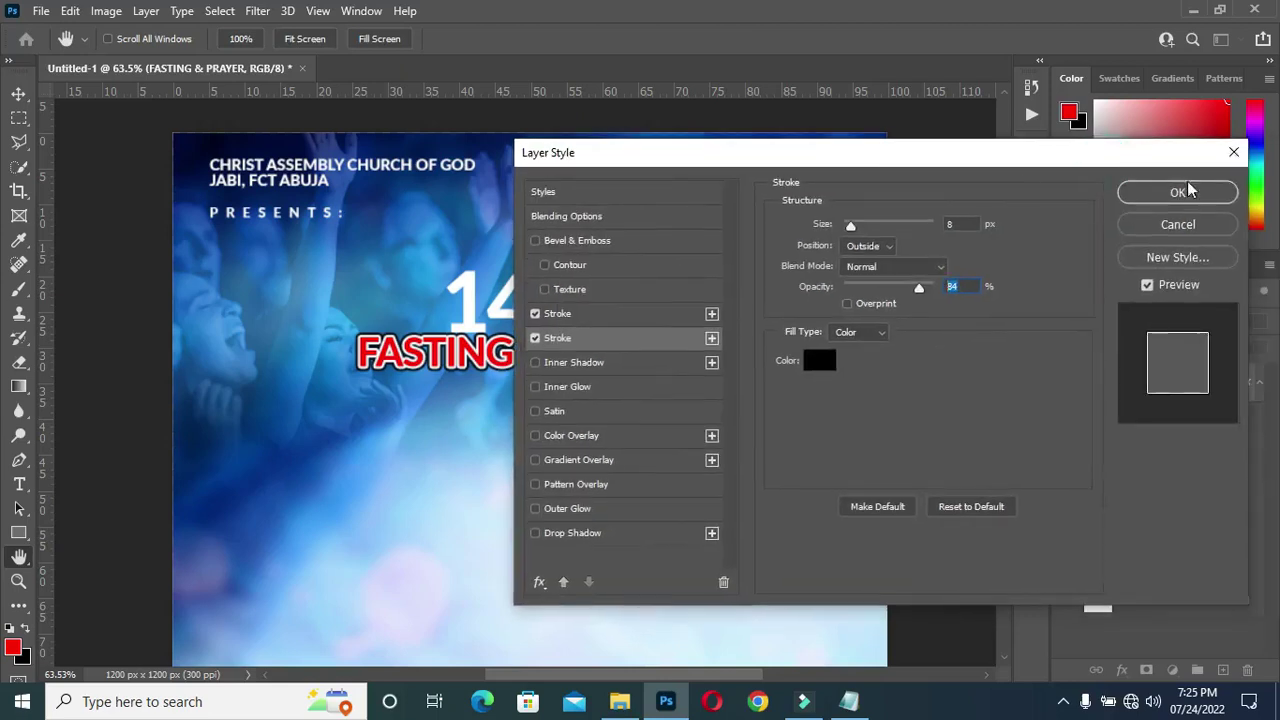
{"action": "key", "text": "Return"}
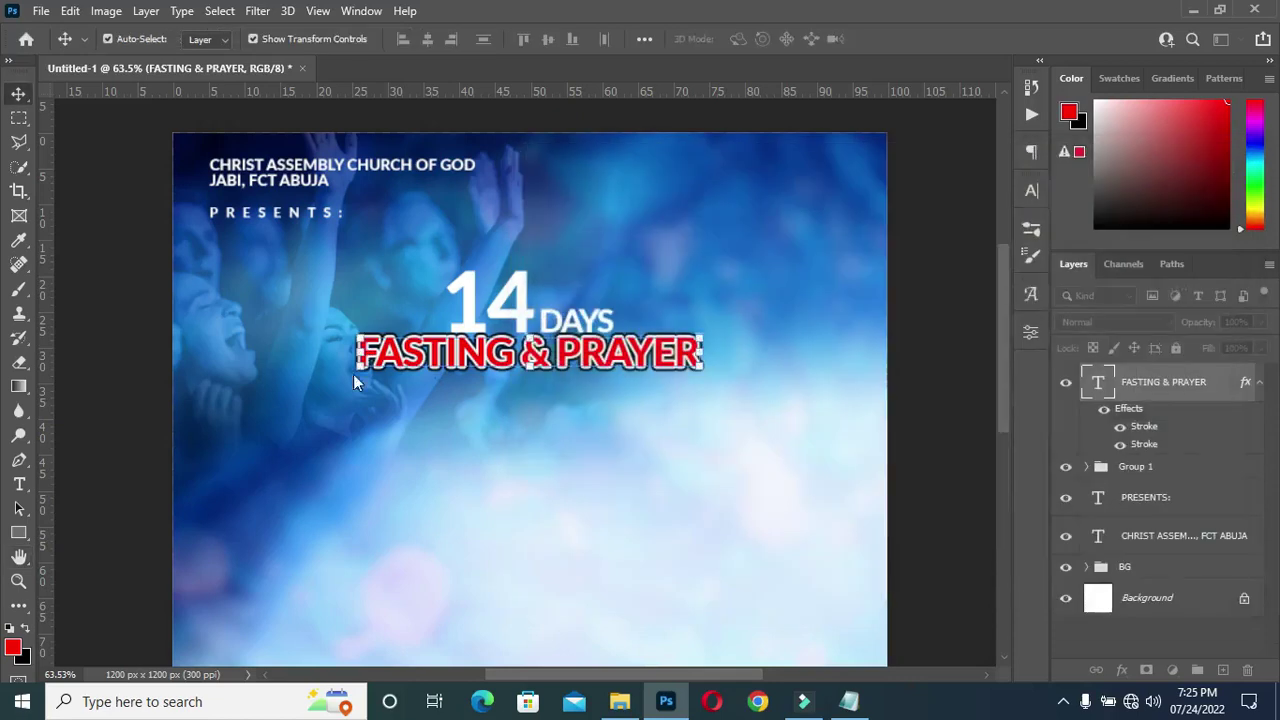
{"action": "left_click", "coordinate": [946, 360]}
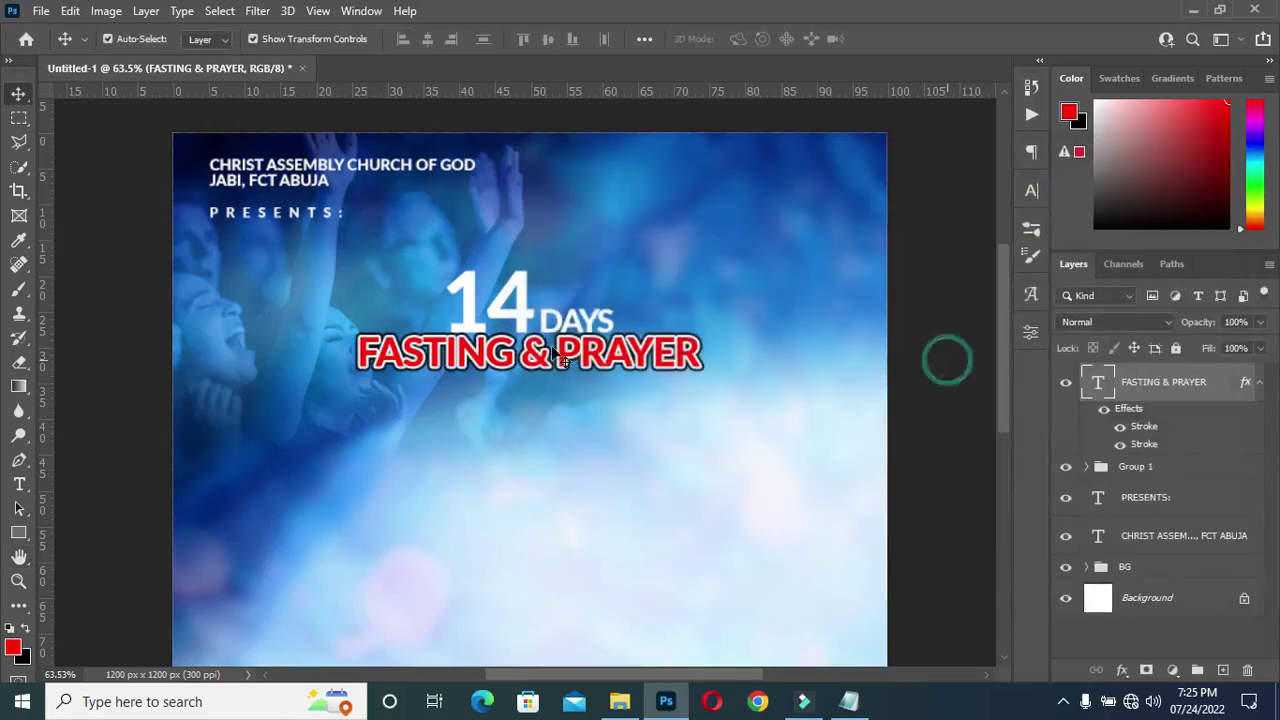
Place the 47994-lens-light-editing-flare-free-clipart-hd image from File Explorer, scaled to about 10.77%, with its glow on the word FASTING
{"action": "scroll", "coordinate": [760, 378], "scroll_direction": "down", "scroll_amount": 3}
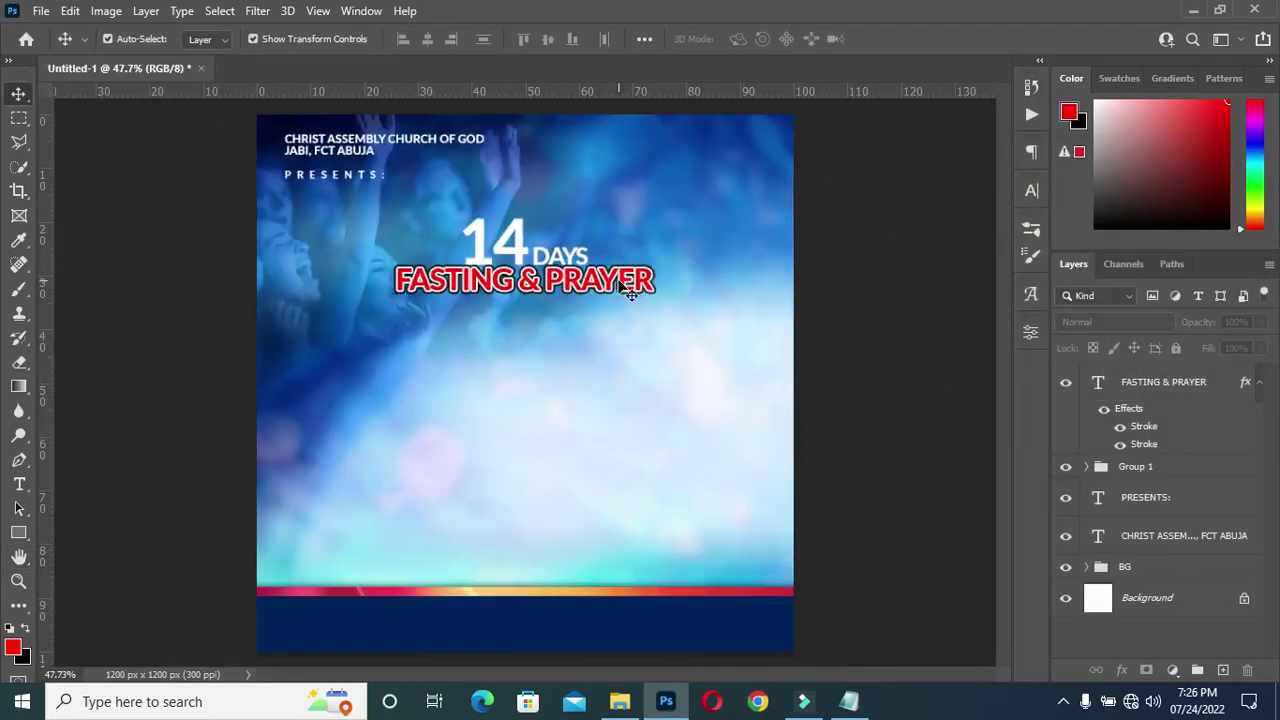
{"action": "left_click", "coordinate": [640, 283]}
{"action": "scroll", "coordinate": [460, 289], "scroll_direction": "up", "scroll_amount": 3}
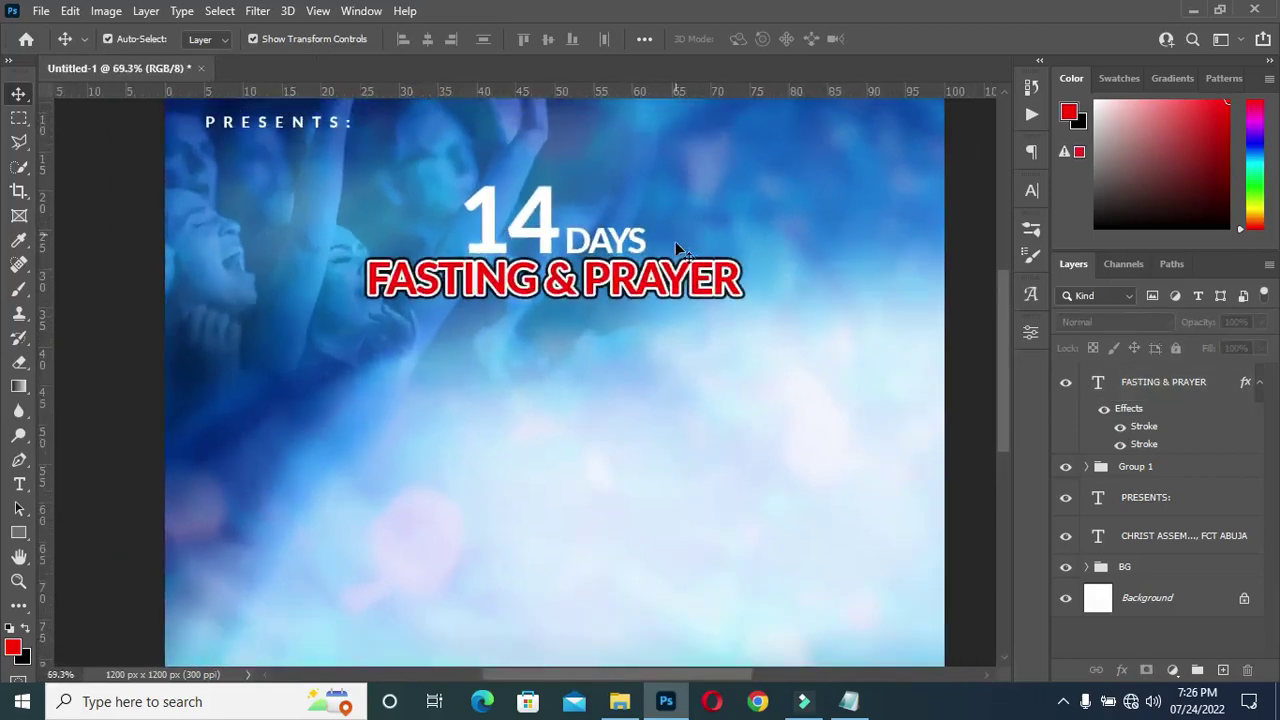
{"action": "left_click", "coordinate": [620, 701]}
{"action": "left_click_drag", "start_coordinate": [875, 330], "coordinate": [141, 397]}
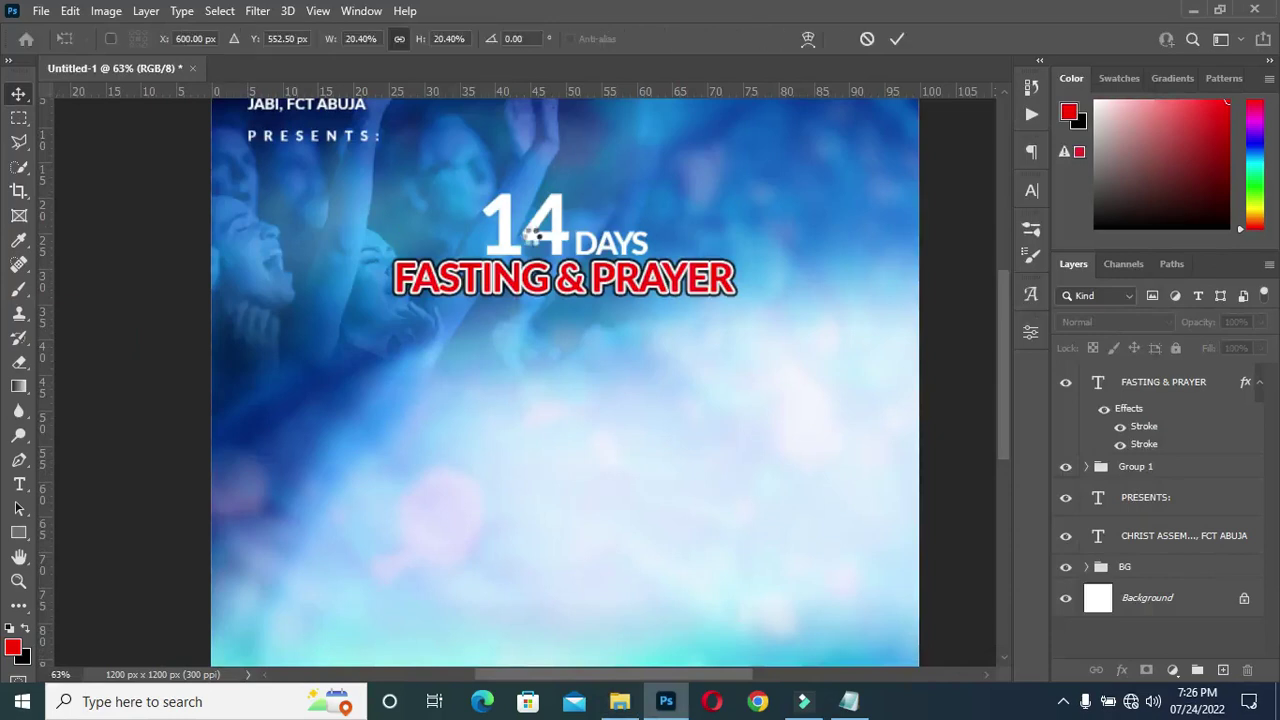
{"action": "left_click_drag", "start_coordinate": [566, 157], "coordinate": [560, 371]}
{"action": "left_click_drag", "start_coordinate": [557, 503], "coordinate": [470, 277]}
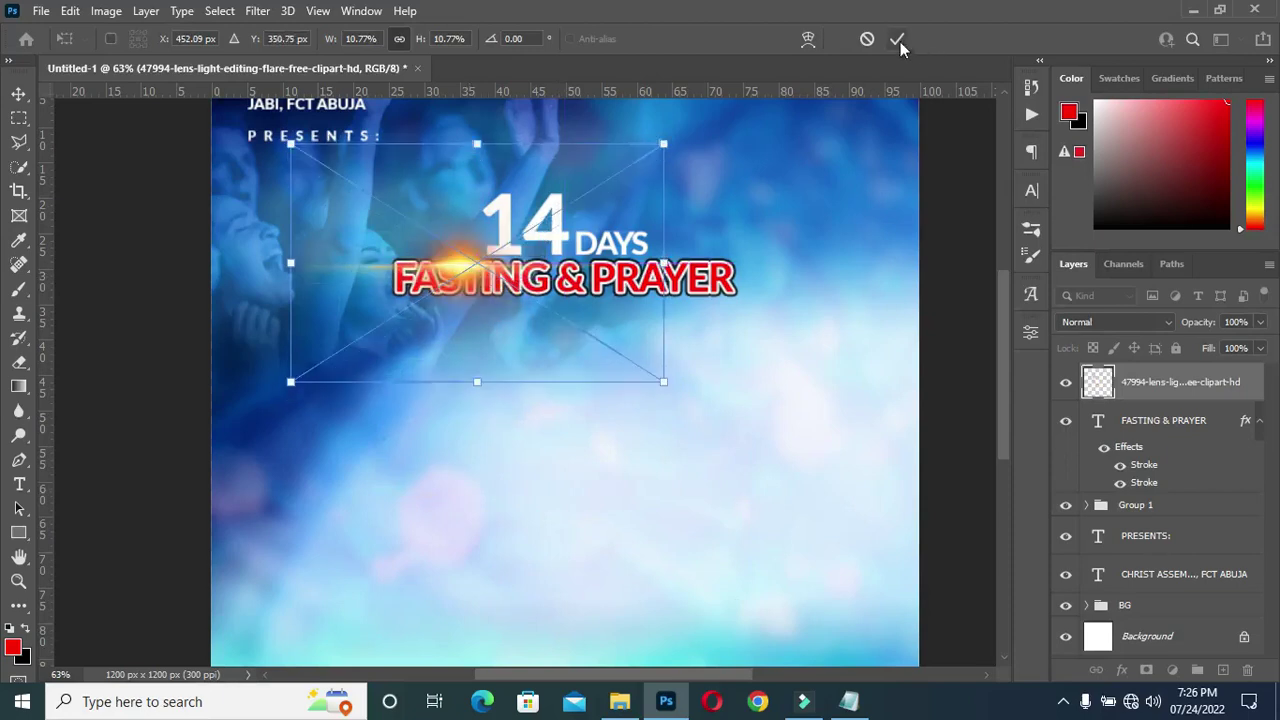
{"action": "left_click", "coordinate": [897, 38]}
Set the lens flare layer's blend mode to Screen and apply a slight Gaussian Blur to it
{"action": "left_click", "coordinate": [1135, 322]}
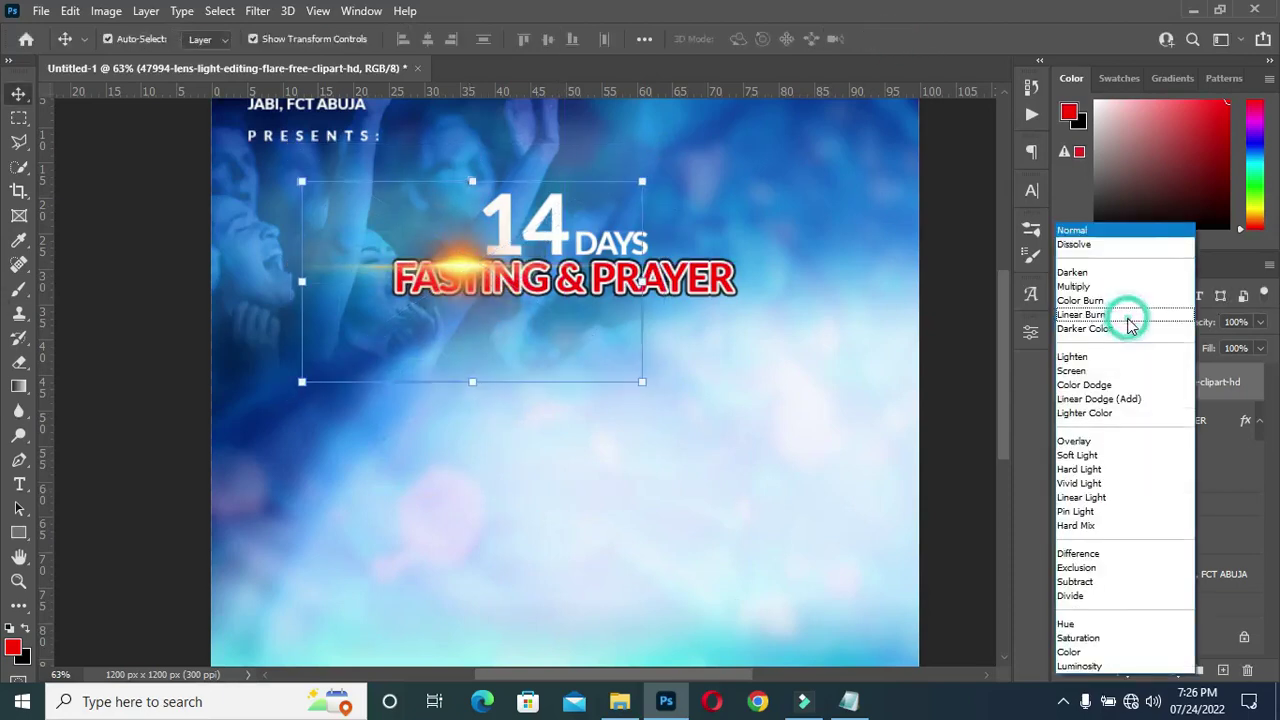
{"action": "left_click", "coordinate": [1102, 369]}
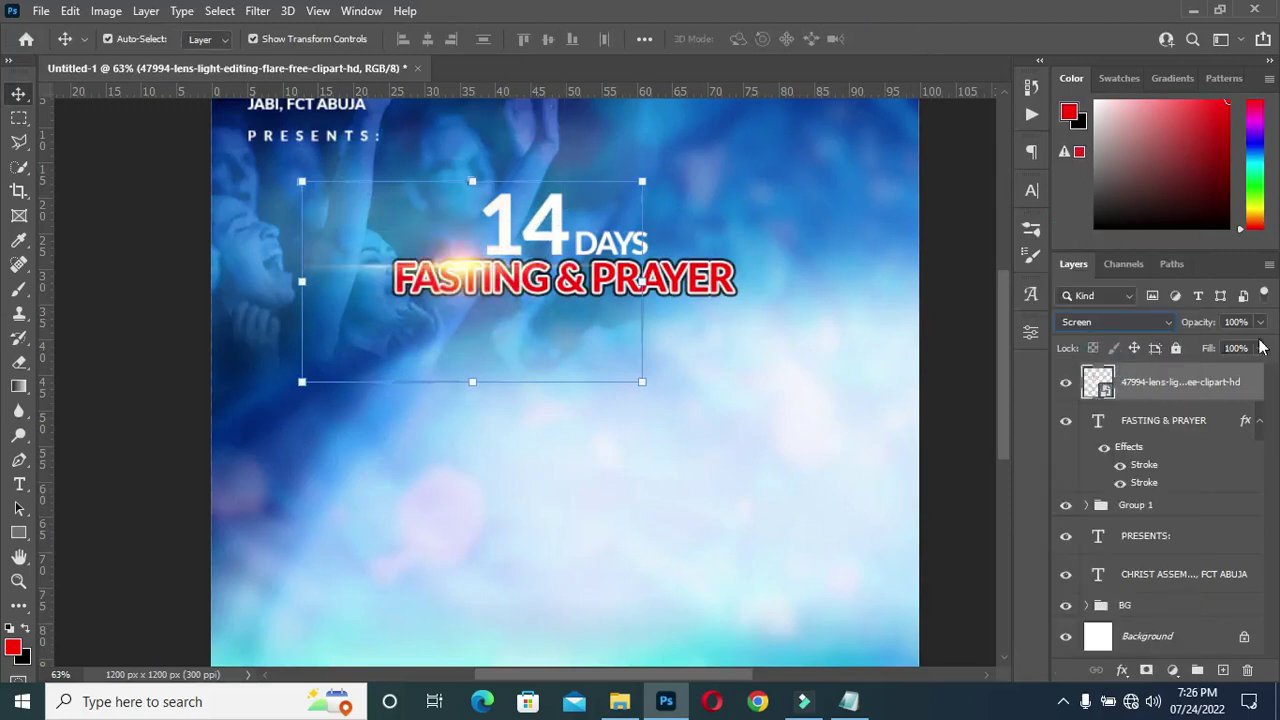
{"action": "left_click", "coordinate": [257, 10]}
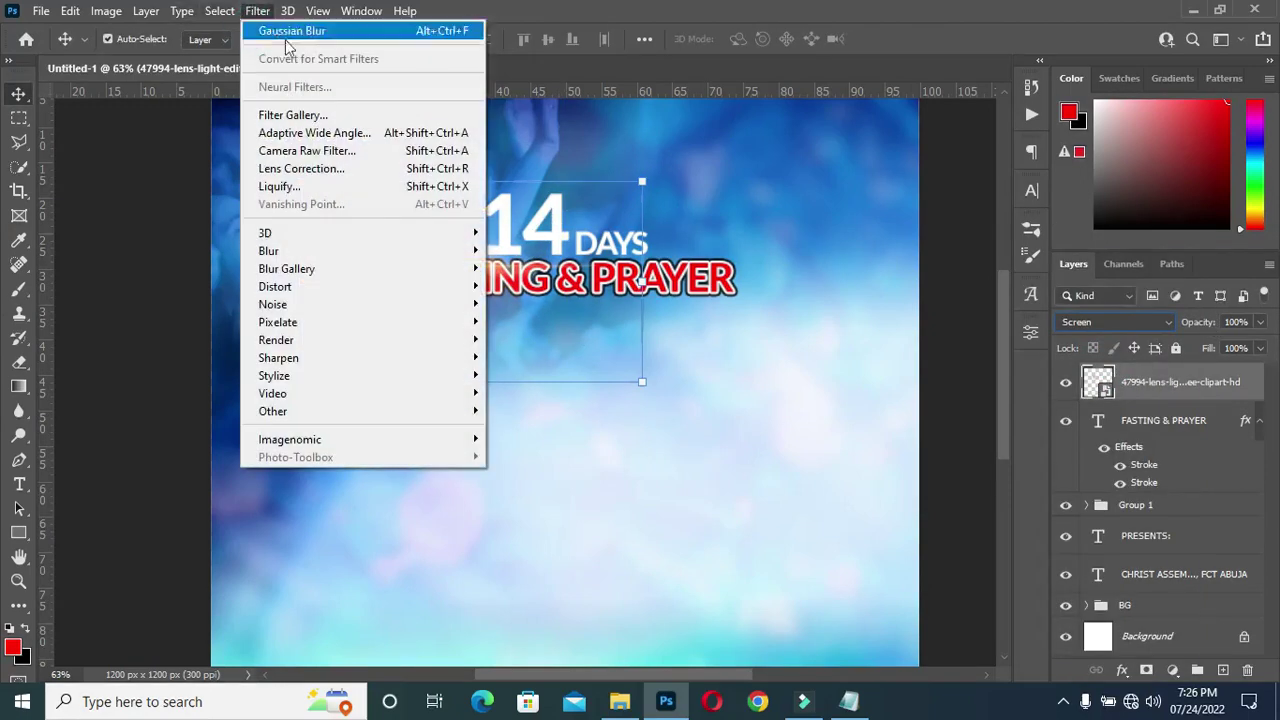
{"action": "mouse_move", "coordinate": [375, 252]}
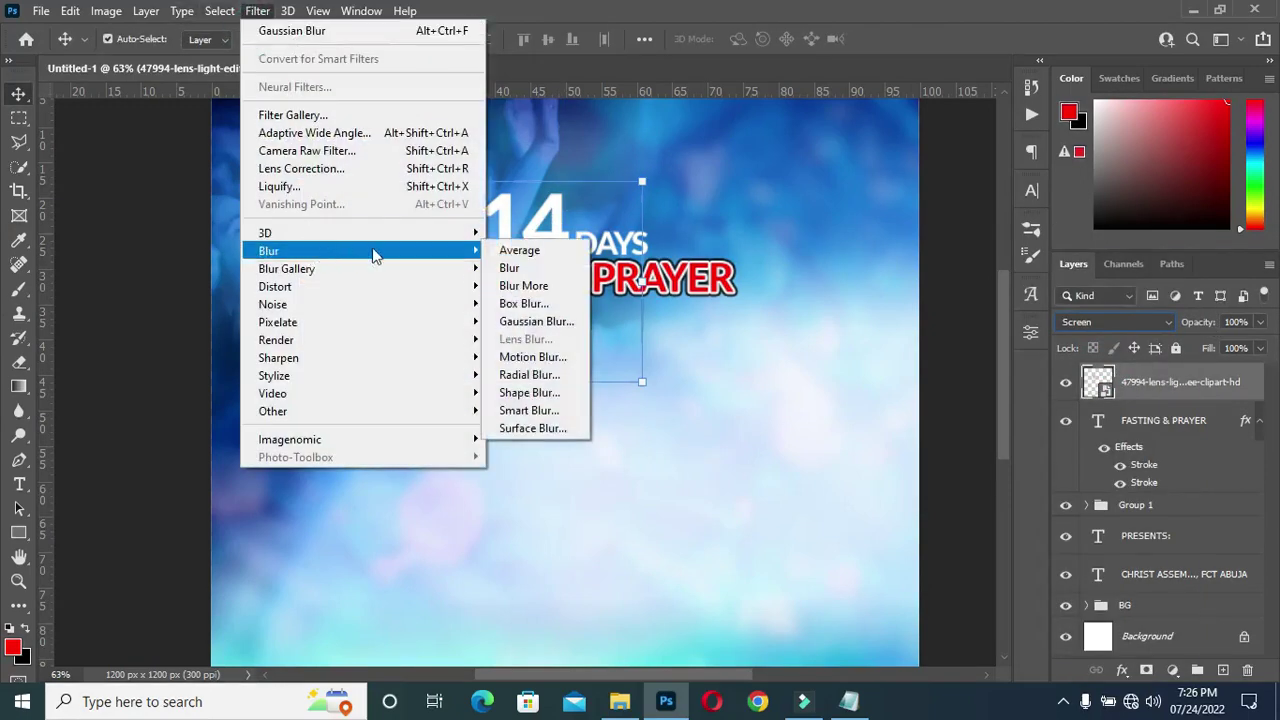
{"action": "left_click", "coordinate": [518, 322]}
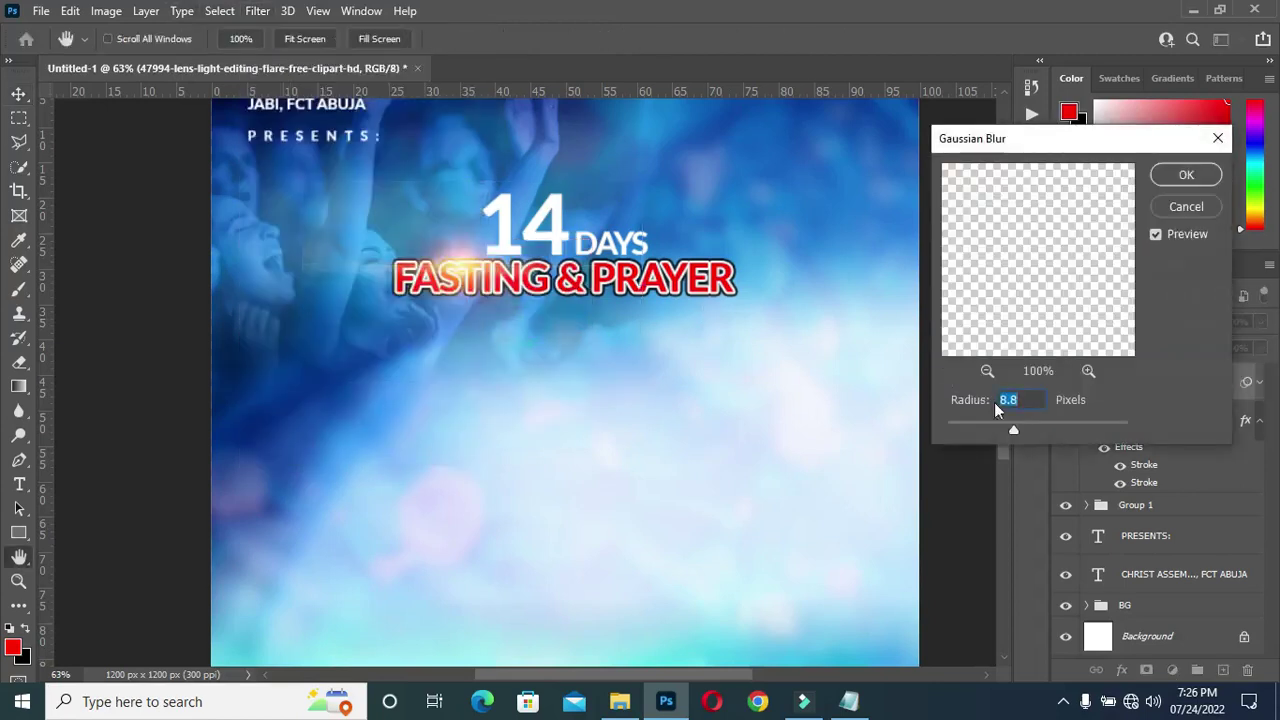
{"action": "left_click_drag", "start_coordinate": [1014, 429], "coordinate": [1006, 432]}
{"action": "left_click", "coordinate": [1186, 174]}
Enlarge the lens flare proportionally to about 13.50% and position its glow over the word FASTING
{"action": "left_click_drag", "start_coordinate": [457, 270], "coordinate": [460, 275]}
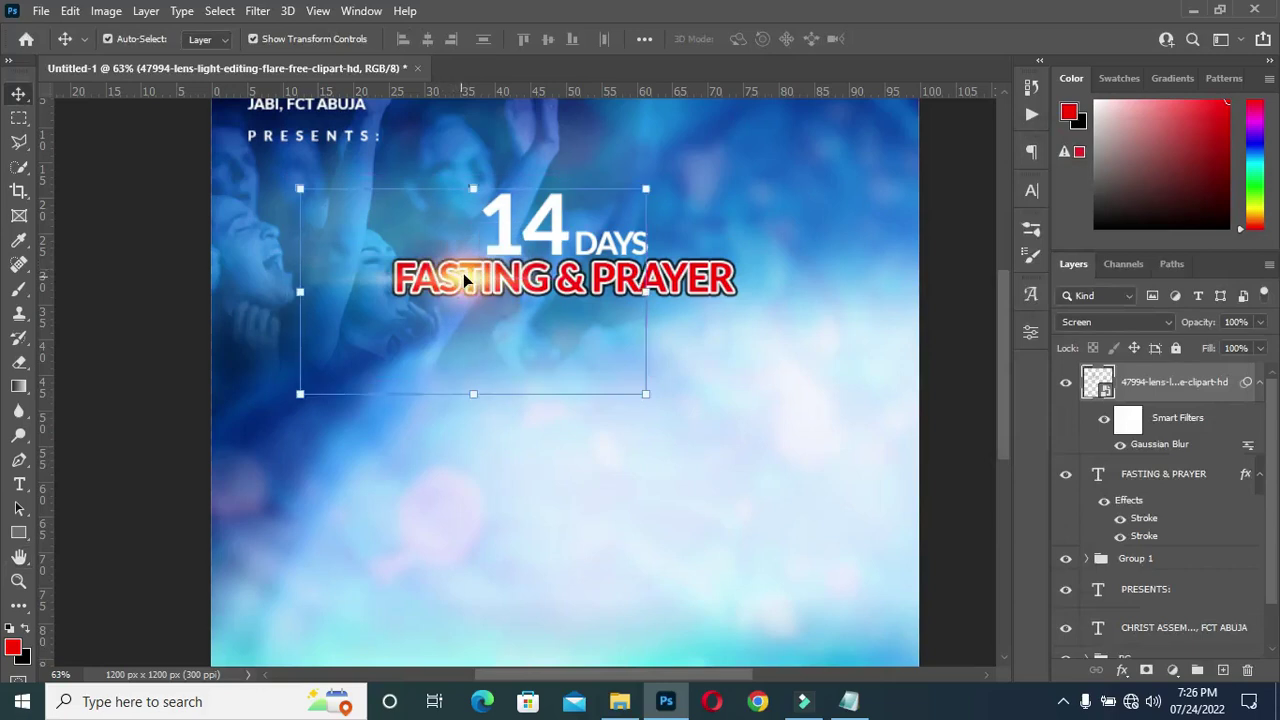
{"action": "scroll", "coordinate": [462, 277], "scroll_direction": "up", "scroll_amount": 1}
{"action": "key", "text": "ctrl+t"}
{"action": "left_click_drag", "start_coordinate": [341, 277], "coordinate": [209, 276]}
{"action": "left_click_drag", "start_coordinate": [440, 300], "coordinate": [456, 288]}
{"action": "left_click_drag", "start_coordinate": [494, 437], "coordinate": [495, 423]}
{"action": "left_click_drag", "start_coordinate": [455, 272], "coordinate": [444, 284]}
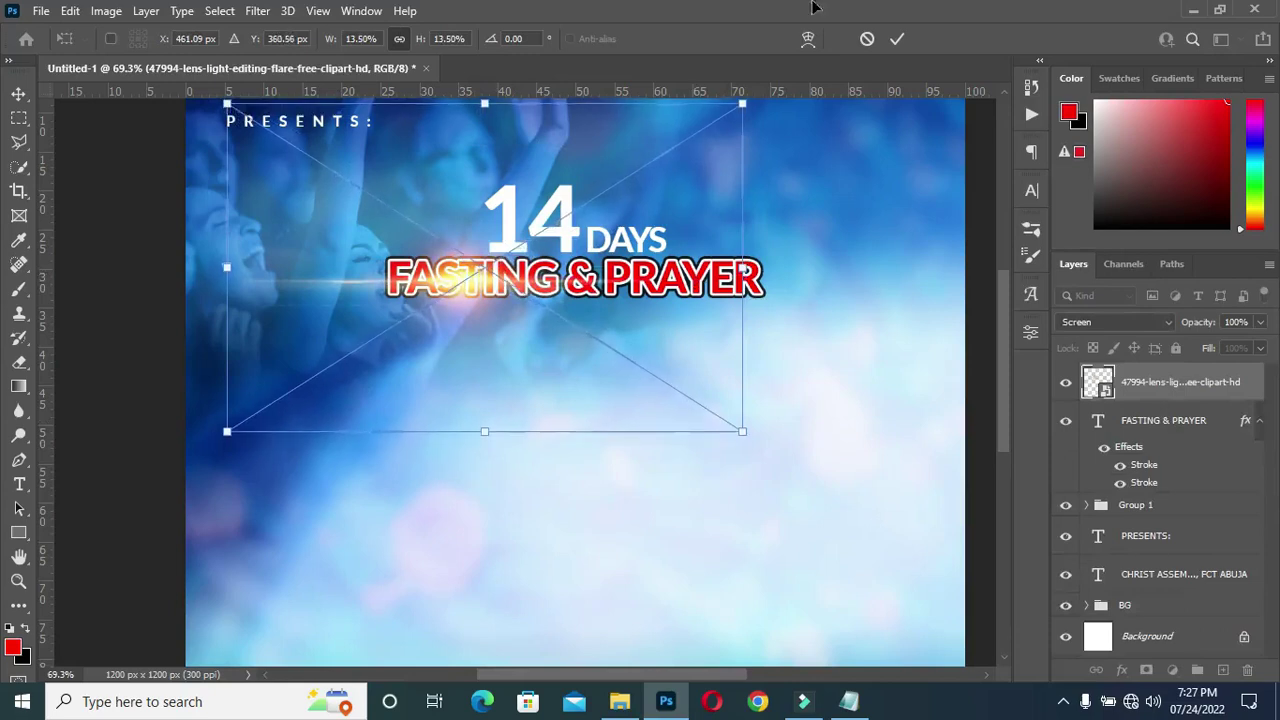
{"action": "left_click", "coordinate": [896, 38]}
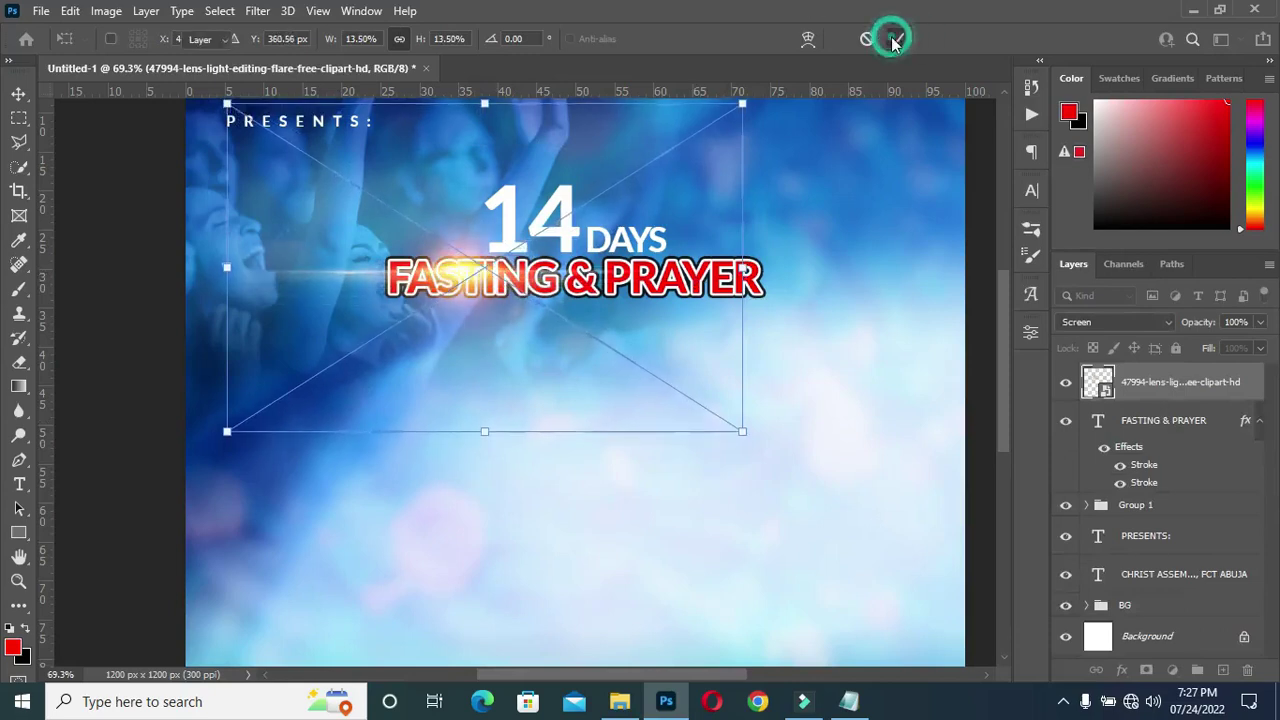
Add a layer mask to the lens flare and set up a black soft round brush with 0% hardness
{"action": "left_click", "coordinate": [1148, 672]}
{"action": "key", "text": "d"}
{"action": "left_click", "coordinate": [18, 289]}
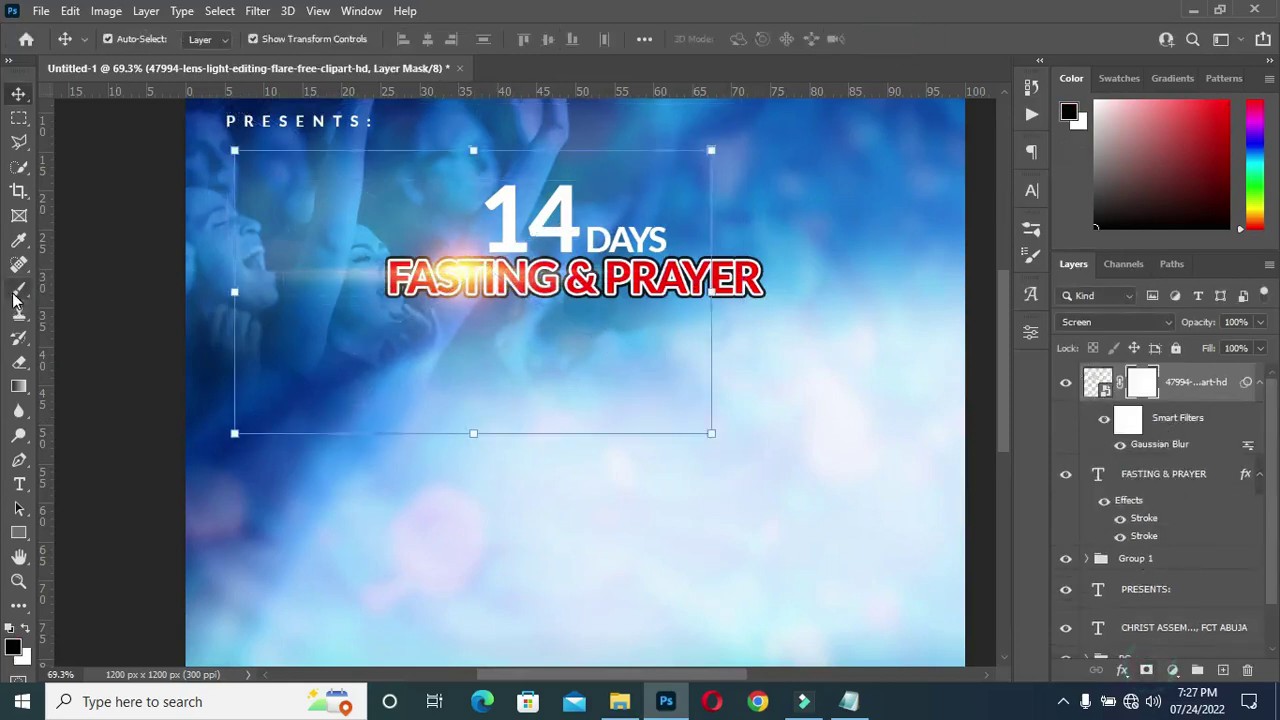
{"action": "left_click", "coordinate": [110, 289]}
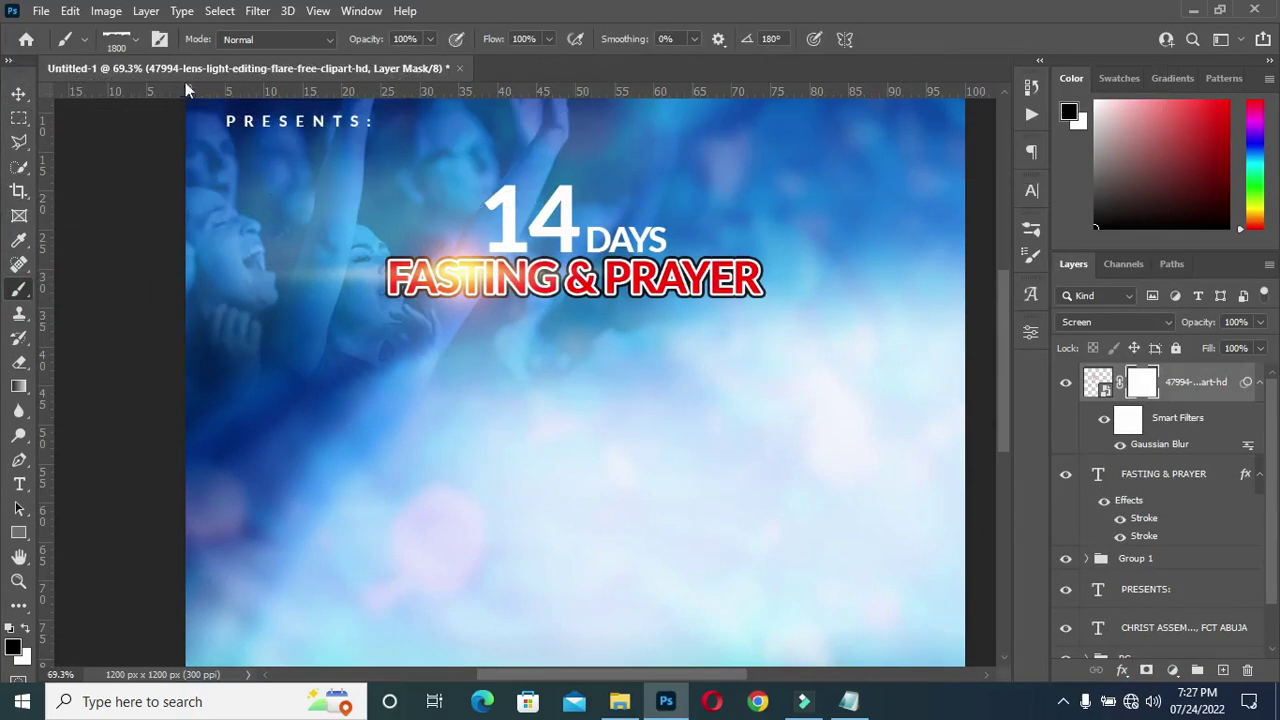
{"action": "left_click", "coordinate": [137, 39]}
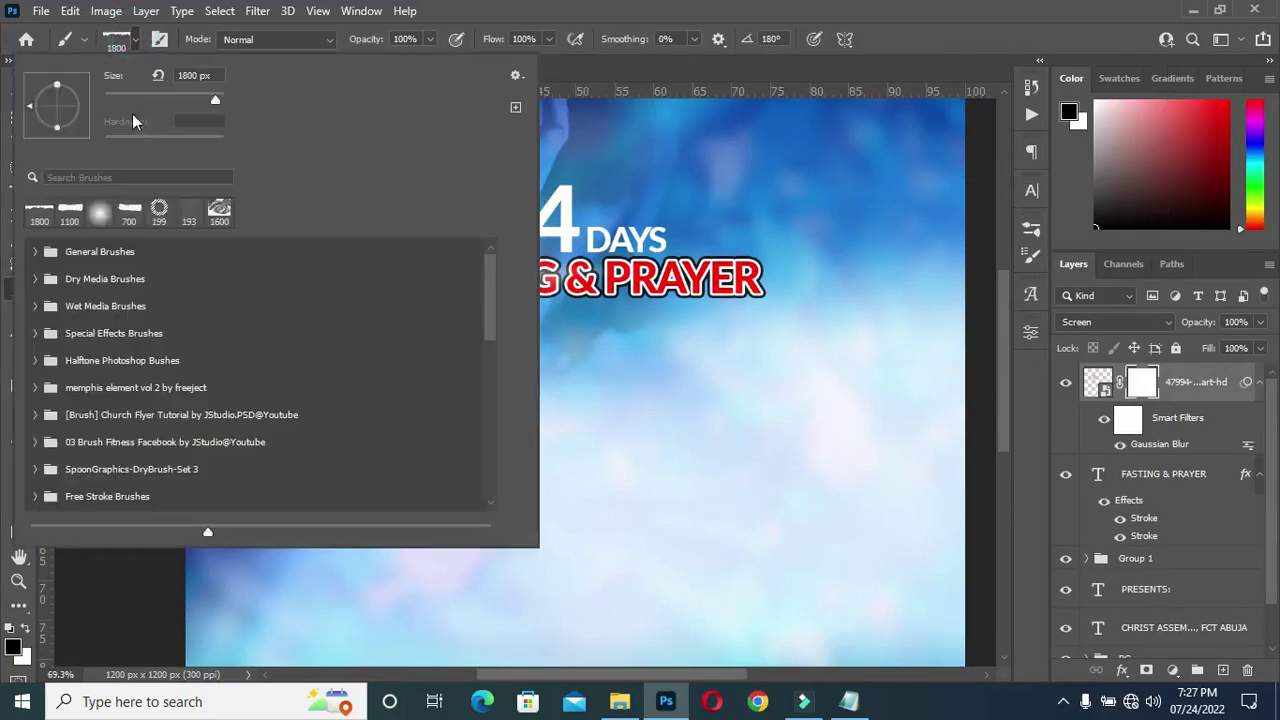
{"action": "left_click", "coordinate": [101, 215]}
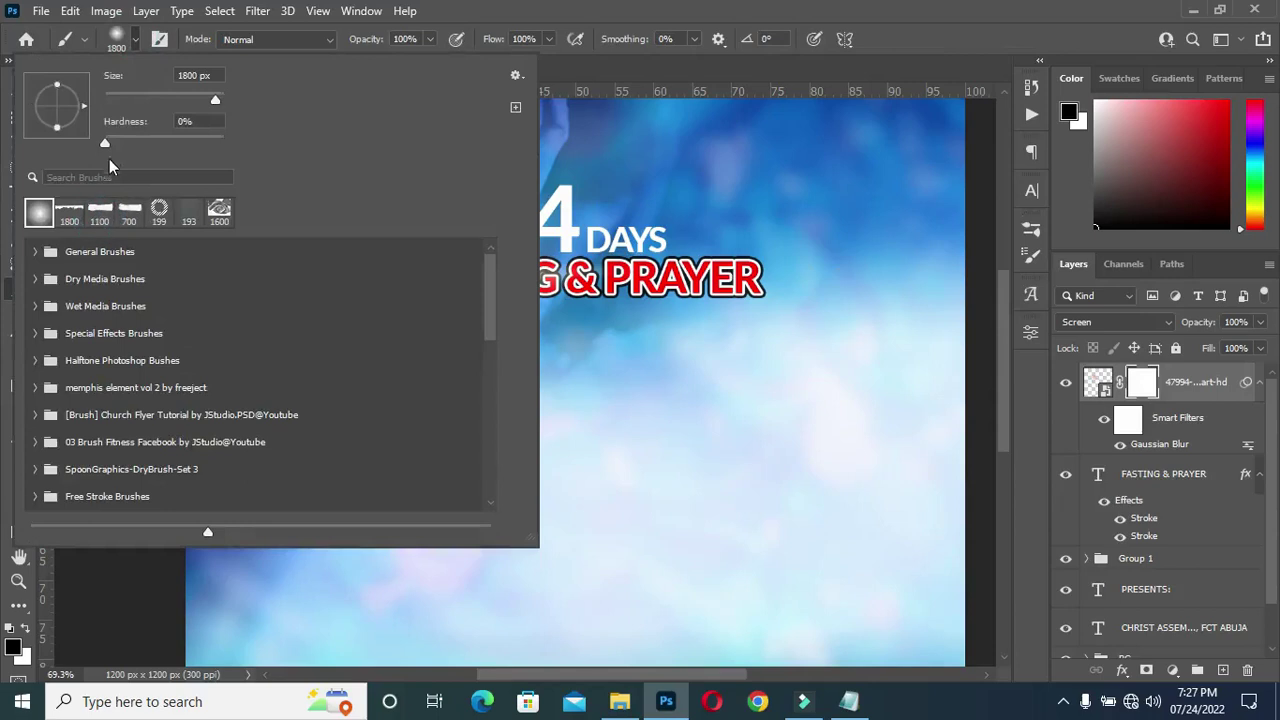
{"action": "left_click", "coordinate": [103, 143]}
{"action": "key", "text": "Return"}
Reduce the brush to 175 px and paint out the flare's streak left of FASTING on the layer mask
{"action": "key", "text": "bracketleft"}
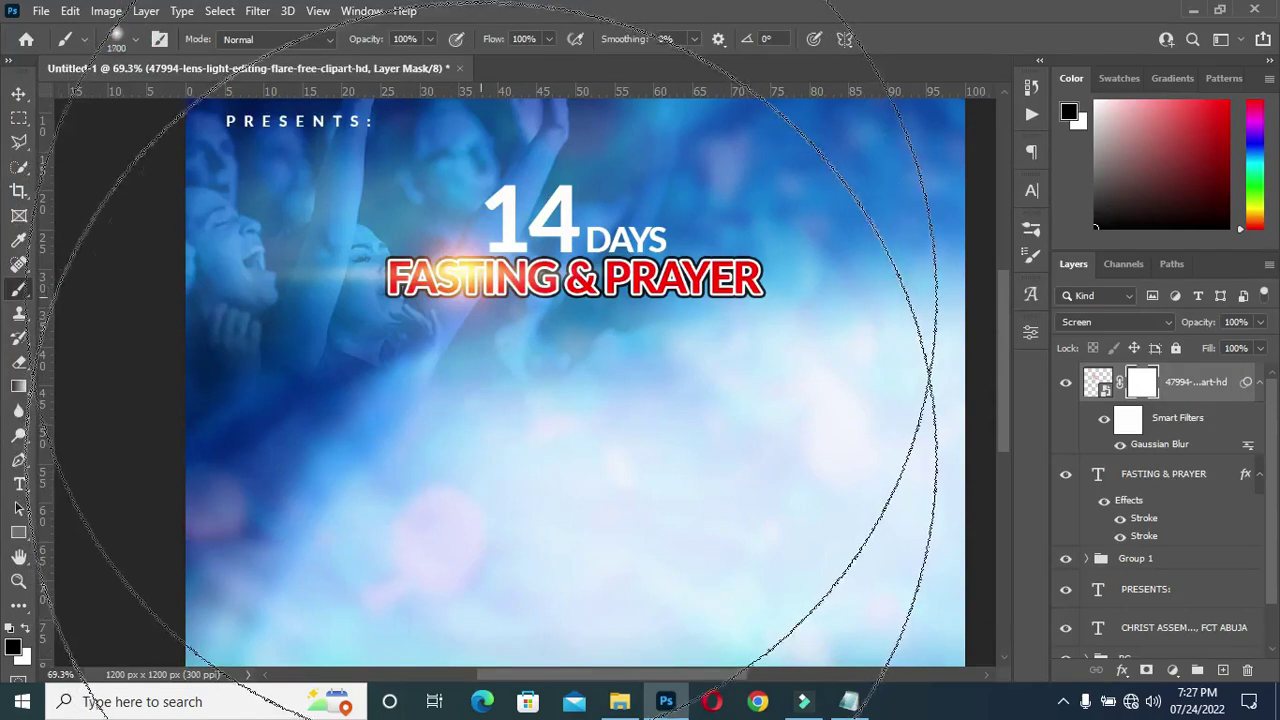
{"action": "key", "text": "bracketleft"}
{"action": "key", "text": "bracketleft"}
{"action": "key", "text": "bracketleft"}
{"action": "key", "text": "bracketleft"}
{"action": "key", "text": "bracketleft"}
{"action": "key", "text": "bracketleft"}
{"action": "key", "text": "bracketleft"}
{"action": "key", "text": "bracketleft"}
{"action": "key", "text": "bracketleft"}
{"action": "key", "text": "bracketleft"}
{"action": "key", "text": "bracketleft"}
{"action": "key", "text": "bracketleft"}
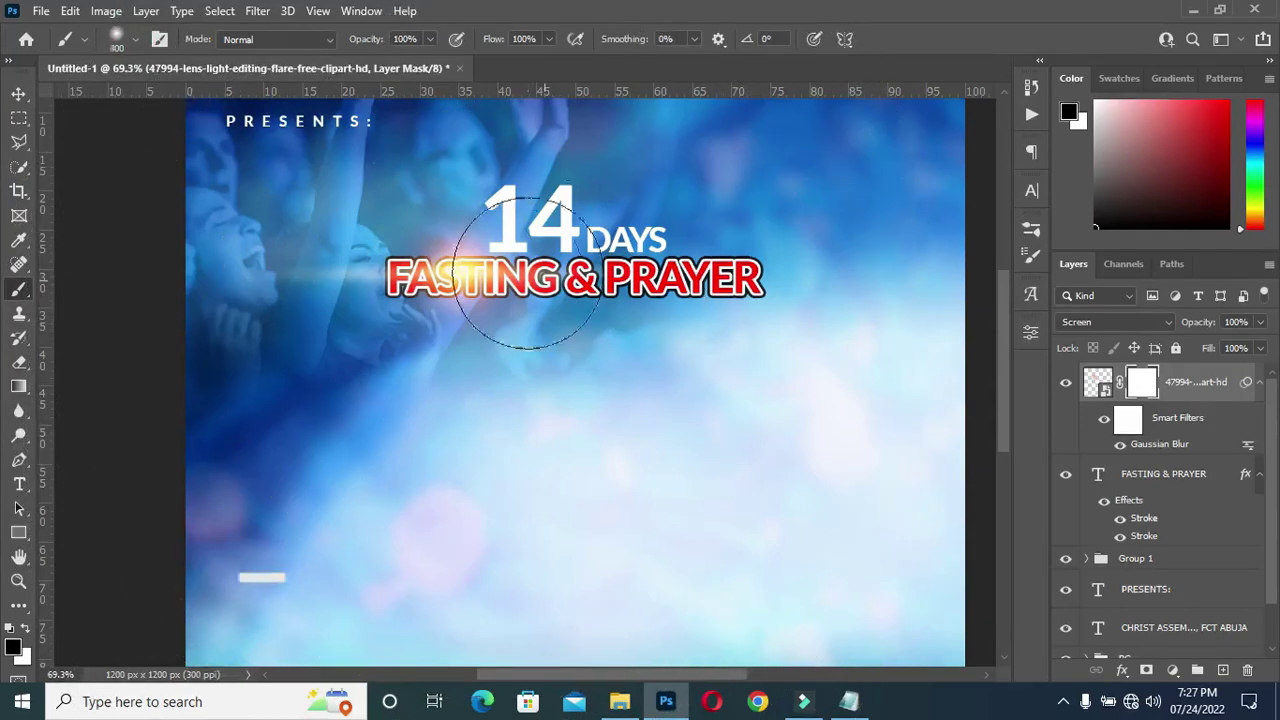
{"action": "key", "text": "bracketleft"}
{"action": "key", "text": "bracketleft"}
{"action": "key", "text": "bracketleft"}
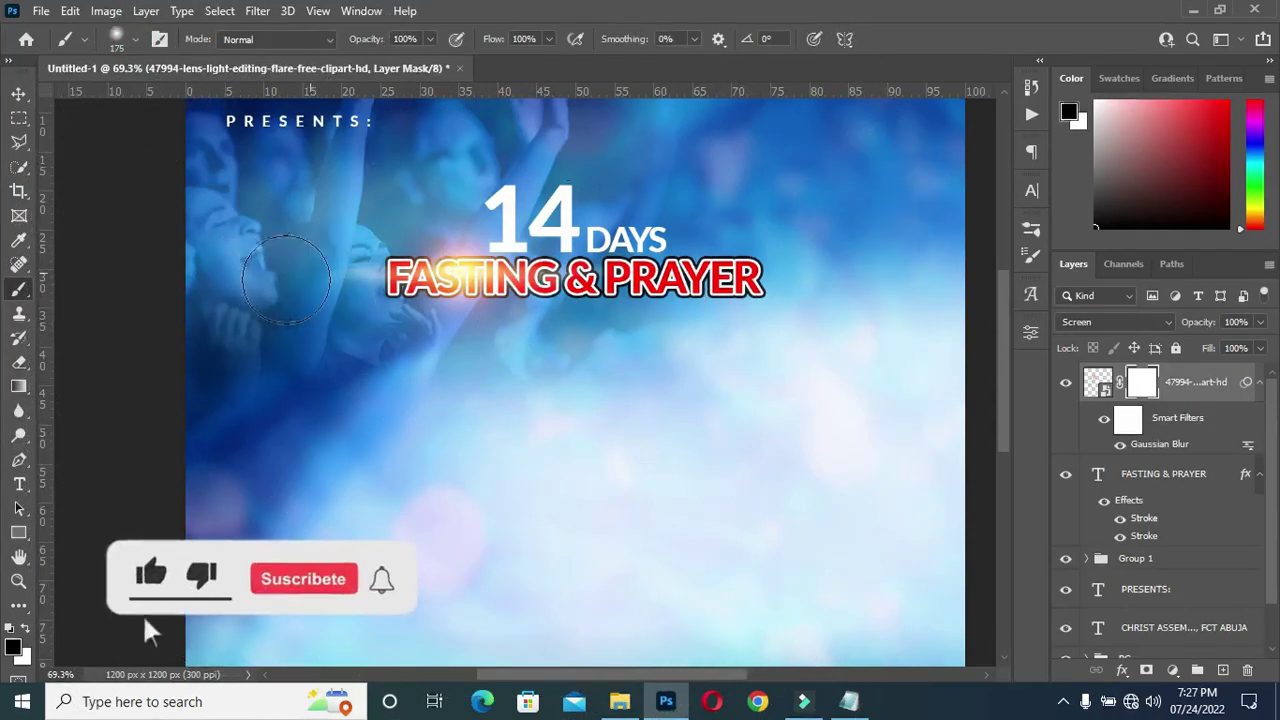
{"action": "left_click", "coordinate": [18, 93]}
{"action": "scroll", "coordinate": [228, 231], "scroll_direction": "down", "scroll_amount": 3}
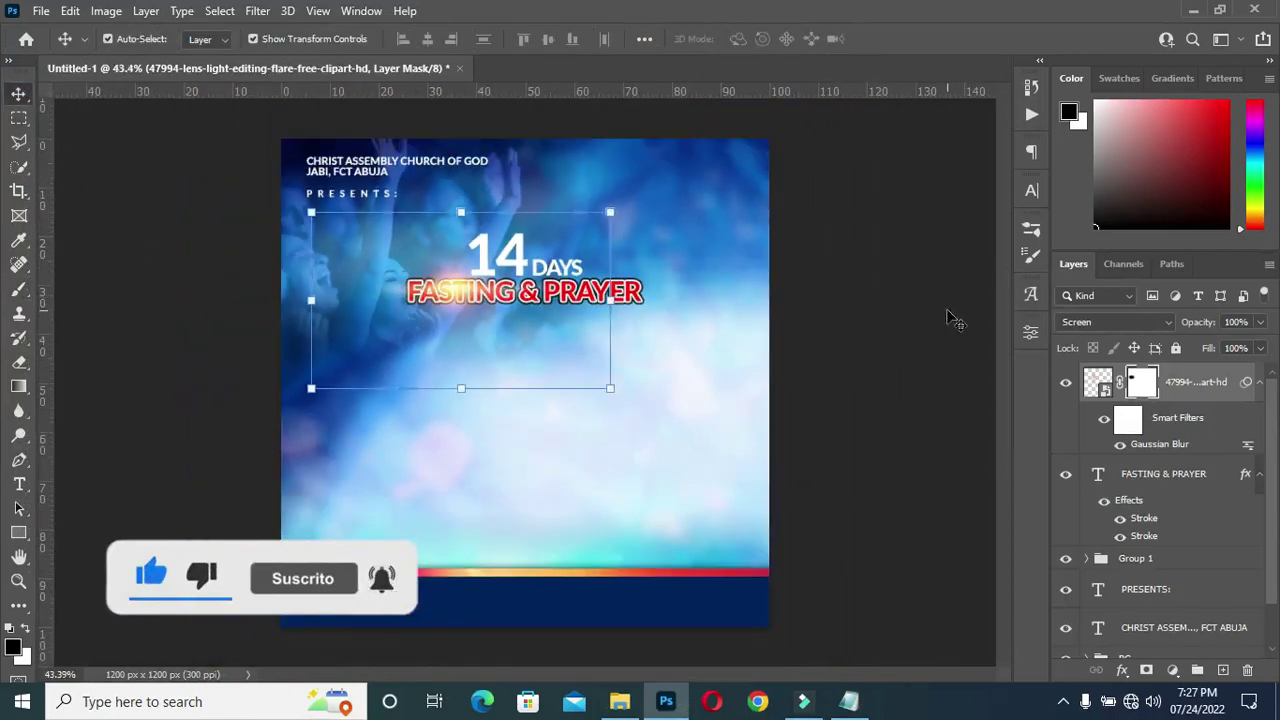
Collapse the flare layer's smart filters, duplicate the layer and move the copy over the end of PRAYER
{"action": "left_click", "coordinate": [1111, 381], "text": "ctrl"}
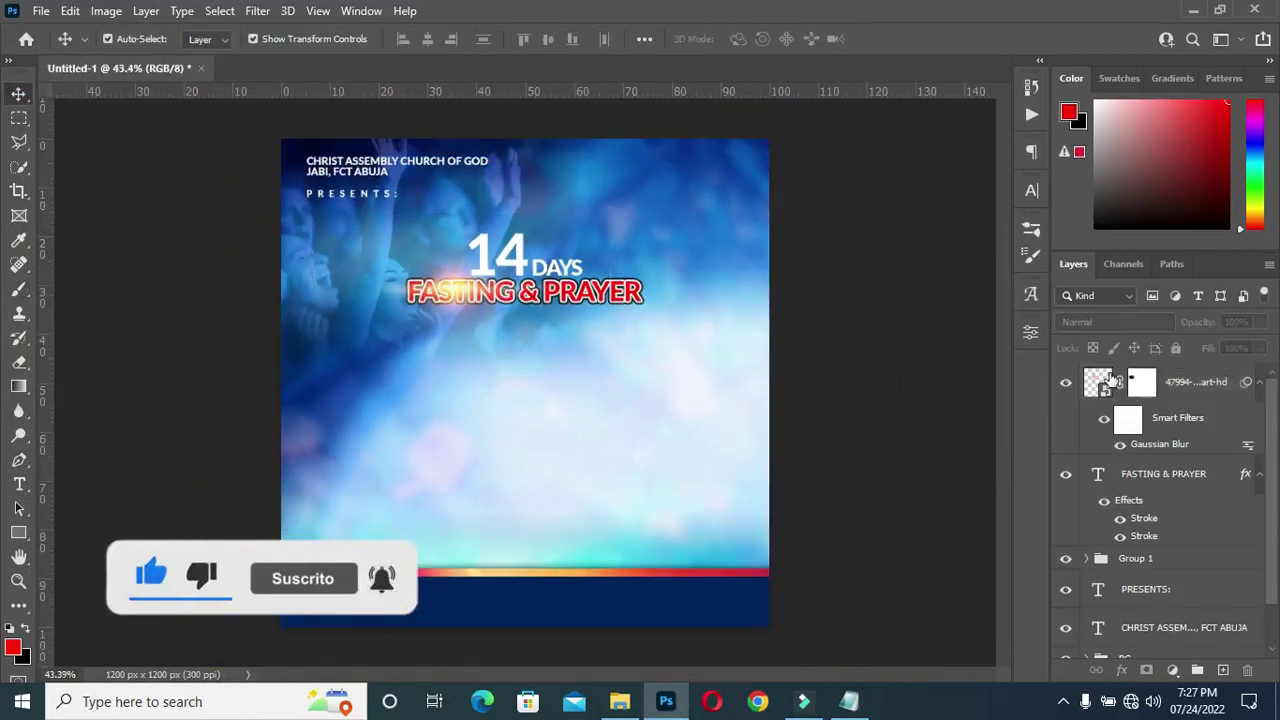
{"action": "left_click", "coordinate": [1258, 383]}
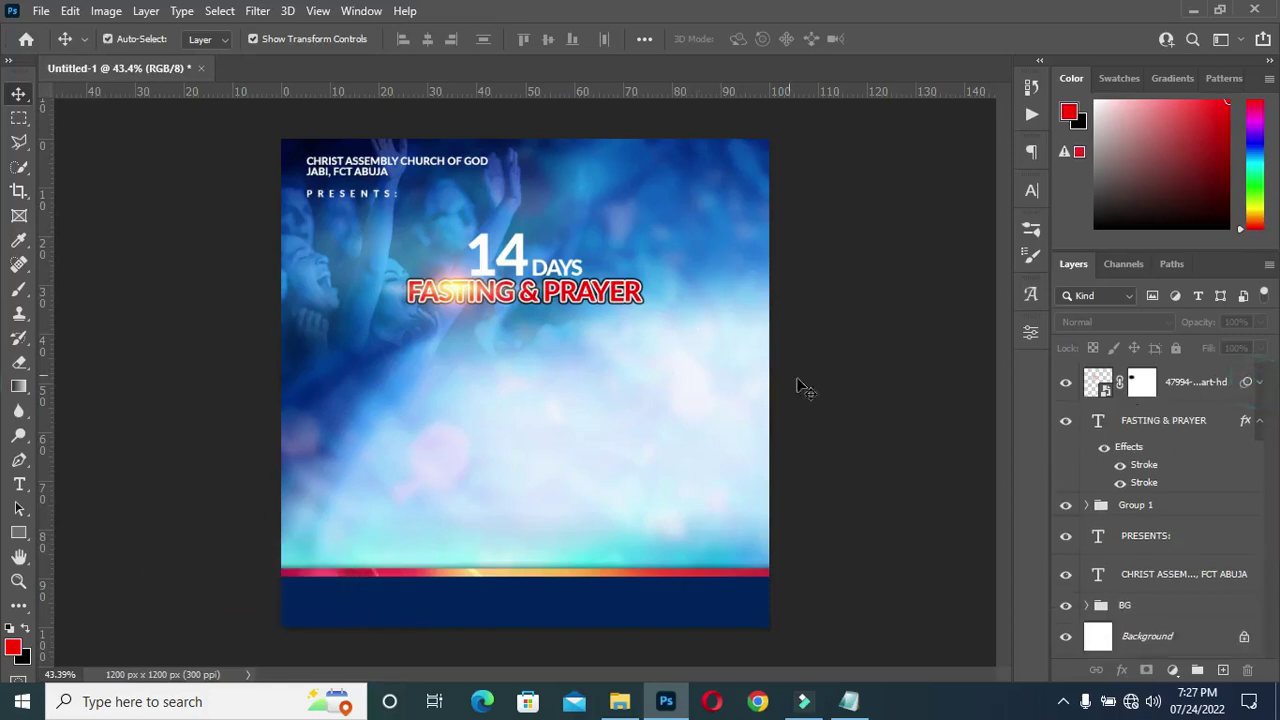
{"action": "left_click", "coordinate": [1212, 382]}
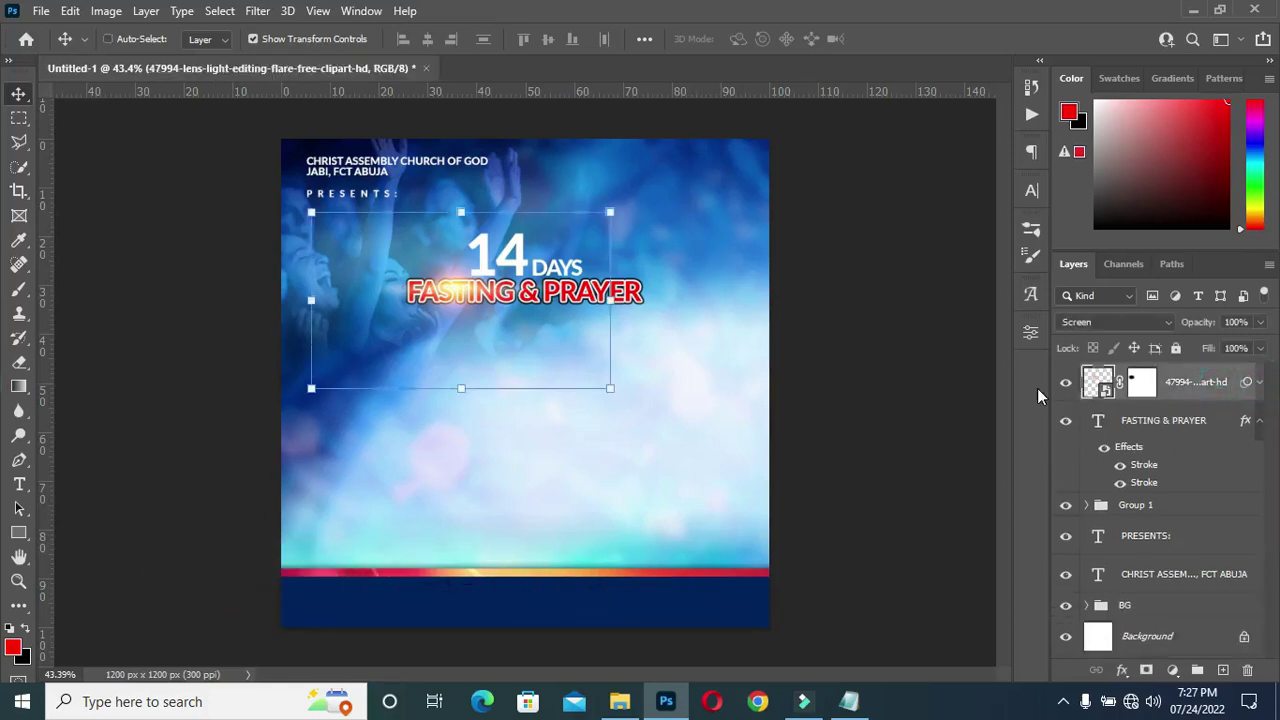
{"action": "key", "text": "ctrl+j"}
{"action": "scroll", "coordinate": [450, 274], "scroll_direction": "up", "scroll_amount": 3}
{"action": "left_click_drag", "start_coordinate": [426, 284], "coordinate": [713, 285]}
{"action": "scroll", "coordinate": [700, 320], "scroll_direction": "down", "scroll_amount": 5}
{"action": "left_click", "coordinate": [890, 392]}
{"action": "scroll", "coordinate": [608, 286], "scroll_direction": "up", "scroll_amount": 3}
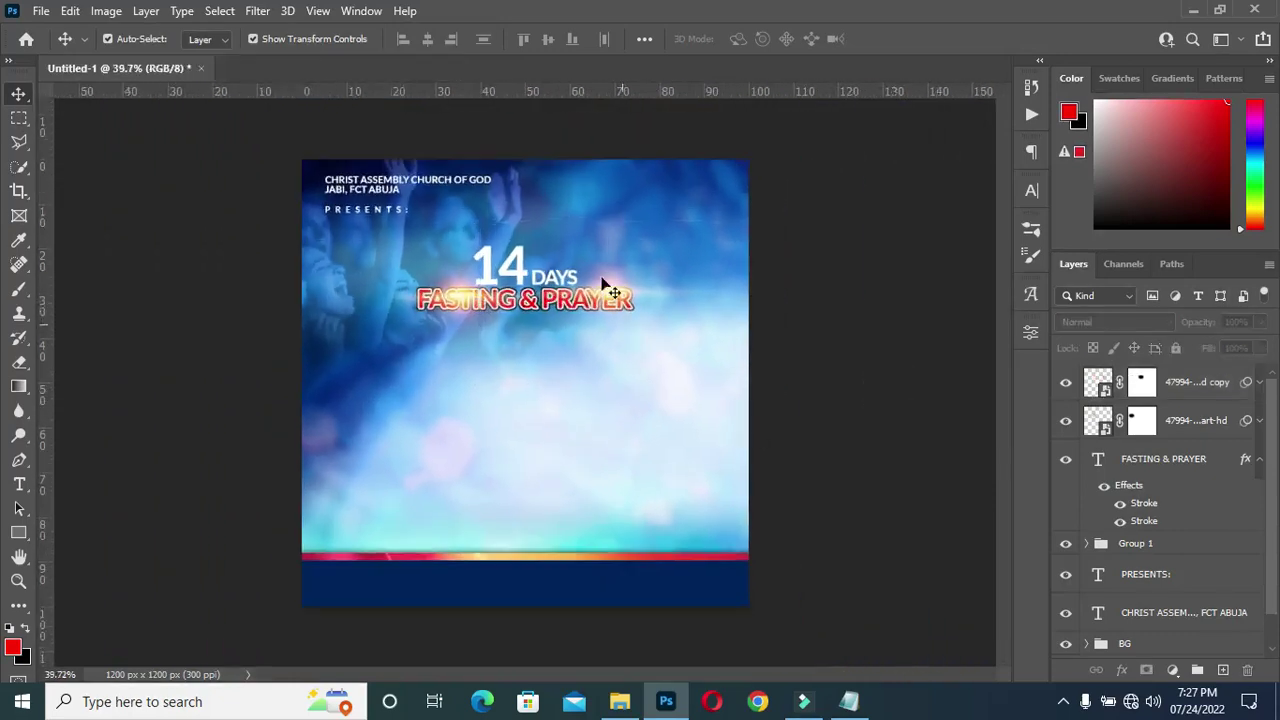
Collapse the FASTING & PRAYER effects and group both flare layers, that text layer and Group 1 into a group named 14days
{"action": "scroll", "coordinate": [586, 294], "scroll_direction": "down", "scroll_amount": 3}
{"action": "scroll", "coordinate": [490, 320], "scroll_direction": "up", "scroll_amount": 1}
{"action": "scroll", "coordinate": [490, 320], "scroll_direction": "up", "scroll_amount": 3}
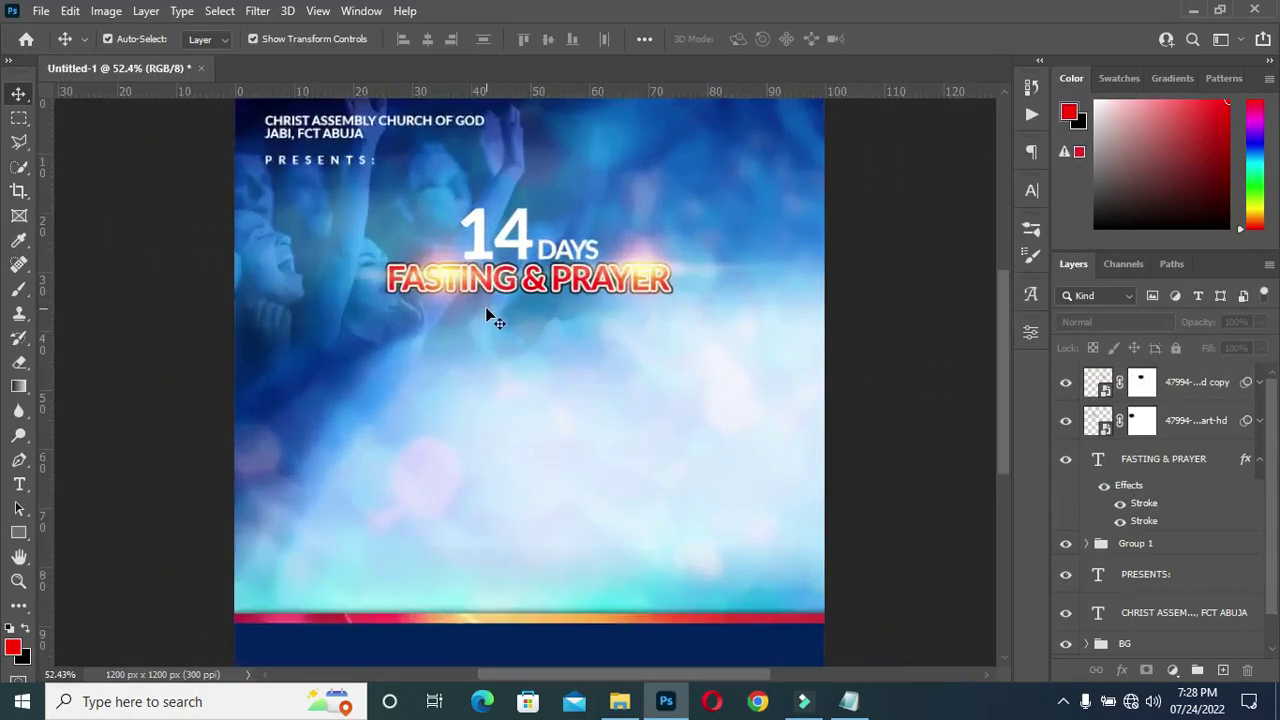
{"action": "scroll", "coordinate": [490, 320], "scroll_direction": "down", "scroll_amount": 2}
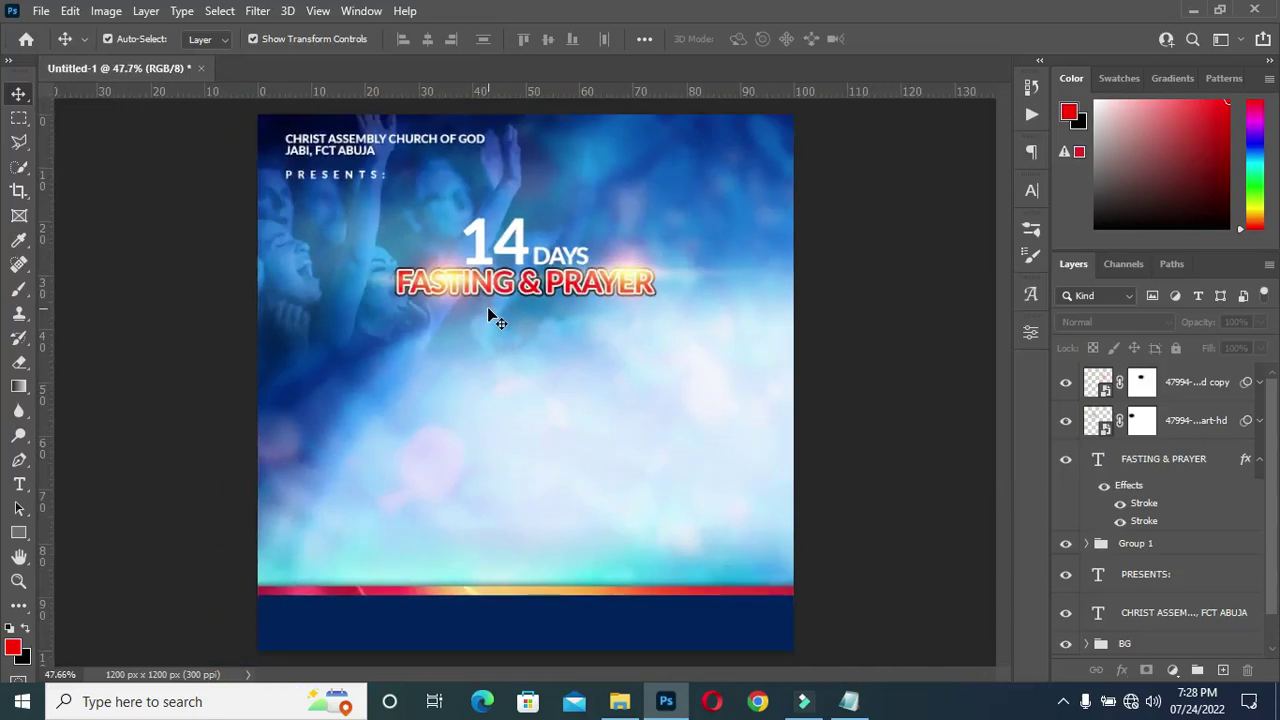
{"action": "scroll", "coordinate": [490, 318], "scroll_direction": "up", "scroll_amount": 2}
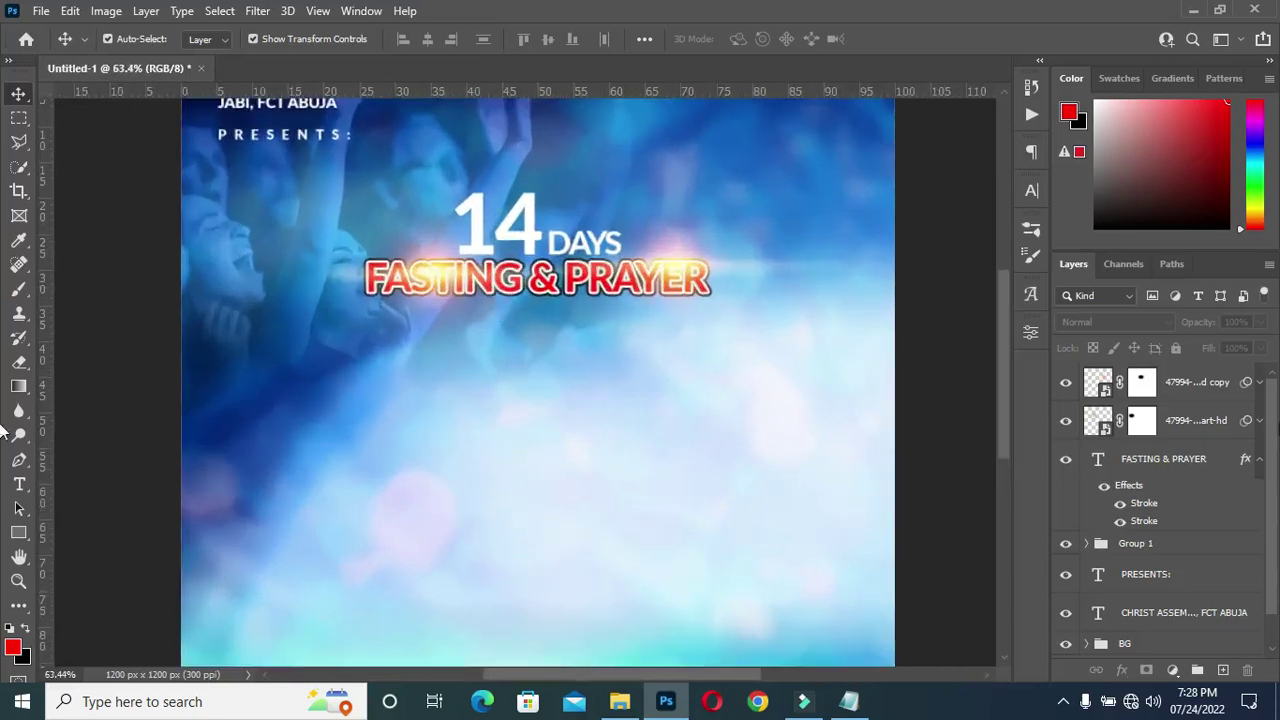
{"action": "left_click", "coordinate": [1259, 460]}
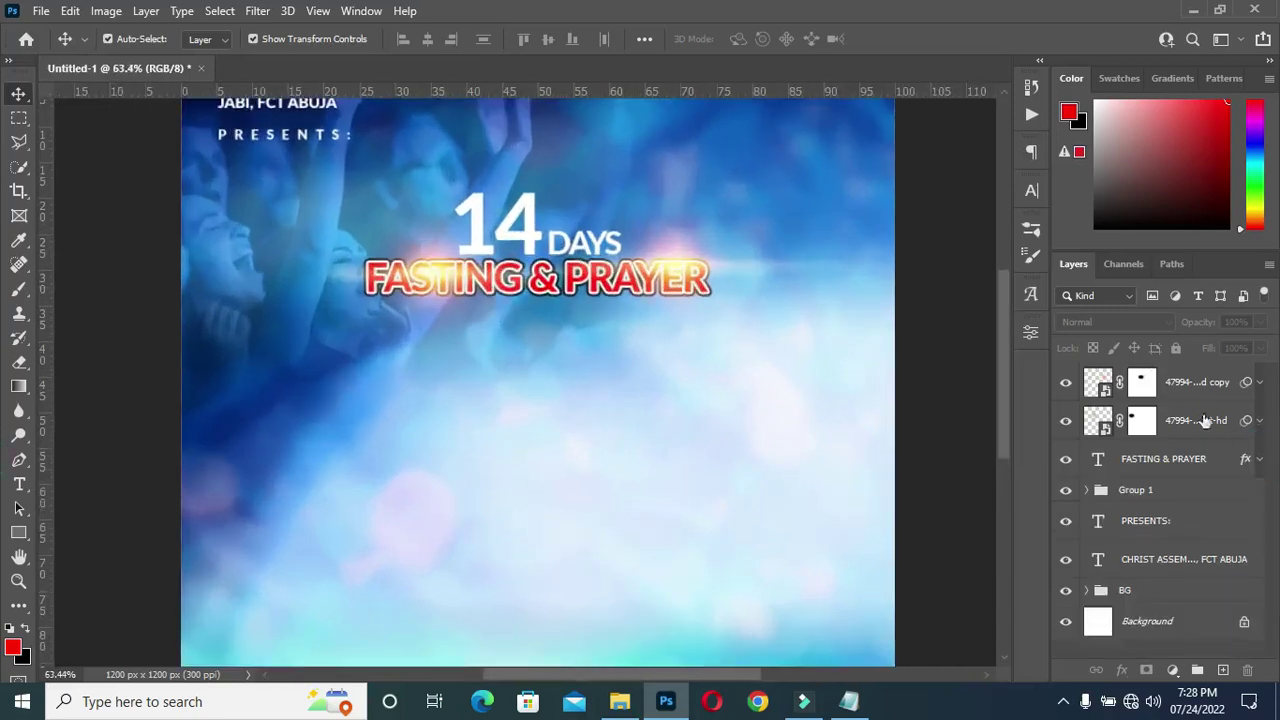
{"action": "left_click", "coordinate": [1152, 491]}
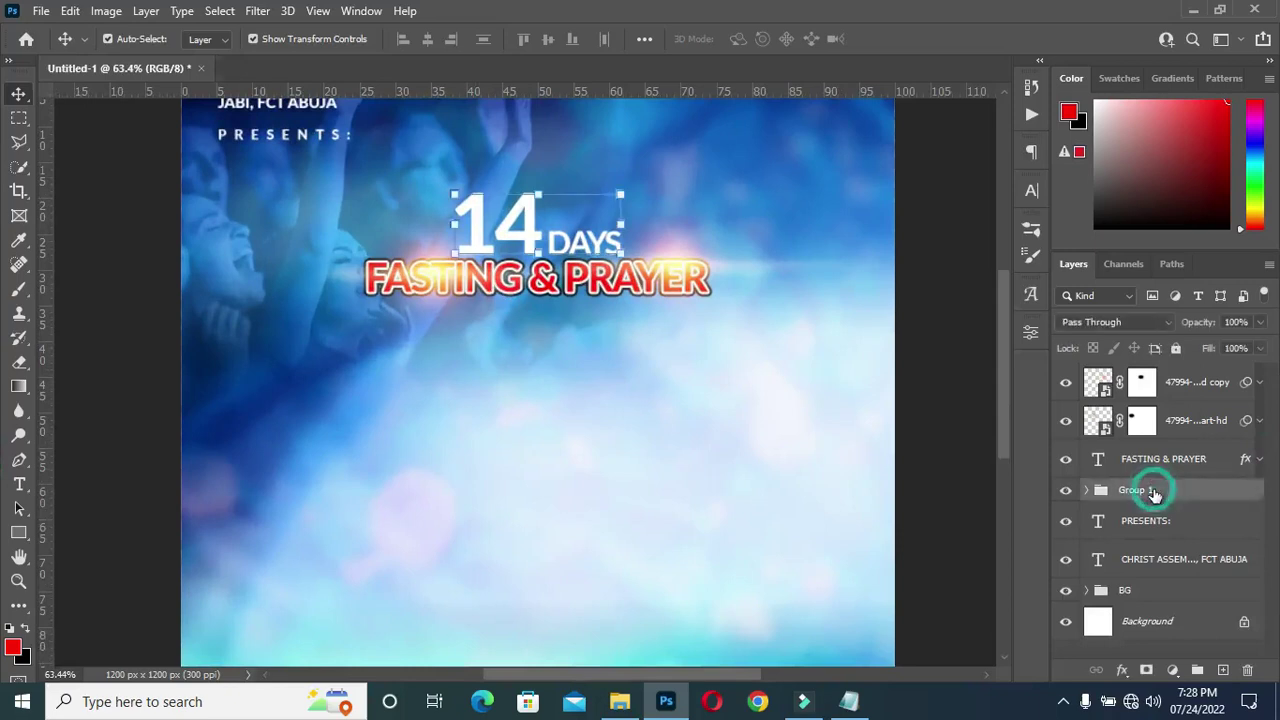
{"action": "left_click", "coordinate": [1183, 386], "text": "shift"}
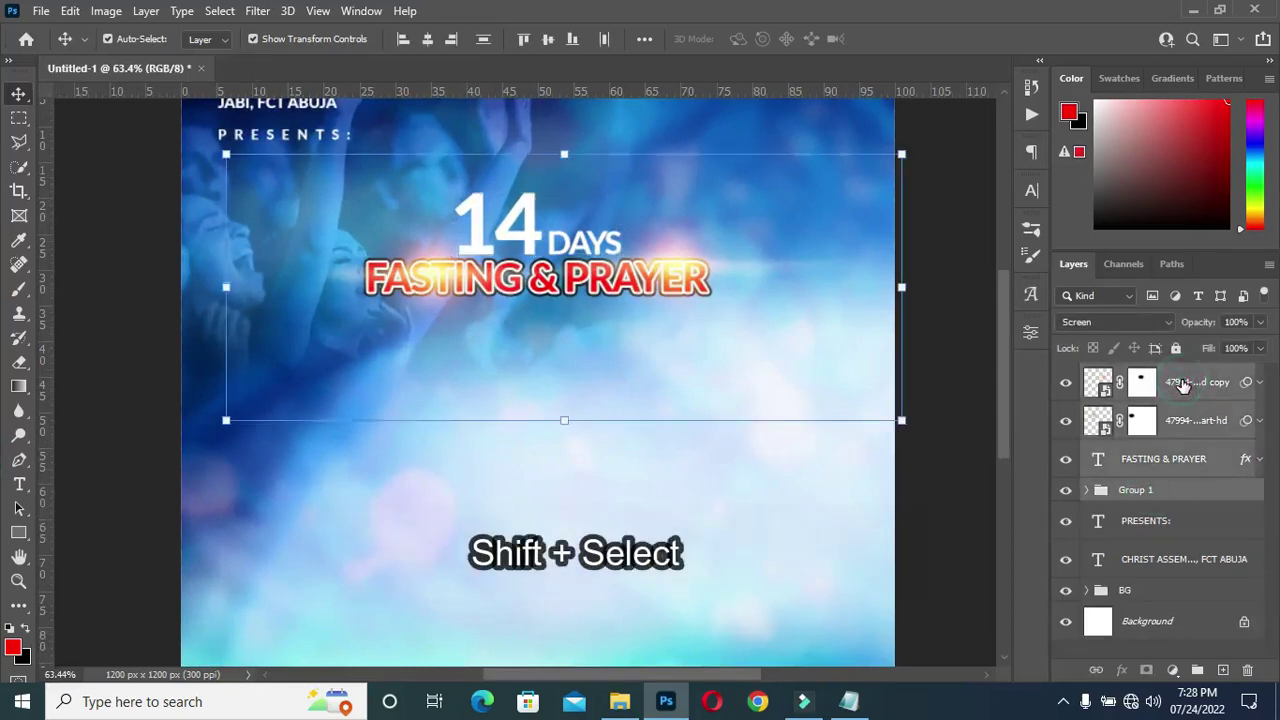
{"action": "key", "text": "ctrl+g"}
{"action": "double_click", "coordinate": [1135, 375]}
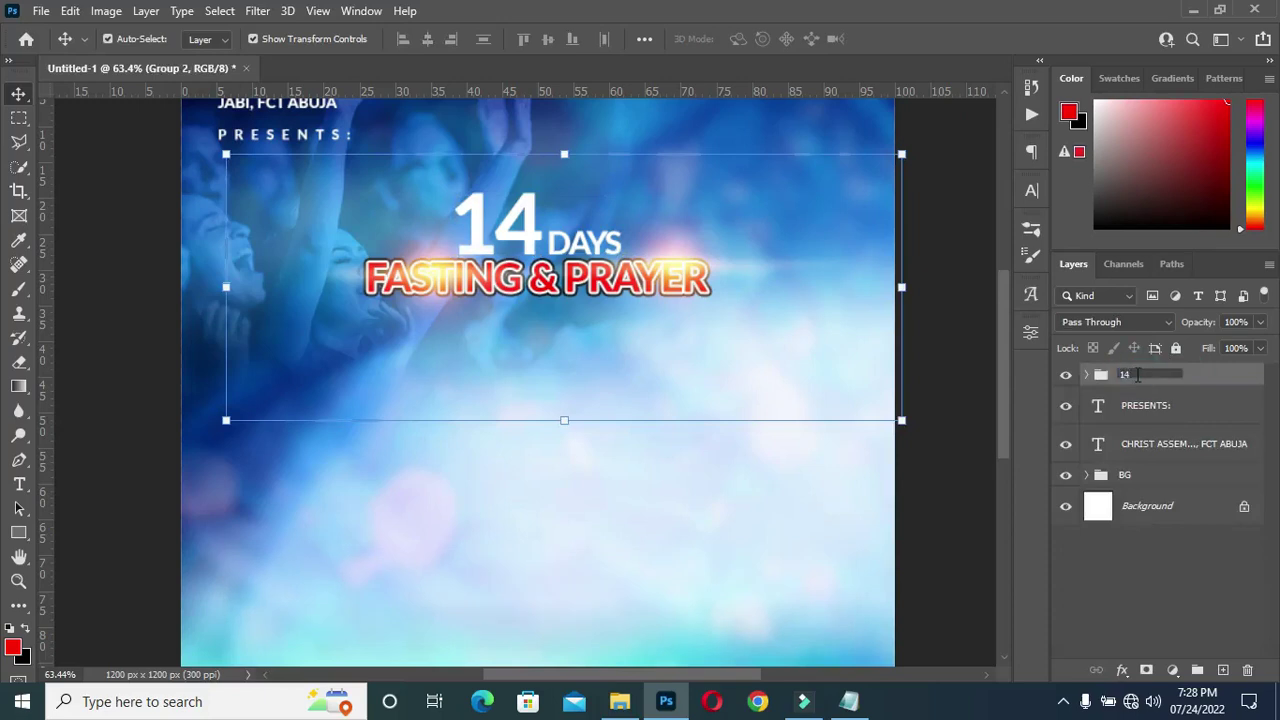
{"action": "type", "text": "14days"}
{"action": "key", "text": "Return"}
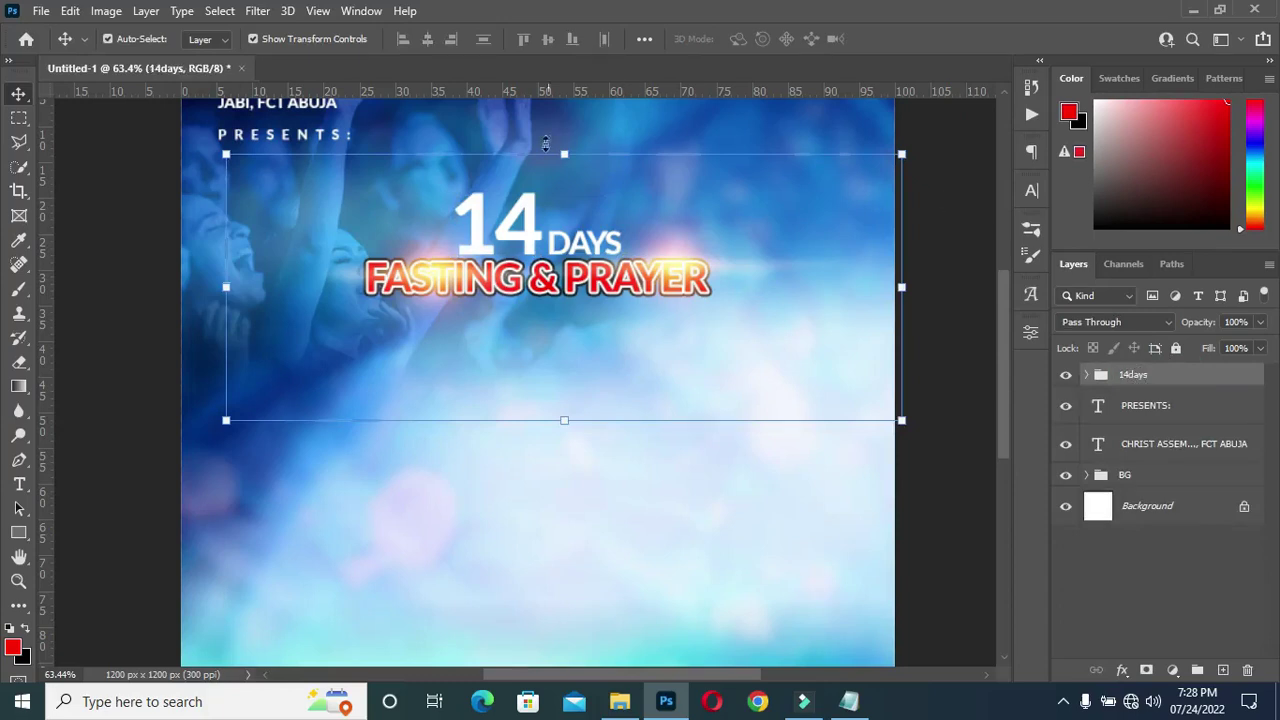
{"action": "scroll", "coordinate": [545, 143], "scroll_direction": "down", "scroll_amount": 1}
{"action": "scroll", "coordinate": [684, 236], "scroll_direction": "up", "scroll_amount": 1}
{"action": "left_click", "coordinate": [908, 237]}
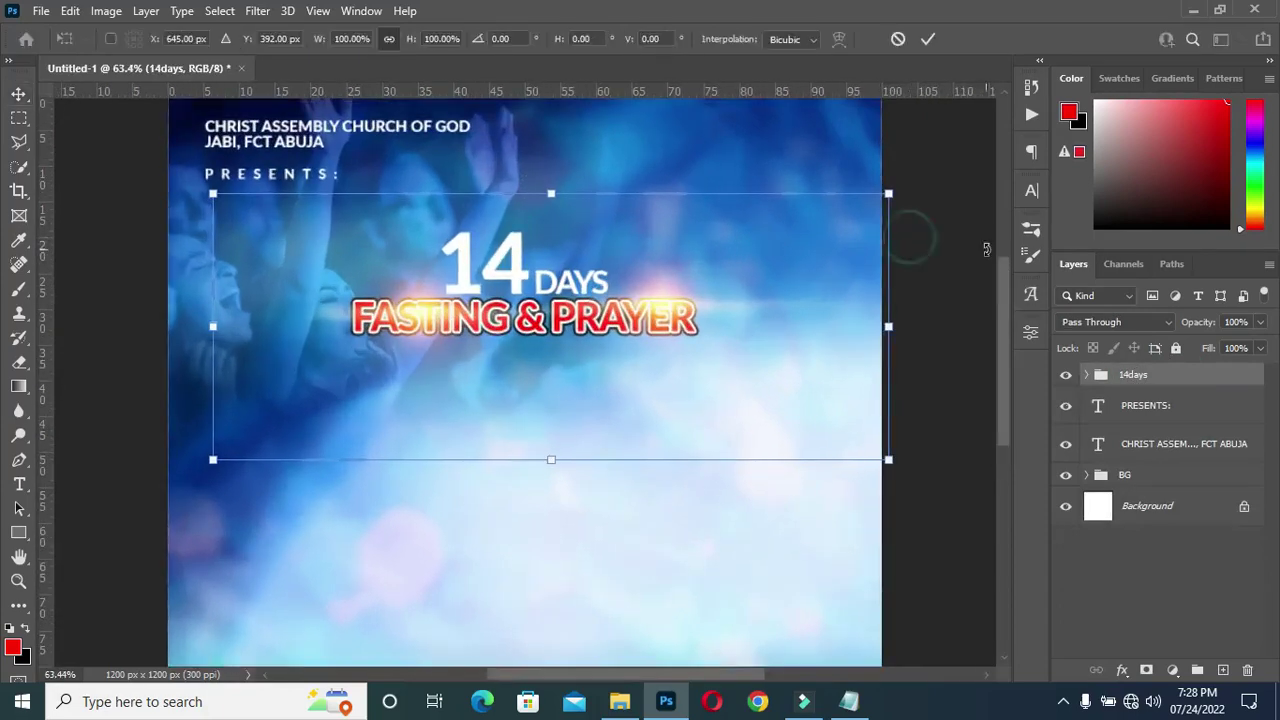
{"action": "key", "text": "Escape"}
Add a drop shadow to the 14 text with angle 90°, distance 9 px, spread 8% and size 10 px
{"action": "left_click", "coordinate": [490, 275]}
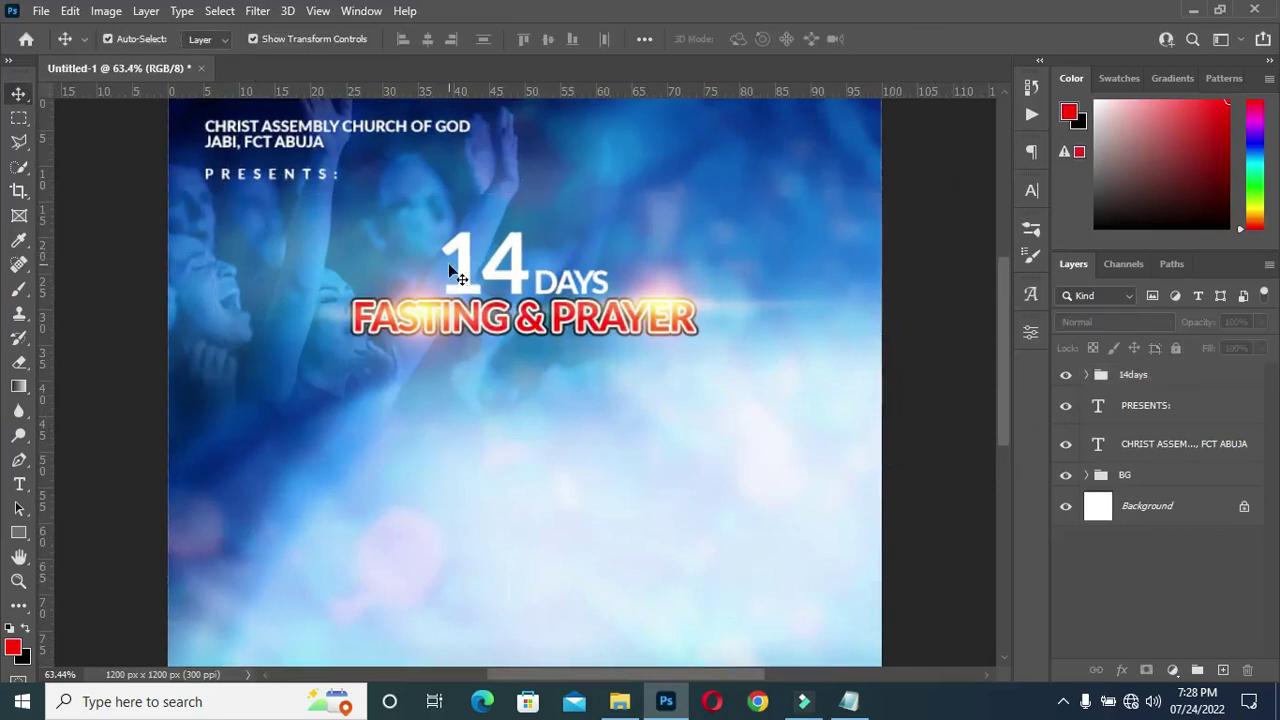
{"action": "scroll", "coordinate": [492, 278], "scroll_direction": "up", "scroll_amount": 1}
{"action": "left_click", "coordinate": [1122, 670]}
{"action": "left_click", "coordinate": [1140, 654]}
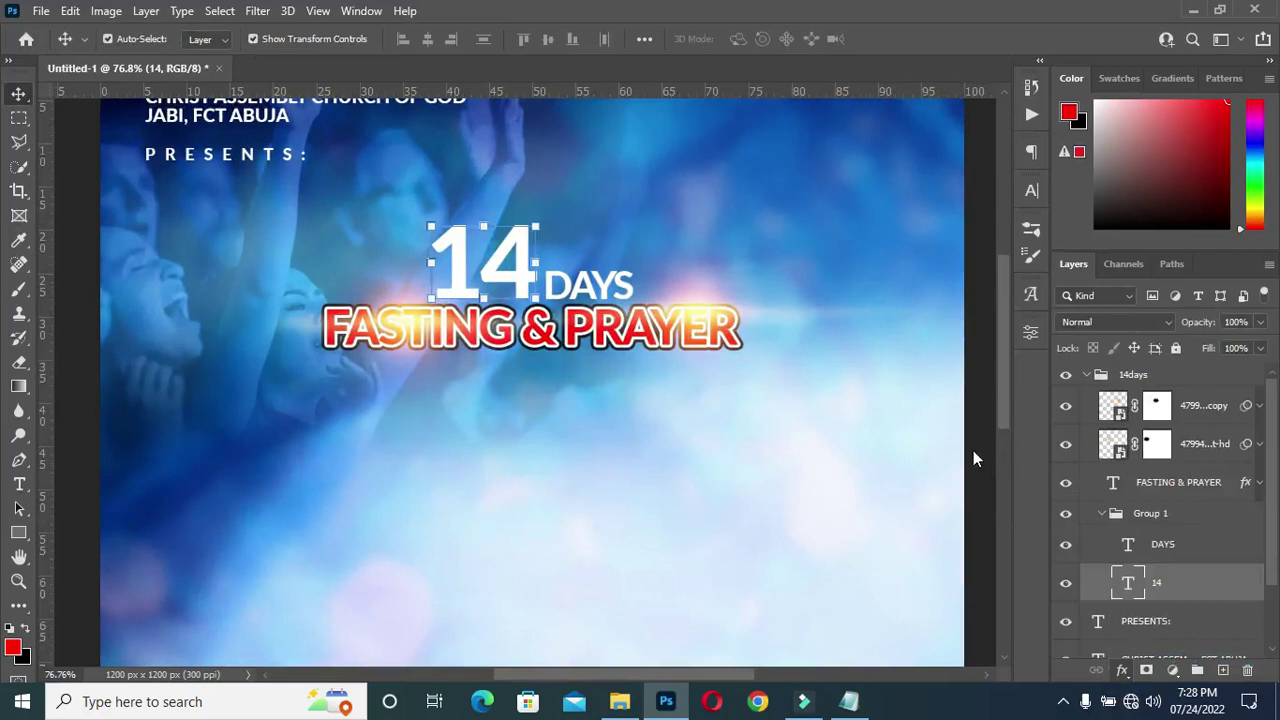
{"action": "left_click_drag", "start_coordinate": [897, 178], "coordinate": [1076, 145]}
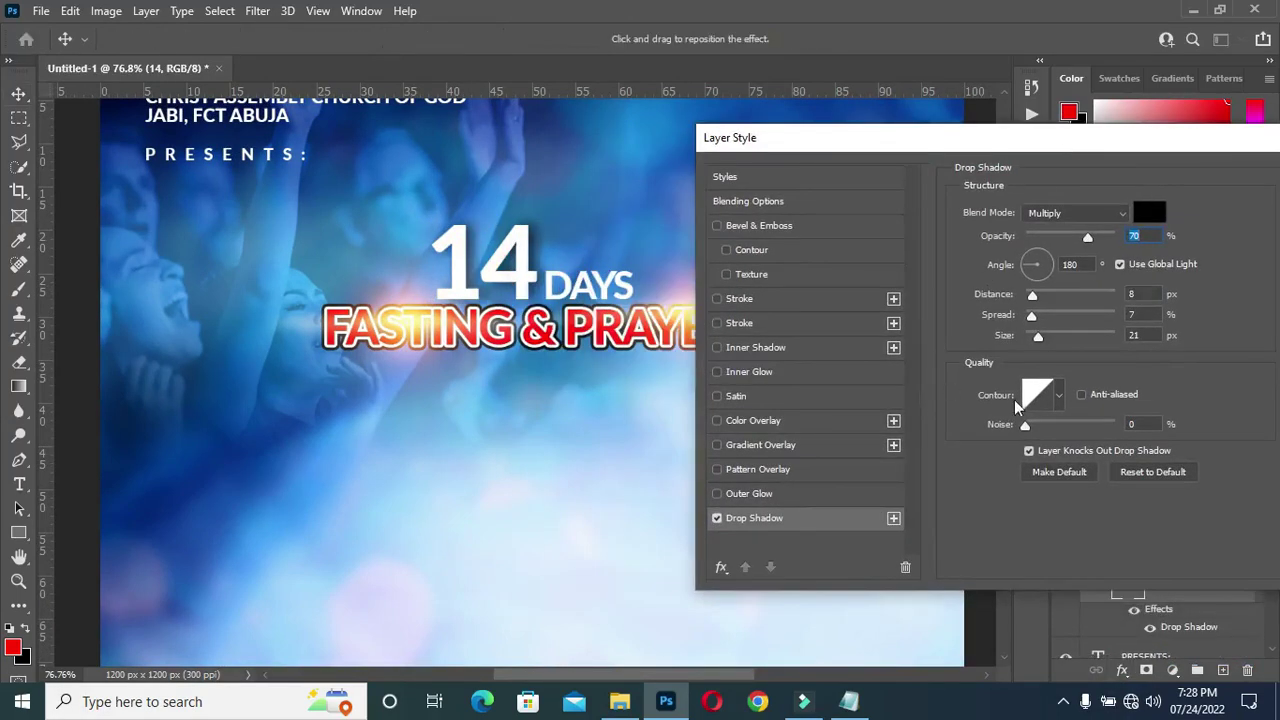
{"action": "left_click", "coordinate": [1035, 337]}
{"action": "left_click", "coordinate": [1037, 252]}
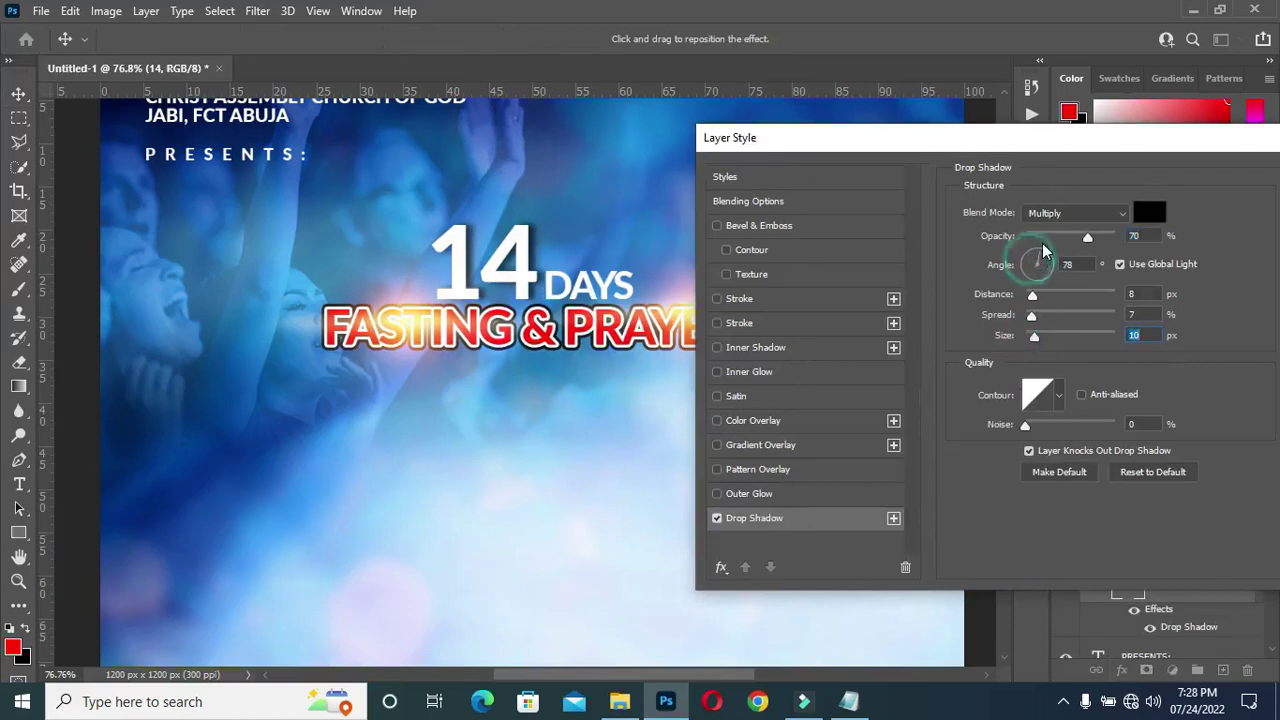
{"action": "left_click", "coordinate": [1034, 317]}
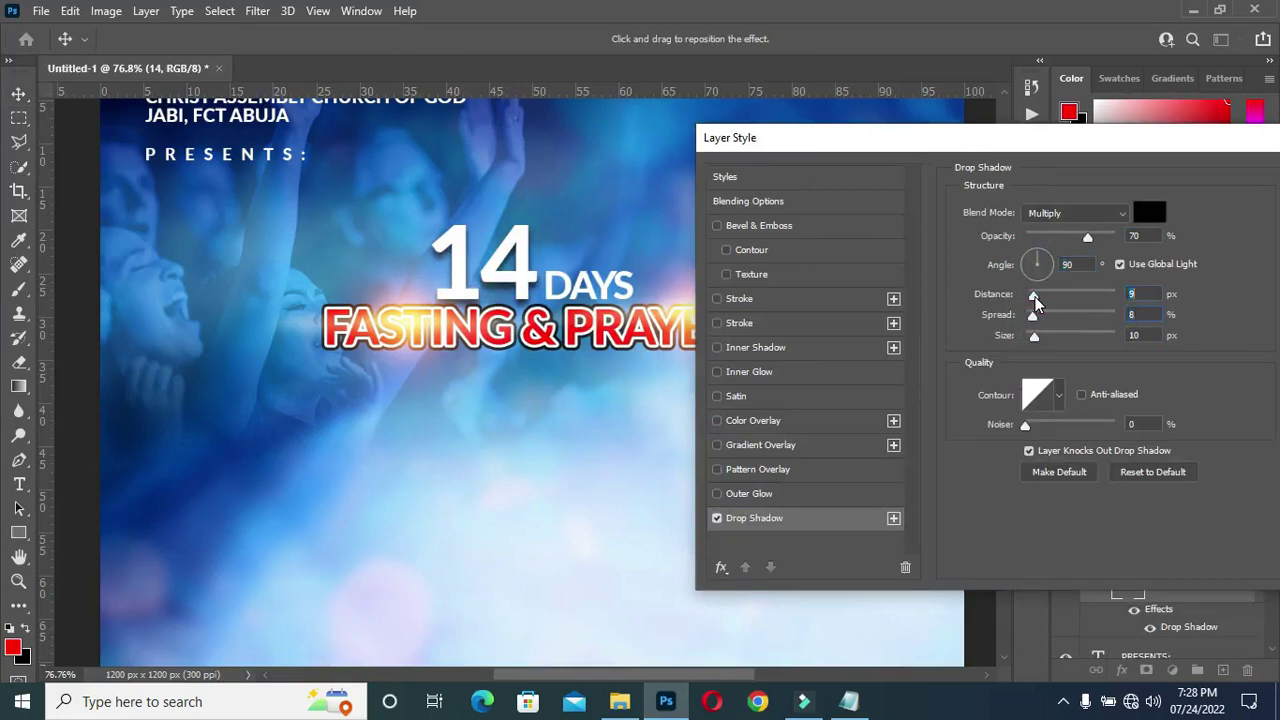
{"action": "left_click", "coordinate": [1034, 317]}
{"action": "left_click", "coordinate": [1034, 338]}
{"action": "left_click", "coordinate": [1143, 163]}
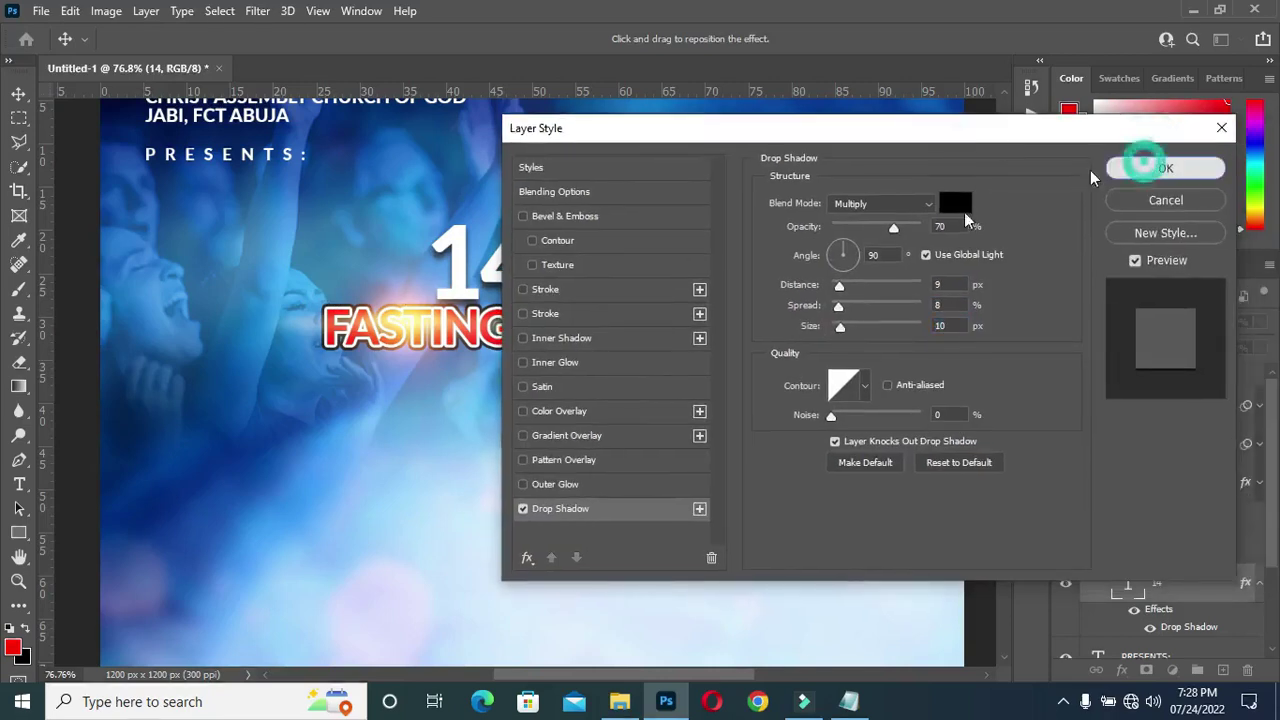
Copy the 14 text's drop shadow to the DAYS layer and set its distance to 5 px, spread to 6% and size to 9 px
{"action": "scroll", "coordinate": [500, 300], "scroll_direction": "down", "scroll_amount": 2}
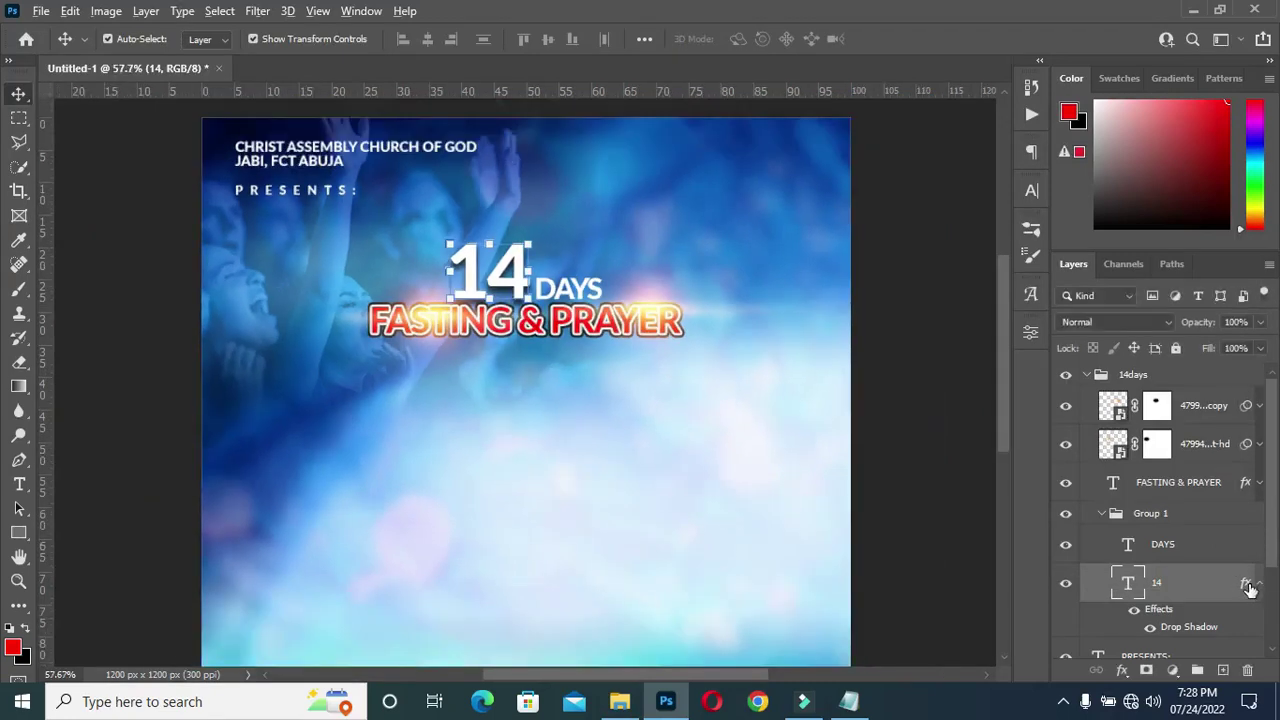
{"action": "left_click_drag", "start_coordinate": [1249, 587], "coordinate": [1240, 560]}
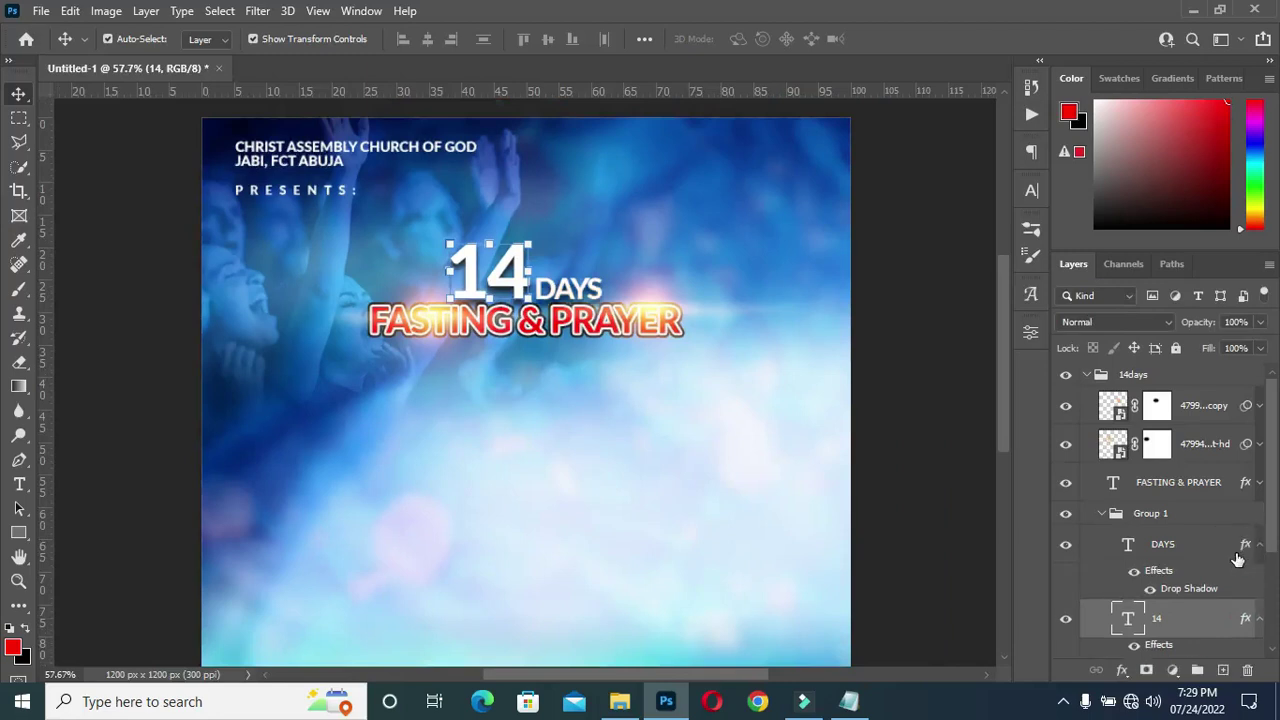
{"action": "left_click", "coordinate": [1247, 544]}
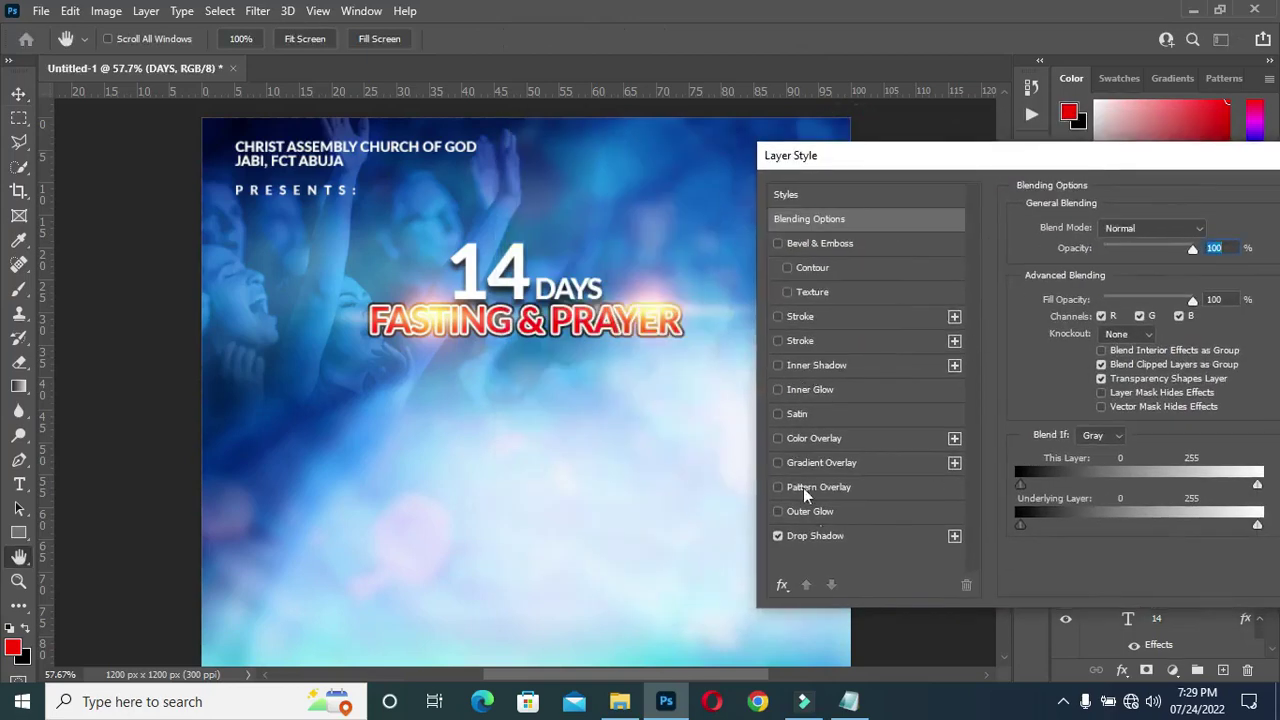
{"action": "left_click", "coordinate": [830, 536]}
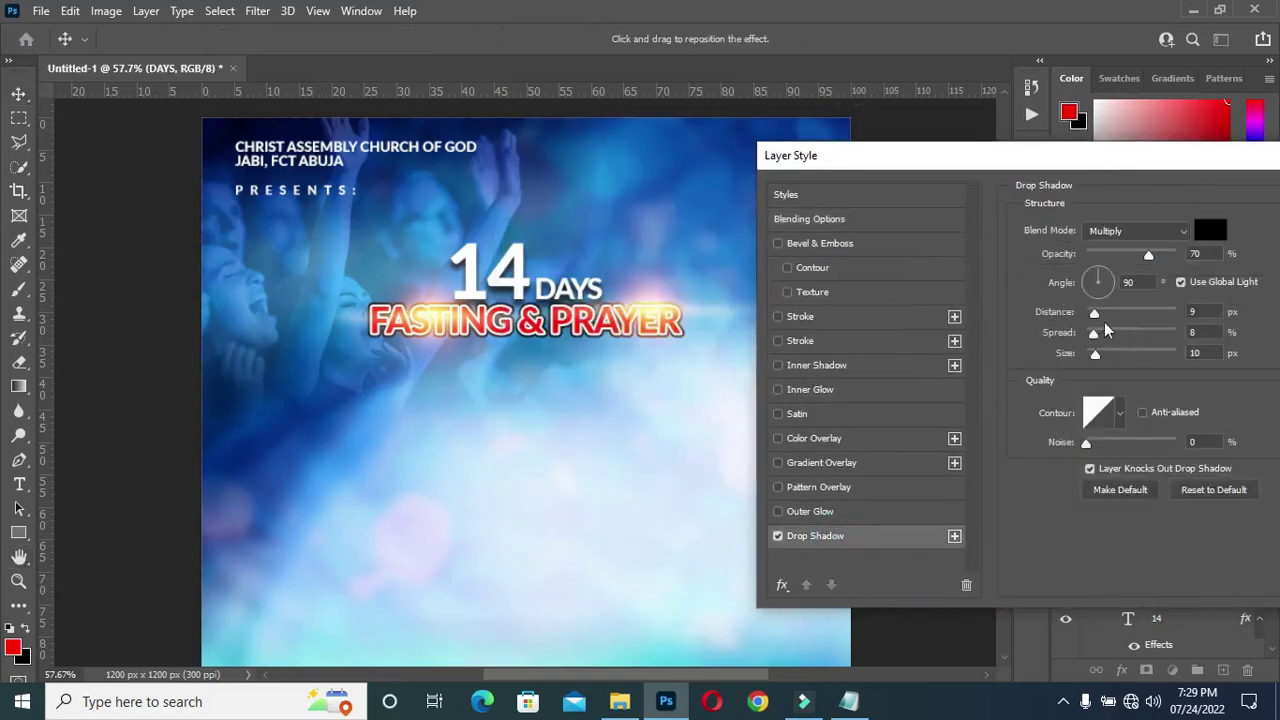
{"action": "mouse_move", "coordinate": [1094, 316]}
{"action": "left_mouse_down"}
{"action": "mouse_move", "coordinate": [1092, 358]}
{"action": "mouse_move", "coordinate": [1089, 316]}
{"action": "left_mouse_up"}
{"action": "left_click", "coordinate": [1098, 357]}
{"action": "left_click_drag", "start_coordinate": [1163, 157], "coordinate": [772, 164]}
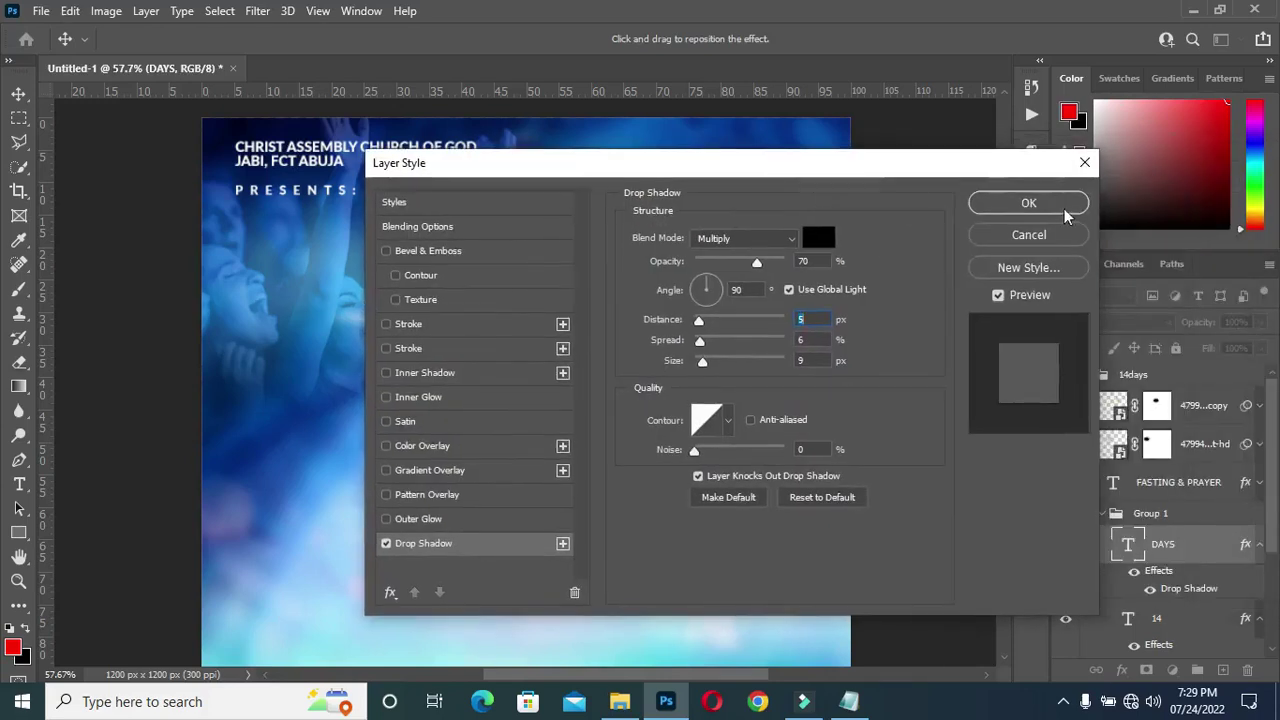
{"action": "left_click", "coordinate": [1058, 202]}
Collapse the 14days layer group
{"action": "scroll", "coordinate": [668, 320], "scroll_direction": "down", "scroll_amount": 2}
{"action": "scroll", "coordinate": [471, 251], "scroll_direction": "down", "scroll_amount": 1}
{"action": "scroll", "coordinate": [471, 251], "scroll_direction": "up", "scroll_amount": 3}
{"action": "scroll", "coordinate": [471, 251], "scroll_direction": "down", "scroll_amount": 3}
{"action": "scroll", "coordinate": [471, 251], "scroll_direction": "up", "scroll_amount": 2}
{"action": "left_click", "coordinate": [1087, 375]}
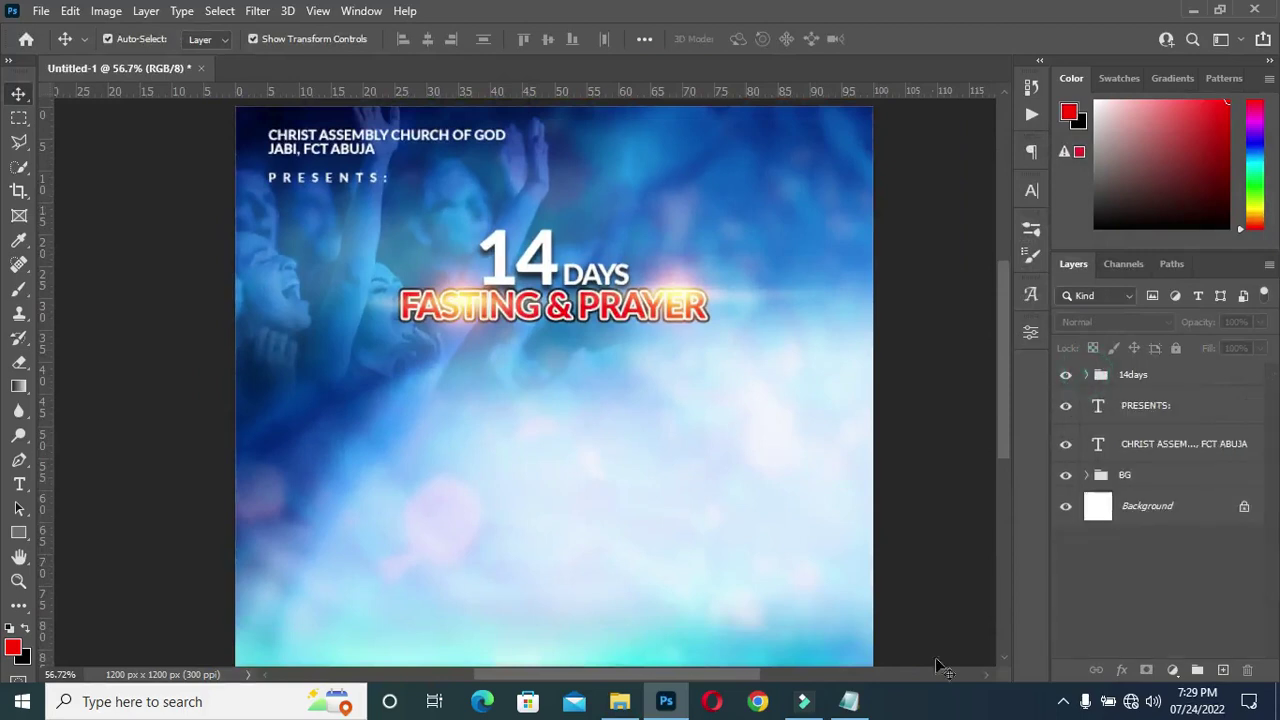
Switch to Notepad, copy the line THEME: and return to the Photoshop flyer
{"action": "left_click", "coordinate": [848, 701]}
{"action": "left_click_drag", "start_coordinate": [190, 287], "coordinate": [237, 287]}
{"action": "key", "text": "ctrl+c"}
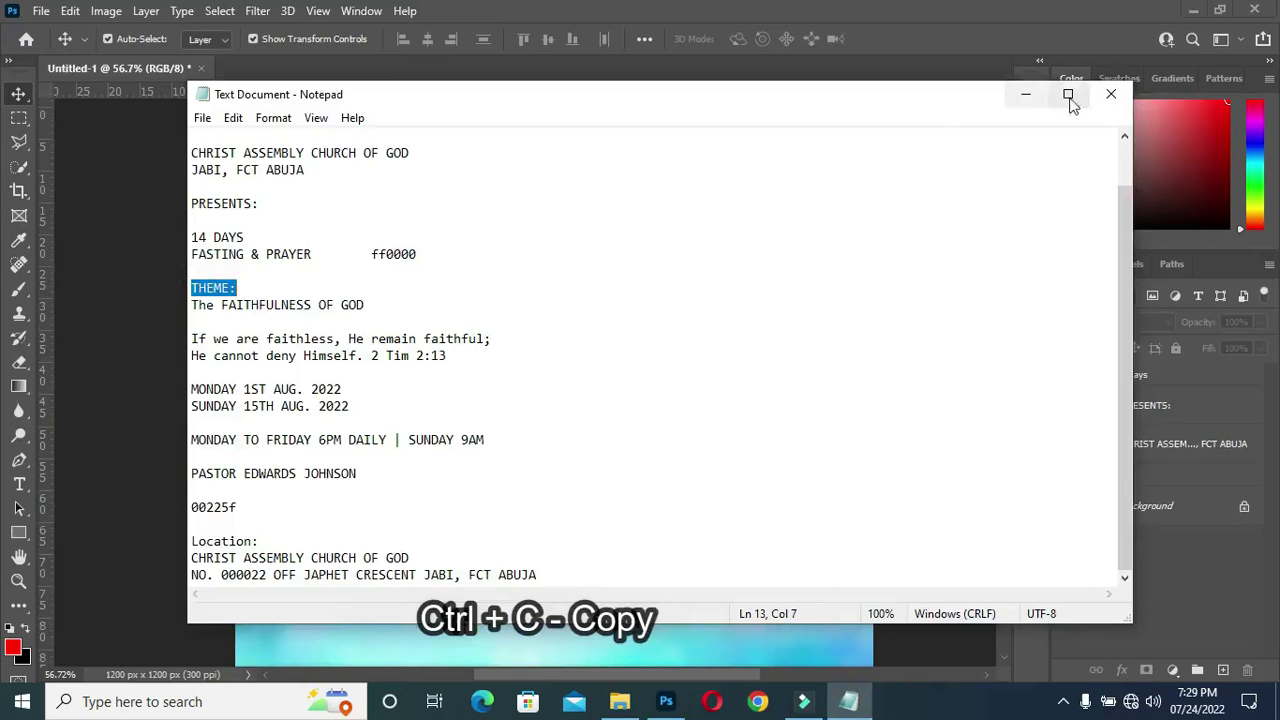
{"action": "left_click", "coordinate": [1025, 95]}
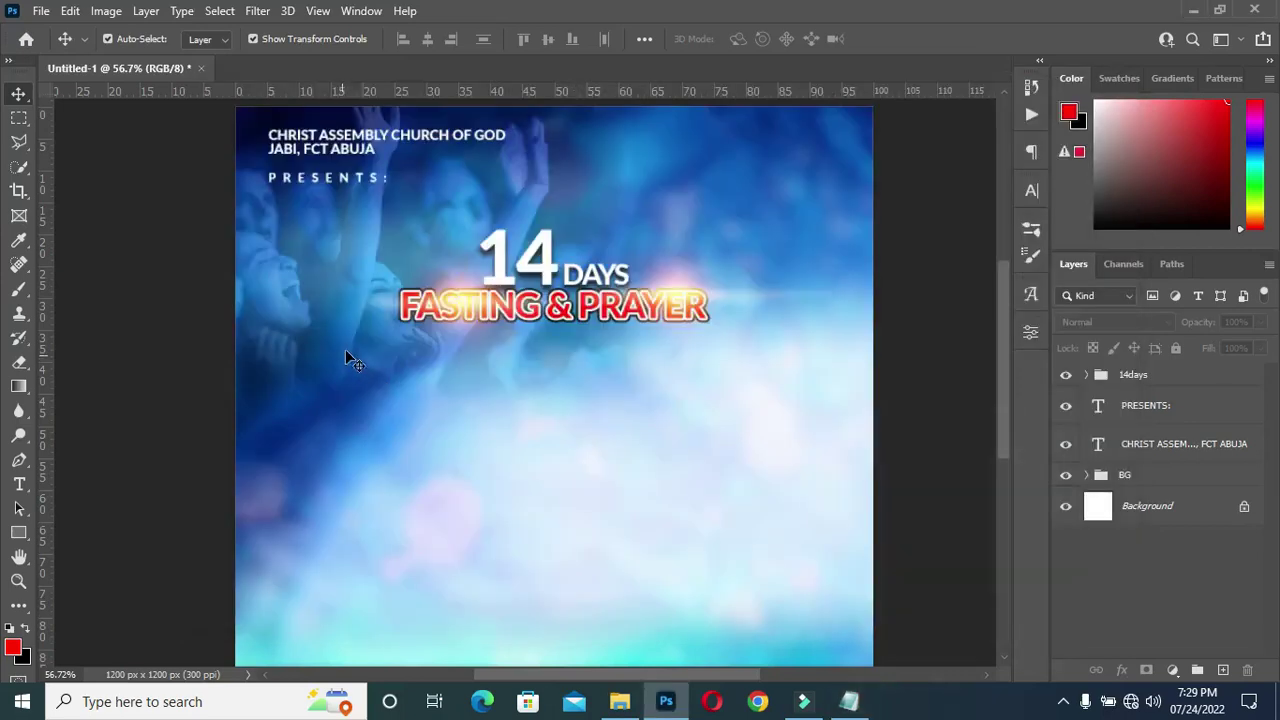
Draw a narrow vertical red rectangle on the background just below and left of the word FASTING
{"action": "key", "text": "u"}
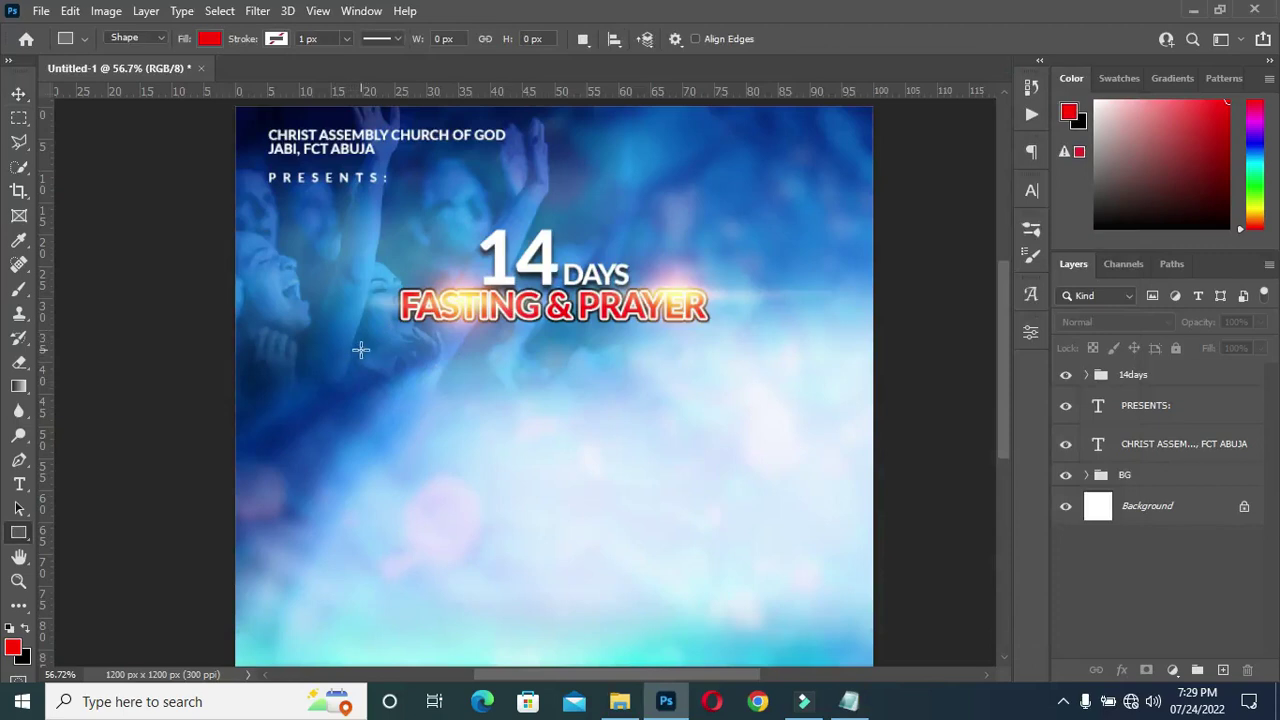
{"action": "left_click_drag", "start_coordinate": [363, 357], "coordinate": [380, 419]}
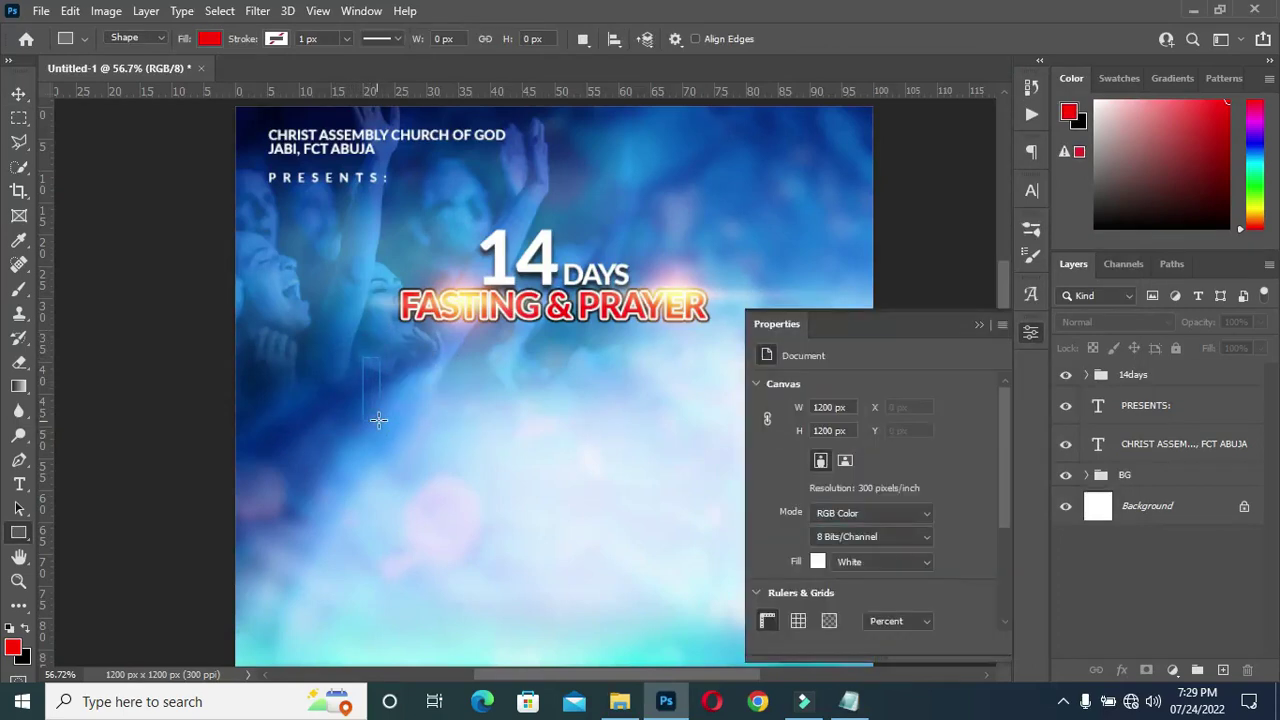
{"action": "left_click", "coordinate": [977, 326]}
{"action": "left_click", "coordinate": [18, 93]}
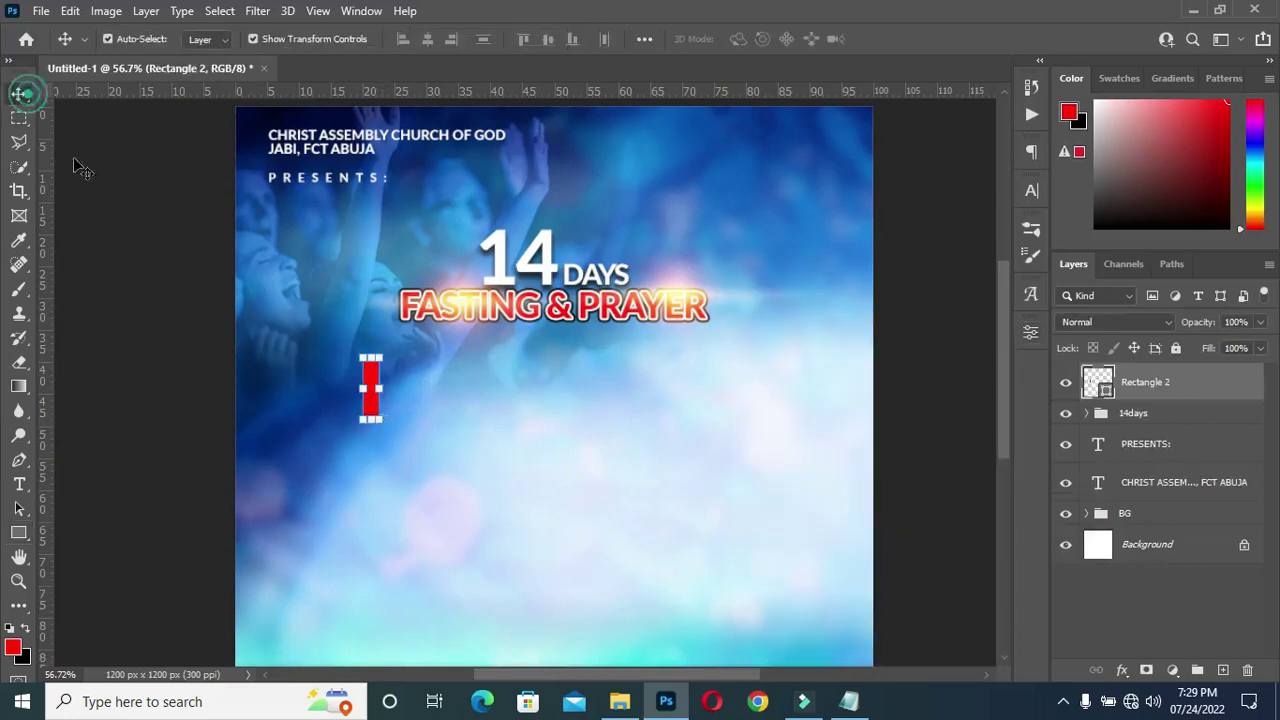
Add the text THEME: beside the red rectangle in 7 pt Lato Heavy and set its color to white
{"action": "key", "text": "t"}
{"action": "left_click", "coordinate": [443, 394]}
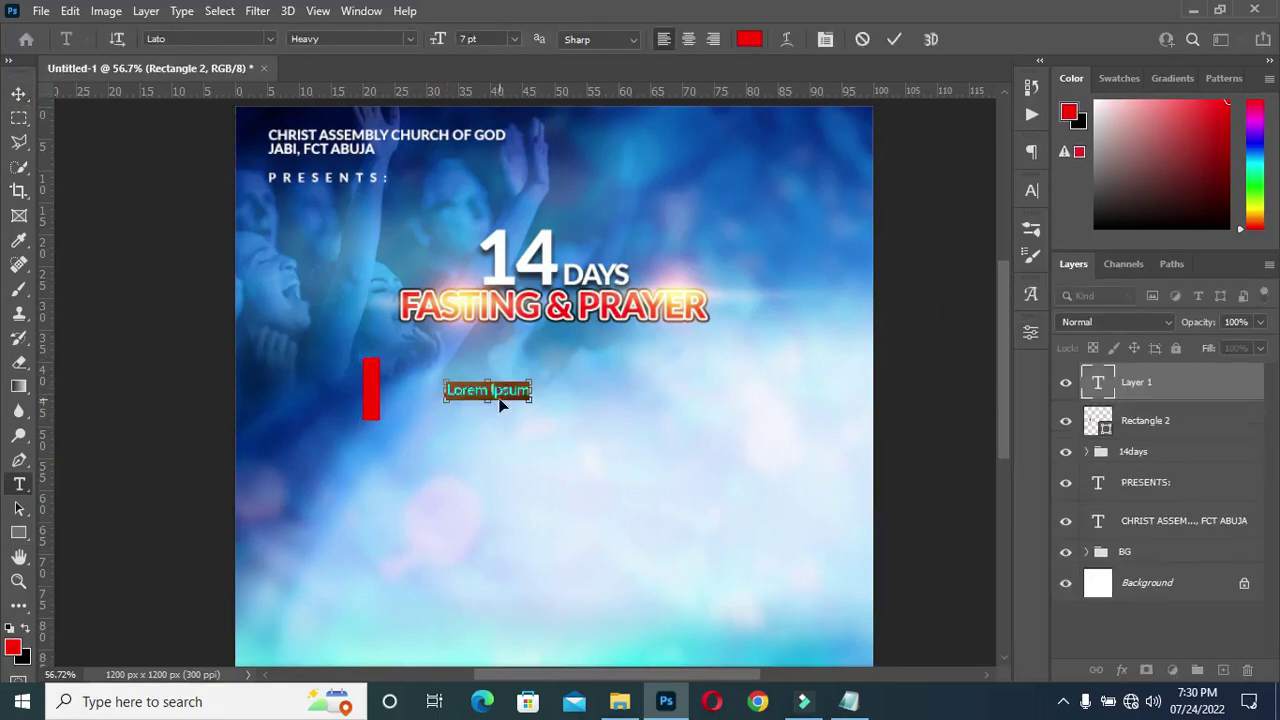
{"action": "type", "text": "THEME:"}
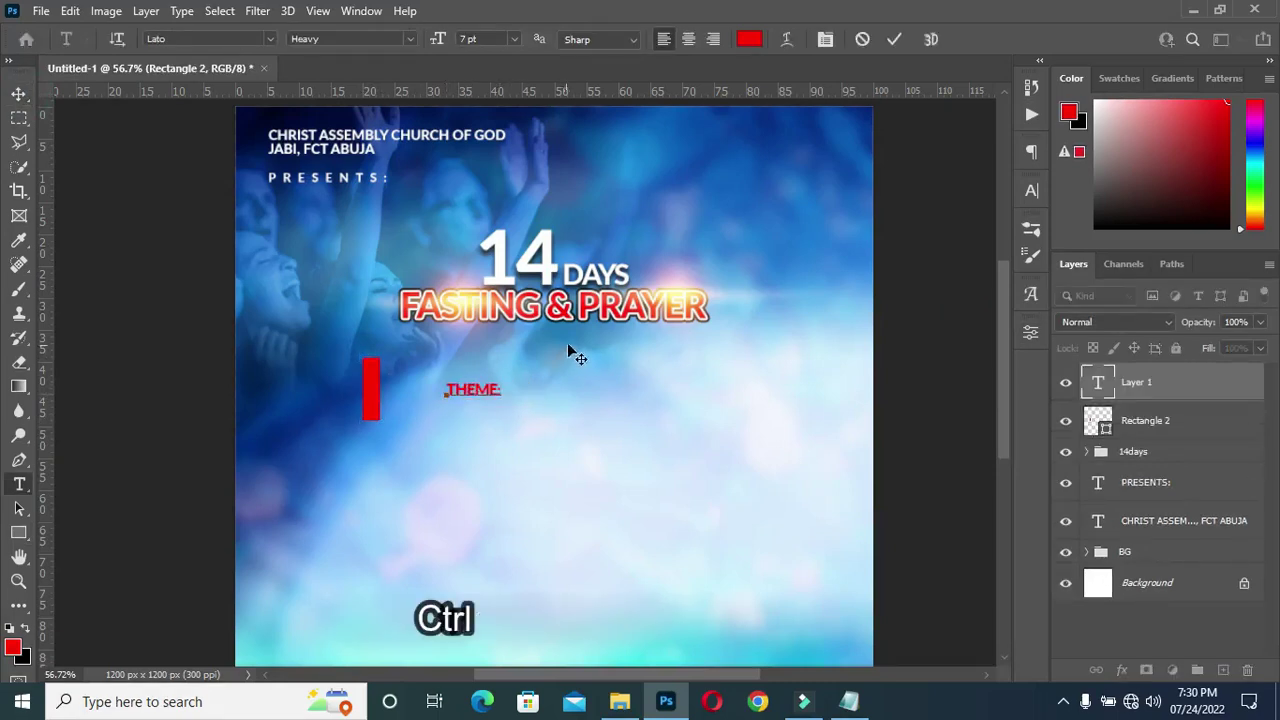
{"action": "left_click", "coordinate": [893, 39]}
{"action": "left_click", "coordinate": [749, 39]}
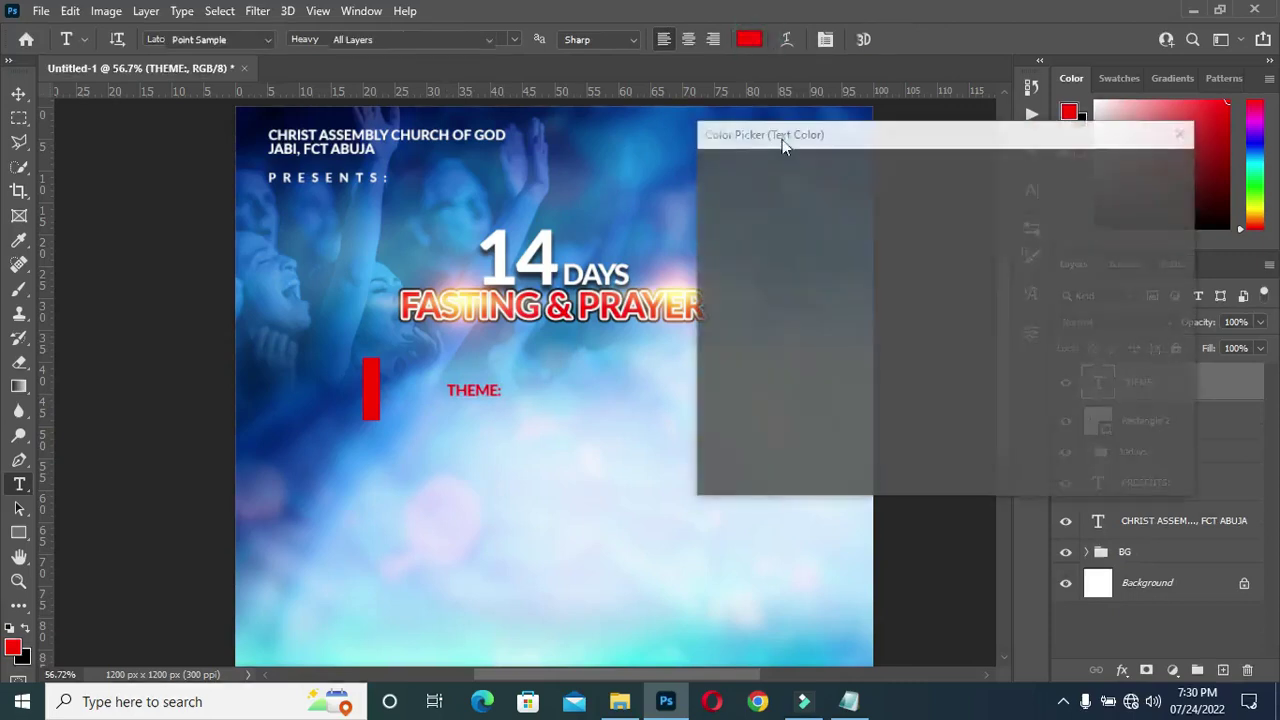
{"action": "left_click", "coordinate": [1103, 167]}
{"action": "left_click", "coordinate": [20, 92]}
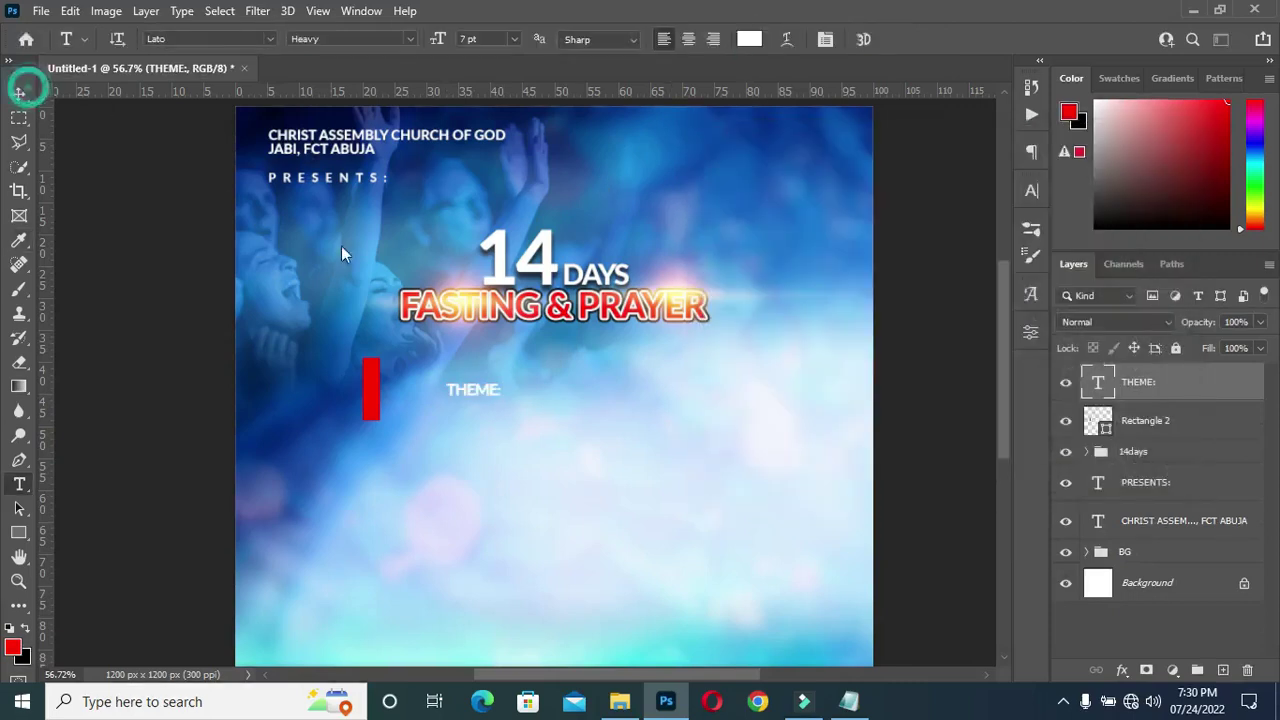
Rotate the THEME: text to -90° and move it onto the narrow red rectangle
{"action": "left_click", "coordinate": [512, 370]}
{"action": "left_click_drag", "start_coordinate": [512, 375], "coordinate": [446, 328]}
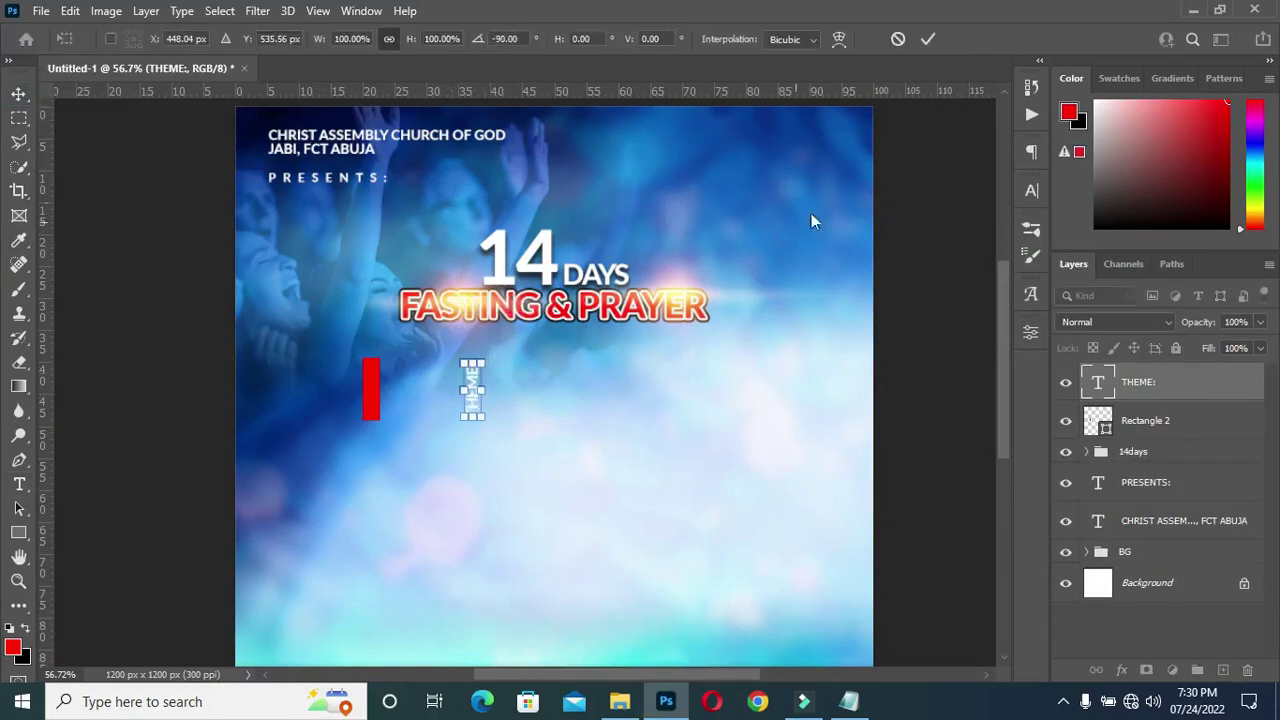
{"action": "key", "text": "Return"}
{"action": "left_click_drag", "start_coordinate": [475, 404], "coordinate": [372, 404]}
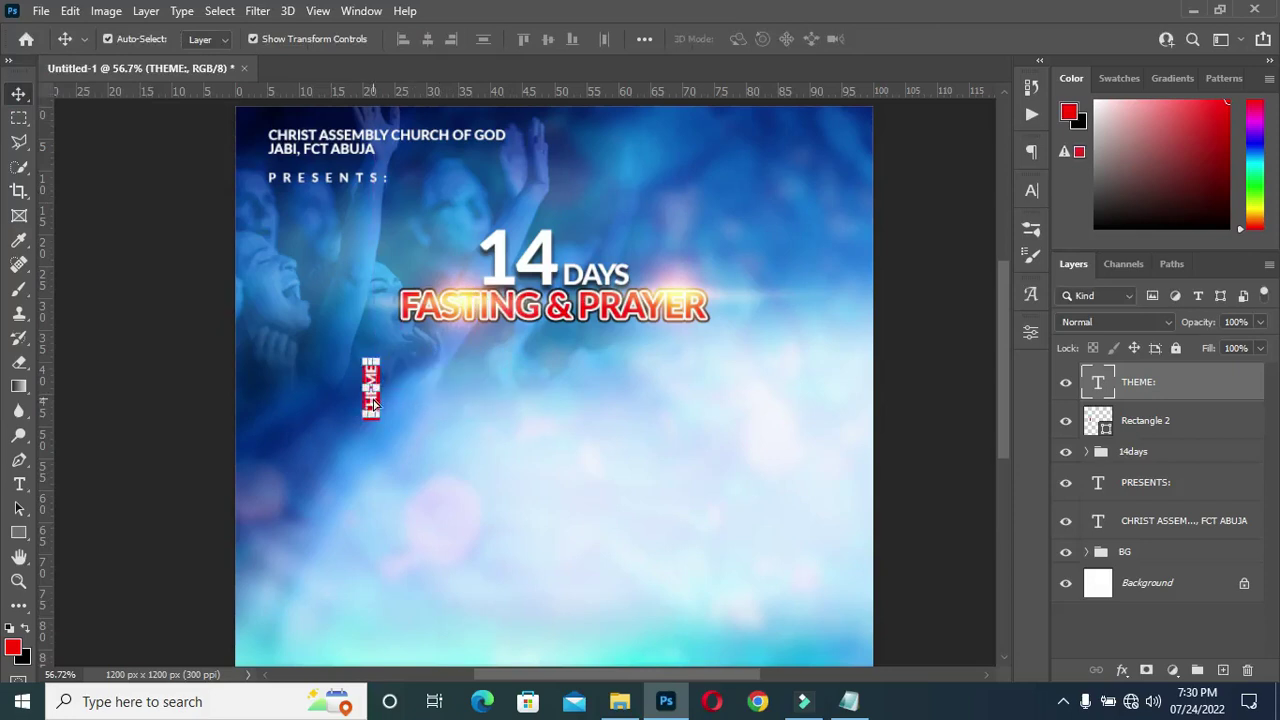
{"action": "left_click", "coordinate": [905, 377]}
Group the red rectangle and the THEME: text layers and name the group Theme
{"action": "left_click", "coordinate": [1160, 420]}
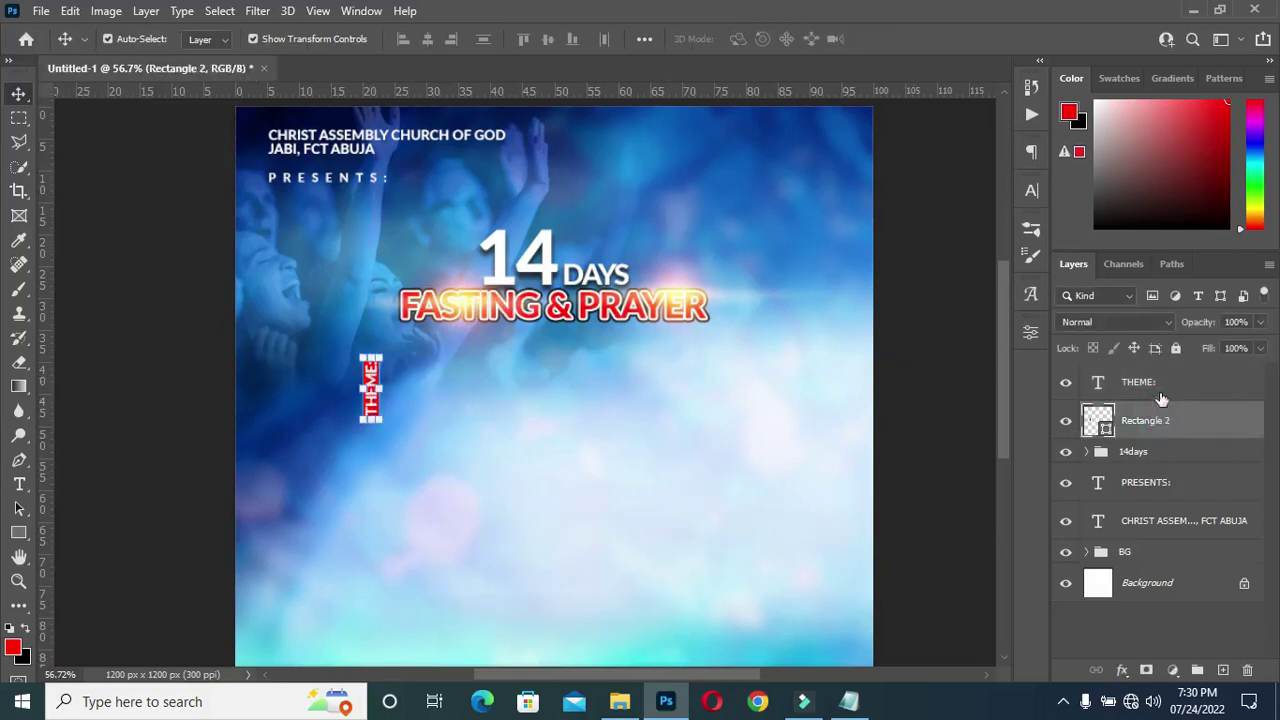
{"action": "left_click", "coordinate": [1160, 386], "text": "shift"}
{"action": "key", "text": "ctrl+g"}
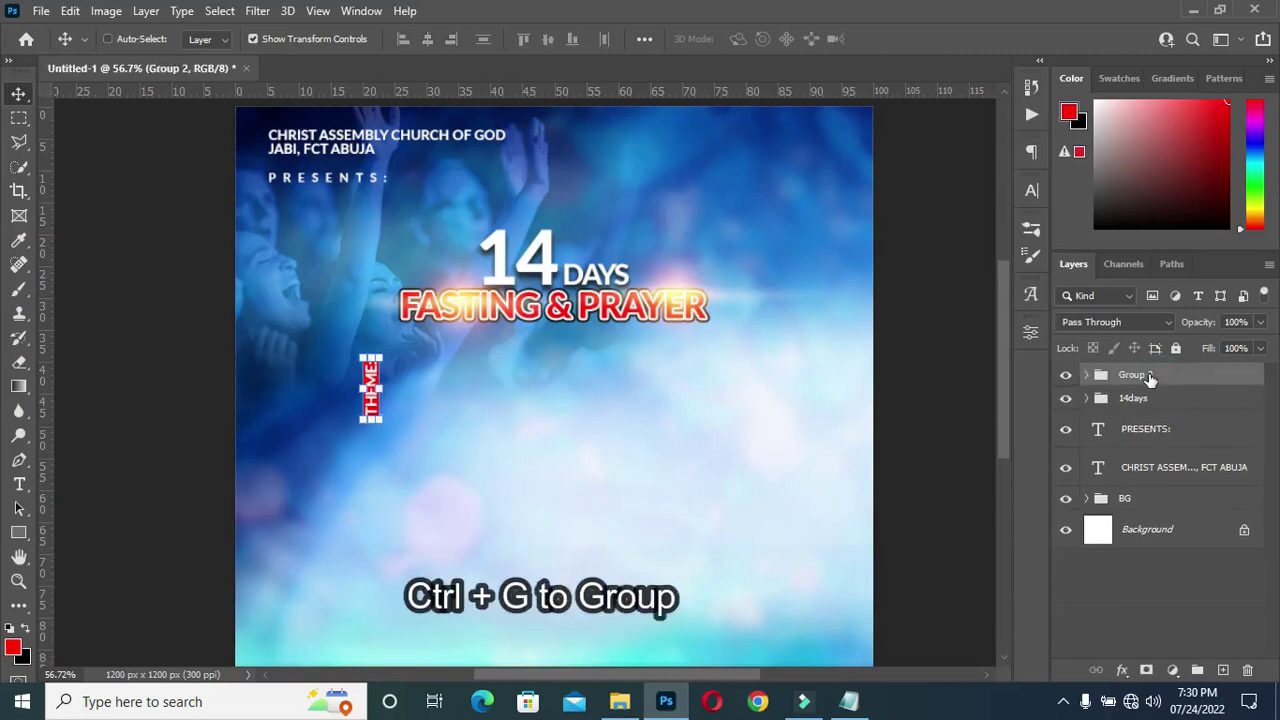
{"action": "double_click", "coordinate": [1151, 374]}
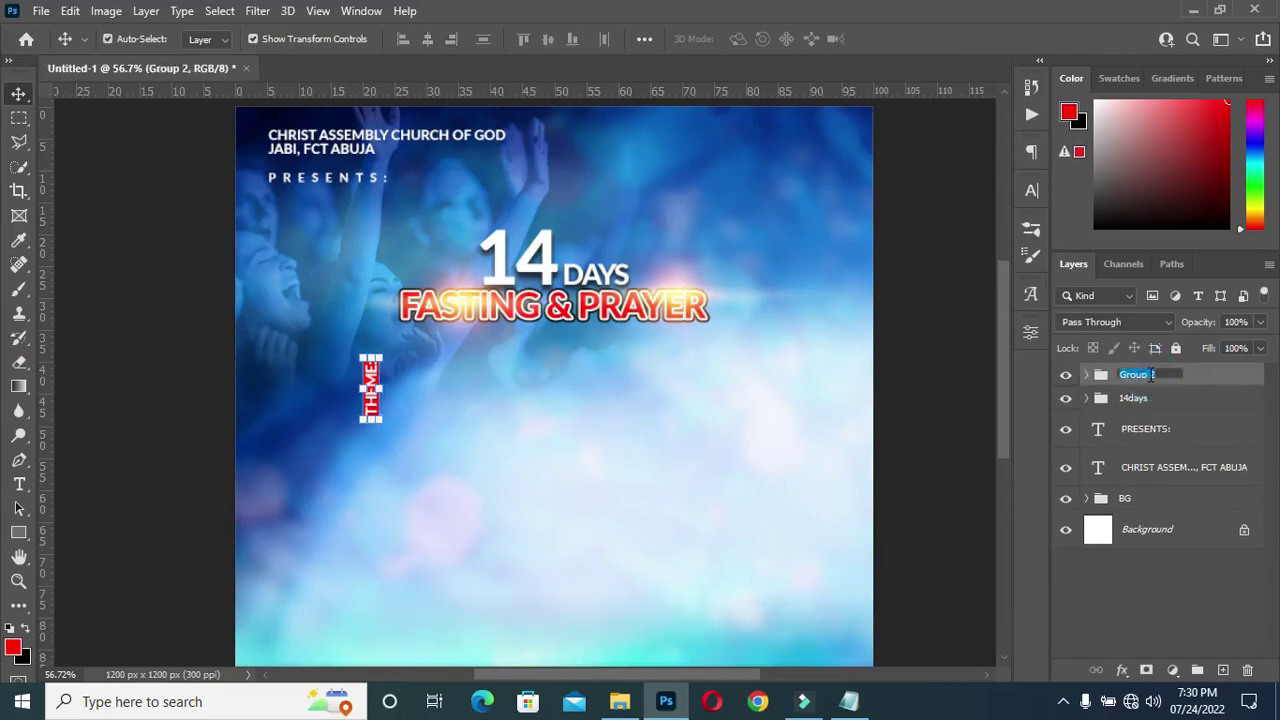
{"action": "type", "text": "Theme"}
{"action": "key", "text": "Return"}
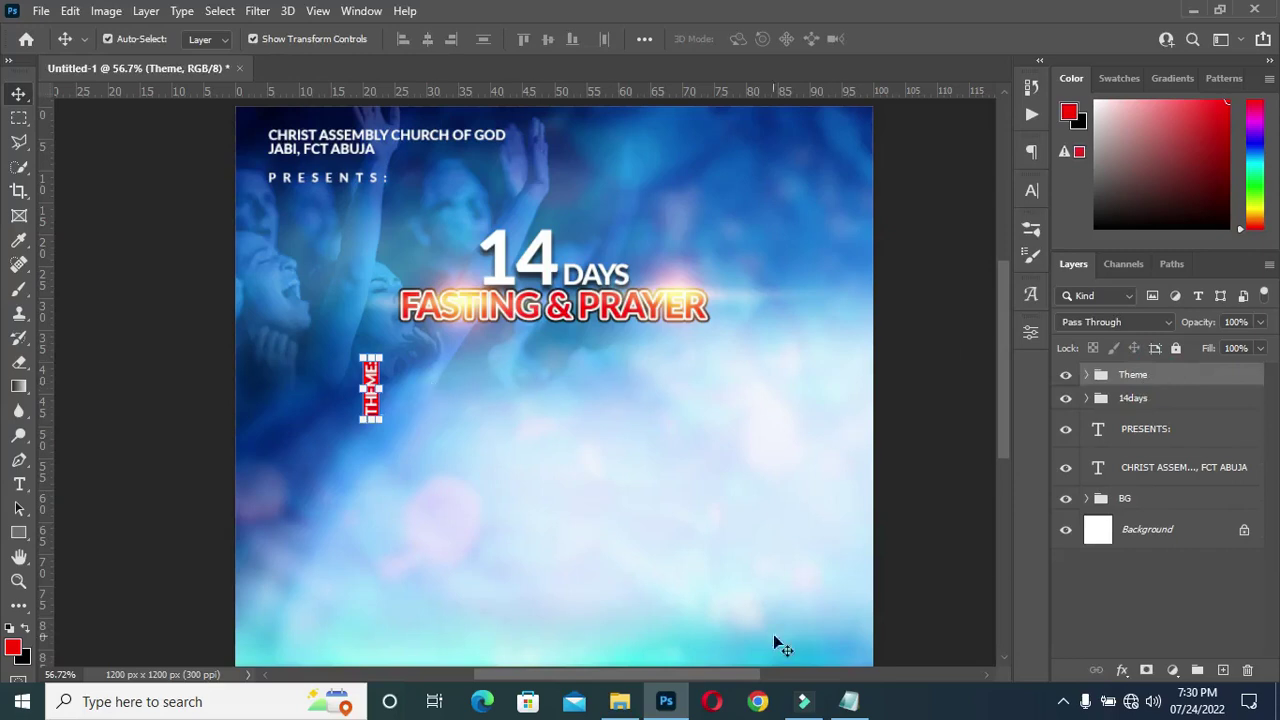
Switch to Notepad, copy the word The from the theme line and return to the Photoshop flyer
{"action": "left_click", "coordinate": [848, 701]}
{"action": "left_click_drag", "start_coordinate": [191, 305], "coordinate": [215, 305]}
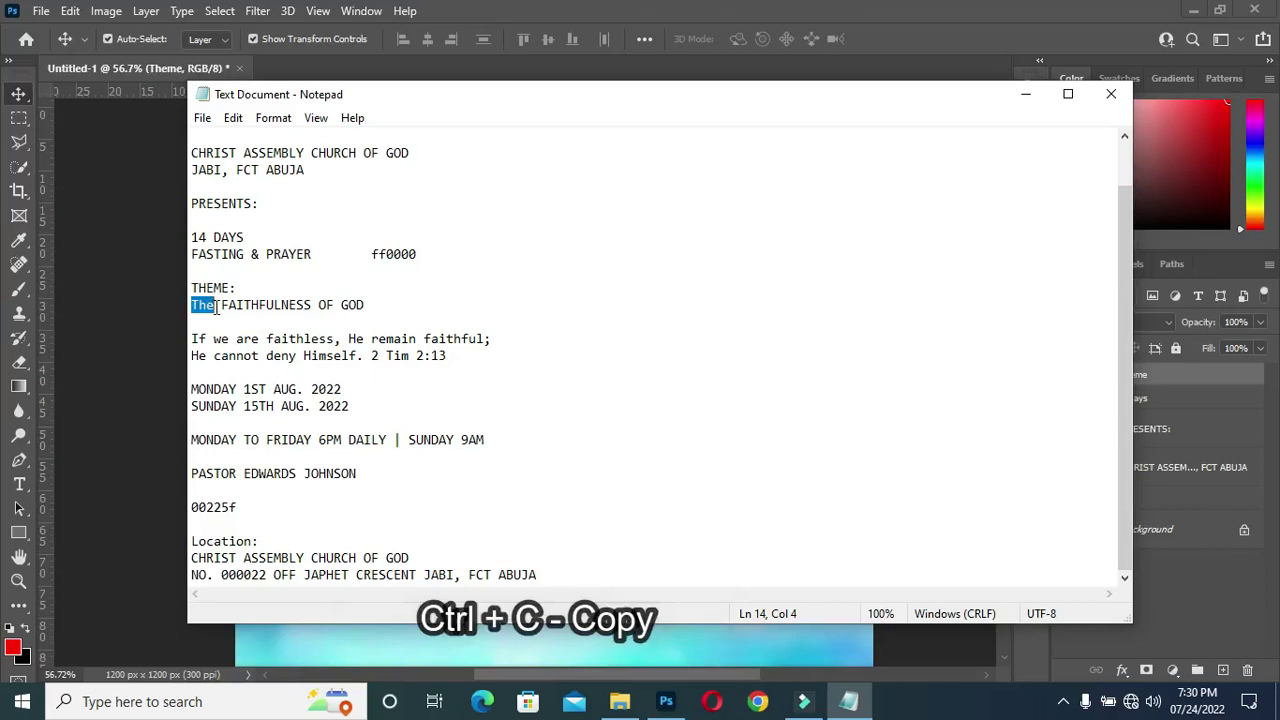
{"action": "left_click", "coordinate": [1025, 94]}
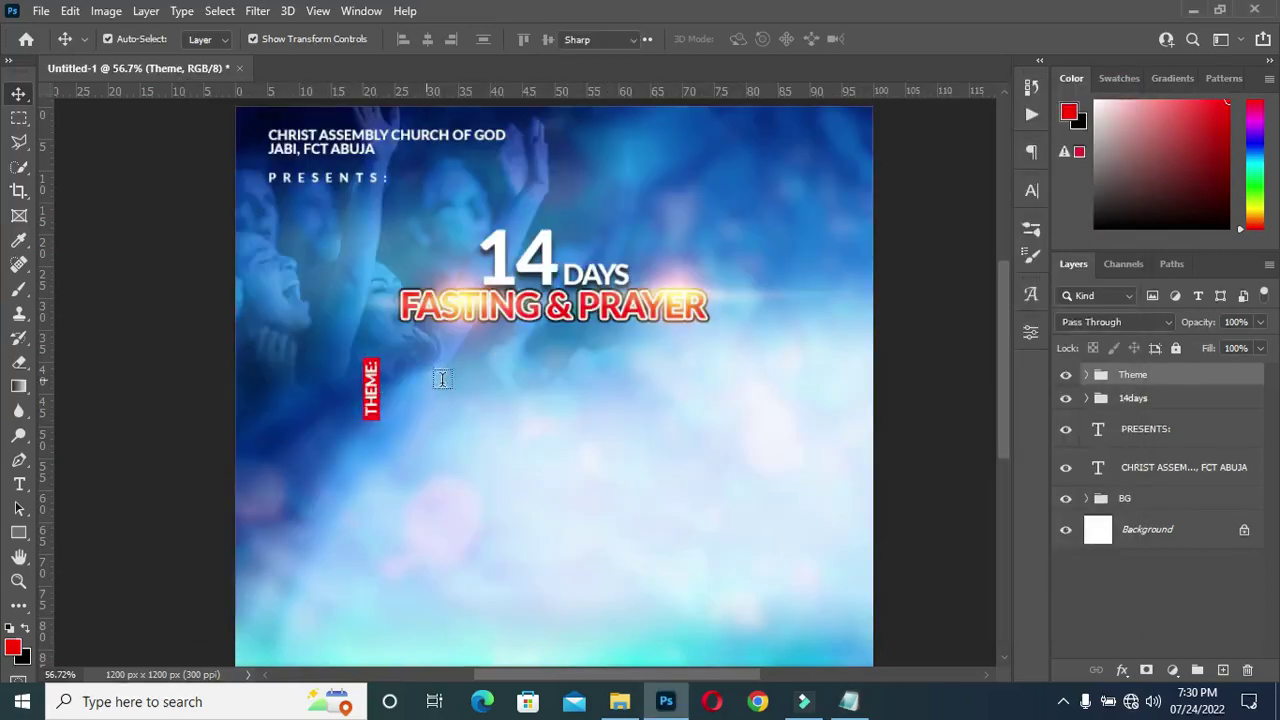
Add the text The beside the THEME: label in the Housttely Signature font with color 000000
{"action": "key", "text": "t"}
{"action": "left_click", "coordinate": [429, 378]}
{"action": "key", "text": "ctrl+v"}
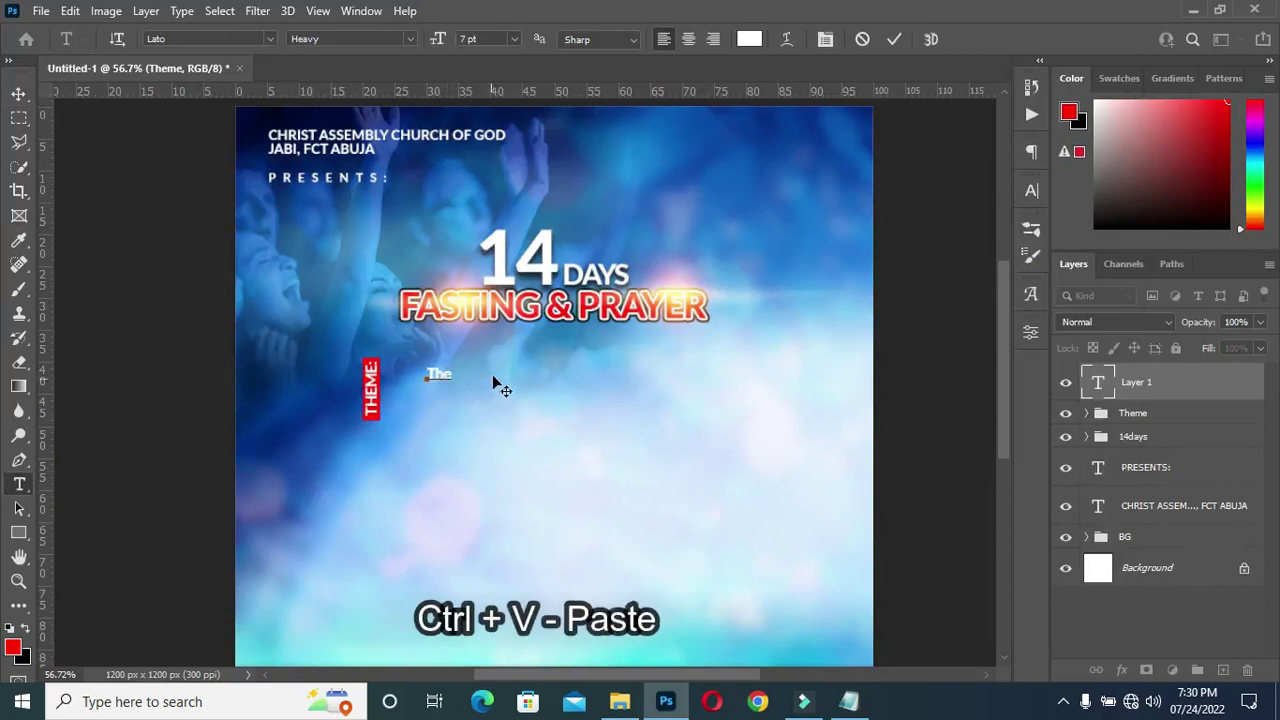
{"action": "left_click", "coordinate": [894, 39]}
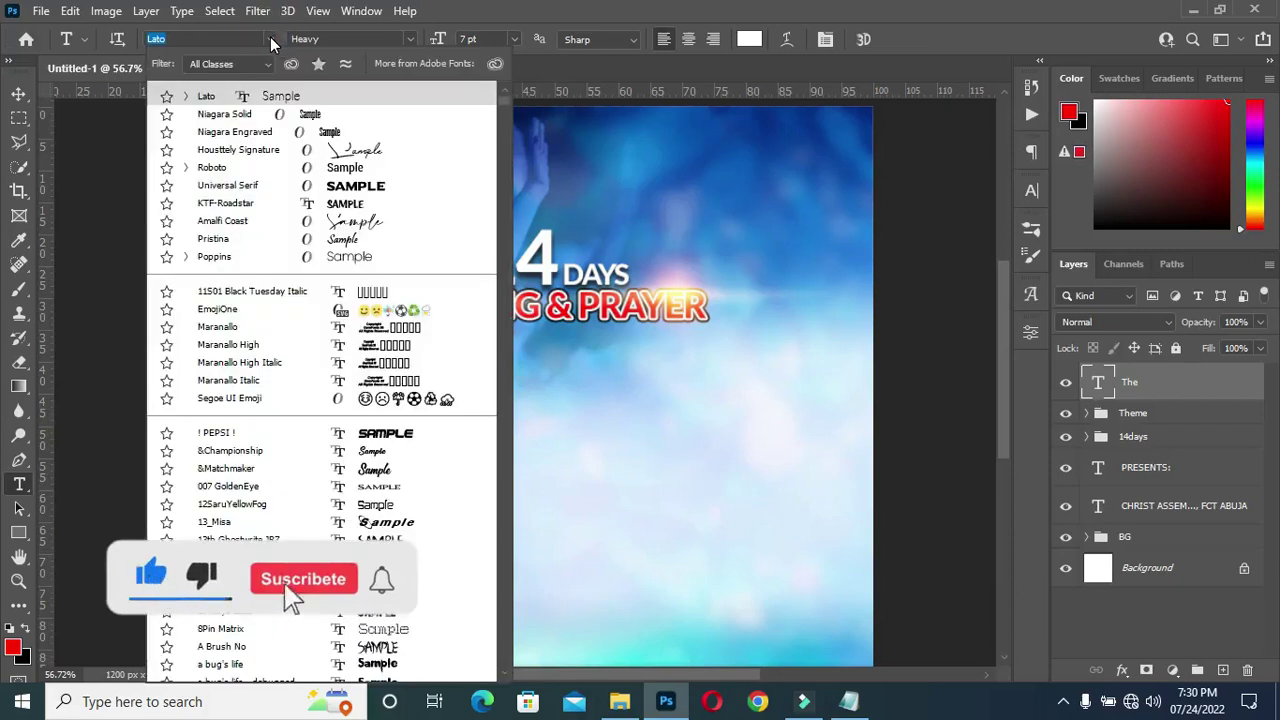
{"action": "key", "text": "Down"}
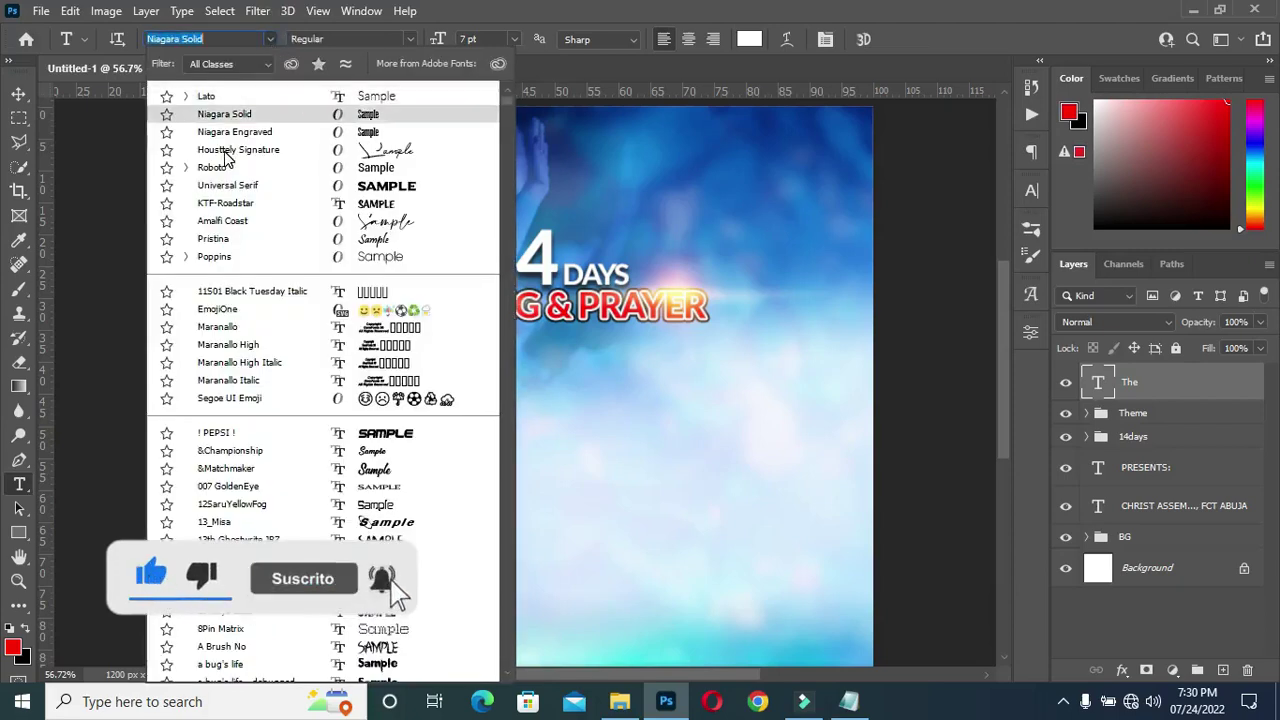
{"action": "left_click", "coordinate": [224, 150]}
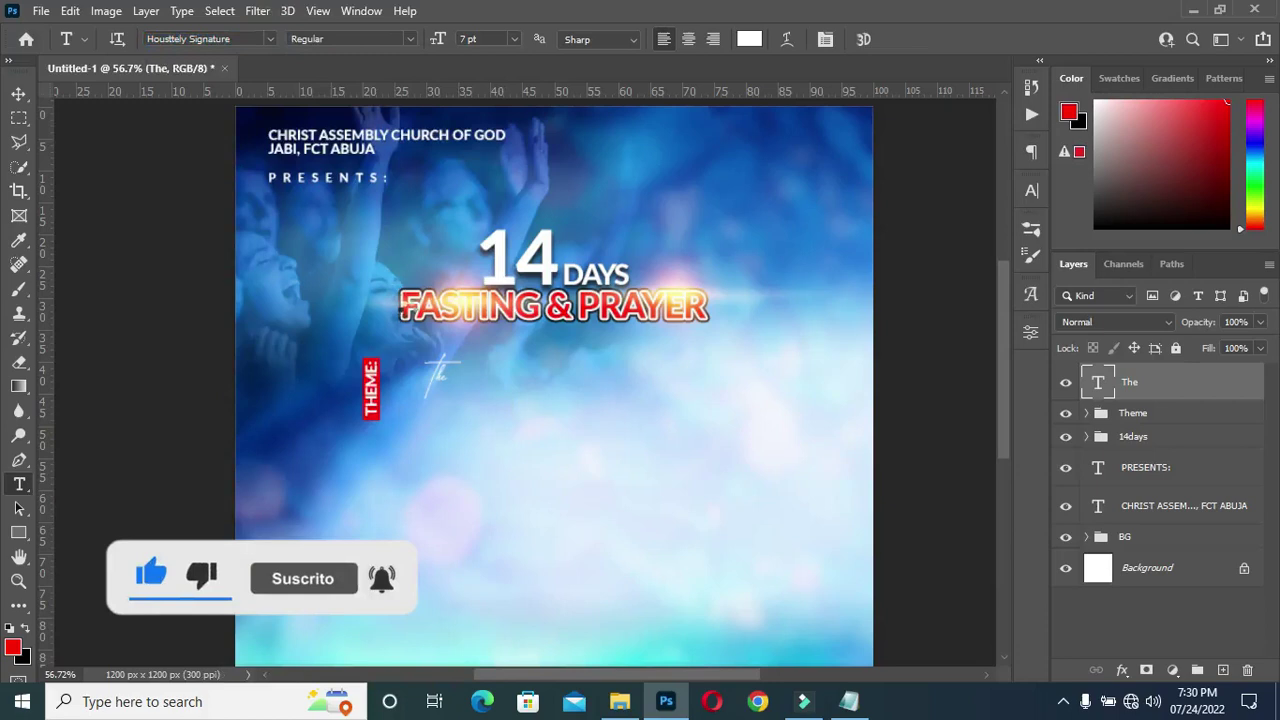
{"action": "left_click", "coordinate": [749, 39]}
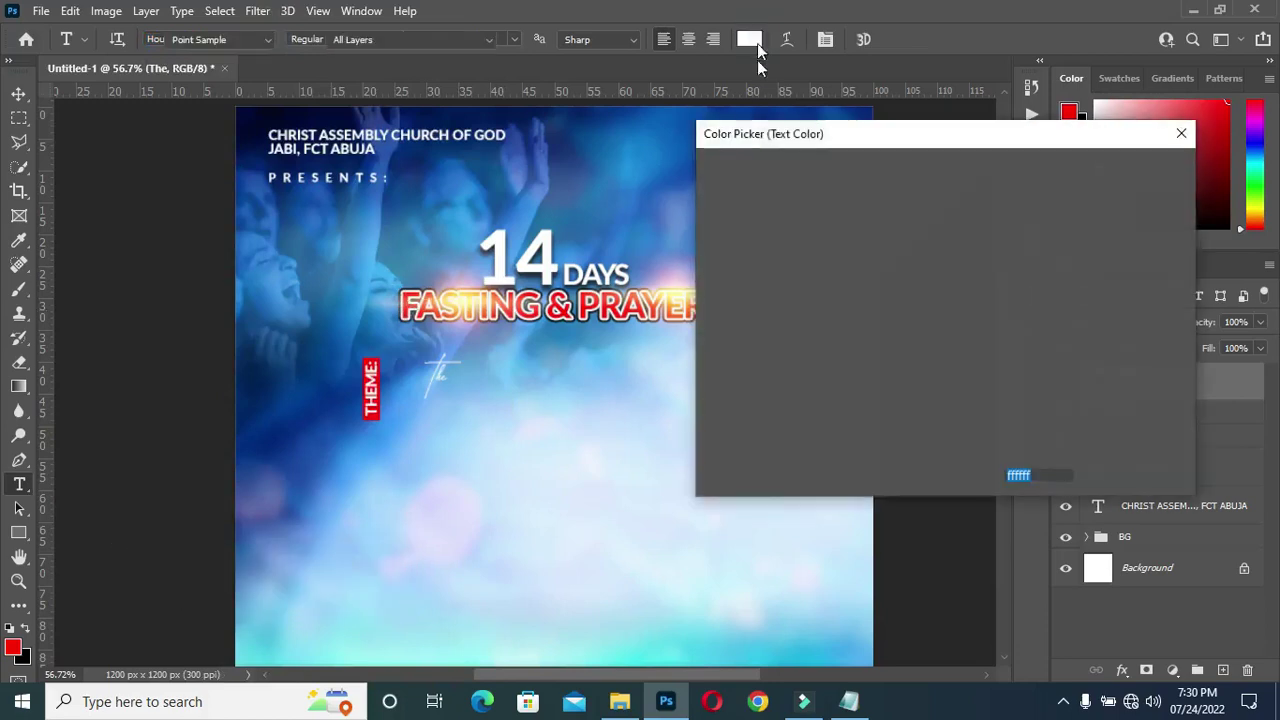
{"action": "type", "text": "000000"}
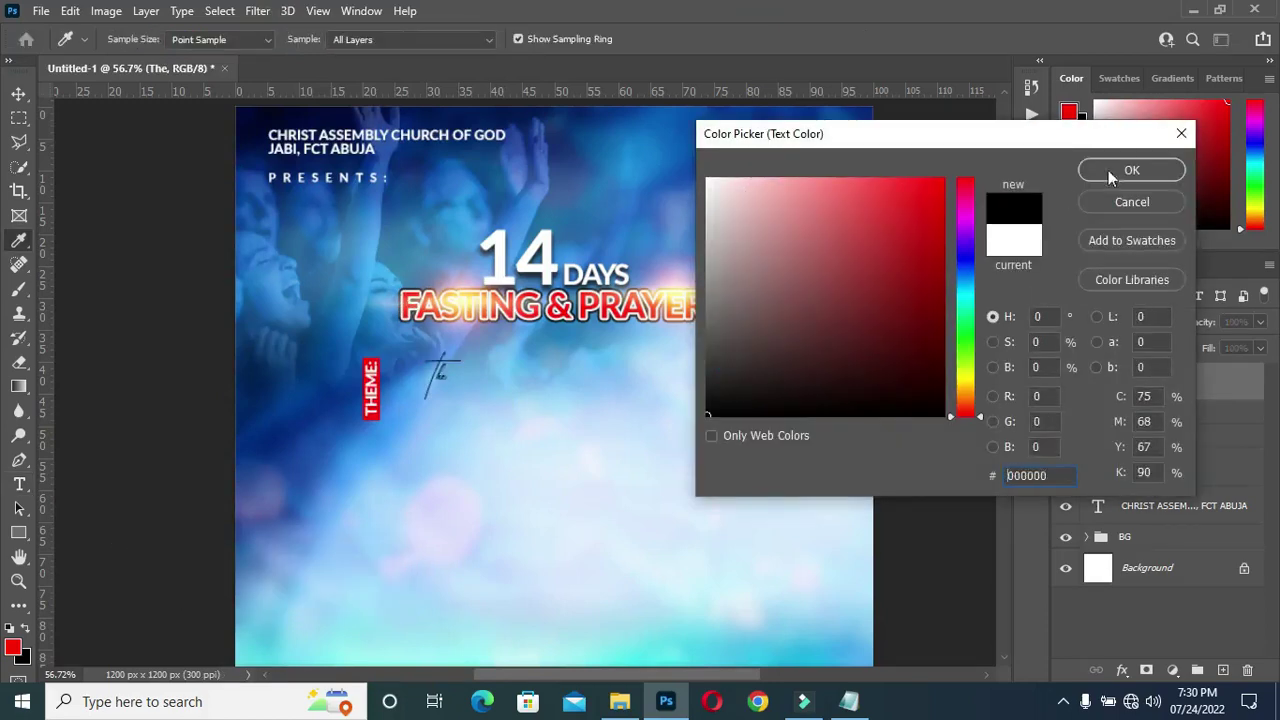
{"action": "left_click", "coordinate": [1132, 172]}
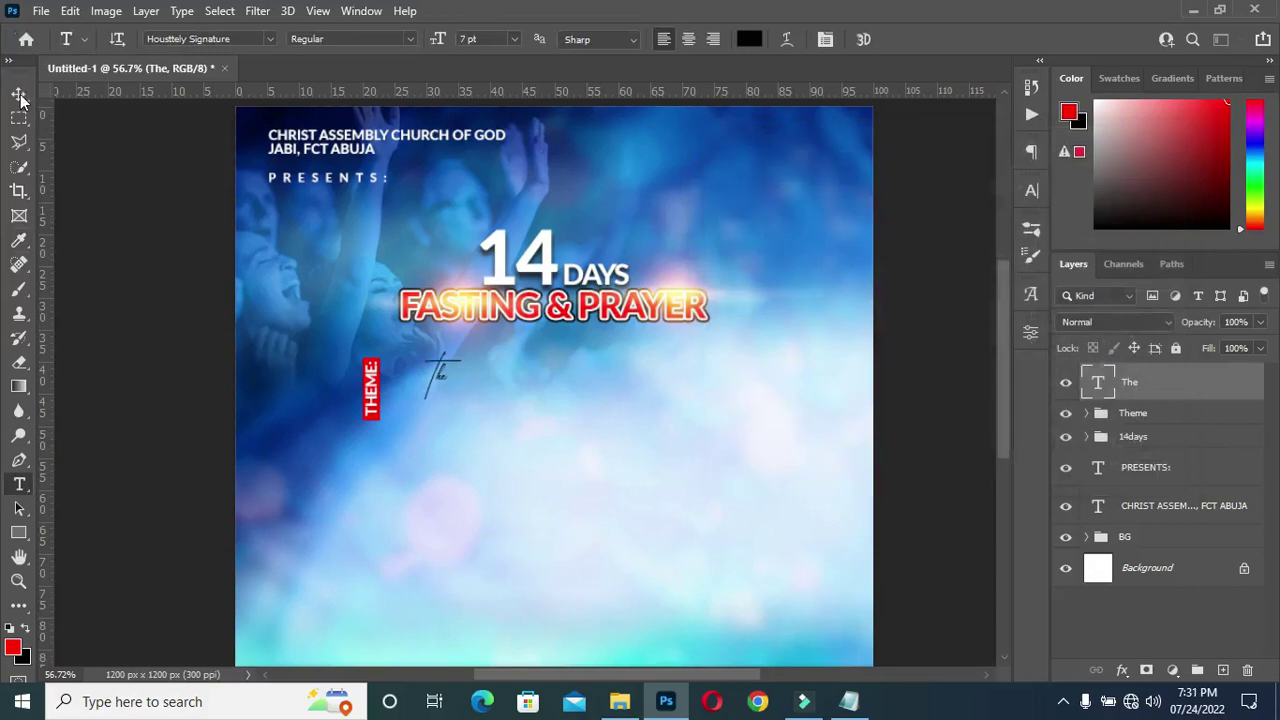
Enlarge the word The to about 210% and place it directly beside the red THEME: label
{"action": "left_click", "coordinate": [19, 94]}
{"action": "left_click_drag", "start_coordinate": [447, 401], "coordinate": [448, 330]}
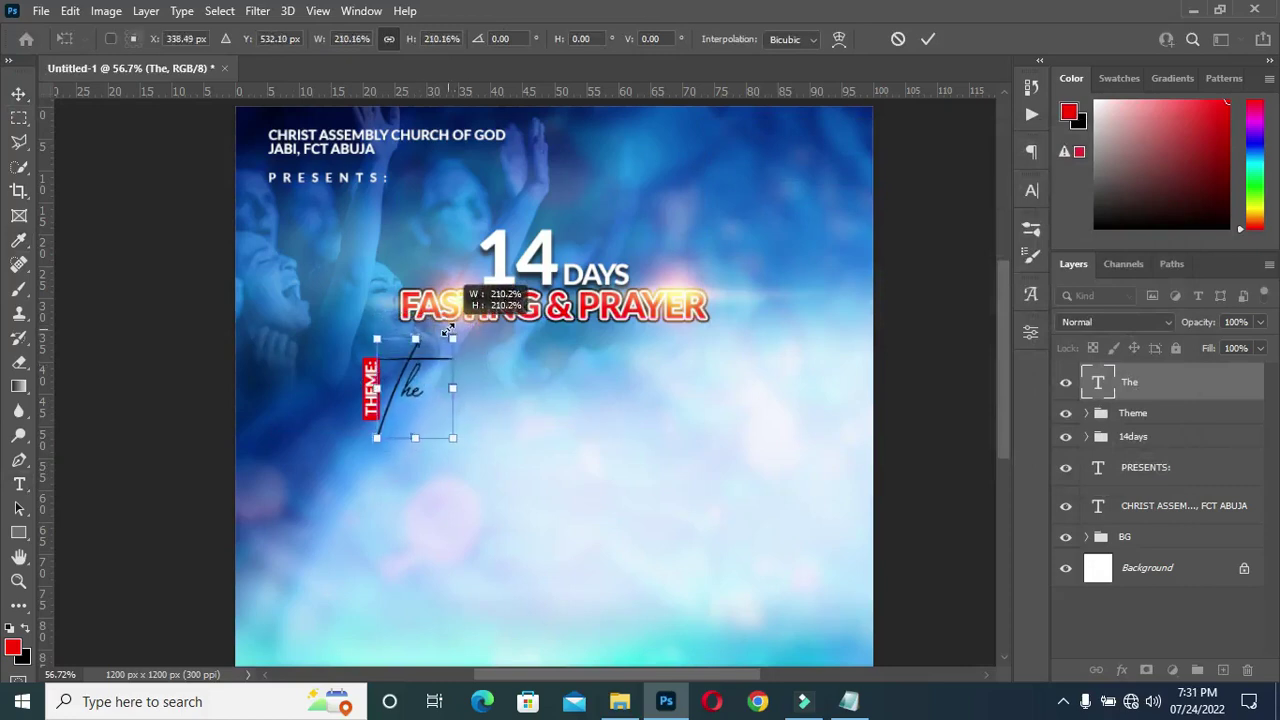
{"action": "left_click_drag", "start_coordinate": [414, 386], "coordinate": [417, 377]}
{"action": "left_click", "coordinate": [928, 38]}
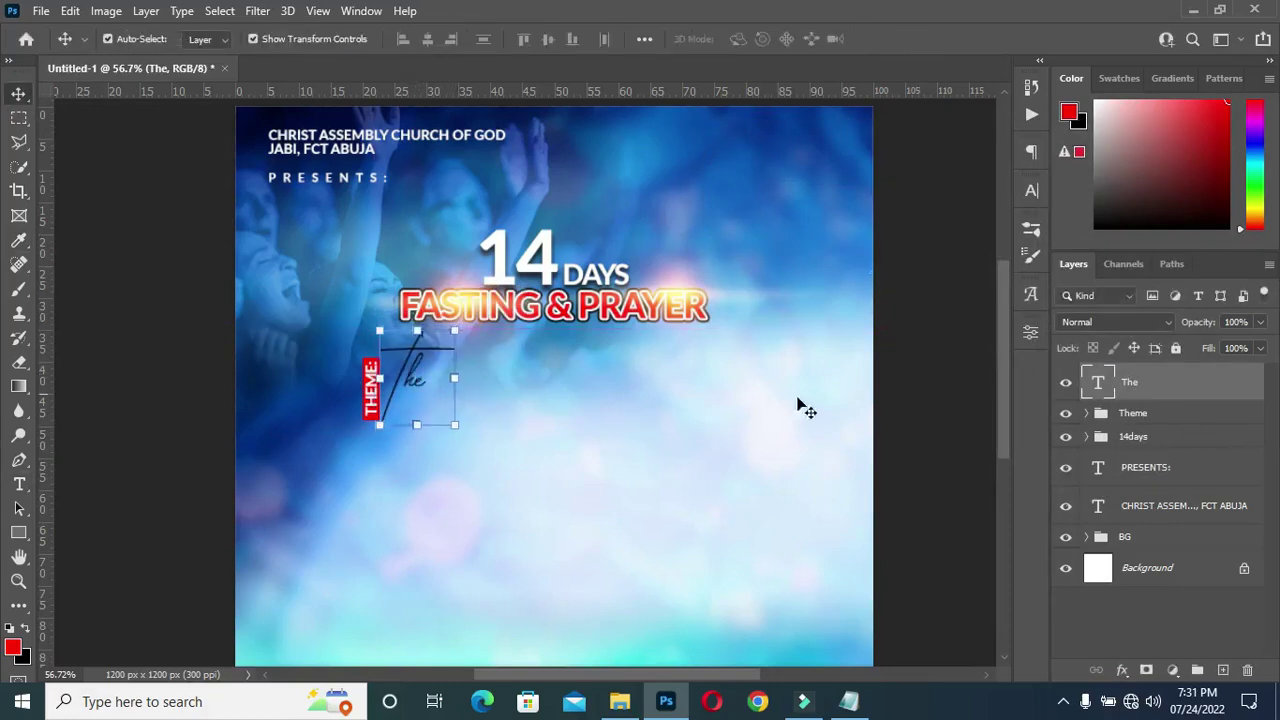
Switch to Notepad, copy FAITHFULNESS OF GOD and return to the Photoshop flyer
{"action": "left_click", "coordinate": [848, 701]}
{"action": "left_click_drag", "start_coordinate": [222, 305], "coordinate": [357, 318]}
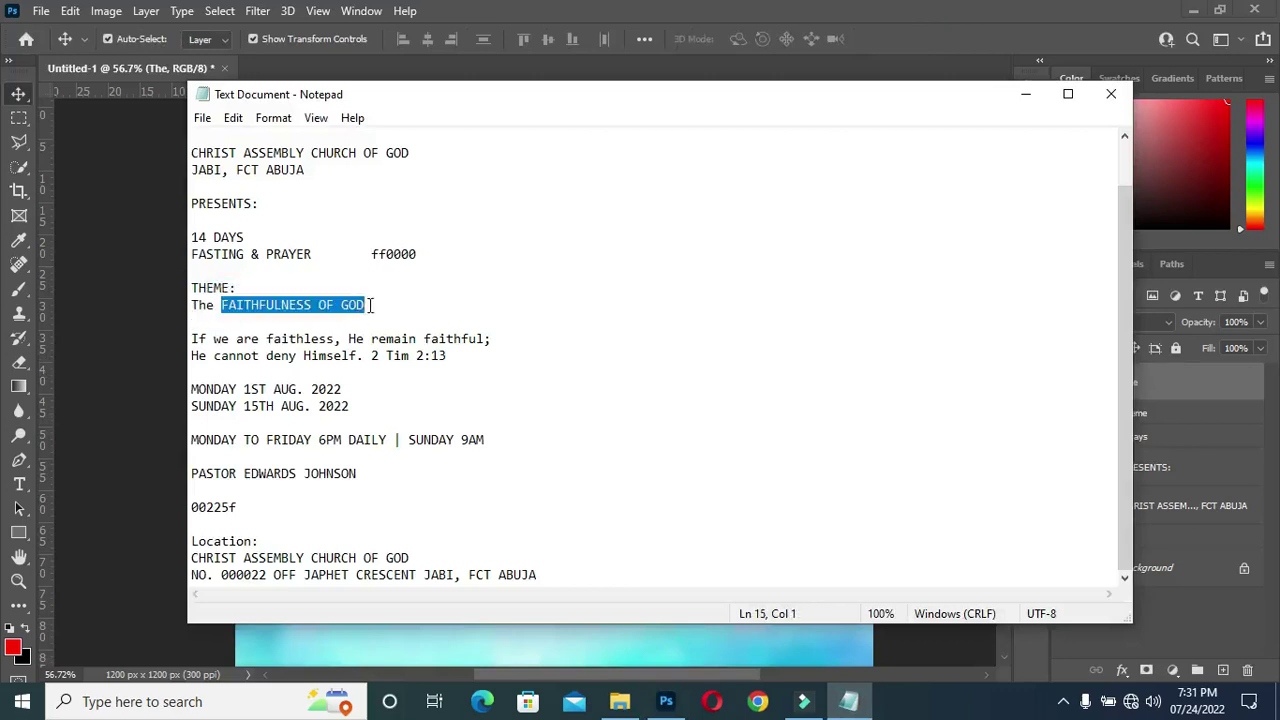
{"action": "key", "text": "ctrl+c"}
{"action": "left_click", "coordinate": [1025, 94]}
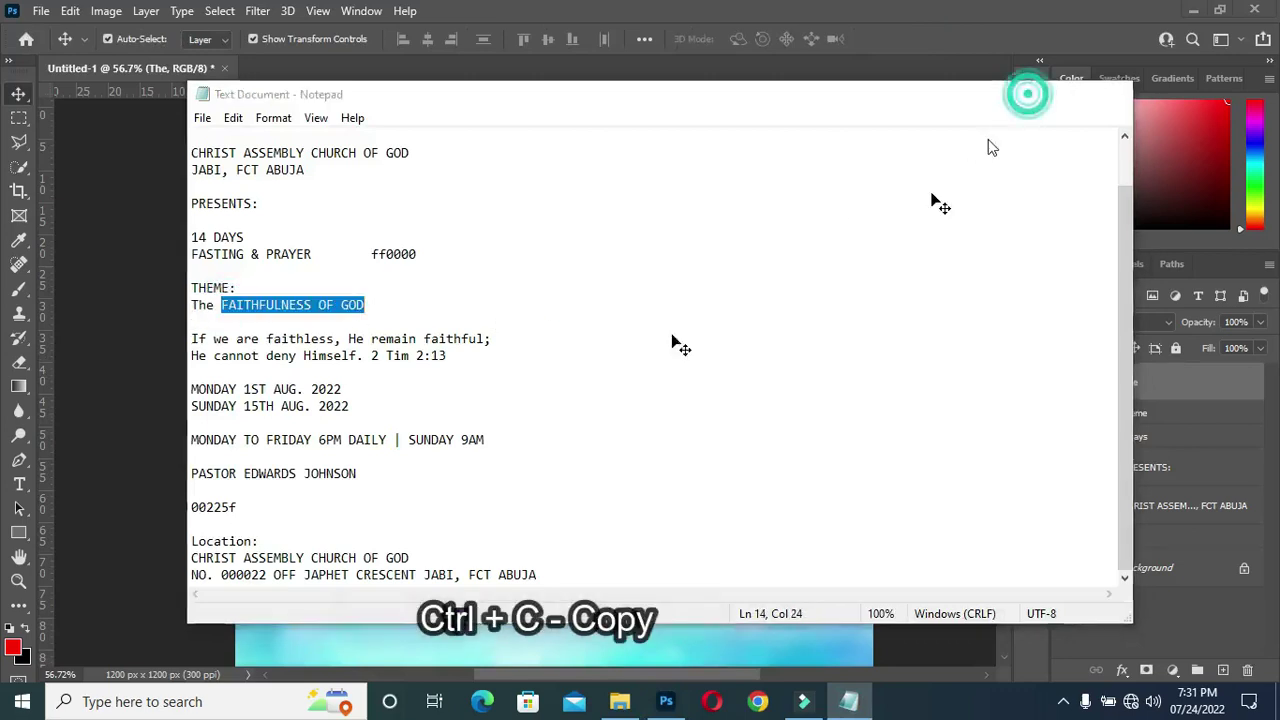
Add the text FAITHFULNESS OF GOD below the word The in 7 pt Niagara Solid and set its color to bright red
{"action": "key", "text": "t"}
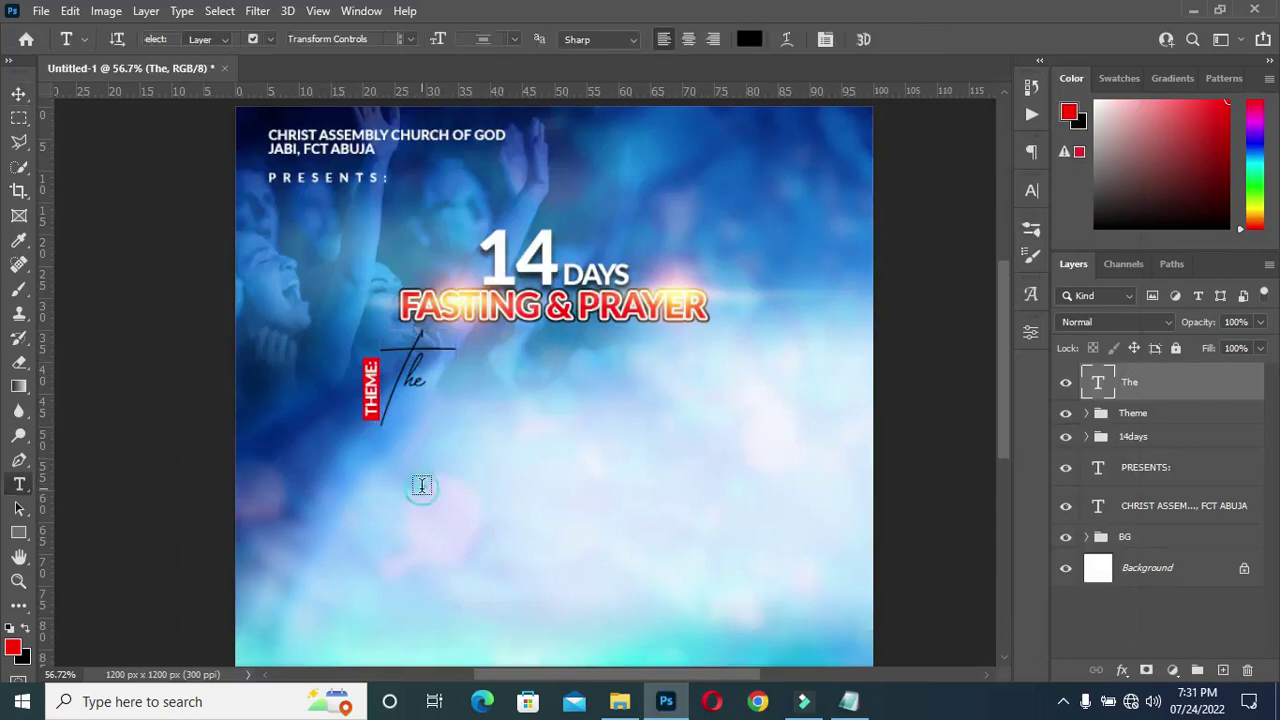
{"action": "left_click", "coordinate": [421, 492]}
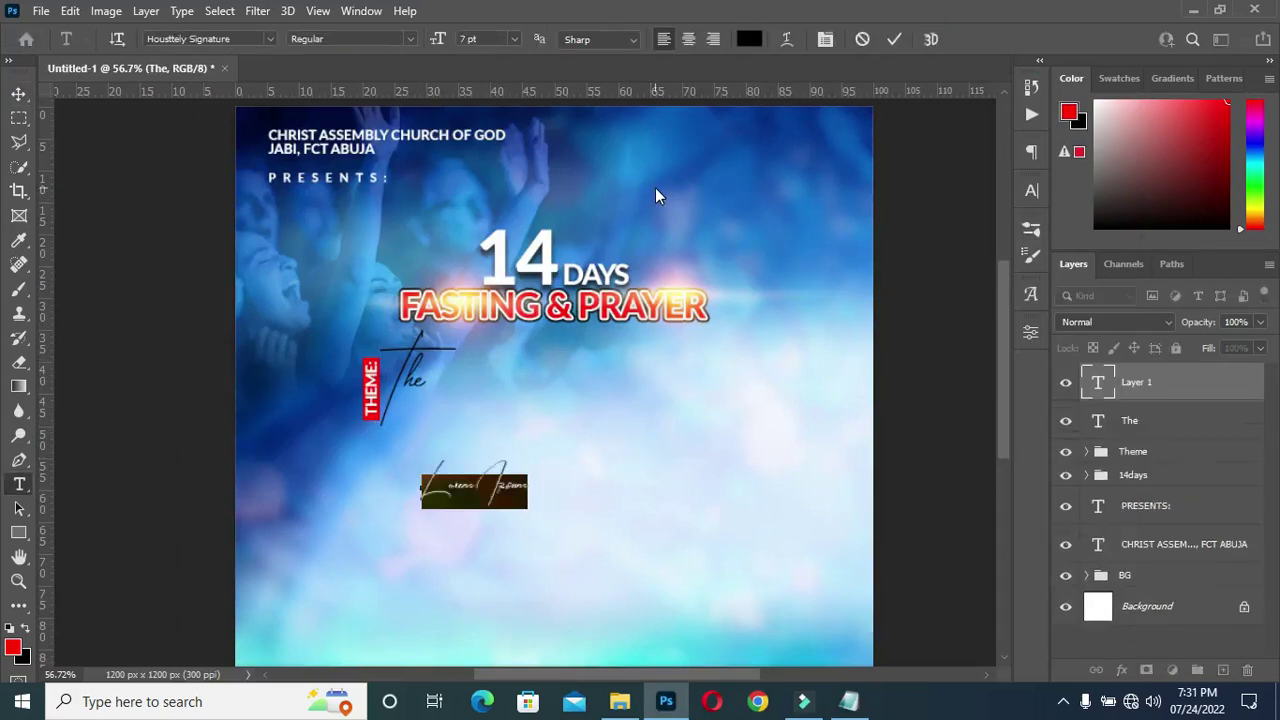
{"action": "left_click", "coordinate": [271, 38]}
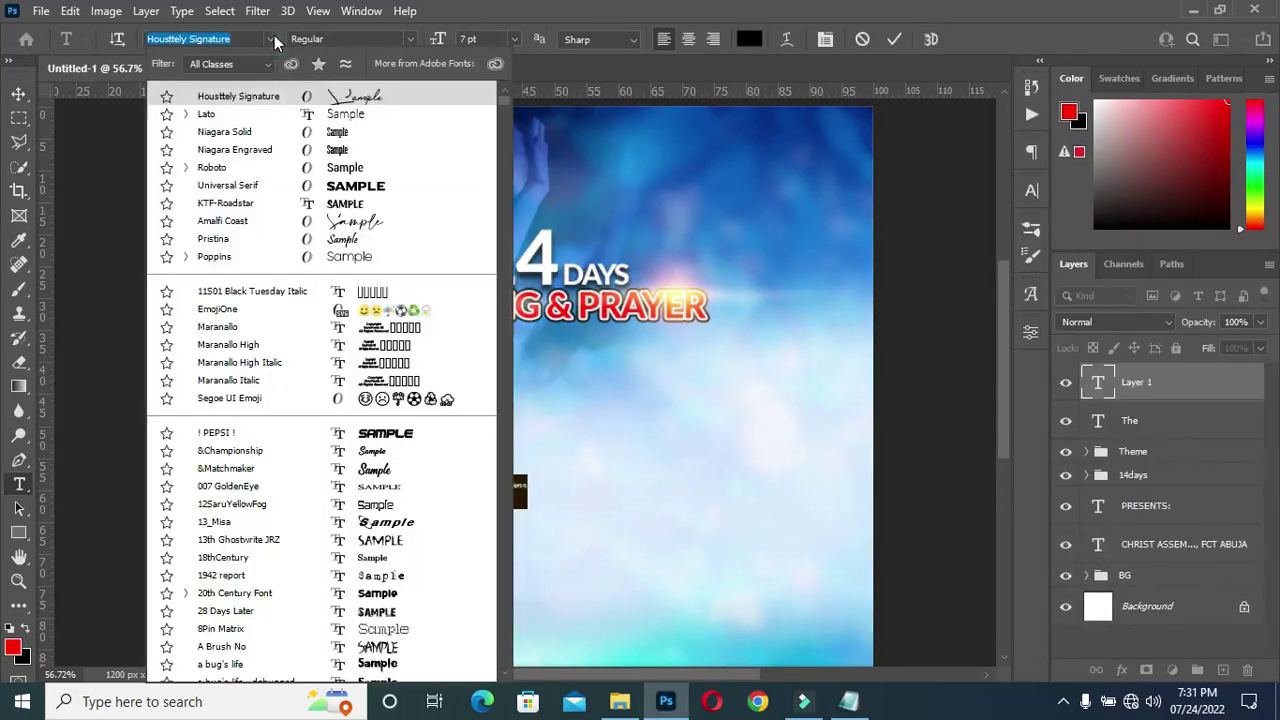
{"action": "left_click", "coordinate": [223, 133]}
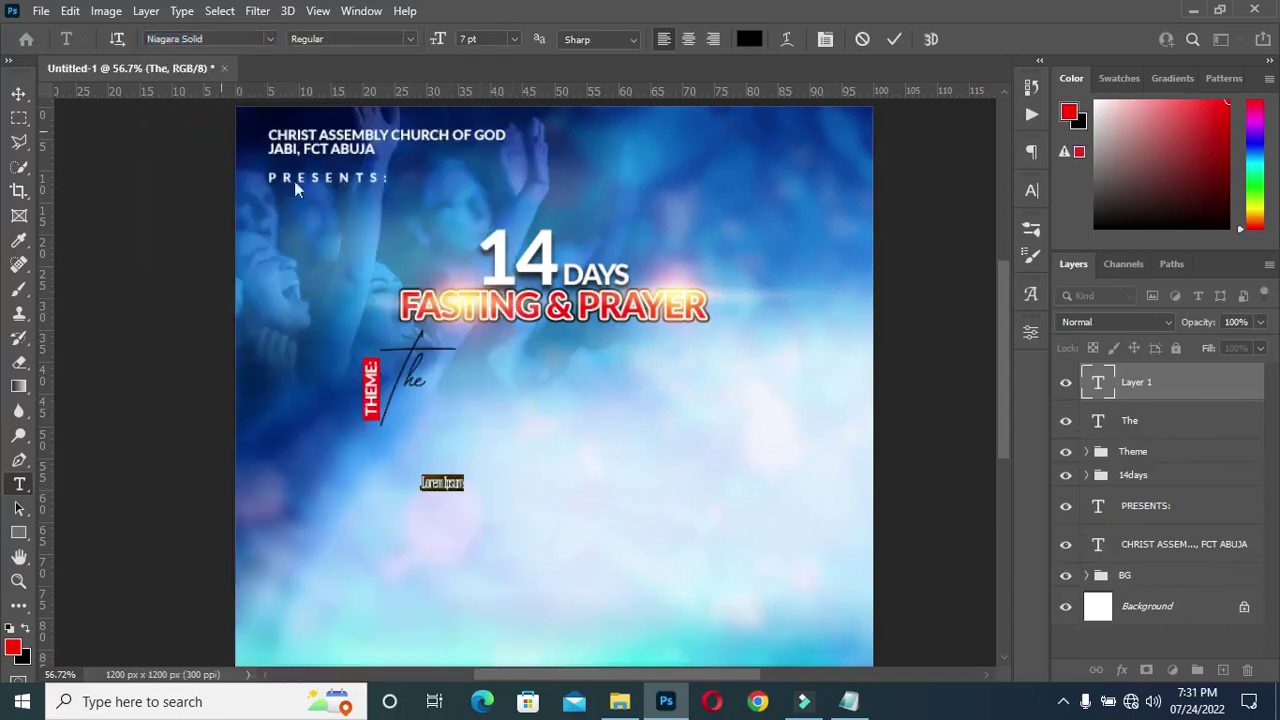
{"action": "key", "text": "ctrl+v"}
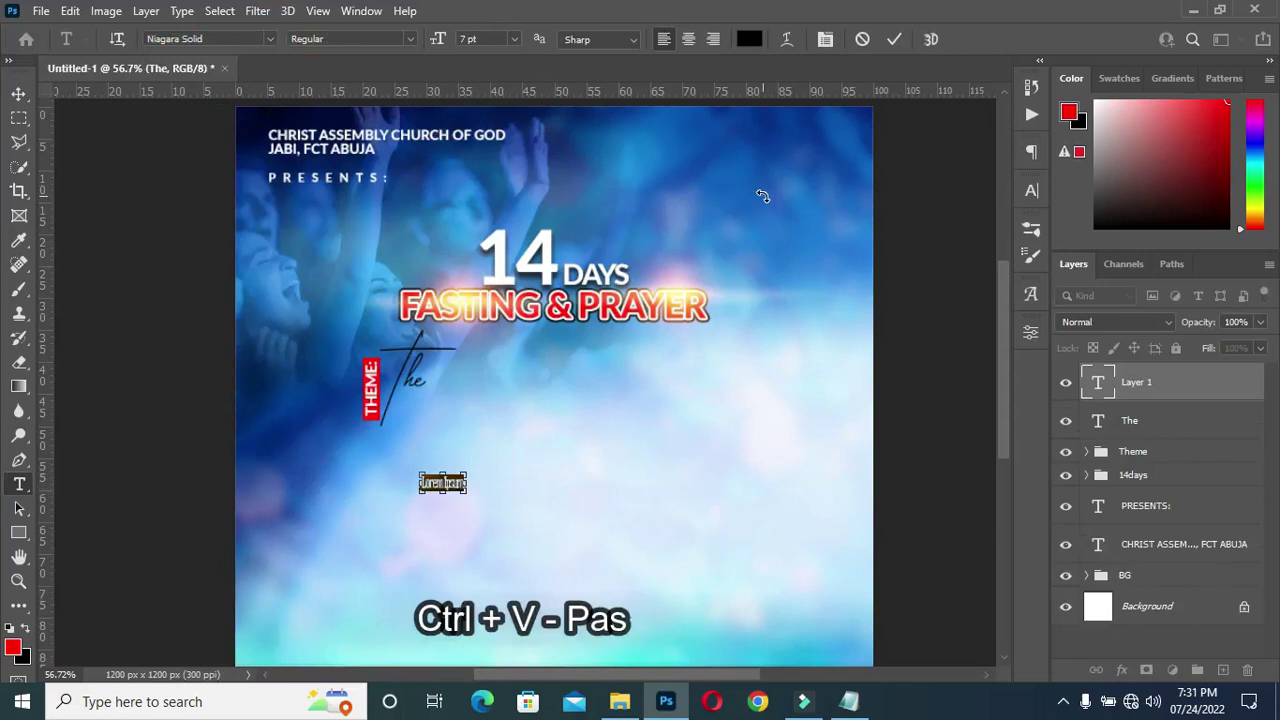
{"action": "left_click", "coordinate": [894, 40]}
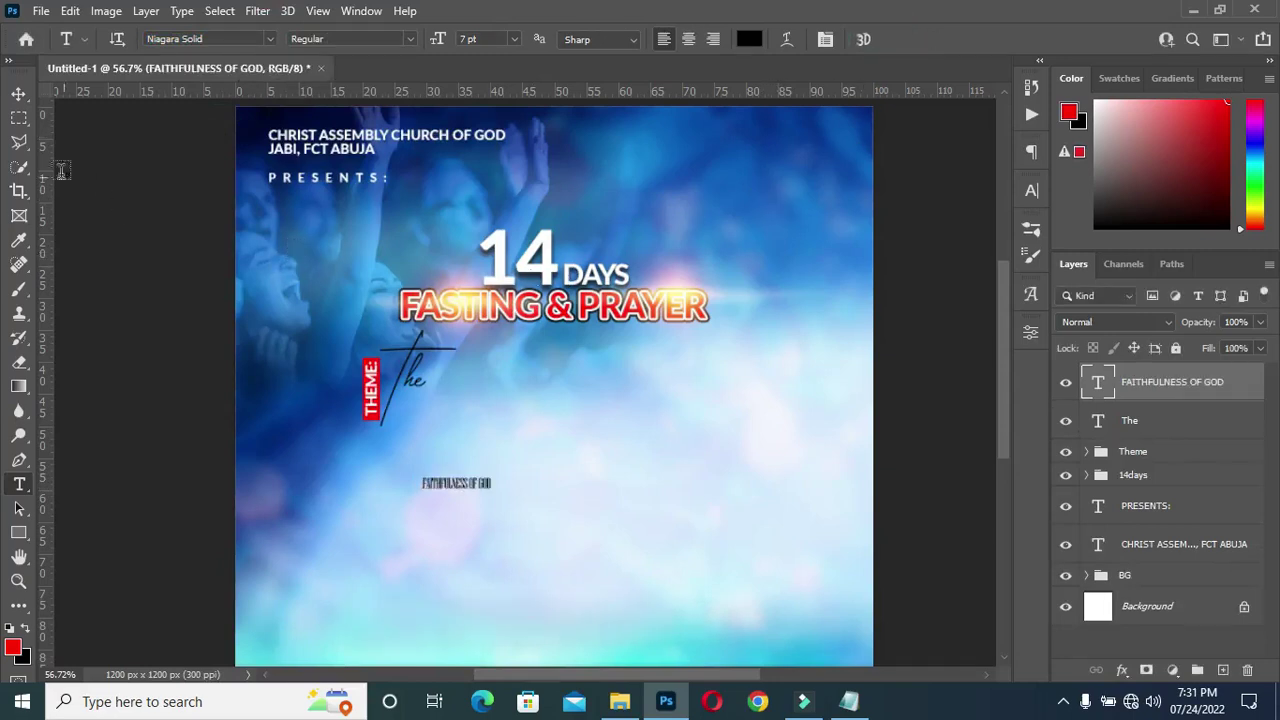
{"action": "left_click", "coordinate": [749, 39]}
{"action": "left_click_drag", "start_coordinate": [882, 228], "coordinate": [943, 179]}
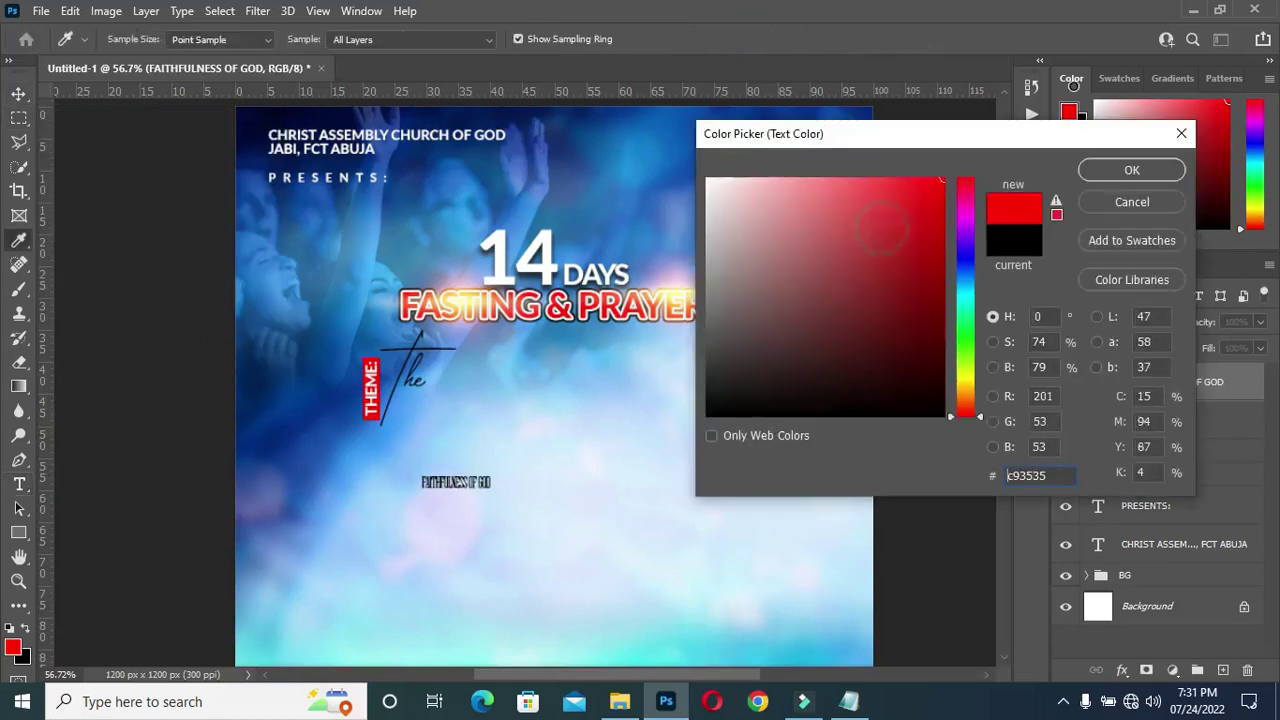
{"action": "left_click", "coordinate": [1131, 170]}
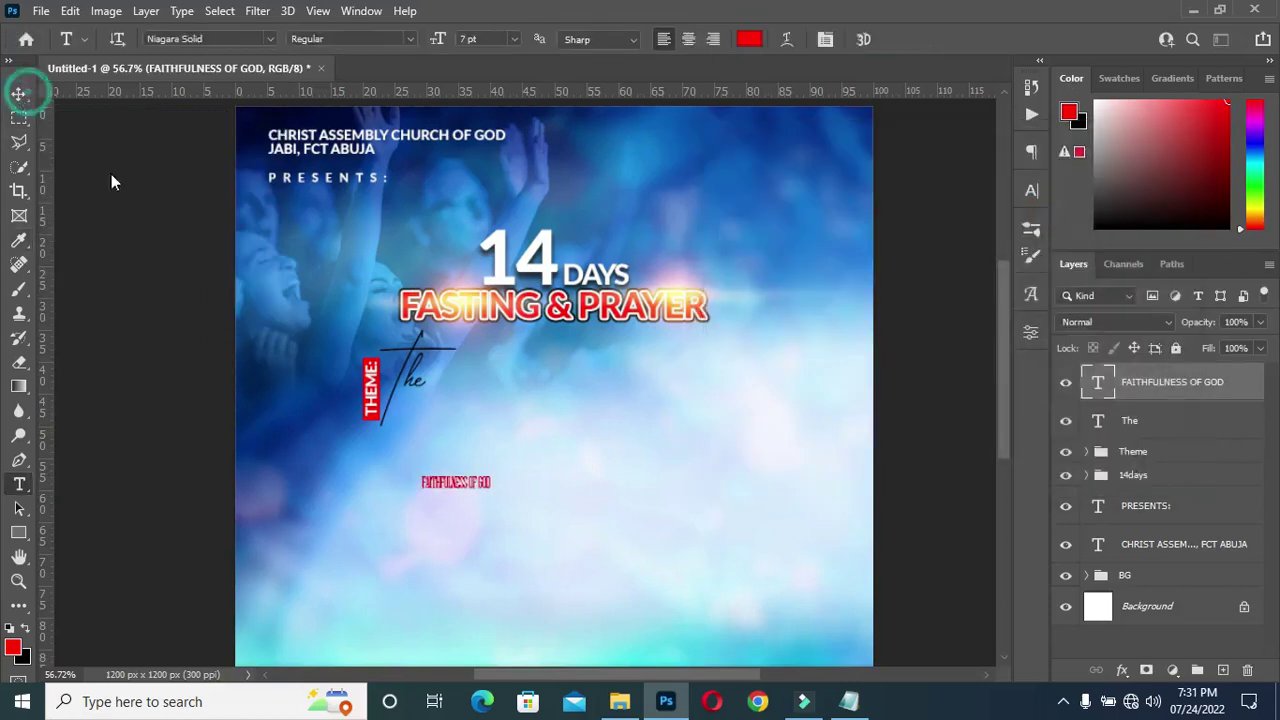
Enlarge the FAITHFULNESS OF GOD text and arrange it with the word The and the THEME: label beneath FASTING & PRAYER
{"action": "key", "text": "v"}
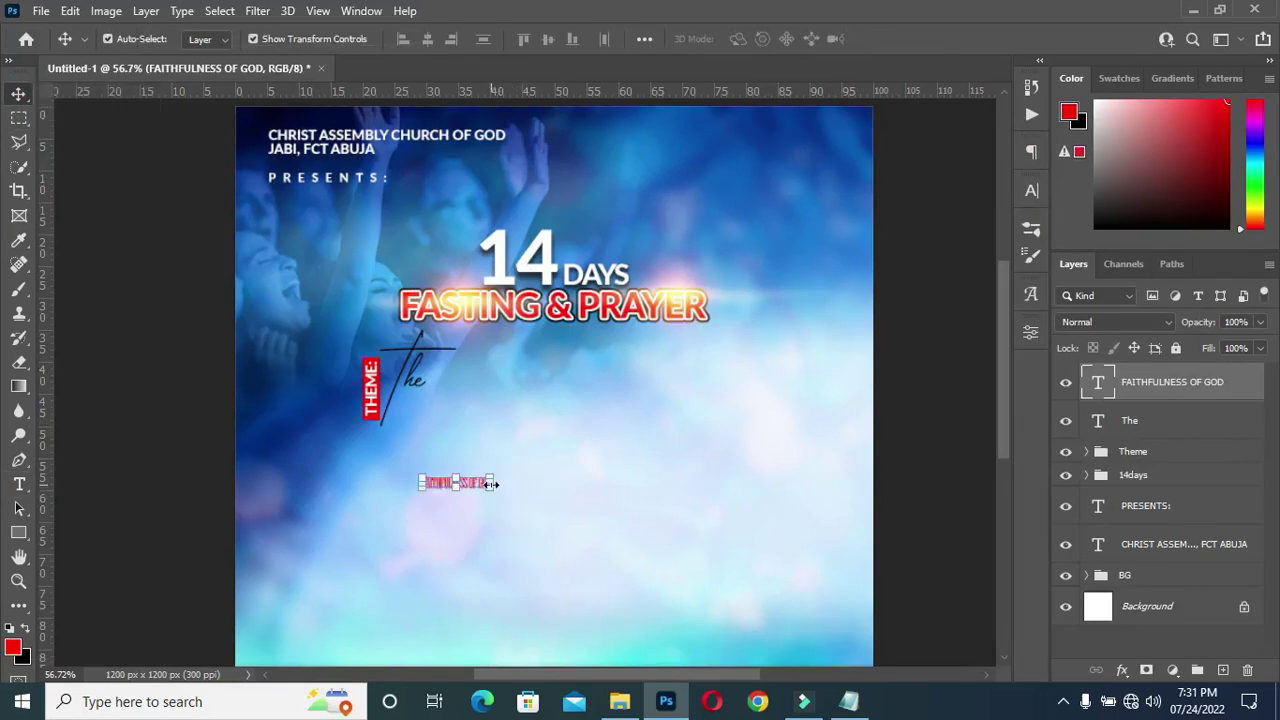
{"action": "left_click_drag", "start_coordinate": [637, 465], "coordinate": [730, 464]}
{"action": "left_click_drag", "start_coordinate": [575, 476], "coordinate": [609, 422]}
{"action": "left_click", "coordinate": [928, 39]}
{"action": "left_click", "coordinate": [909, 280]}
{"action": "scroll", "coordinate": [678, 311], "scroll_direction": "down", "scroll_amount": 2}
{"action": "scroll", "coordinate": [528, 399], "scroll_direction": "up", "scroll_amount": 1}
{"action": "scroll", "coordinate": [528, 400], "scroll_direction": "down", "scroll_amount": 1}
{"action": "scroll", "coordinate": [520, 398], "scroll_direction": "up", "scroll_amount": 1}
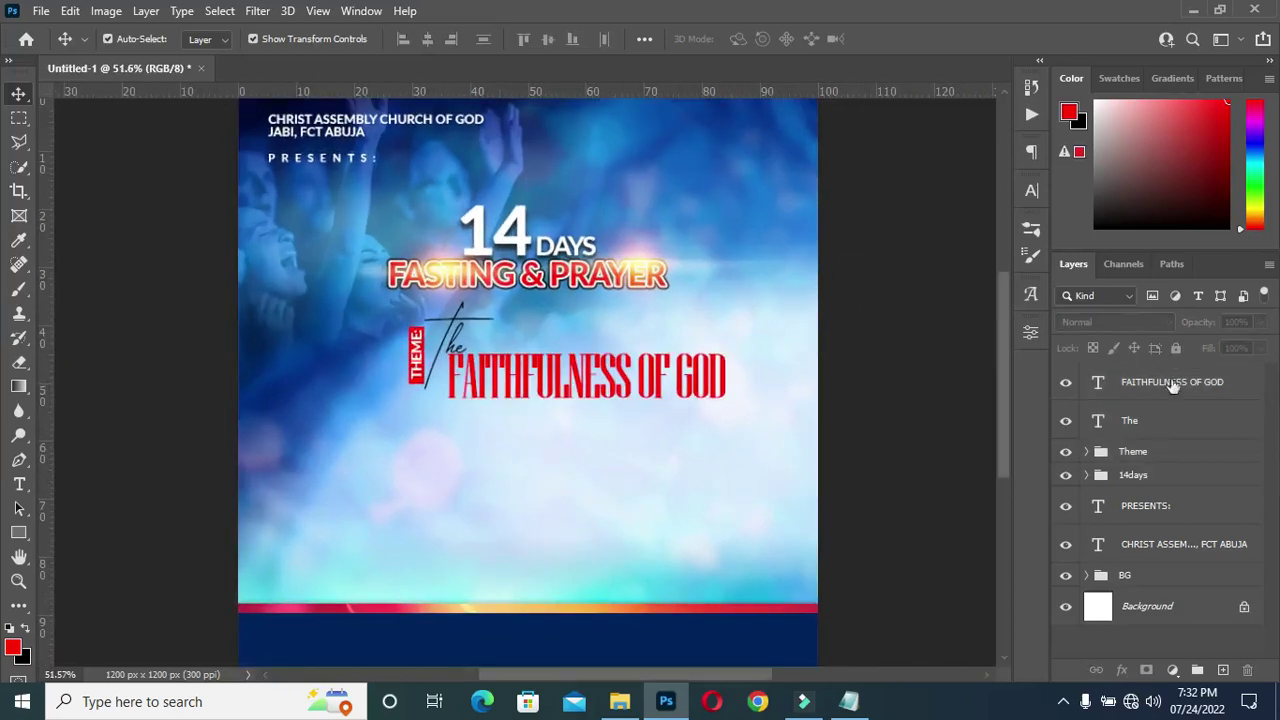
Scale the Theme group down to about 85% beside the word The
{"action": "left_click", "coordinate": [1147, 452]}
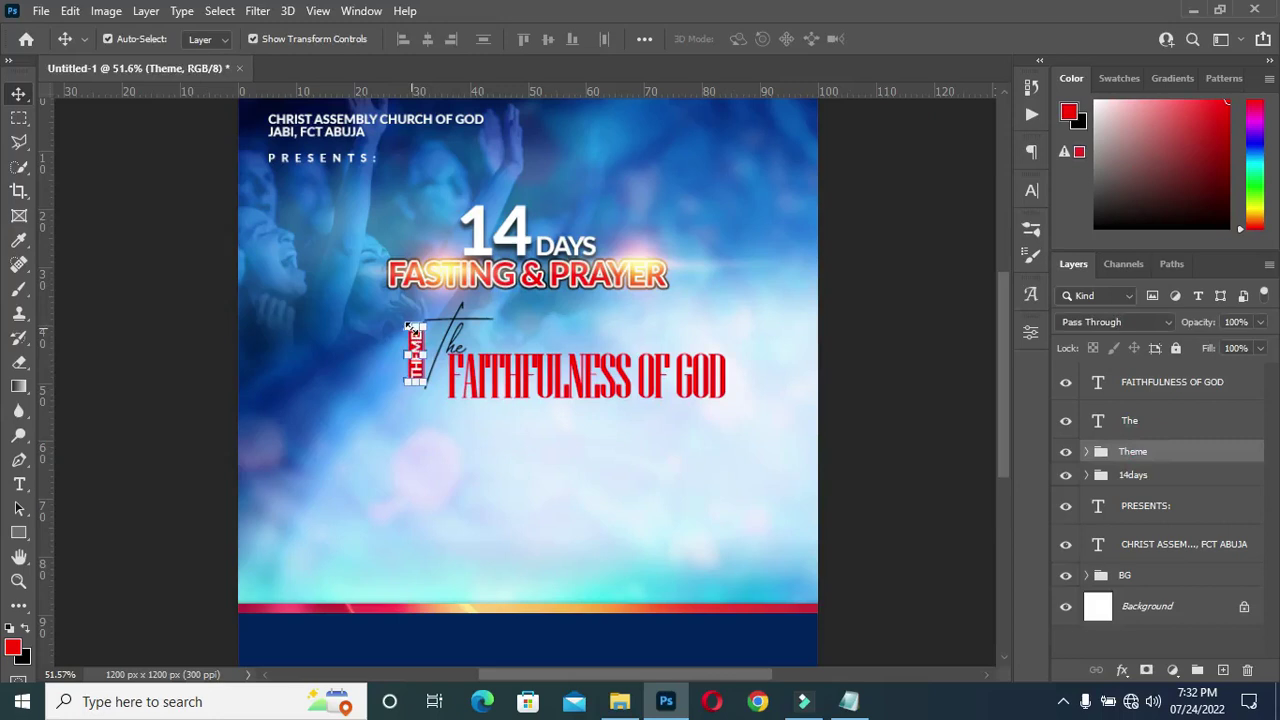
{"action": "left_click_drag", "start_coordinate": [409, 327], "coordinate": [411, 337]}
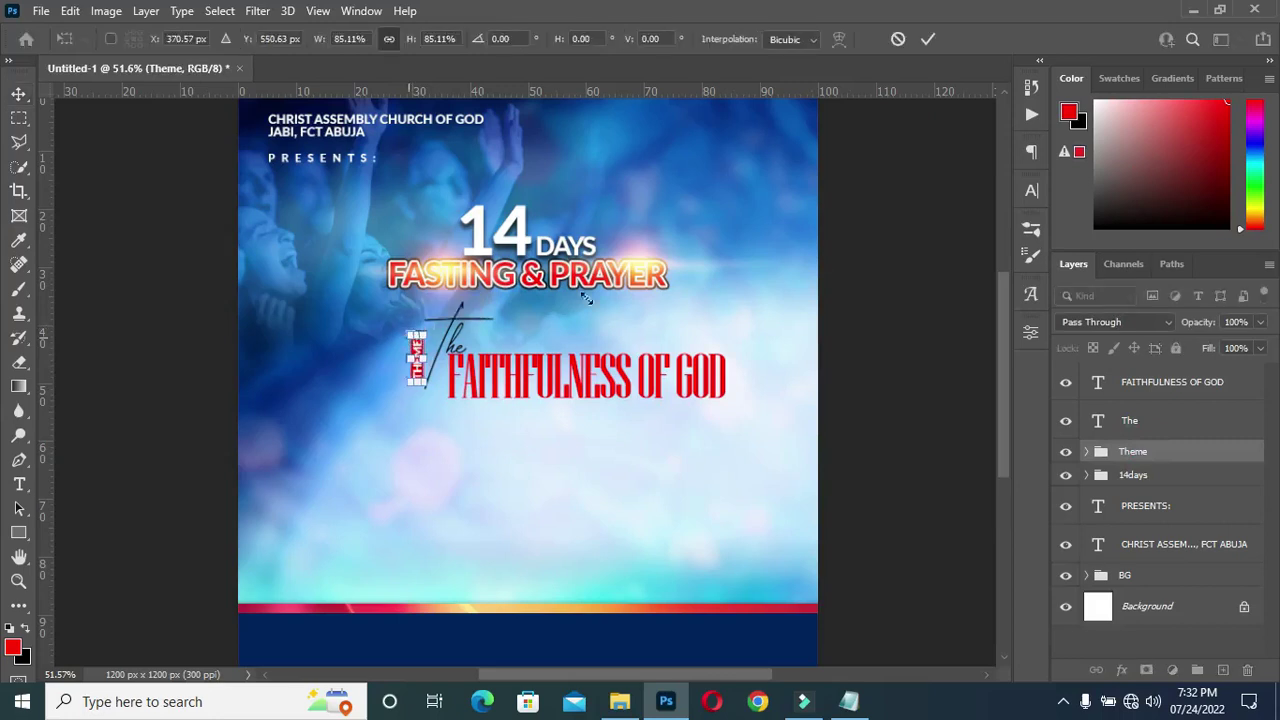
Apply the scaling of the Theme group at 85.11% width and height
{"action": "left_click", "coordinate": [918, 250]}
{"action": "scroll", "coordinate": [577, 336], "scroll_direction": "up", "scroll_amount": 2}
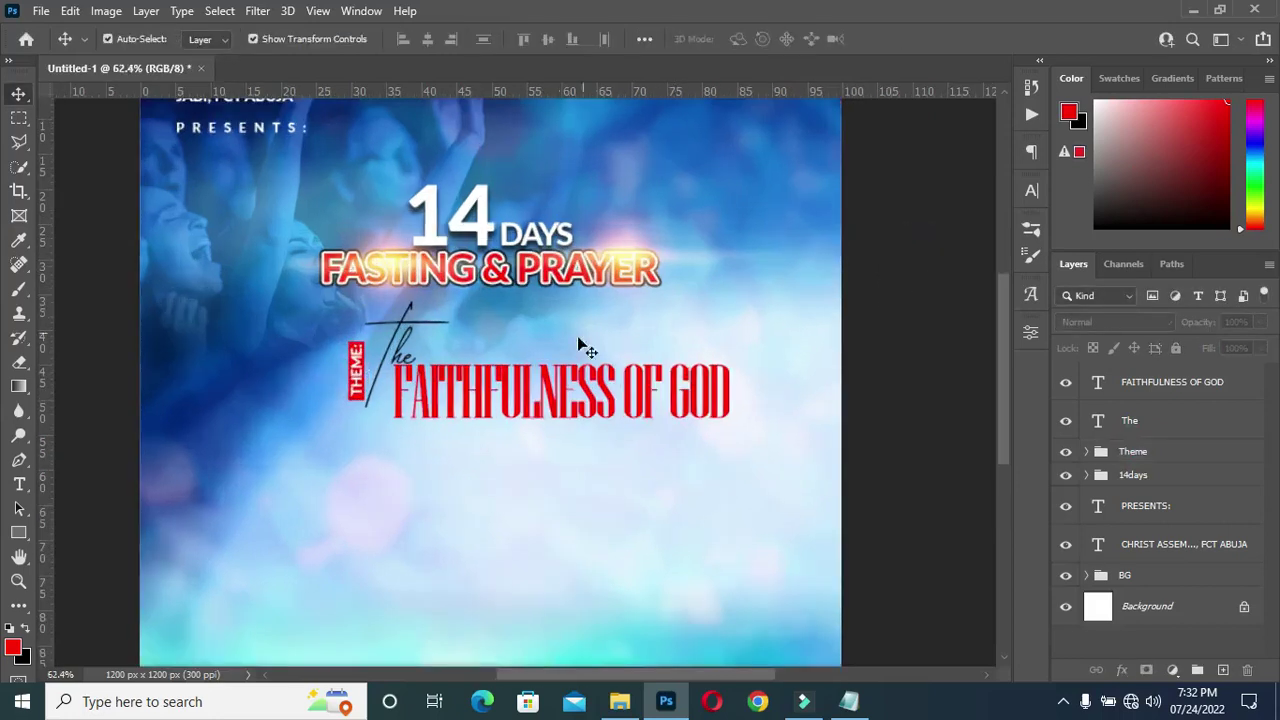
{"action": "scroll", "coordinate": [560, 350], "scroll_direction": "down", "scroll_amount": 1}
Set the character tracking of the FAITHFULNESS OF GOD text to 0
{"action": "left_click", "coordinate": [520, 383]}
{"action": "left_click", "coordinate": [1031, 190]}
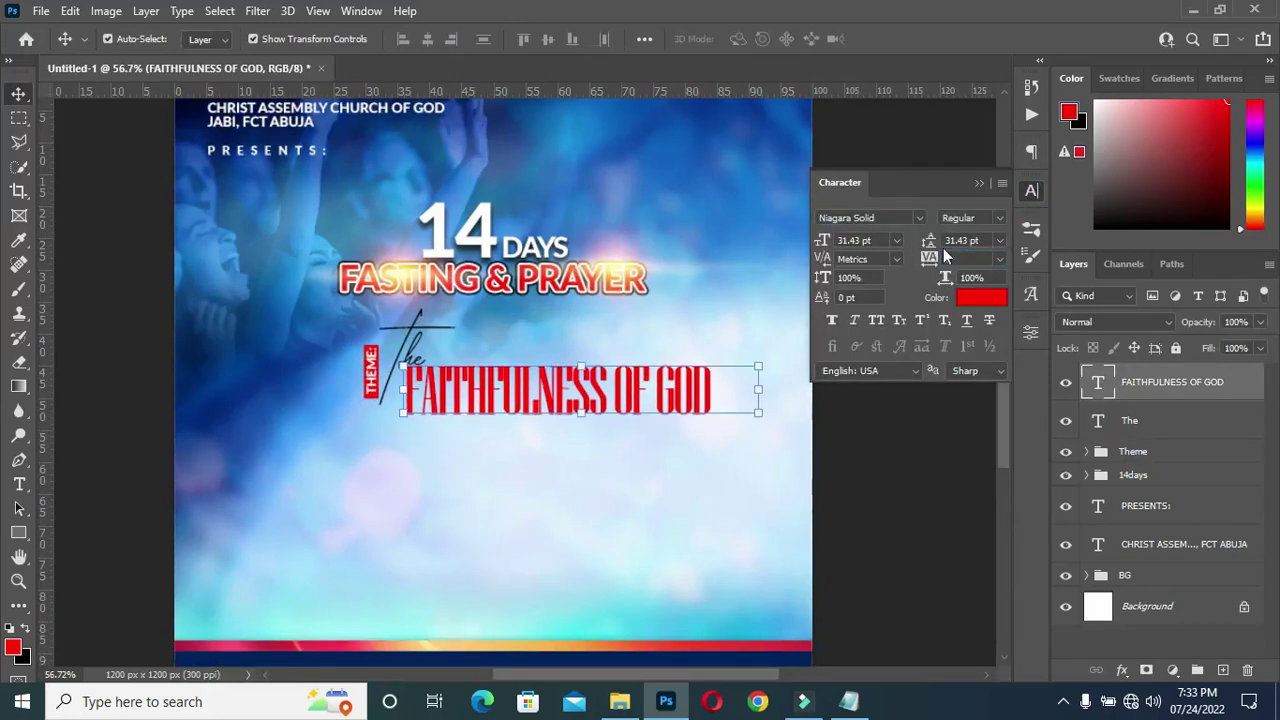
{"action": "type", "text": "0"}
{"action": "key", "text": "Return"}
{"action": "left_click", "coordinate": [977, 183]}
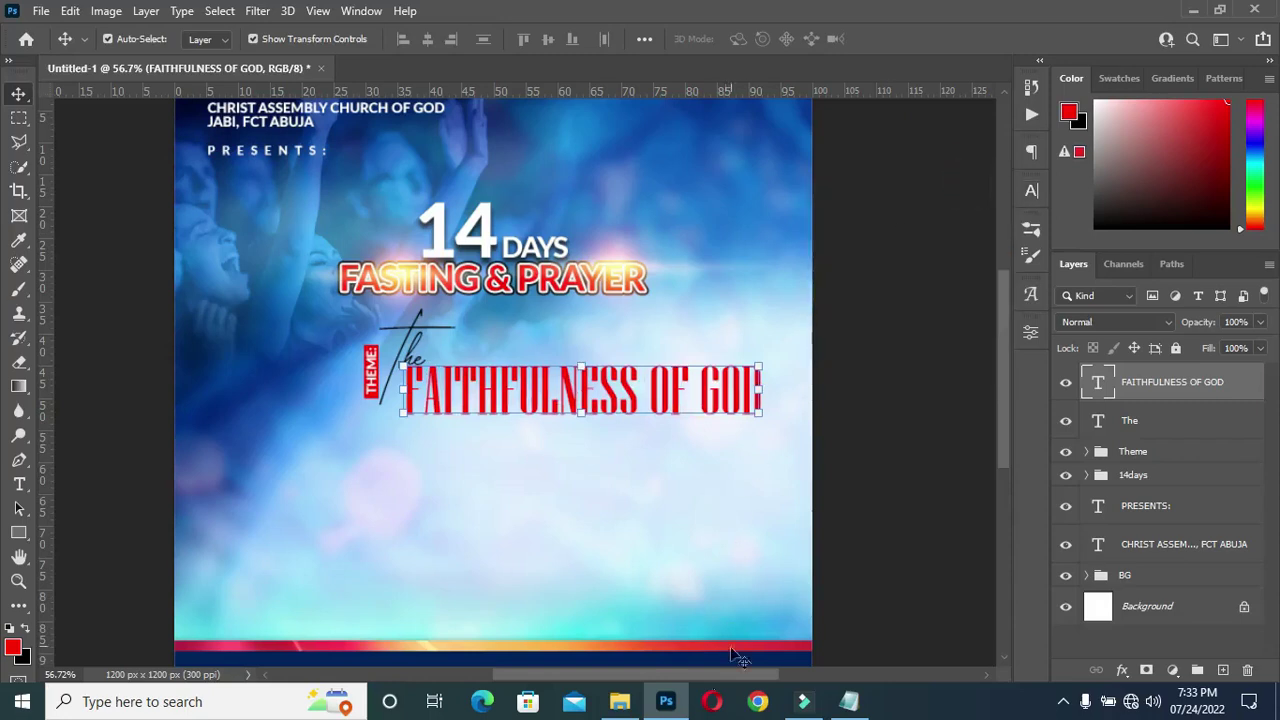
Place the 47994-lens-light-editing-flare image, scaled down and positioned over the first letters of FAITHFULNESS OF GOD
{"action": "left_click", "coordinate": [620, 701]}
{"action": "left_click_drag", "start_coordinate": [878, 345], "coordinate": [303, 414]}
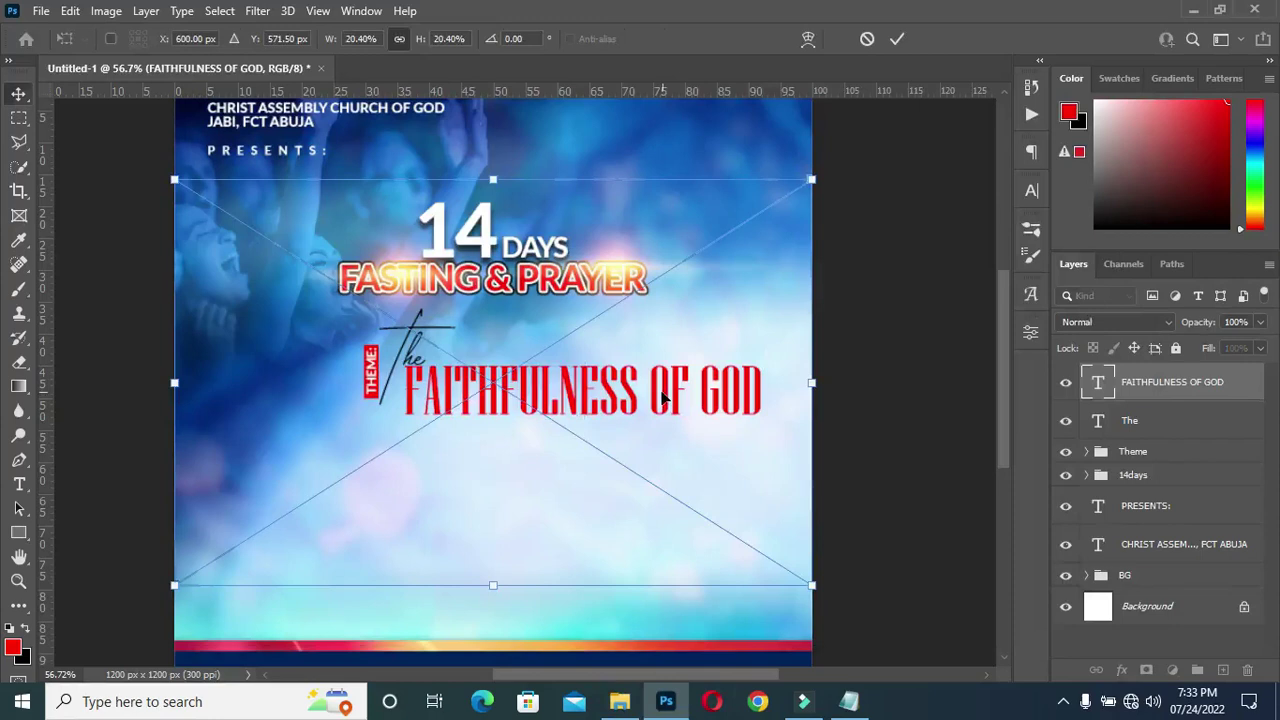
{"action": "left_click_drag", "start_coordinate": [187, 412], "coordinate": [327, 393]}
{"action": "left_click_drag", "start_coordinate": [943, 364], "coordinate": [716, 364]}
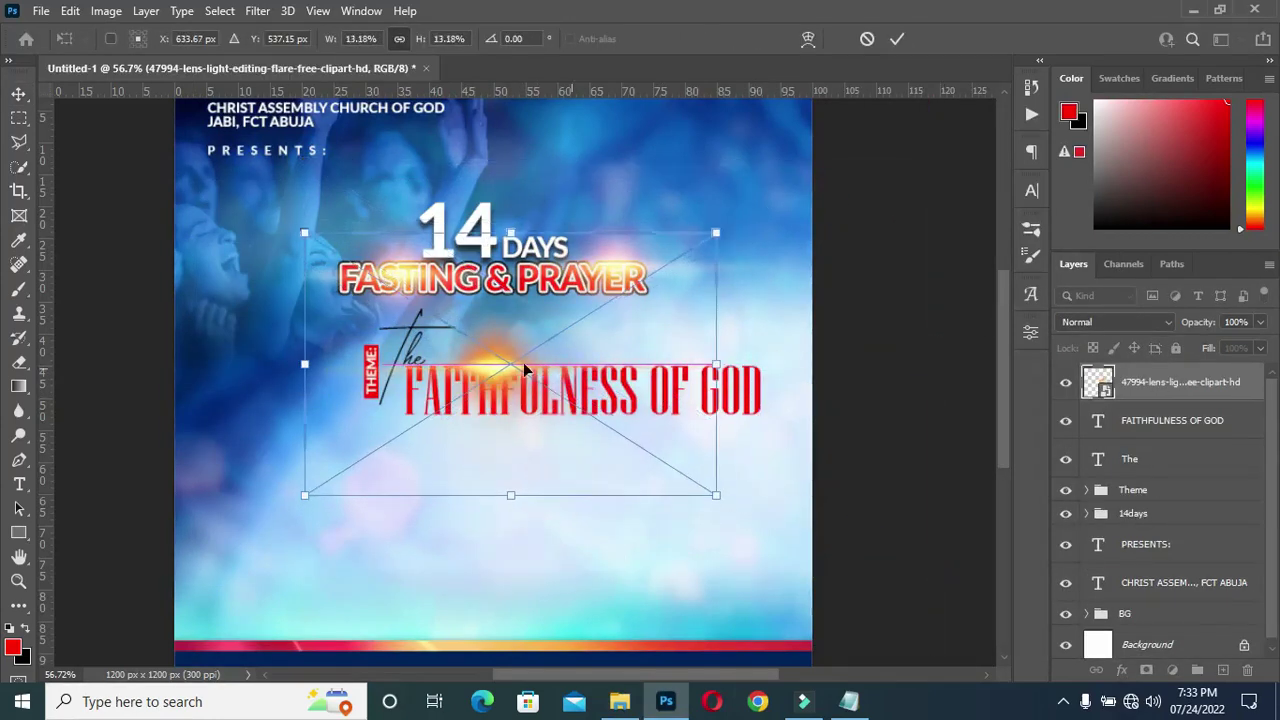
{"action": "left_click_drag", "start_coordinate": [503, 366], "coordinate": [477, 429]}
{"action": "key", "text": "Return"}
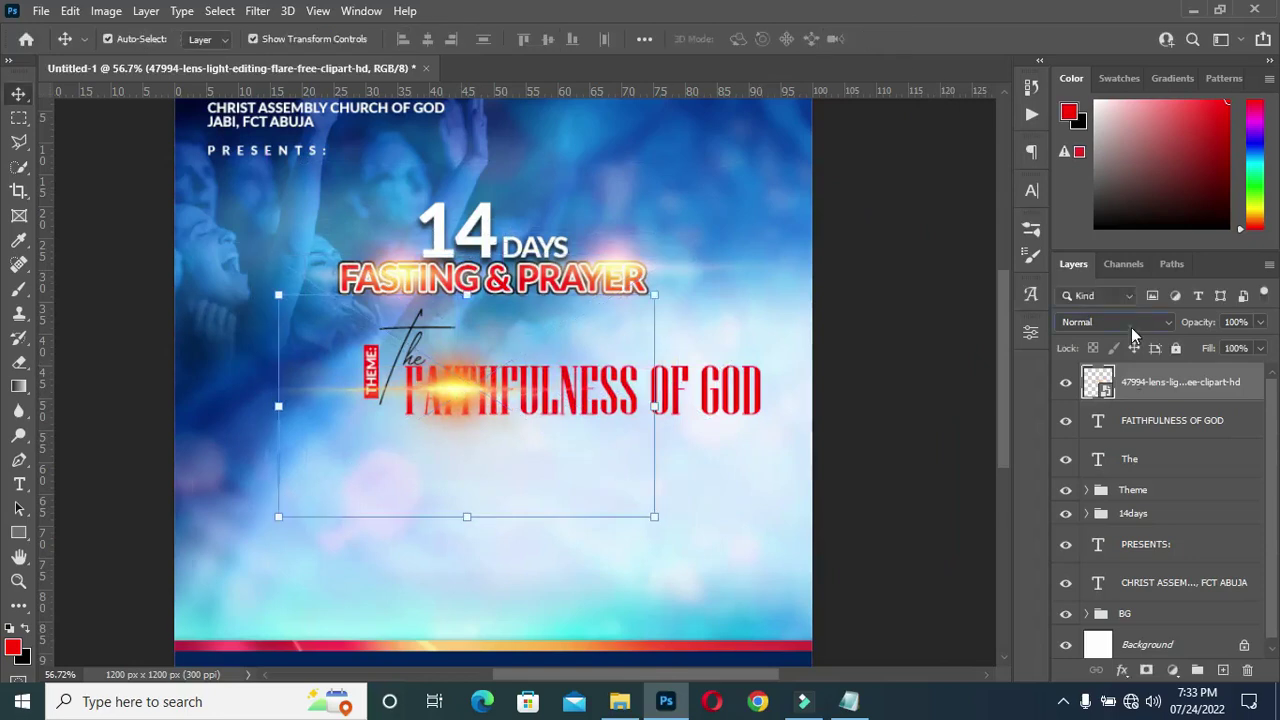
Set the lens flare's blend mode to Screen and shift it onto the lower edge of the title lettering
{"action": "left_click", "coordinate": [1128, 324]}
{"action": "left_click", "coordinate": [1095, 370]}
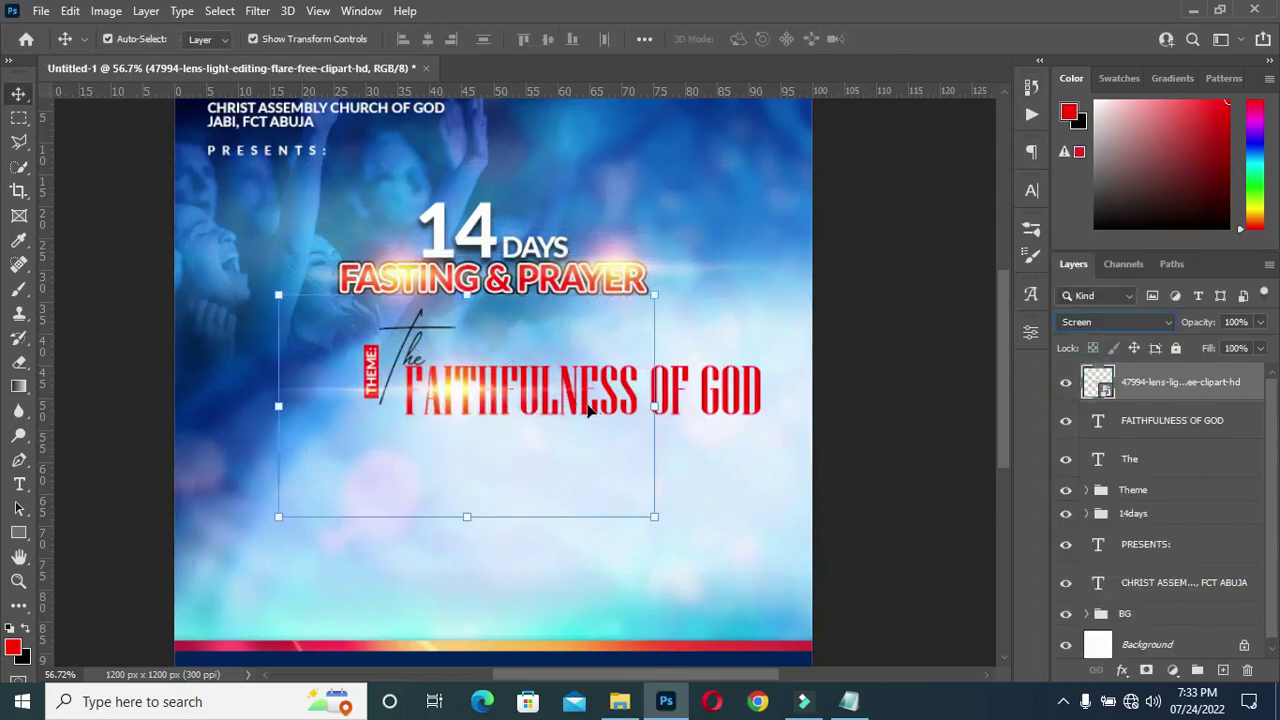
{"action": "left_click_drag", "start_coordinate": [455, 392], "coordinate": [487, 409]}
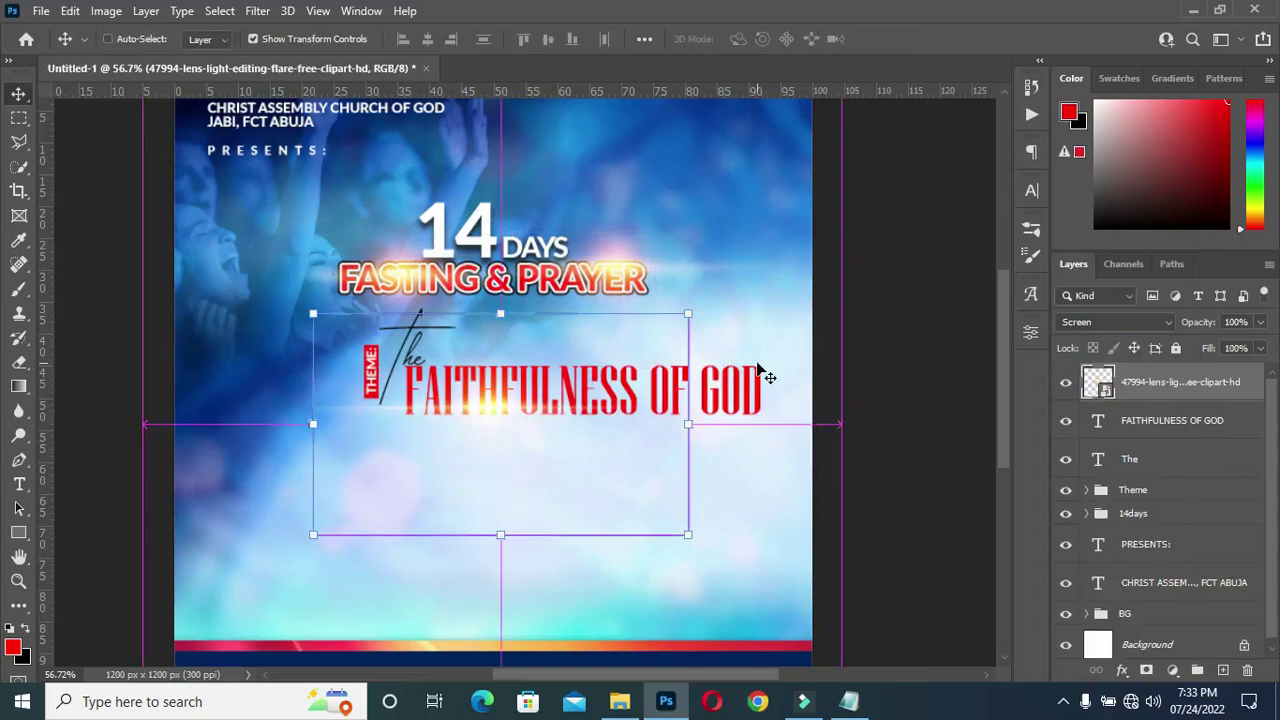
Duplicate the lens flare and position the copy over the word GOD
{"action": "key", "text": "j"}
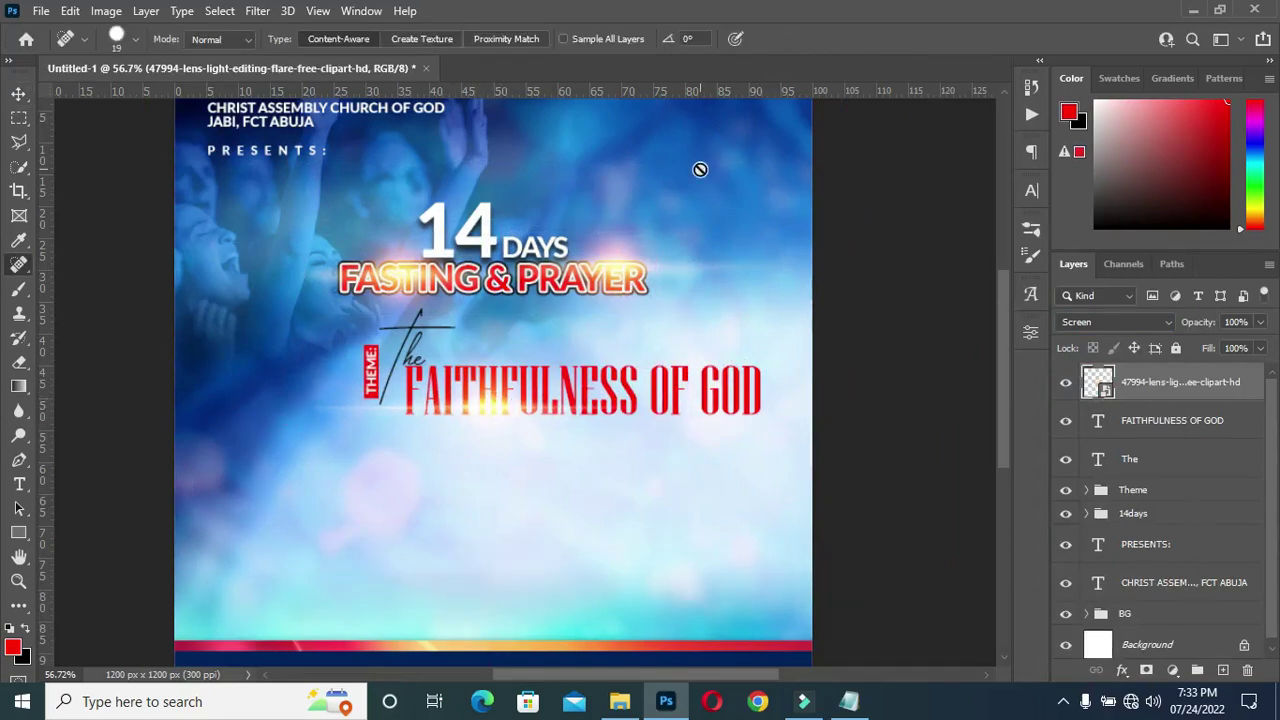
{"action": "key", "text": "v"}
{"action": "key", "text": "ctrl+j"}
{"action": "left_click_drag", "start_coordinate": [509, 403], "coordinate": [731, 380]}
{"action": "left_click", "coordinate": [912, 558]}
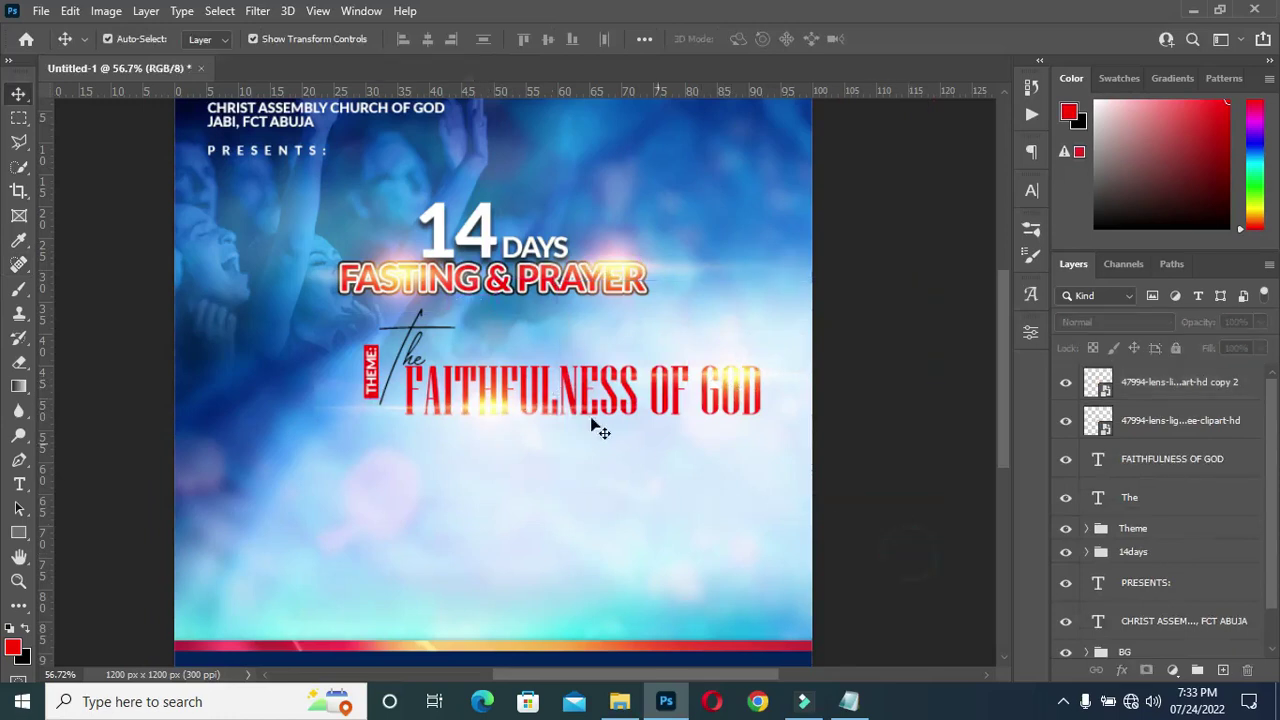
Move the original flare to the start of the title and position another flare copy near the middle of the lettering
{"action": "left_click_drag", "start_coordinate": [491, 409], "coordinate": [450, 391]}
{"action": "scroll", "coordinate": [463, 409], "scroll_direction": "down", "scroll_amount": 1}
{"action": "left_click_drag", "start_coordinate": [558, 399], "coordinate": [579, 408]}
{"action": "left_click", "coordinate": [860, 325]}
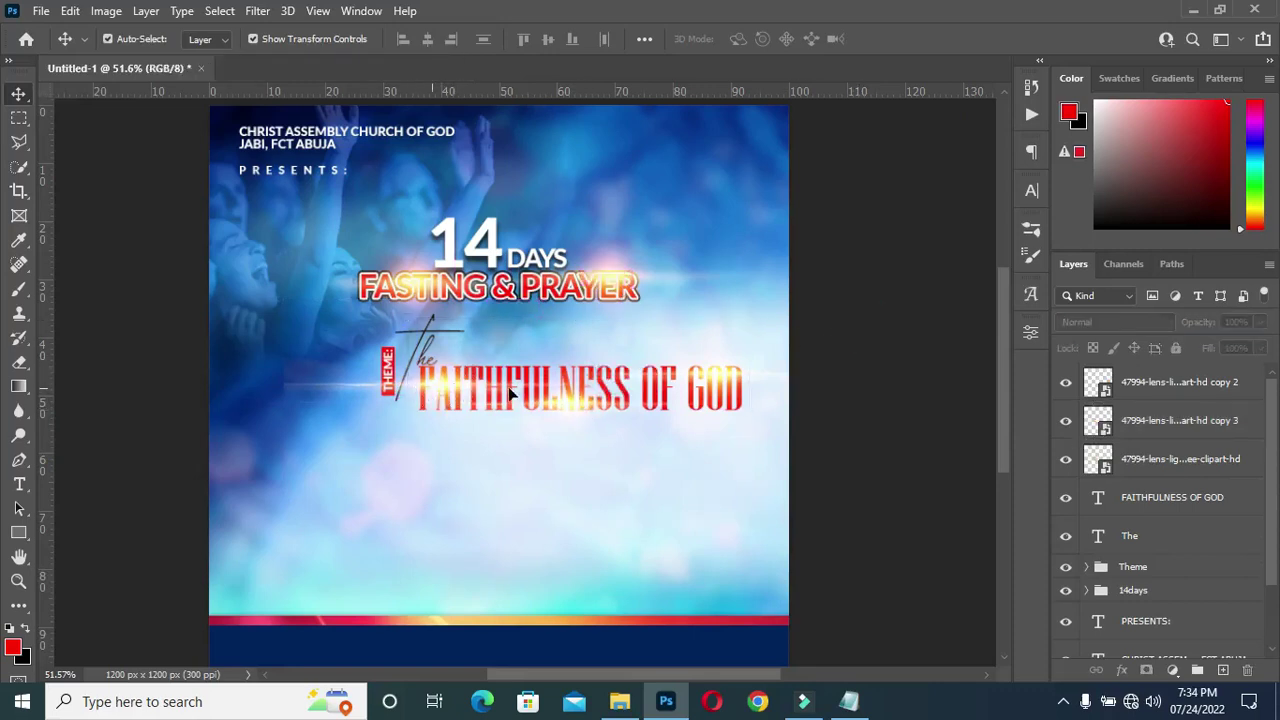
Add a layer mask to the original lens flare and brush black on it to hide the flare's left part beside the THEME label
{"action": "left_click", "coordinate": [557, 403]}
{"action": "left_click", "coordinate": [882, 372]}
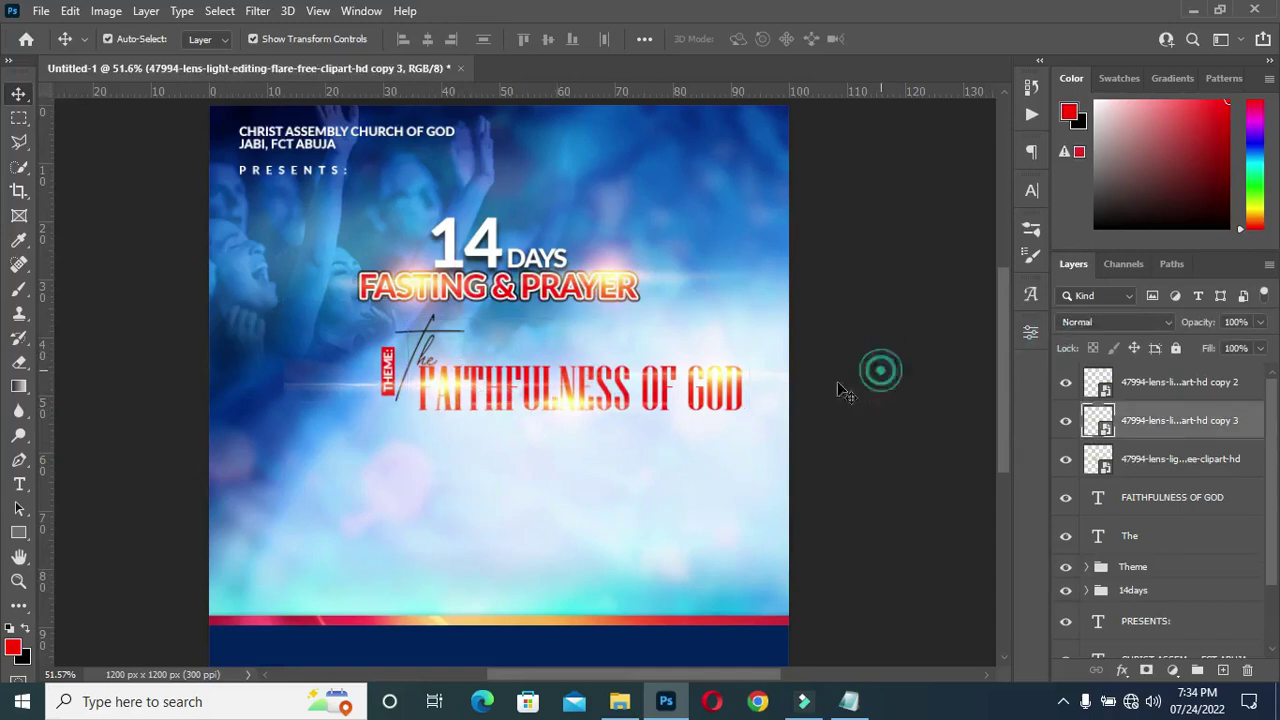
{"action": "left_click", "coordinate": [354, 387]}
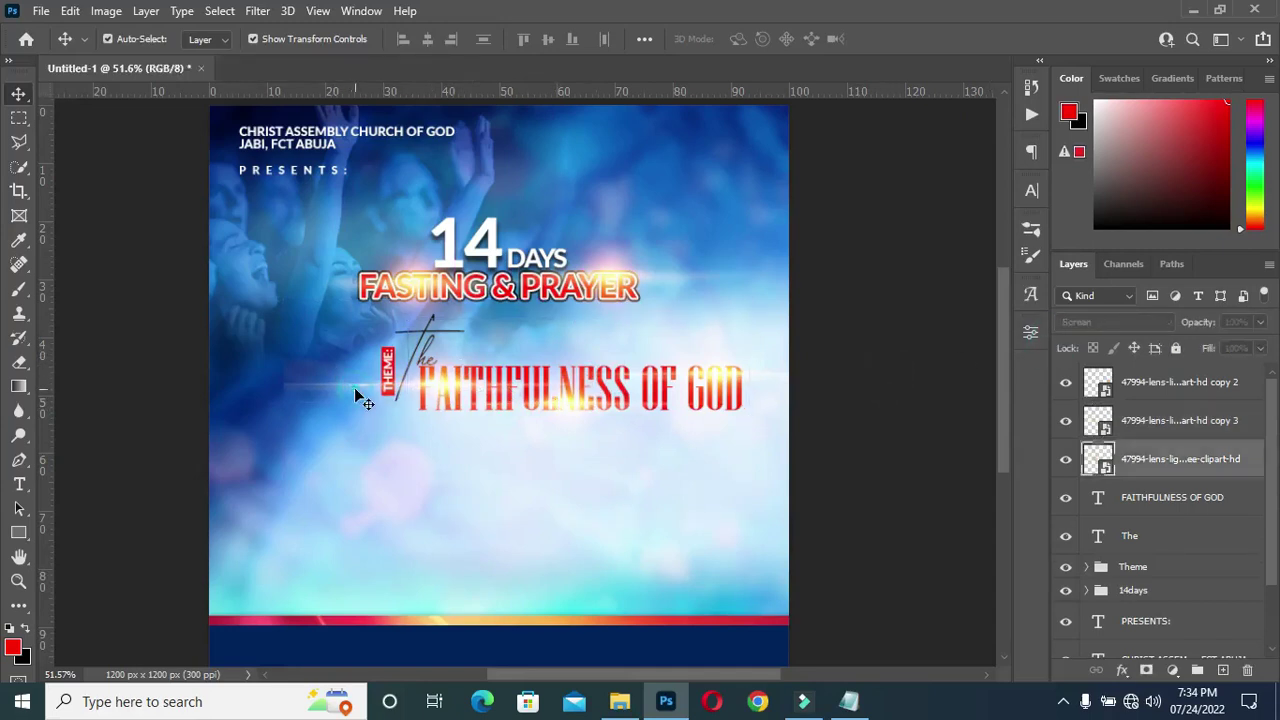
{"action": "left_click", "coordinate": [1148, 669]}
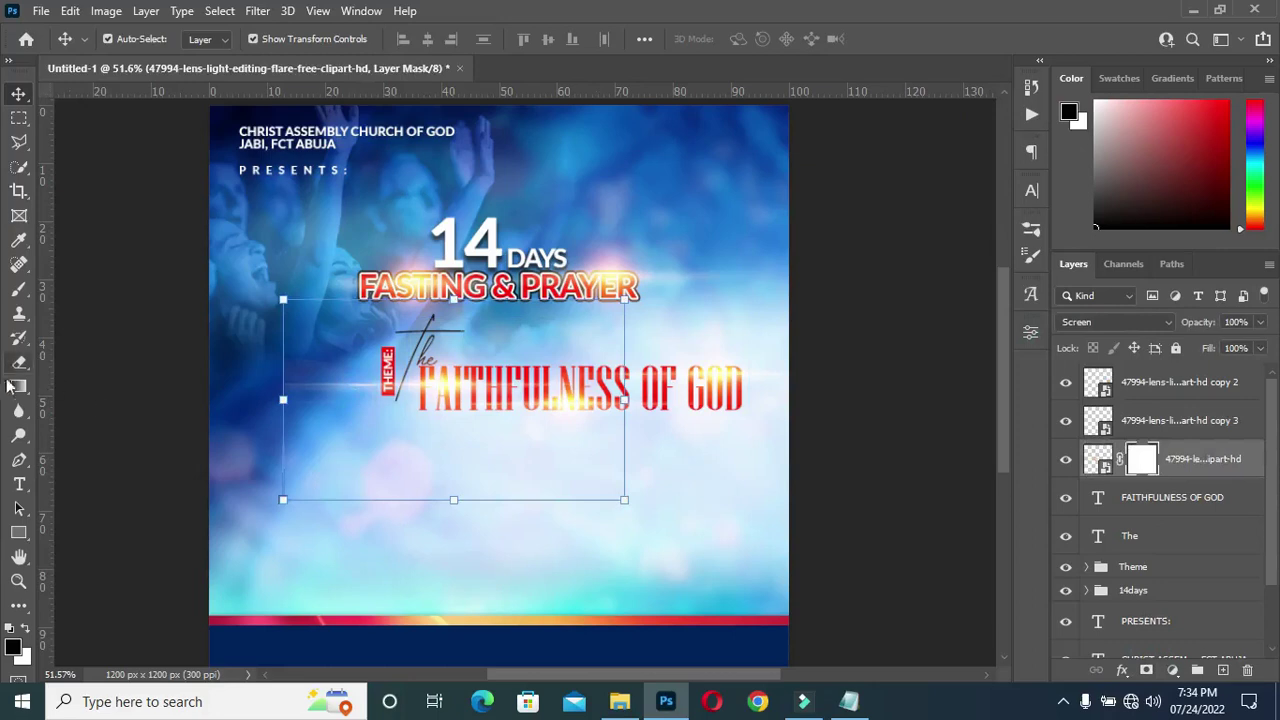
{"action": "left_click", "coordinate": [17, 295]}
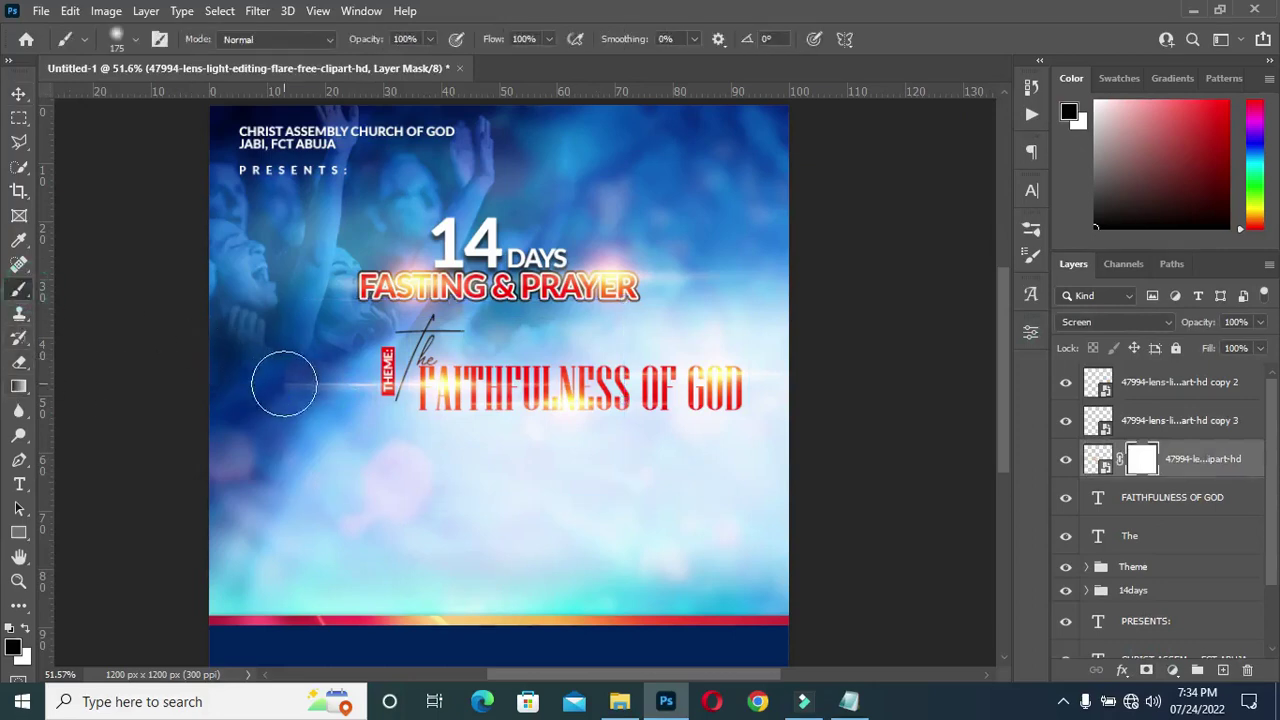
{"action": "left_click", "coordinate": [18, 93]}
{"action": "left_click_drag", "start_coordinate": [387, 388], "coordinate": [445, 384]}
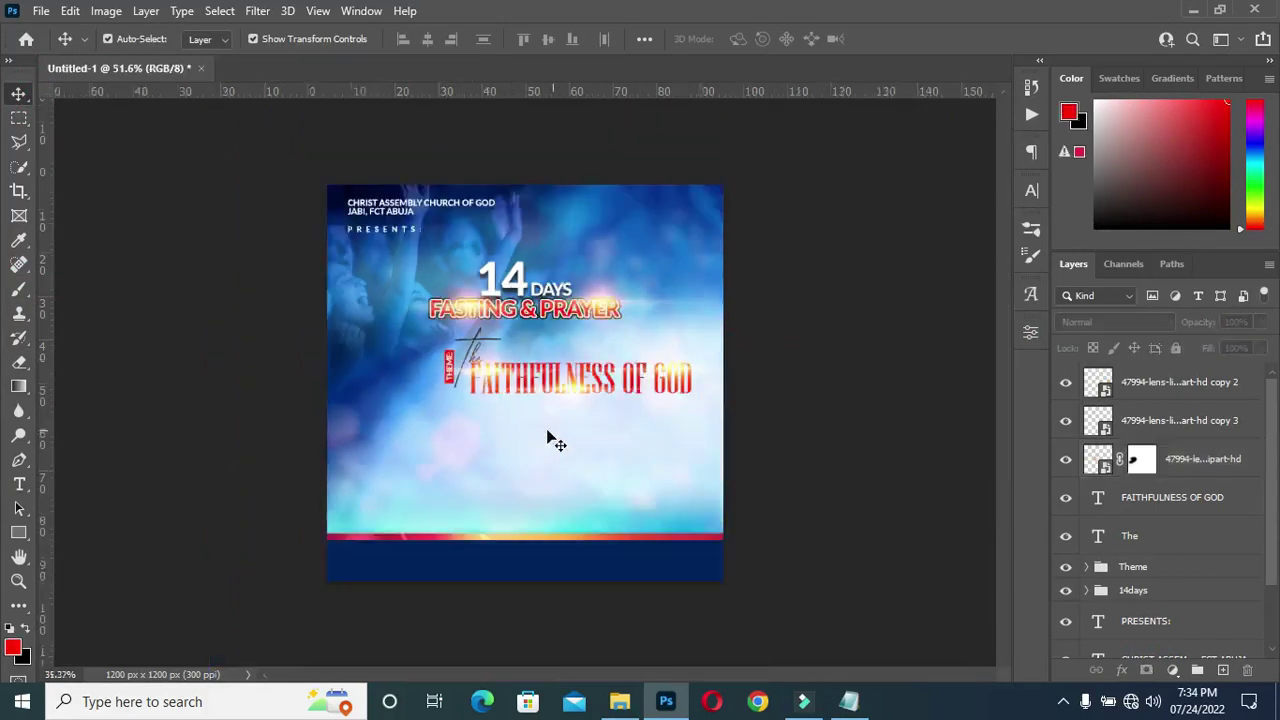
{"action": "key", "text": "ctrl+0"}
{"action": "scroll", "coordinate": [690, 372], "scroll_direction": "up", "scroll_amount": 3}
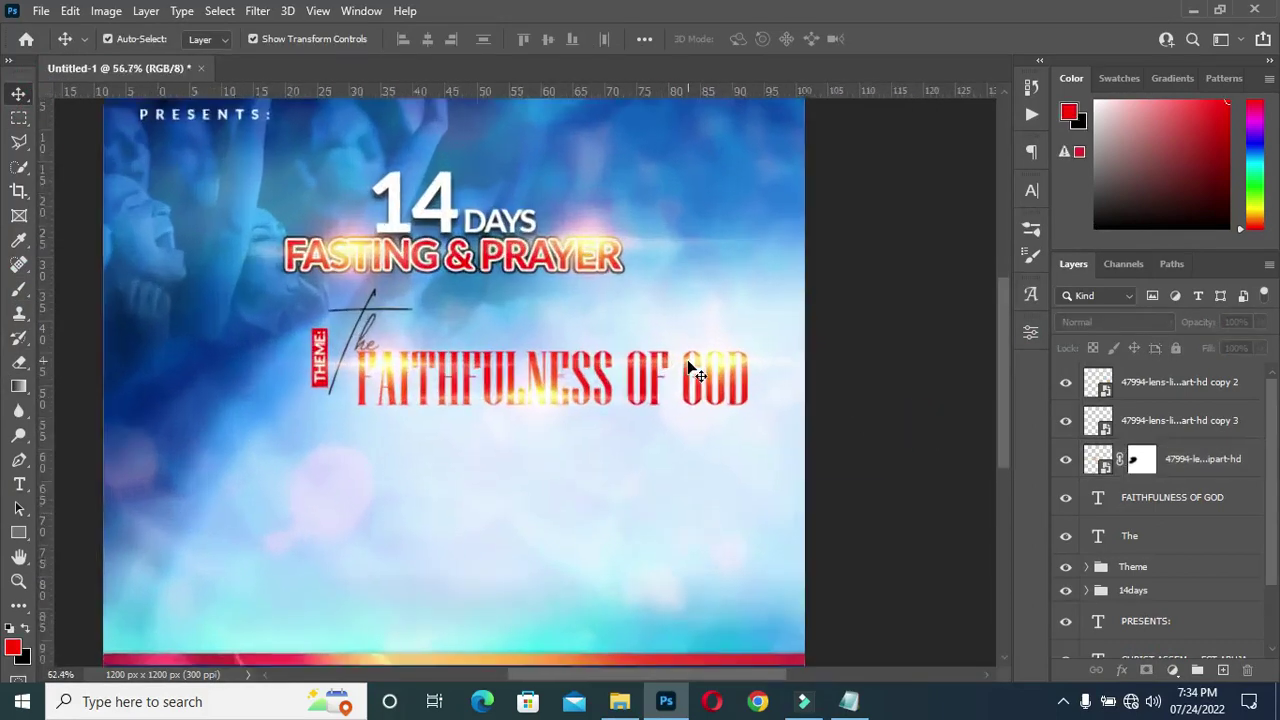
{"action": "scroll", "coordinate": [690, 372], "scroll_direction": "down", "scroll_amount": 3}
{"action": "scroll", "coordinate": [785, 385], "scroll_direction": "up", "scroll_amount": 1}
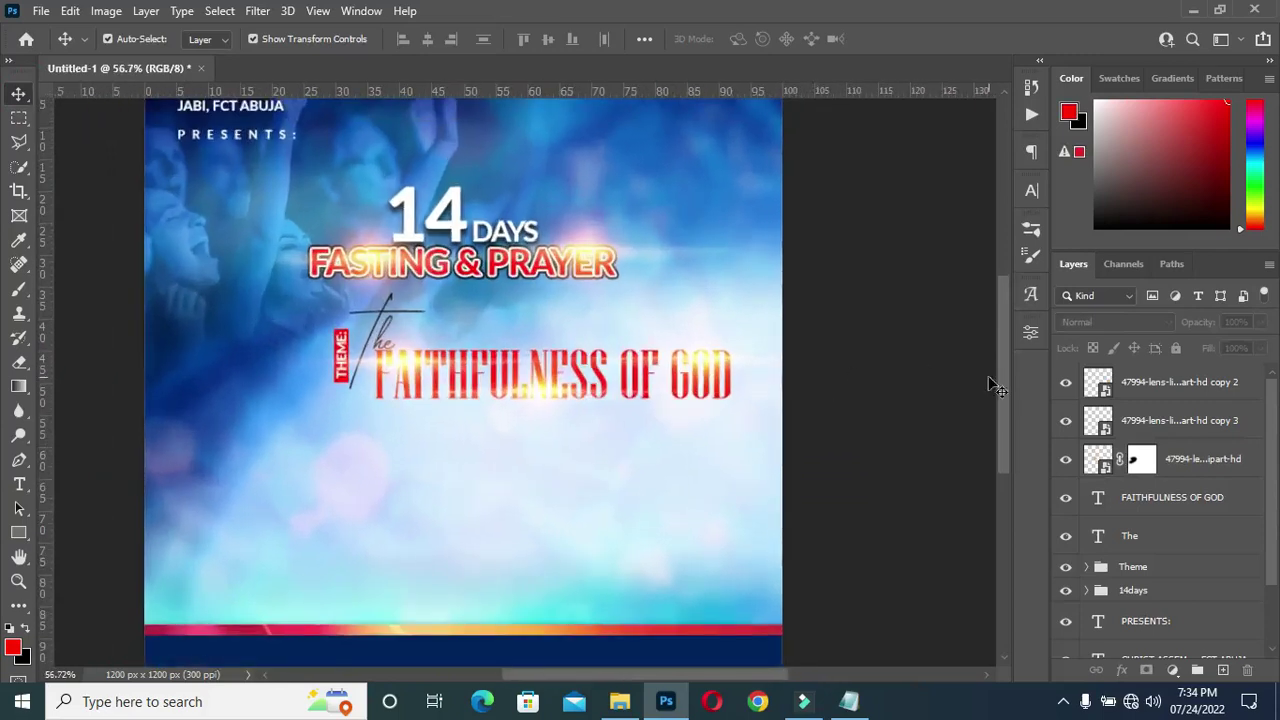
{"action": "scroll", "coordinate": [960, 320], "scroll_direction": "down", "scroll_amount": 1}
{"action": "scroll", "coordinate": [928, 327], "scroll_direction": "up", "scroll_amount": 1}
{"action": "scroll", "coordinate": [905, 346], "scroll_direction": "down", "scroll_amount": 1}
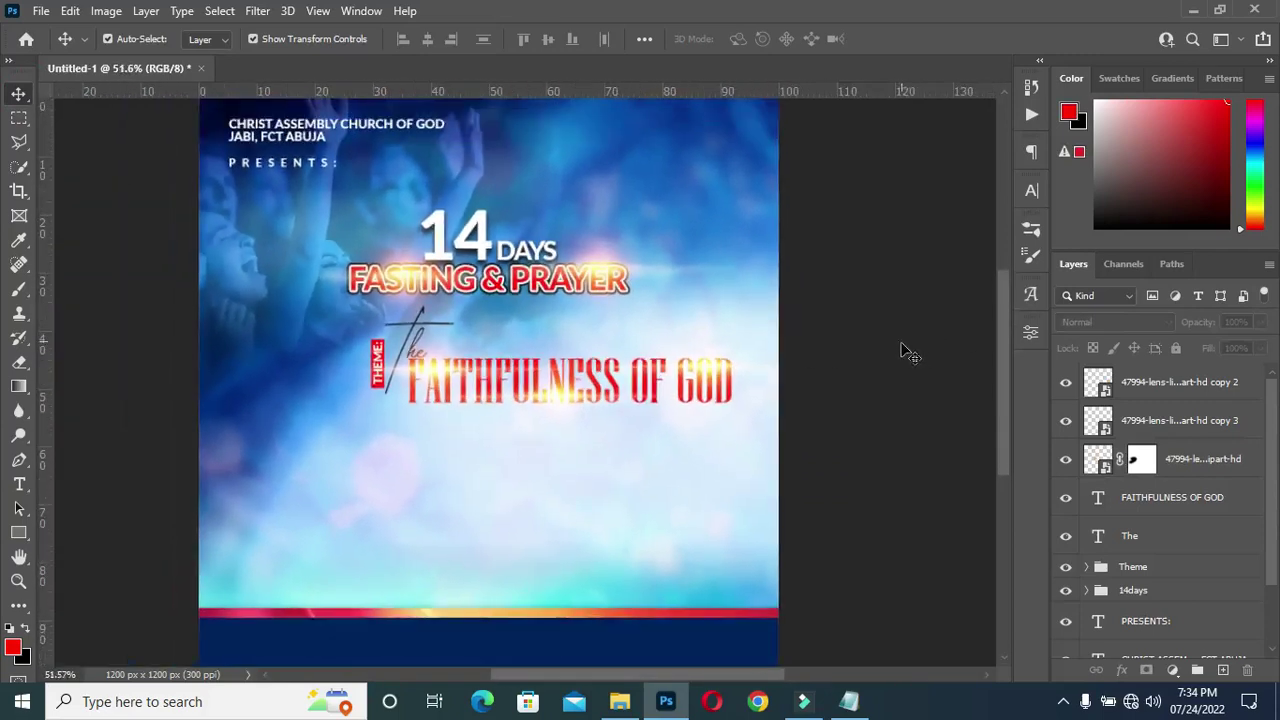
Place the portrait of the man in the grey jacket from the 14DAYS FASTING & PRAYER folder, scaled to 17.36% in the flyer's lower-left corner
{"action": "left_click", "coordinate": [620, 701]}
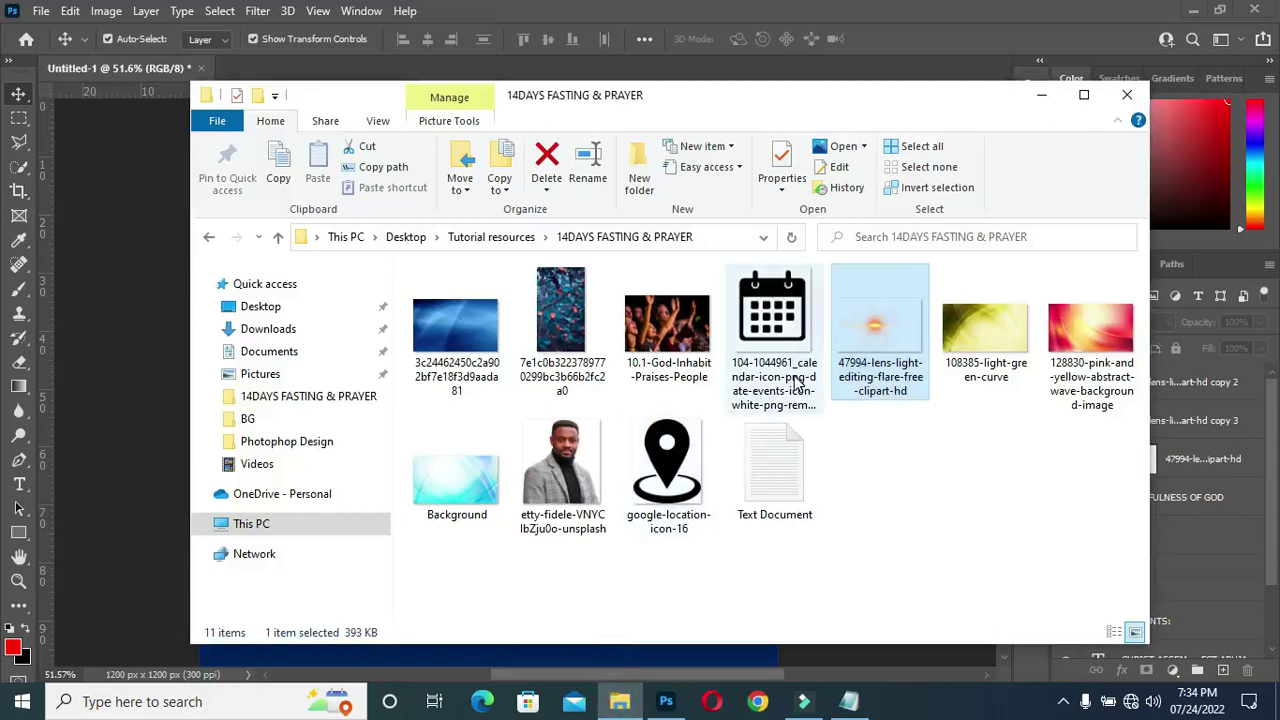
{"action": "left_click", "coordinate": [560, 482]}
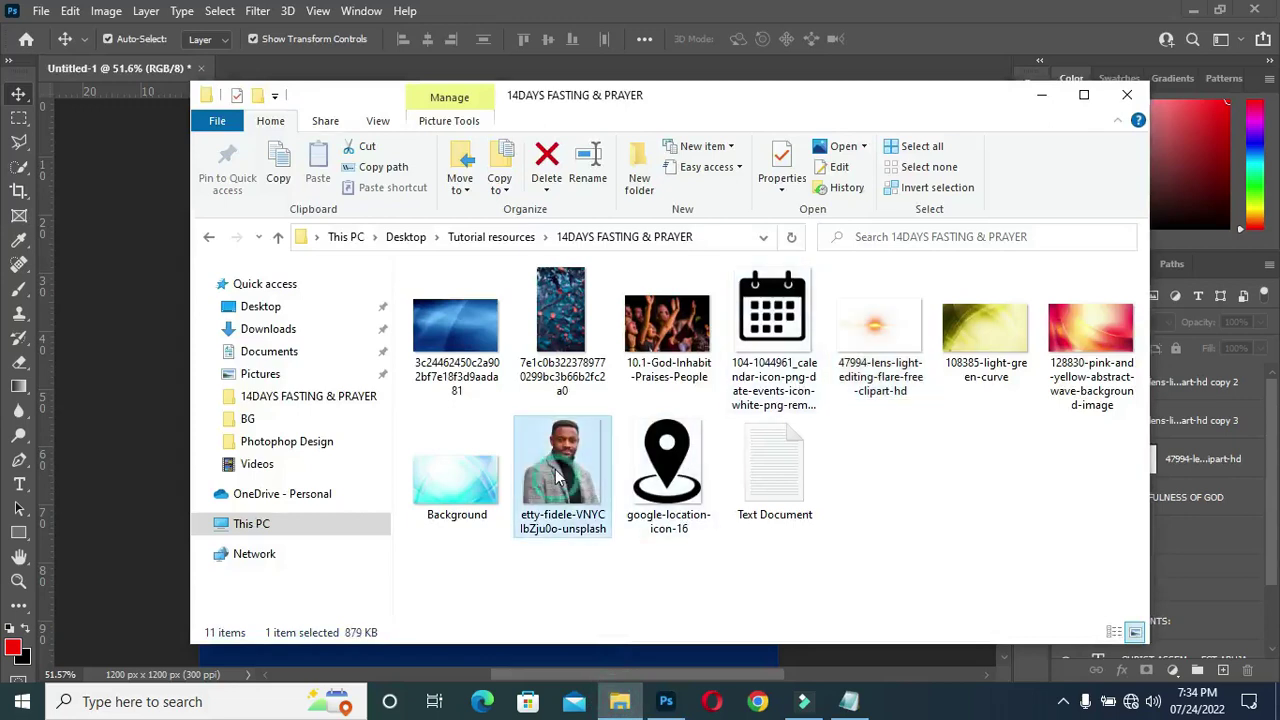
{"action": "left_click", "coordinate": [460, 456]}
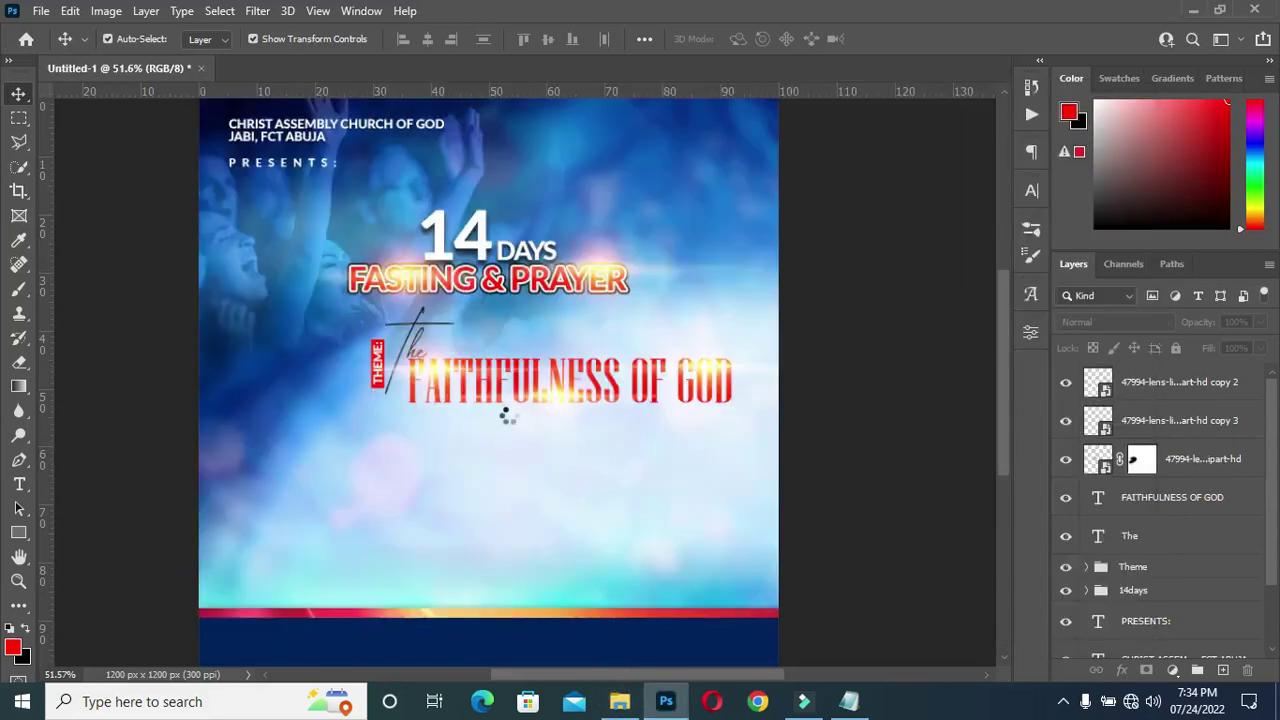
{"action": "left_click_drag", "start_coordinate": [750, 381], "coordinate": [456, 385]}
{"action": "left_click_drag", "start_coordinate": [364, 367], "coordinate": [337, 546]}
Align the man's portrait with the flyer's bottom edge, enlarge it slightly and apply the placement
{"action": "scroll", "coordinate": [440, 483], "scroll_direction": "down", "scroll_amount": 2}
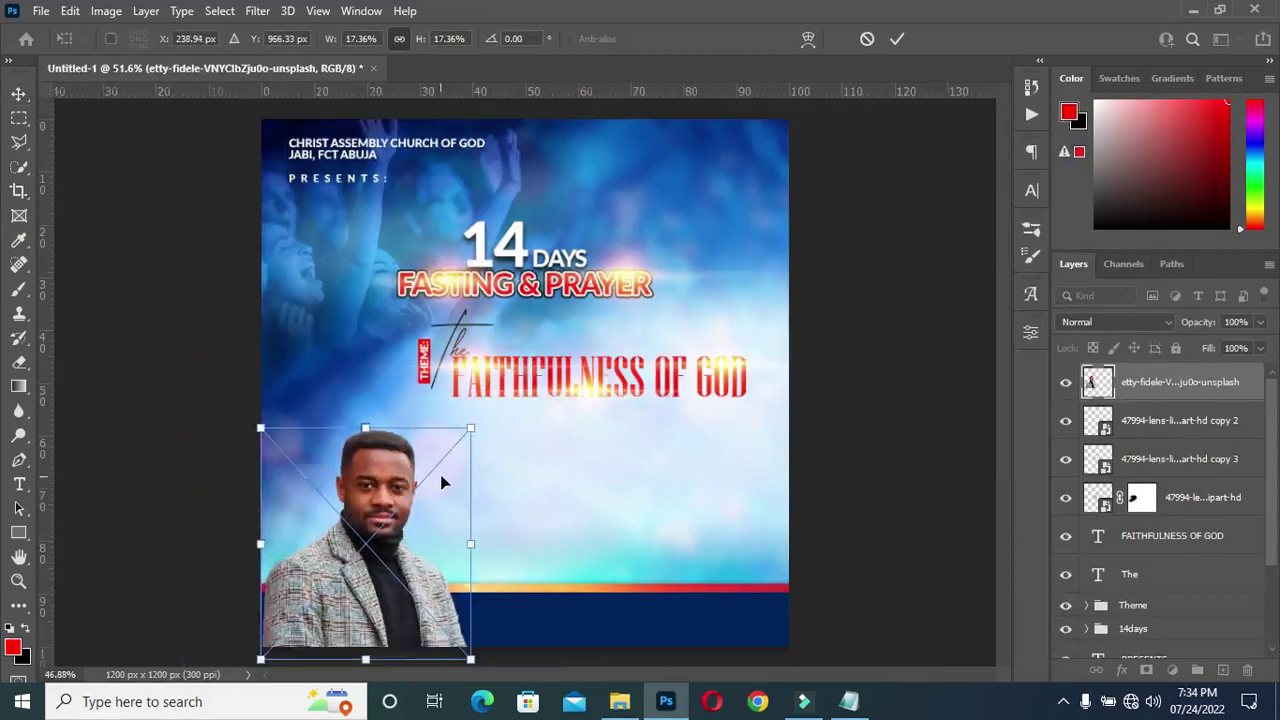
{"action": "left_click_drag", "start_coordinate": [401, 503], "coordinate": [396, 490]}
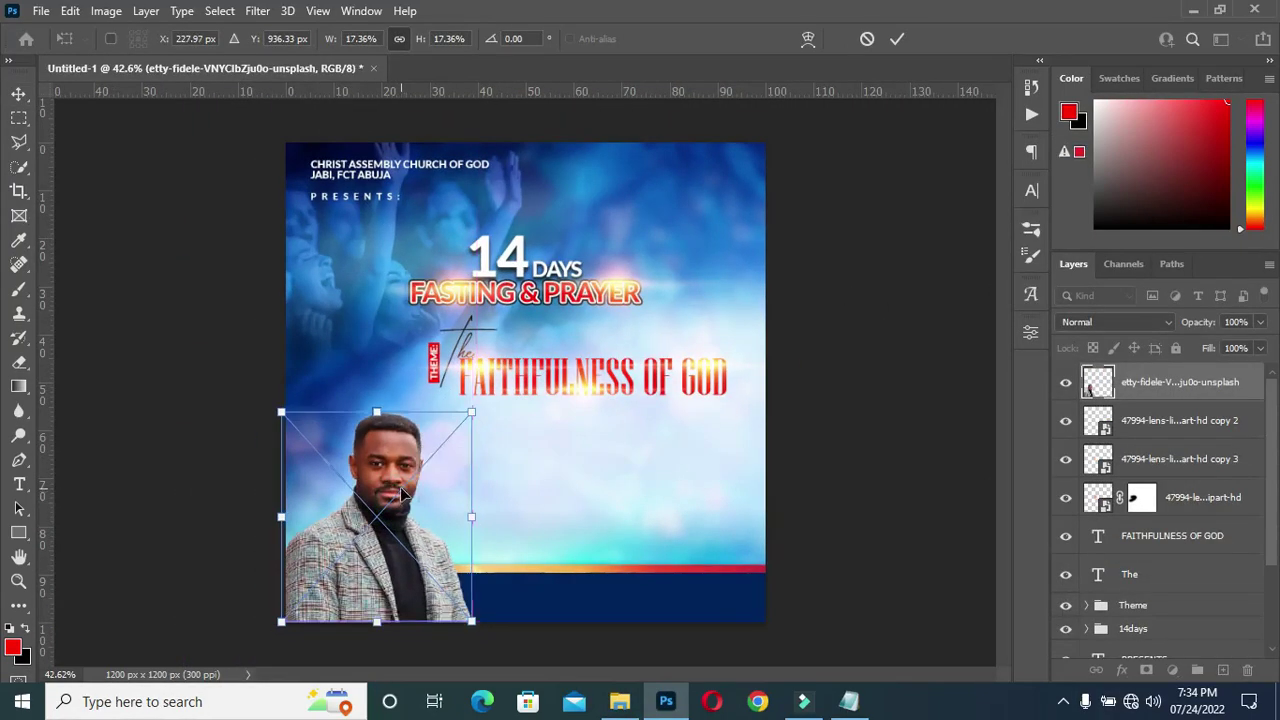
{"action": "left_click_drag", "start_coordinate": [472, 411], "coordinate": [491, 389]}
{"action": "left_click", "coordinate": [897, 38]}
Group the flare layers, both title text layers and the Theme group, and name the new group Text
{"action": "left_click", "coordinate": [1160, 421]}
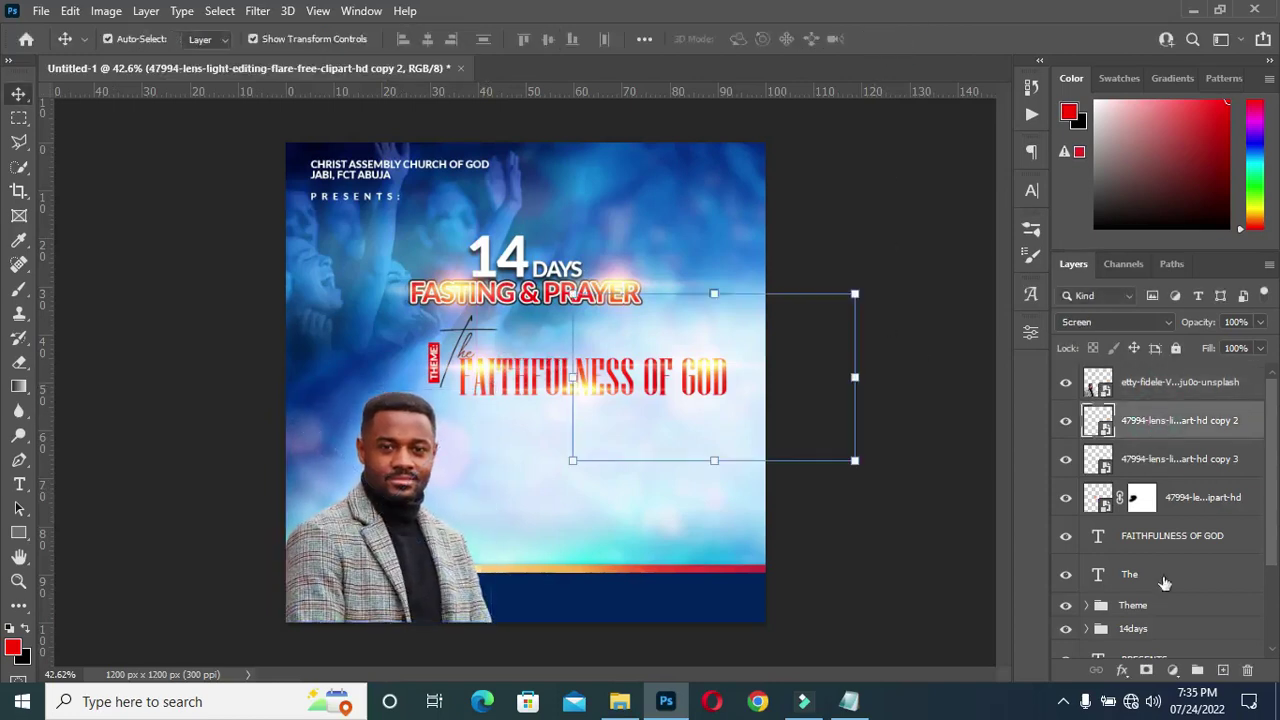
{"action": "left_click", "coordinate": [1155, 606], "text": "shift"}
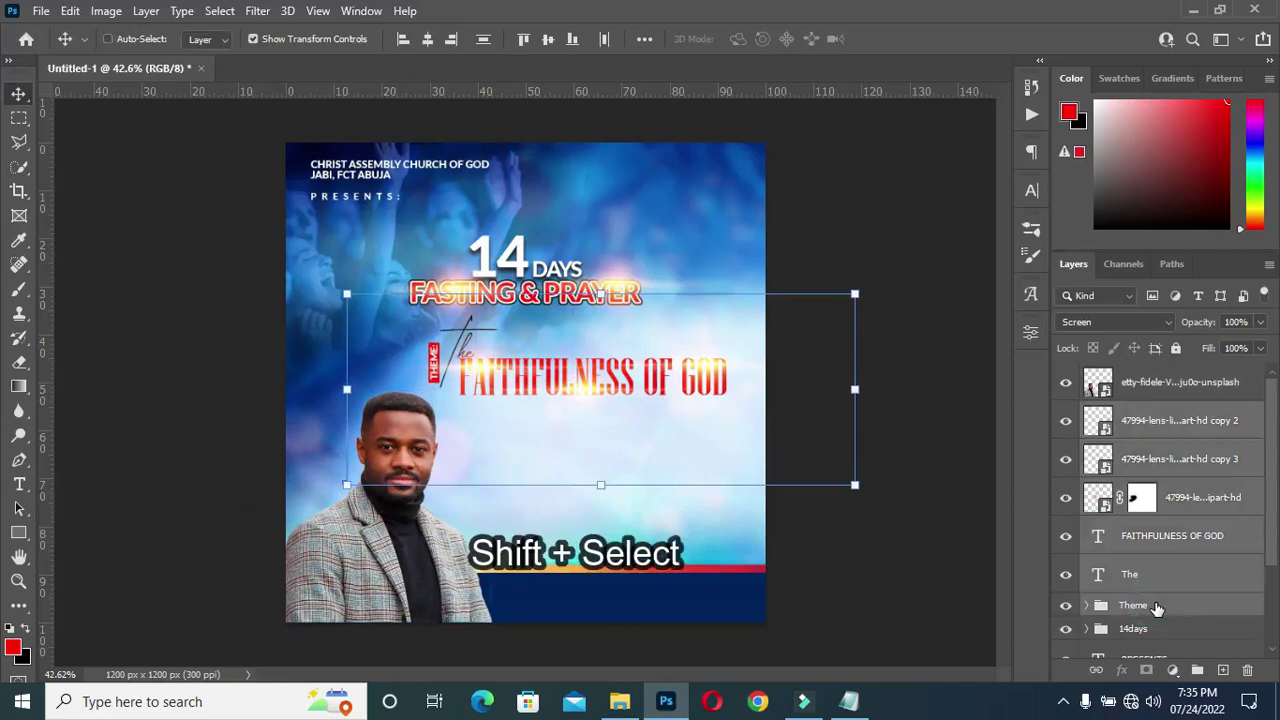
{"action": "key", "text": "ctrl+g"}
{"action": "double_click", "coordinate": [1137, 414]}
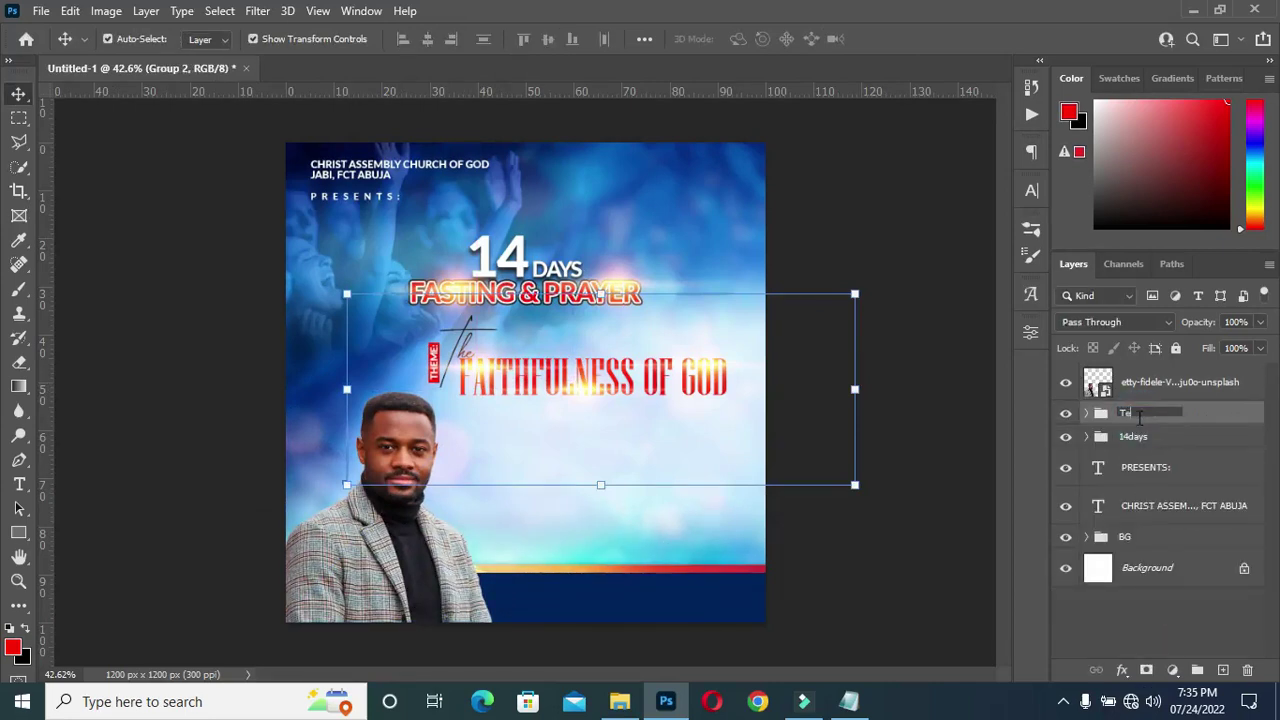
{"action": "key", "text": "Return"}
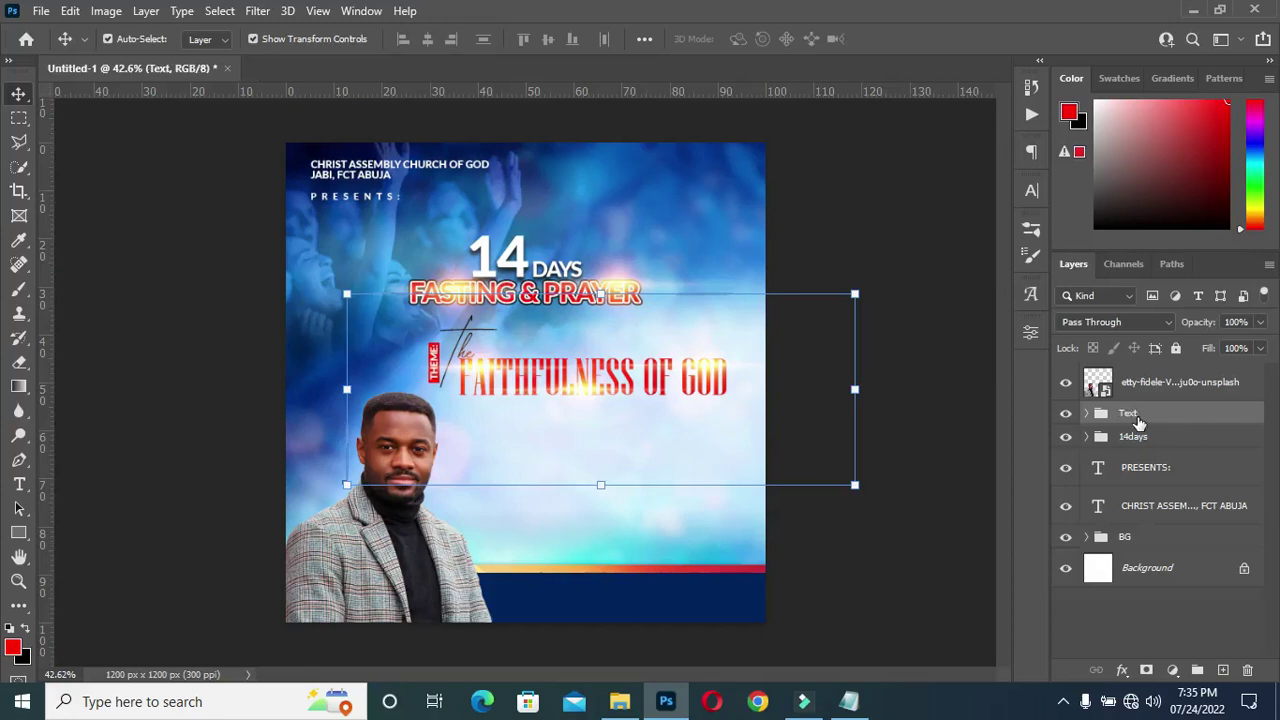
Enlarge the Text group slightly and shift it left above the man's portrait
{"action": "left_click", "coordinate": [940, 360]}
{"action": "scroll", "coordinate": [522, 372], "scroll_direction": "up", "scroll_amount": 1}
{"action": "scroll", "coordinate": [520, 371], "scroll_direction": "up", "scroll_amount": 1}
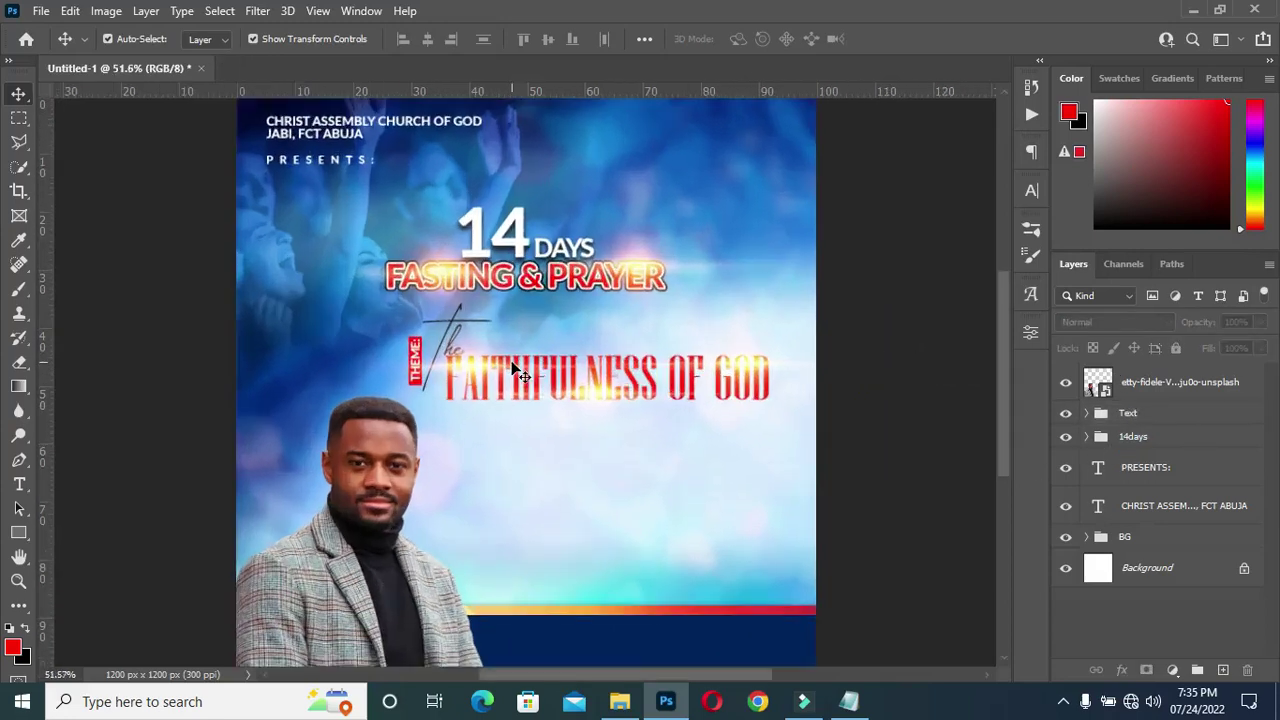
{"action": "left_click", "coordinate": [1128, 413]}
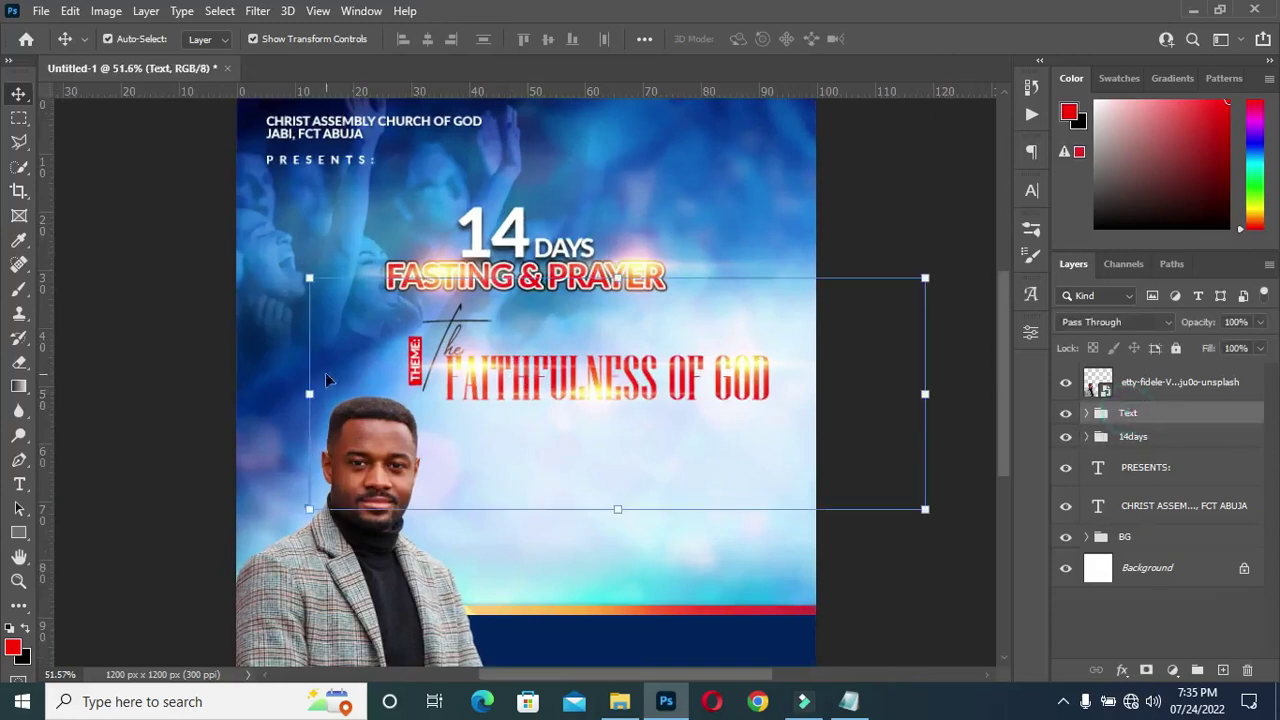
{"action": "left_click_drag", "start_coordinate": [313, 394], "coordinate": [283, 392]}
{"action": "key", "text": "Return"}
{"action": "scroll", "coordinate": [418, 517], "scroll_direction": "down", "scroll_amount": 2}
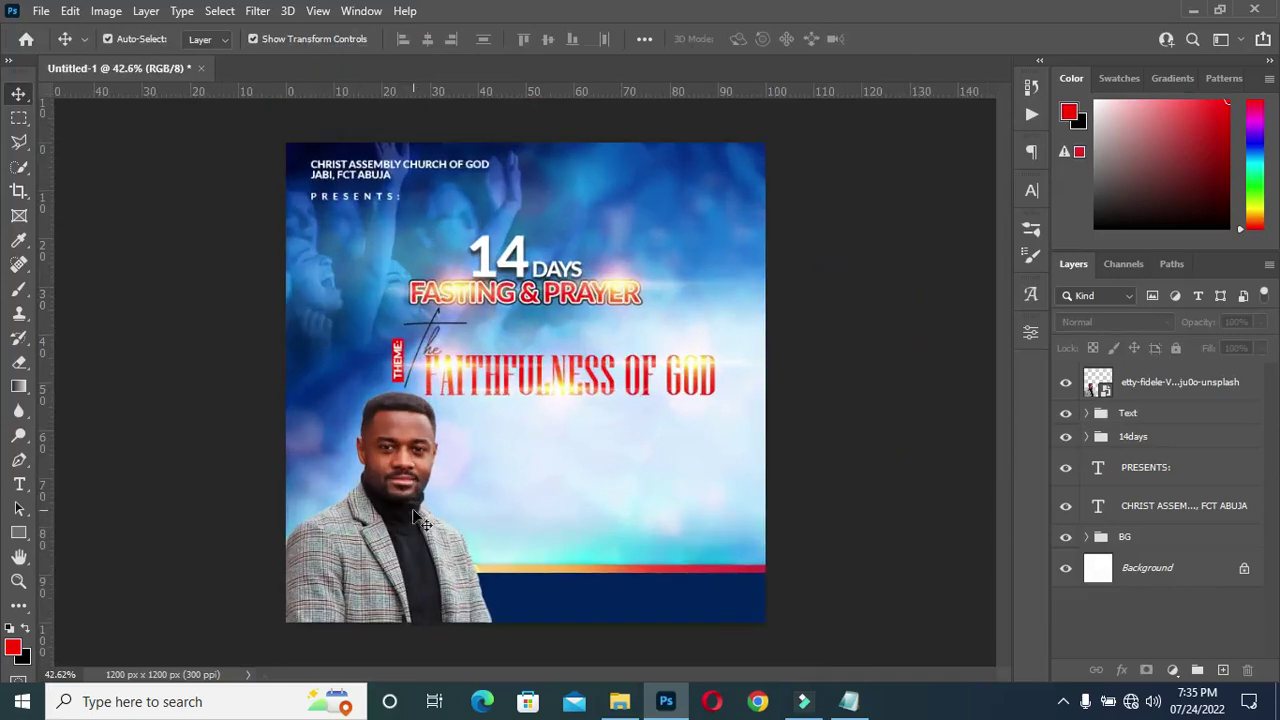
Draw a rectangle about 374 × 45 px across the man's lower chest and fill it with white
{"action": "key", "text": "u"}
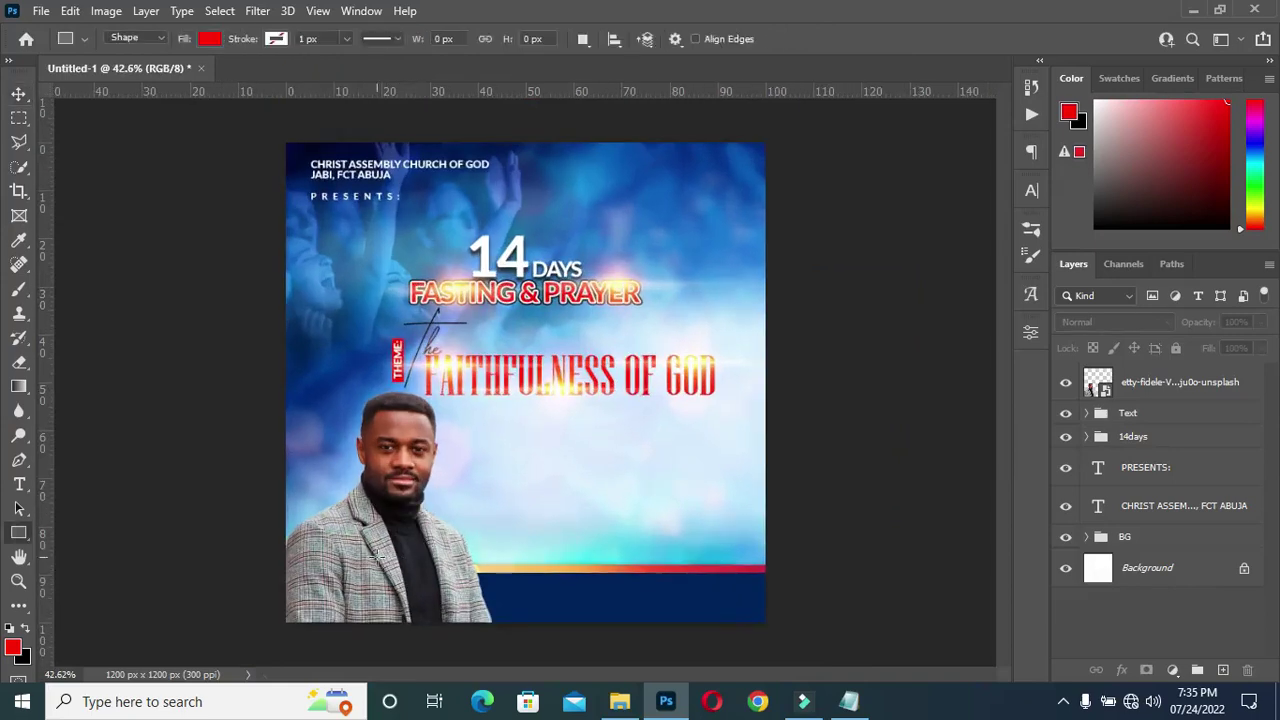
{"action": "left_click_drag", "start_coordinate": [323, 569], "coordinate": [470, 582]}
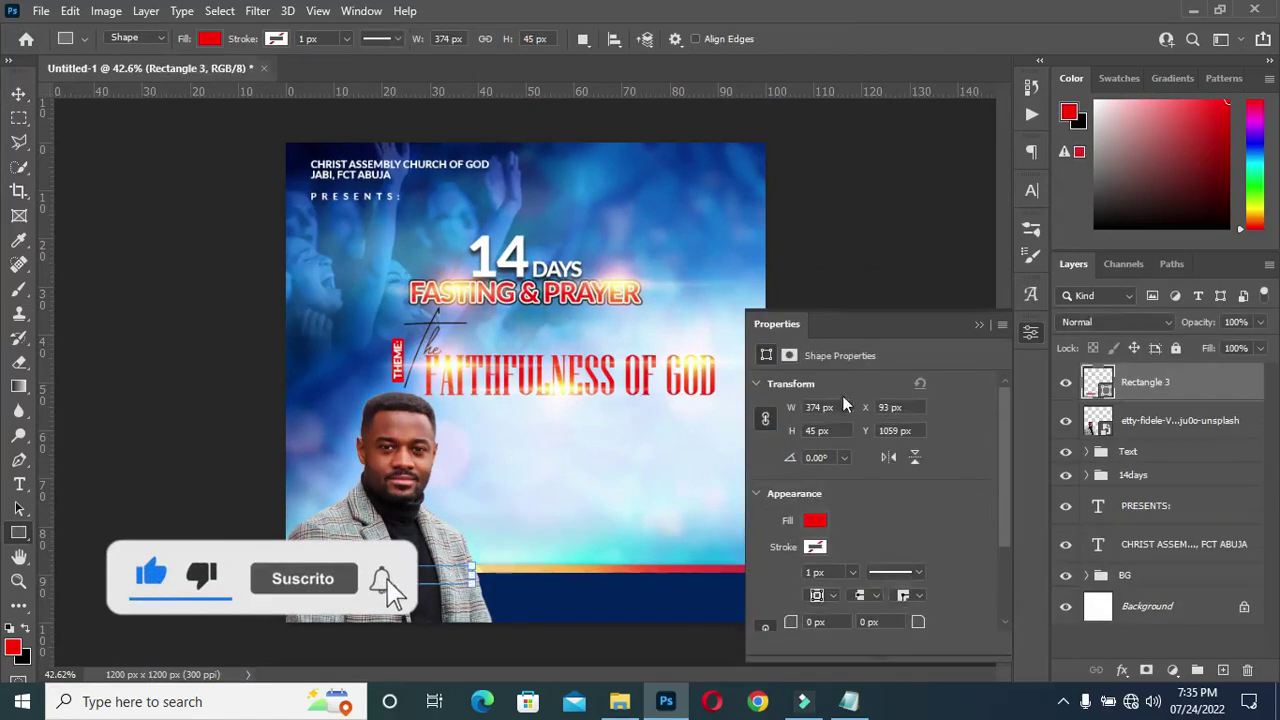
{"action": "left_click", "coordinate": [818, 522]}
{"action": "left_click", "coordinate": [803, 461]}
{"action": "left_click", "coordinate": [978, 324]}
{"action": "left_click", "coordinate": [979, 324]}
Widen the white rectangle across the man's chest to about 113% and set its opacity to 54%
{"action": "left_click", "coordinate": [18, 93]}
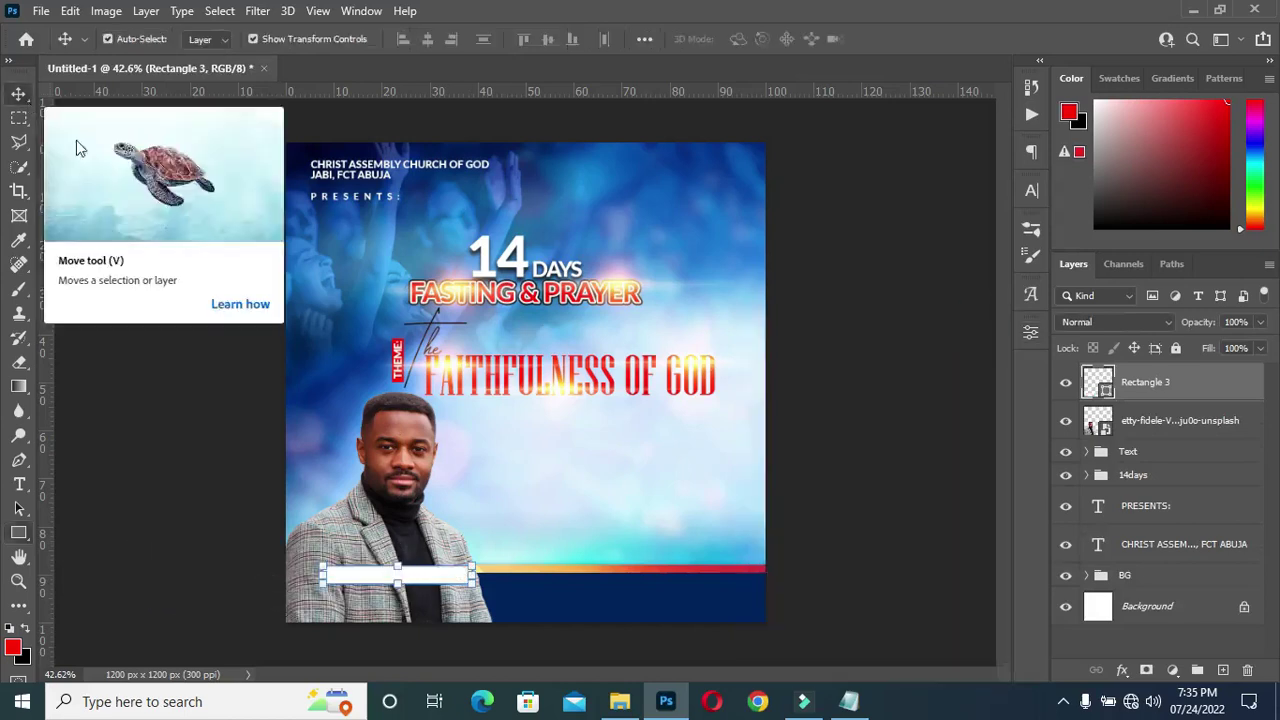
{"action": "scroll", "coordinate": [440, 471], "scroll_direction": "up", "scroll_amount": 2}
{"action": "left_click_drag", "start_coordinate": [322, 575], "coordinate": [305, 574]}
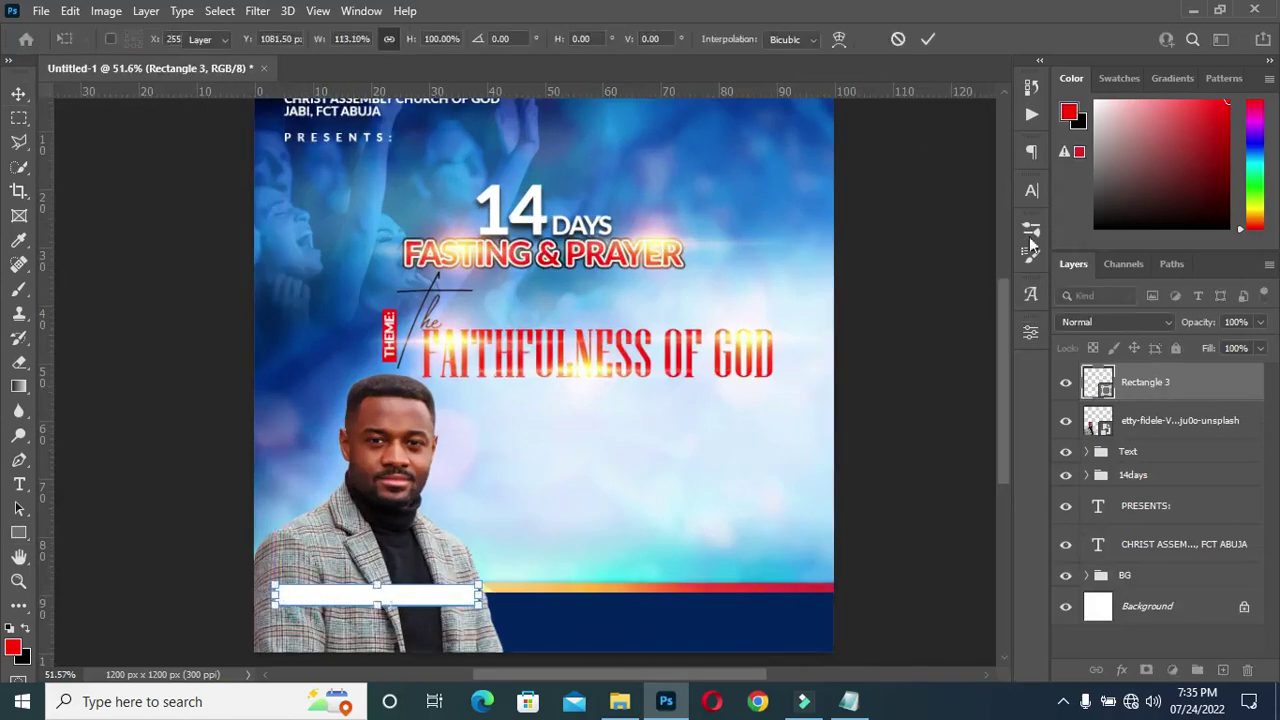
{"action": "key", "text": "Return"}
{"action": "left_click_drag", "start_coordinate": [1205, 325], "coordinate": [1155, 330]}
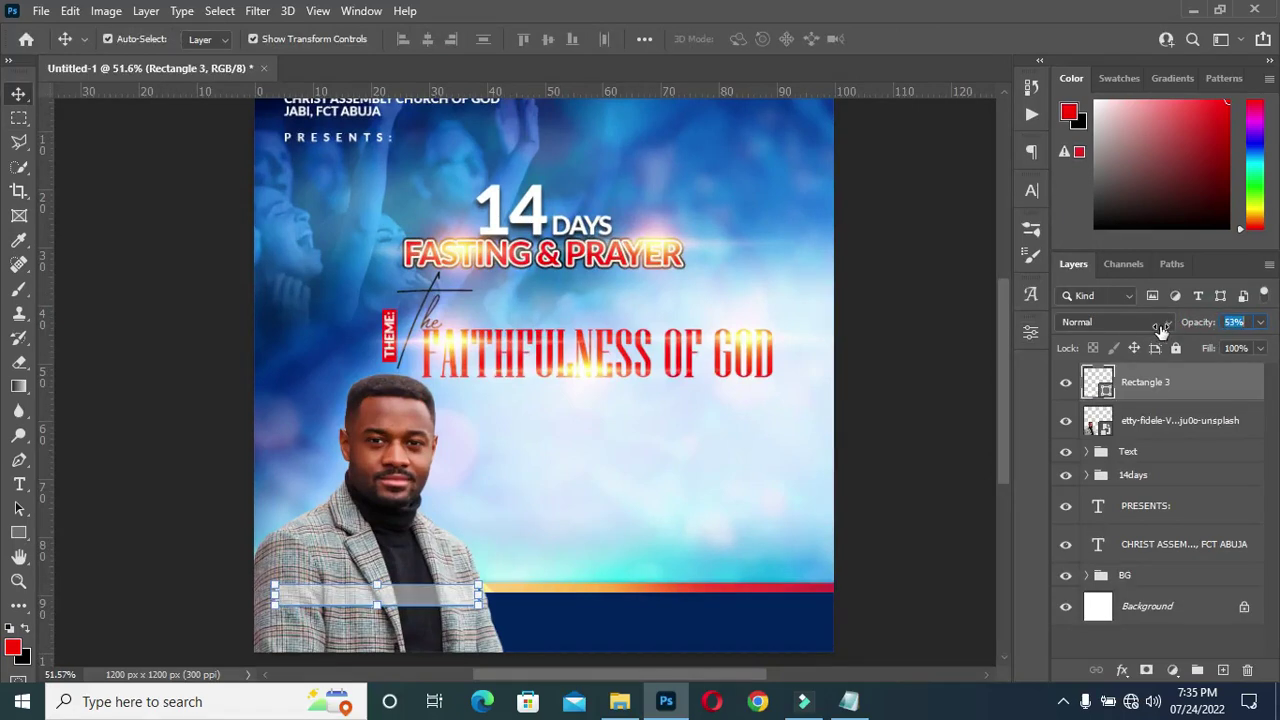
{"action": "left_click", "coordinate": [918, 420]}
Copy the pastor's name line from the Notepad text document and paste it as a new text layer on the flyer
{"action": "left_click", "coordinate": [848, 701]}
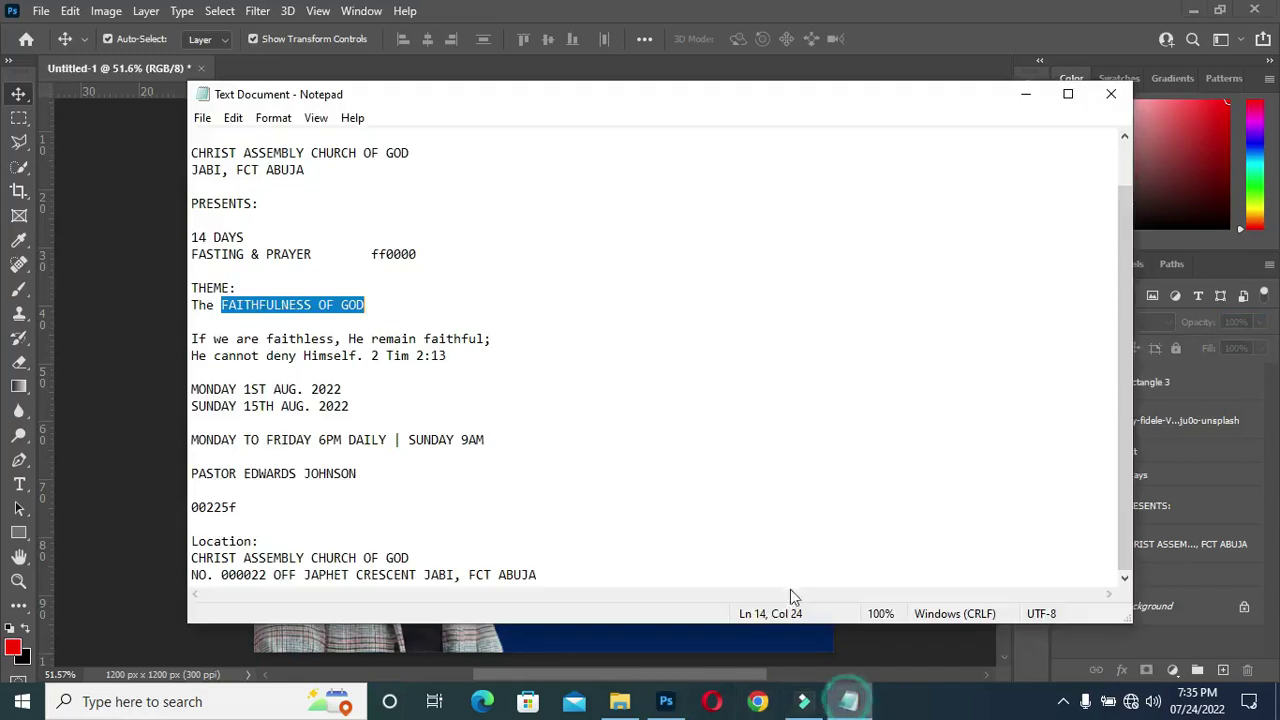
{"action": "triple_click", "coordinate": [372, 472]}
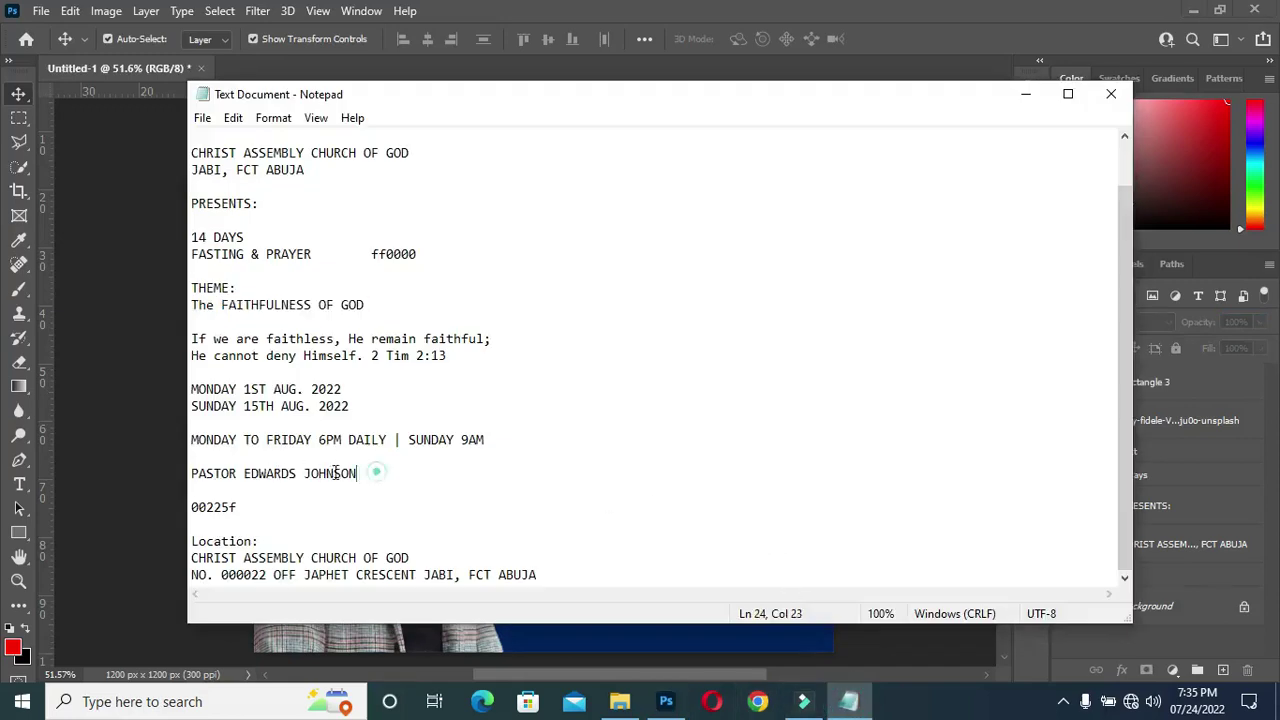
{"action": "key", "text": "ctrl+c"}
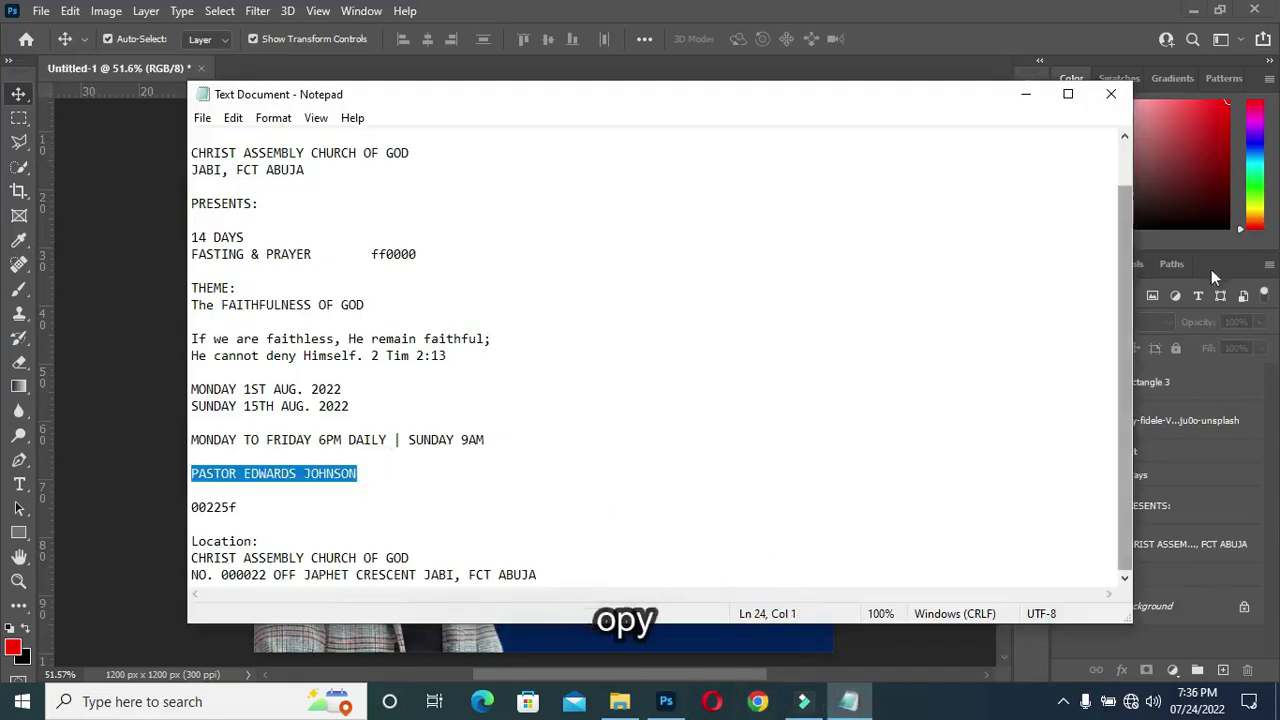
{"action": "left_click", "coordinate": [1025, 94]}
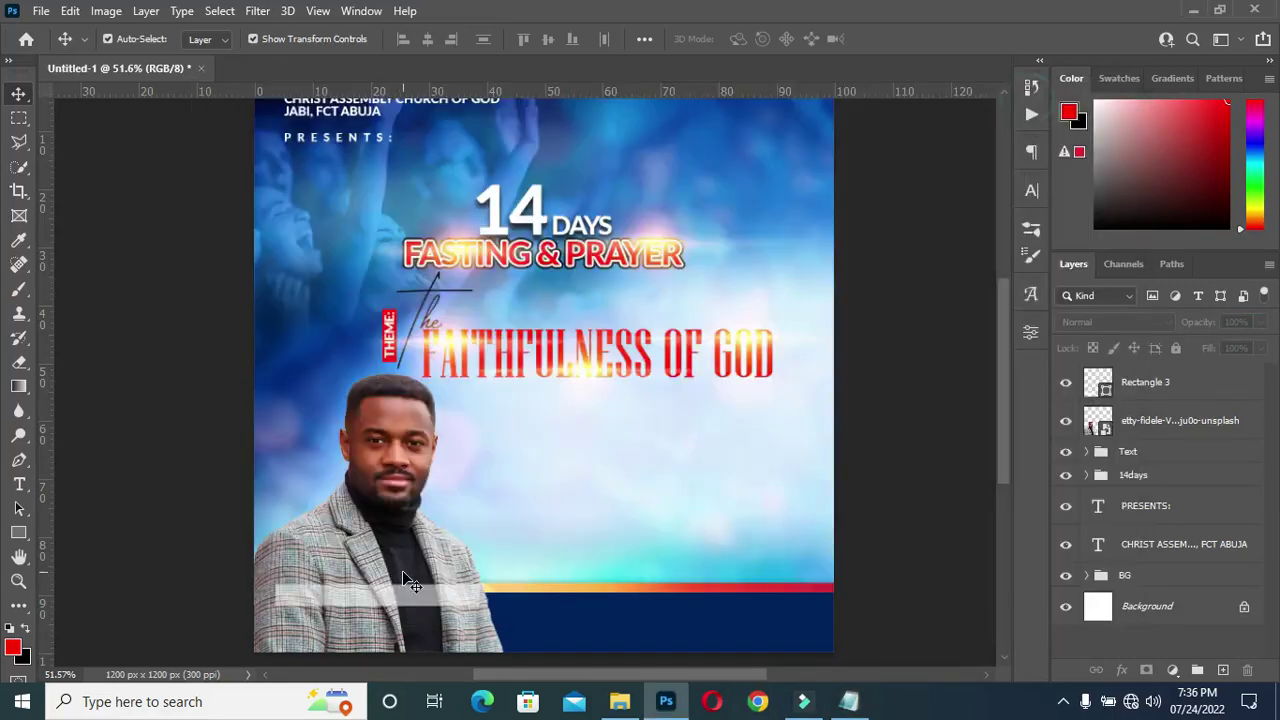
{"action": "key", "text": "t"}
{"action": "left_click", "coordinate": [620, 452]}
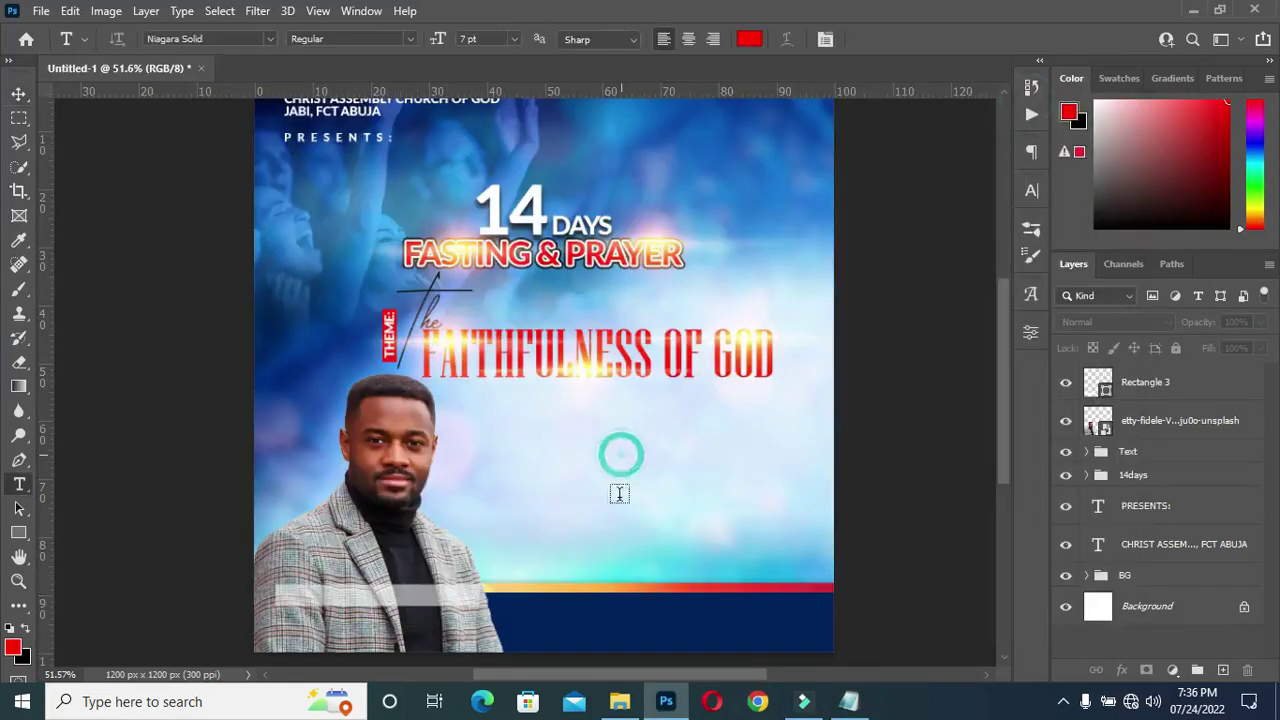
{"action": "key", "text": "ctrl+v"}
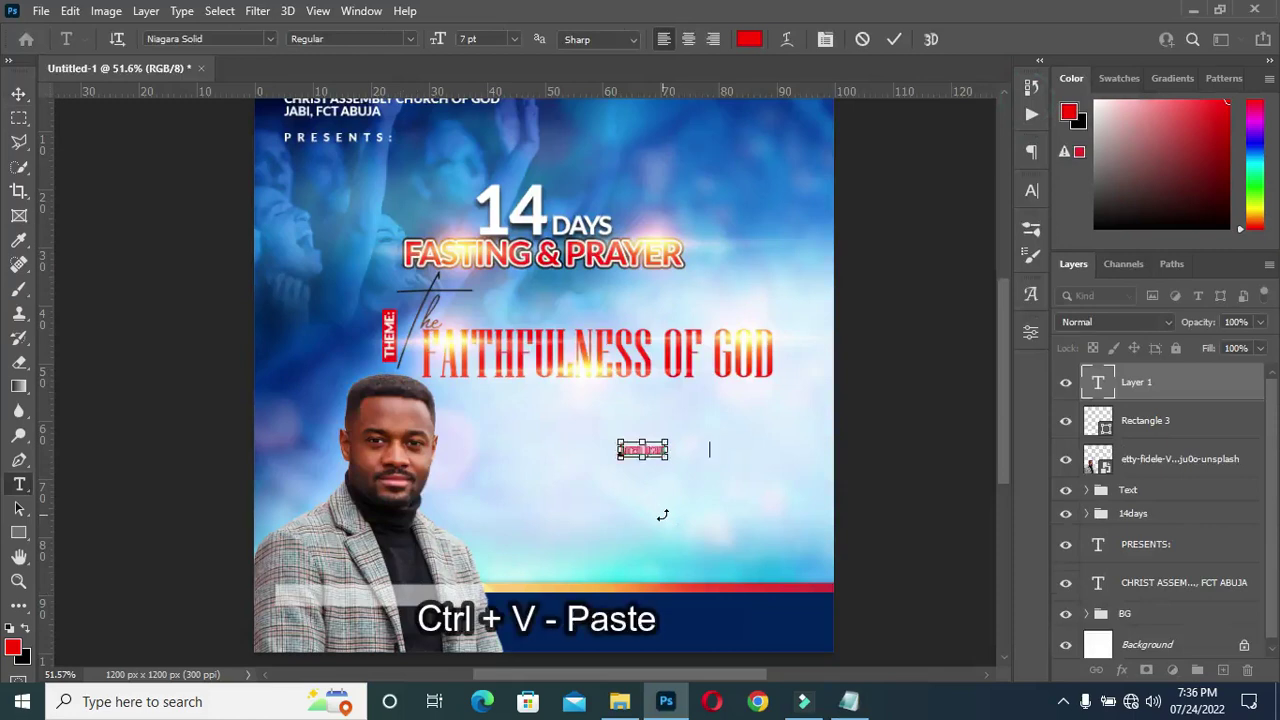
{"action": "left_click", "coordinate": [894, 39]}
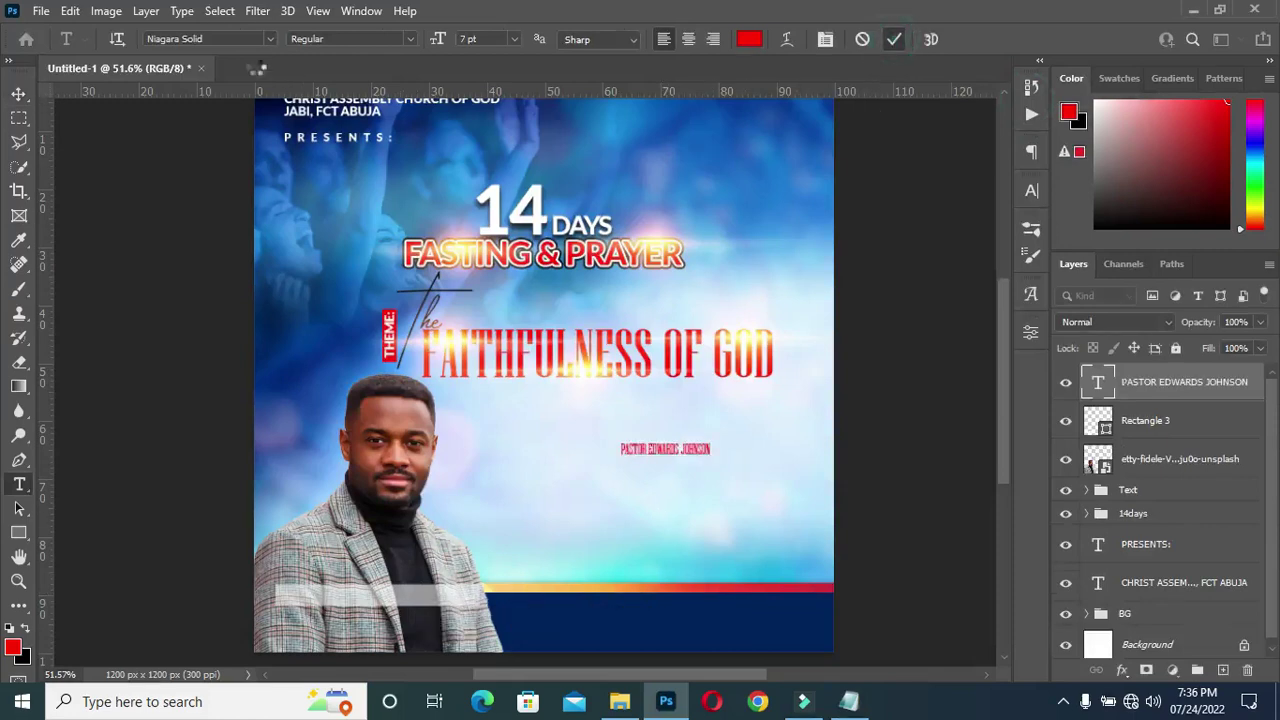
Set the pastor's name text to the Lato font in Bold style
{"action": "left_click", "coordinate": [272, 39]}
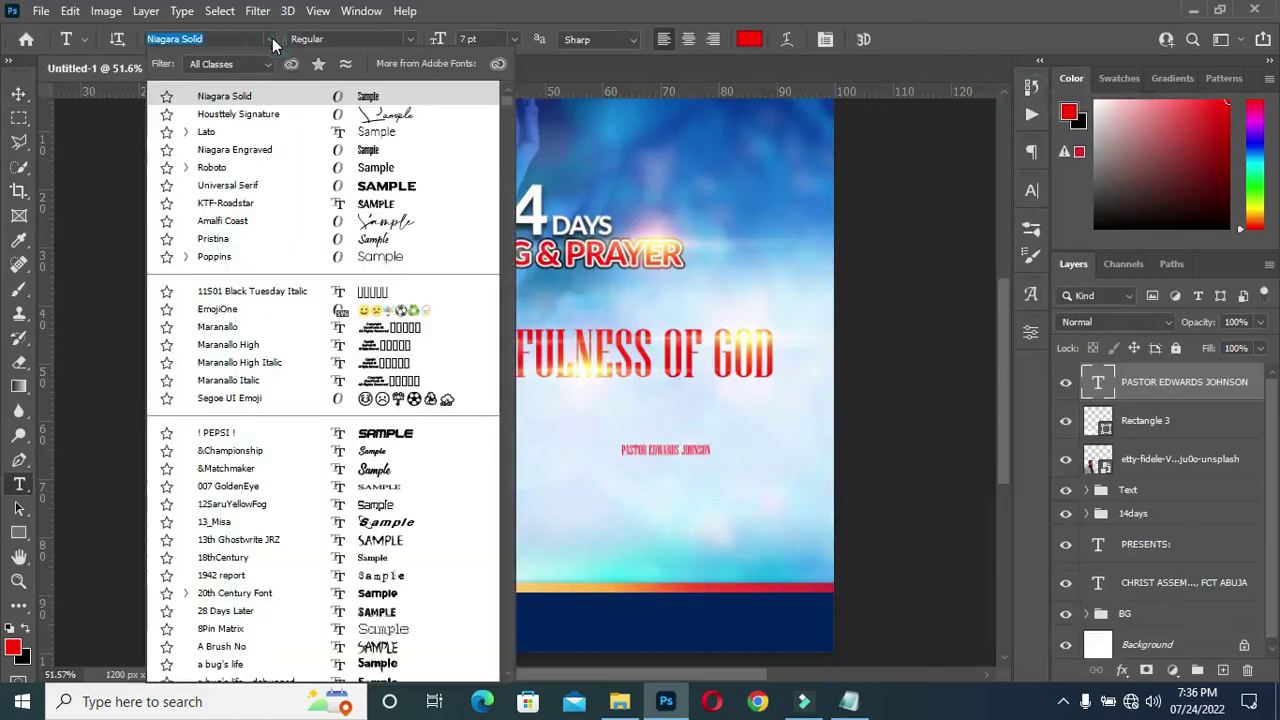
{"action": "left_click", "coordinate": [209, 132]}
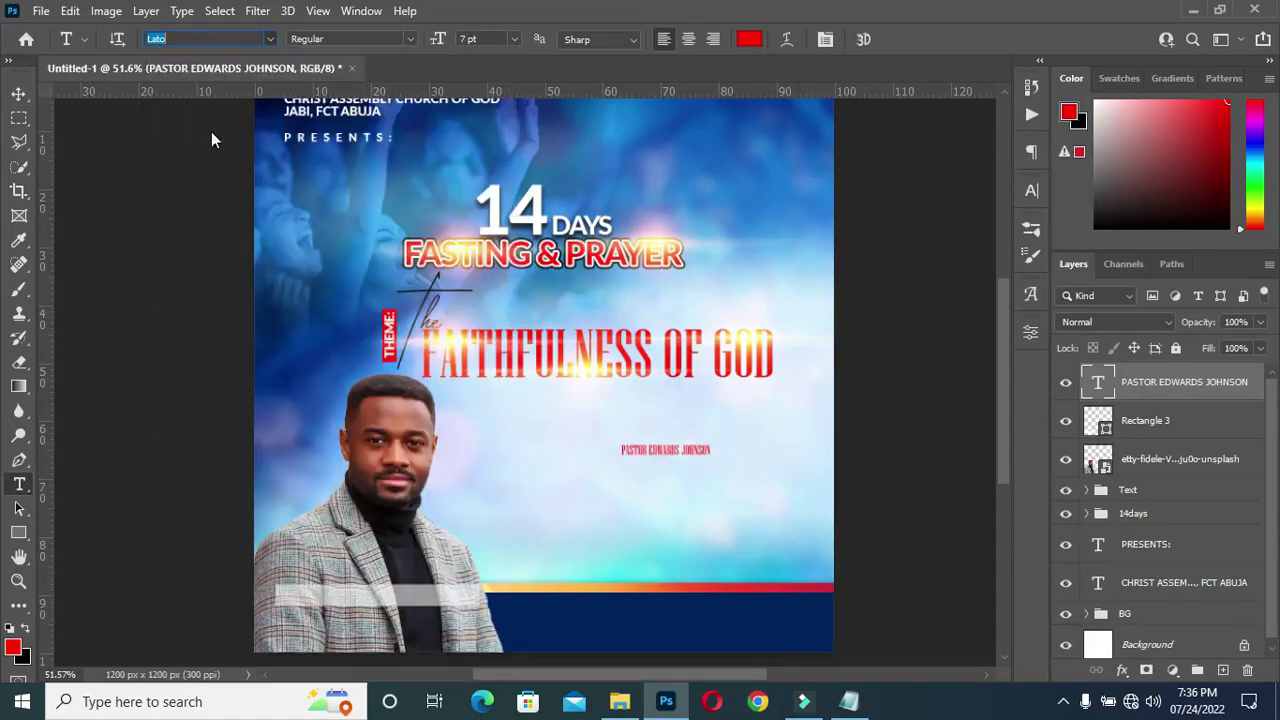
{"action": "left_click", "coordinate": [409, 39]}
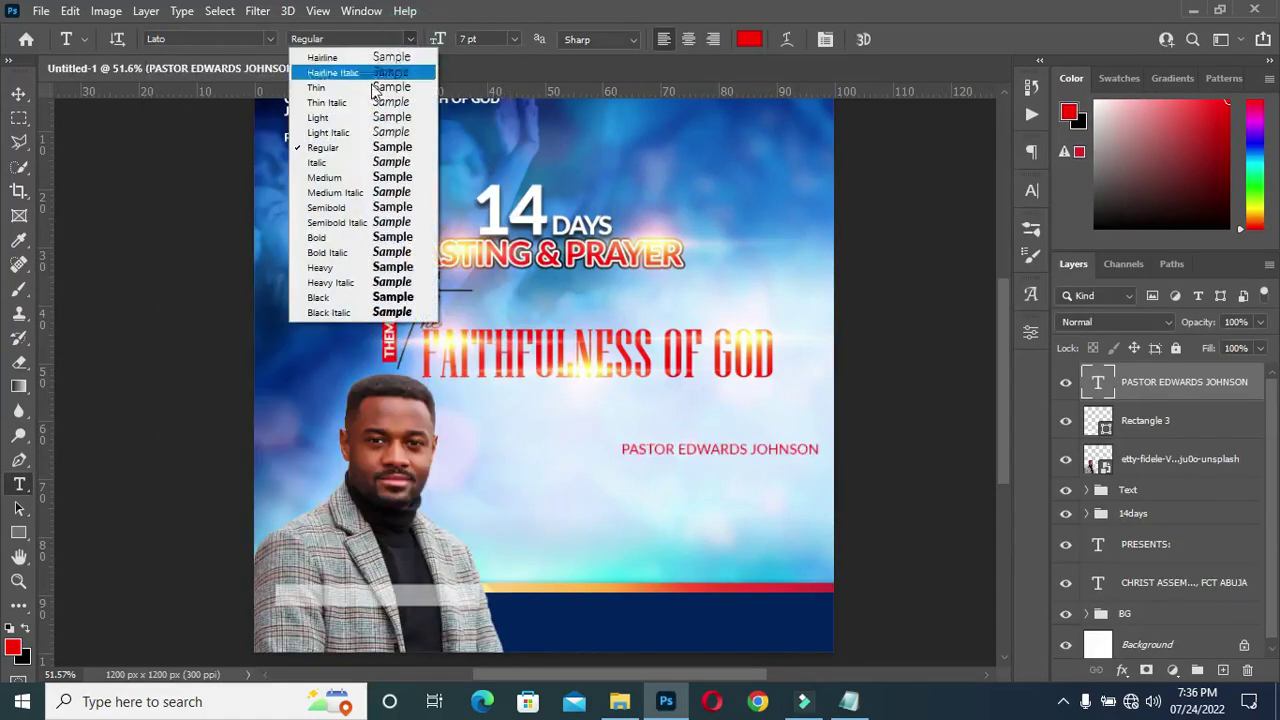
{"action": "left_click", "coordinate": [339, 237]}
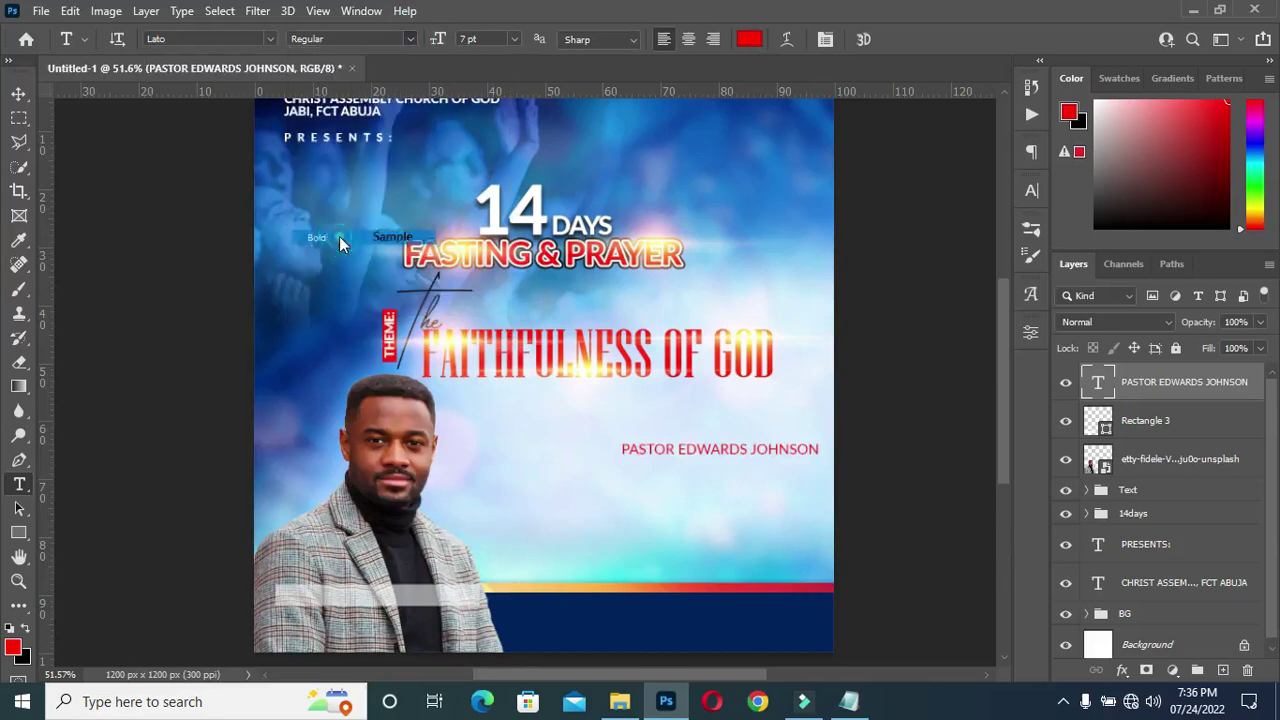
Move the pastor's name onto the translucent white bar and scale it to about 92% so it fits inside
{"action": "left_click", "coordinate": [20, 94]}
{"action": "left_click_drag", "start_coordinate": [752, 452], "coordinate": [468, 597]}
{"action": "left_click", "coordinate": [929, 39]}
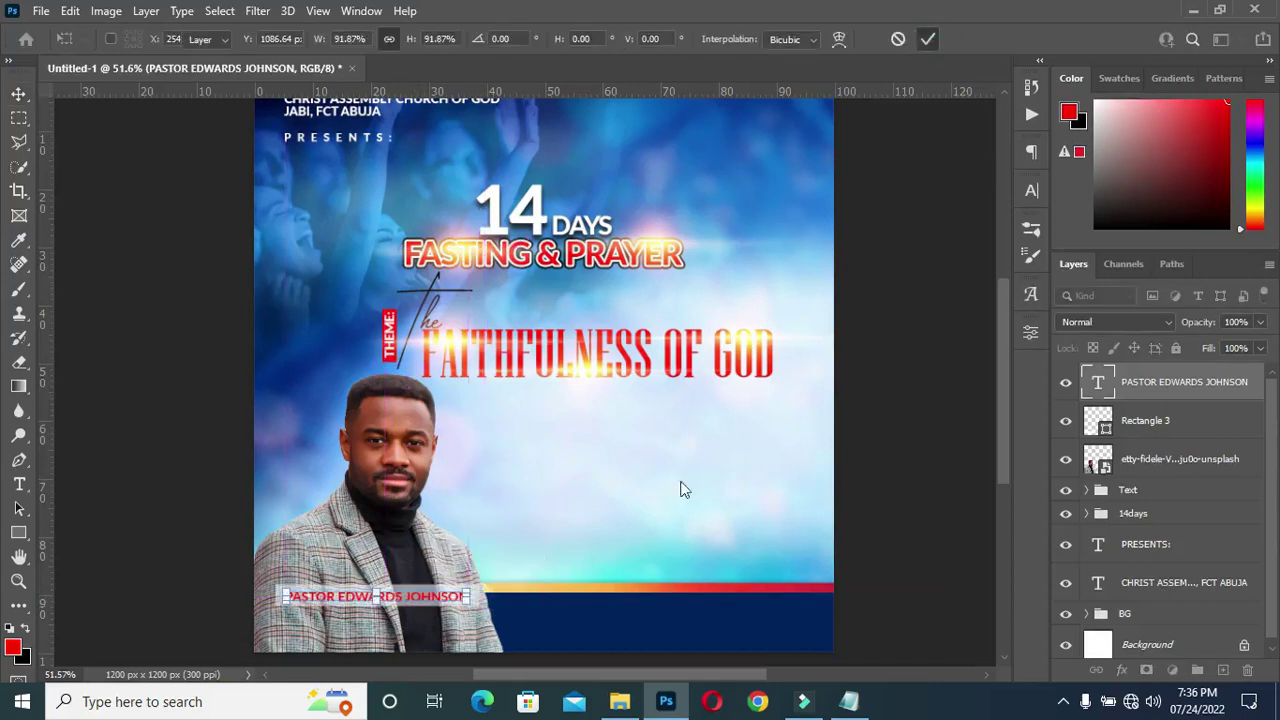
Align the pastor's name text and the white bar on their centres
{"action": "scroll", "coordinate": [351, 590], "scroll_direction": "up", "scroll_amount": 3}
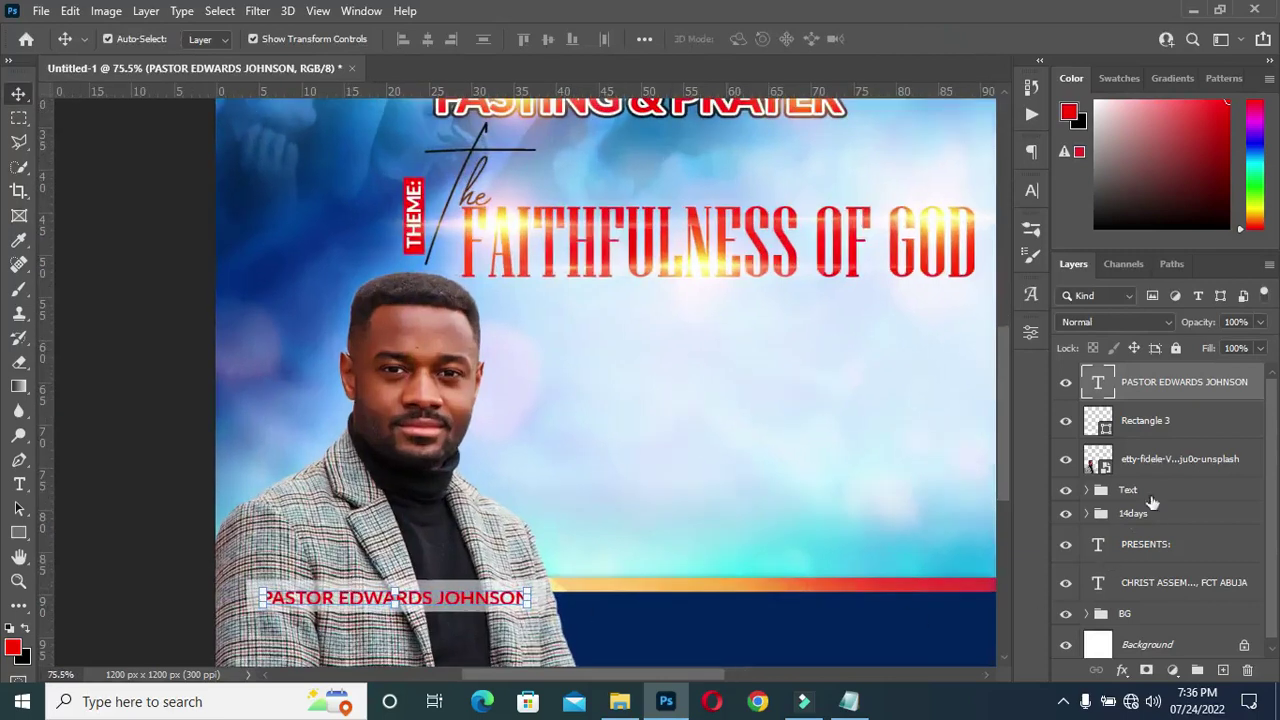
{"action": "left_click", "coordinate": [1169, 424]}
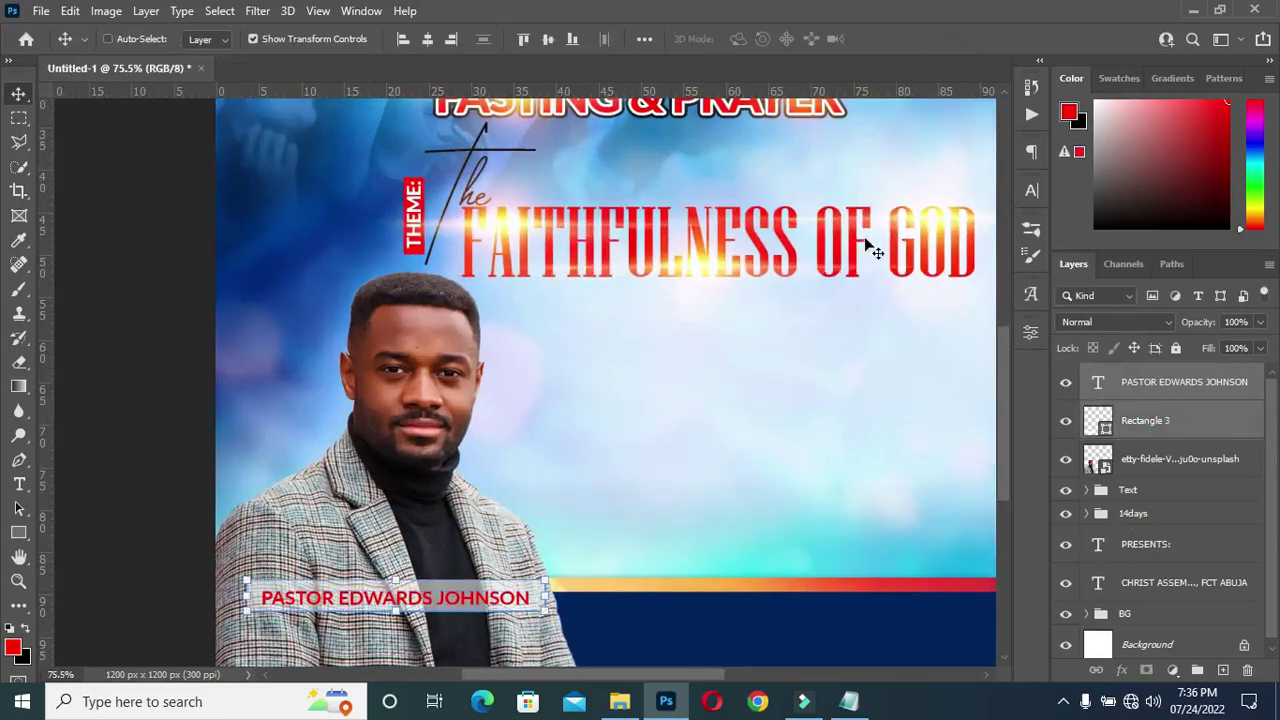
{"action": "left_click", "coordinate": [425, 40]}
{"action": "left_click", "coordinate": [157, 243]}
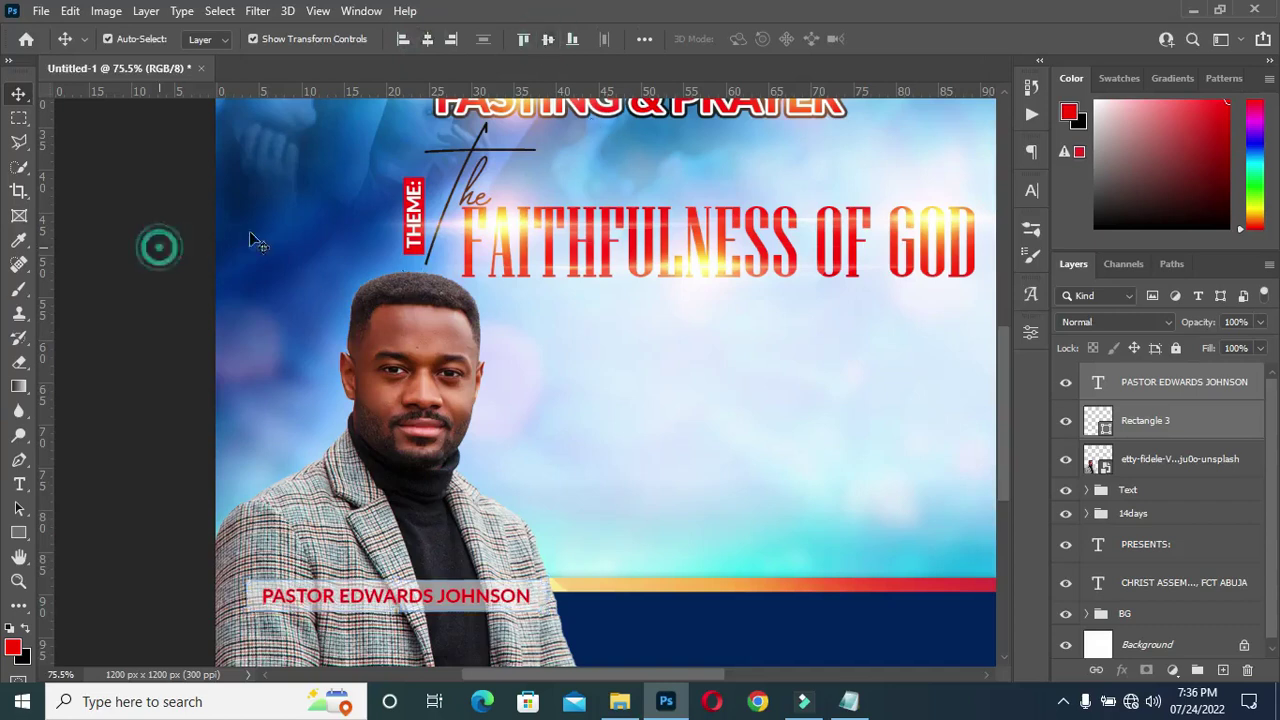
{"action": "scroll", "coordinate": [486, 337], "scroll_direction": "down", "scroll_amount": 3}
{"action": "scroll", "coordinate": [480, 335], "scroll_direction": "down", "scroll_amount": 1}
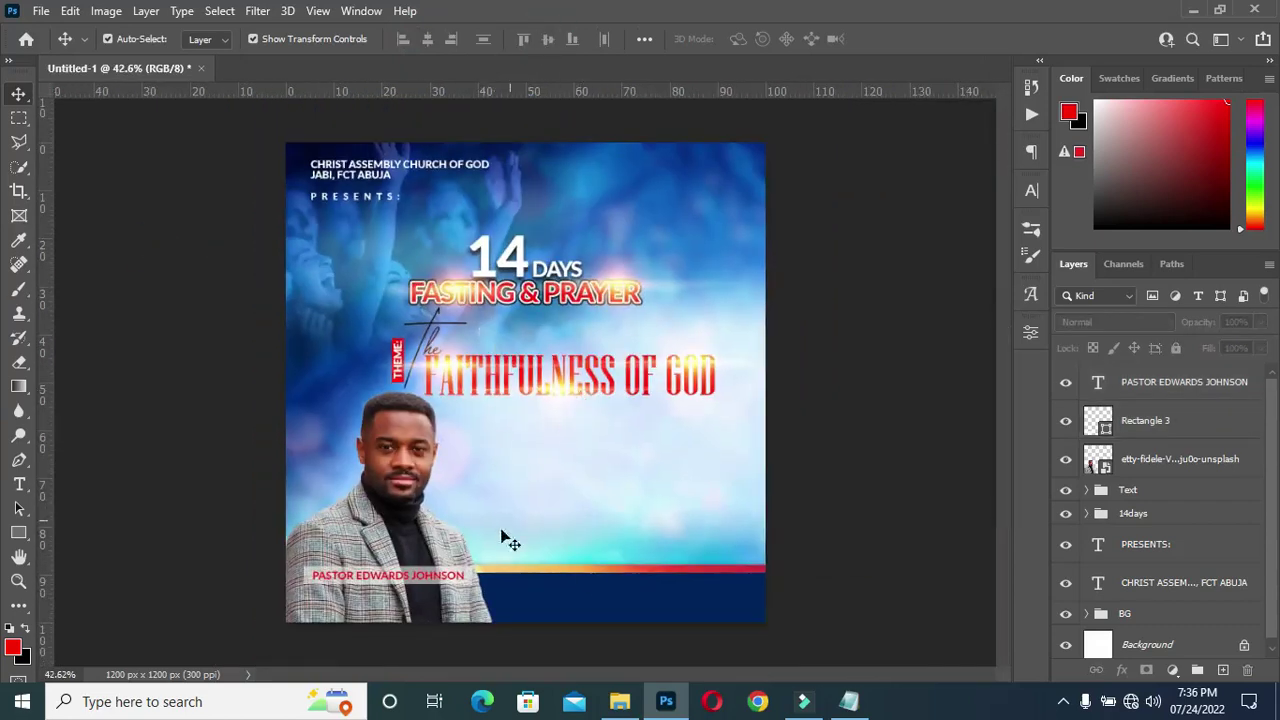
Nudge the name text and white bar slightly down the man's jacket, and set the bar's opacity to 60%
{"action": "left_click", "coordinate": [1183, 430]}
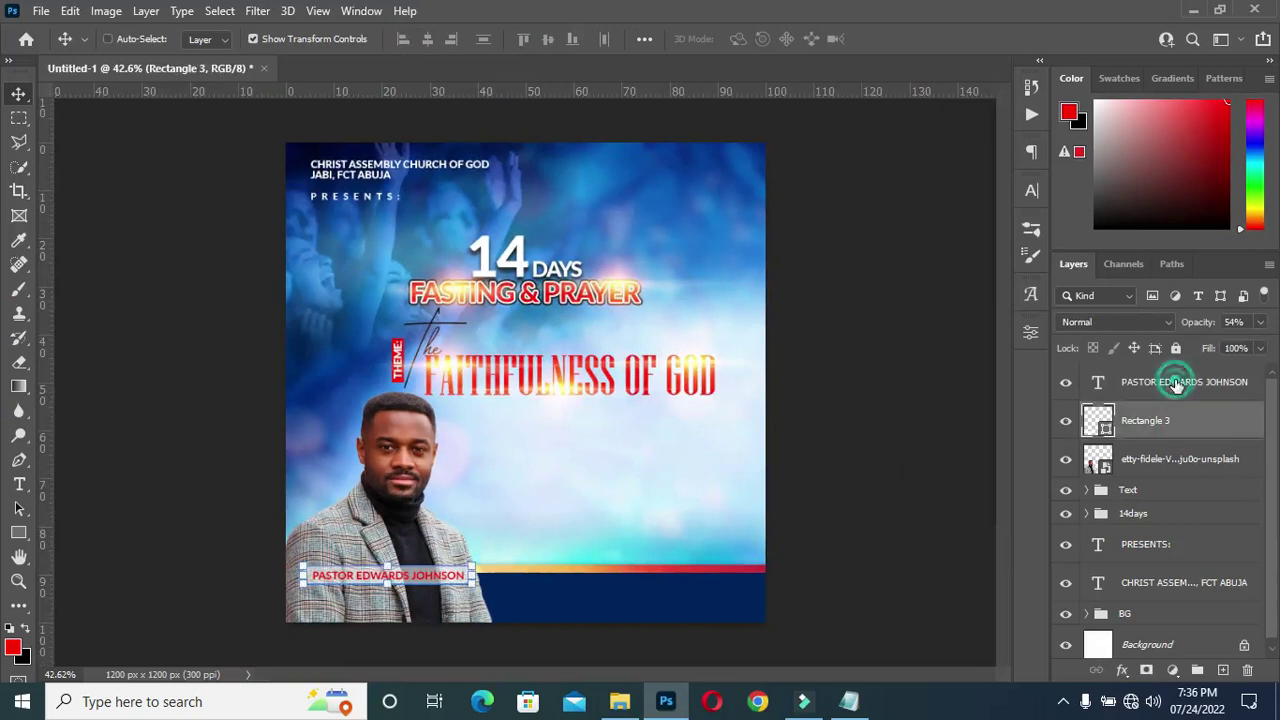
{"action": "left_click", "coordinate": [1177, 385], "text": "shift"}
{"action": "key", "text": "Down"}
{"action": "key", "text": "Down"}
{"action": "key", "text": "Down"}
{"action": "key", "text": "Down"}
{"action": "key", "text": "Down"}
{"action": "key", "text": "Down"}
{"action": "key", "text": "Down"}
{"action": "key", "text": "Down"}
{"action": "key", "text": "Down"}
{"action": "key", "text": "Down"}
{"action": "key", "text": "Down"}
{"action": "key", "text": "Down"}
{"action": "key", "text": "Down"}
{"action": "key", "text": "Down"}
{"action": "key", "text": "Down"}
{"action": "key", "text": "Down"}
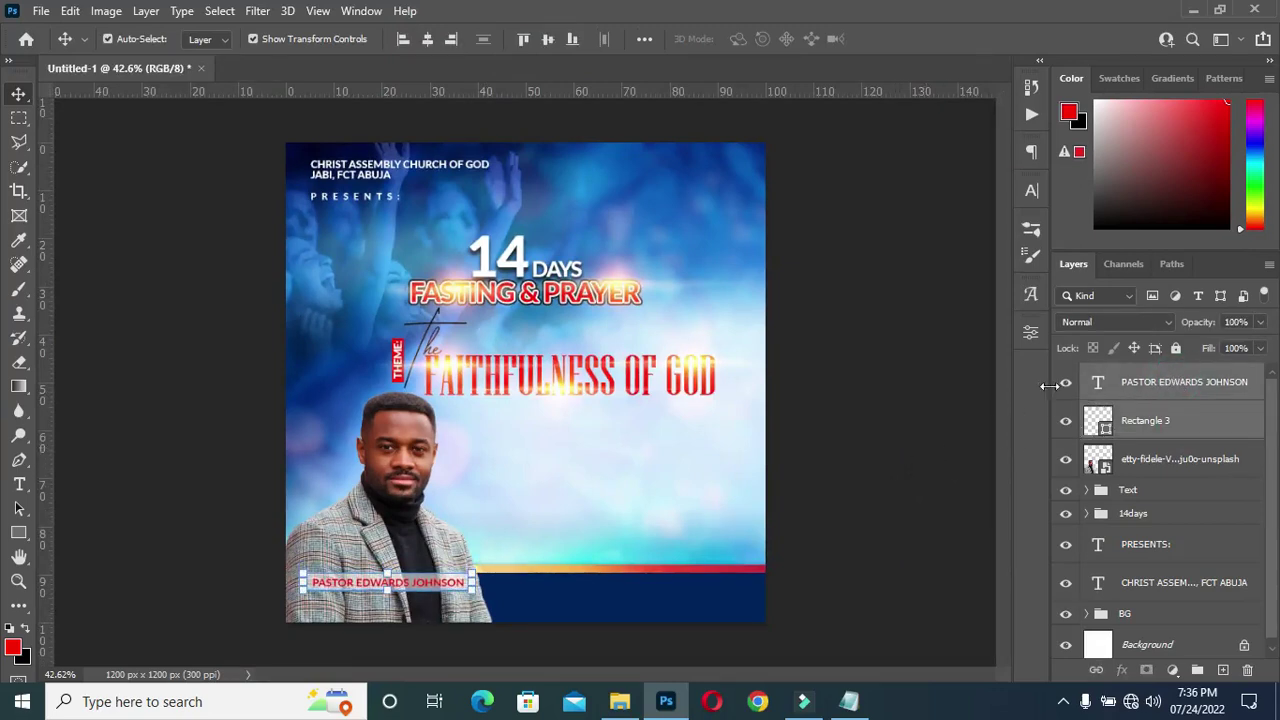
{"action": "left_click", "coordinate": [925, 417]}
{"action": "left_click", "coordinate": [1171, 417]}
{"action": "left_click_drag", "start_coordinate": [1215, 322], "coordinate": [1207, 322]}
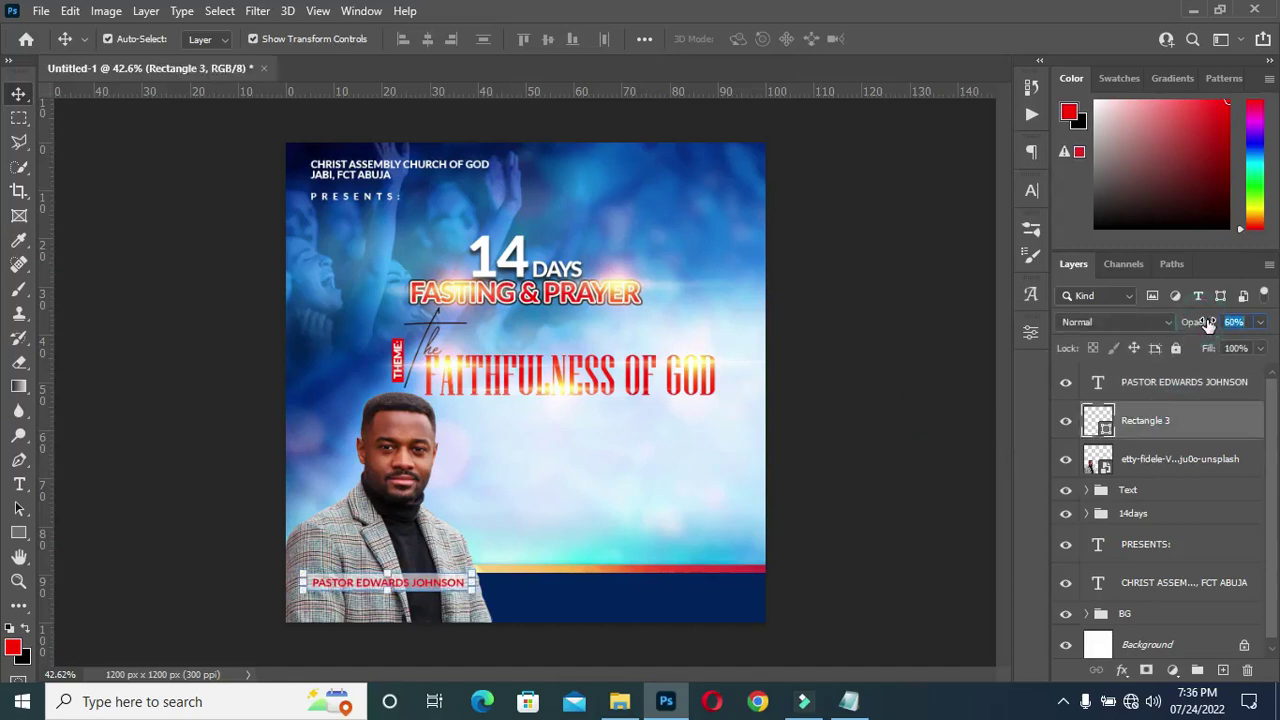
Group the man's portrait, white bar and name text layers, and name the group Pastor
{"action": "left_click", "coordinate": [1160, 459], "text": "shift"}
{"action": "left_click", "coordinate": [1163, 388], "text": "shift"}
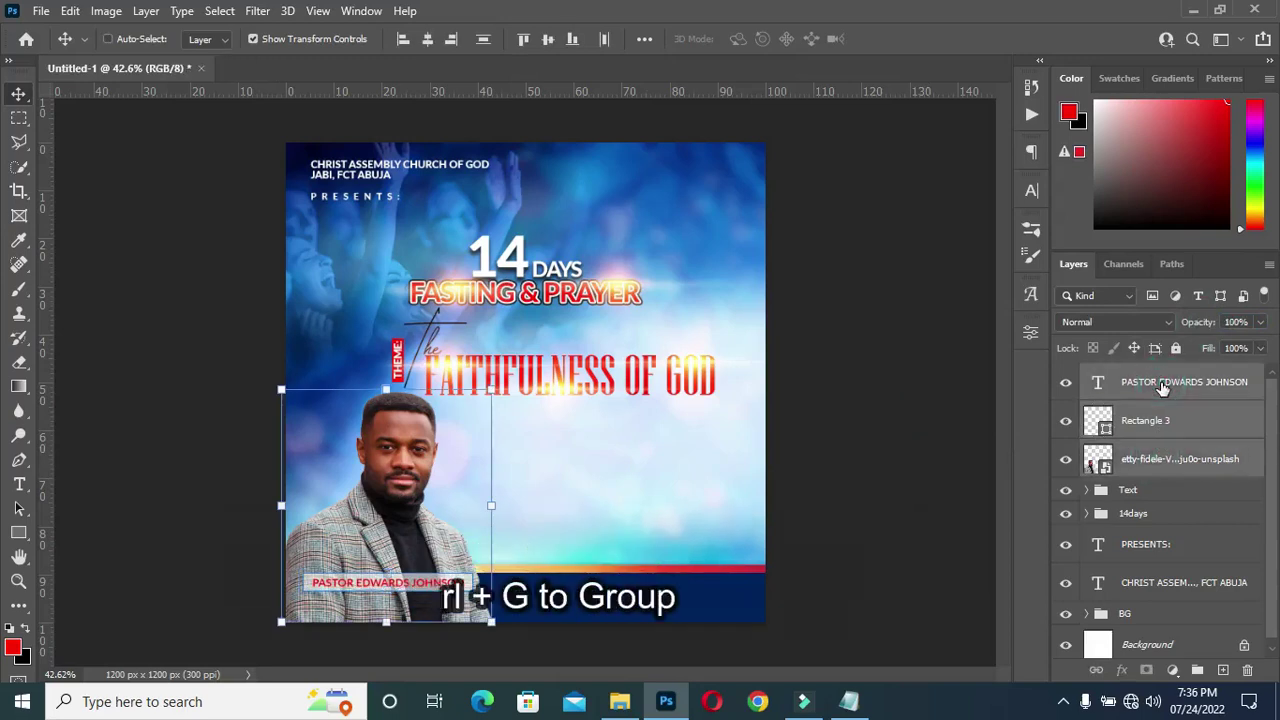
{"action": "key", "text": "ctrl+g"}
{"action": "double_click", "coordinate": [1140, 374]}
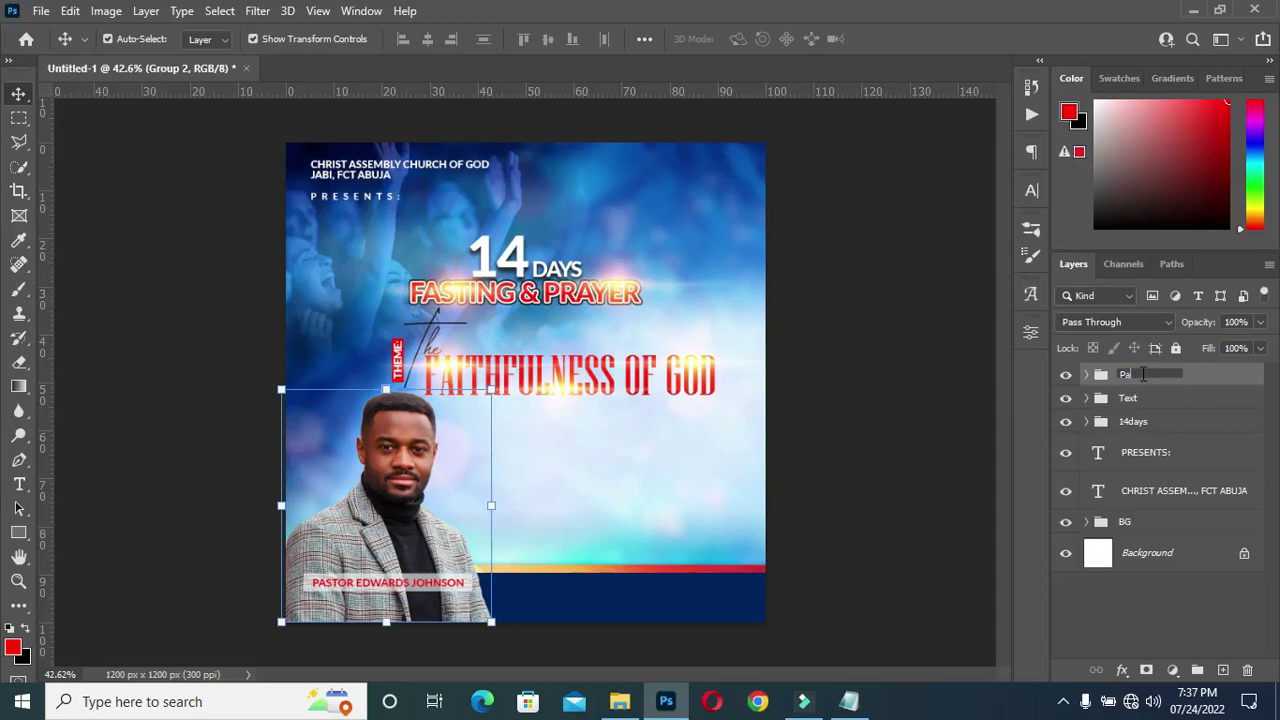
{"action": "type", "text": "Pastor"}
{"action": "key", "text": "Return"}
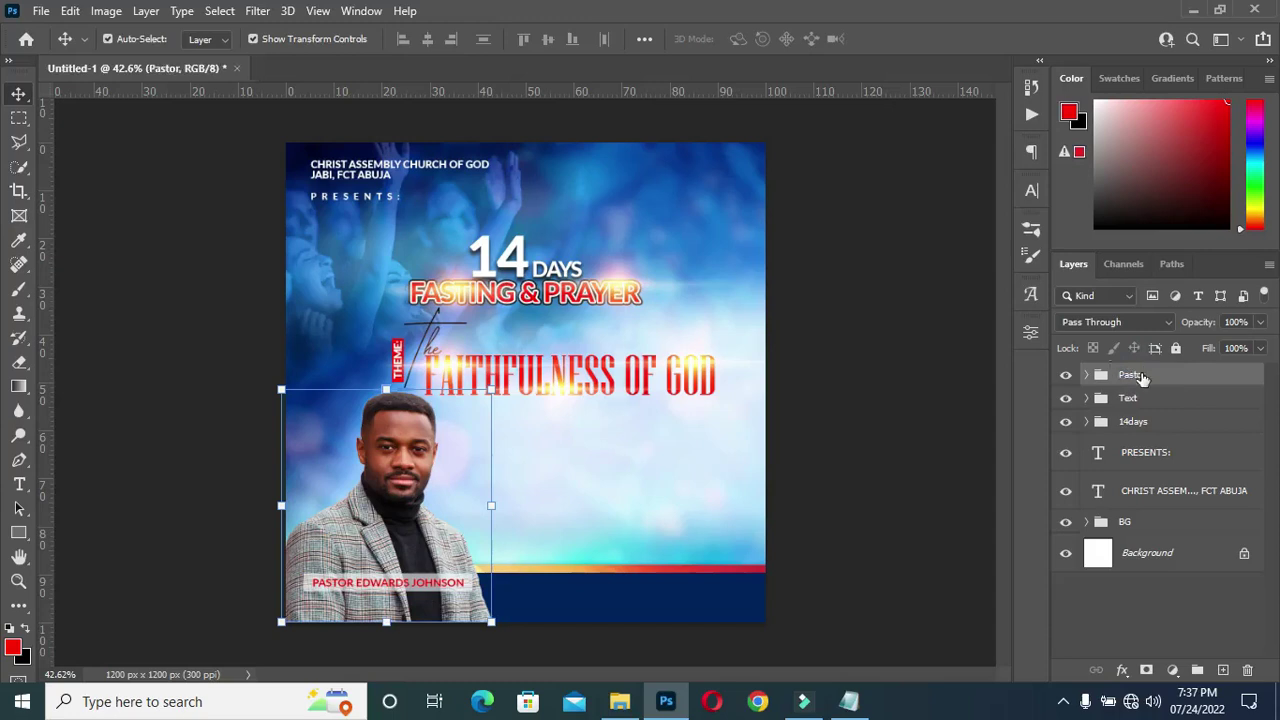
{"action": "left_click", "coordinate": [837, 294]}
Place the calendar icon image from the 14DAYS FASTING & PRAYER folder onto the flyer
{"action": "scroll", "coordinate": [503, 409], "scroll_direction": "up", "scroll_amount": 1}
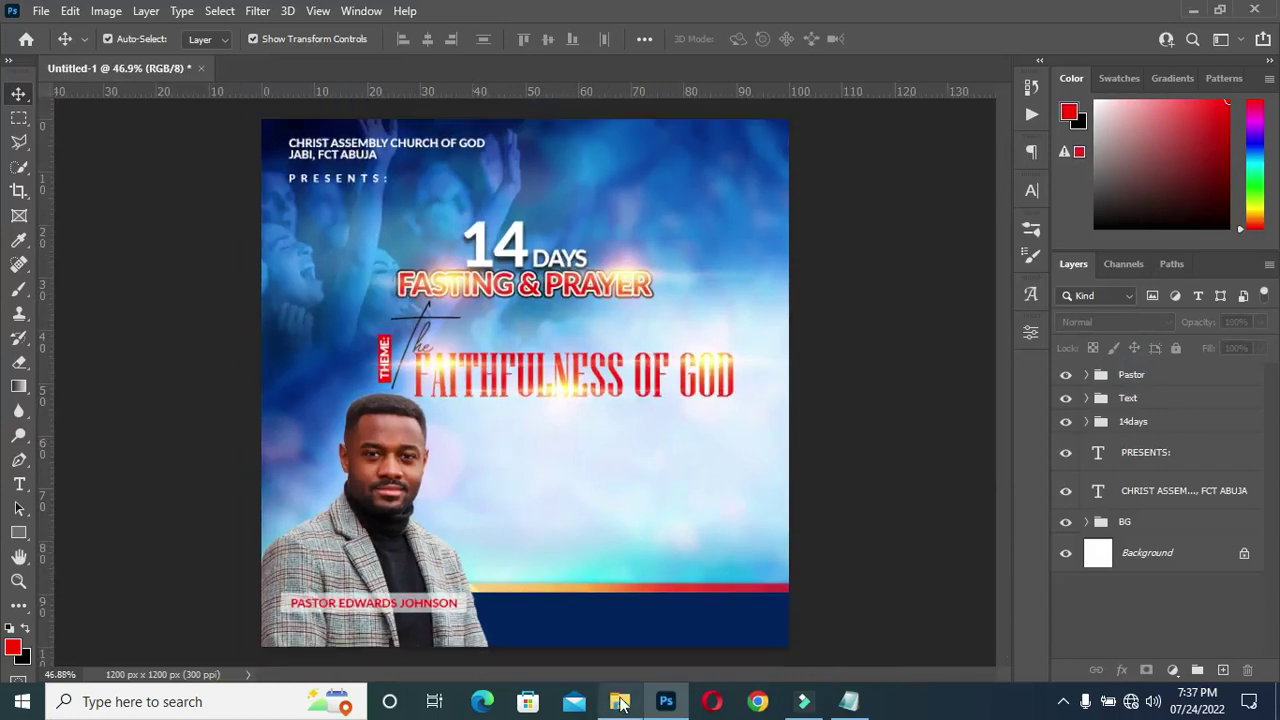
{"action": "left_click", "coordinate": [620, 703]}
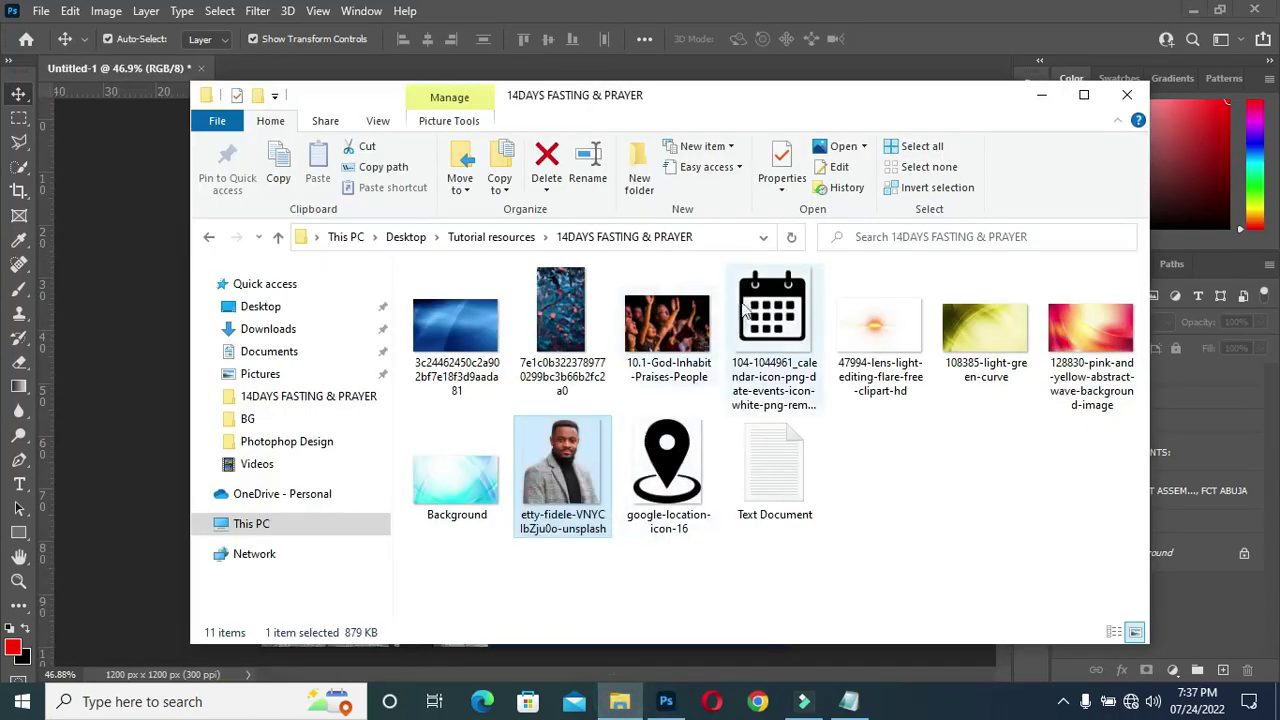
{"action": "left_click", "coordinate": [762, 293]}
{"action": "left_click_drag", "start_coordinate": [762, 293], "coordinate": [565, 310]}
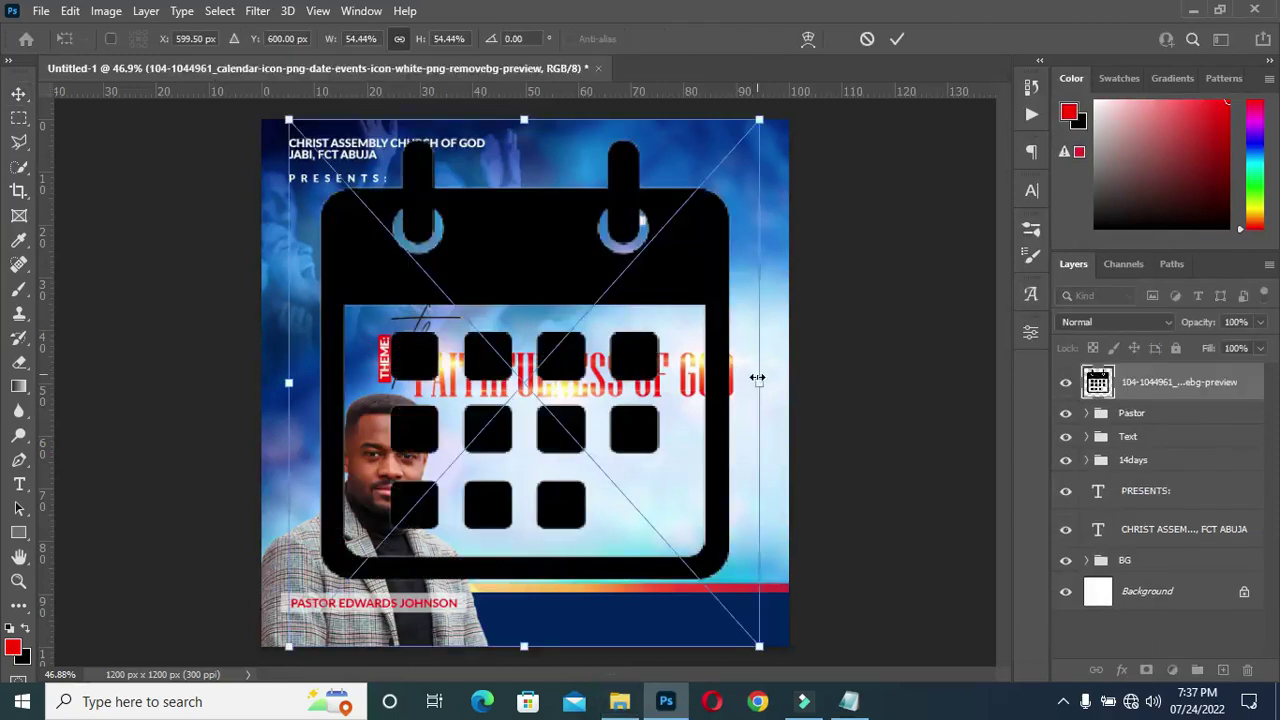
Shrink the calendar icon to about 3.27%, position it beside the man below the theme title, and apply the placement
{"action": "left_click_drag", "start_coordinate": [524, 120], "coordinate": [530, 449]}
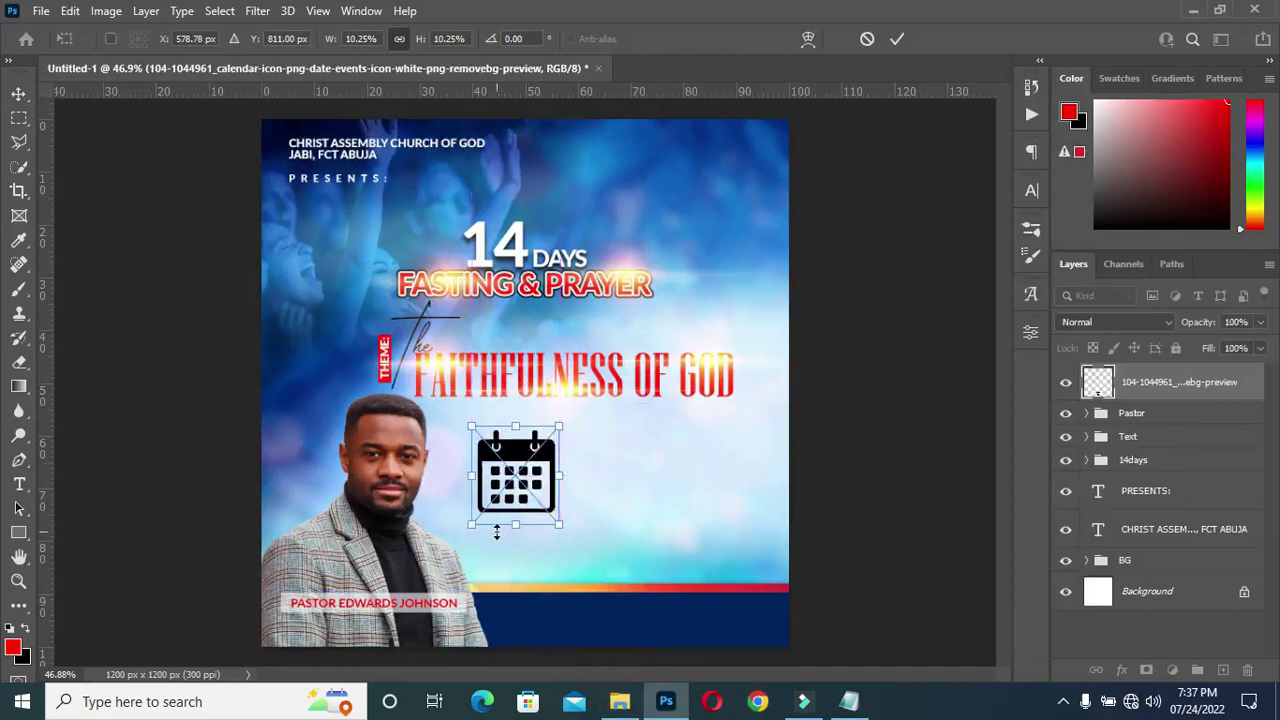
{"action": "scroll", "coordinate": [530, 449], "scroll_direction": "up", "scroll_amount": 2}
{"action": "left_click_drag", "start_coordinate": [589, 382], "coordinate": [518, 497]}
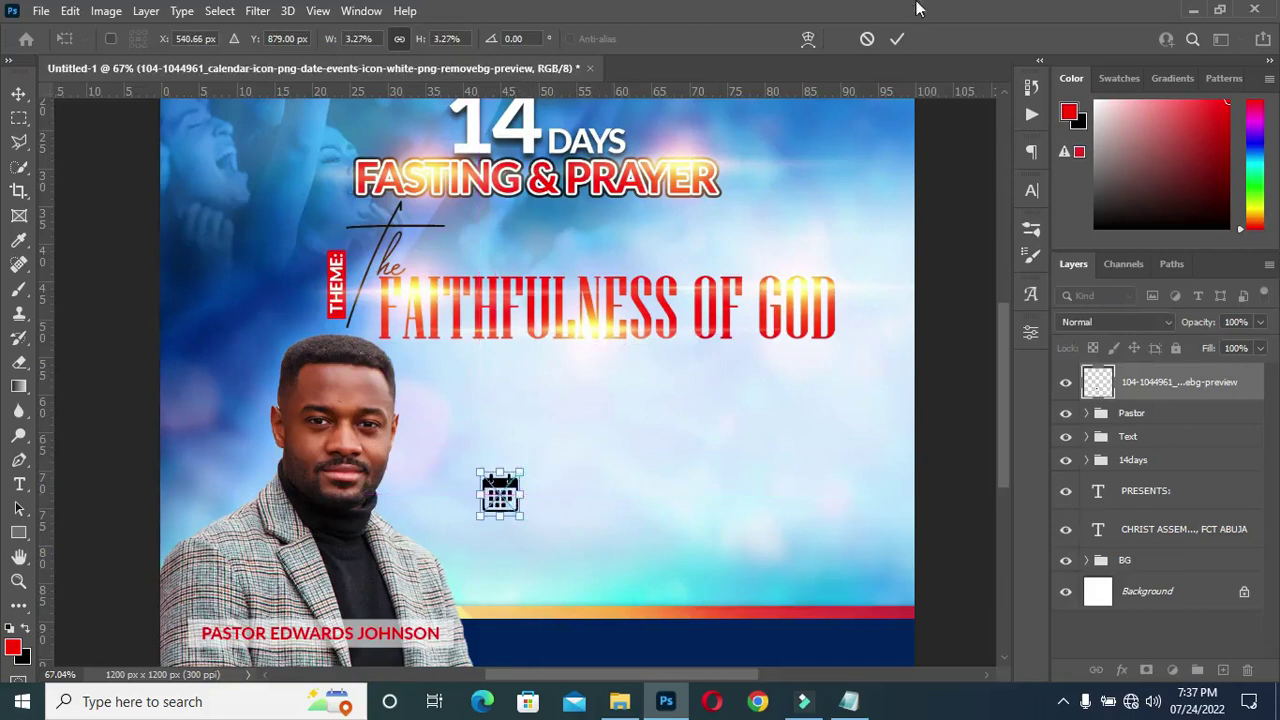
{"action": "left_click", "coordinate": [903, 37]}
{"action": "key", "text": "ctrl+0"}
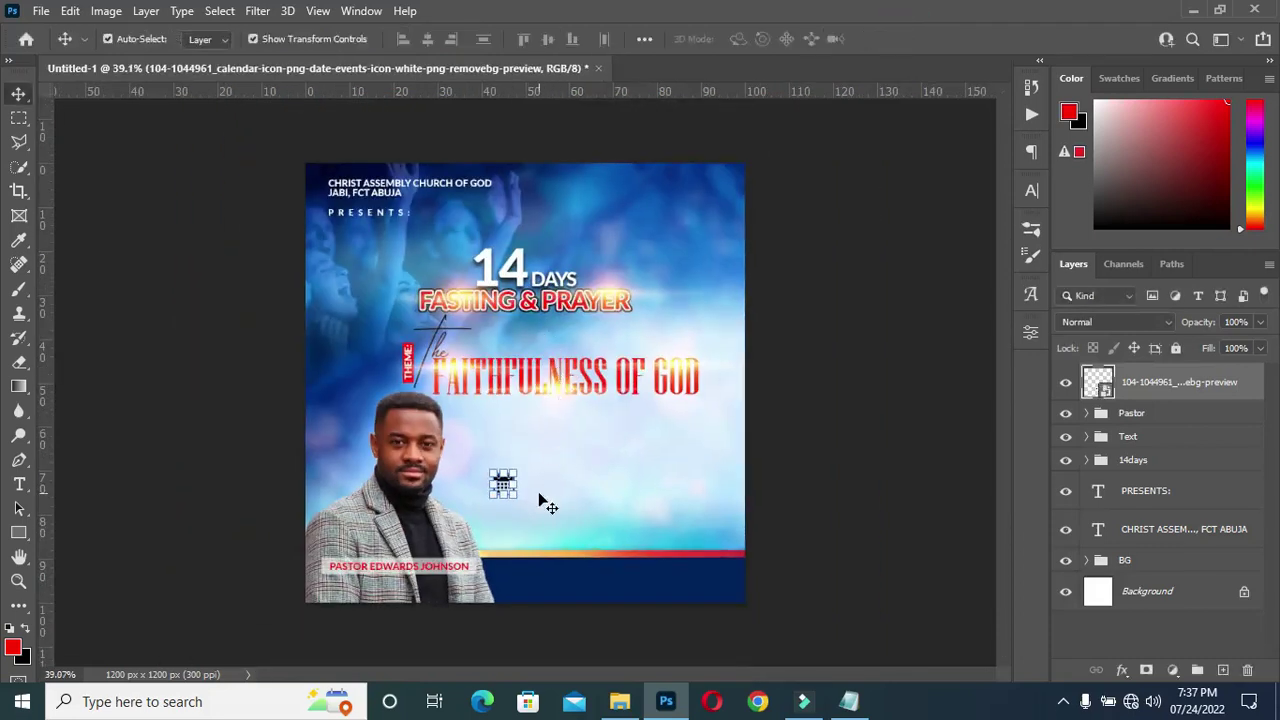
Copy the word MONDAY from the first event date in the Notepad text document, and return to the flyer
{"action": "scroll", "coordinate": [540, 503], "scroll_direction": "down", "scroll_amount": 3}
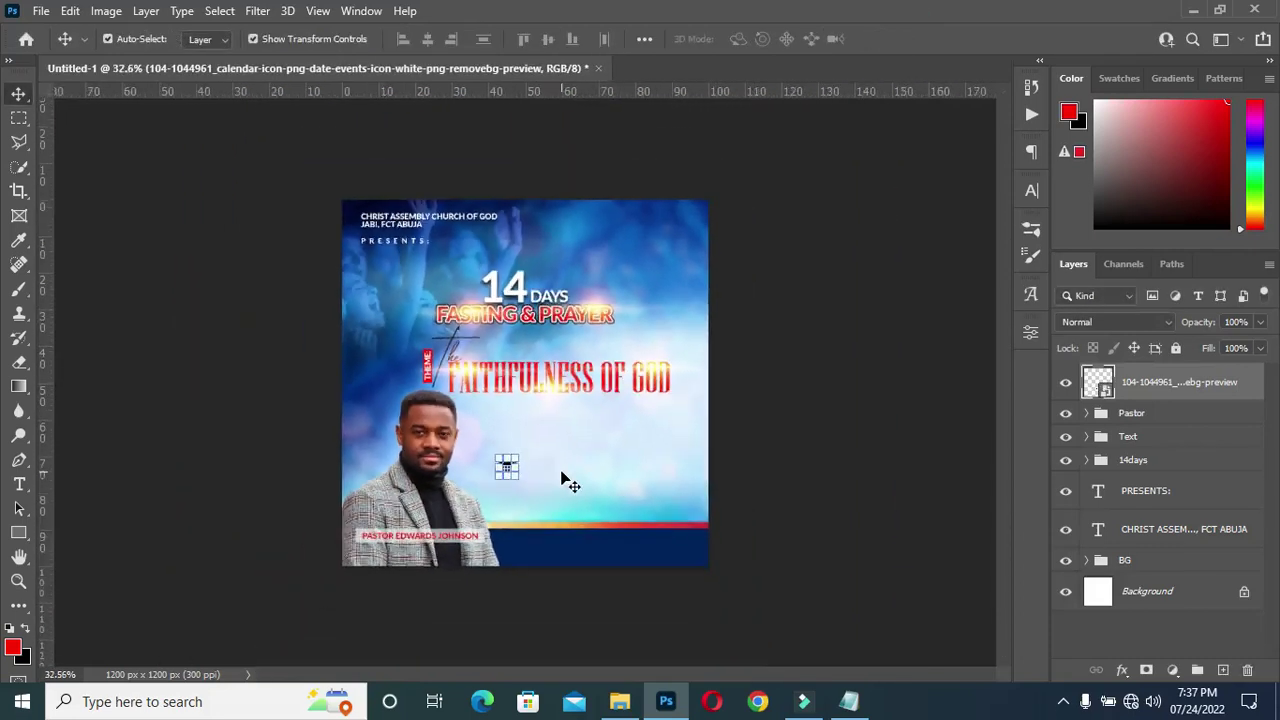
{"action": "scroll", "coordinate": [570, 480], "scroll_direction": "up", "scroll_amount": 3}
{"action": "scroll", "coordinate": [571, 451], "scroll_direction": "down", "scroll_amount": 2}
{"action": "scroll", "coordinate": [571, 463], "scroll_direction": "up", "scroll_amount": 1}
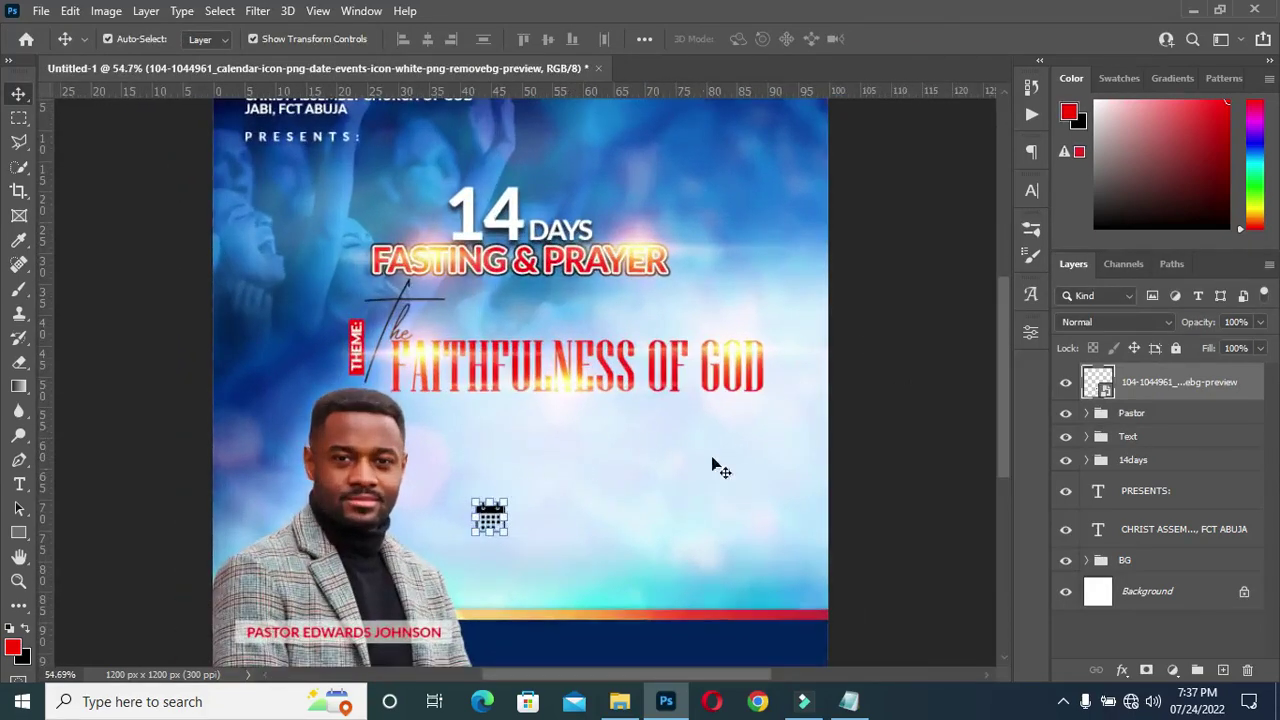
{"action": "scroll", "coordinate": [579, 530], "scroll_direction": "up", "scroll_amount": 1}
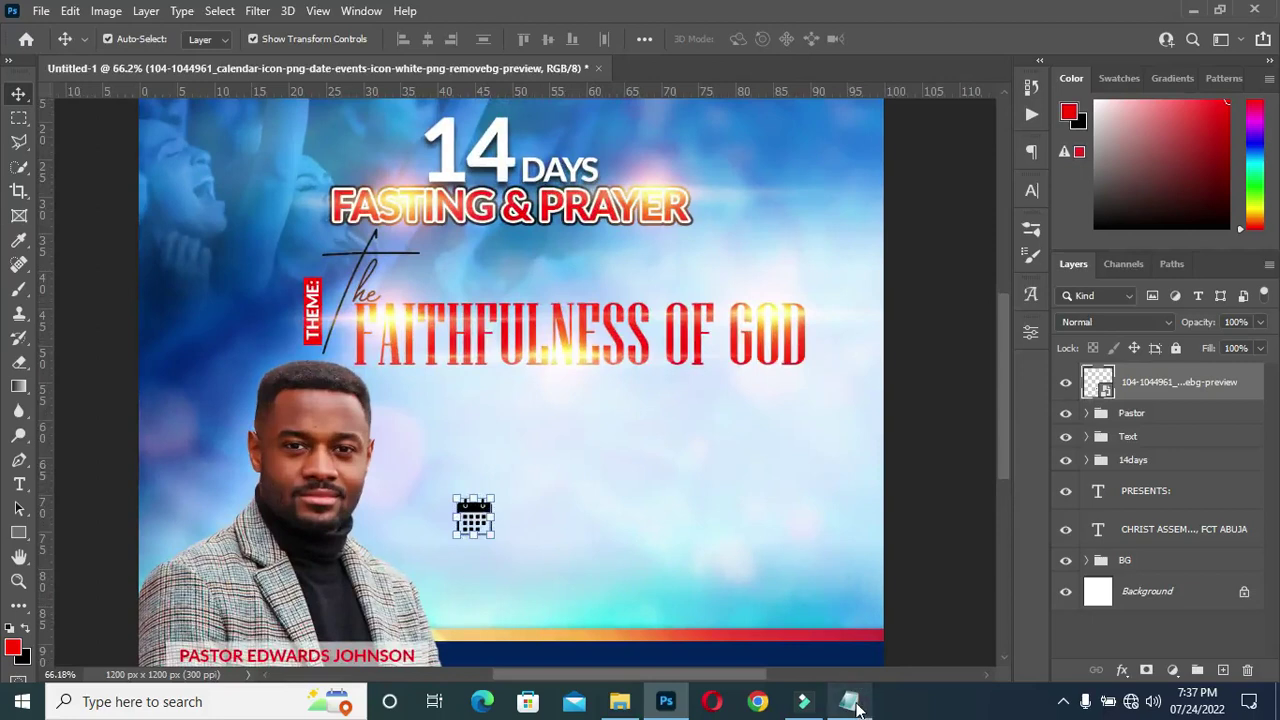
{"action": "left_click", "coordinate": [848, 701]}
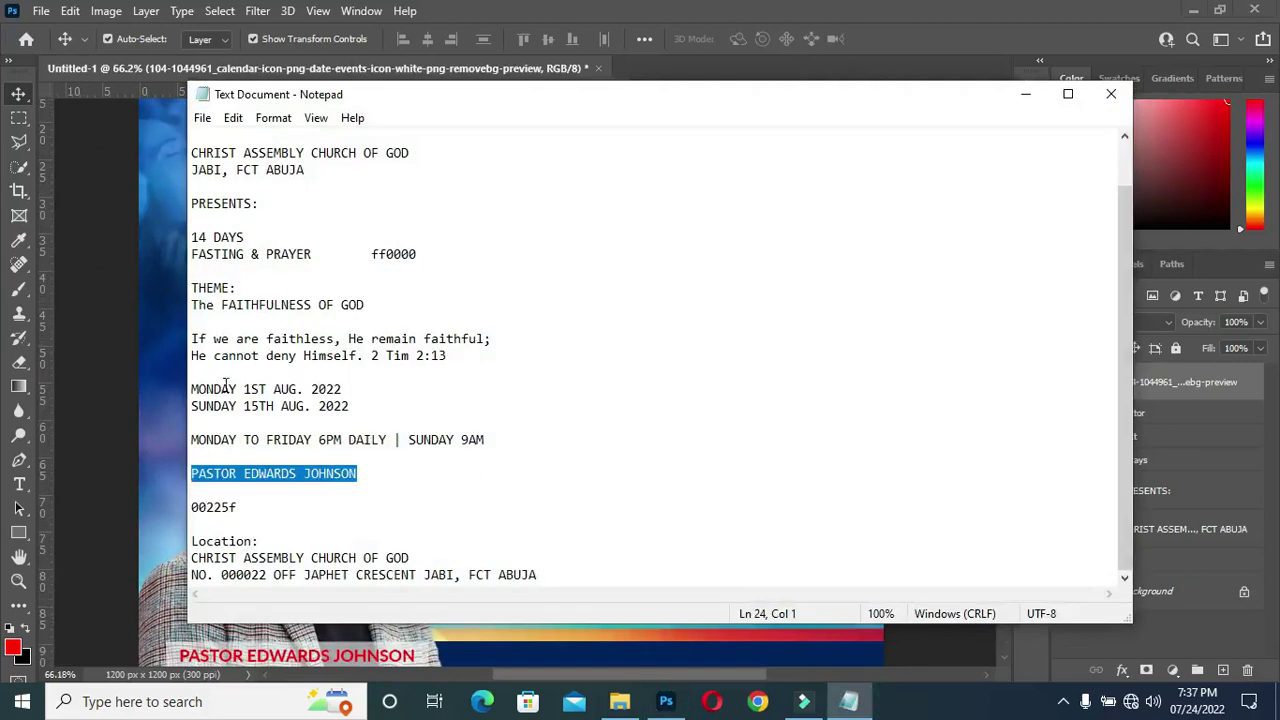
{"action": "left_click_drag", "start_coordinate": [190, 389], "coordinate": [236, 389]}
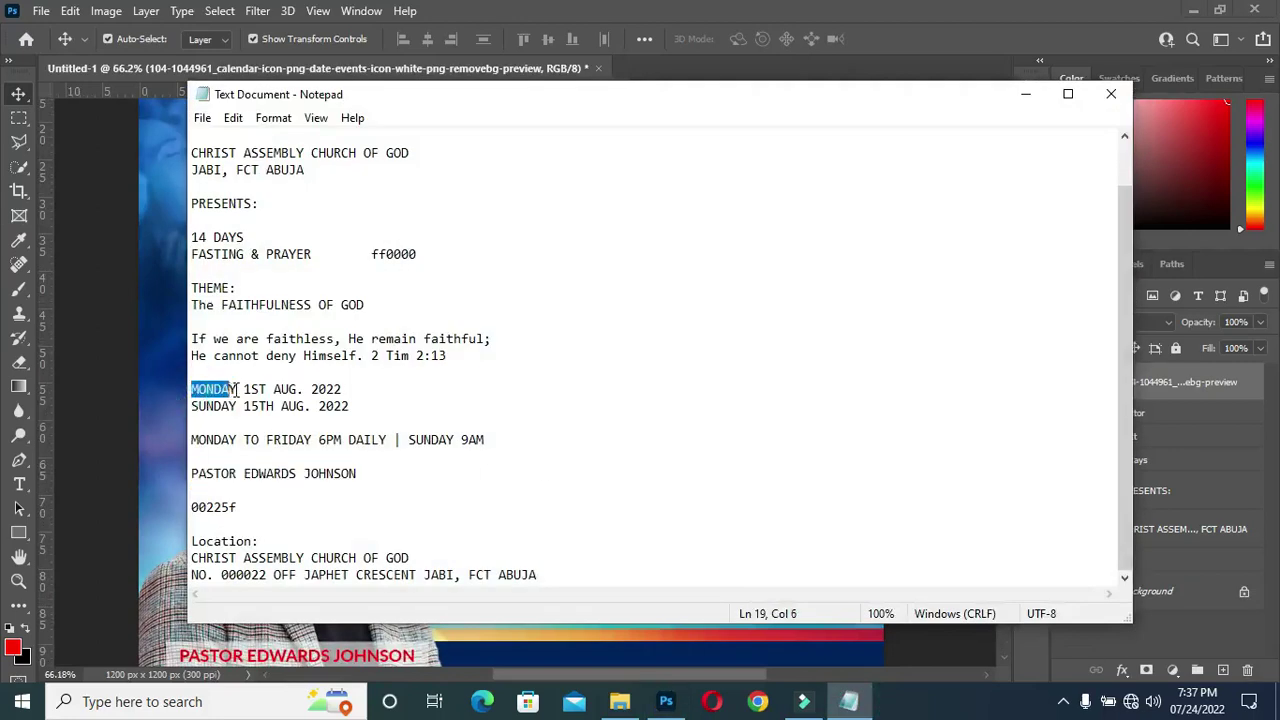
{"action": "key", "text": "ctrl+c"}
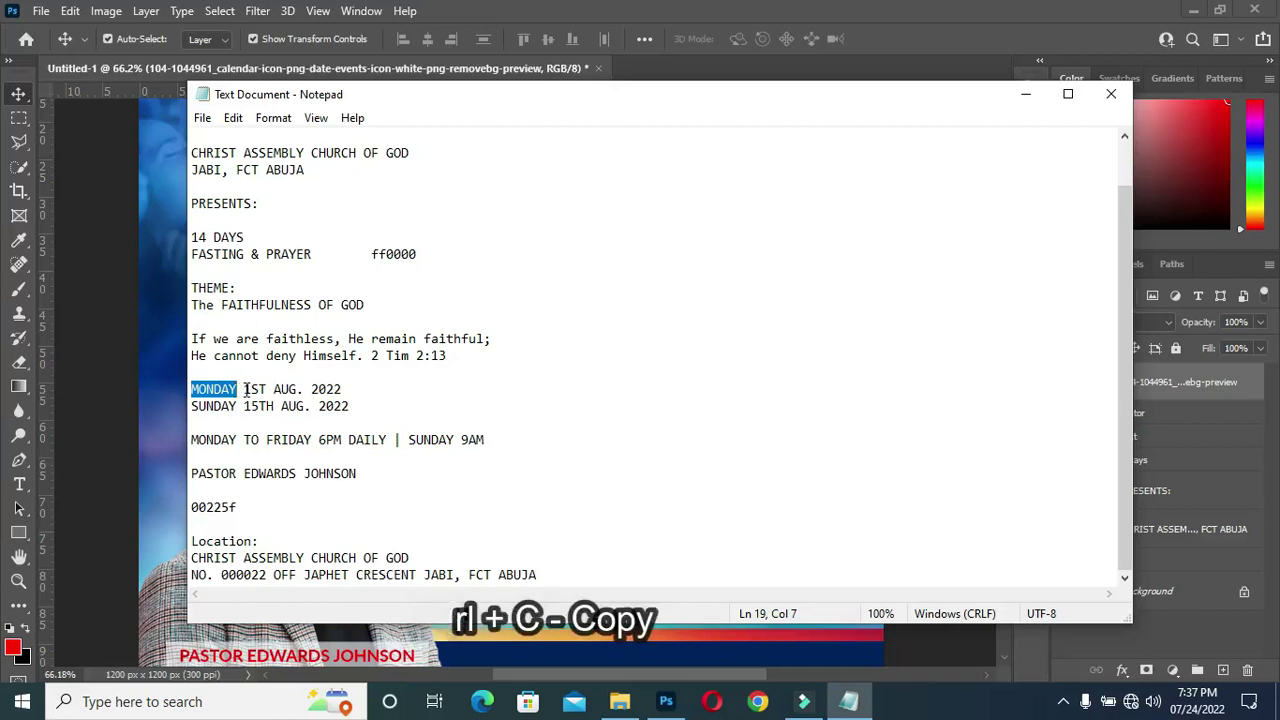
{"action": "left_click", "coordinate": [1030, 95]}
Add the copied word MONDAY as a new text layer above the calendar icon, beside the man
{"action": "key", "text": "t"}
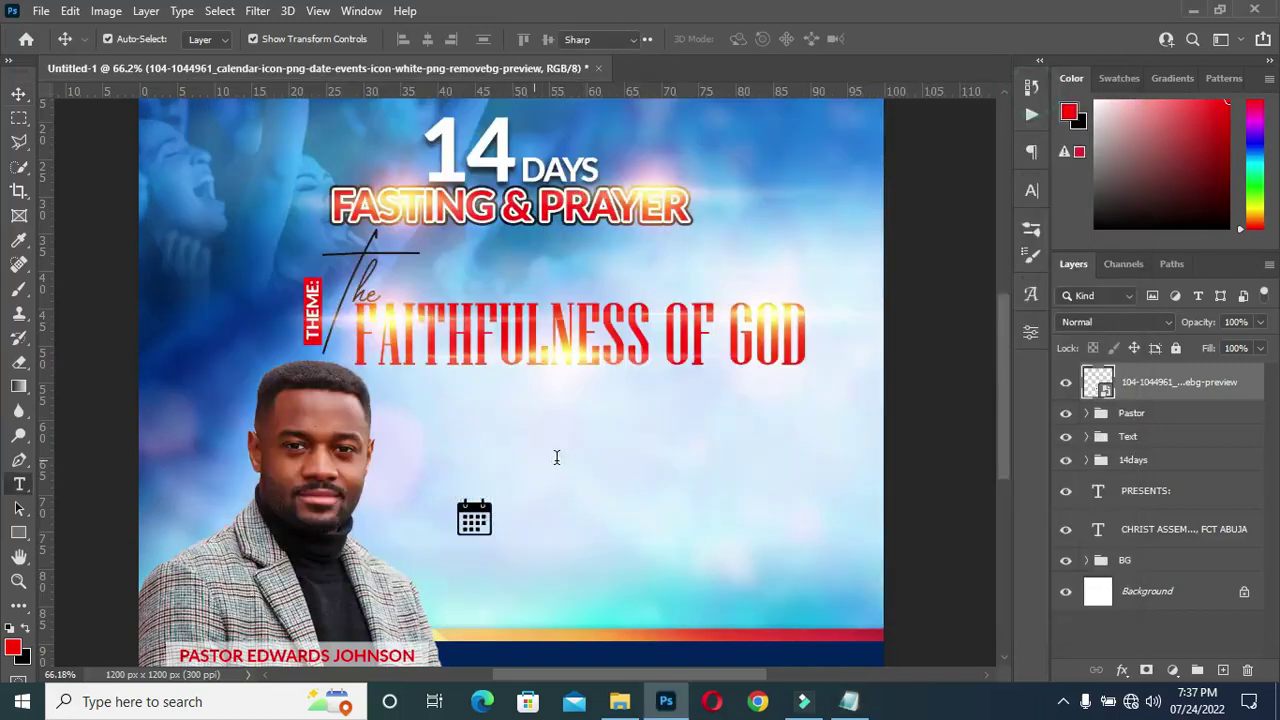
{"action": "left_click", "coordinate": [557, 457]}
{"action": "key", "text": "ctrl+v"}
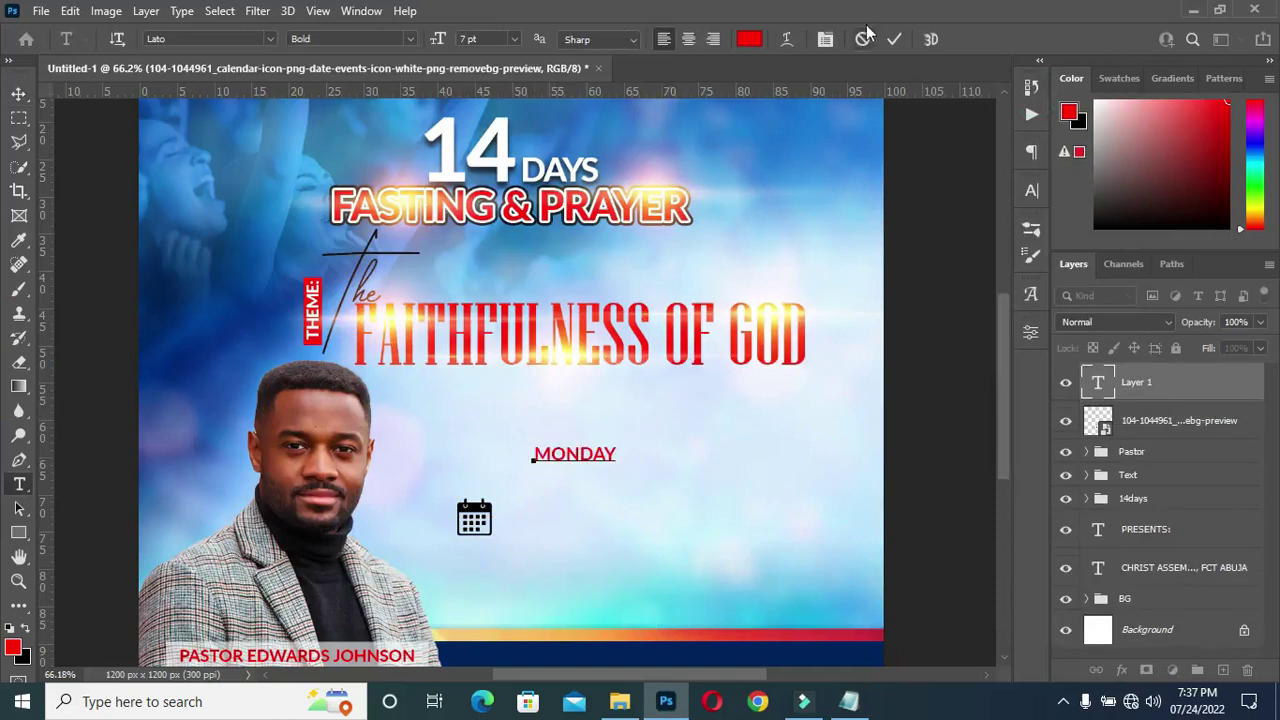
{"action": "left_click", "coordinate": [893, 40]}
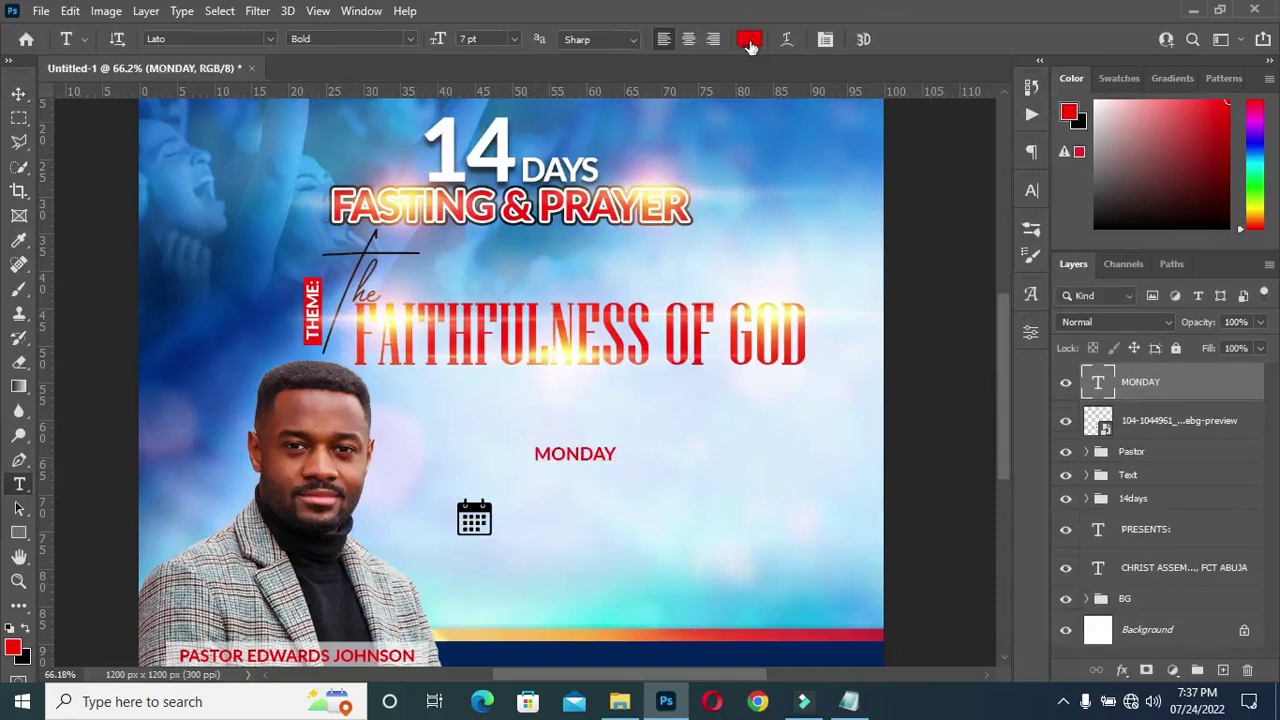
Color the MONDAY text black (000000) and move it closer to the upper edge of the calendar icon
{"action": "left_click", "coordinate": [749, 39]}
{"action": "left_click_drag", "start_coordinate": [731, 374], "coordinate": [707, 414]}
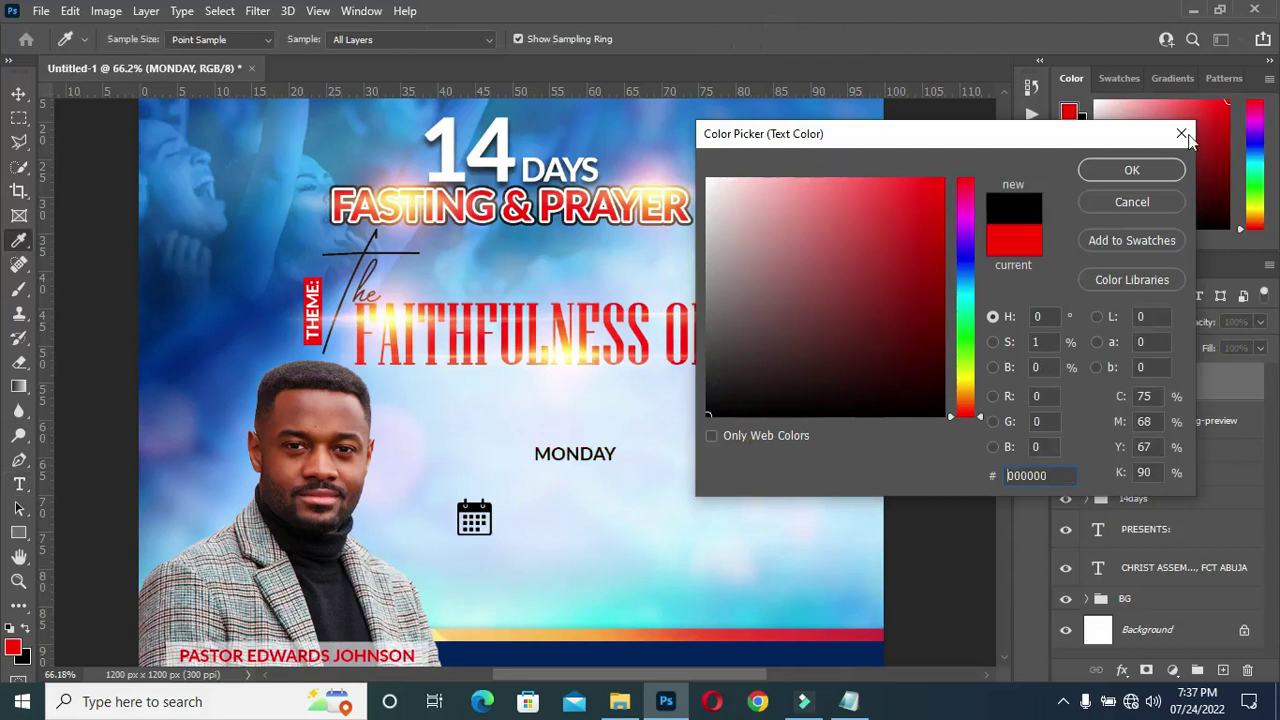
{"action": "left_click", "coordinate": [1161, 169]}
{"action": "left_click", "coordinate": [17, 97]}
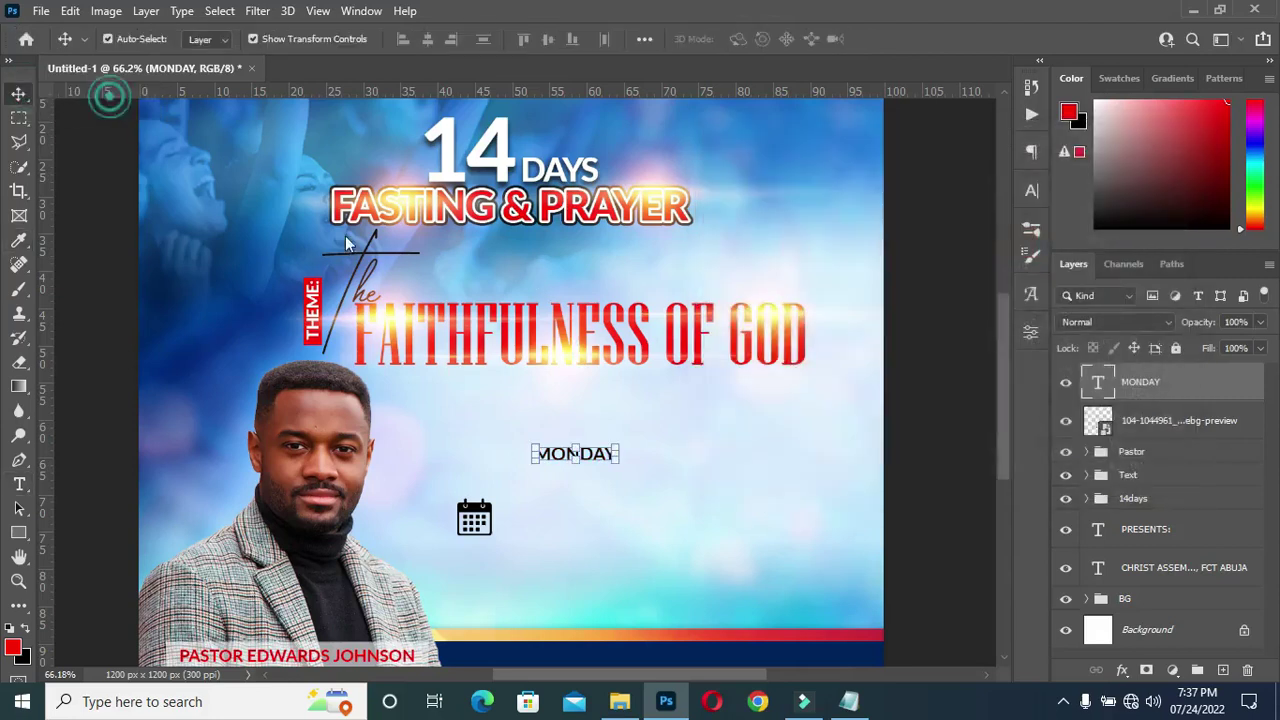
{"action": "left_click_drag", "start_coordinate": [598, 455], "coordinate": [570, 471]}
{"action": "left_click", "coordinate": [902, 418]}
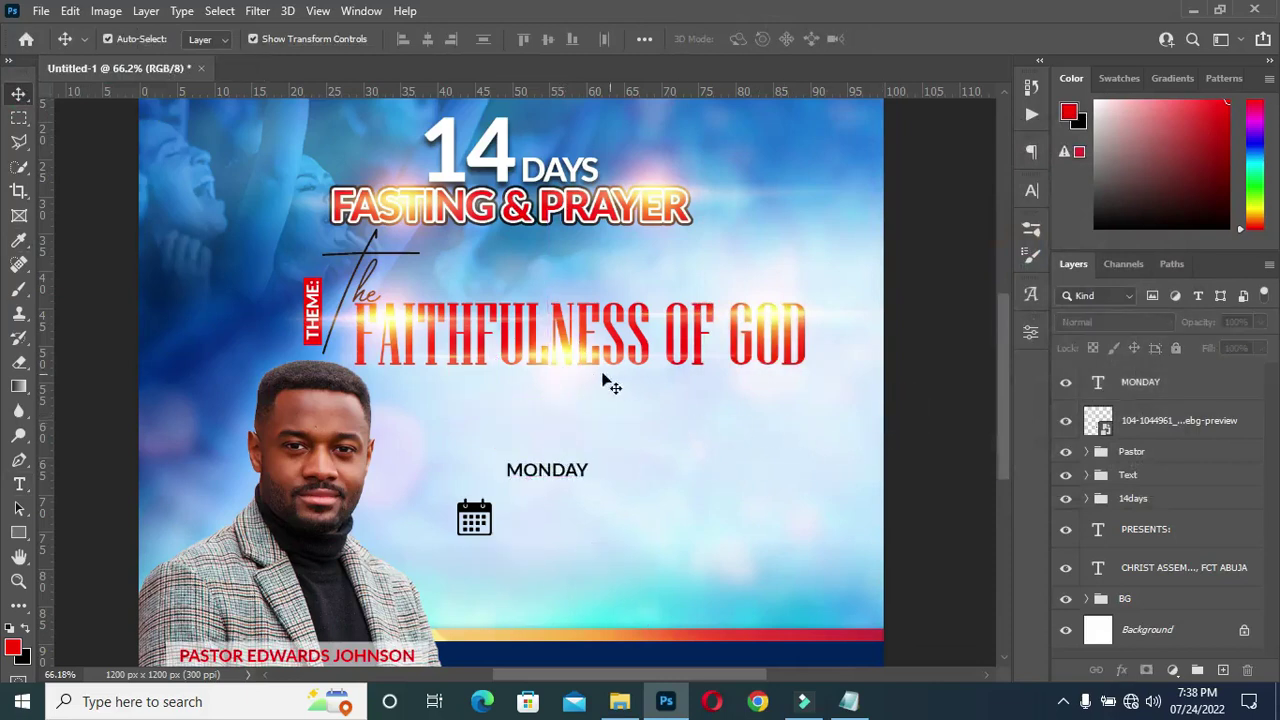
Copy 1ST from the first event date in the Notepad text document, and return to the flyer
{"action": "left_click", "coordinate": [848, 701]}
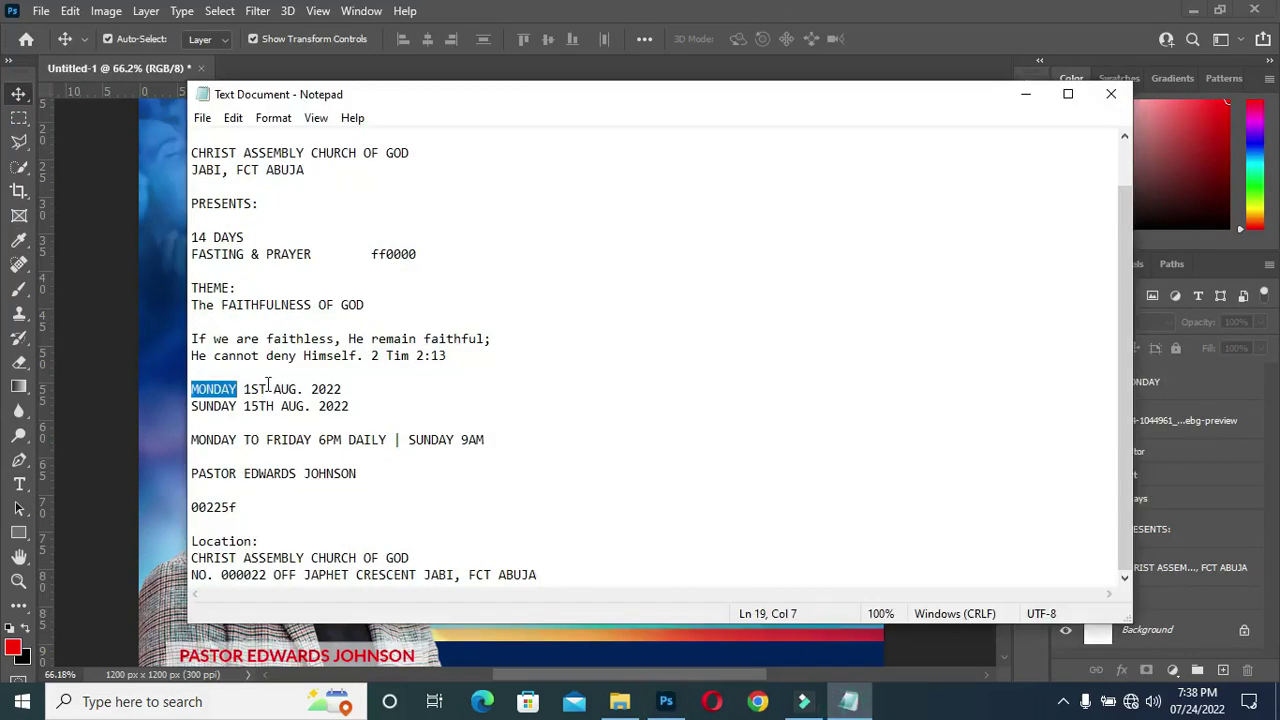
{"action": "left_click_drag", "start_coordinate": [246, 388], "coordinate": [268, 389]}
{"action": "key", "text": "ctrl+c"}
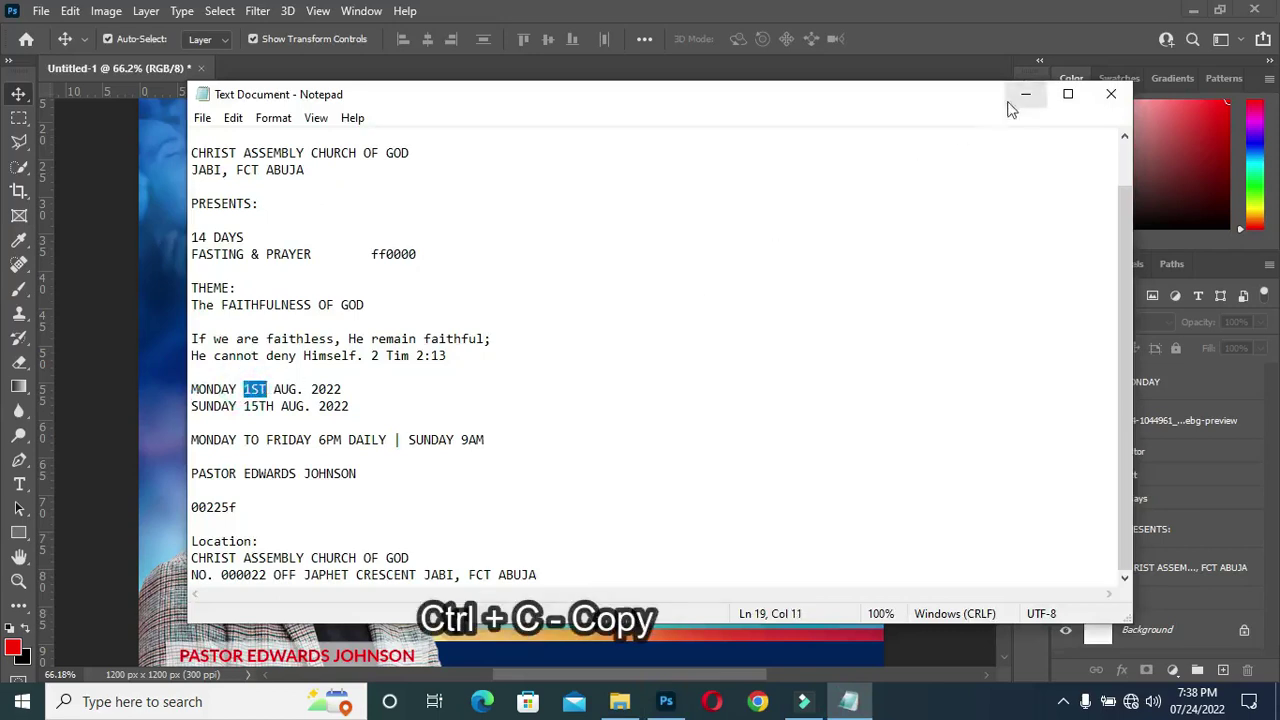
{"action": "left_click", "coordinate": [1025, 94]}
Duplicate the MONDAY text just below the original and replace the duplicate's wording with 1ST
{"action": "left_click_drag", "start_coordinate": [563, 471], "coordinate": [563, 493]}
{"action": "key", "text": "ctrl+j"}
{"action": "left_click", "coordinate": [563, 493]}
{"action": "double_click", "coordinate": [563, 493]}
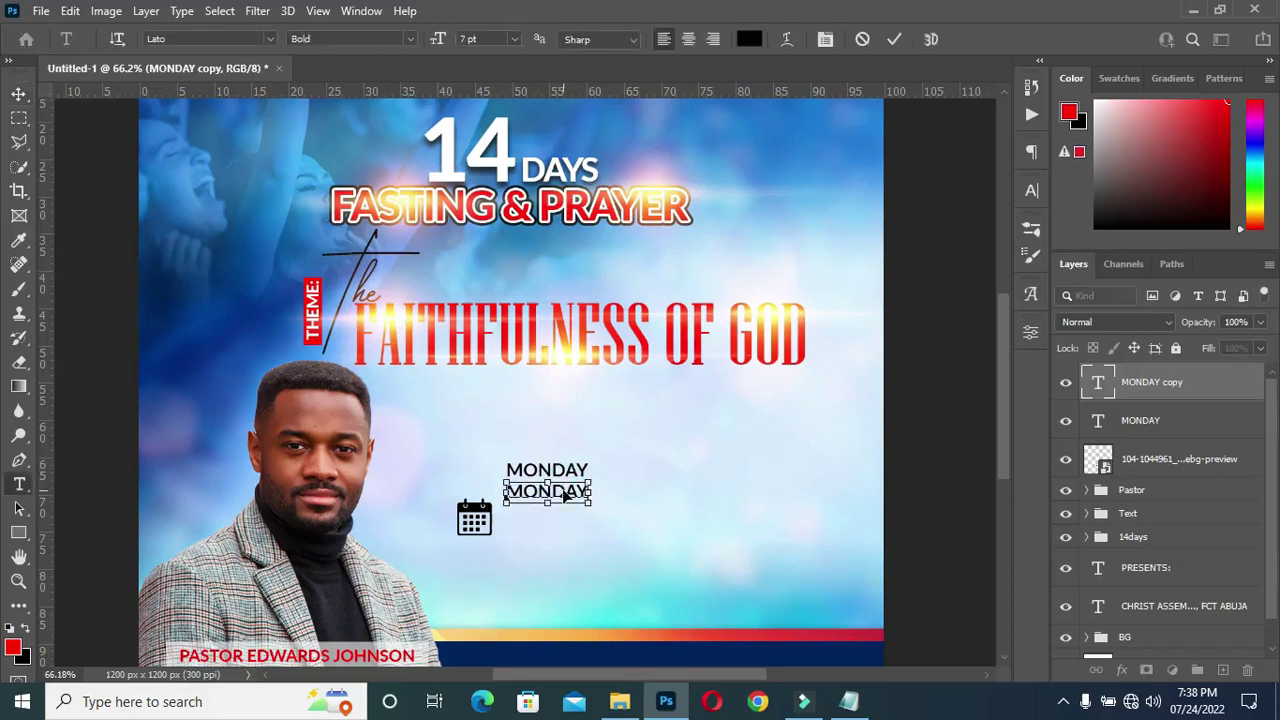
{"action": "type", "text": "1ST"}
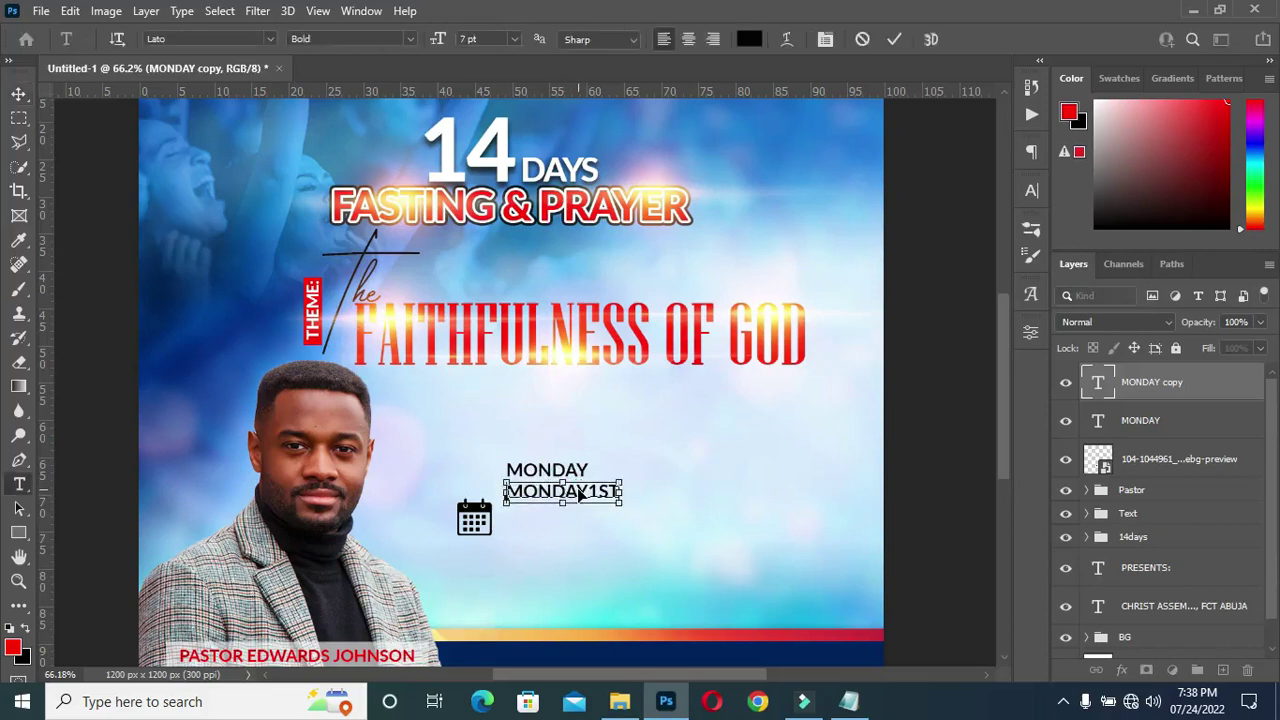
{"action": "double_click", "coordinate": [581, 494]}
{"action": "key", "text": "ctrl+v"}
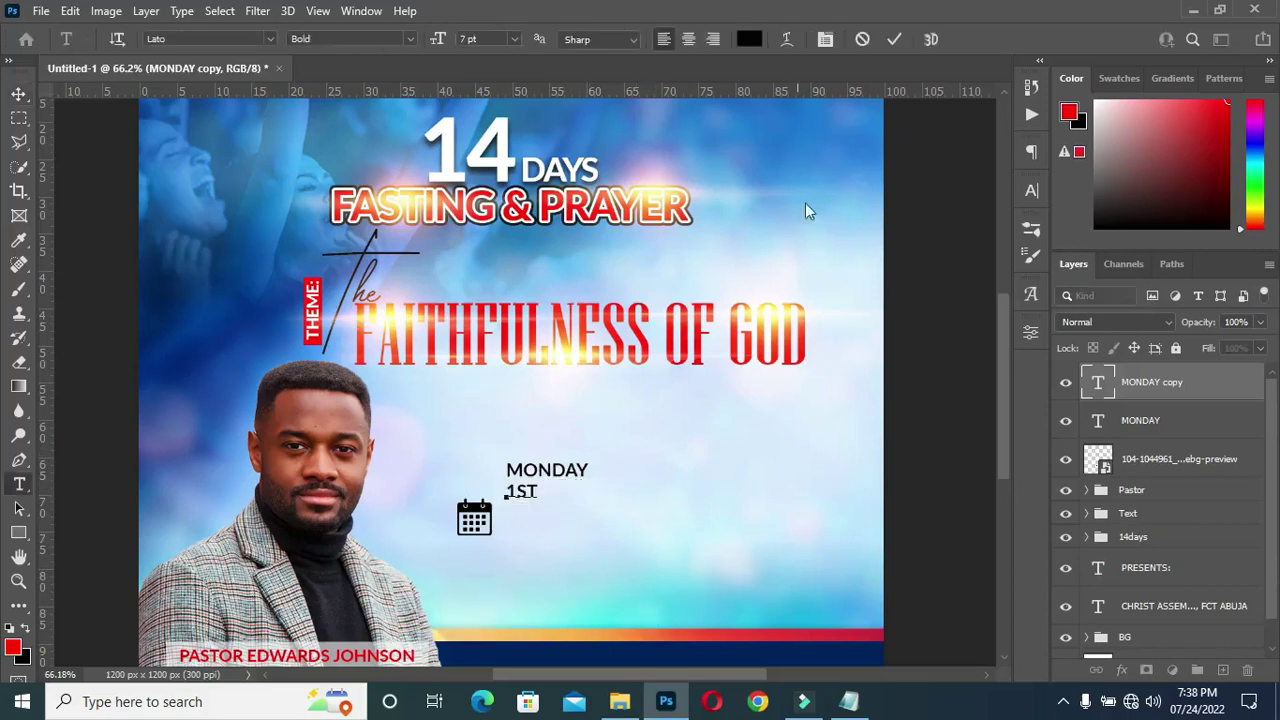
{"action": "left_click", "coordinate": [894, 39]}
Enlarge the 1ST text to about 382.66% so it stands beside the calendar icon under MONDAY
{"action": "key", "text": "v"}
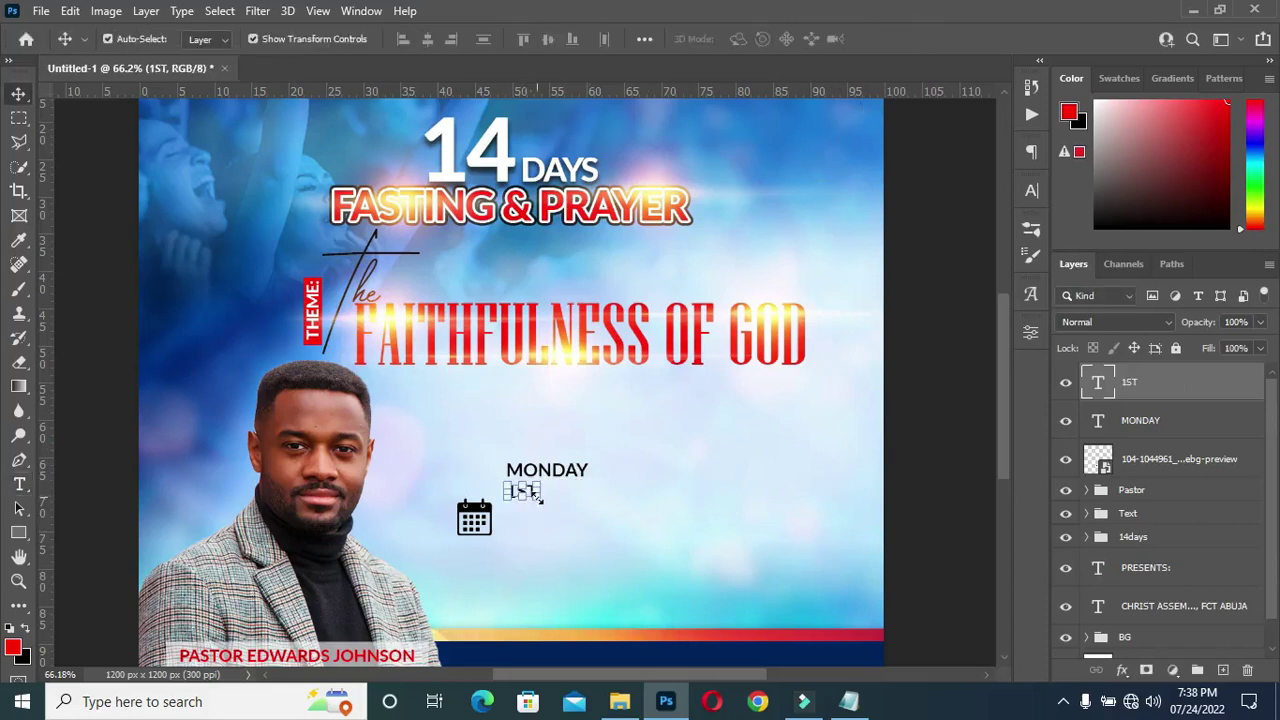
{"action": "key", "text": "ctrl+t"}
{"action": "left_click_drag", "start_coordinate": [538, 497], "coordinate": [623, 554]}
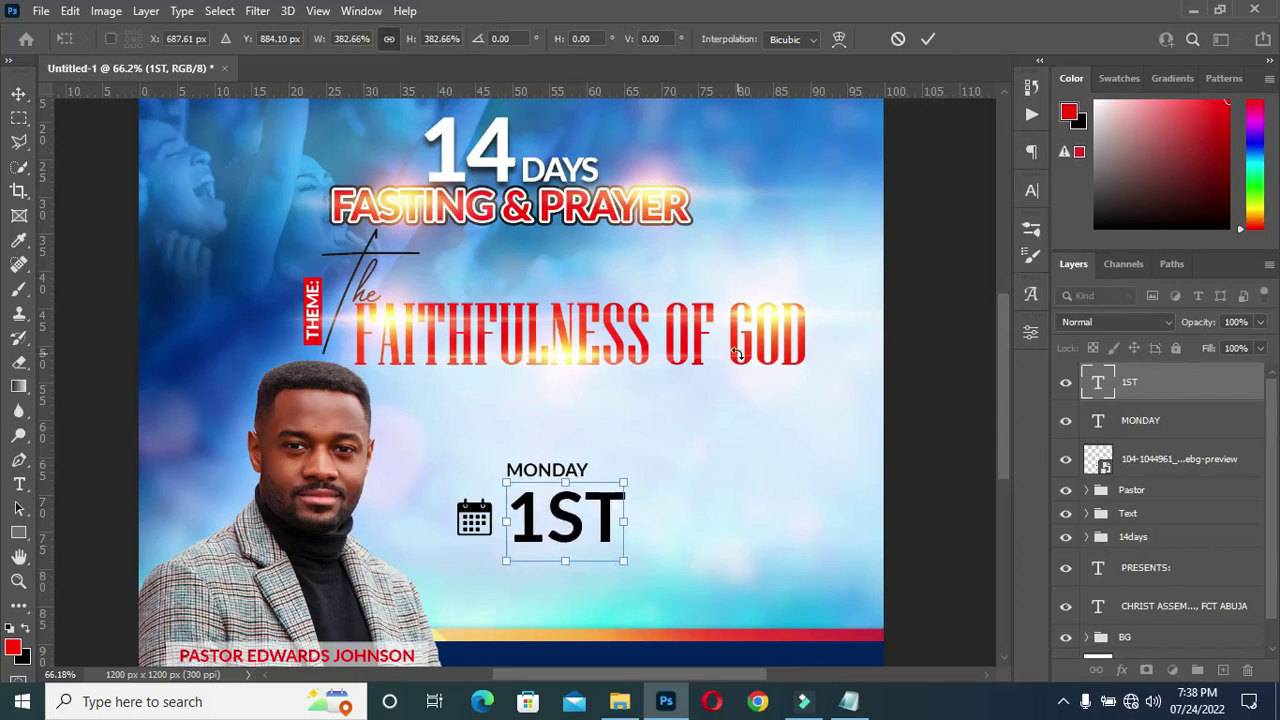
{"action": "key", "text": "Return"}
Format the letters ST in the 1ST text as superscript
{"action": "key", "text": "t"}
{"action": "left_click_drag", "start_coordinate": [562, 517], "coordinate": [619, 508]}
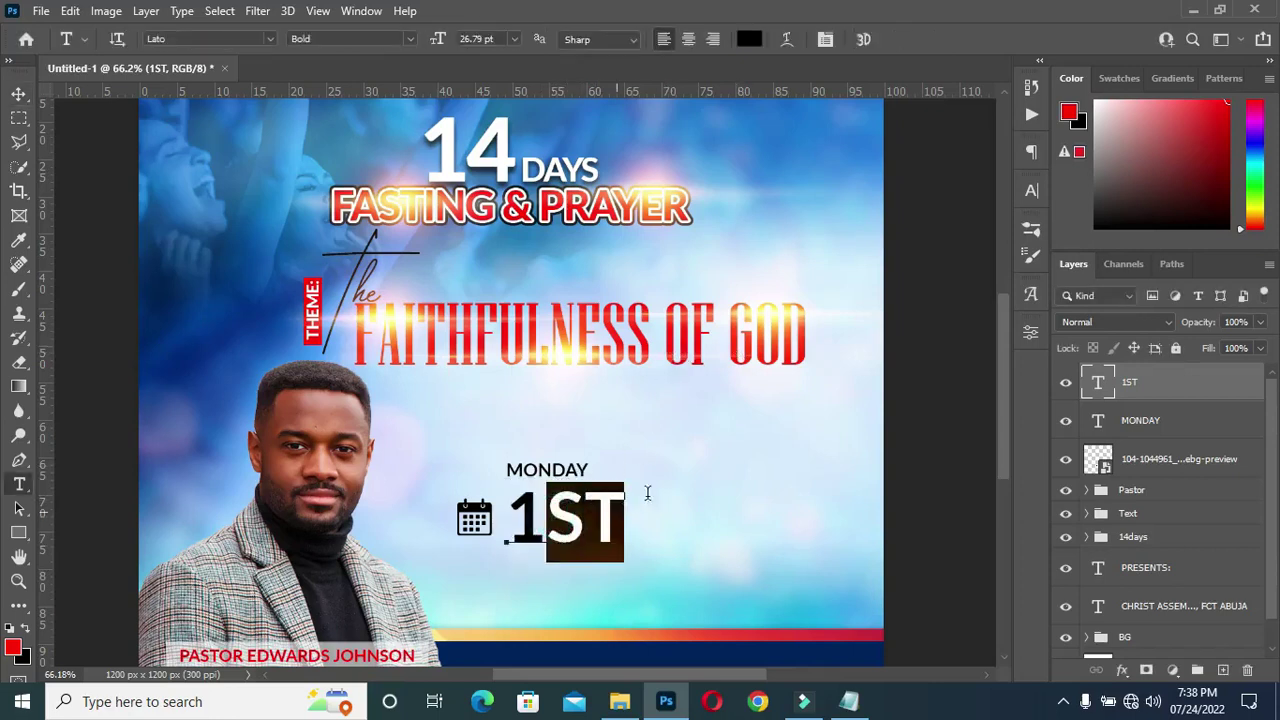
{"action": "left_click", "coordinate": [1032, 191]}
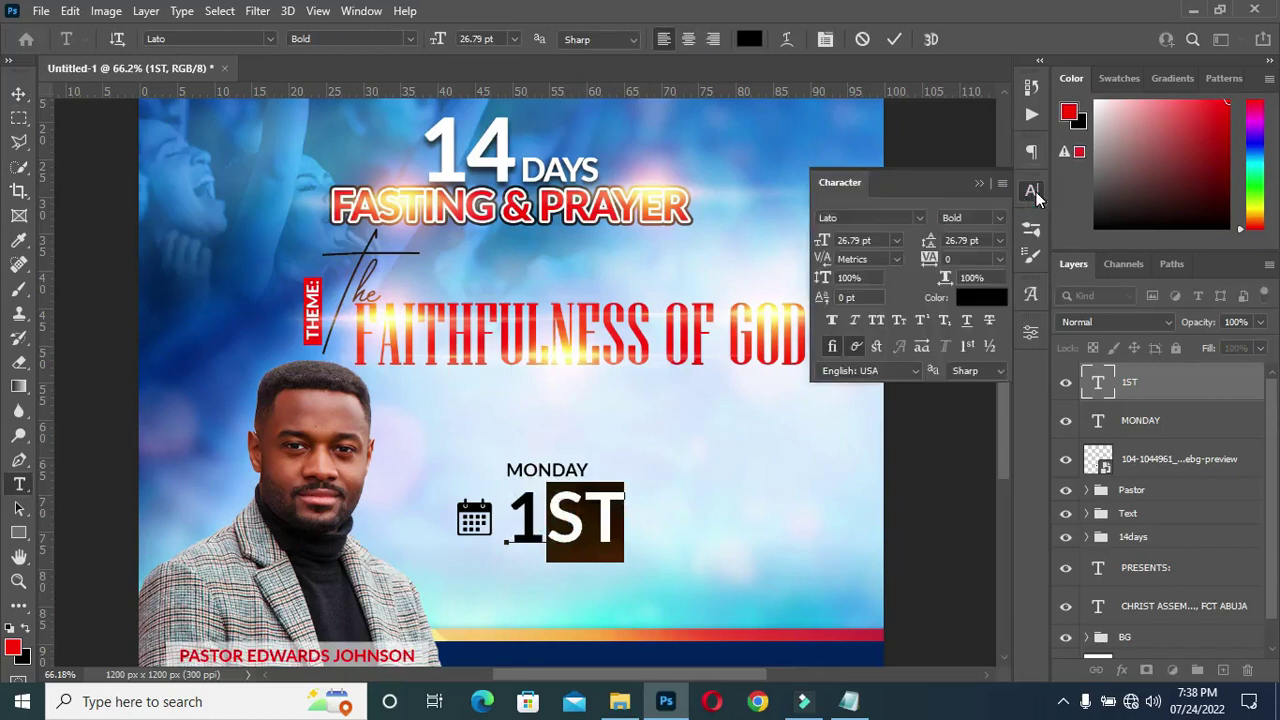
{"action": "left_click", "coordinate": [920, 320]}
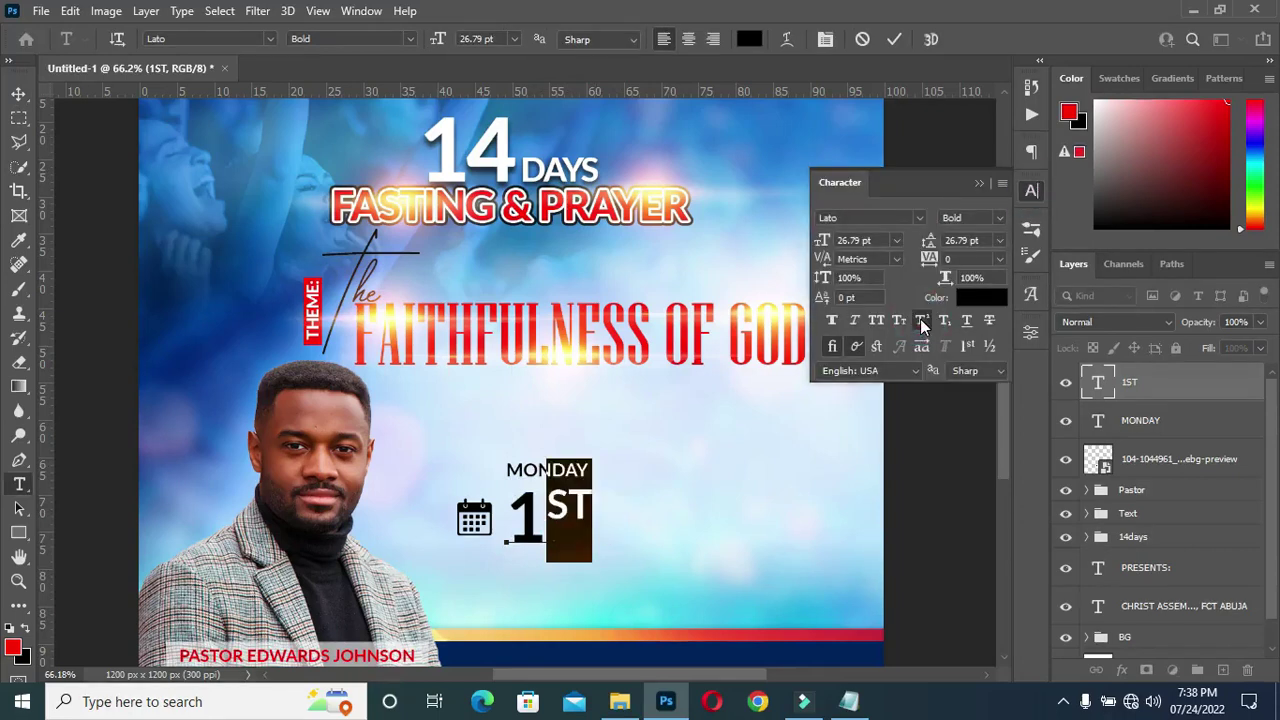
{"action": "left_click", "coordinate": [979, 183]}
{"action": "left_click", "coordinate": [894, 39]}
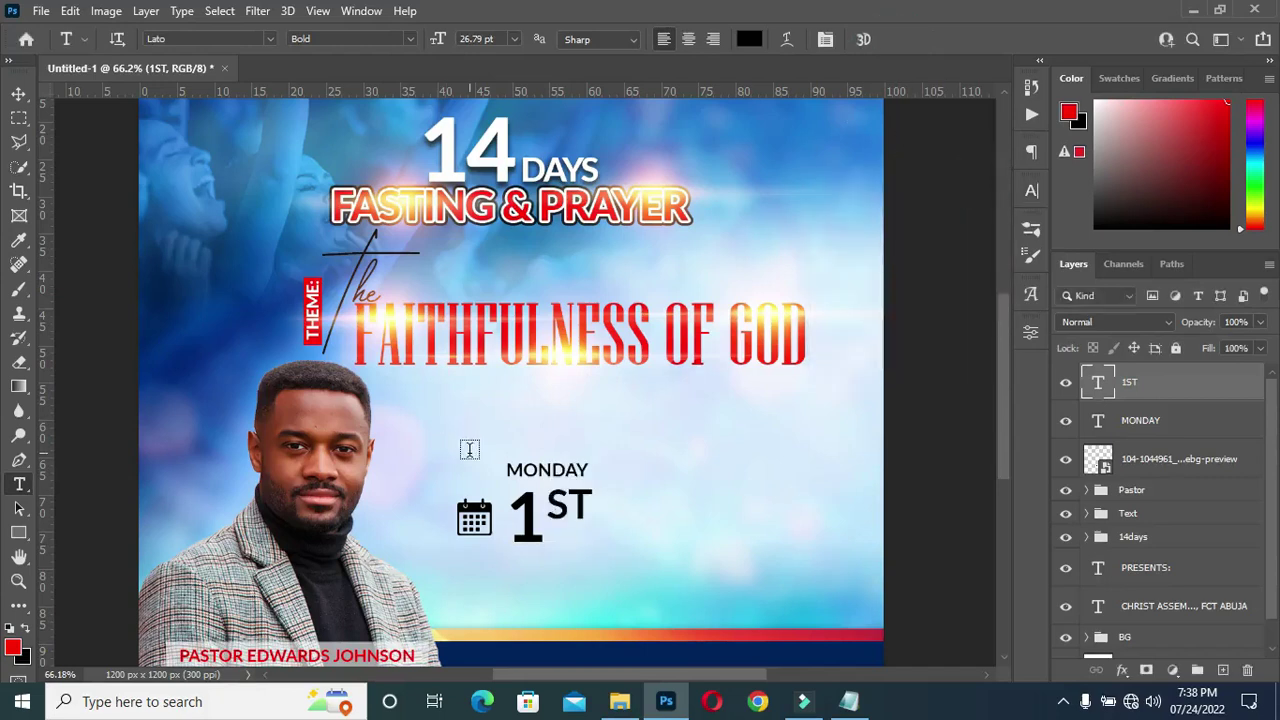
Scale the 1ST text down to about 94.50% to match the width of MONDAY
{"action": "key", "text": "v"}
{"action": "left_click_drag", "start_coordinate": [594, 516], "coordinate": [588, 516]}
{"action": "key", "text": "Return"}
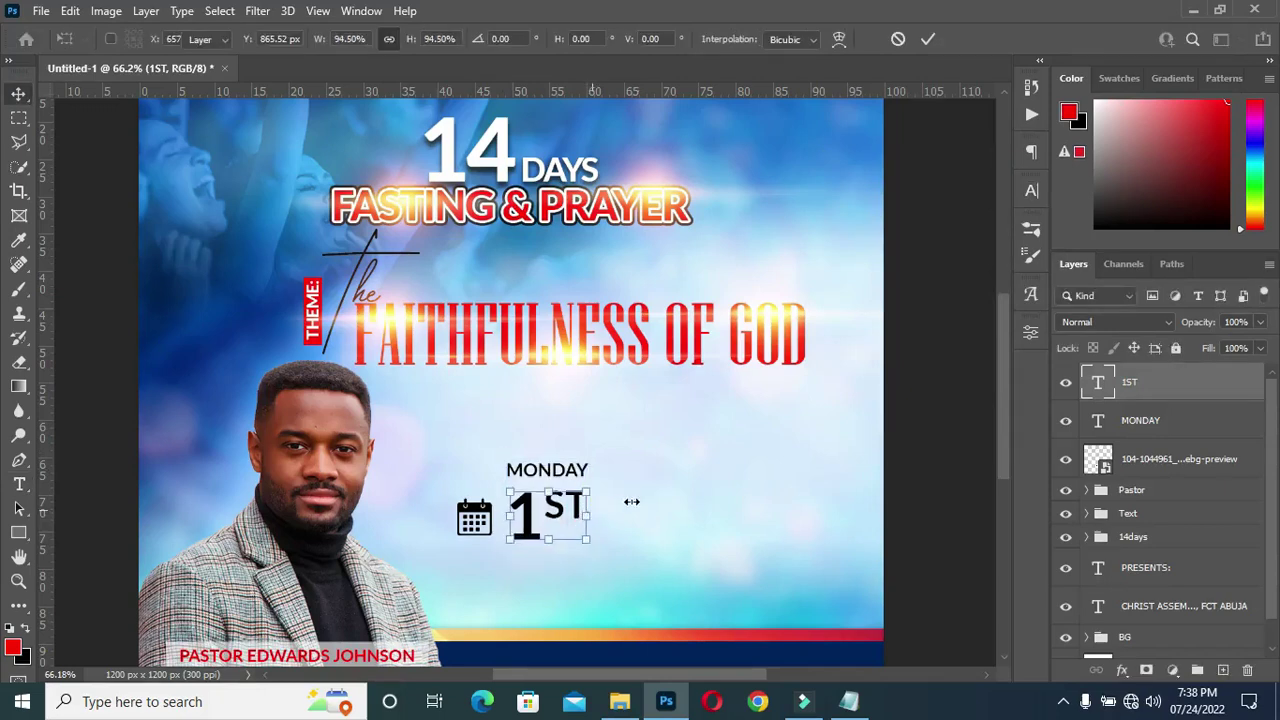
{"action": "left_click", "coordinate": [908, 407]}
Nudge the 1ST text up until it sits tightly beneath MONDAY
{"action": "left_click", "coordinate": [563, 518]}
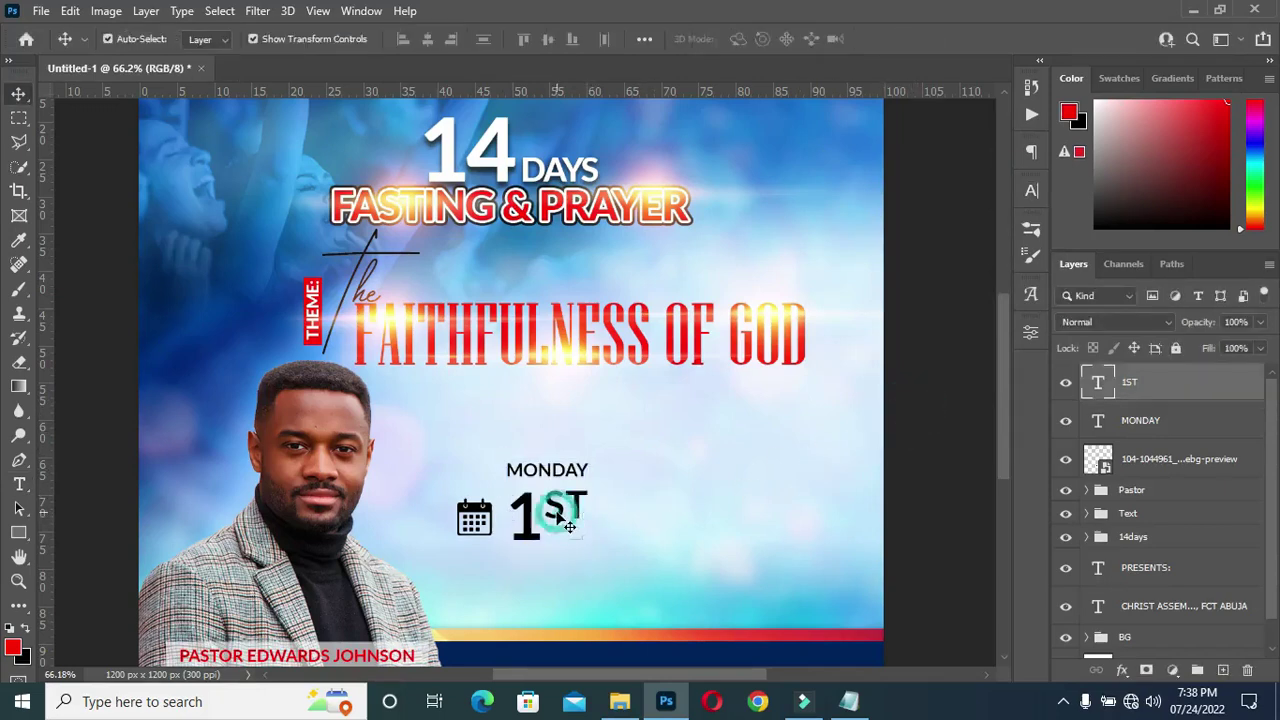
{"action": "key", "text": "Up"}
{"action": "key", "text": "Up"}
{"action": "key", "text": "Up"}
{"action": "key", "text": "Up"}
{"action": "key", "text": "Up"}
{"action": "key", "text": "Up"}
{"action": "key", "text": "Up"}
{"action": "key", "text": "Up"}
{"action": "key", "text": "Up"}
{"action": "key", "text": "Up"}
{"action": "key", "text": "Up"}
{"action": "key", "text": "Up"}
{"action": "key", "text": "Up"}
{"action": "key", "text": "Up"}
{"action": "key", "text": "Up"}
{"action": "key", "text": "Up"}
{"action": "key", "text": "Up"}
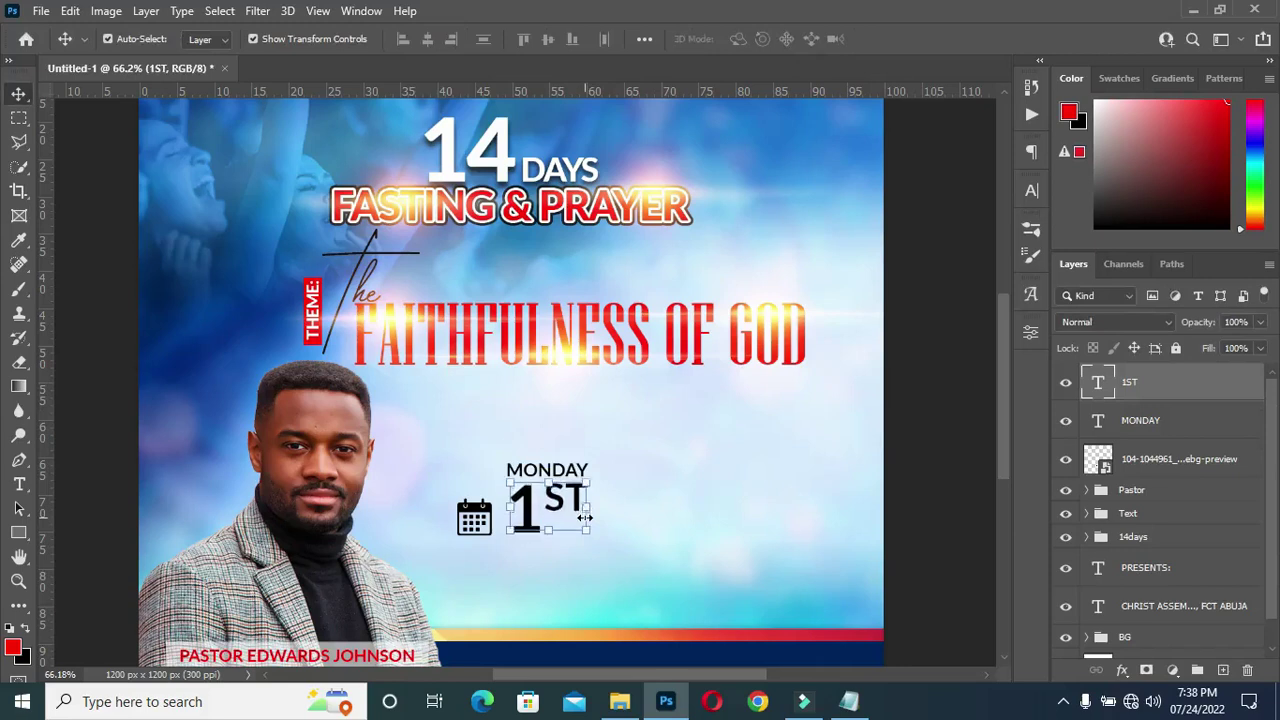
{"action": "left_click", "coordinate": [916, 438]}
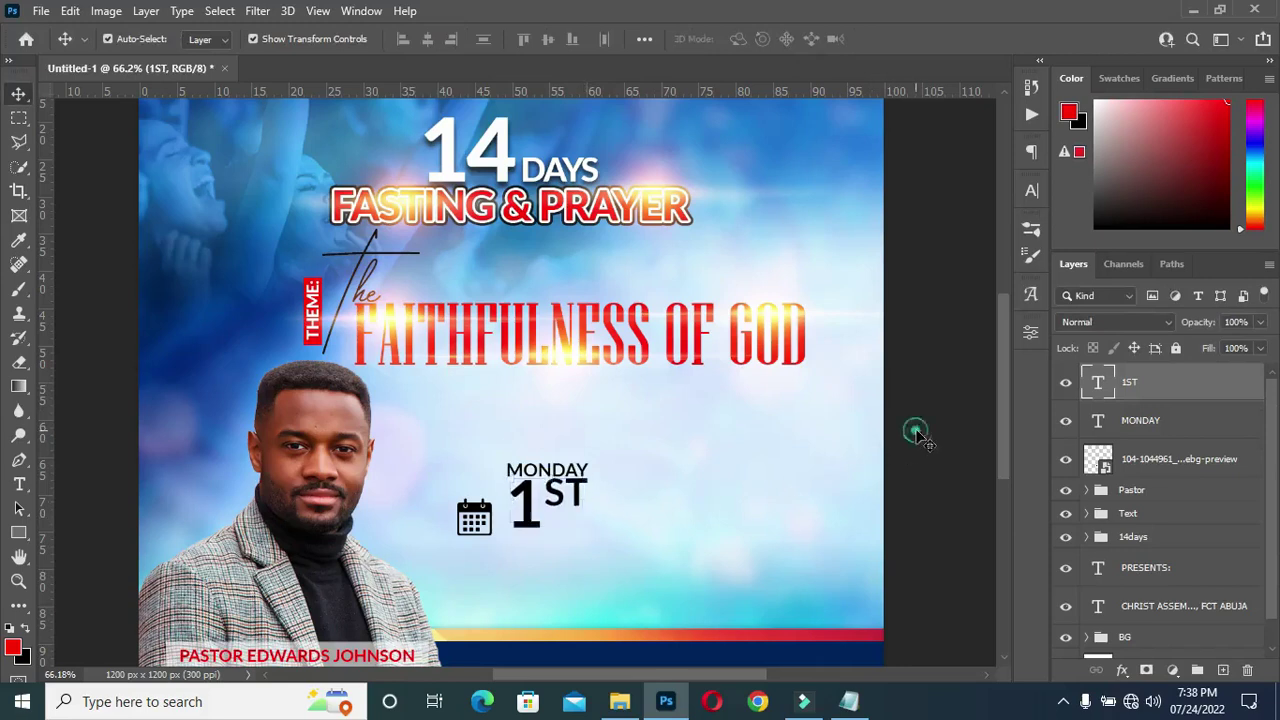
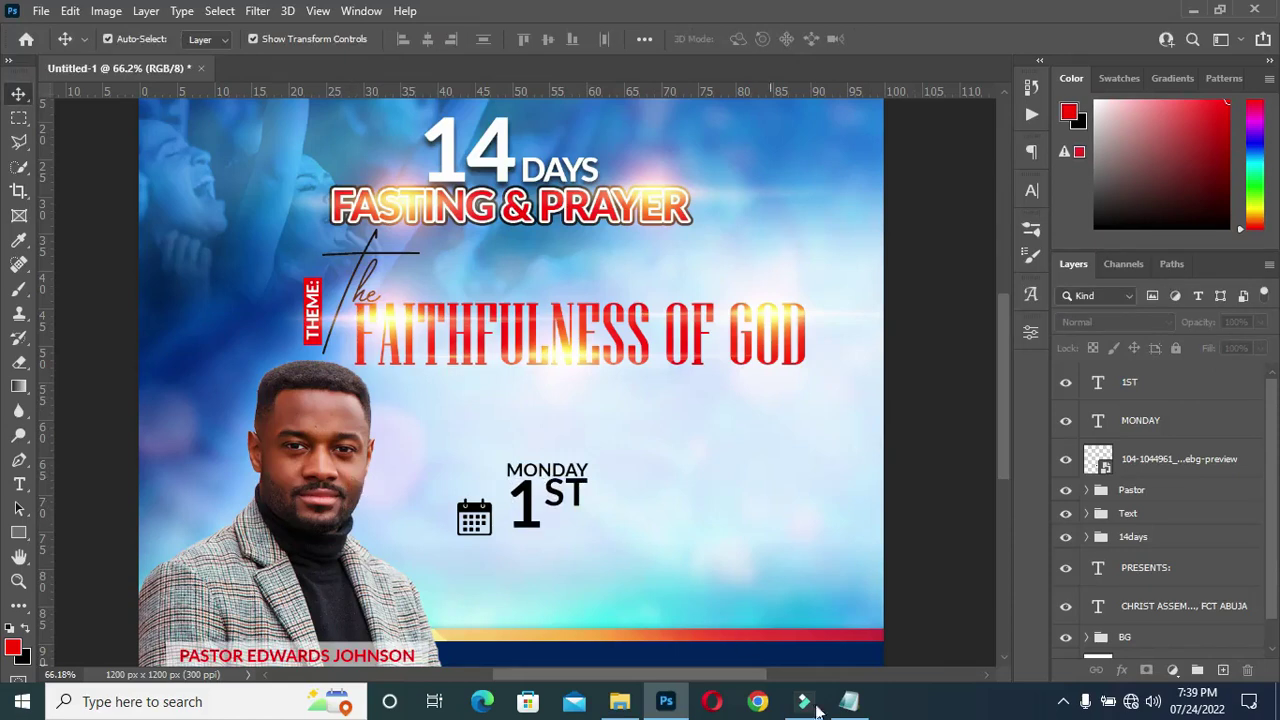
Copy AUG. from the first event date in the Notepad text document, and return to the flyer
{"action": "left_click", "coordinate": [848, 701]}
{"action": "left_click_drag", "start_coordinate": [274, 389], "coordinate": [303, 389]}
{"action": "key", "text": "ctrl+c"}
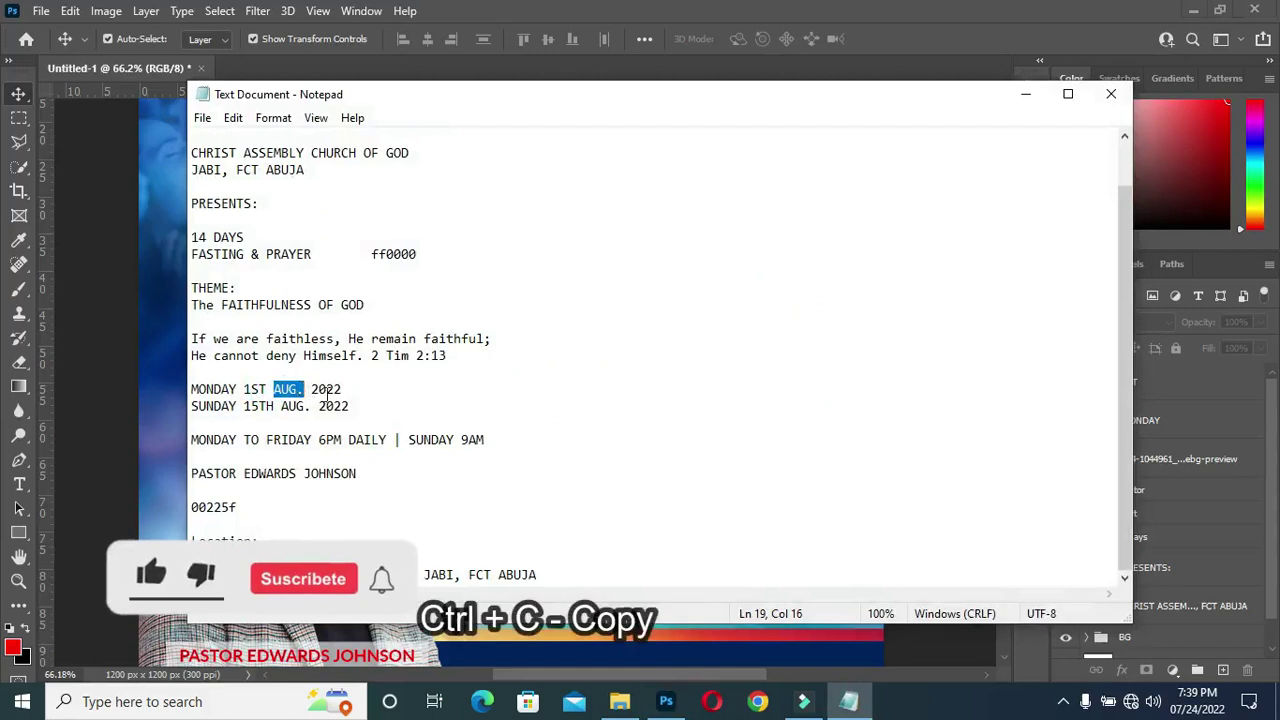
{"action": "left_click", "coordinate": [1025, 94]}
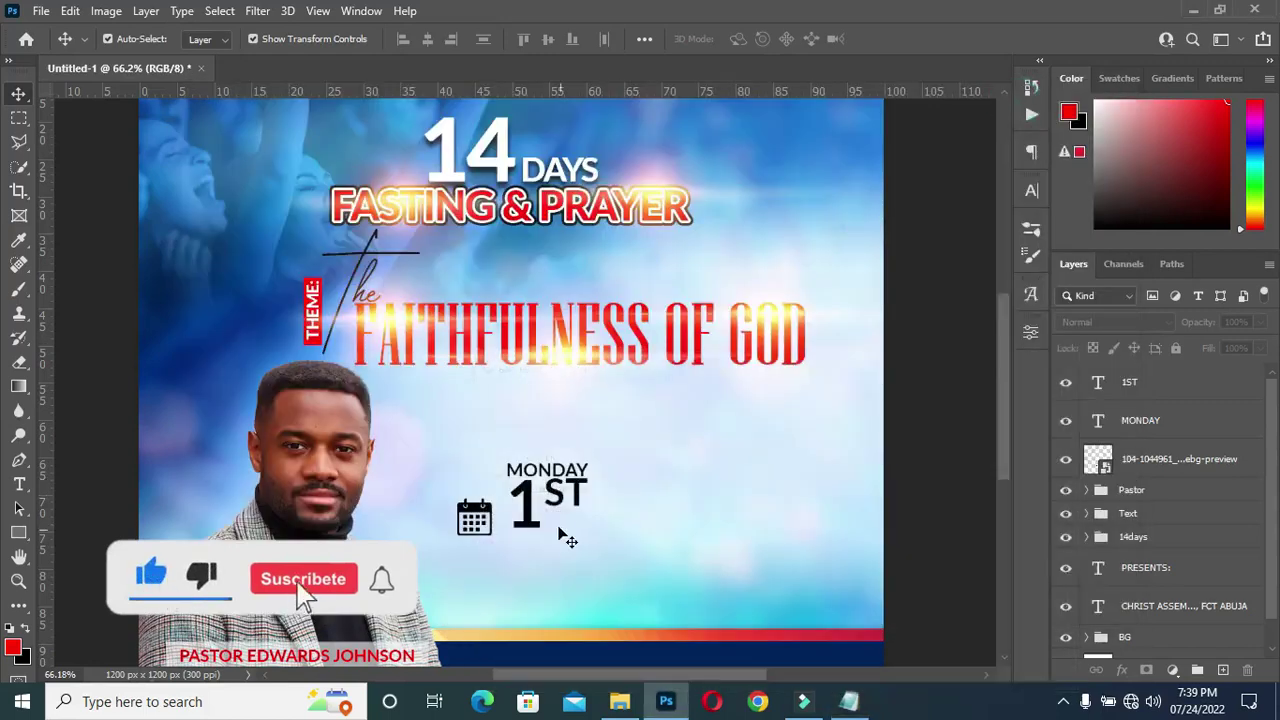
Duplicate the MONDAY text to just below 1ST and replace the duplicate's wording with AUG
{"action": "left_click_drag", "start_coordinate": [556, 471], "coordinate": [572, 482]}
{"action": "key", "text": "ctrl+j"}
{"action": "left_click_drag", "start_coordinate": [1152, 420], "coordinate": [1157, 366]}
{"action": "left_click_drag", "start_coordinate": [570, 480], "coordinate": [586, 536]}
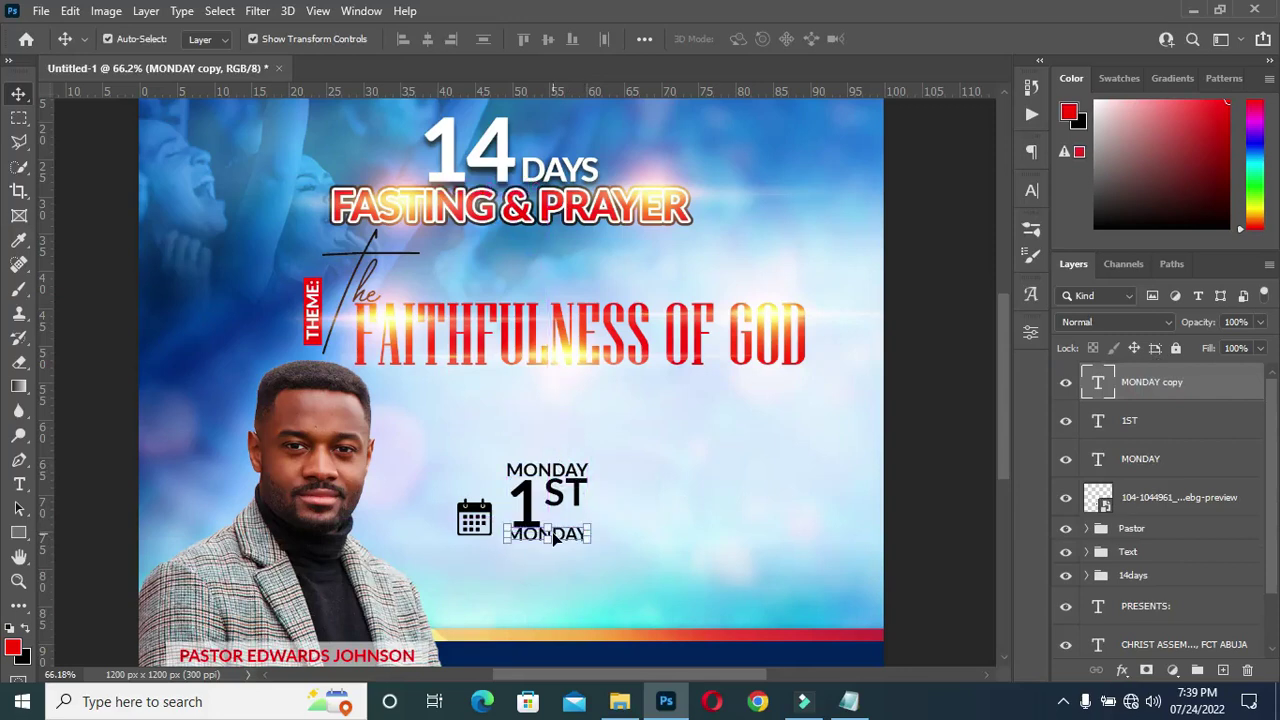
{"action": "double_click", "coordinate": [580, 534]}
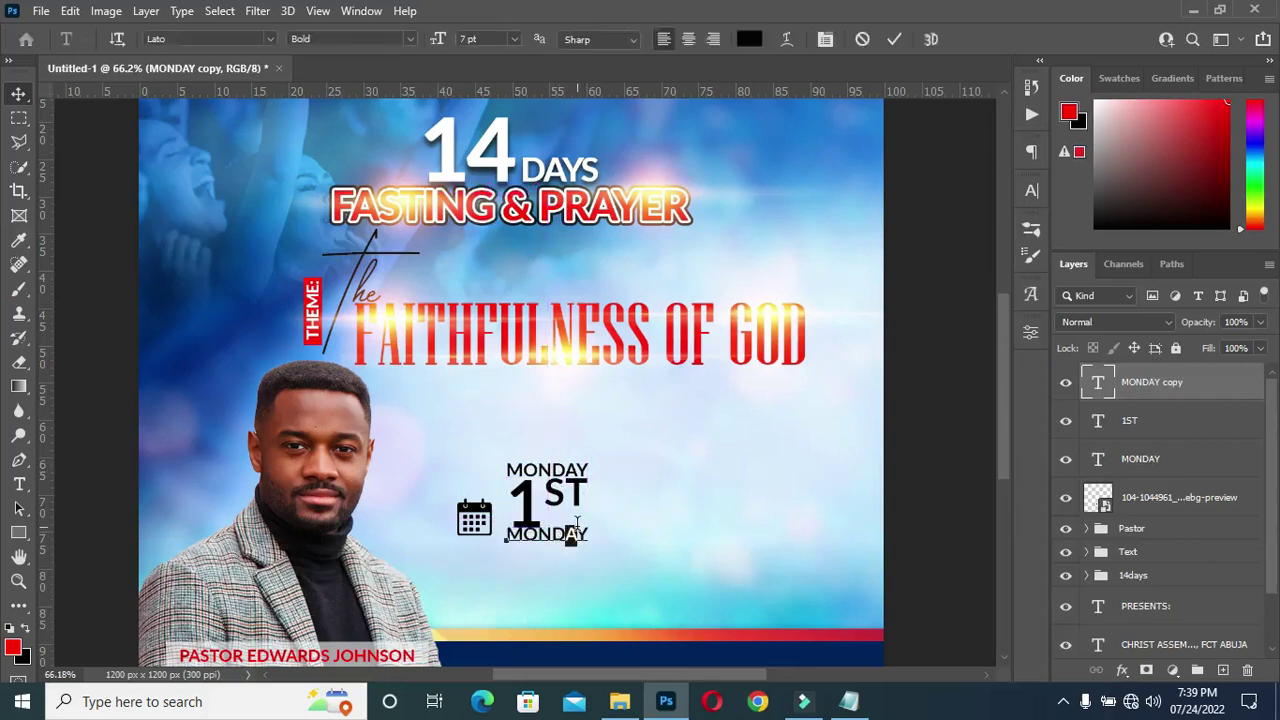
{"action": "key", "text": "ctrl+v"}
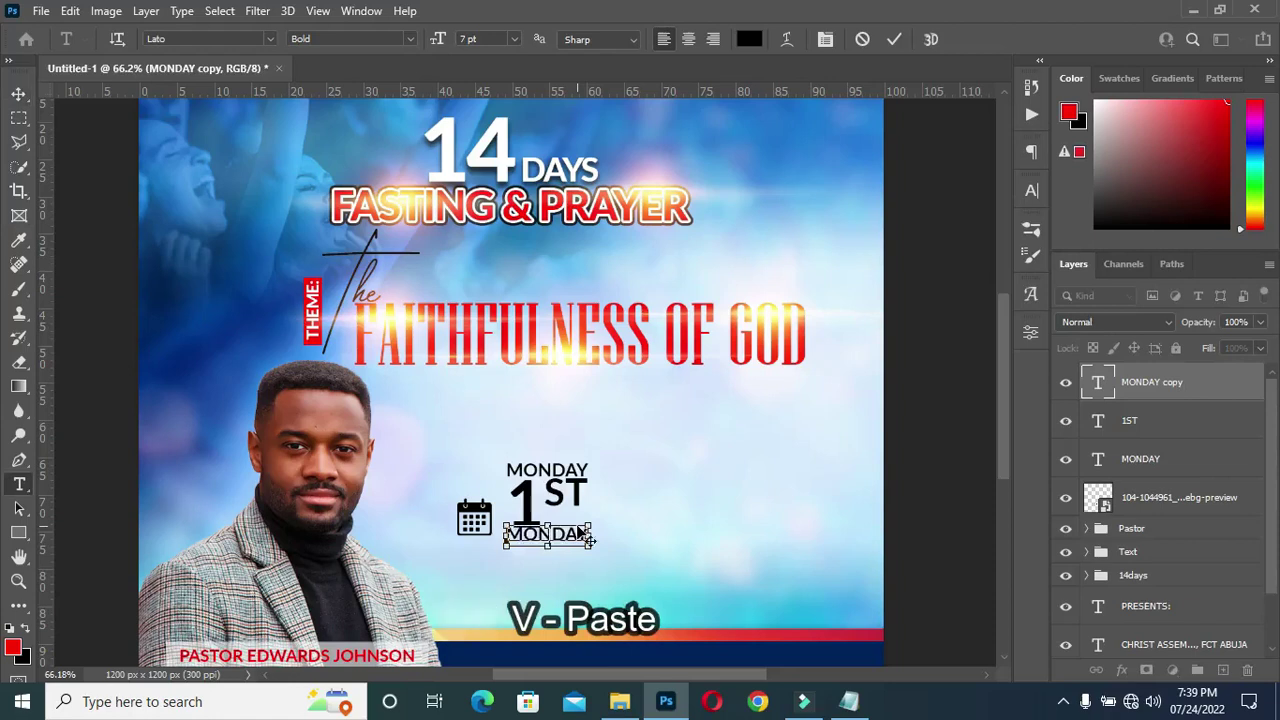
{"action": "left_click", "coordinate": [893, 39]}
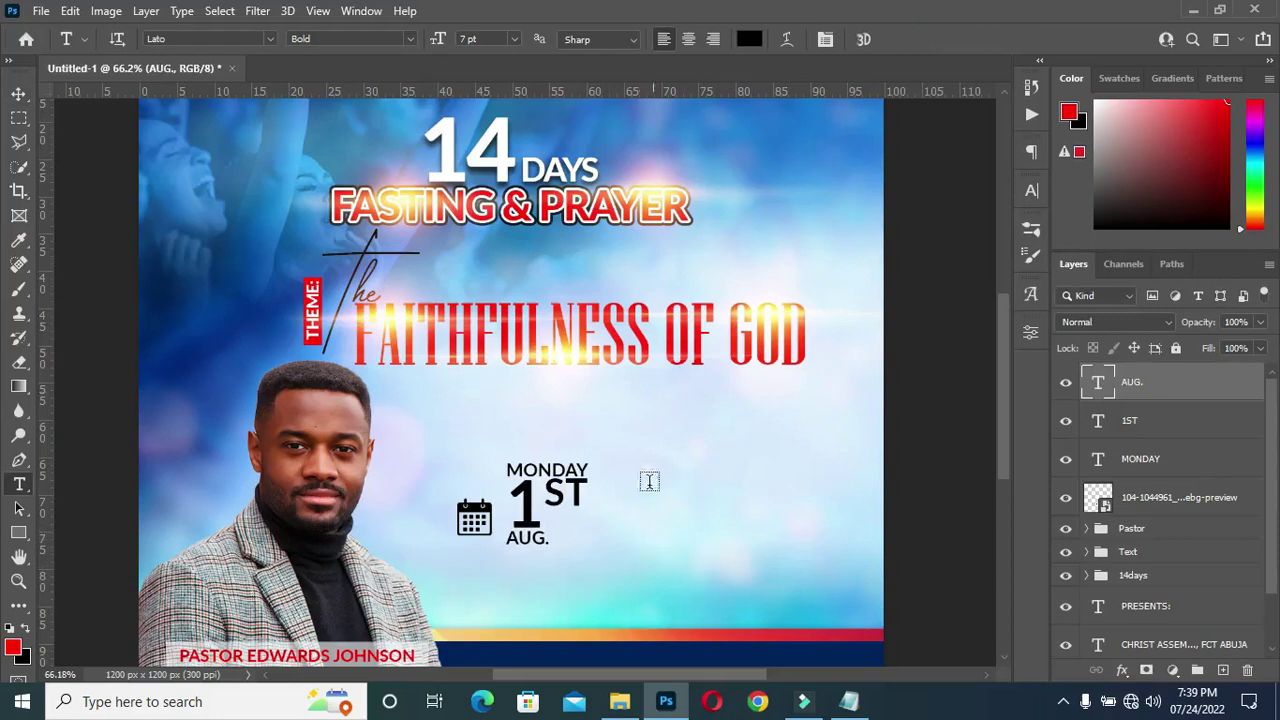
Copy 2022 from the first event date in the Notepad text document, and return to the flyer
{"action": "left_click", "coordinate": [846, 703]}
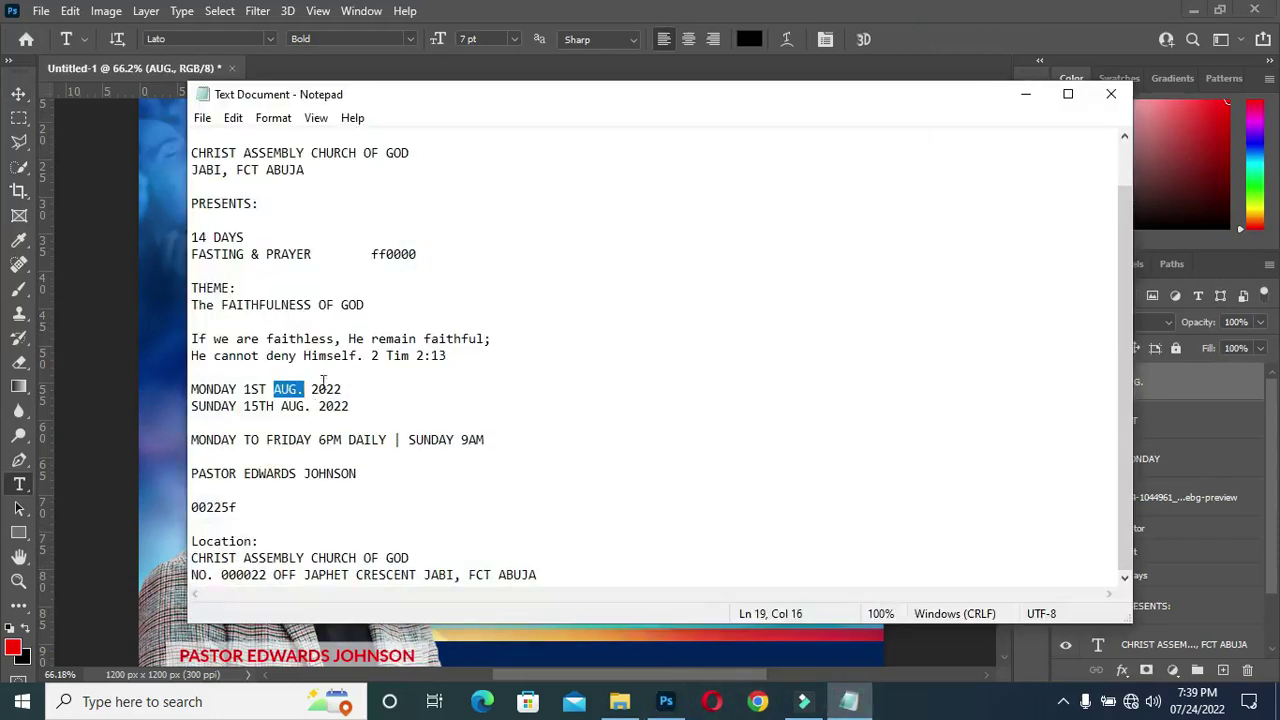
{"action": "left_click_drag", "start_coordinate": [313, 388], "coordinate": [363, 385]}
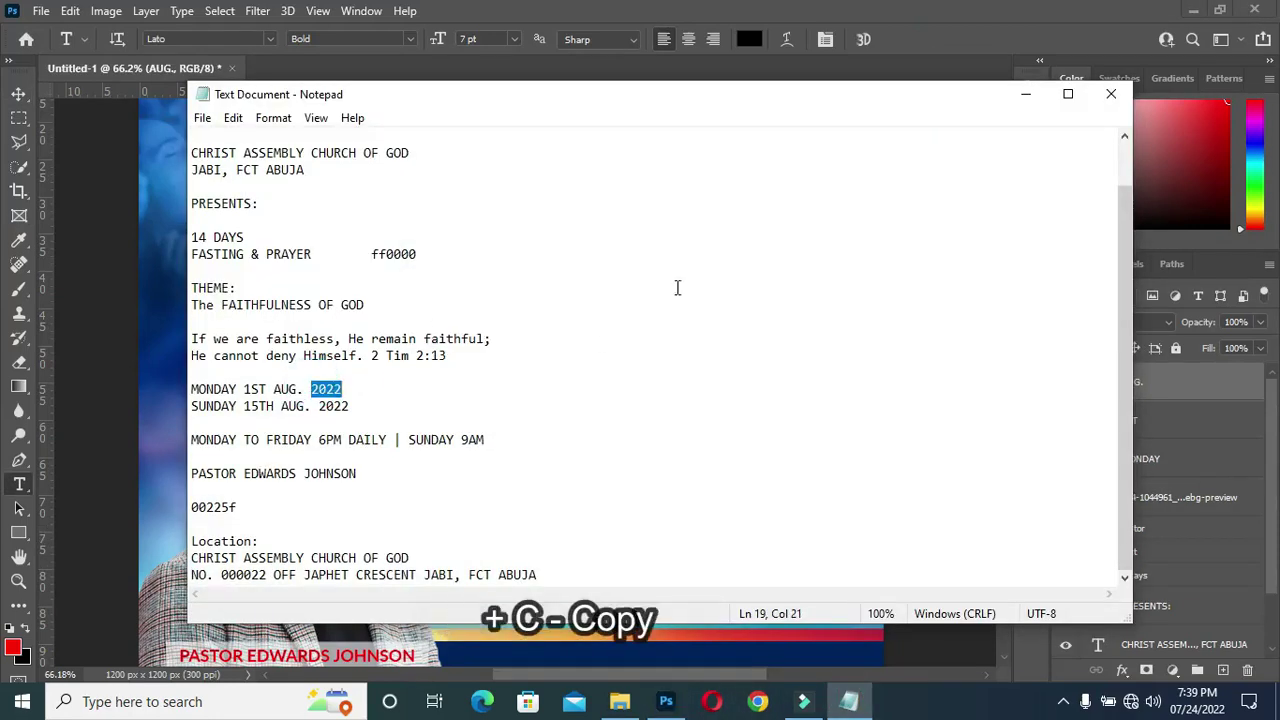
{"action": "left_click", "coordinate": [1025, 94]}
Duplicate the AUG. text to just beside it on the same baseline and replace the duplicate's wording with 2022
{"action": "scroll", "coordinate": [503, 533], "scroll_direction": "up", "scroll_amount": 3}
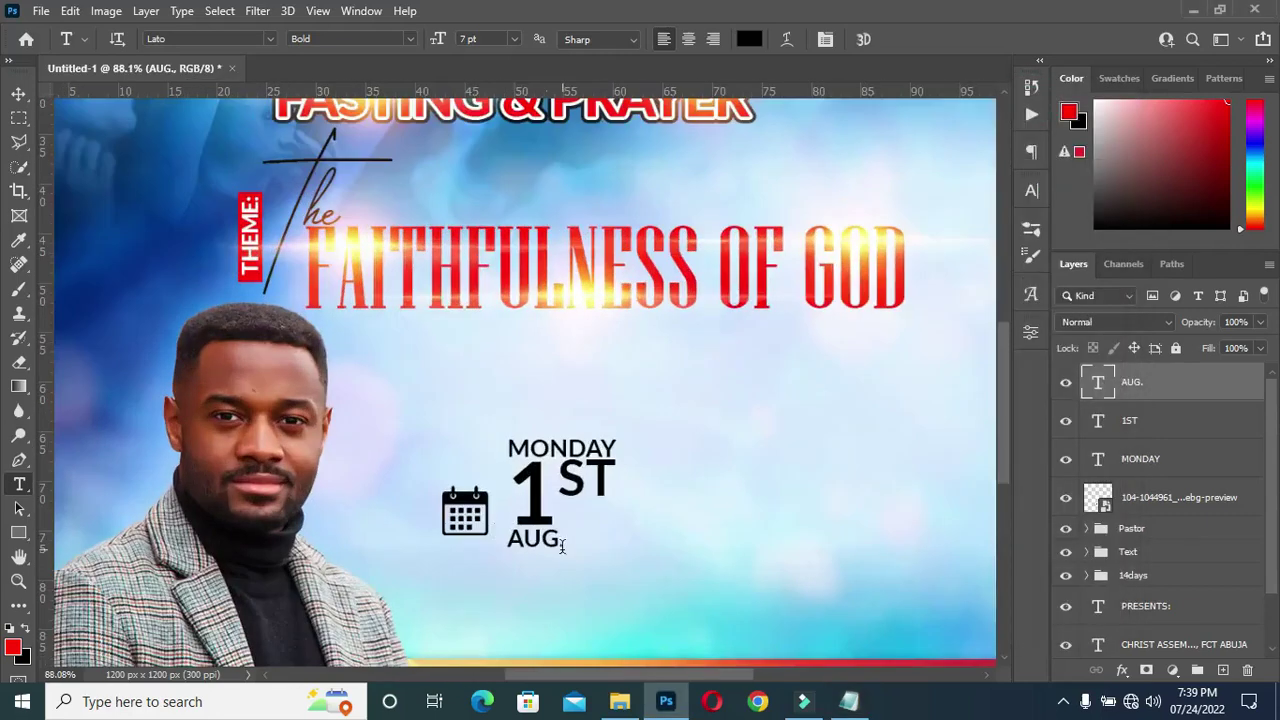
{"action": "key", "text": "ctrl+j"}
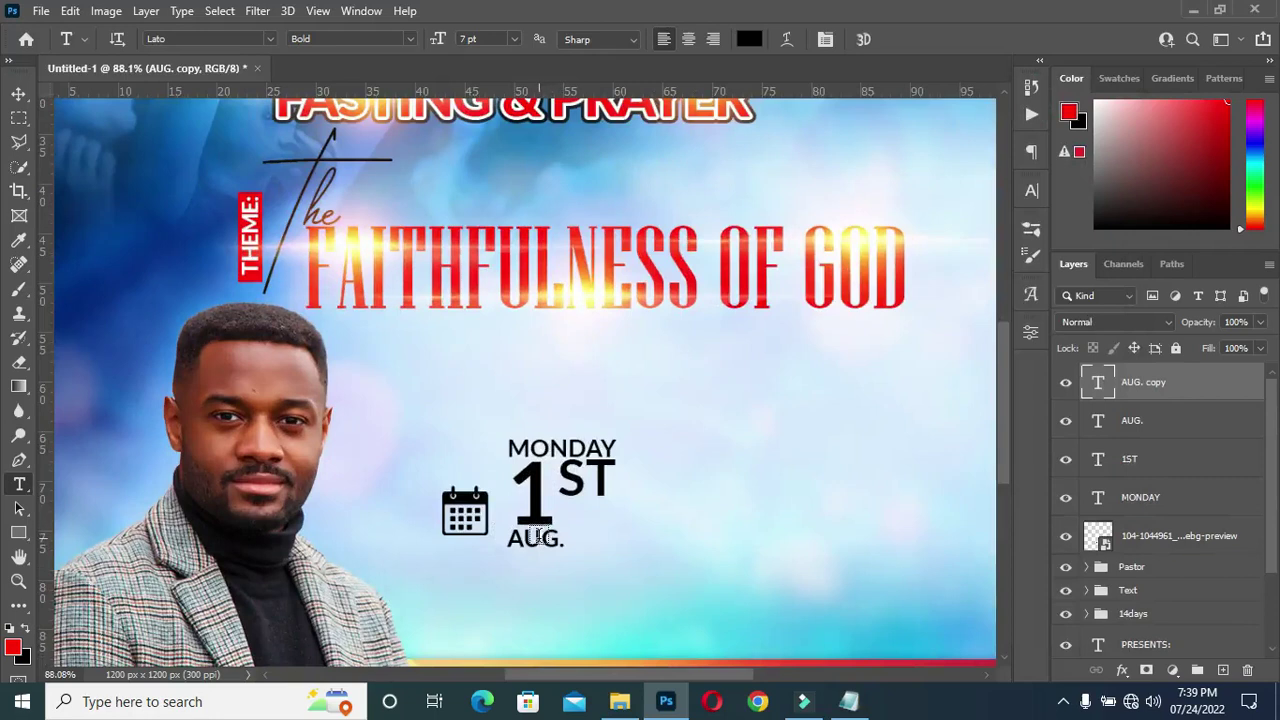
{"action": "left_click_drag", "start_coordinate": [537, 540], "coordinate": [604, 540]}
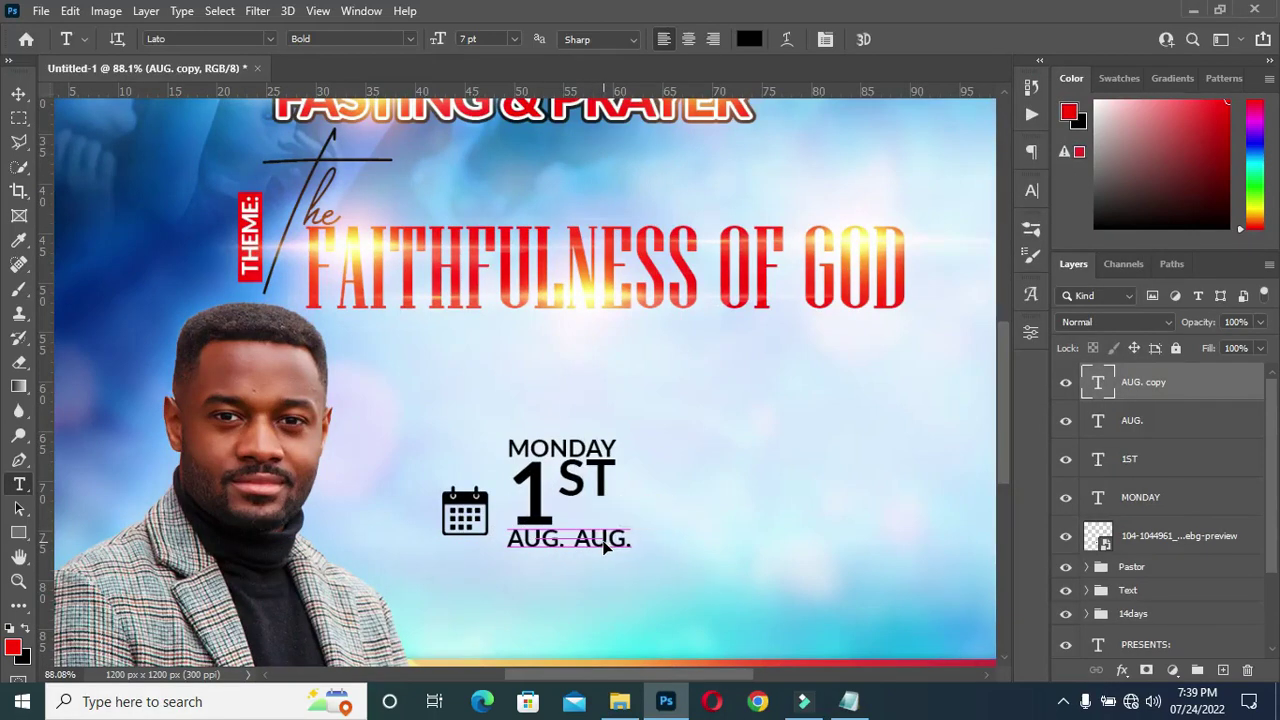
{"action": "left_click", "coordinate": [601, 539]}
{"action": "double_click", "coordinate": [601, 539]}
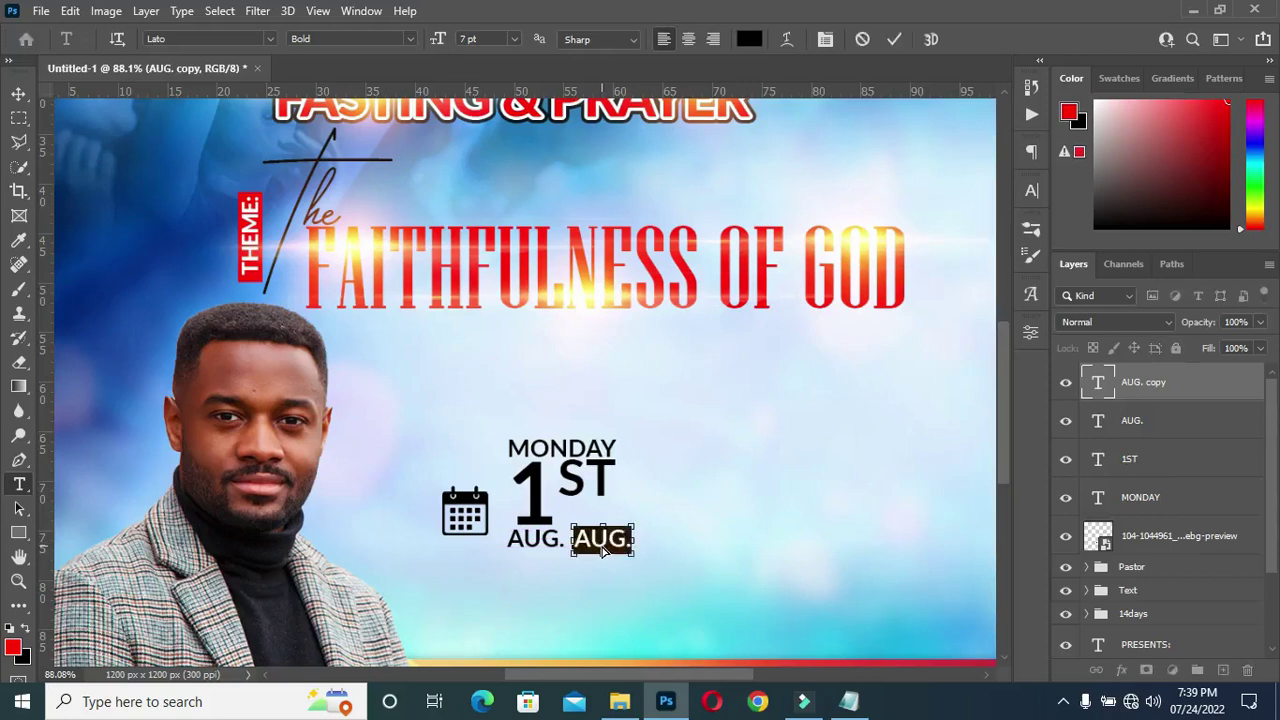
{"action": "key", "text": "ctrl+v"}
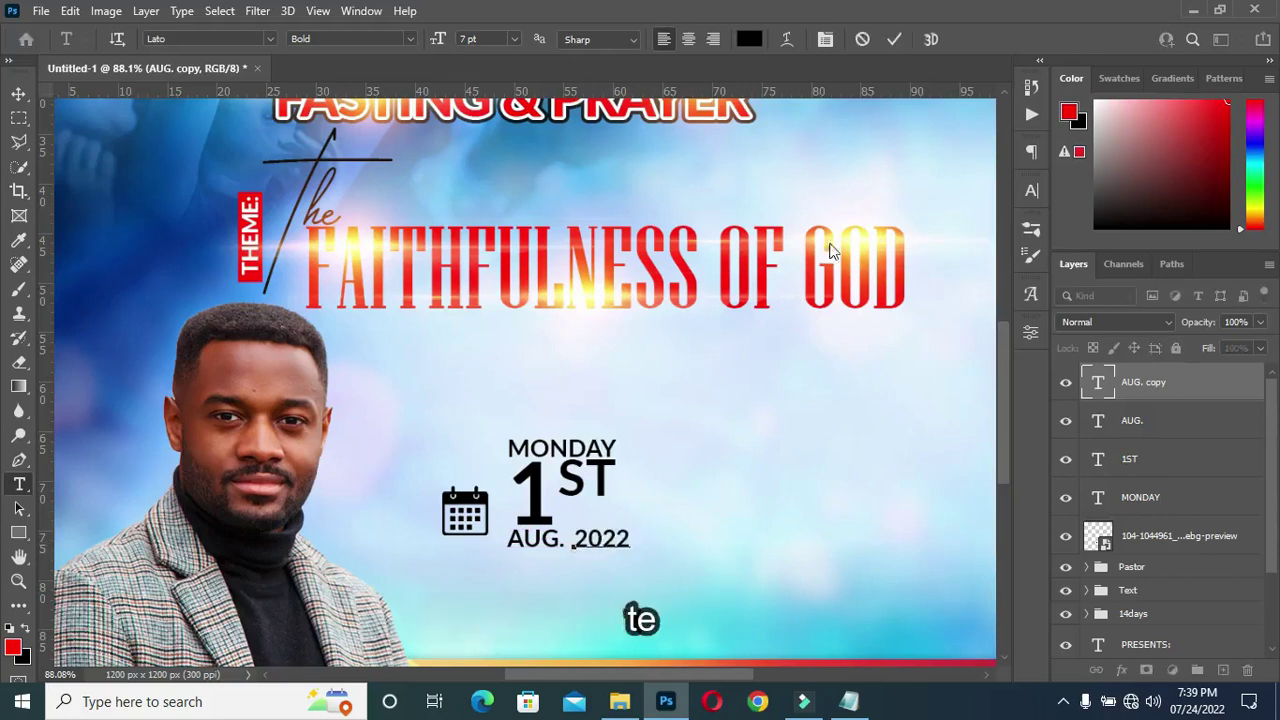
{"action": "left_click", "coordinate": [896, 38]}
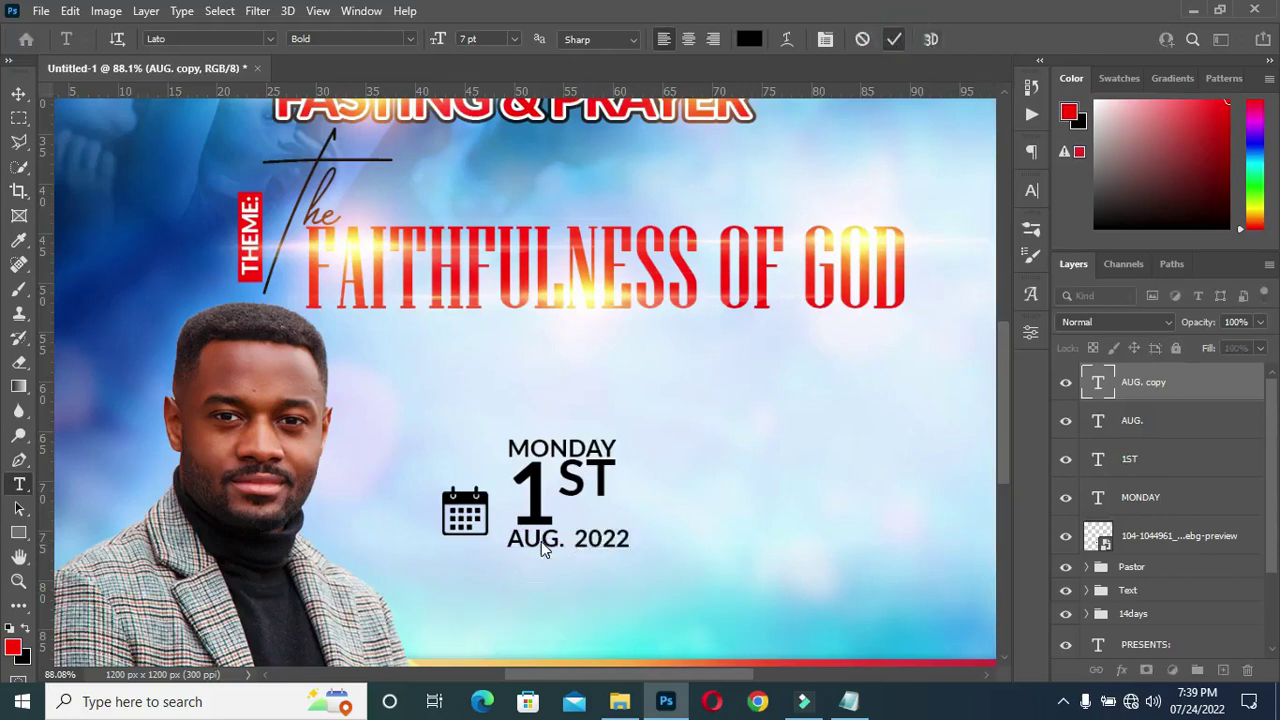
Change the 2022 text's colour to pure red (RGB 255, 0, 0)
{"action": "left_click", "coordinate": [756, 40]}
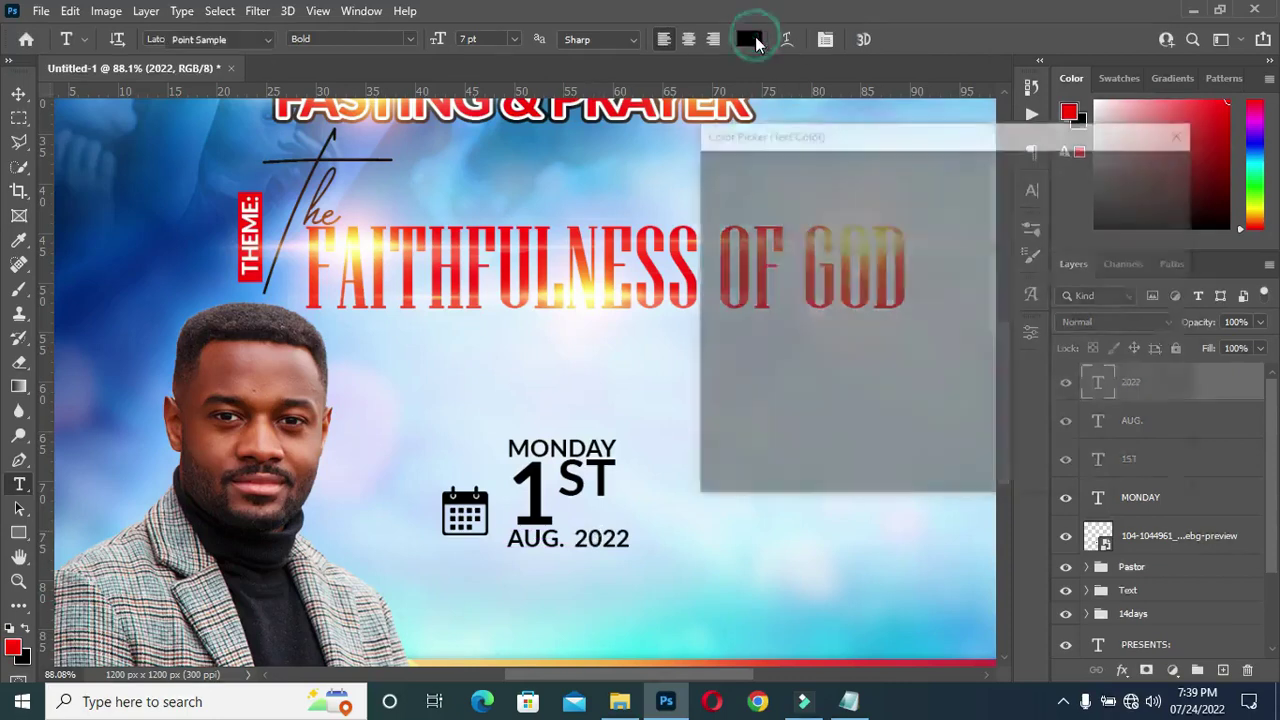
{"action": "left_click", "coordinate": [877, 239]}
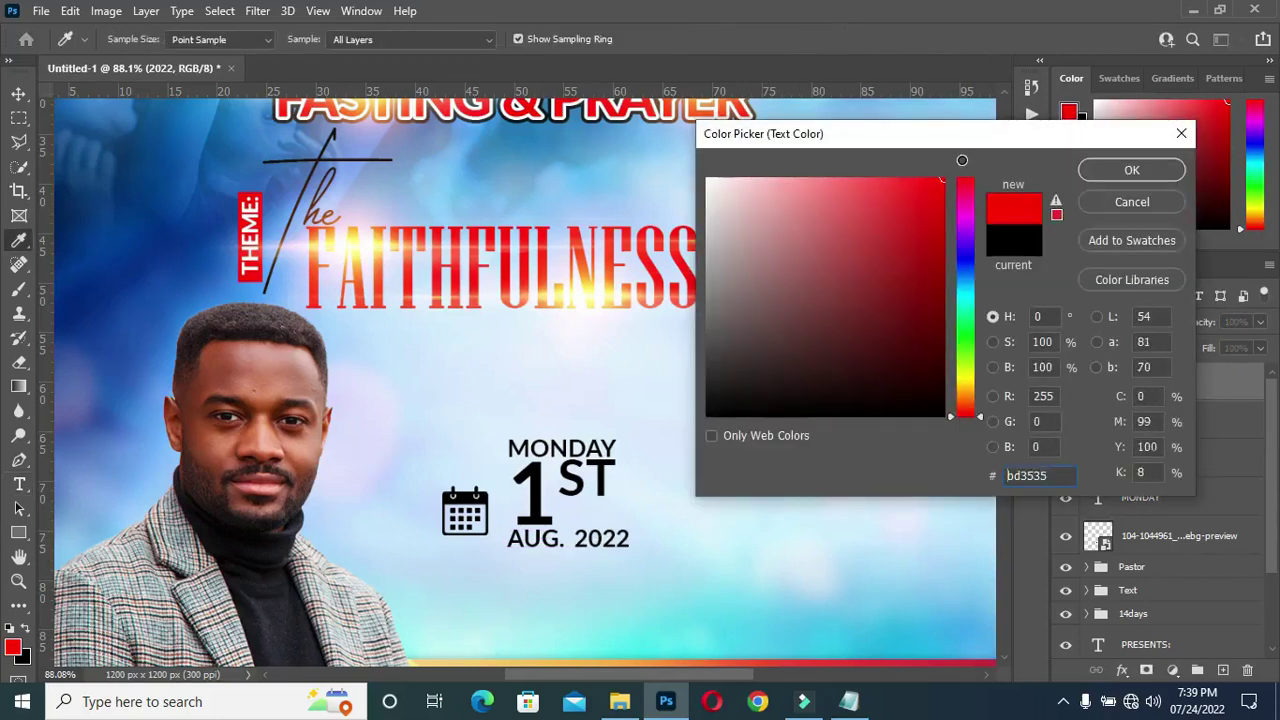
{"action": "left_click", "coordinate": [1108, 170]}
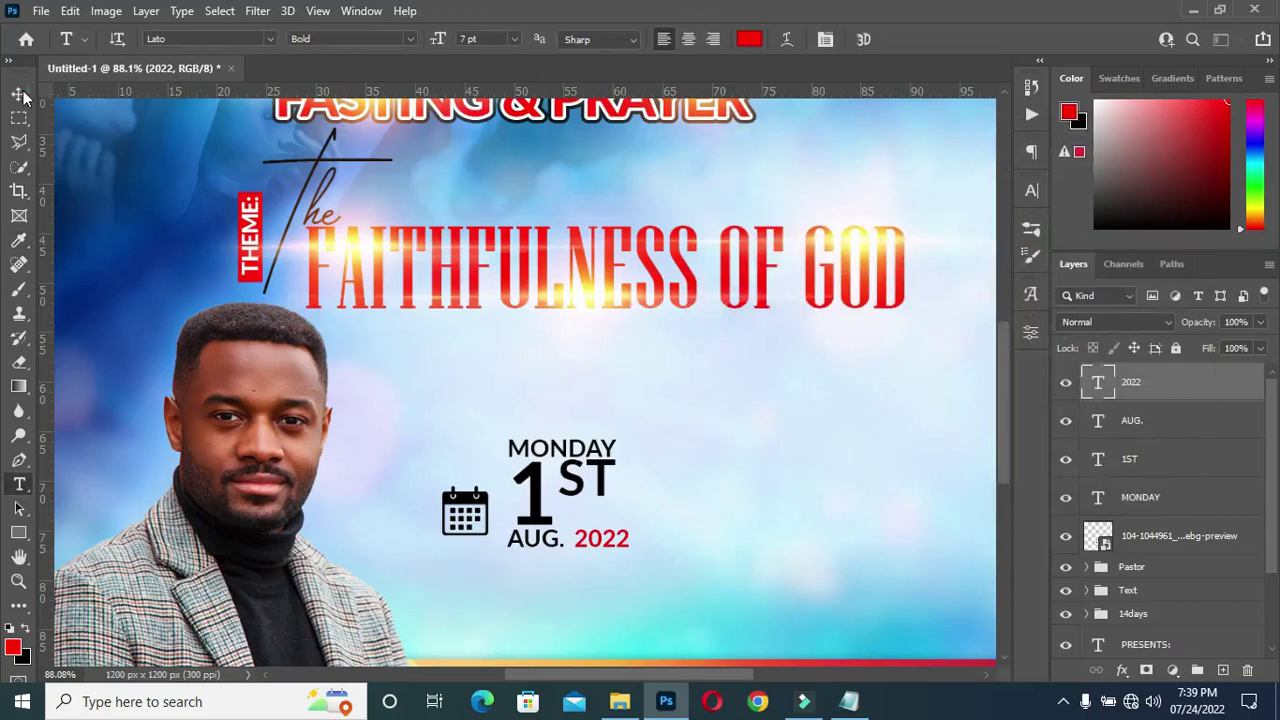
Scale the 2022 text down to about 75.64% so its right edge lines up with MONDAY
{"action": "left_click", "coordinate": [22, 95]}
{"action": "scroll", "coordinate": [643, 386], "scroll_direction": "down", "scroll_amount": 2}
{"action": "scroll", "coordinate": [625, 500], "scroll_direction": "up", "scroll_amount": 2}
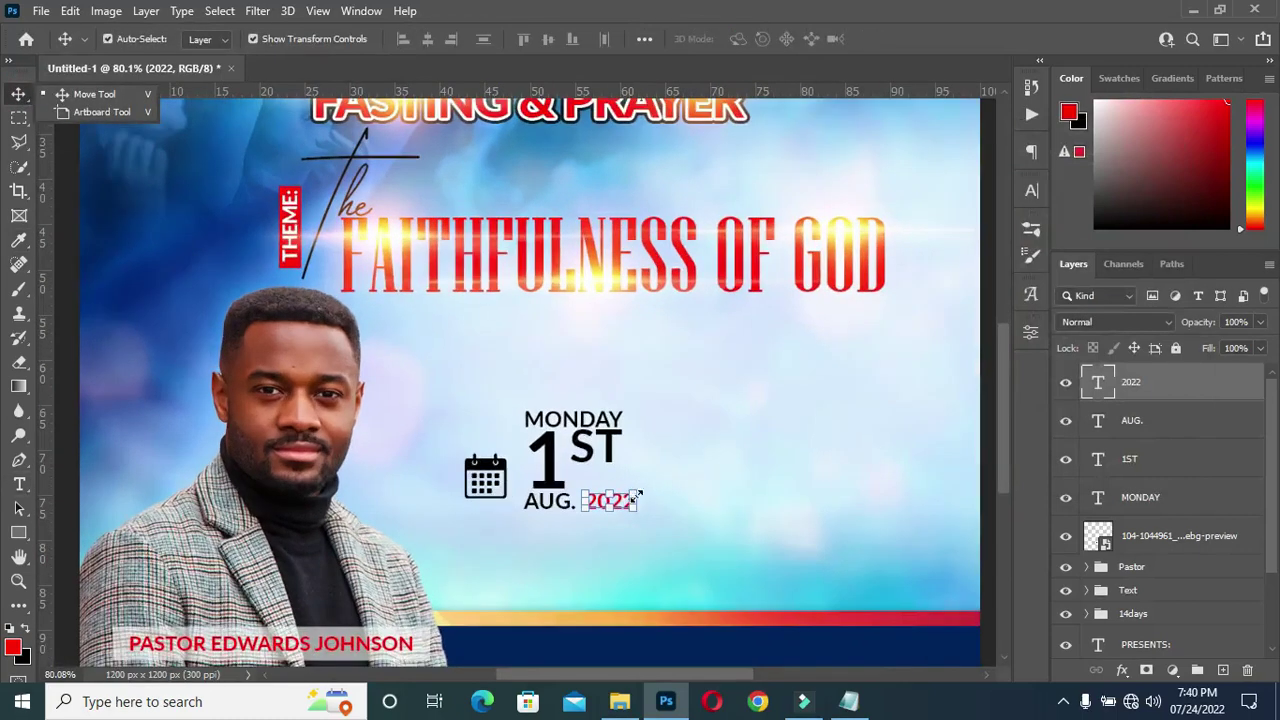
{"action": "key", "text": "ctrl+t"}
{"action": "left_click_drag", "start_coordinate": [640, 488], "coordinate": [626, 491]}
{"action": "left_click", "coordinate": [926, 38]}
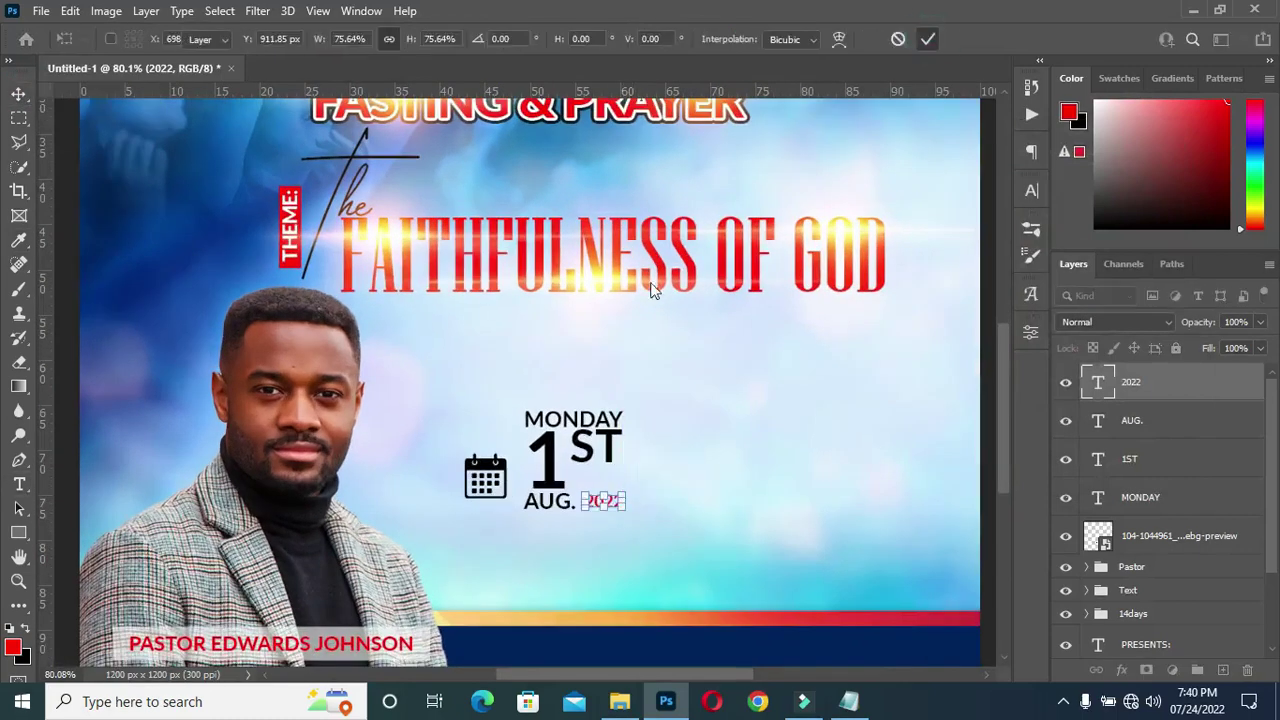
{"action": "scroll", "coordinate": [640, 280], "scroll_direction": "down", "scroll_amount": 2}
{"action": "left_click", "coordinate": [895, 393]}
Move the calendar icon slightly up so it sits vertically centred beside the stacked date
{"action": "scroll", "coordinate": [895, 393], "scroll_direction": "down", "scroll_amount": 1}
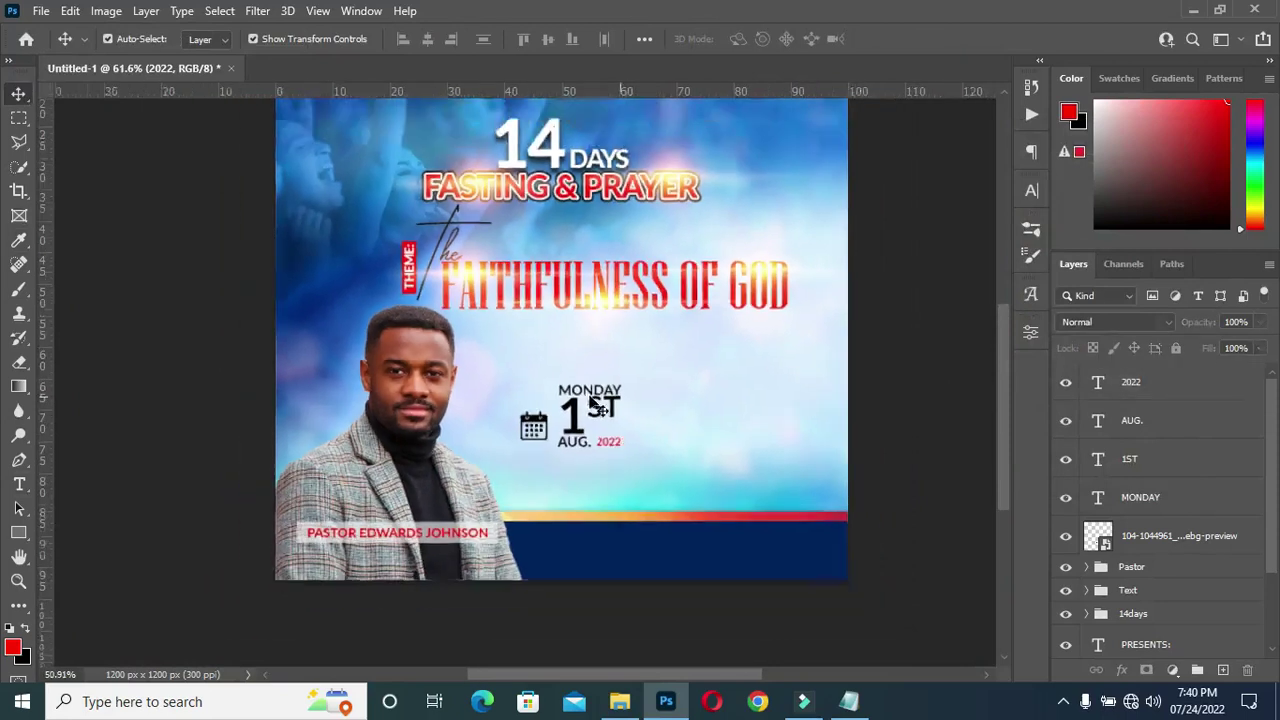
{"action": "scroll", "coordinate": [960, 420], "scroll_direction": "up", "scroll_amount": 2}
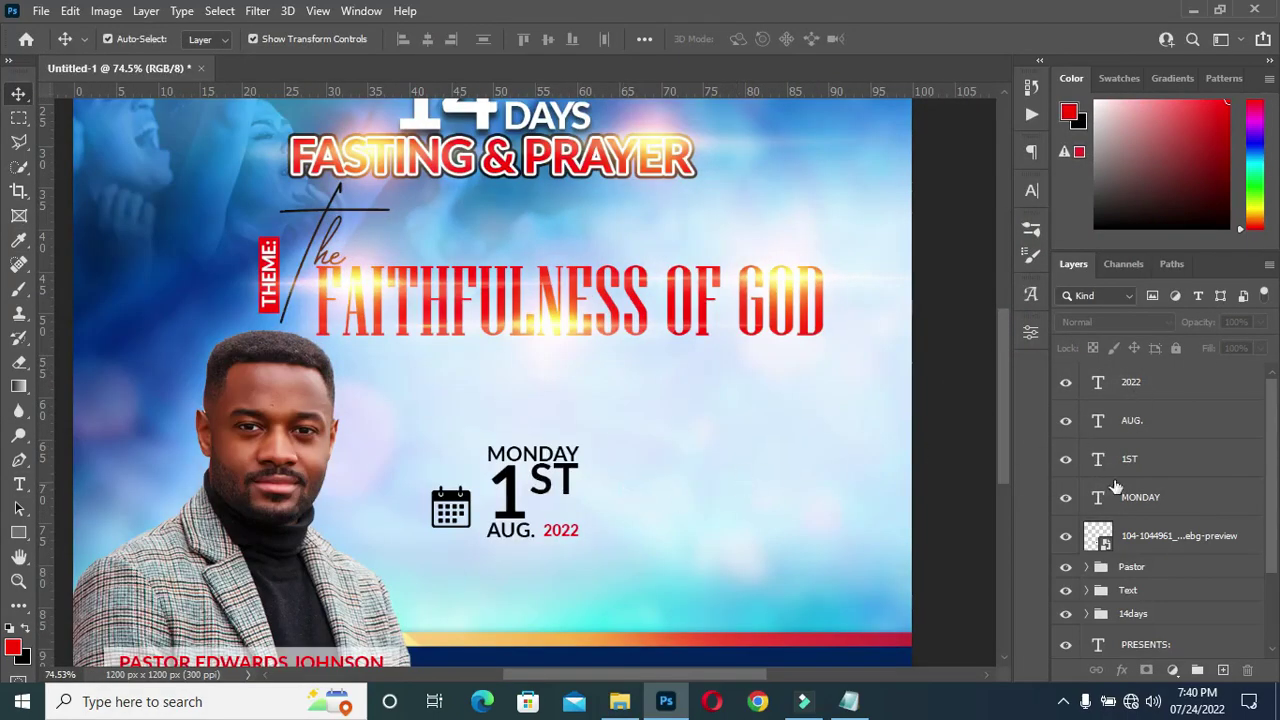
{"action": "scroll", "coordinate": [455, 500], "scroll_direction": "down", "scroll_amount": 2}
{"action": "left_click_drag", "start_coordinate": [470, 490], "coordinate": [464, 478]}
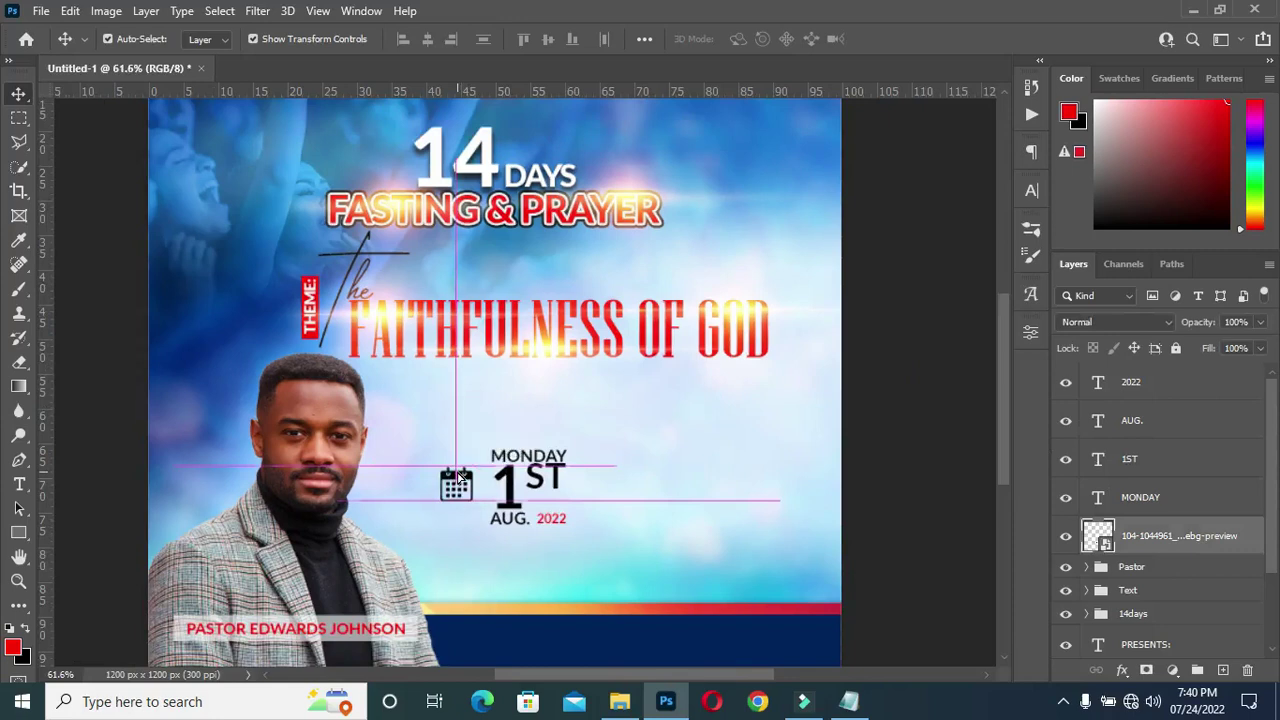
{"action": "left_click", "coordinate": [612, 490]}
Select the four date text layers MONDAY, 1ST, AUG. and 2022 together
{"action": "left_click", "coordinate": [1150, 536]}
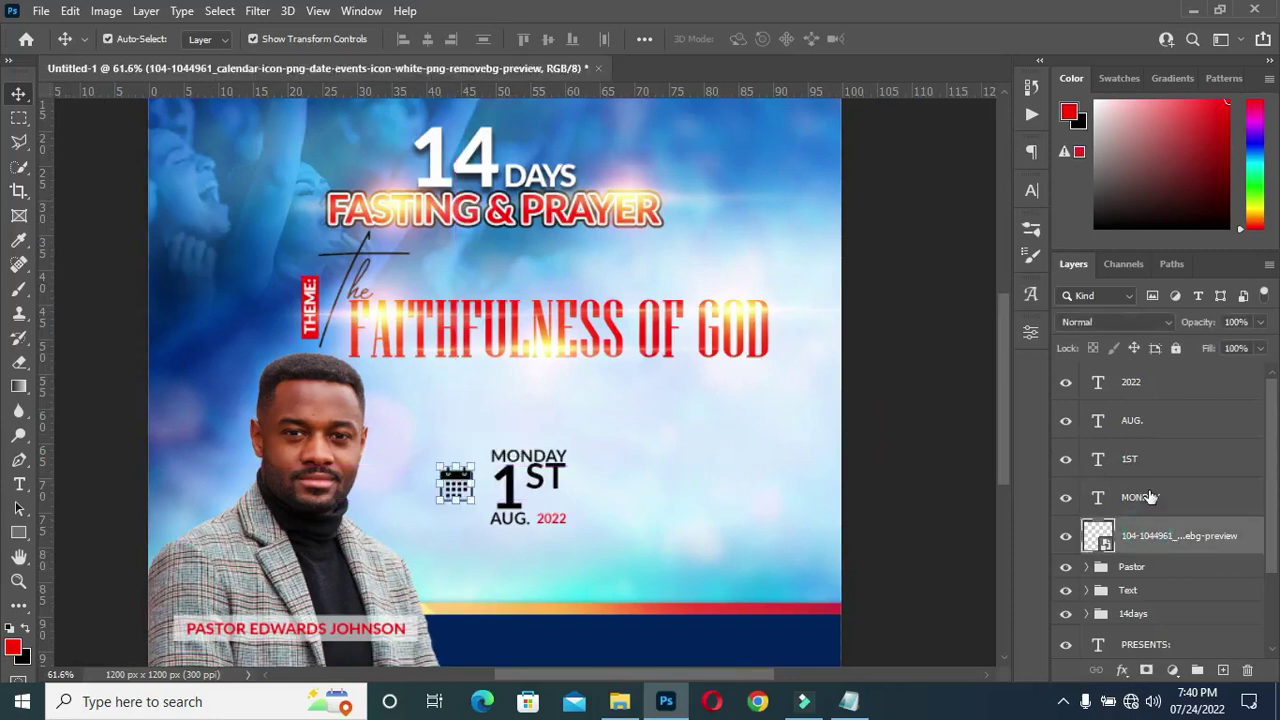
{"action": "left_click", "coordinate": [1150, 497]}
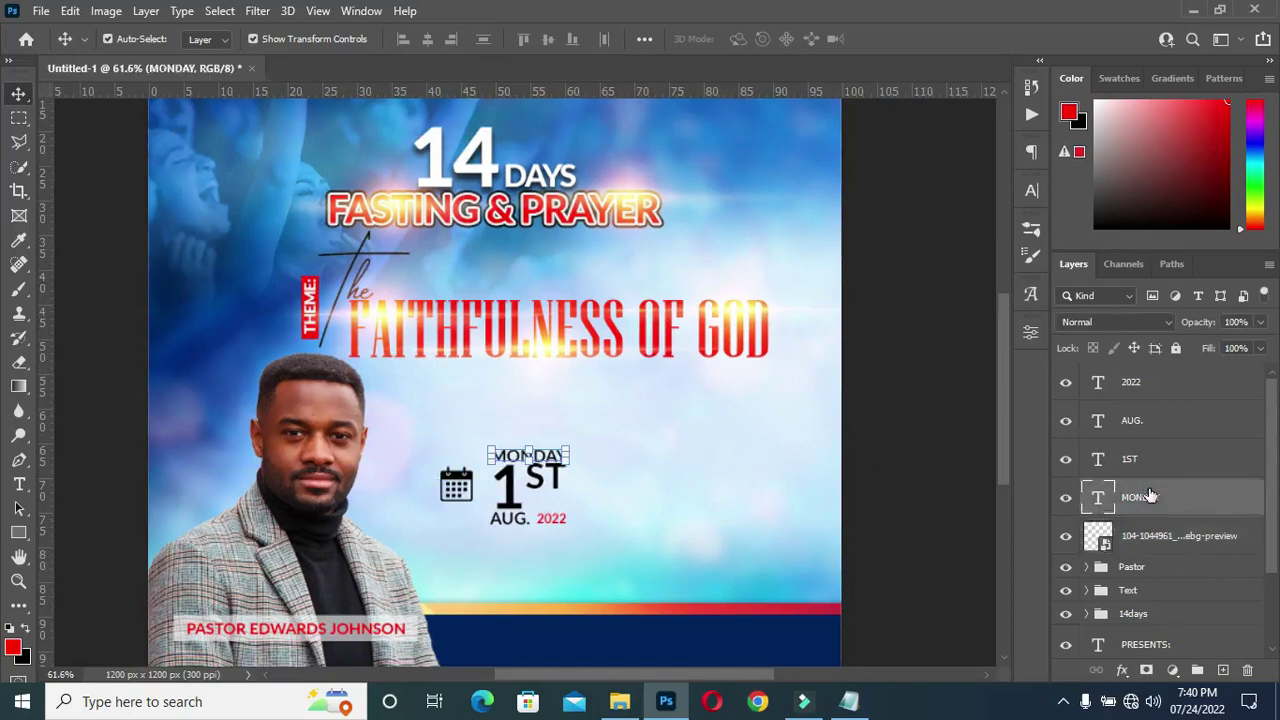
{"action": "left_click", "coordinate": [1155, 384], "text": "shift"}
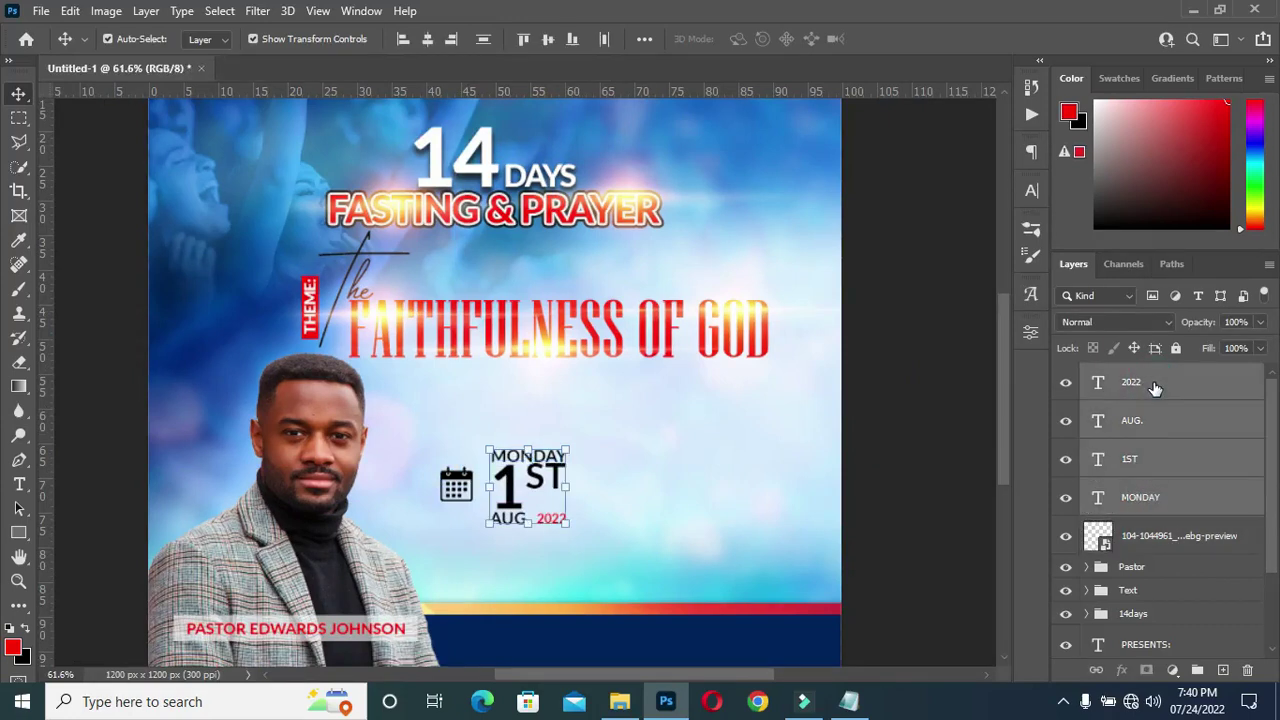
{"action": "left_click", "coordinate": [619, 701]}
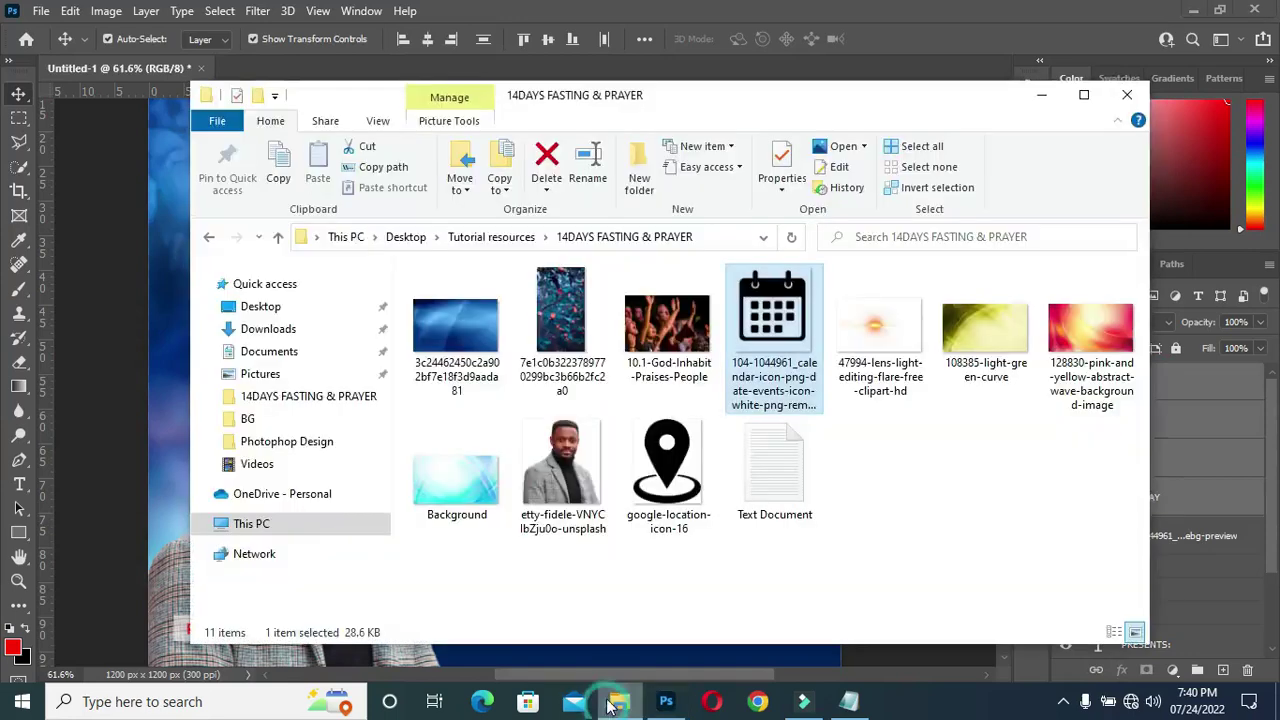
{"action": "left_click", "coordinate": [619, 701]}
Draw a small circle with the Ellipse tool just to the right of the 1ST text
{"action": "scroll", "coordinate": [553, 567], "scroll_direction": "up", "scroll_amount": 3}
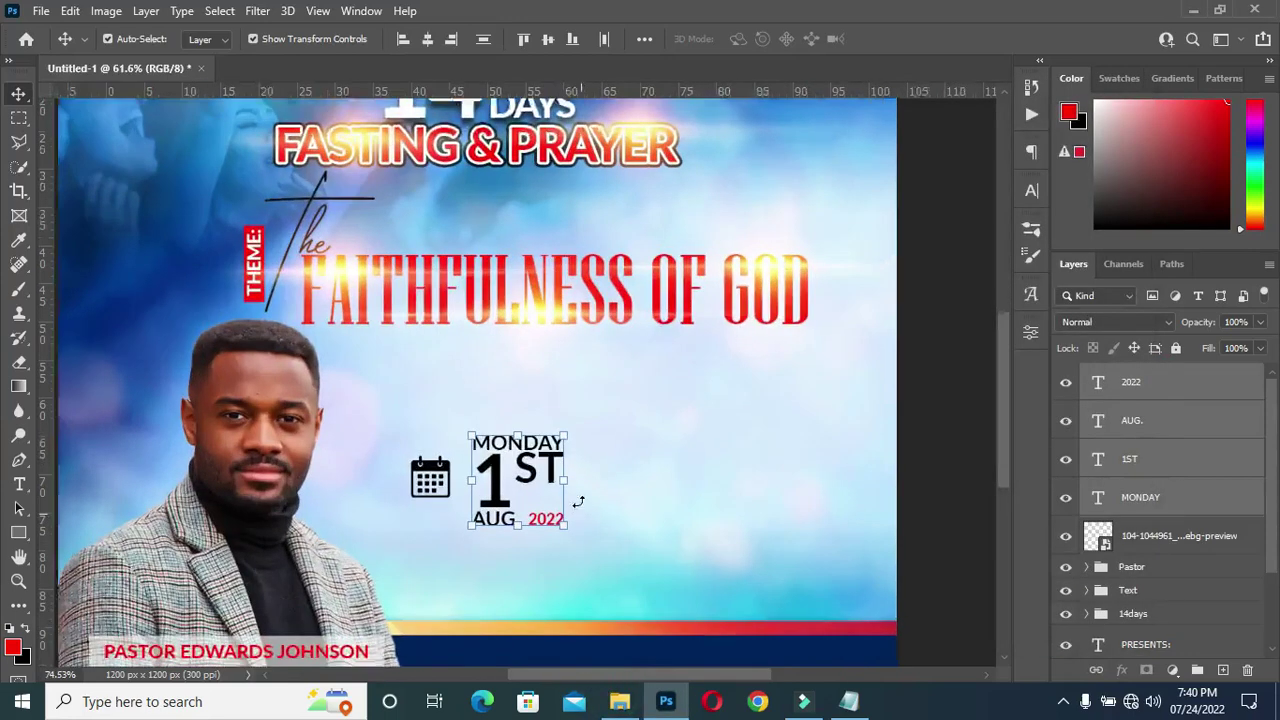
{"action": "left_click", "coordinate": [19, 533]}
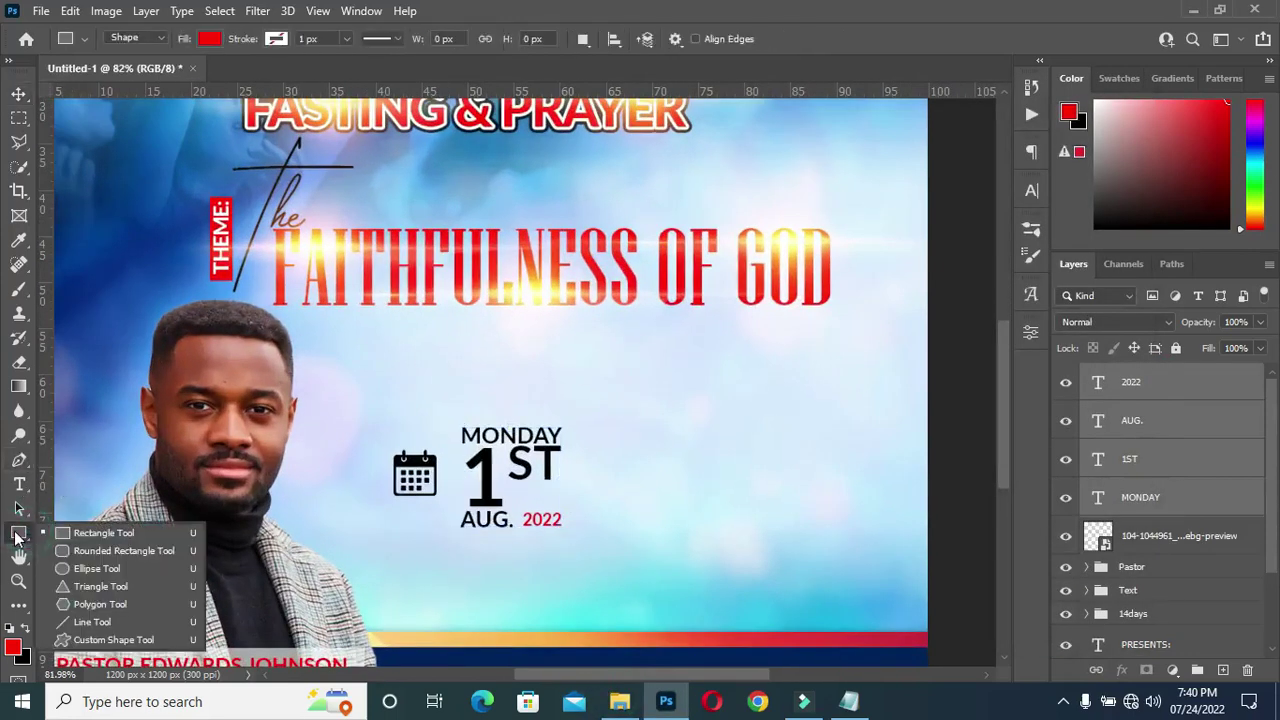
{"action": "left_click", "coordinate": [104, 567]}
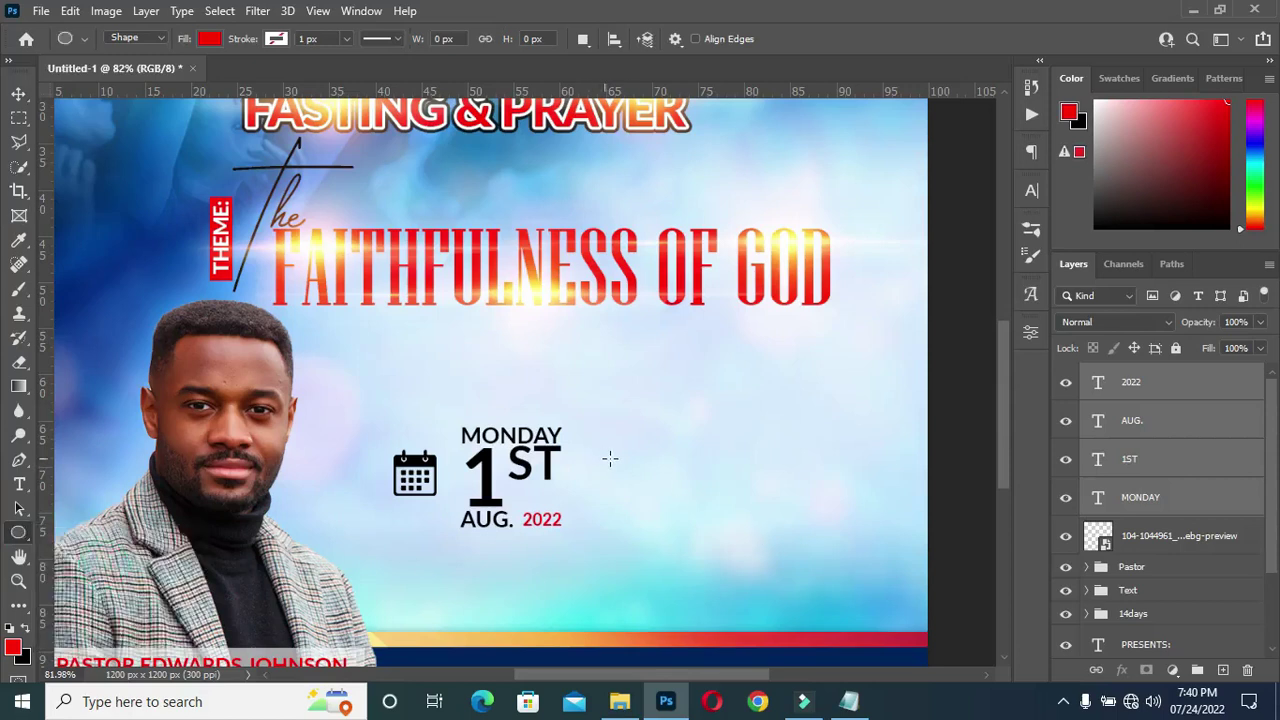
{"action": "left_click_drag", "start_coordinate": [605, 457], "coordinate": [646, 491]}
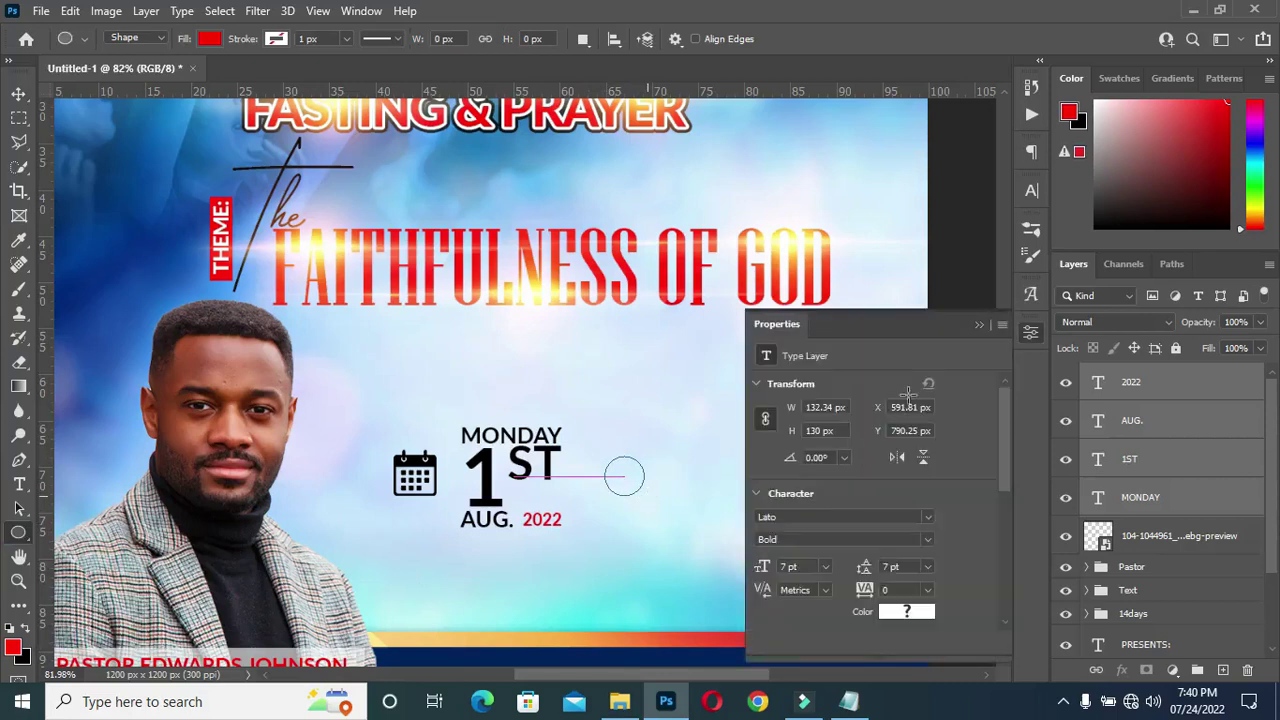
Fill the new circle with the recently used dark blue and close its shape properties
{"action": "left_click", "coordinate": [18, 93]}
{"action": "left_click", "coordinate": [815, 521]}
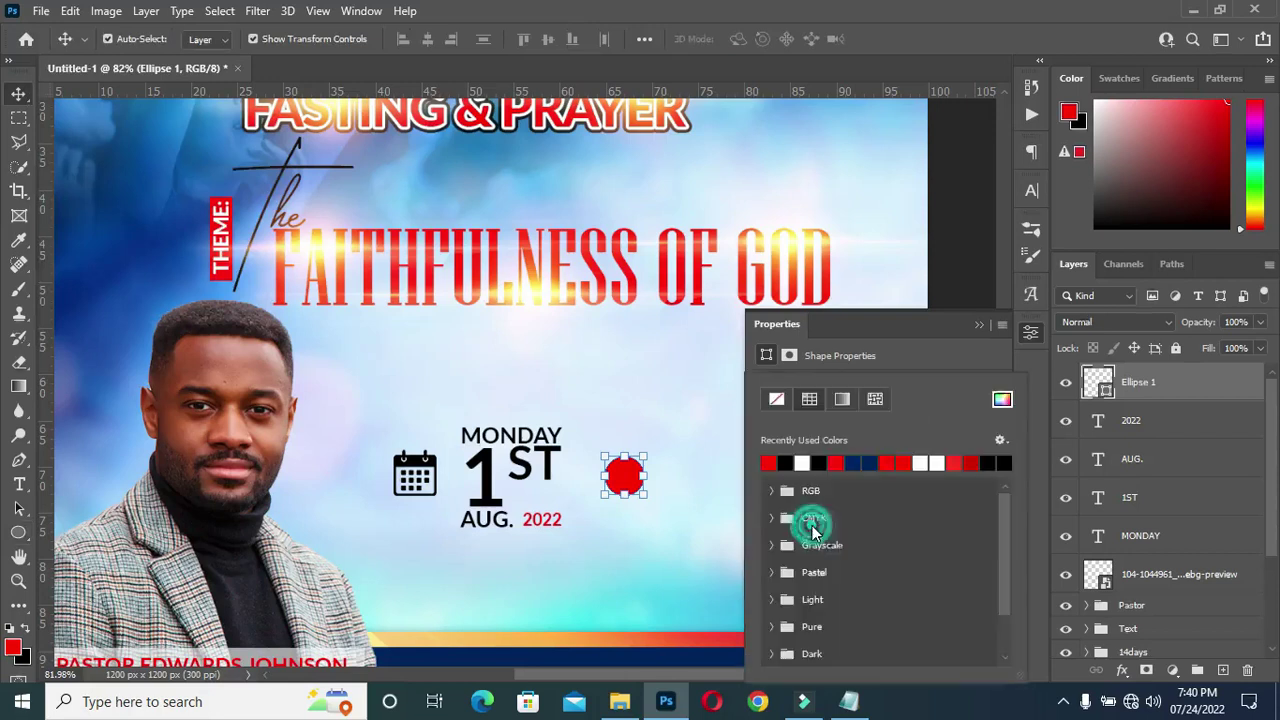
{"action": "left_click", "coordinate": [859, 462]}
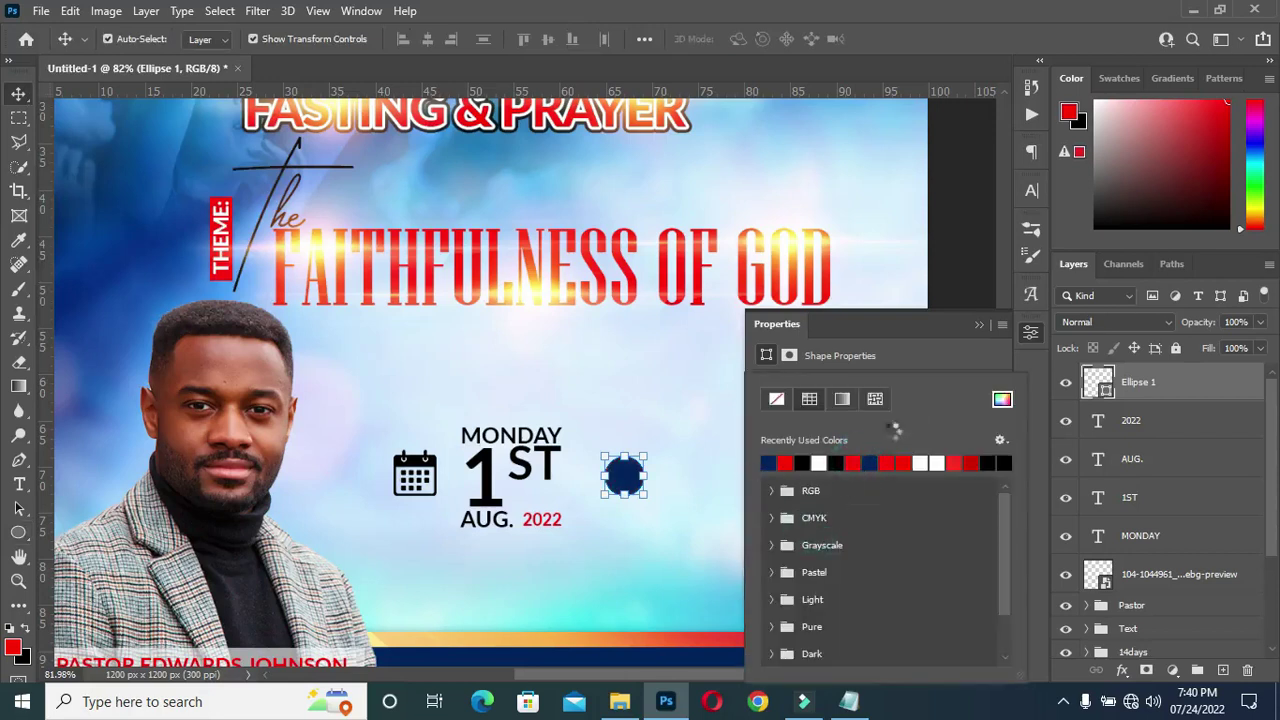
{"action": "left_click", "coordinate": [979, 325]}
{"action": "left_click", "coordinate": [980, 327]}
Add a drop shadow to the blue circle with a distance of 4 px and a spread of 5%
{"action": "left_click", "coordinate": [1123, 673]}
{"action": "left_click", "coordinate": [1130, 652]}
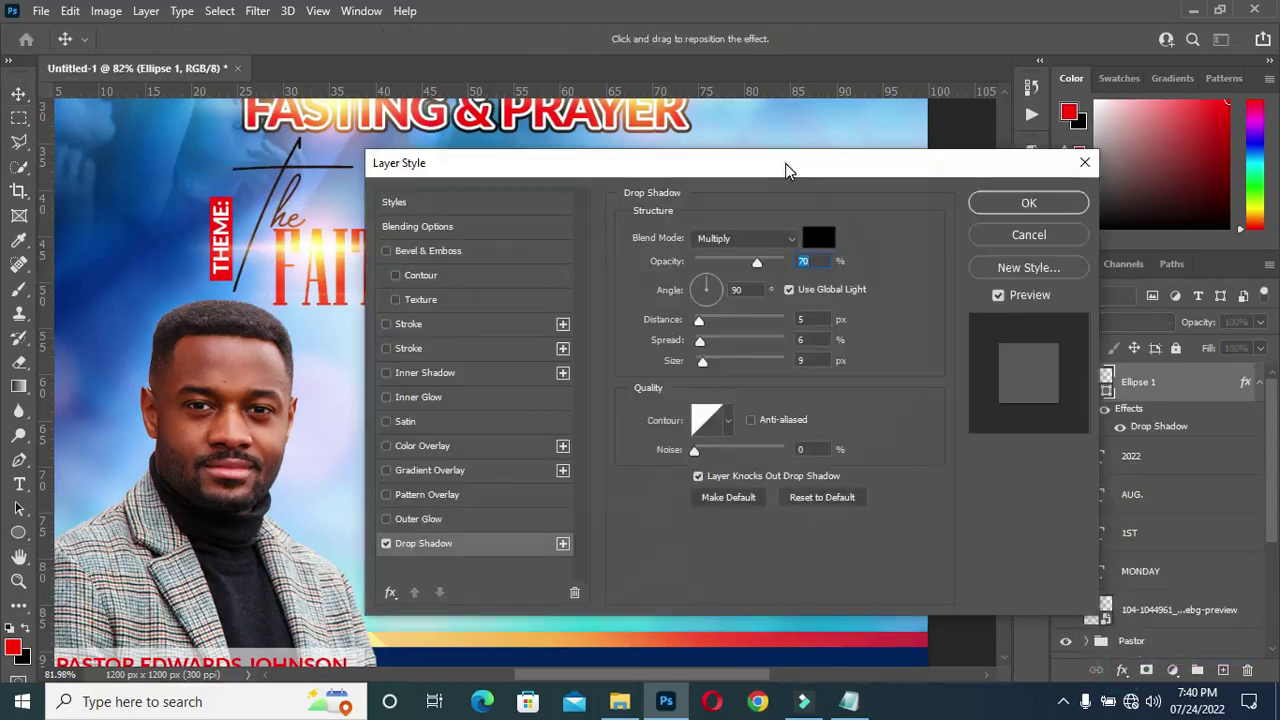
{"action": "left_click_drag", "start_coordinate": [820, 163], "coordinate": [1117, 167]}
{"action": "left_click_drag", "start_coordinate": [1012, 186], "coordinate": [1060, 175]}
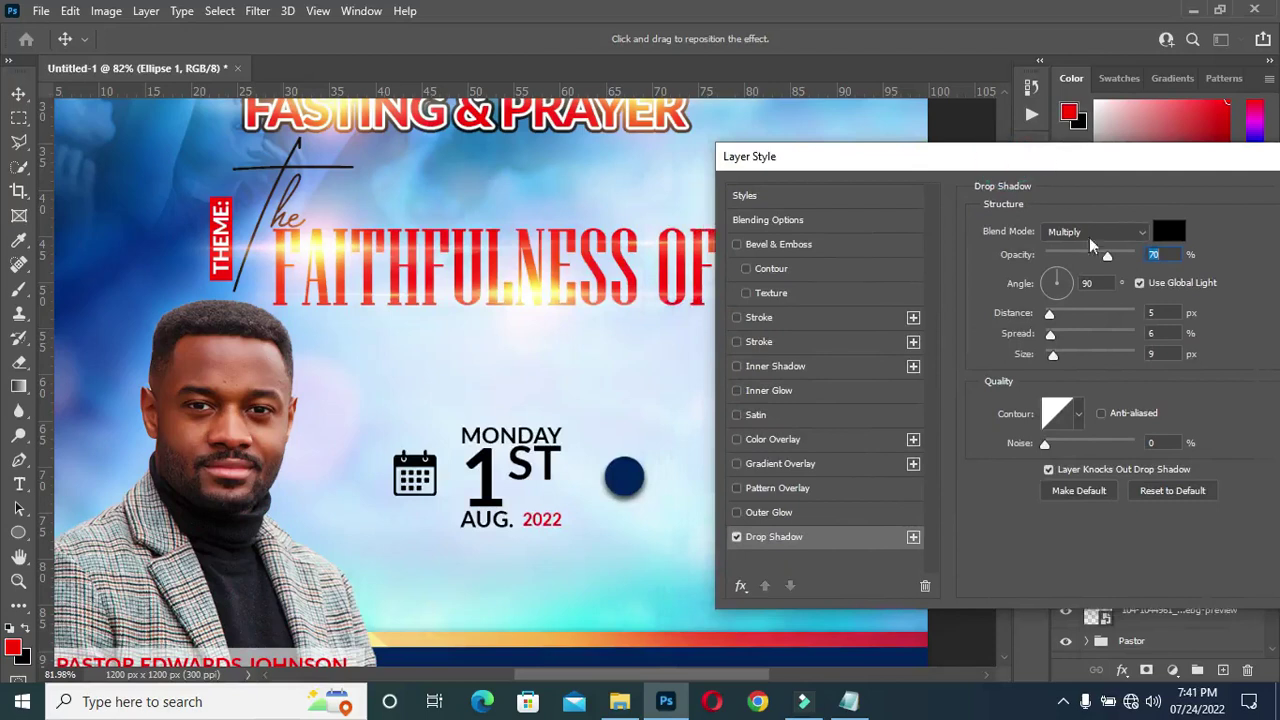
{"action": "left_click_drag", "start_coordinate": [1050, 336], "coordinate": [1048, 334]}
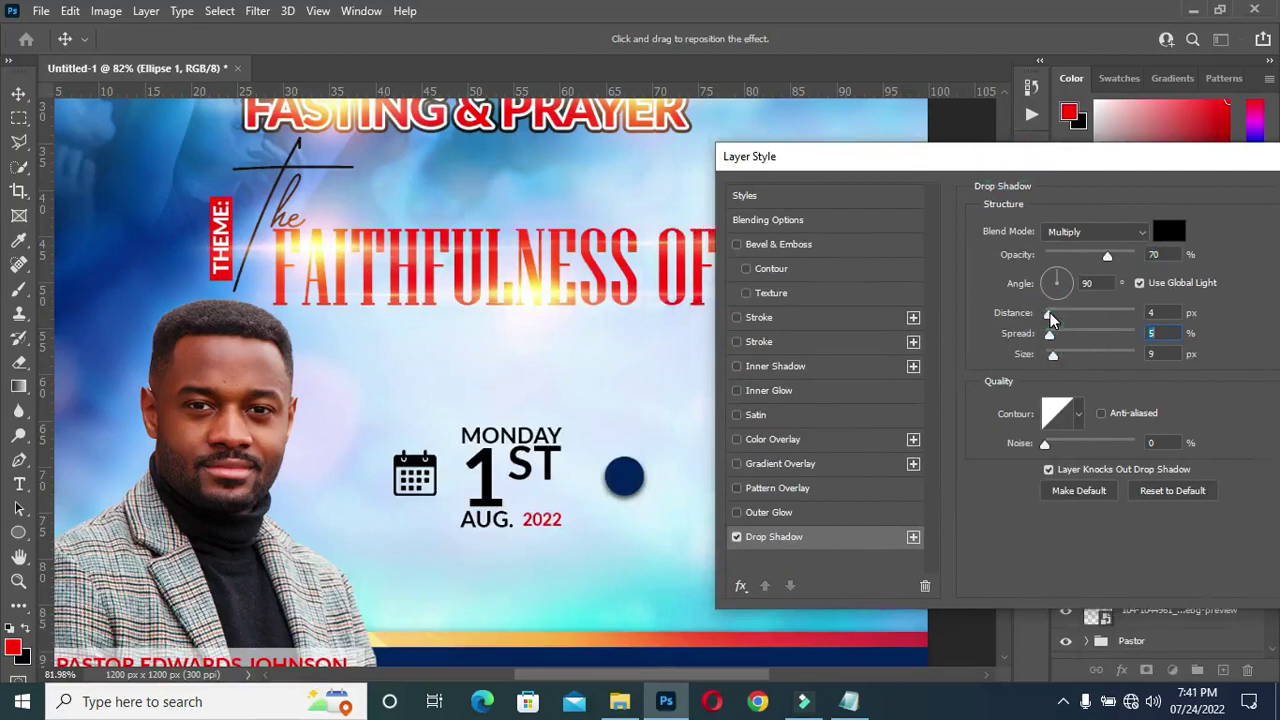
{"action": "left_click_drag", "start_coordinate": [1050, 318], "coordinate": [1048, 316]}
{"action": "left_click_drag", "start_coordinate": [1143, 160], "coordinate": [787, 141]}
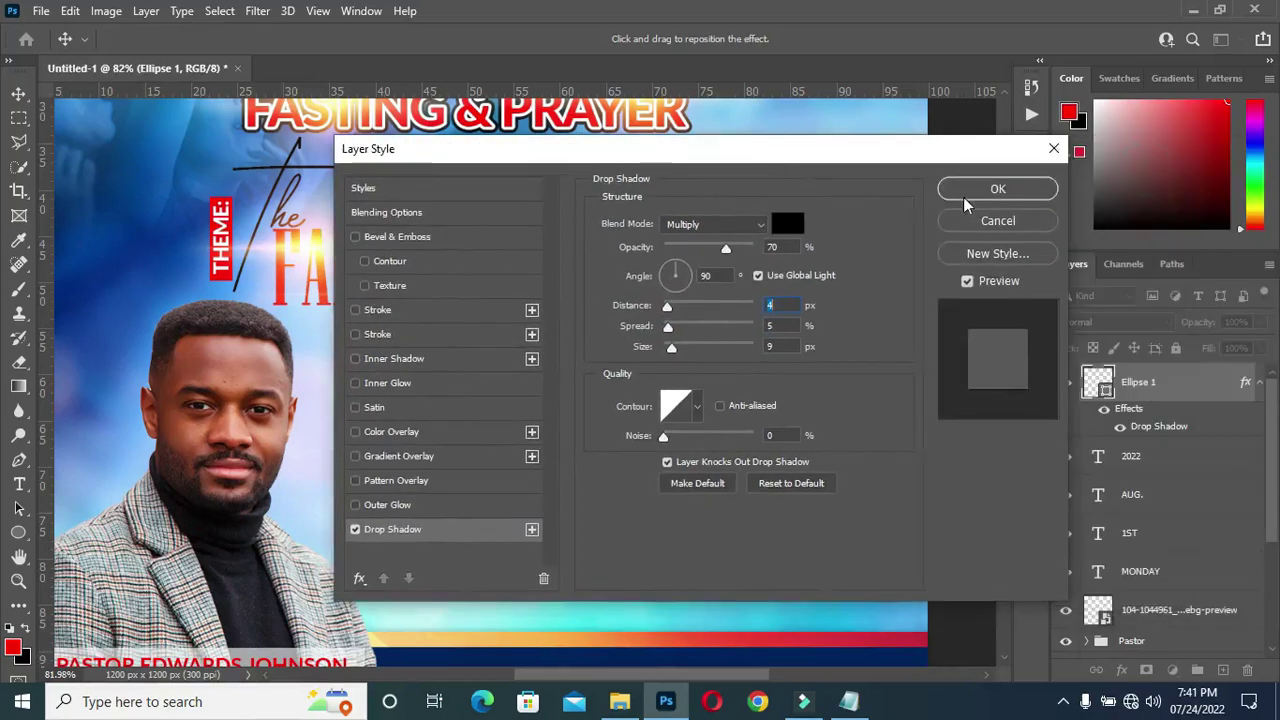
{"action": "left_click", "coordinate": [1003, 189]}
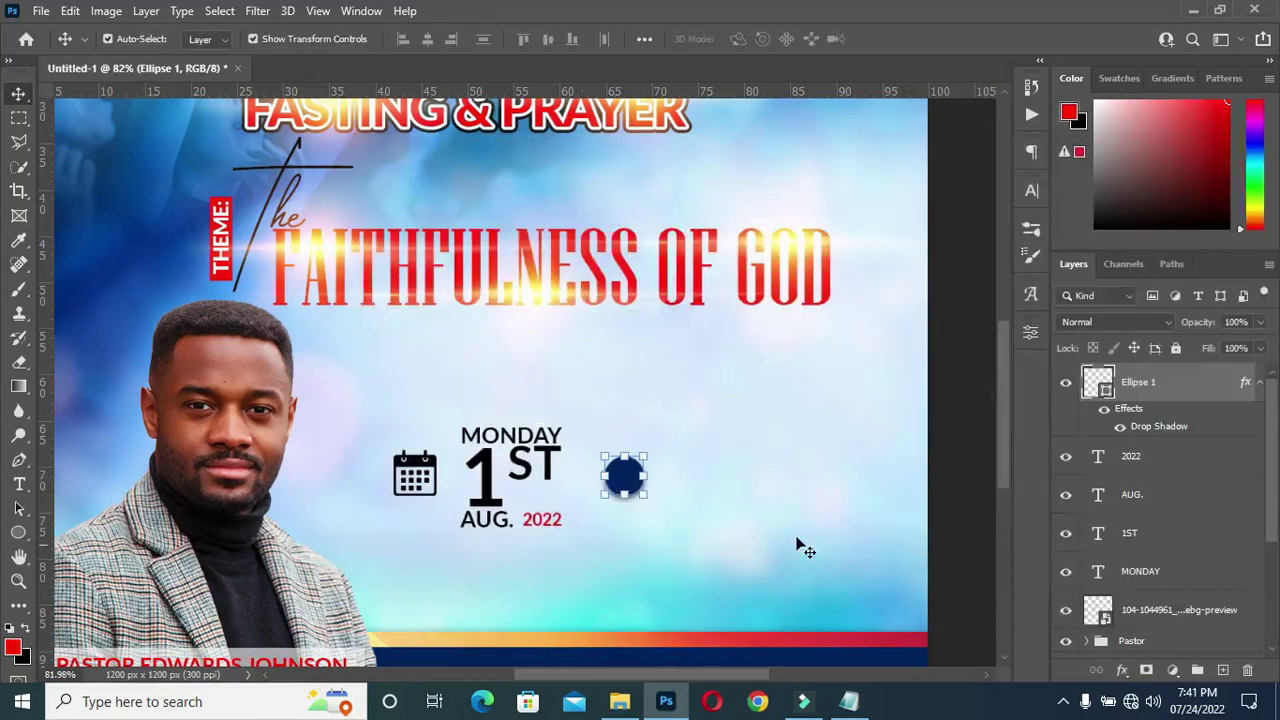
Add the text To in the empty area below and to the right of the blue circle
{"action": "key", "text": "t"}
{"action": "left_click", "coordinate": [745, 531]}
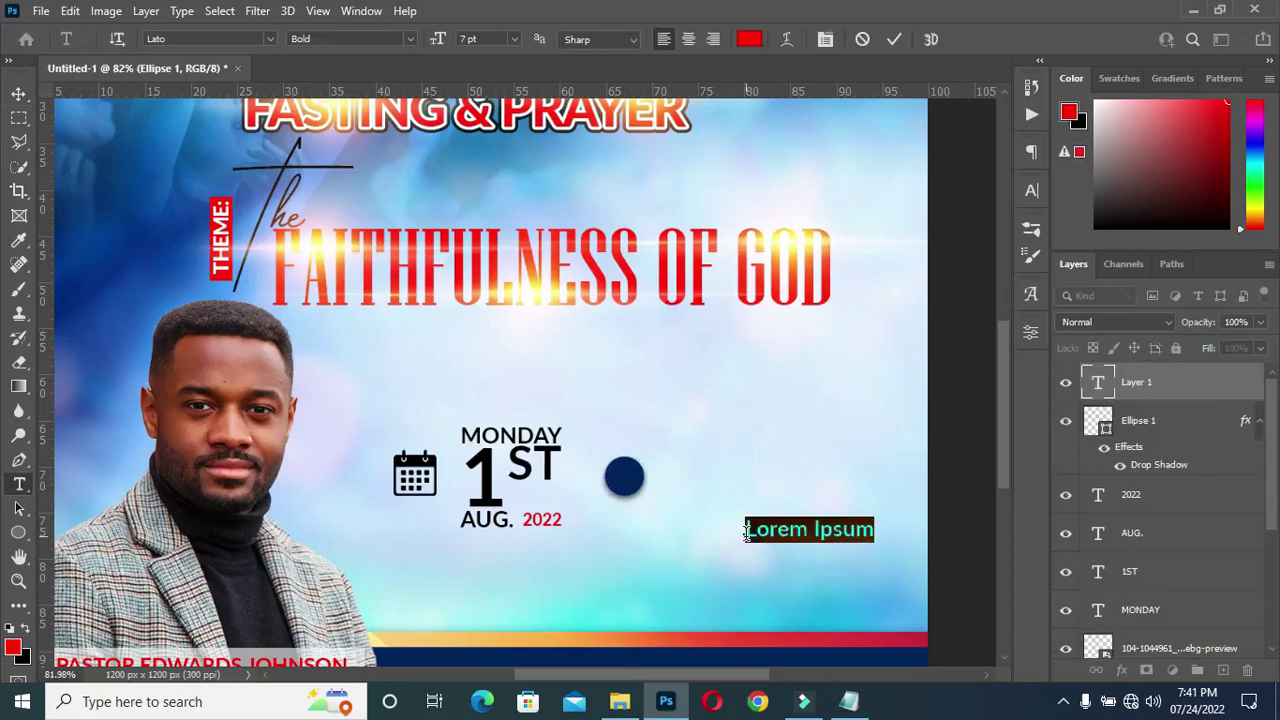
{"action": "left_click", "coordinate": [745, 531]}
{"action": "key", "text": "ctrl+a"}
{"action": "type", "text": "To"}
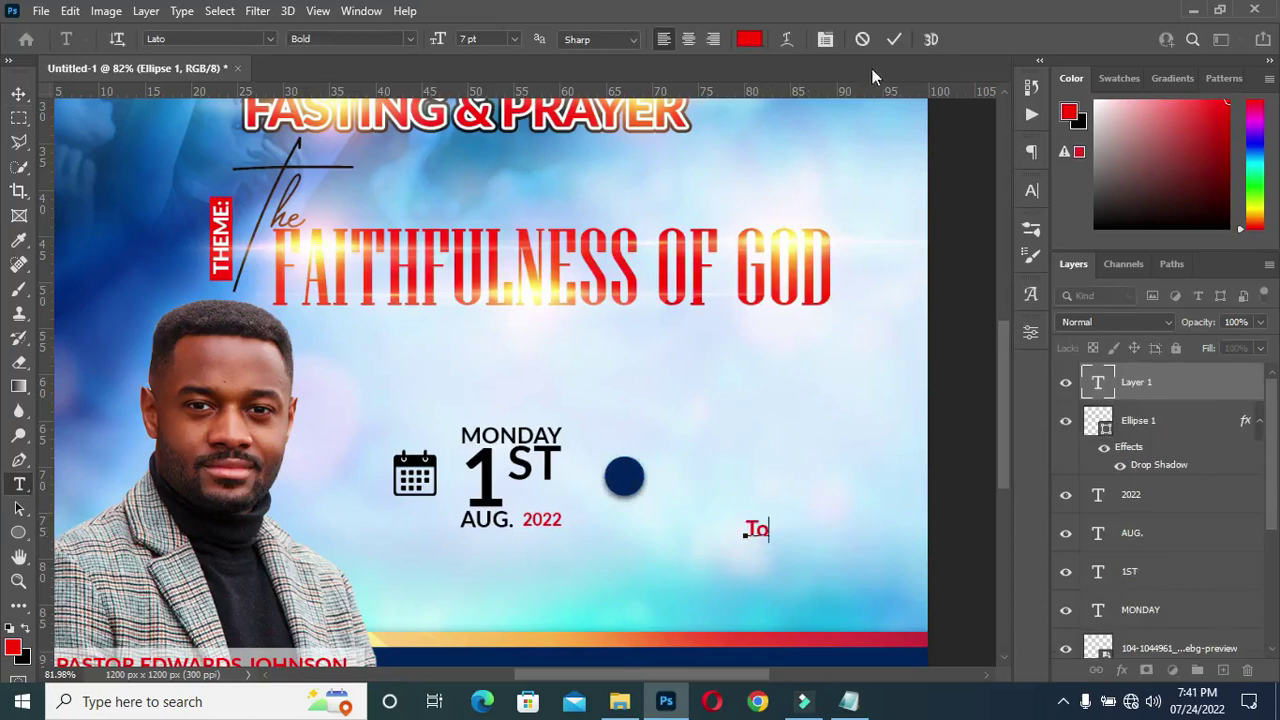
{"action": "left_click", "coordinate": [897, 39]}
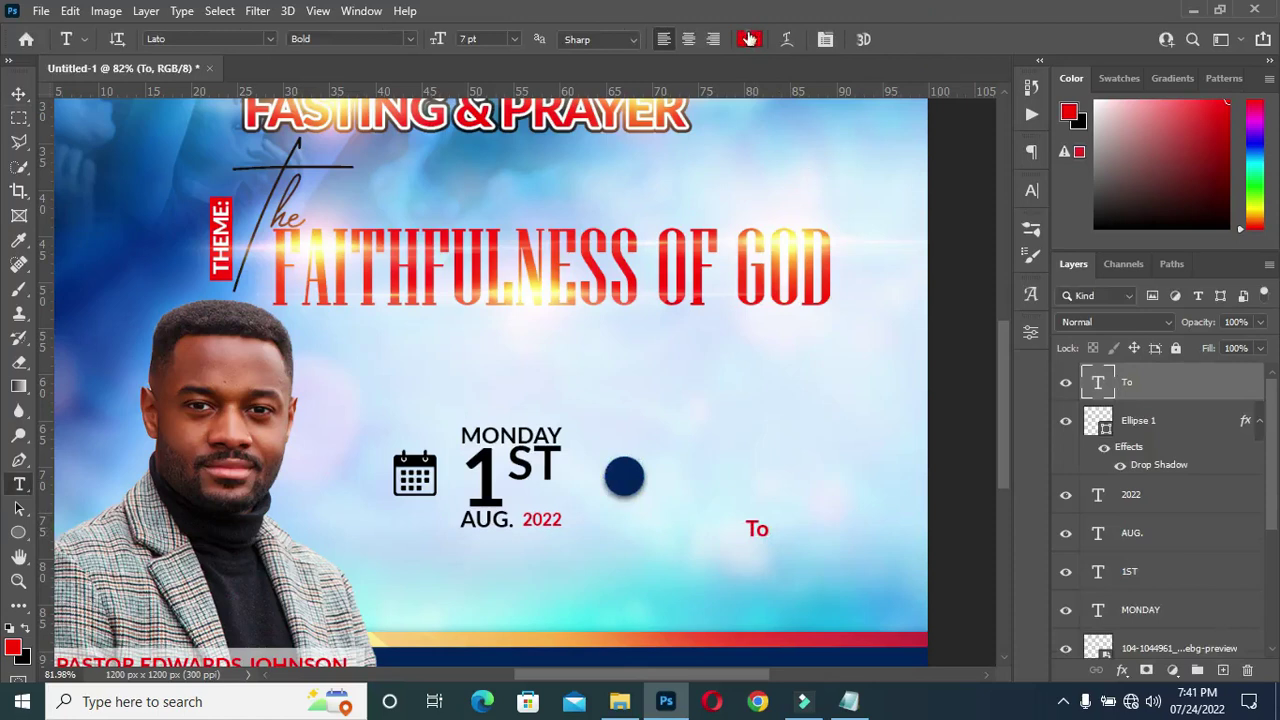
Recolor the To text to white (ffffff) and place it centered on the dark blue circle
{"action": "left_click", "coordinate": [749, 39]}
{"action": "type", "text": "ffffff"}
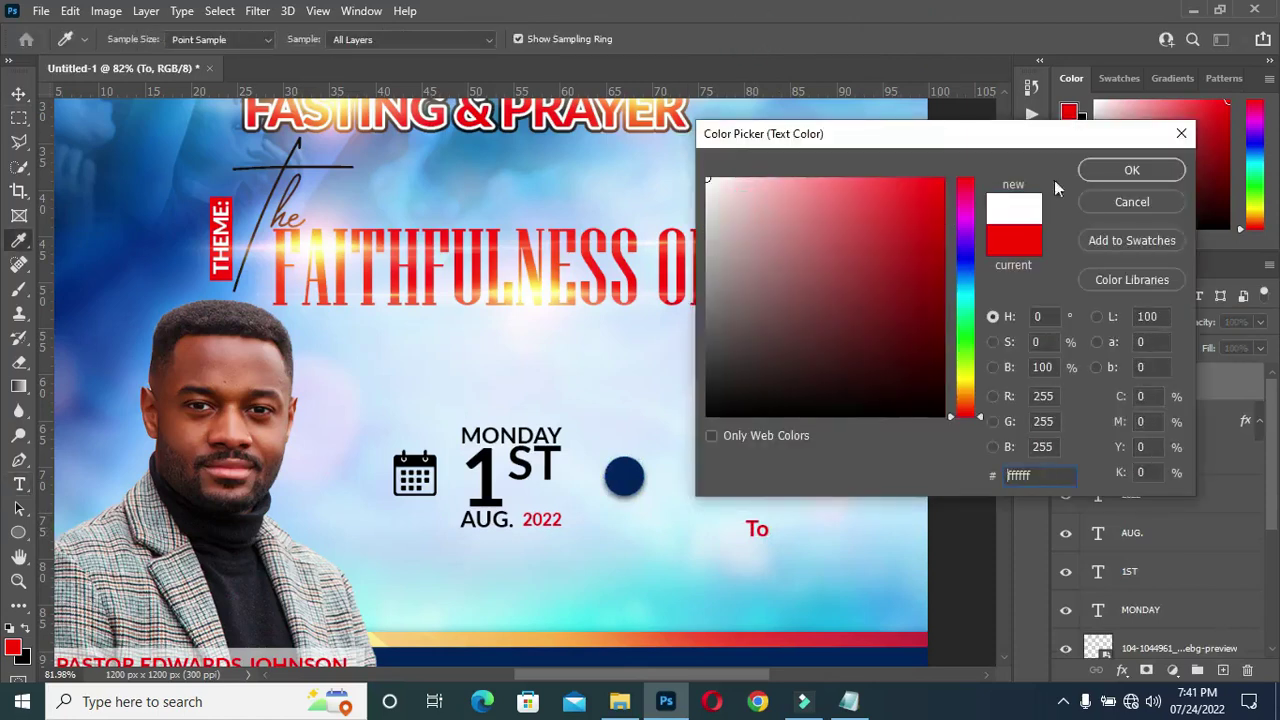
{"action": "left_click", "coordinate": [1127, 172]}
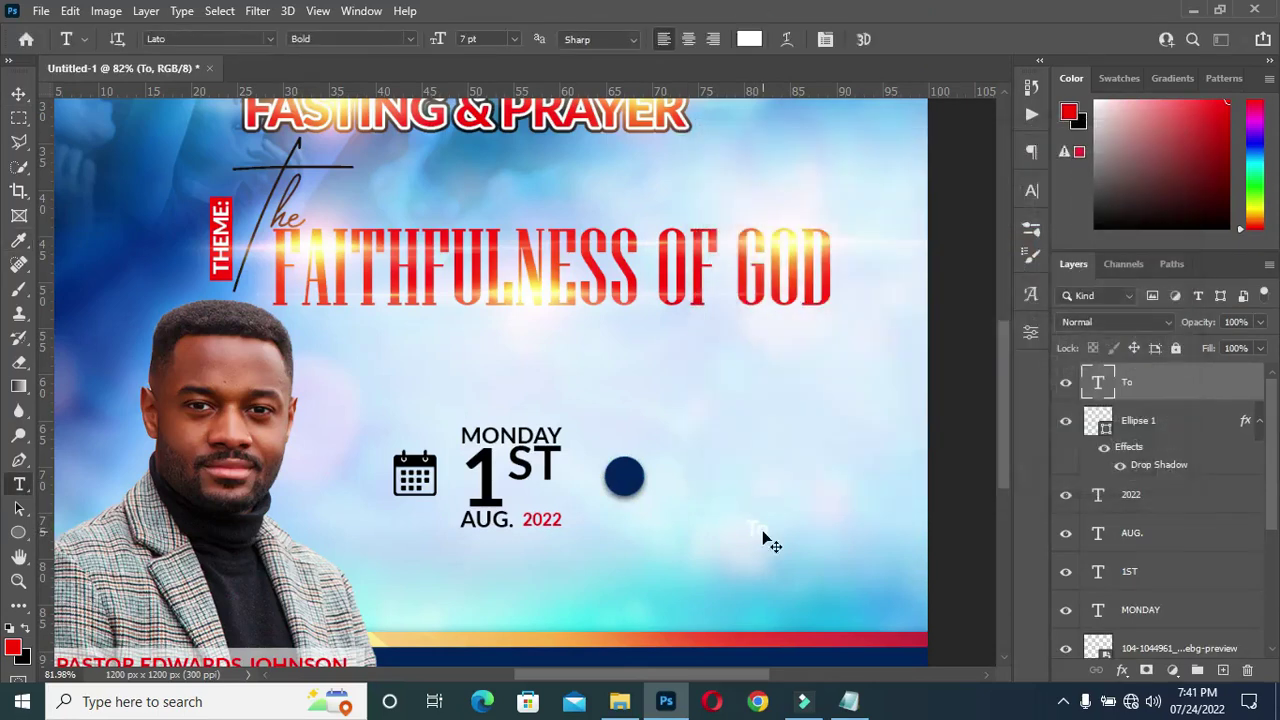
{"action": "left_click_drag", "start_coordinate": [762, 531], "coordinate": [627, 484]}
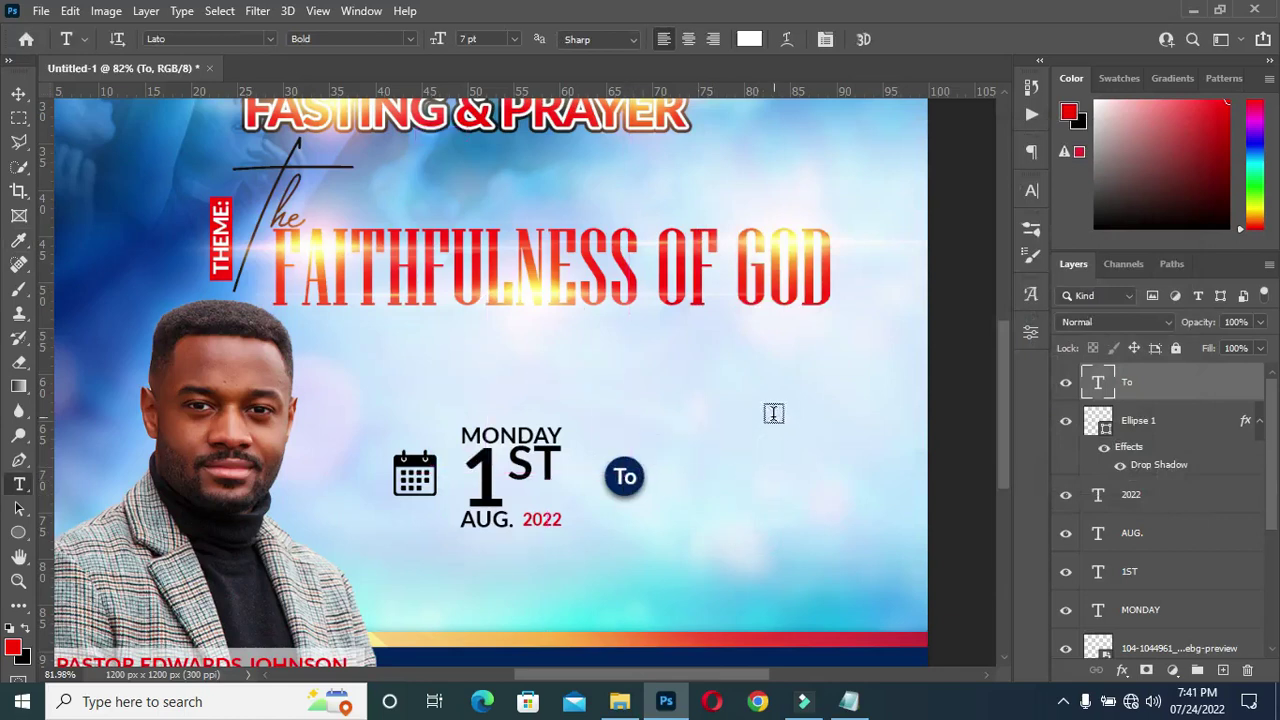
Collapse the circle's layer effects and group the To text with the blue circle
{"action": "left_click", "coordinate": [22, 88]}
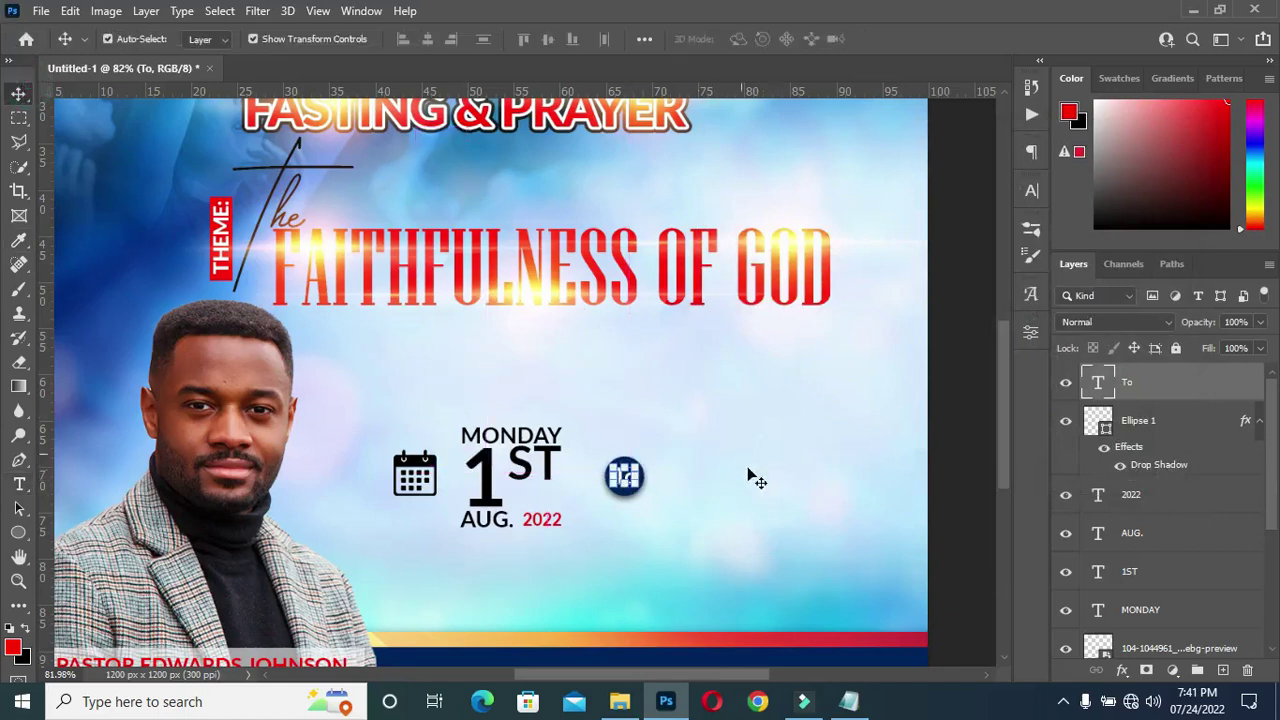
{"action": "left_click", "coordinate": [1257, 422]}
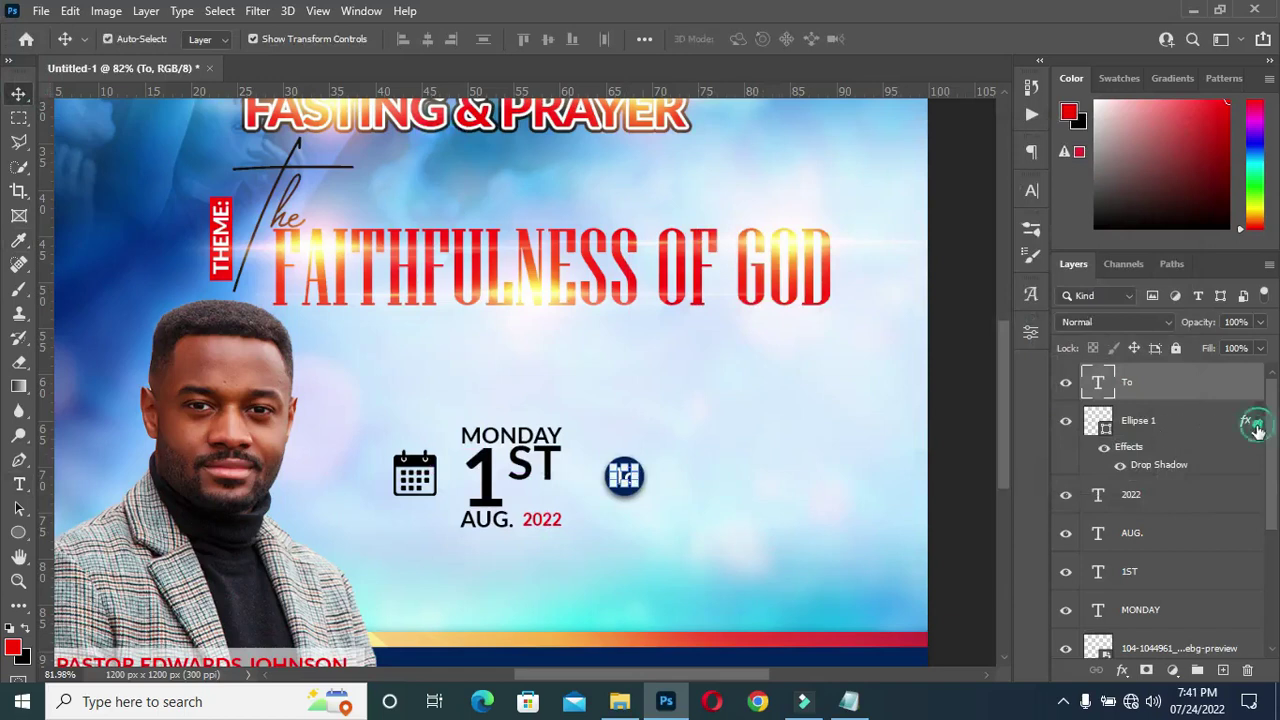
{"action": "left_click", "coordinate": [1150, 424]}
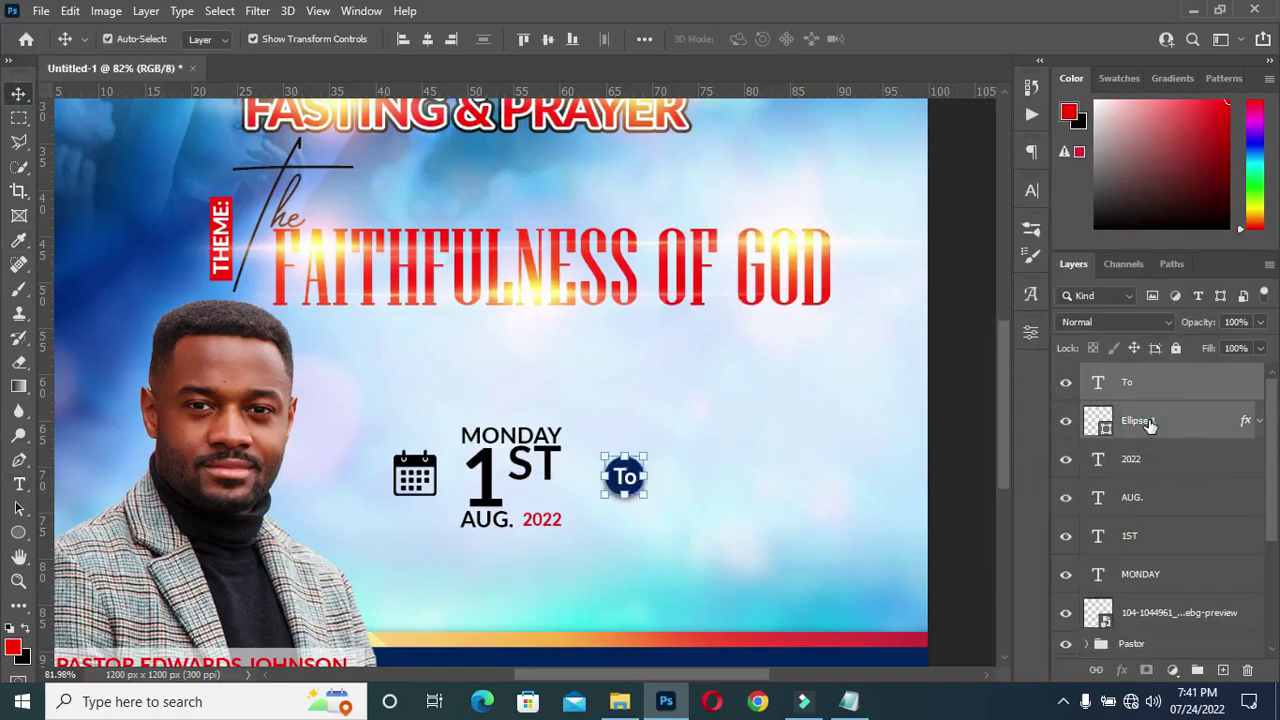
{"action": "key", "text": "ctrl+g"}
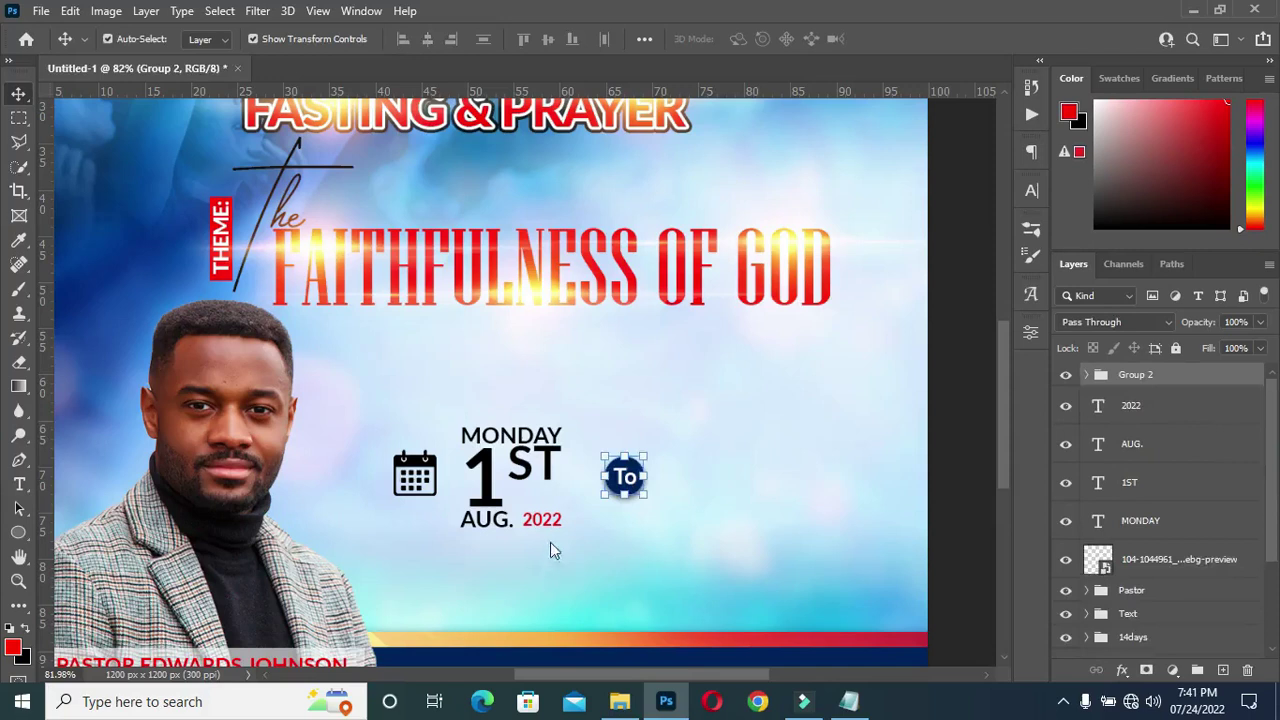
Nudge the To circle group closer to the MONDAY 1ST date, to an X position of about 790 px
{"action": "key", "text": "ctrl+t"}
{"action": "key", "text": "Left"}
{"action": "key", "text": "Left"}
{"action": "key", "text": "Left"}
{"action": "key", "text": "Left"}
{"action": "key", "text": "Left"}
{"action": "key", "text": "Left"}
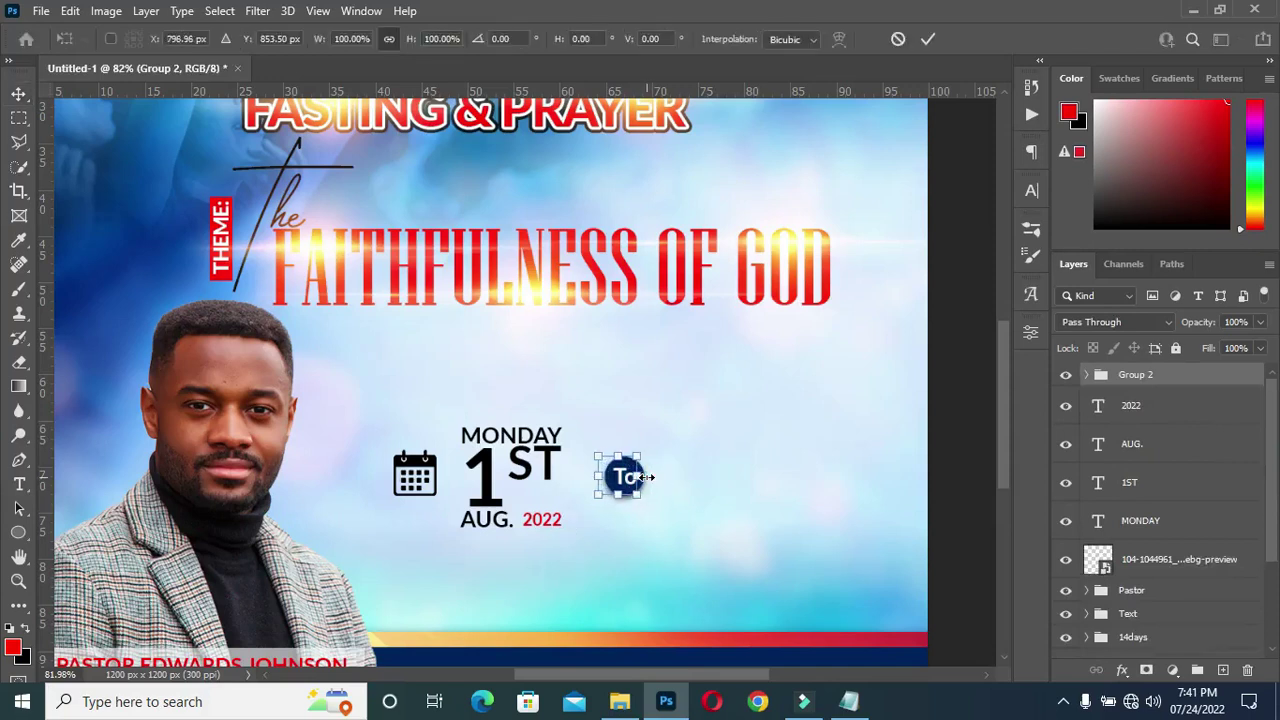
{"action": "key", "text": "Left"}
{"action": "key", "text": "Left"}
{"action": "key", "text": "Left"}
{"action": "key", "text": "Left"}
{"action": "key", "text": "Left"}
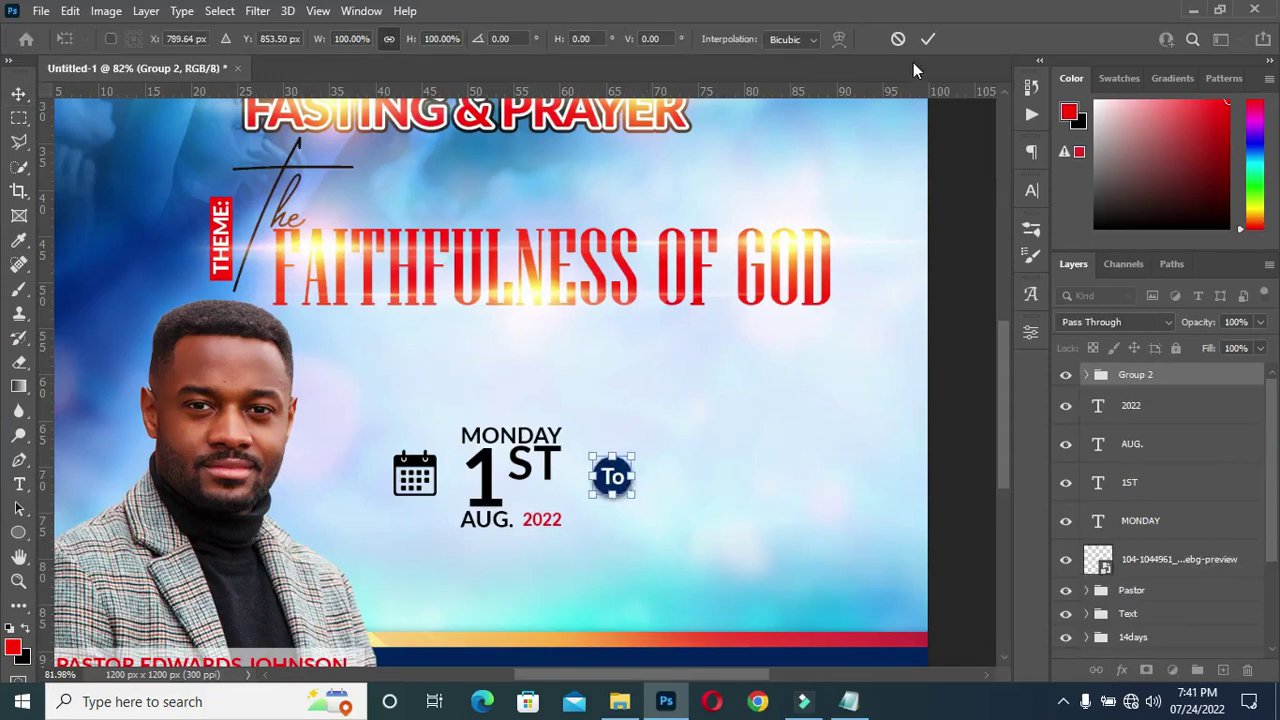
{"action": "key", "text": "Return"}
Duplicate the 2022, AUG., 1ST and MONDAY text layers and place the copies just to the right of the To circle
{"action": "left_click", "coordinate": [1142, 418]}
{"action": "left_click", "coordinate": [1148, 520], "text": "shift"}
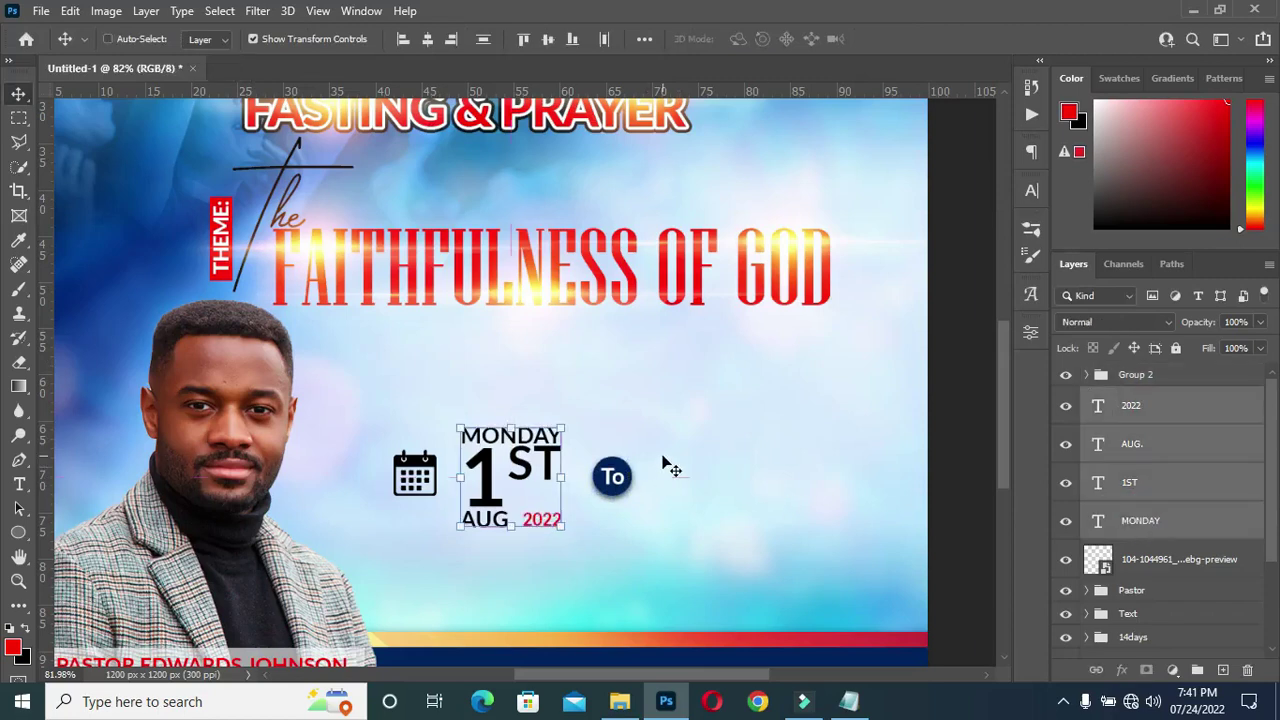
{"action": "key", "text": "ctrl+j"}
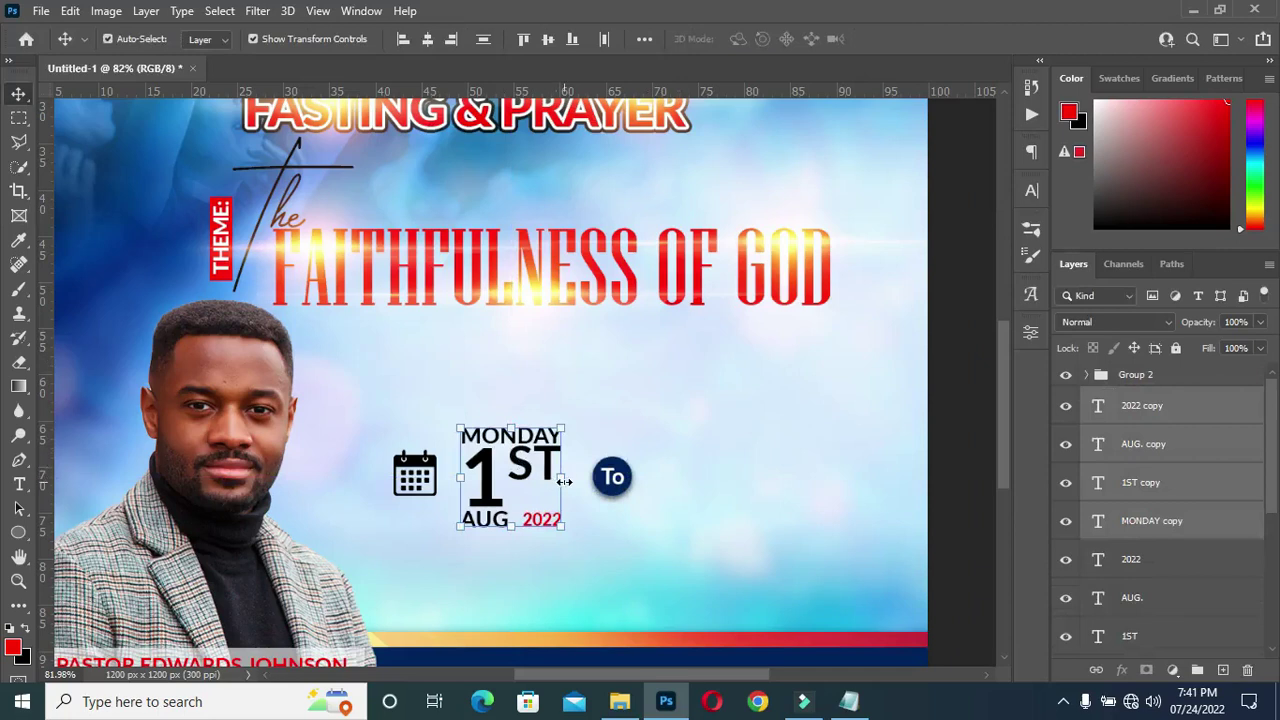
{"action": "left_click_drag", "start_coordinate": [565, 482], "coordinate": [718, 475]}
{"action": "key", "text": "Right"}
{"action": "key", "text": "Right"}
{"action": "key", "text": "Right"}
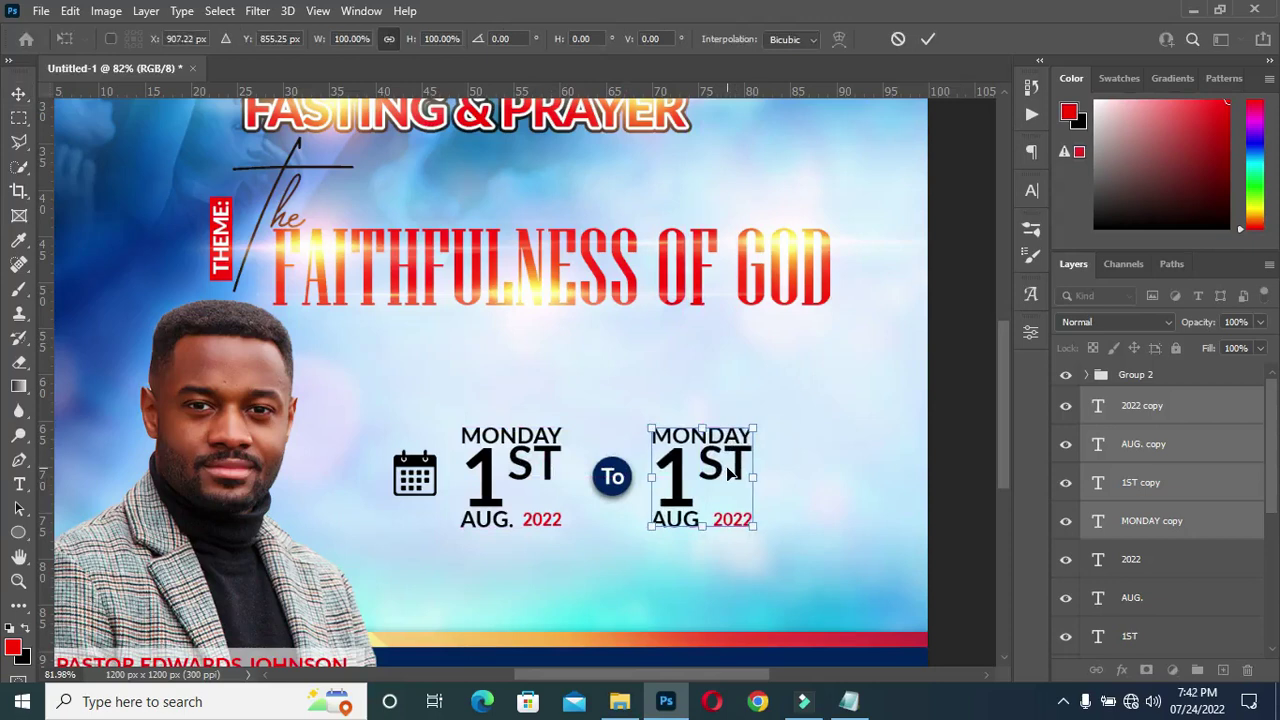
{"action": "key", "text": "Right"}
{"action": "key", "text": "Right"}
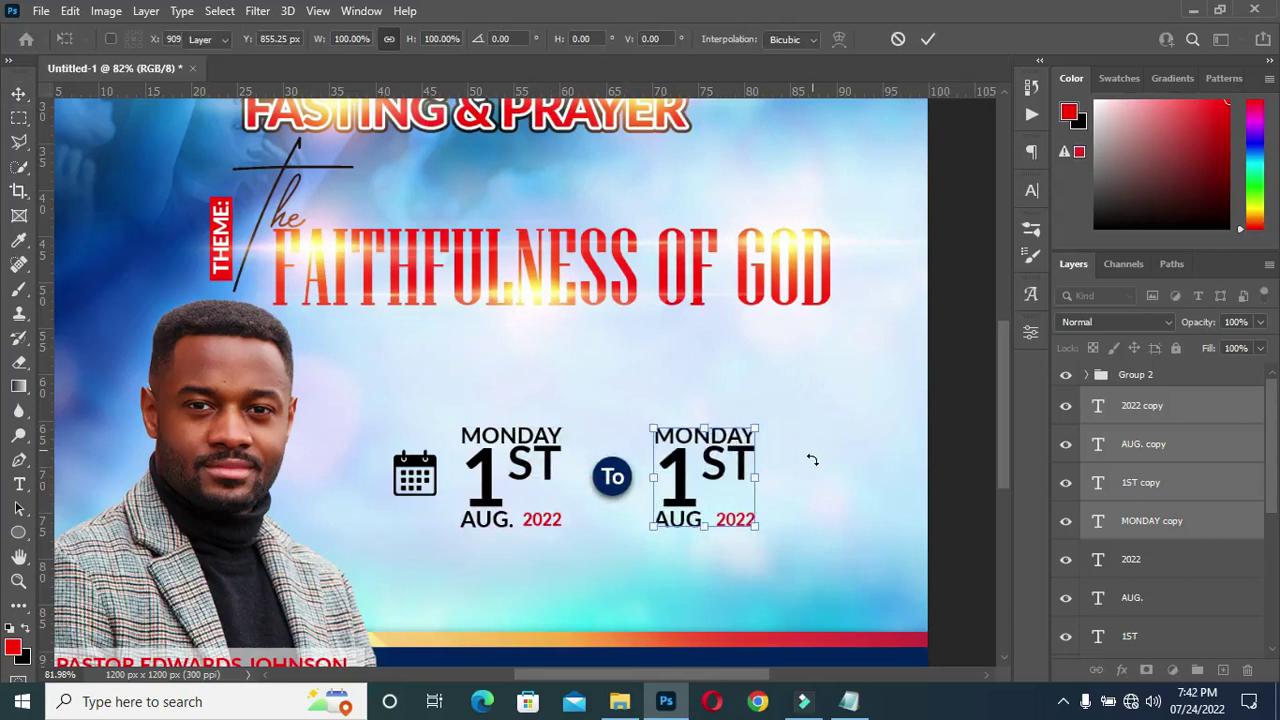
{"action": "key", "text": "Return"}
Copy SUNDAY from the Notepad document and replace the duplicated MONDAY text with it in Photoshop
{"action": "key", "text": "alt+Tab"}
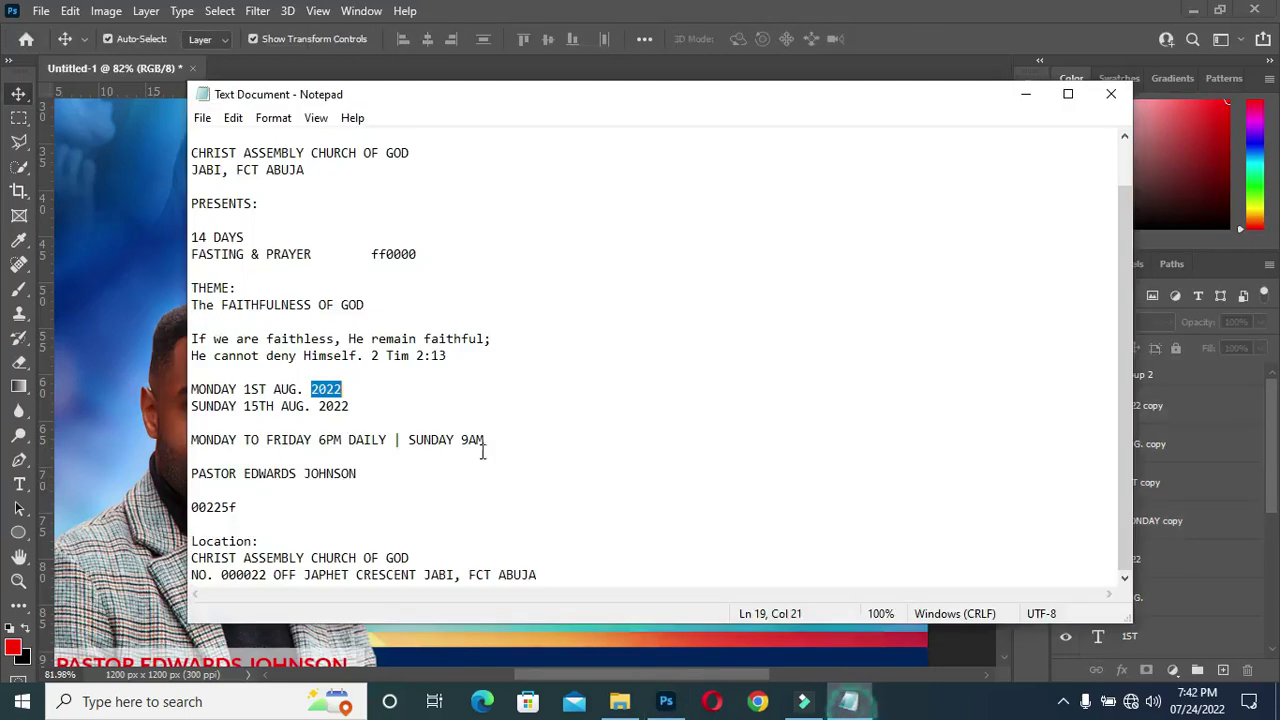
{"action": "left_click_drag", "start_coordinate": [192, 406], "coordinate": [237, 408]}
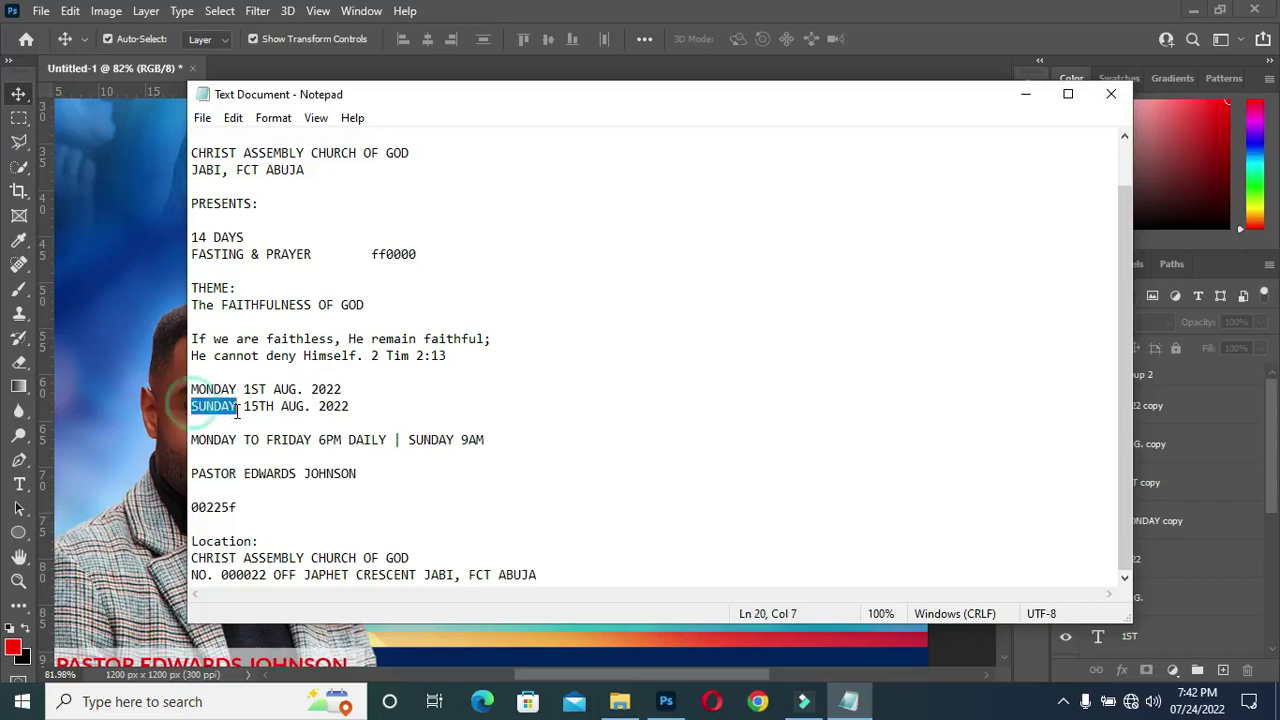
{"action": "key", "text": "ctrl+c"}
{"action": "left_click", "coordinate": [1024, 94]}
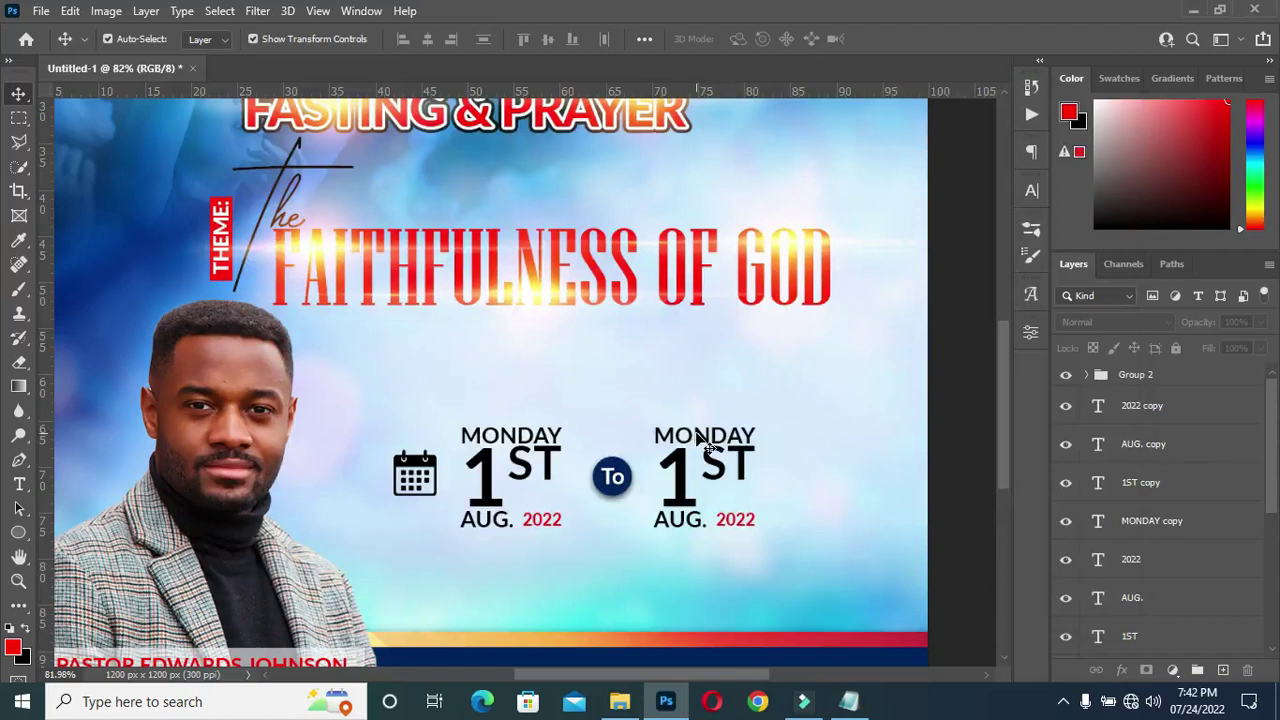
{"action": "double_click", "coordinate": [705, 435]}
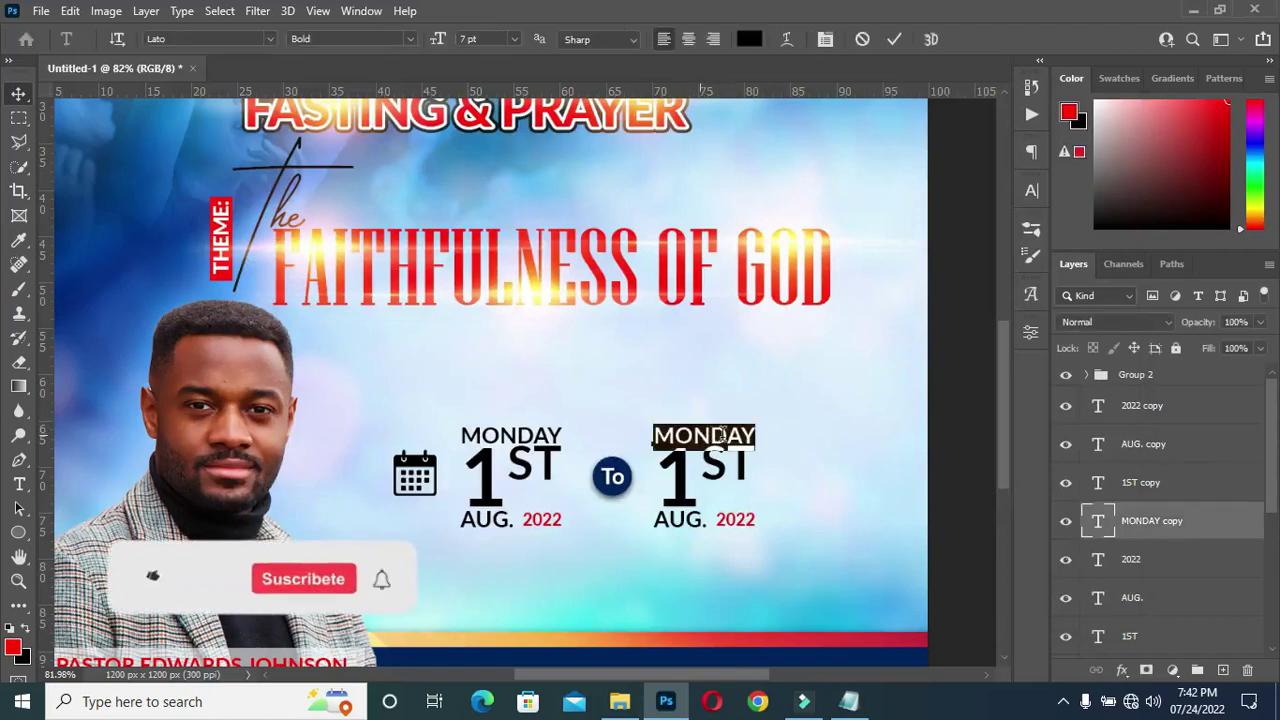
{"action": "key", "text": "ctrl+a"}
{"action": "key", "text": "ctrl+v"}
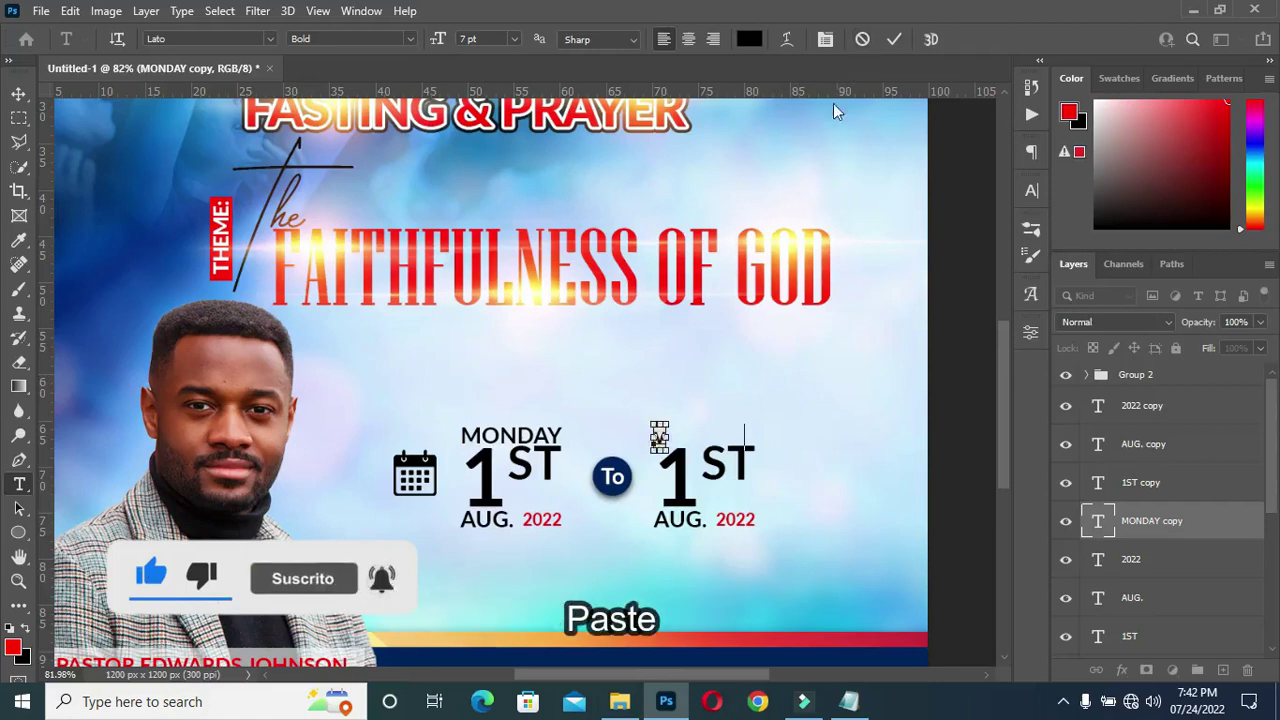
{"action": "left_click", "coordinate": [894, 39]}
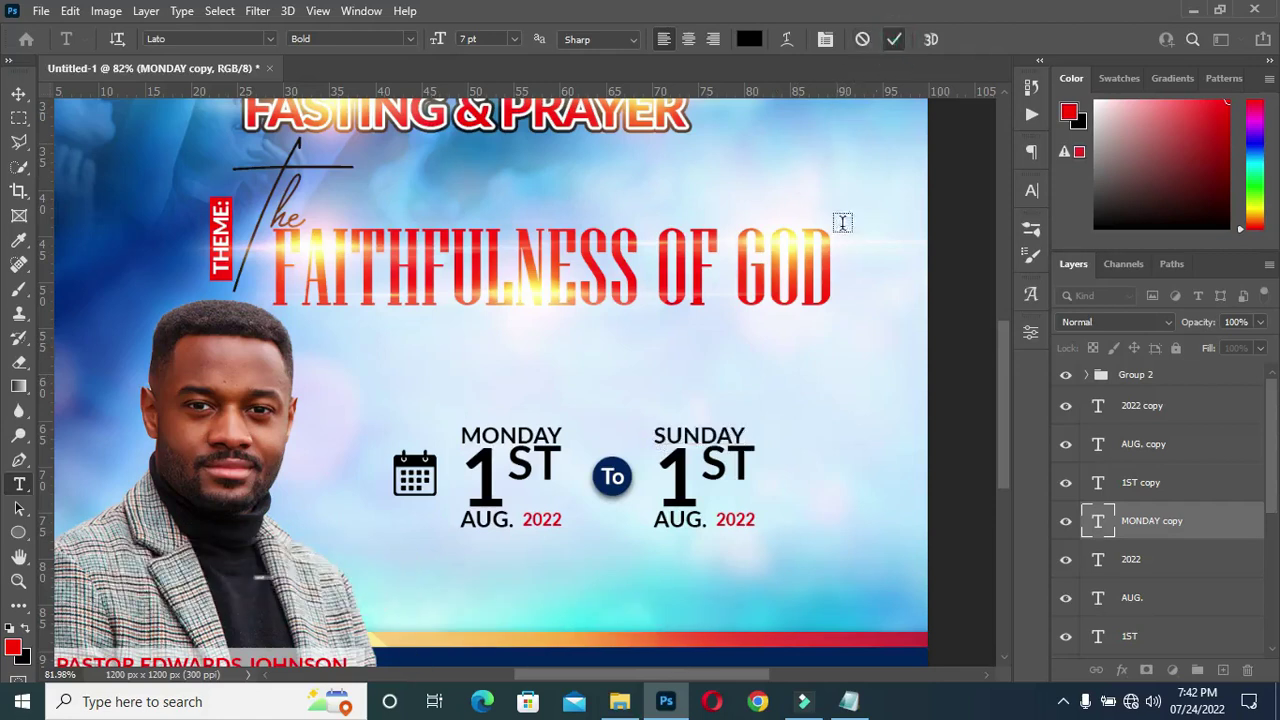
Replace the duplicated 1ST text with 15TH copied from the Notepad document
{"action": "left_click", "coordinate": [716, 470]}
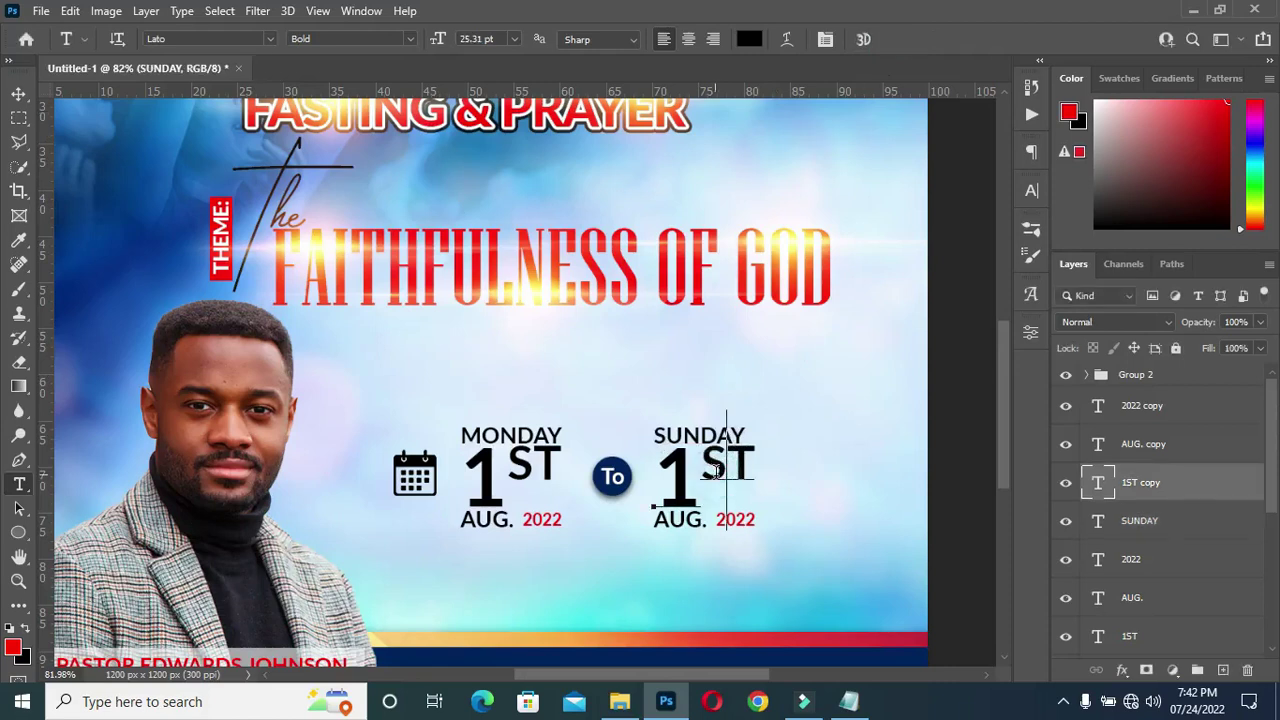
{"action": "key", "text": "ctrl+a"}
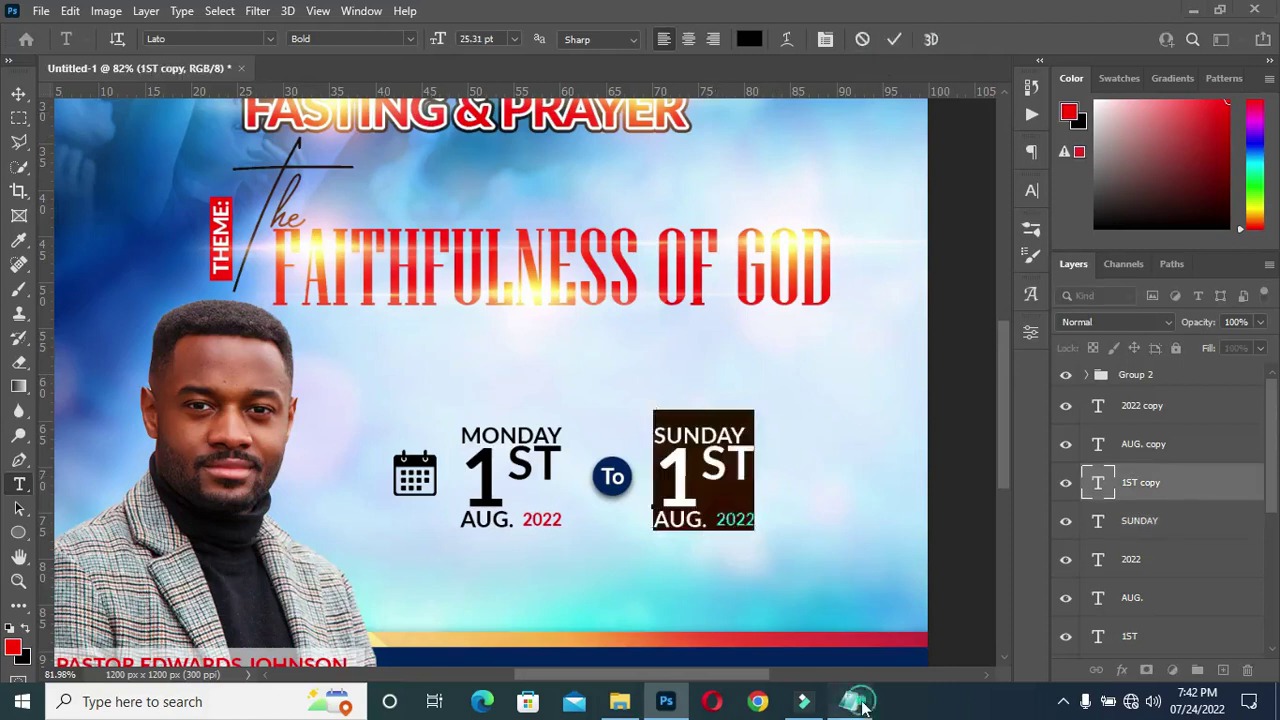
{"action": "left_click", "coordinate": [848, 701]}
{"action": "left_click_drag", "start_coordinate": [243, 406], "coordinate": [275, 406]}
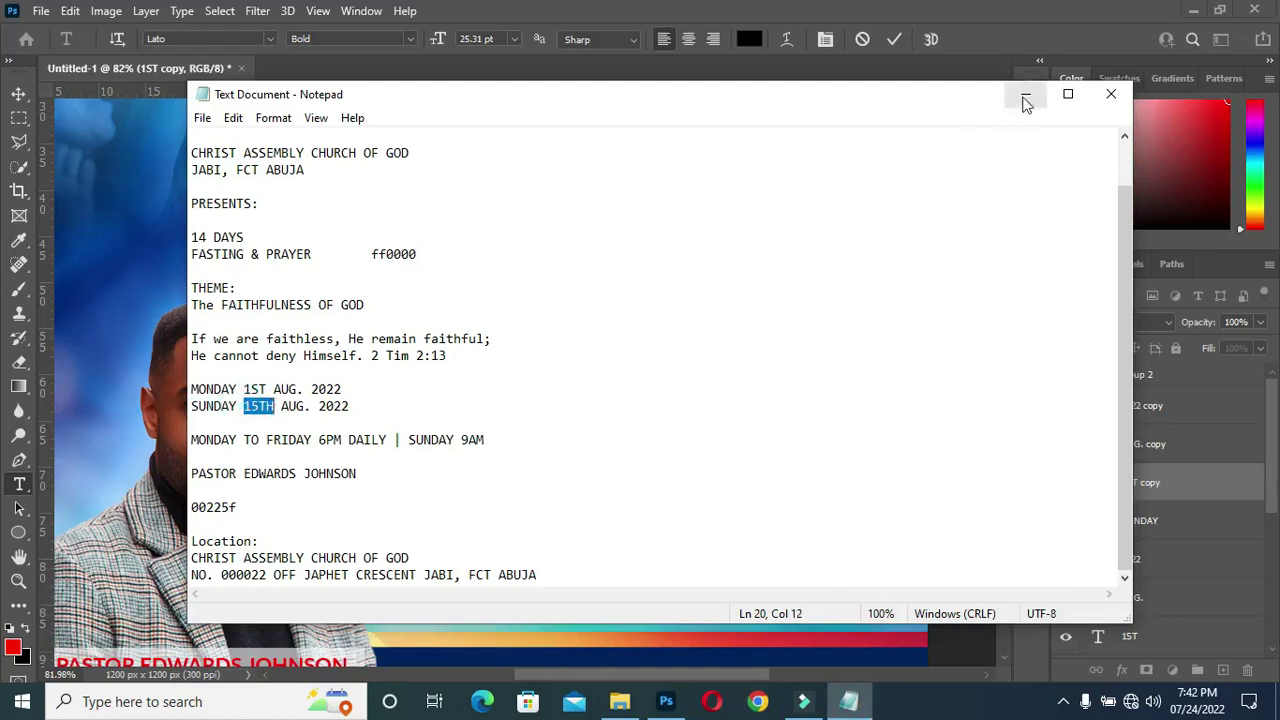
{"action": "left_click", "coordinate": [1025, 94]}
{"action": "key", "text": "ctrl+c"}
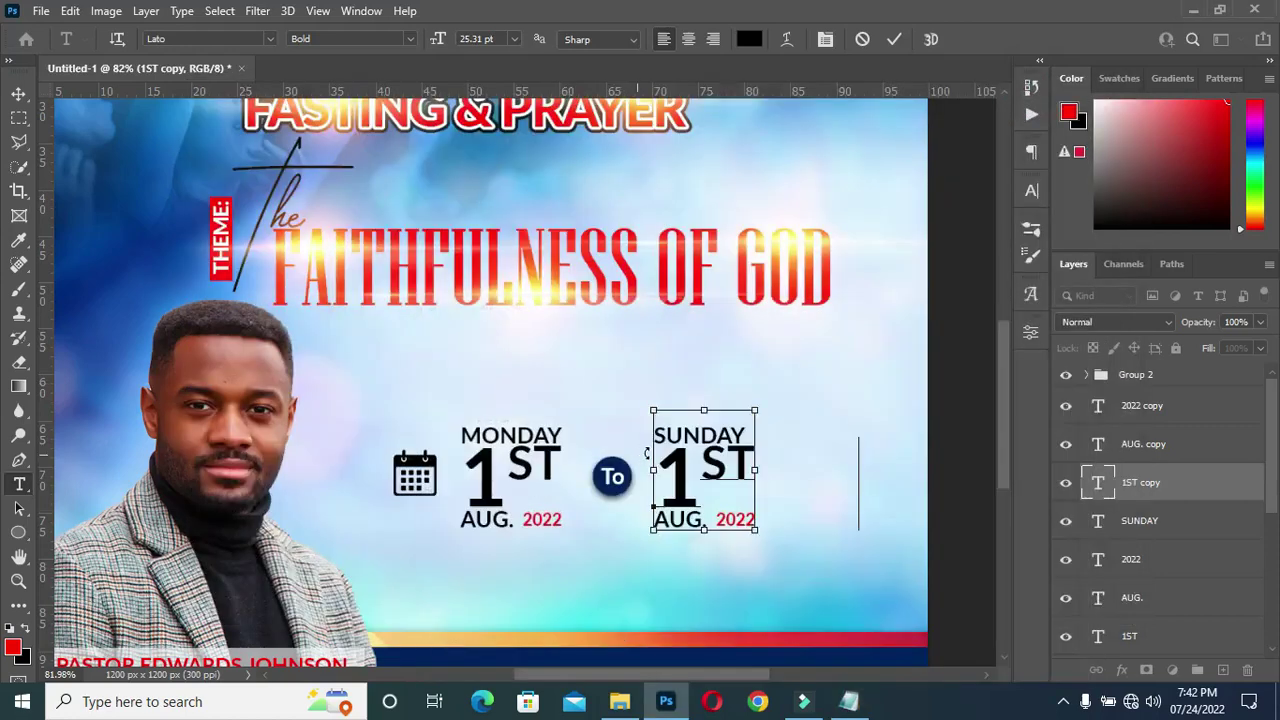
{"action": "key", "text": "ctrl+v"}
Make the TH of 15TH superscript, close the character settings and commit the text
{"action": "left_click_drag", "start_coordinate": [750, 467], "coordinate": [845, 463]}
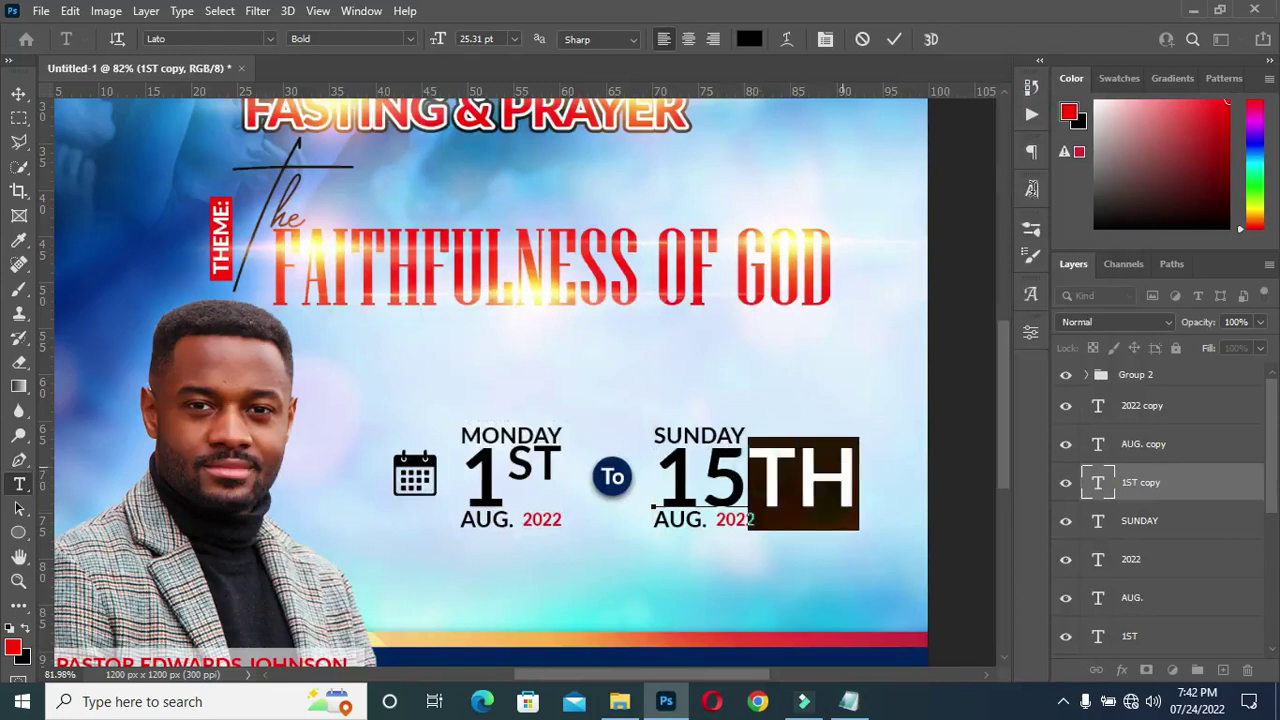
{"action": "left_click", "coordinate": [1031, 189]}
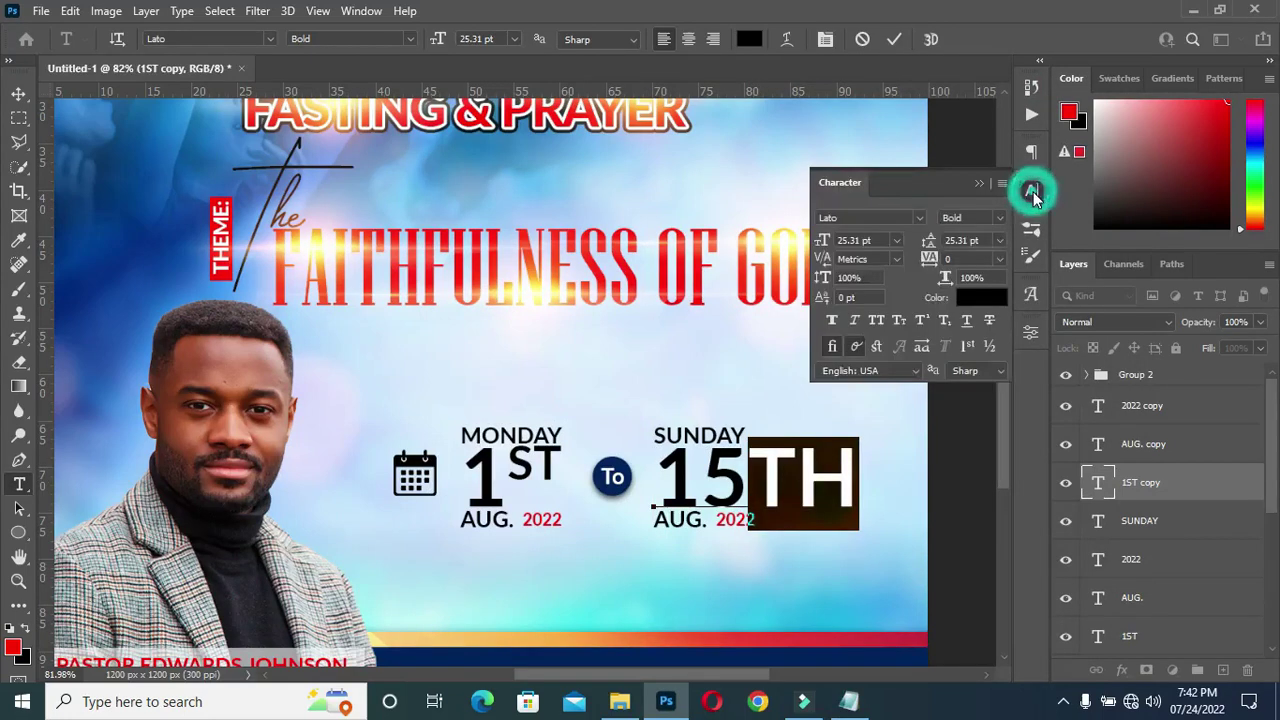
{"action": "left_click", "coordinate": [923, 319]}
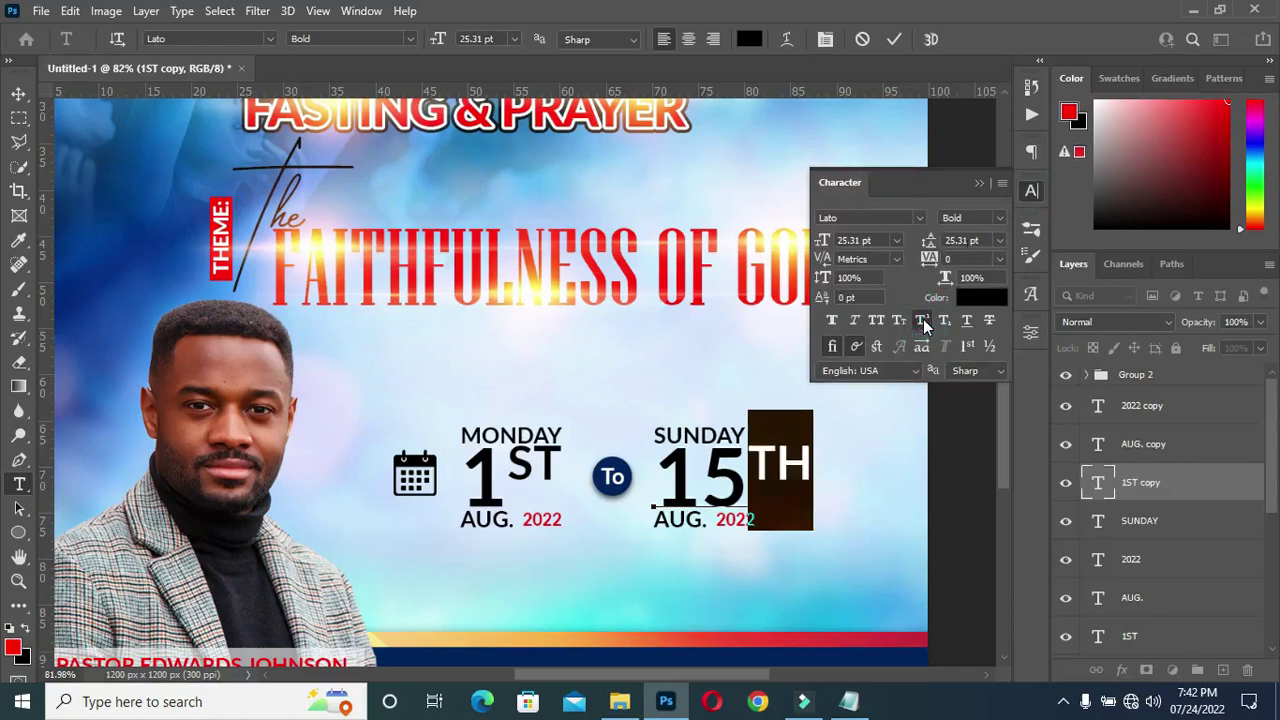
{"action": "left_click", "coordinate": [979, 182]}
{"action": "left_click", "coordinate": [18, 93]}
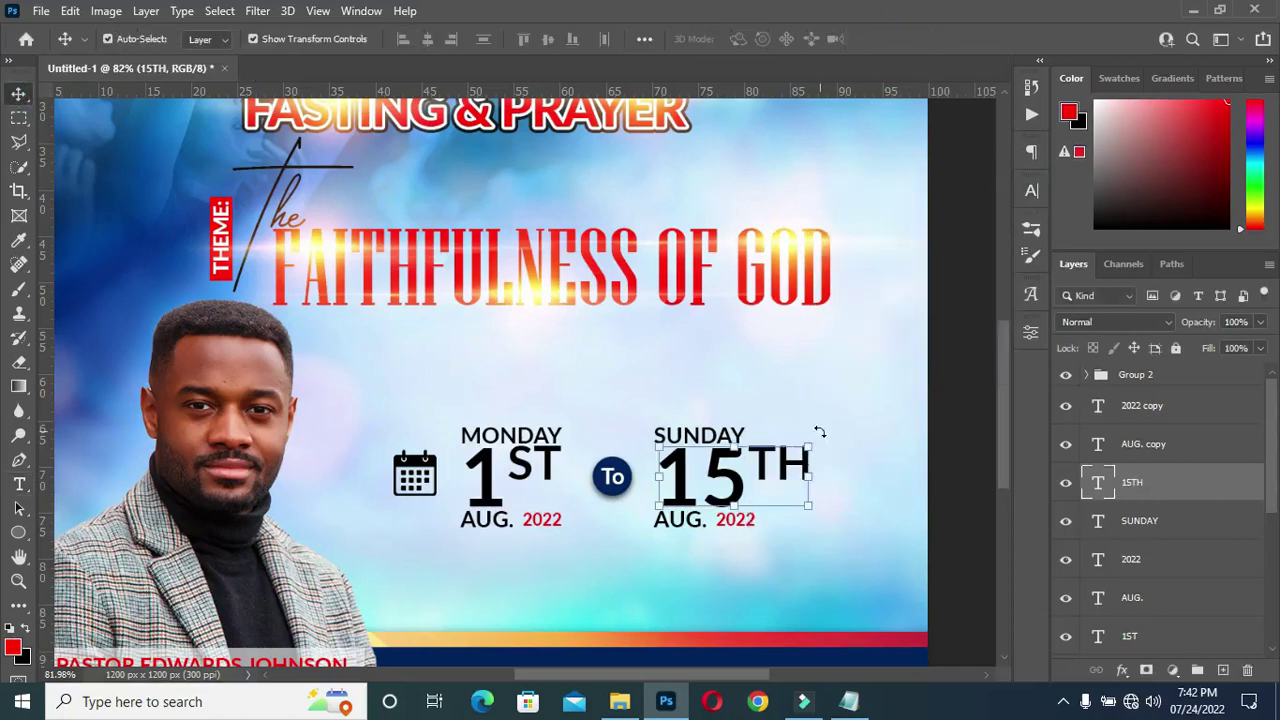
Scale the SUNDAY text up to about 170% so it spans the width of 15TH
{"action": "left_click", "coordinate": [724, 432]}
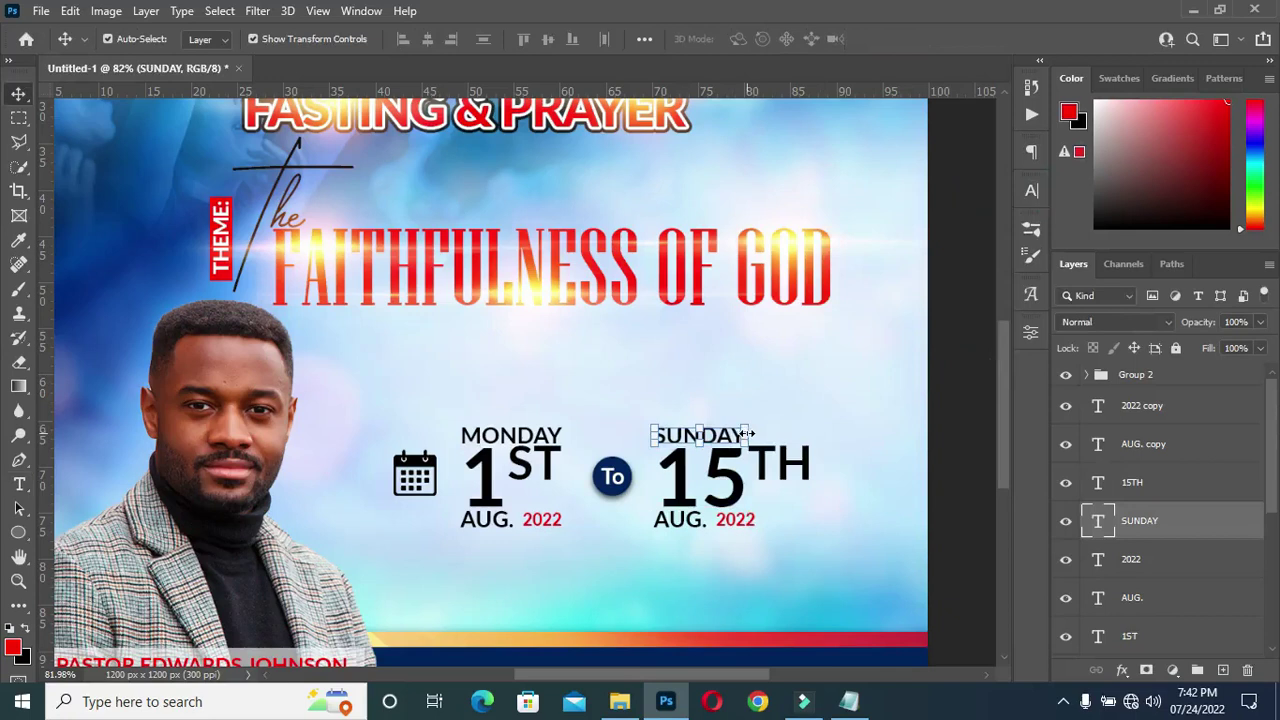
{"action": "left_click_drag", "start_coordinate": [747, 427], "coordinate": [808, 429]}
{"action": "left_click", "coordinate": [929, 38]}
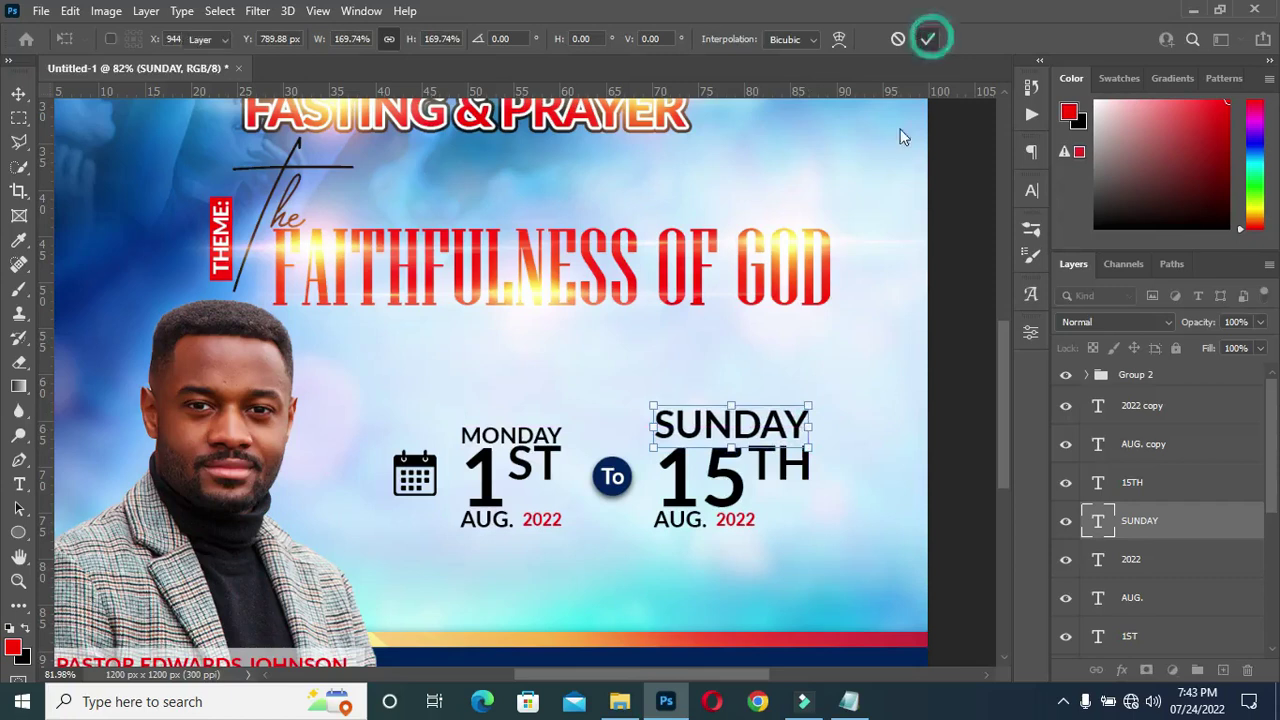
{"action": "key", "text": "Return"}
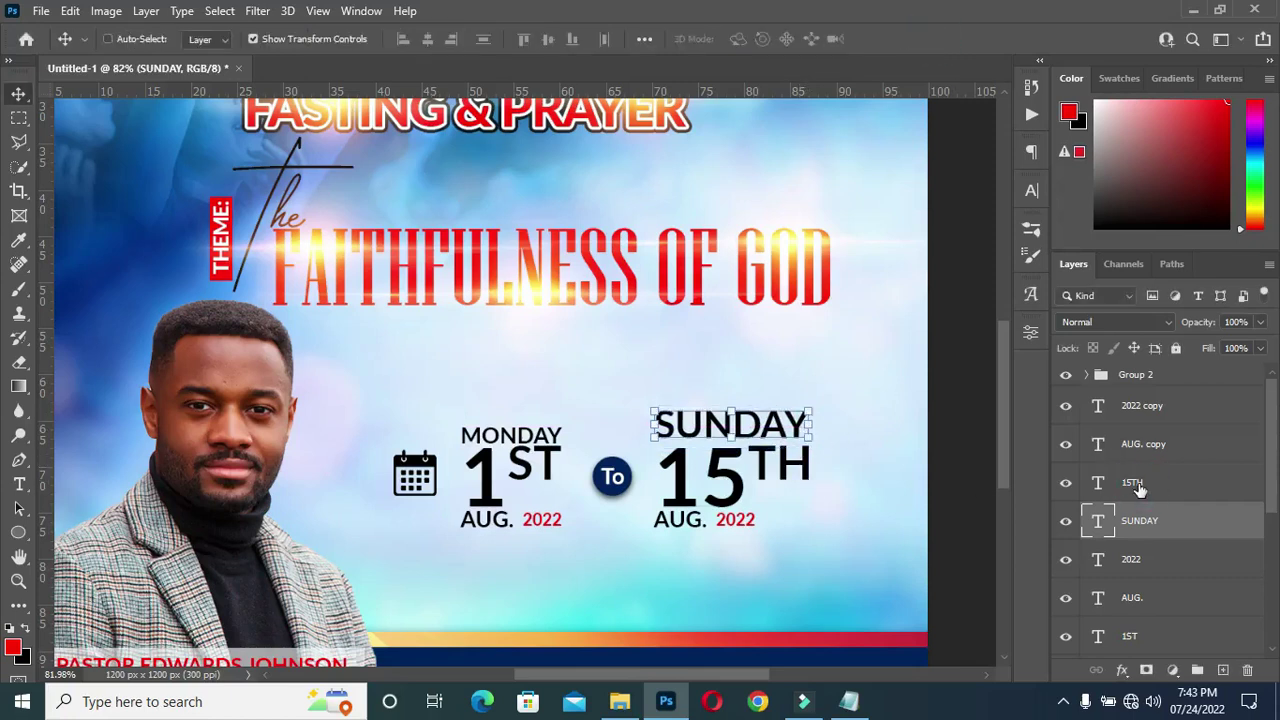
Scale the SUNDAY and 15TH texts down together to about 86%
{"action": "left_click", "coordinate": [1140, 487], "text": "ctrl"}
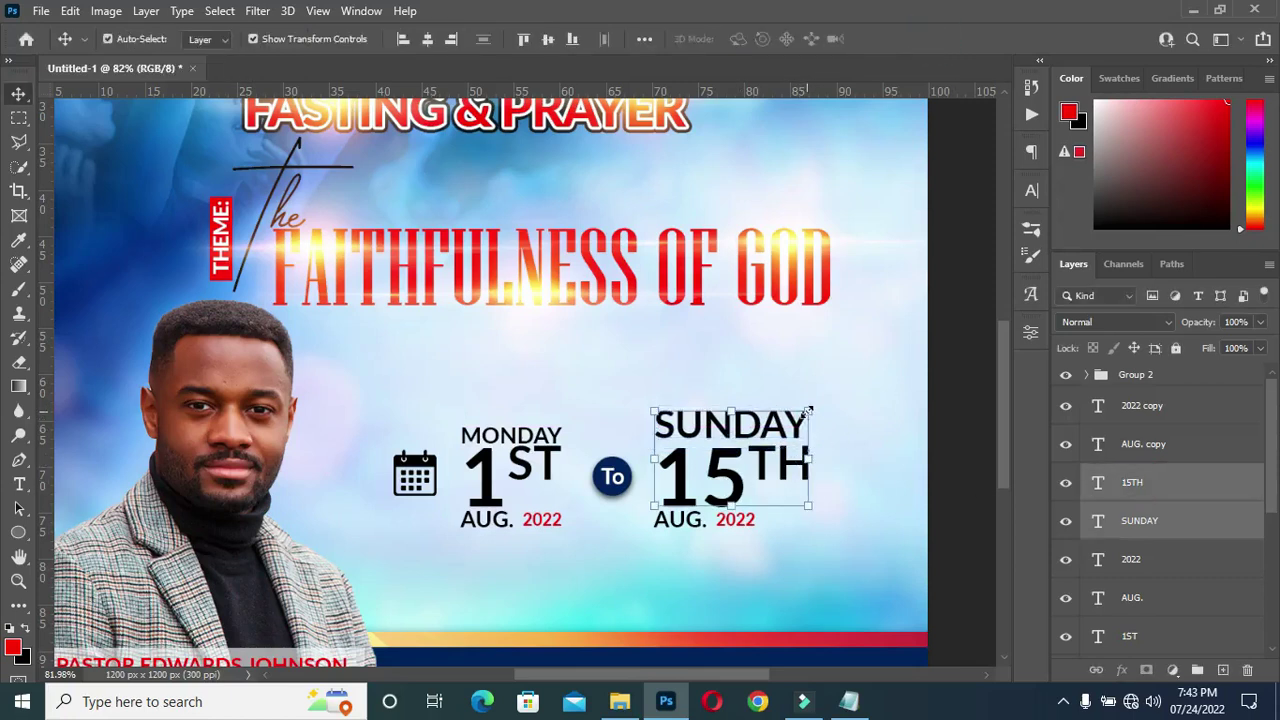
{"action": "key", "text": "ctrl+t"}
{"action": "left_click_drag", "start_coordinate": [808, 410], "coordinate": [778, 415]}
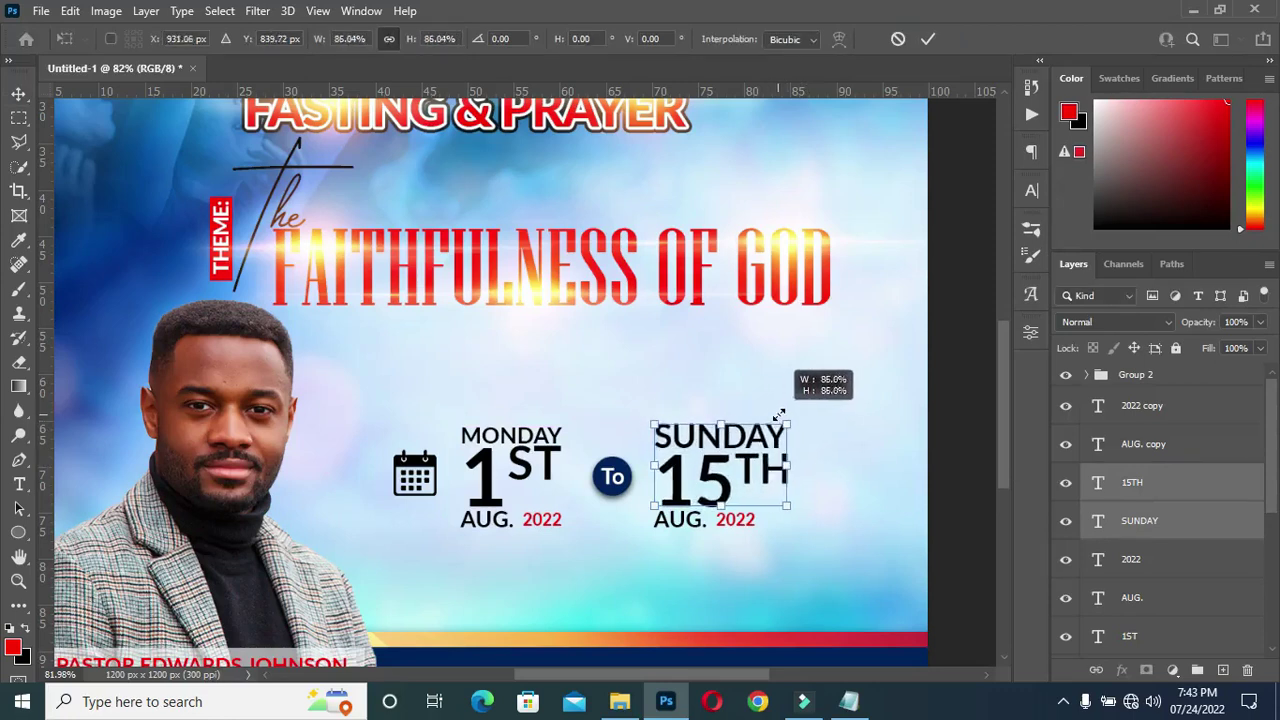
{"action": "left_click", "coordinate": [940, 458]}
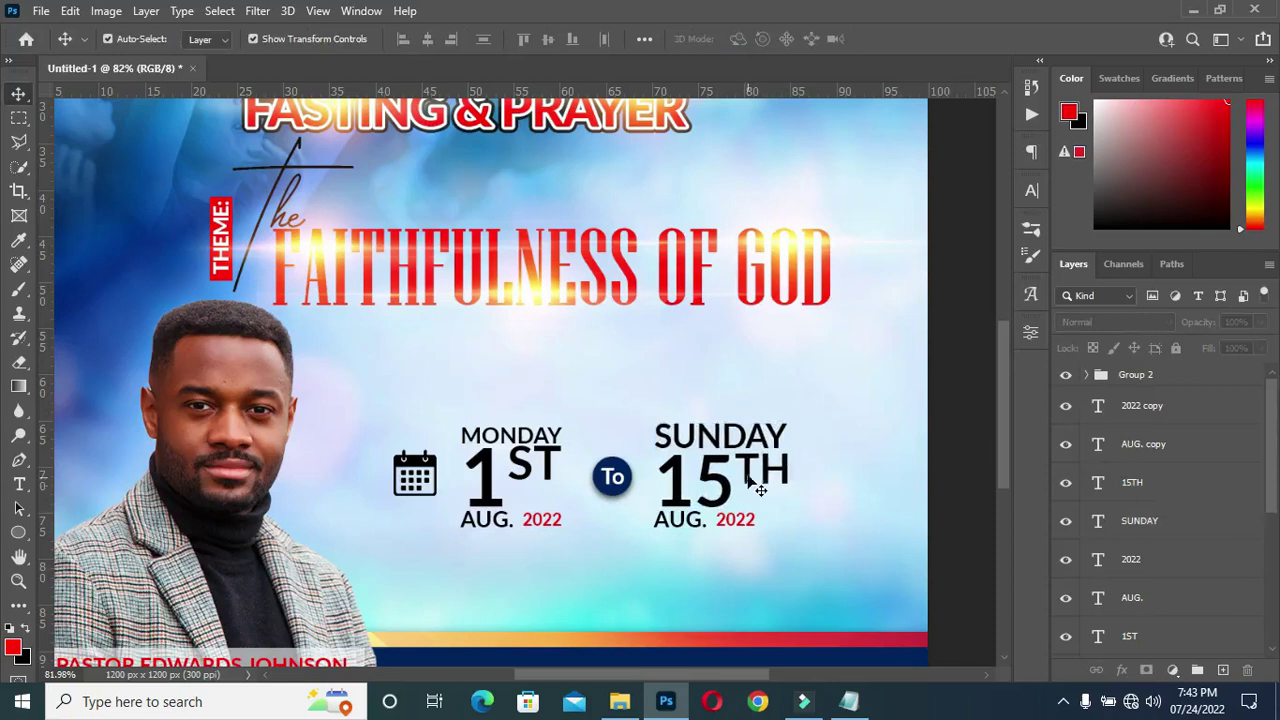
Move the To circle group in the layer stack to between the SUNDAY layer and the original 2022 layer
{"action": "scroll", "coordinate": [729, 528], "scroll_direction": "down", "scroll_amount": 2}
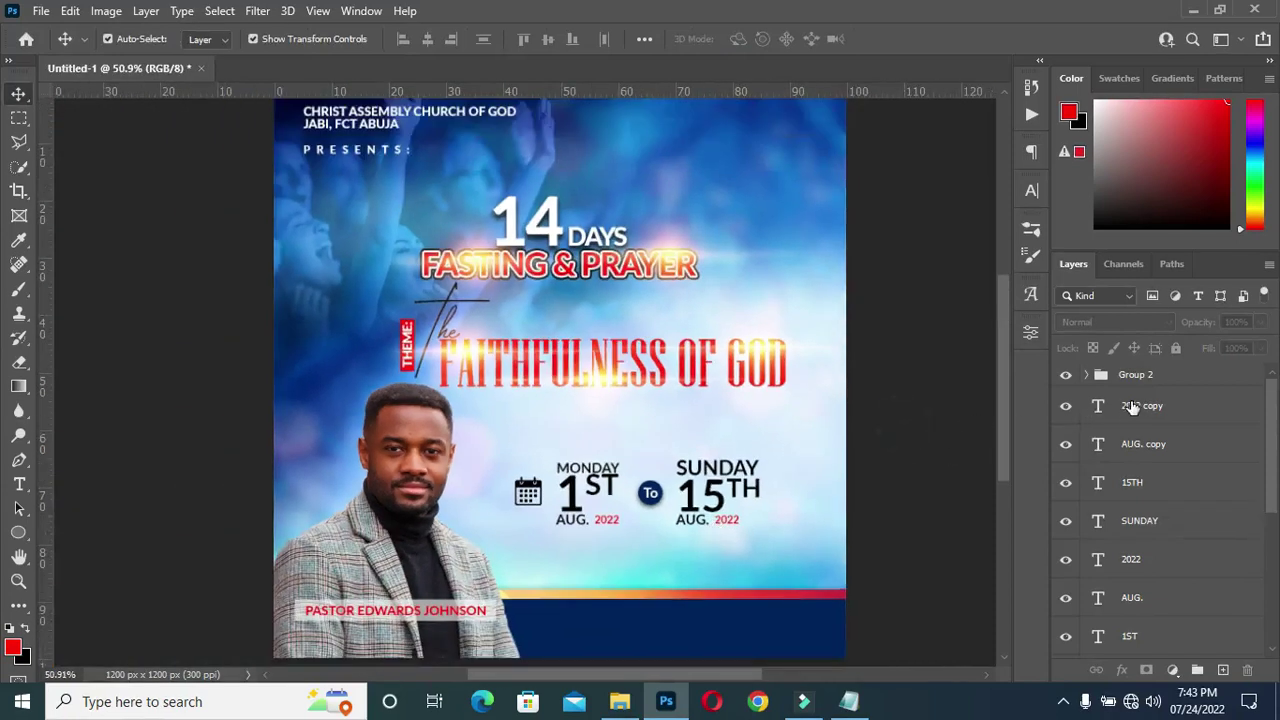
{"action": "left_click_drag", "start_coordinate": [1145, 374], "coordinate": [1135, 530]}
{"action": "left_click", "coordinate": [980, 449]}
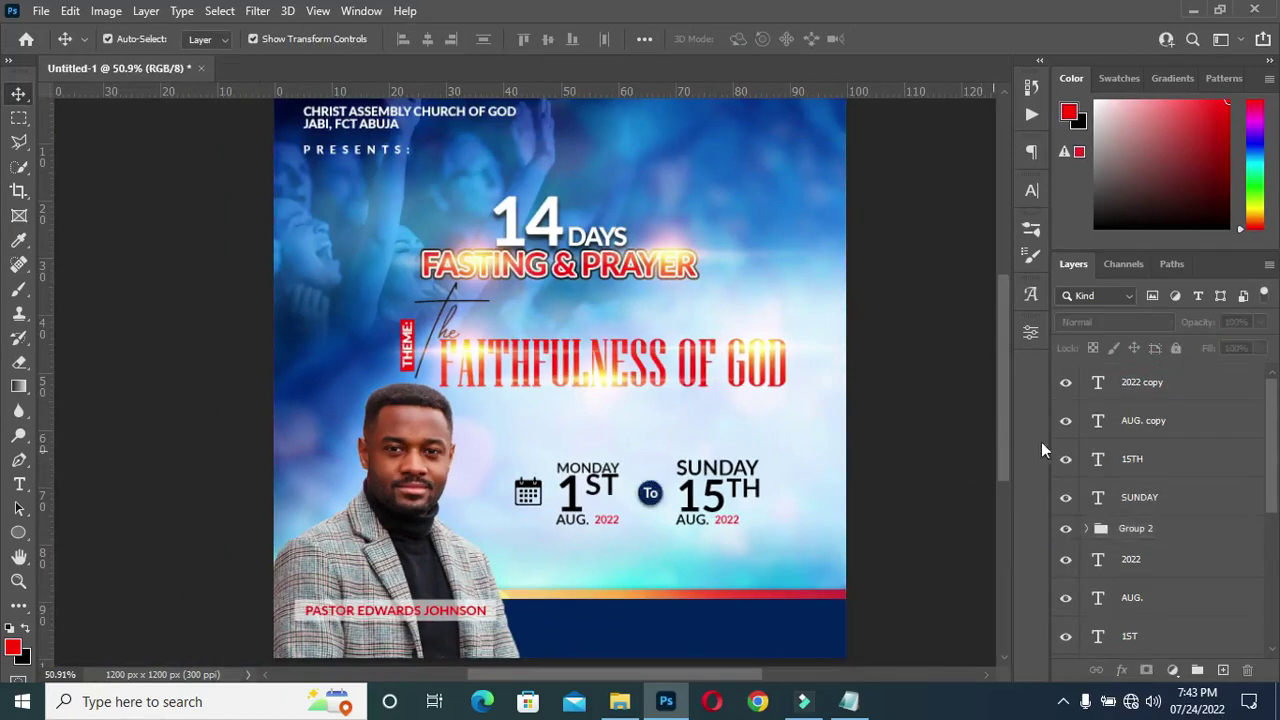
Group the calendar icon, both date blocks and the To circle, and name the group Date & Time
{"action": "left_click", "coordinate": [1177, 383]}
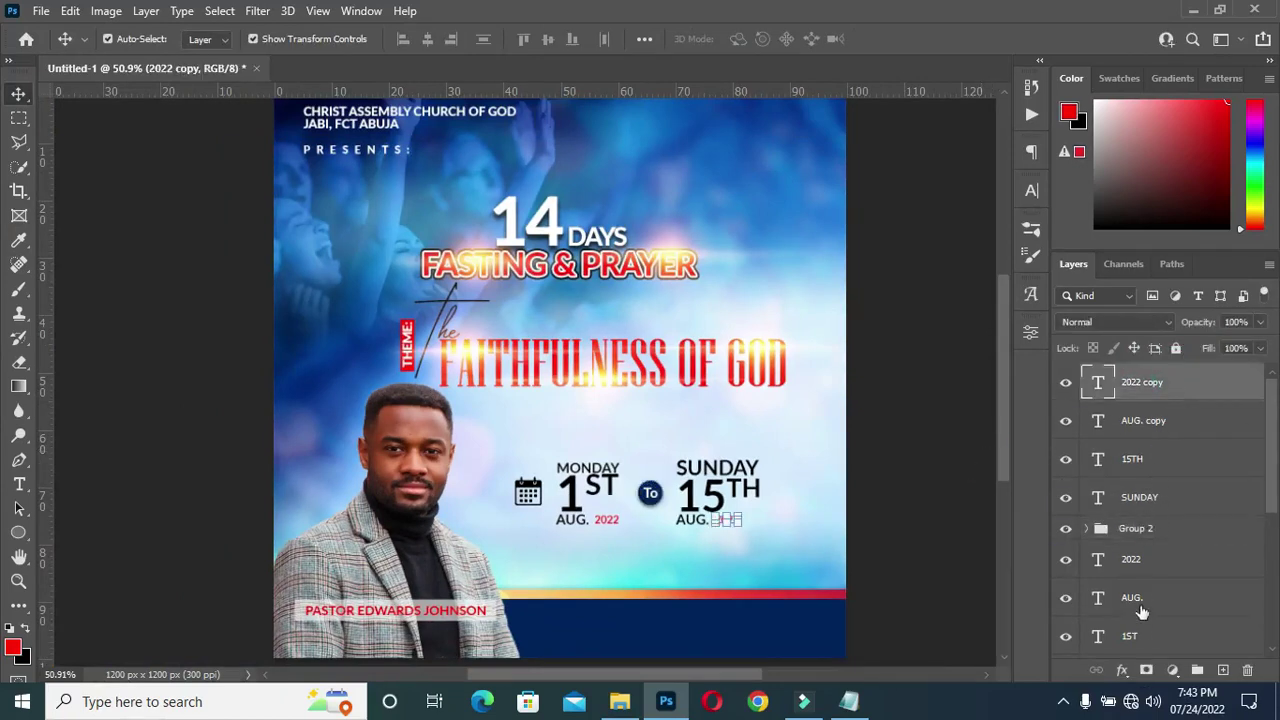
{"action": "scroll", "coordinate": [1141, 612], "scroll_direction": "down", "scroll_amount": 2}
{"action": "left_click", "coordinate": [1153, 636], "text": "shift"}
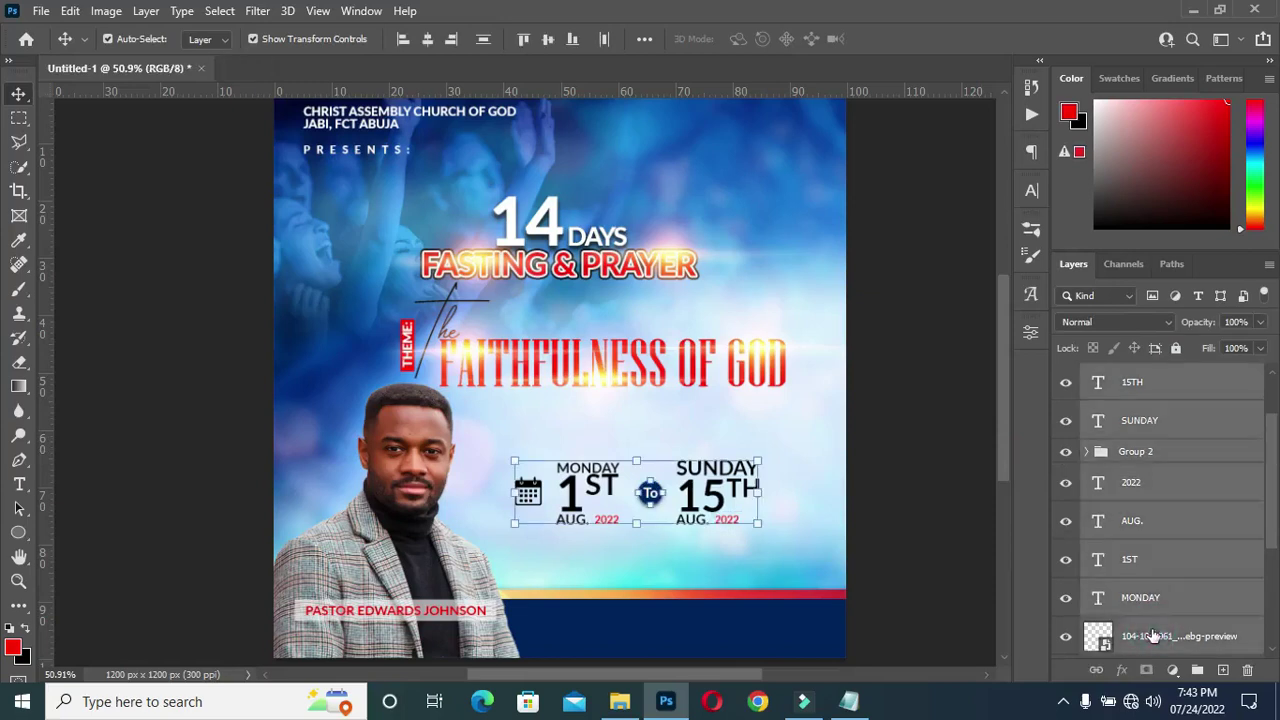
{"action": "key", "text": "ctrl+g"}
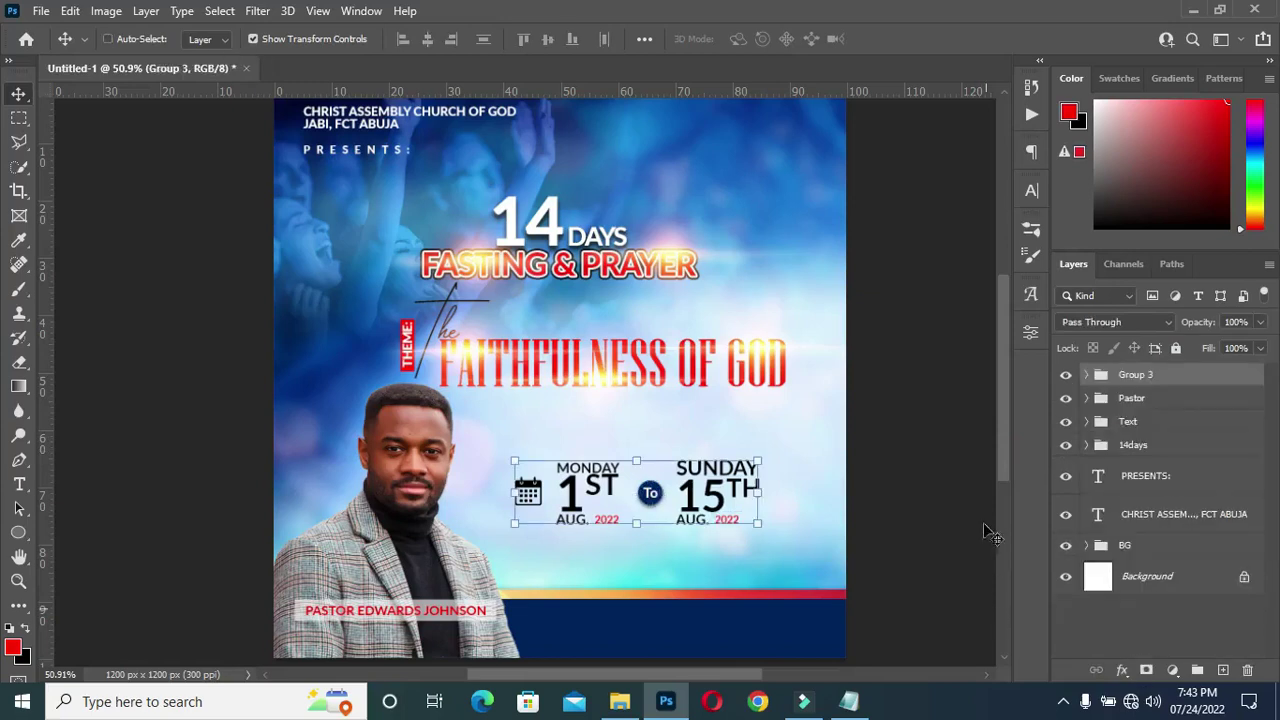
{"action": "double_click", "coordinate": [1138, 375]}
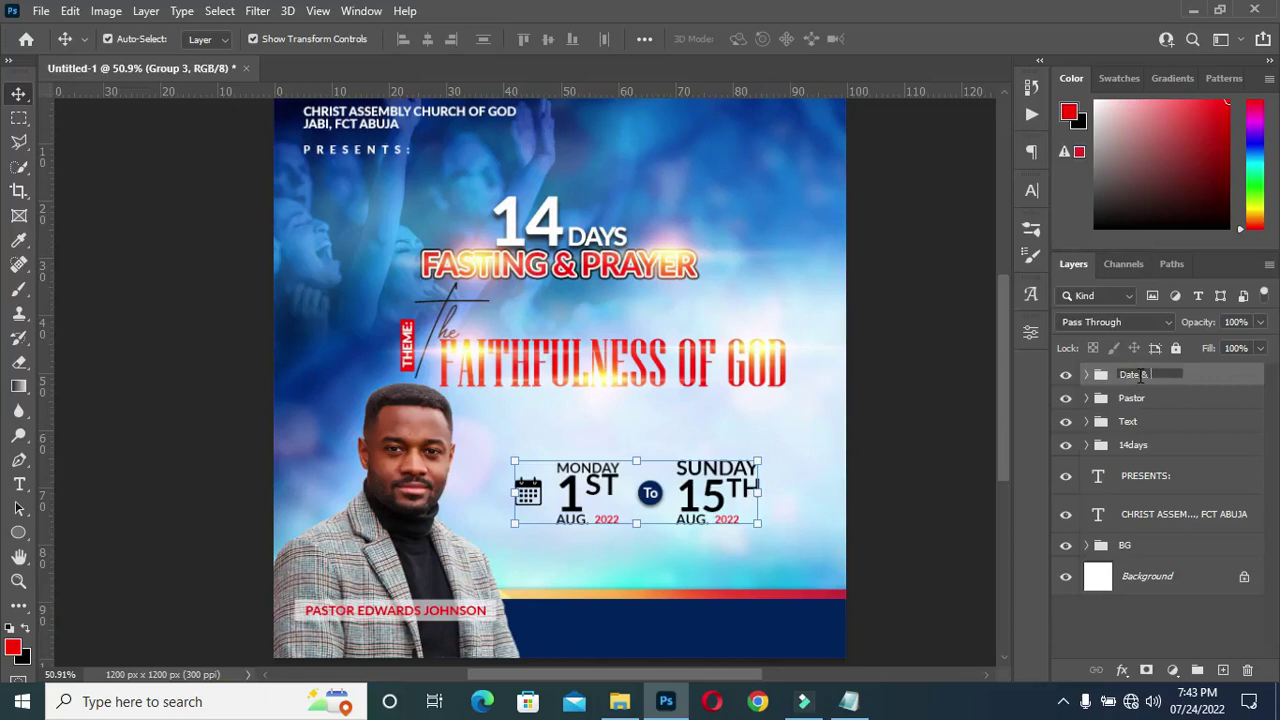
{"action": "key", "text": "Return"}
{"action": "left_click", "coordinate": [931, 528]}
Scale the Date & Time group up to about 116% and reposition it beneath the theme title beside the portrait
{"action": "scroll", "coordinate": [598, 525], "scroll_direction": "up", "scroll_amount": 2}
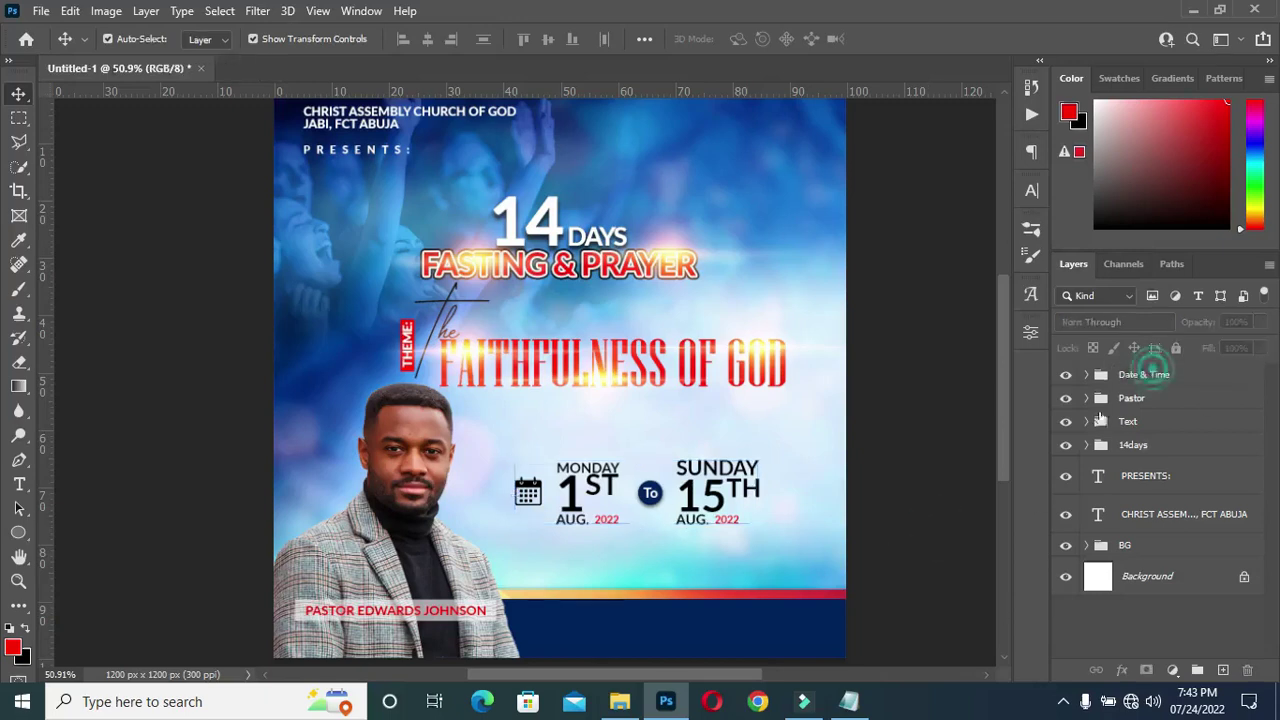
{"action": "left_click", "coordinate": [1143, 374]}
{"action": "left_click_drag", "start_coordinate": [644, 452], "coordinate": [644, 438]}
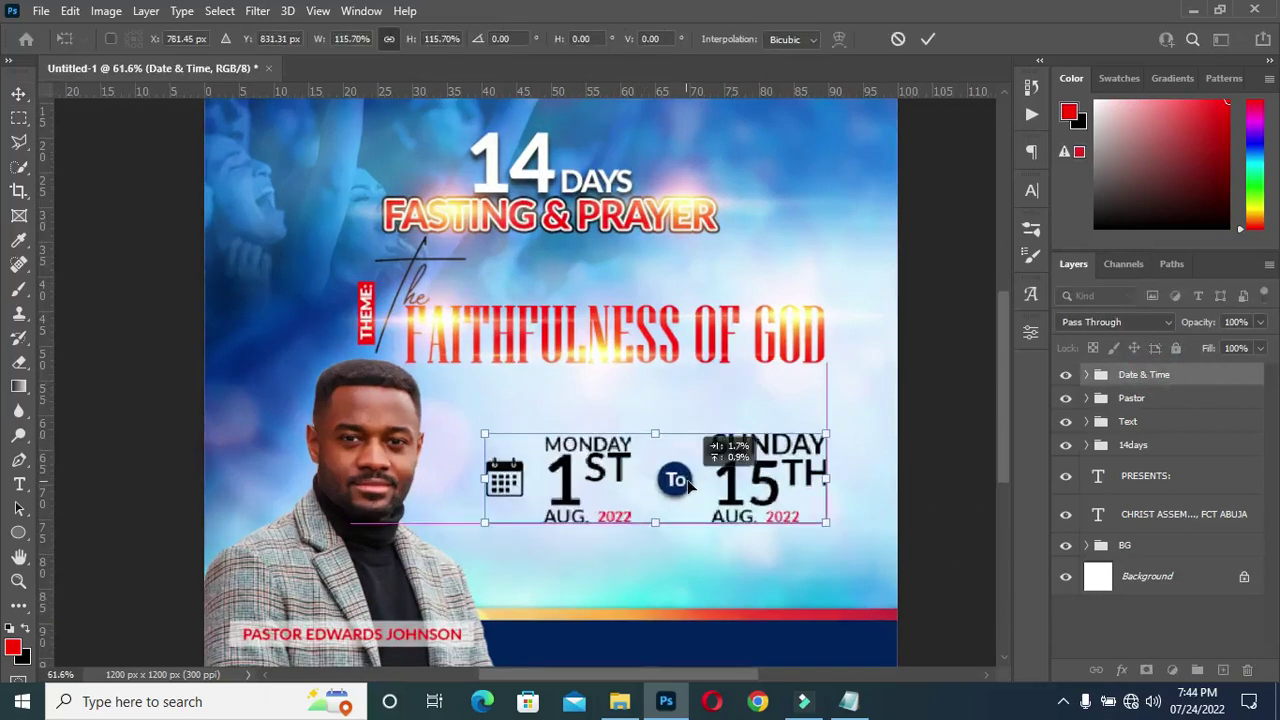
{"action": "key", "text": "Return"}
{"action": "key", "text": "ctrl+0"}
{"action": "left_click", "coordinate": [862, 375]}
Draw a red rectangle about 505 by 34 px directly beneath the two dates as a bar spanning their width
{"action": "scroll", "coordinate": [560, 541], "scroll_direction": "up", "scroll_amount": 3}
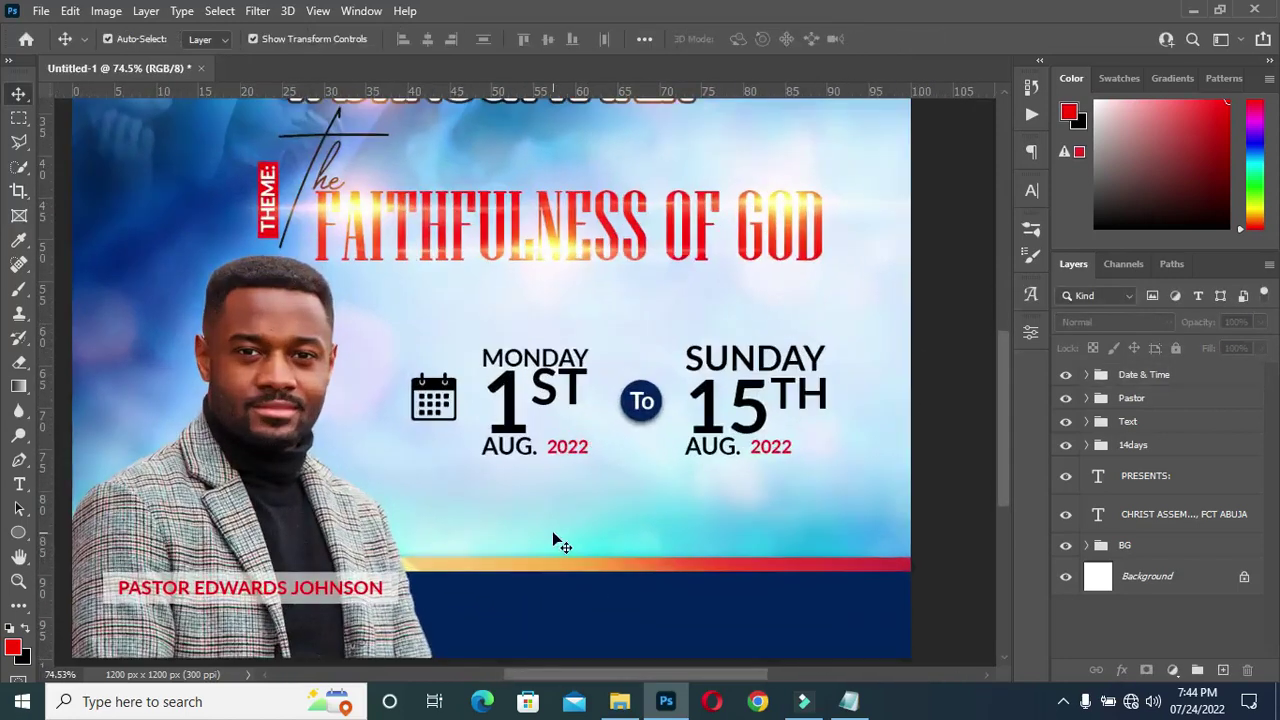
{"action": "left_click", "coordinate": [19, 532]}
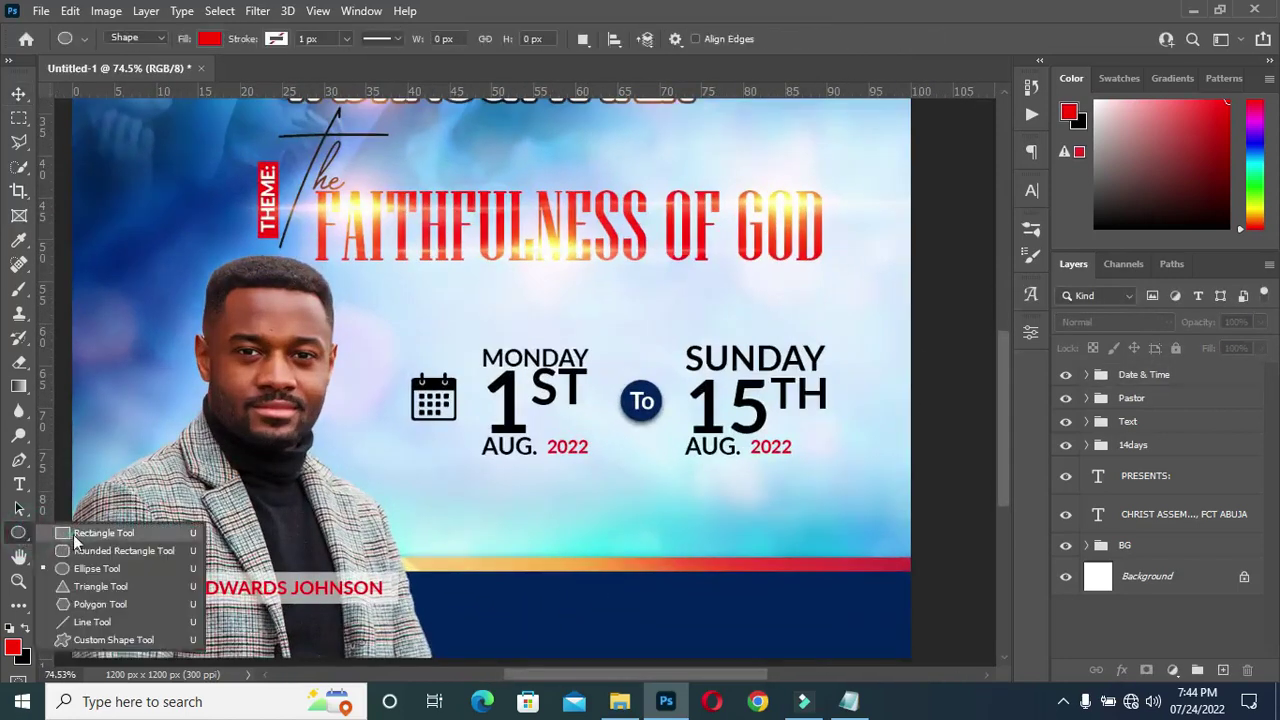
{"action": "key", "text": "Escape"}
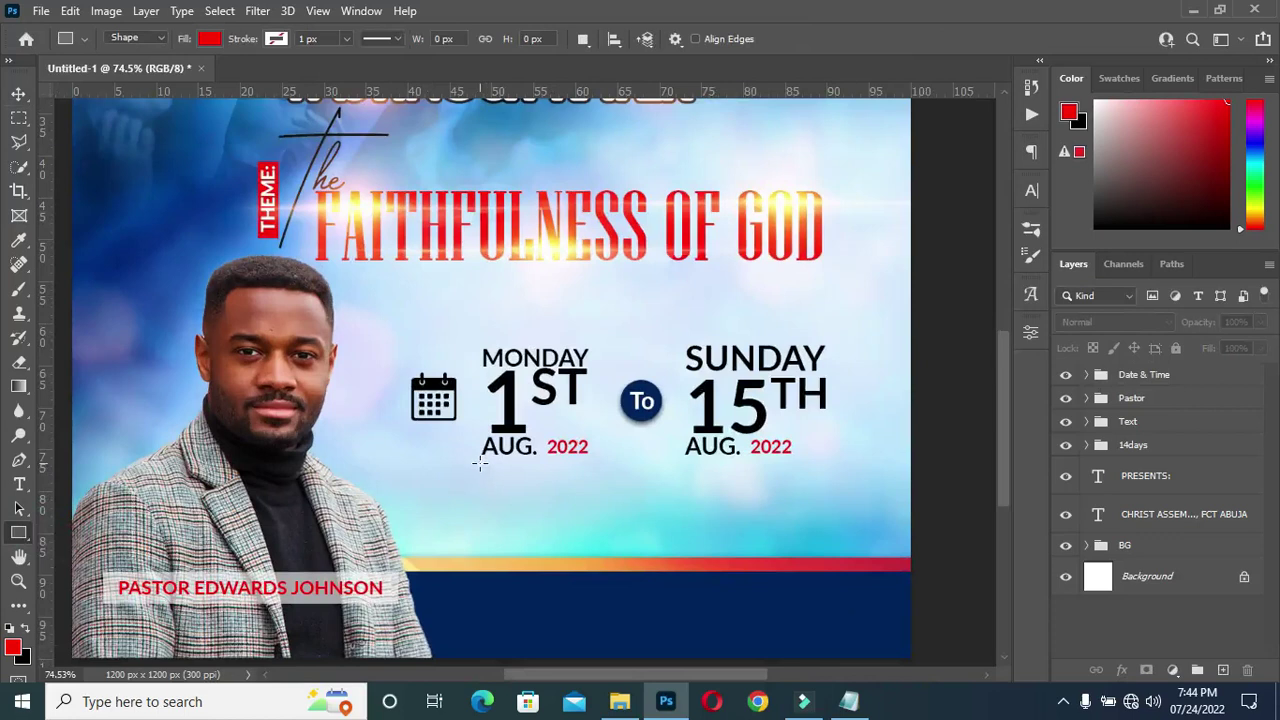
{"action": "left_click_drag", "start_coordinate": [480, 462], "coordinate": [832, 485]}
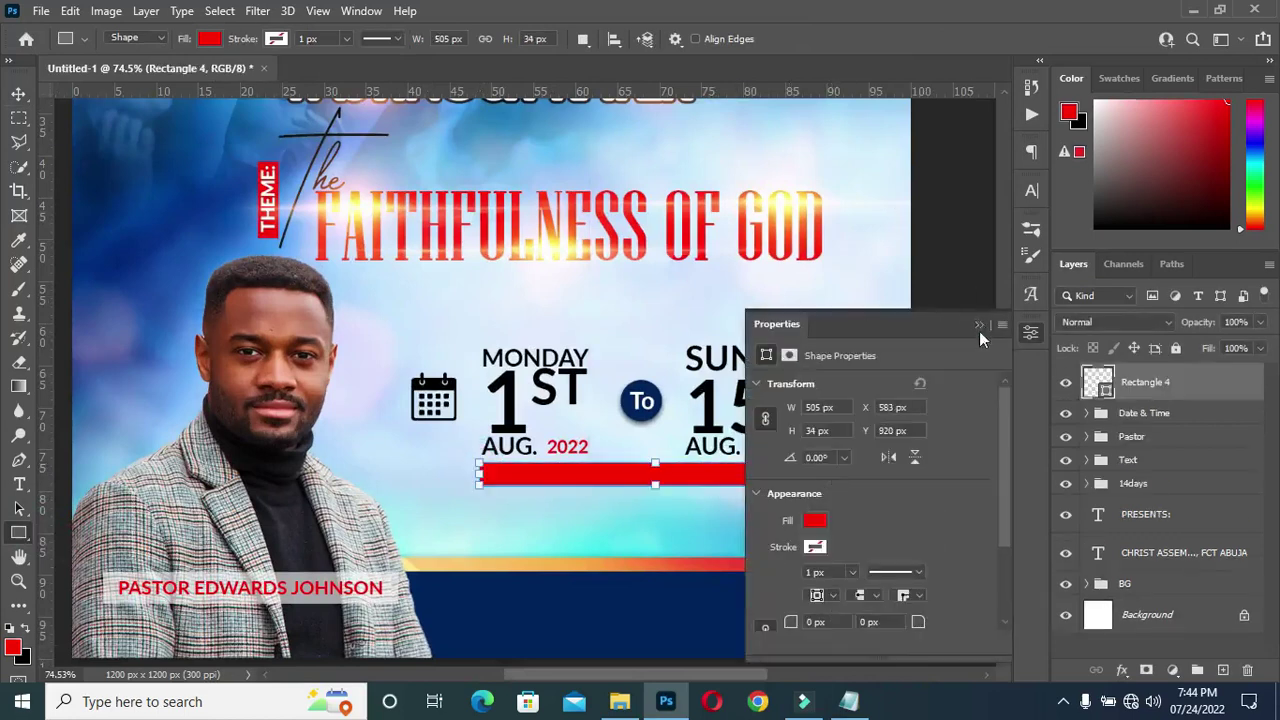
{"action": "key", "text": "v"}
Copy MONDAY TO FRIDAY 6PM DAILY from the Notepad document and paste it as a new text layer below the red bar
{"action": "left_click", "coordinate": [848, 701]}
{"action": "left_click_drag", "start_coordinate": [192, 440], "coordinate": [386, 440]}
{"action": "key", "text": "ctrl+c"}
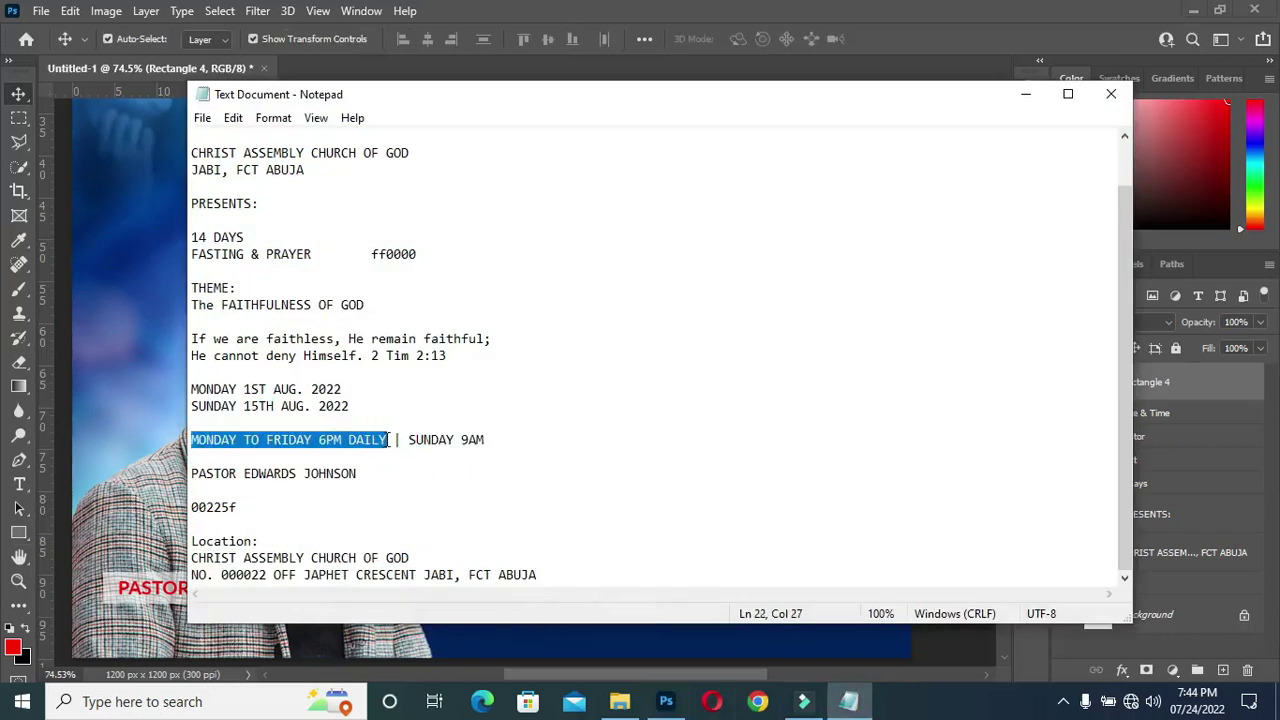
{"action": "left_click", "coordinate": [1025, 94]}
{"action": "key", "text": "t"}
{"action": "left_click", "coordinate": [455, 543]}
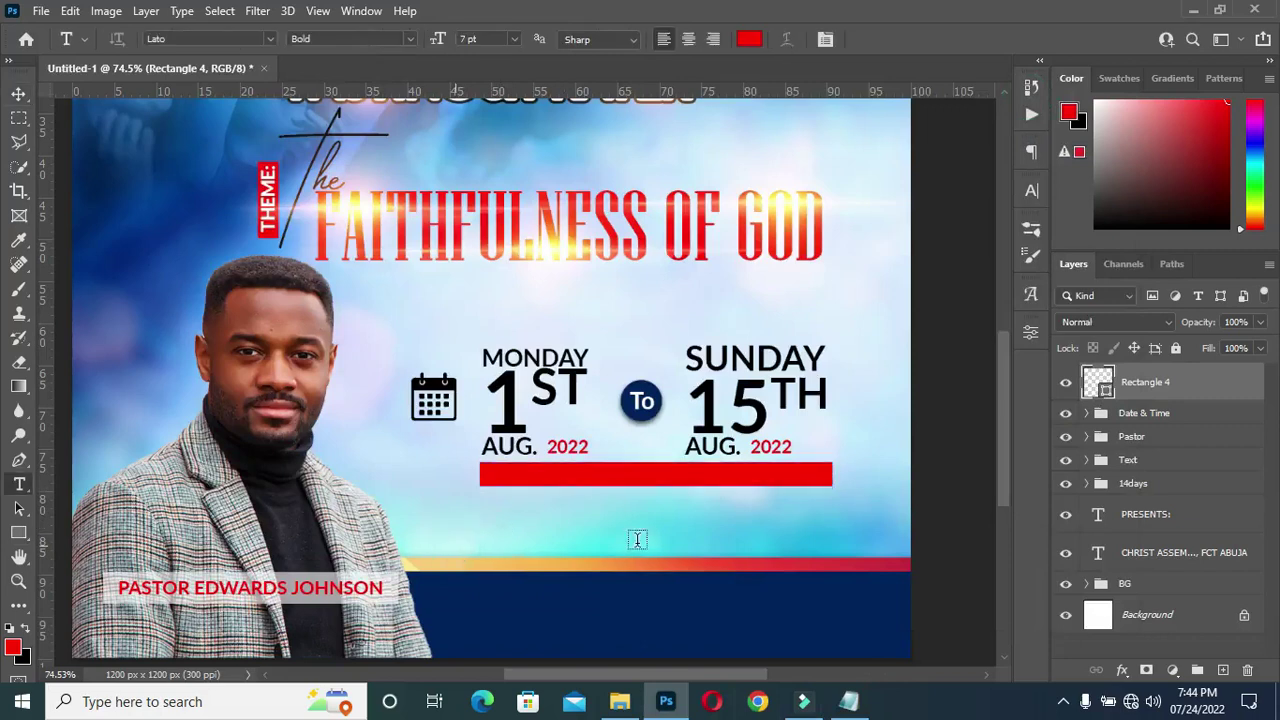
{"action": "key", "text": "ctrl+v"}
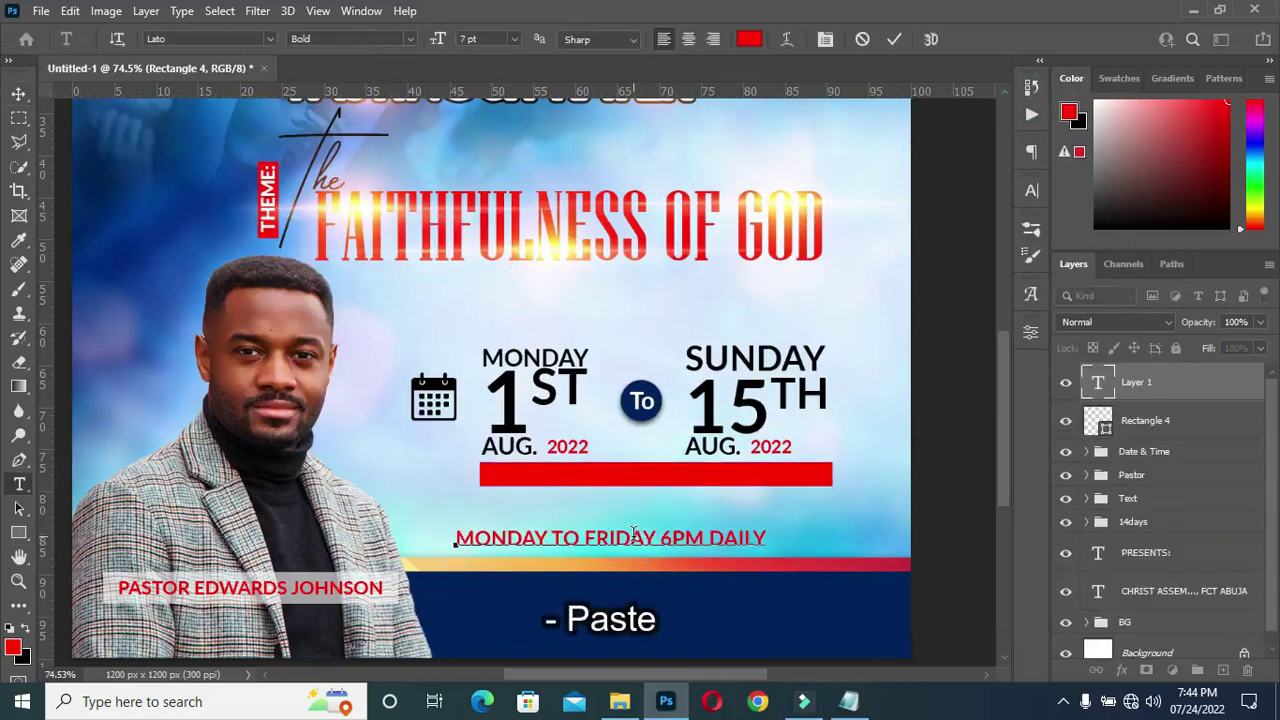
{"action": "left_click", "coordinate": [890, 39]}
Set the MONDAY TO FRIDAY 6PM DAILY text color to white (ffffff)
{"action": "left_click", "coordinate": [752, 40]}
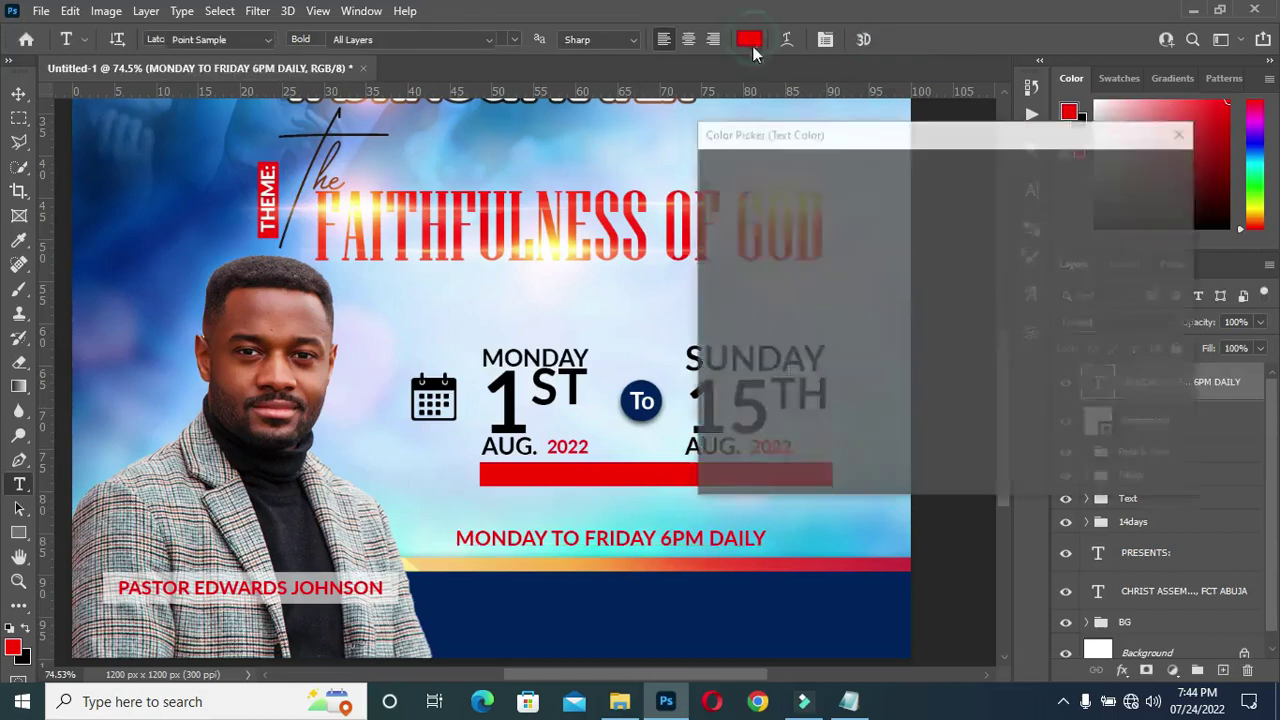
{"action": "left_click_drag", "start_coordinate": [754, 234], "coordinate": [748, 163]}
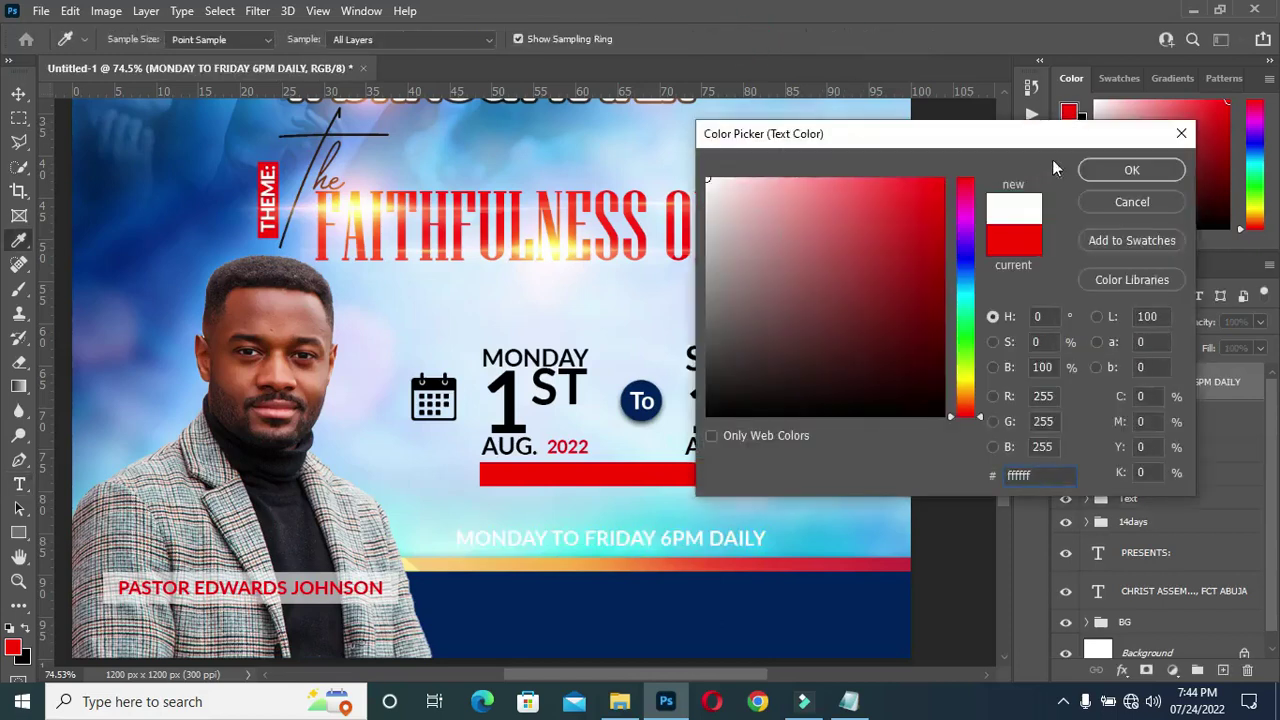
{"action": "left_click", "coordinate": [1127, 172]}
Move the white text onto the red bar near its left end and scale it down to about 79%
{"action": "left_click", "coordinate": [18, 93]}
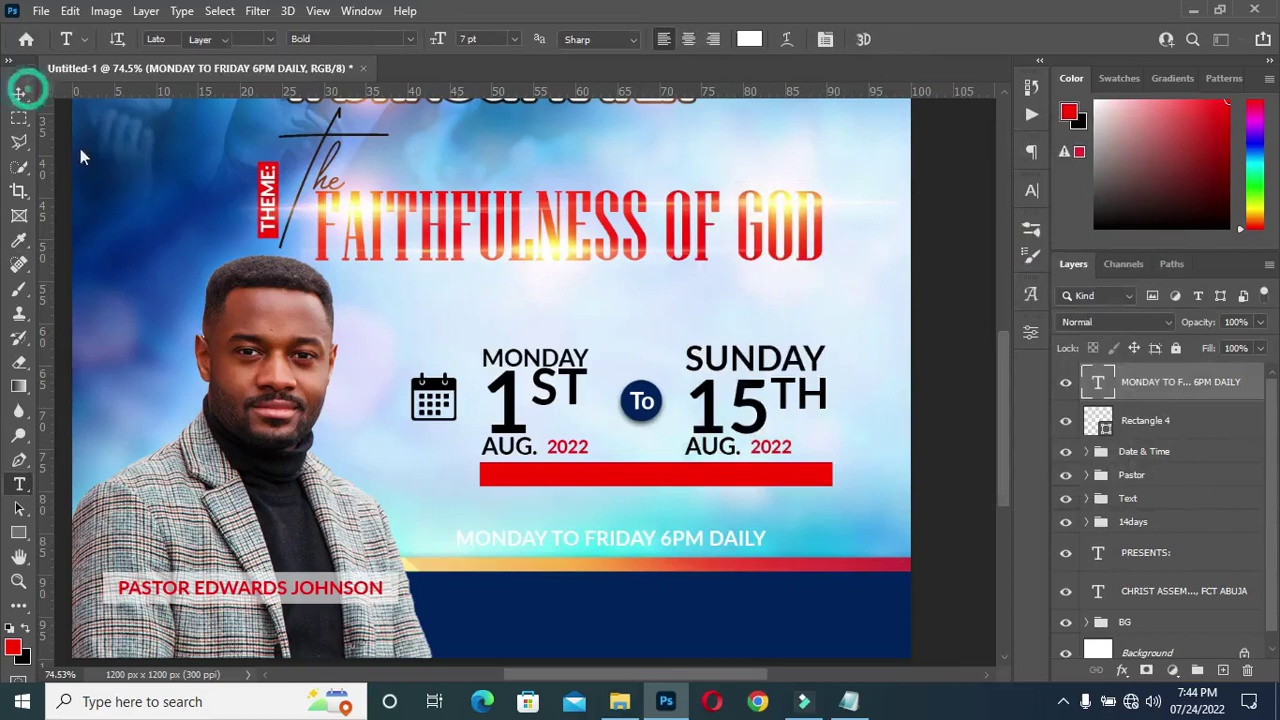
{"action": "left_click_drag", "start_coordinate": [662, 541], "coordinate": [692, 478]}
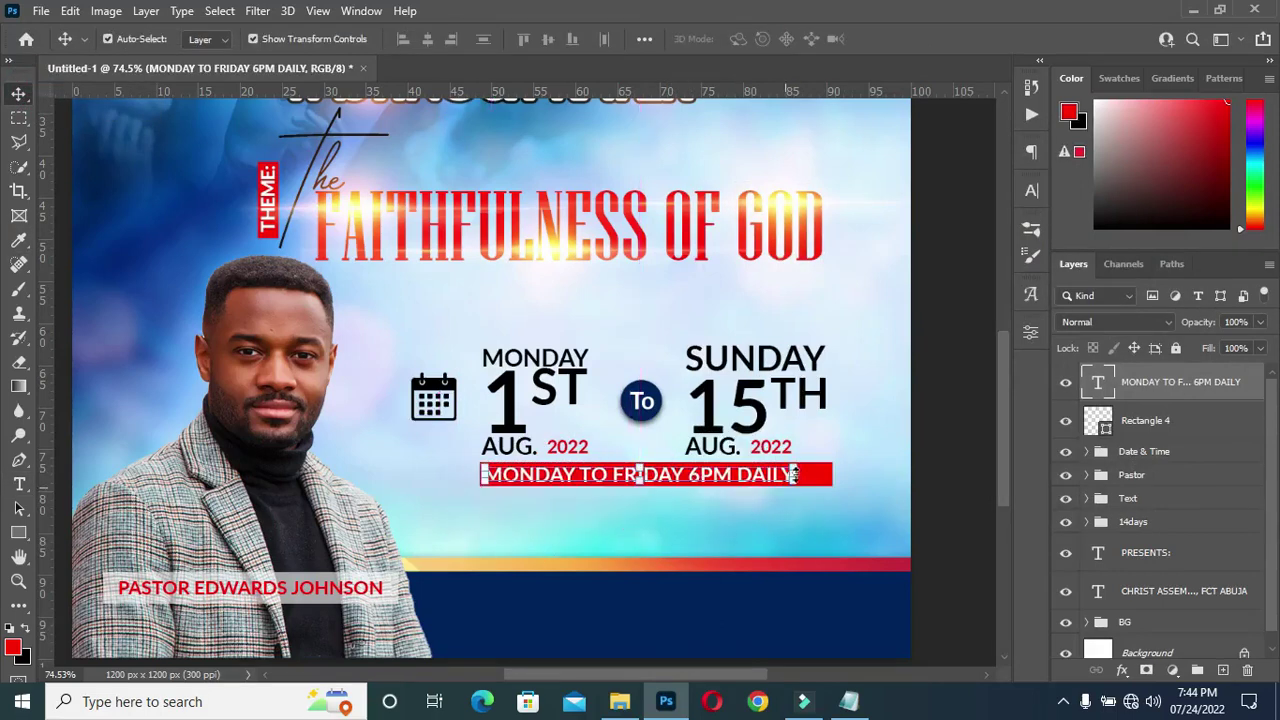
{"action": "left_click_drag", "start_coordinate": [800, 474], "coordinate": [735, 466]}
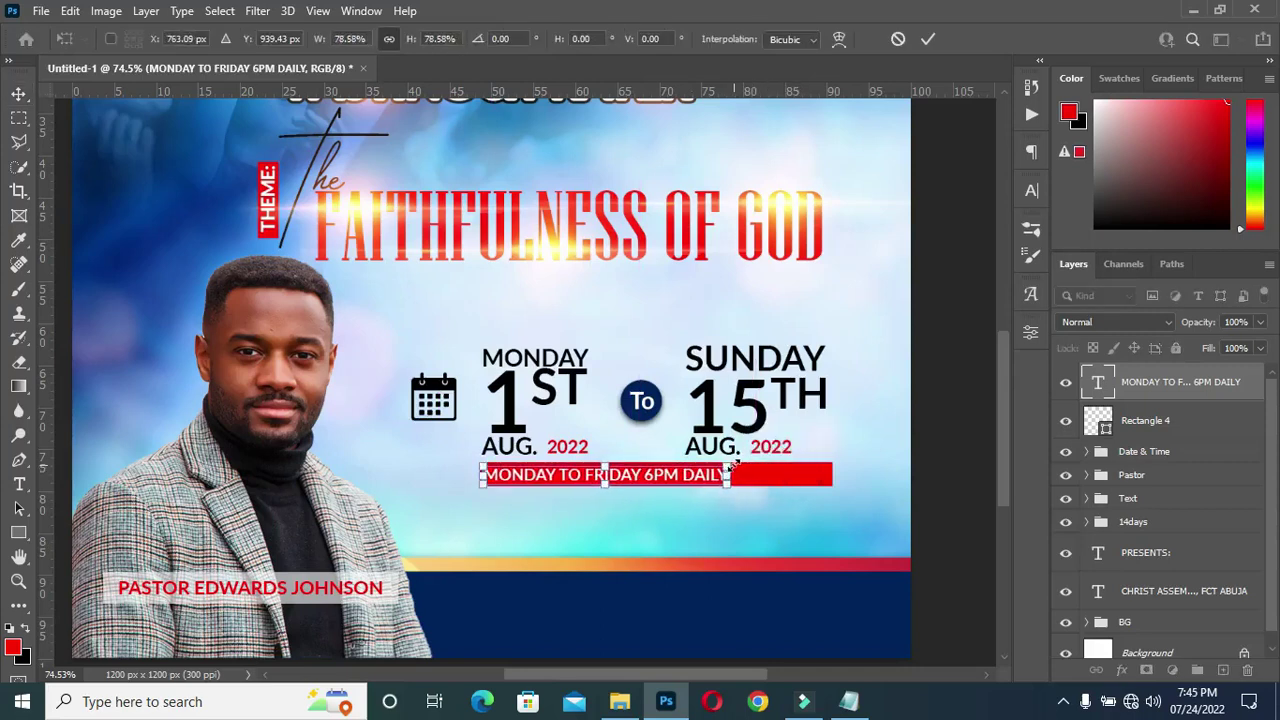
{"action": "key", "text": "Return"}
{"action": "left_click", "coordinate": [930, 410]}
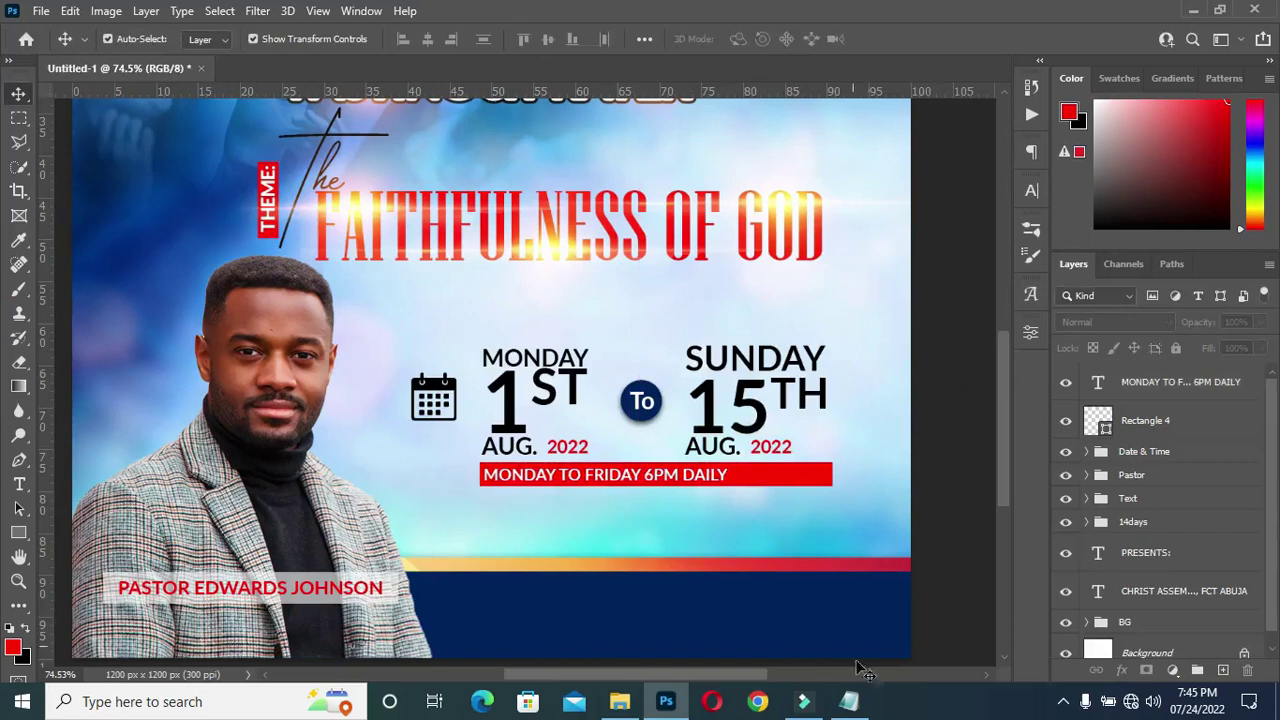
Copy SUNDAY 9AM from the Notepad document and append it after DAILY in the red bar's text
{"action": "left_click", "coordinate": [850, 703]}
{"action": "left_click_drag", "start_coordinate": [408, 440], "coordinate": [520, 440]}
{"action": "key", "text": "ctrl+c"}
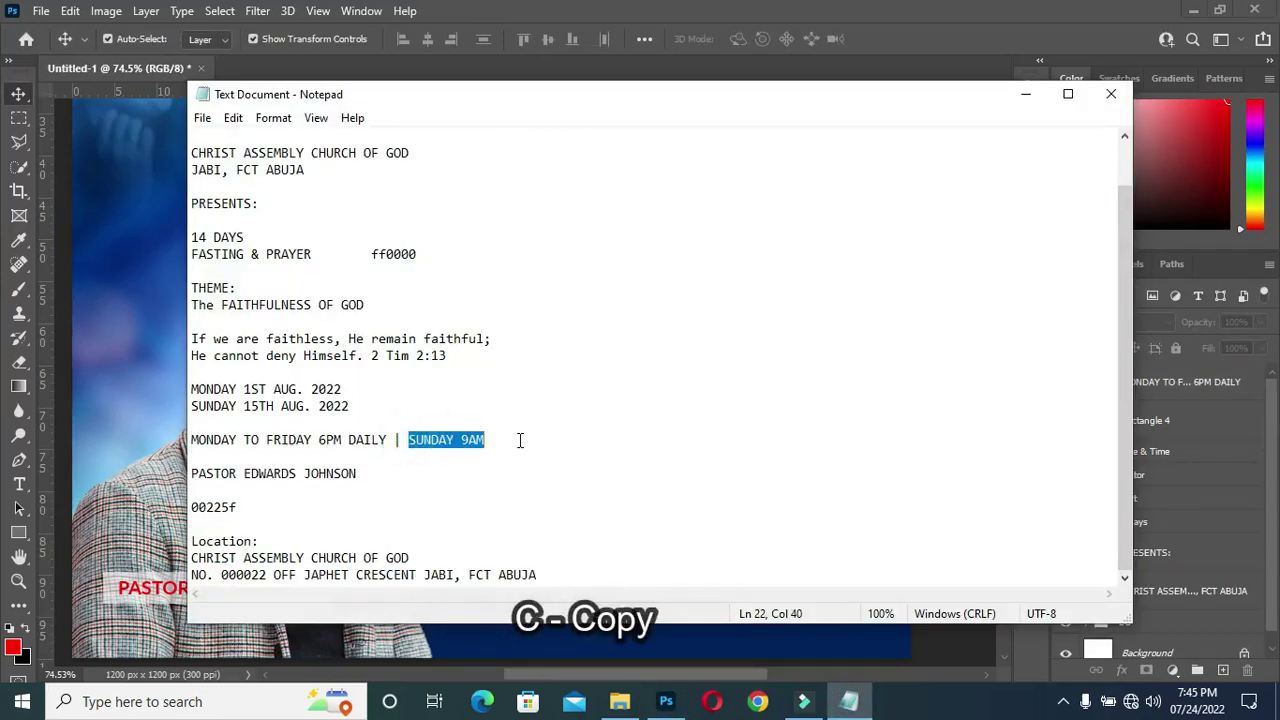
{"action": "left_click", "coordinate": [1022, 94]}
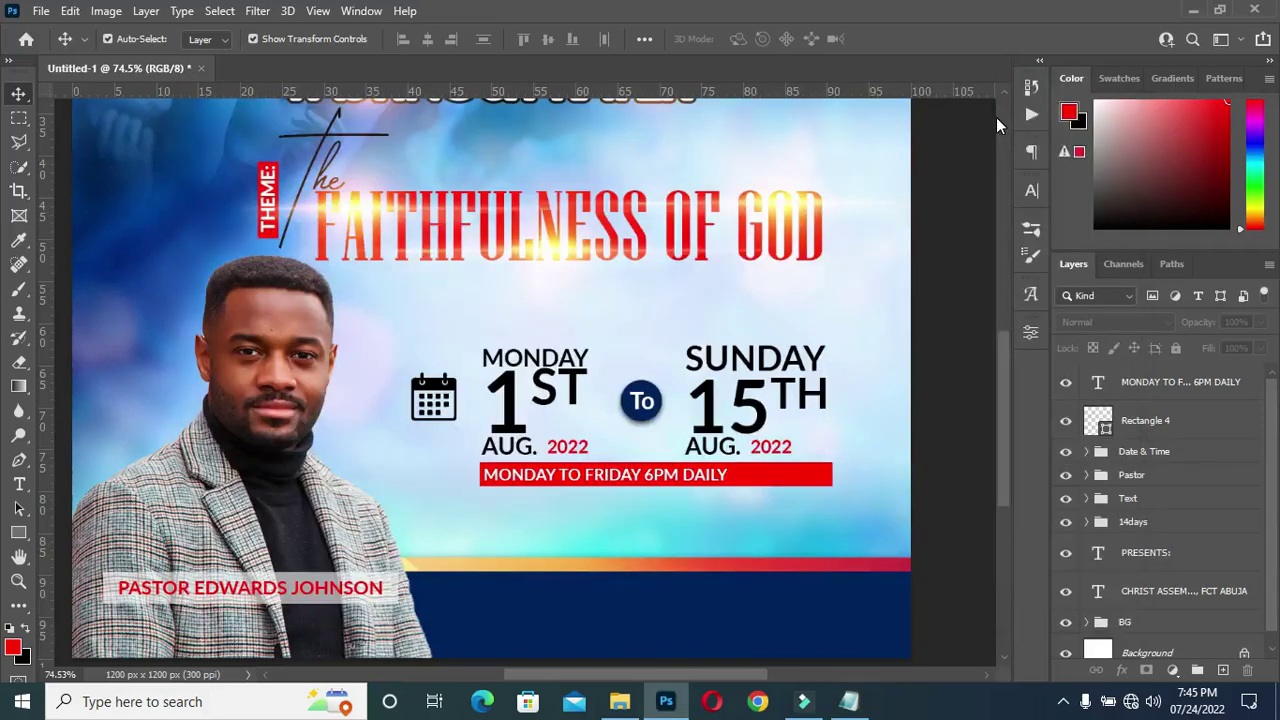
{"action": "scroll", "coordinate": [537, 331], "scroll_direction": "up", "scroll_amount": 1}
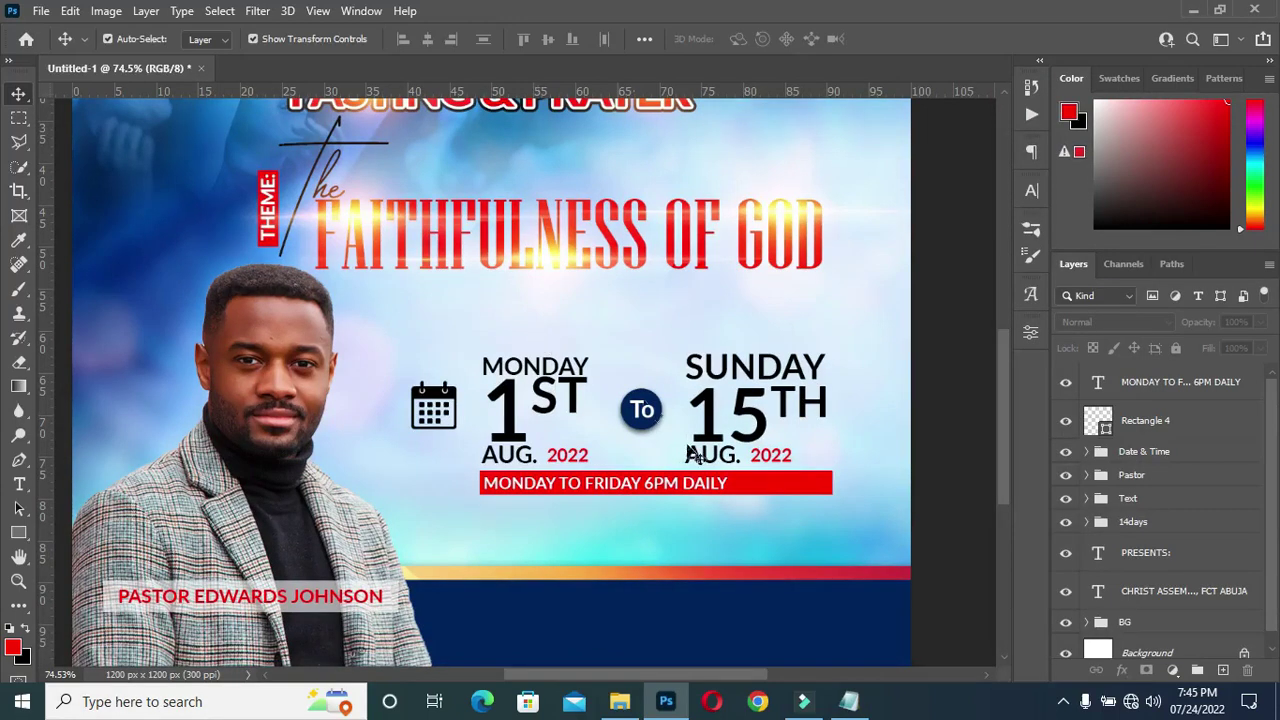
{"action": "scroll", "coordinate": [730, 497], "scroll_direction": "up", "scroll_amount": 2}
{"action": "key", "text": "t"}
{"action": "left_click", "coordinate": [724, 482]}
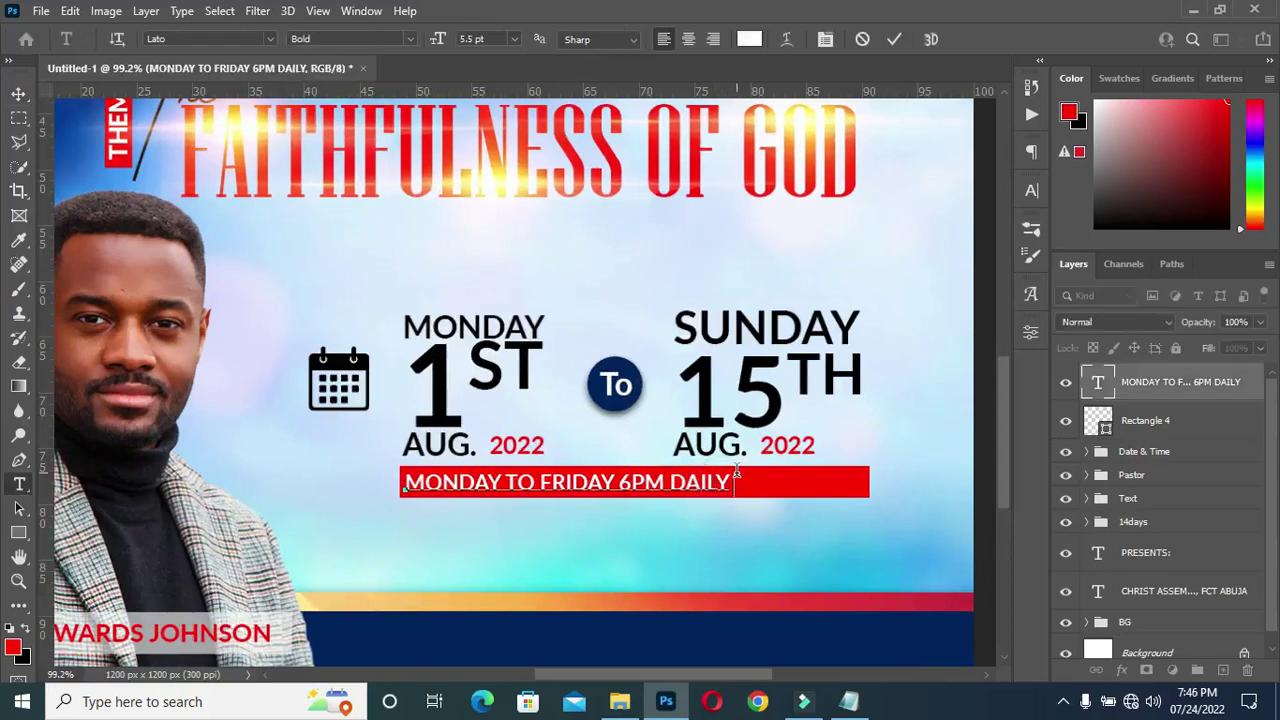
{"action": "key", "text": "ctrl+v"}
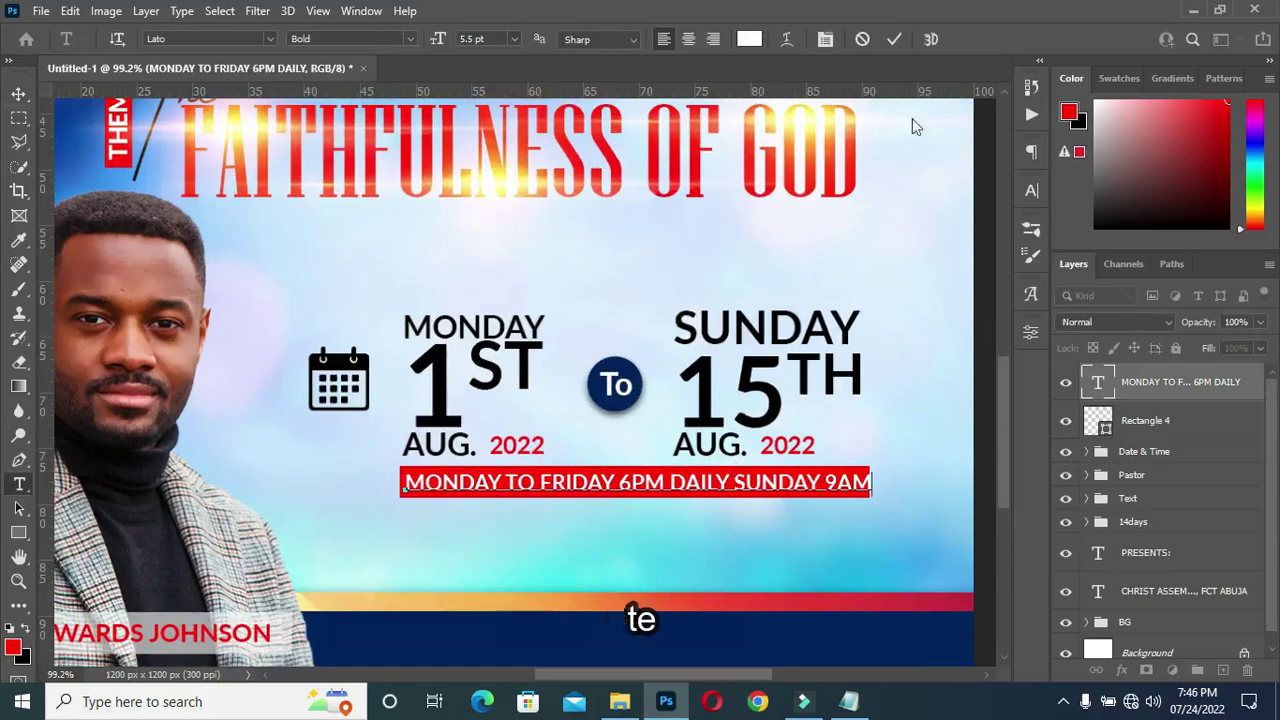
{"action": "left_click", "coordinate": [893, 39]}
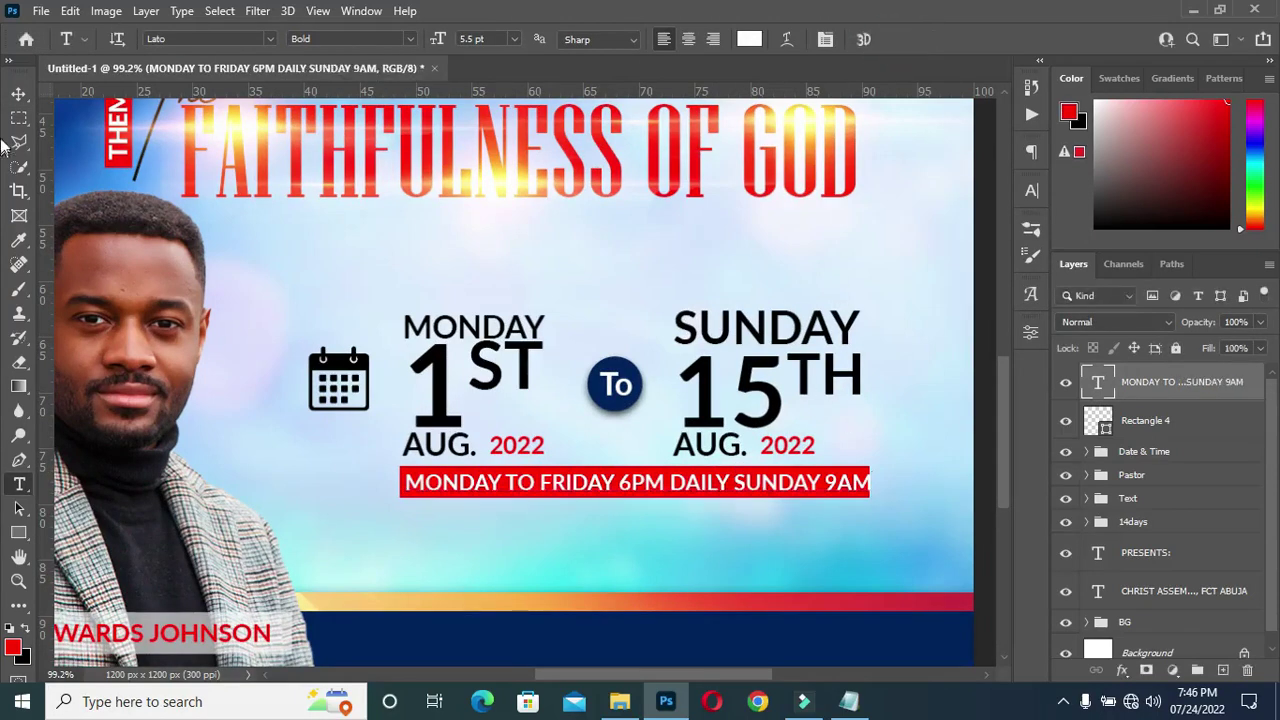
Scale the extended service-time text down to about 97% so it fits inside the red bar
{"action": "left_click", "coordinate": [18, 93]}
{"action": "left_click", "coordinate": [872, 484]}
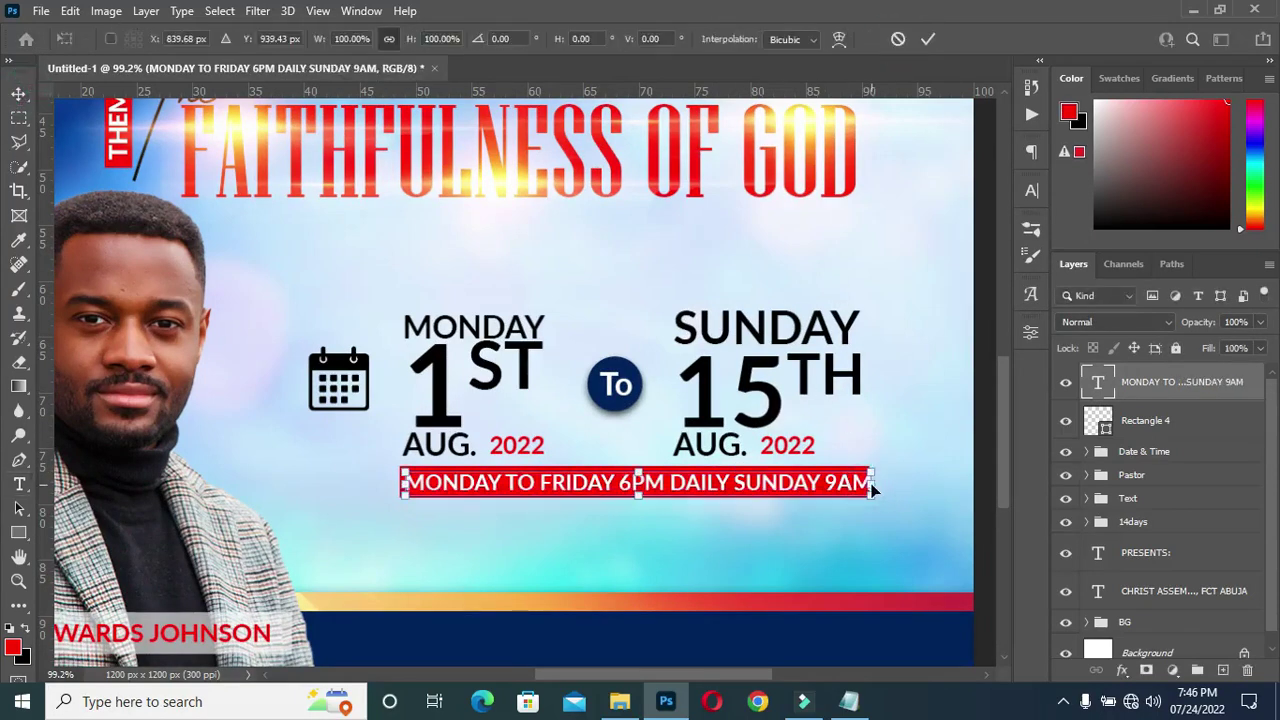
{"action": "left_click_drag", "start_coordinate": [873, 484], "coordinate": [856, 483]}
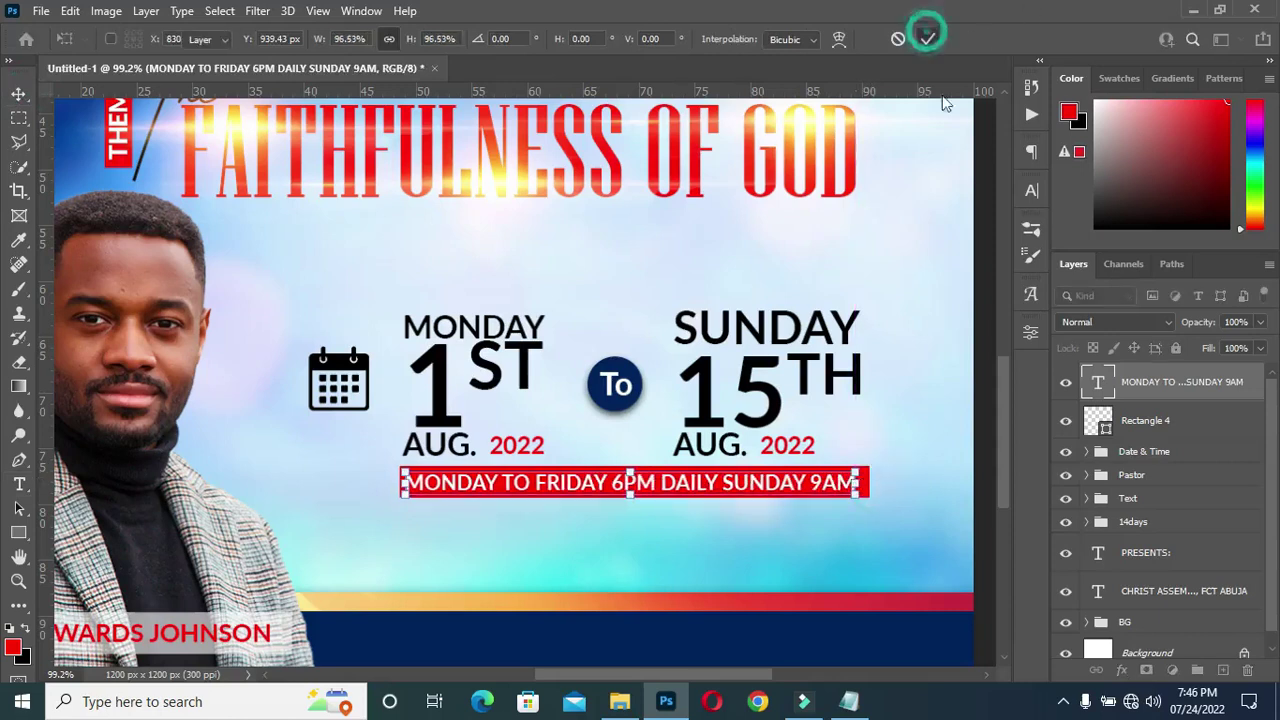
{"action": "left_click", "coordinate": [925, 40]}
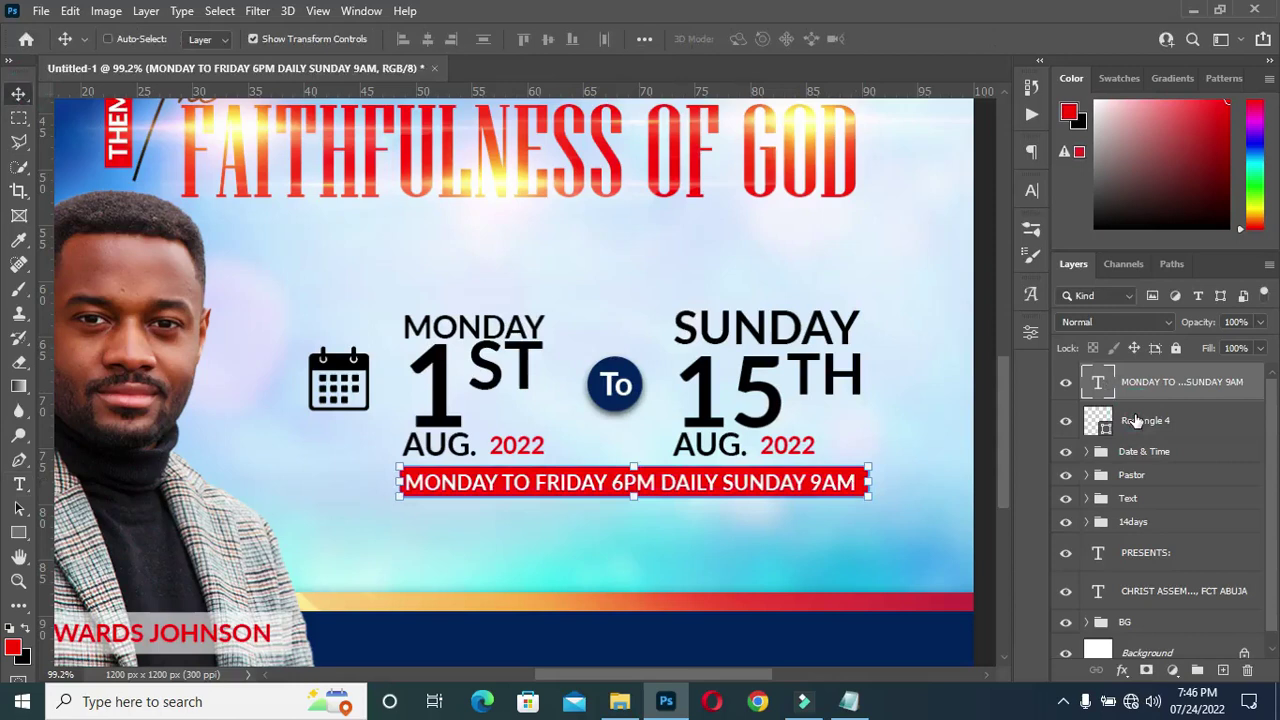
Center the service-time text horizontally and vertically on the red rectangle
{"action": "left_click", "coordinate": [1137, 421]}
{"action": "left_click", "coordinate": [422, 39]}
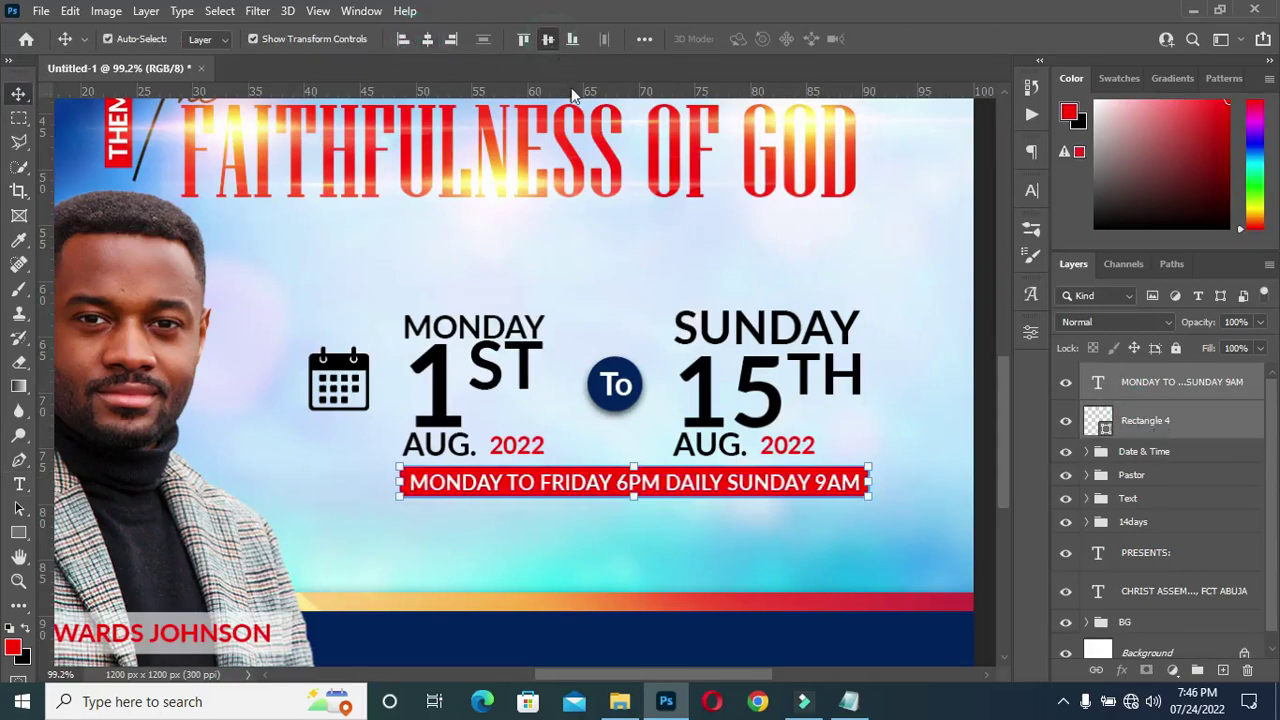
{"action": "scroll", "coordinate": [634, 223], "scroll_direction": "down", "scroll_amount": 3}
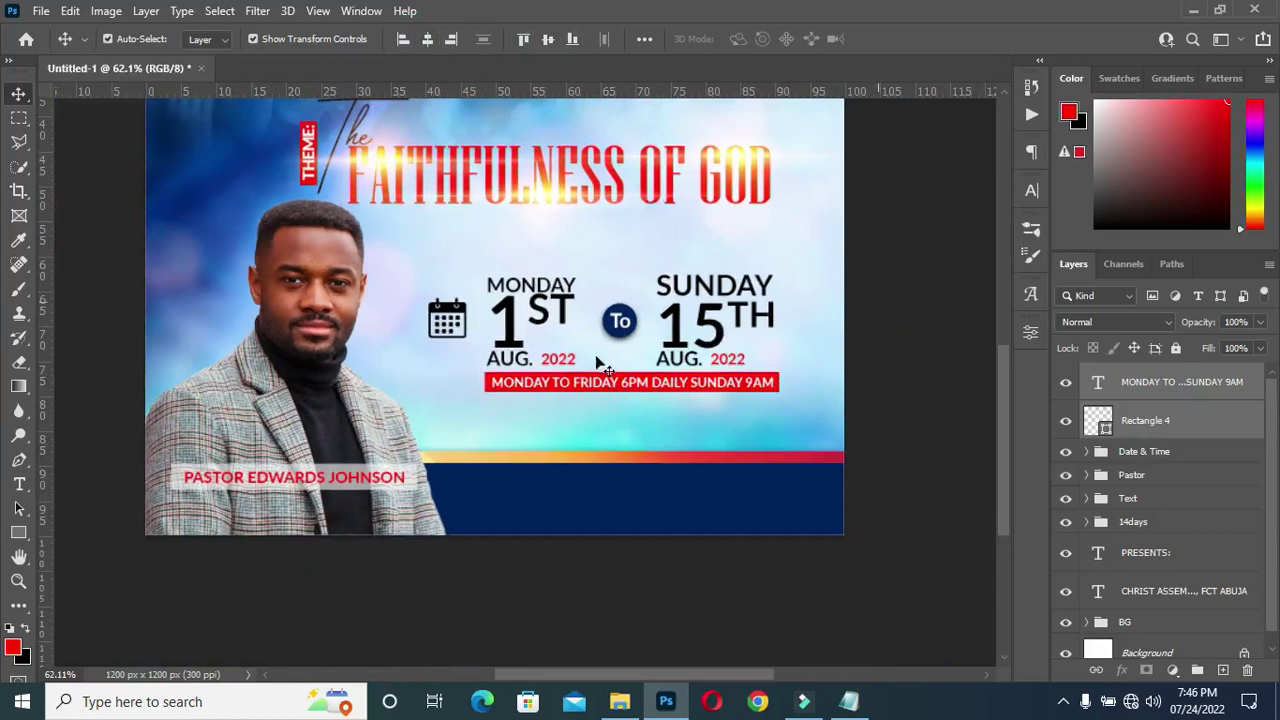
Insert a | separator between DAILY and SUNDAY in the red bar's text and commit the edit
{"action": "scroll", "coordinate": [566, 370], "scroll_direction": "up", "scroll_amount": 2}
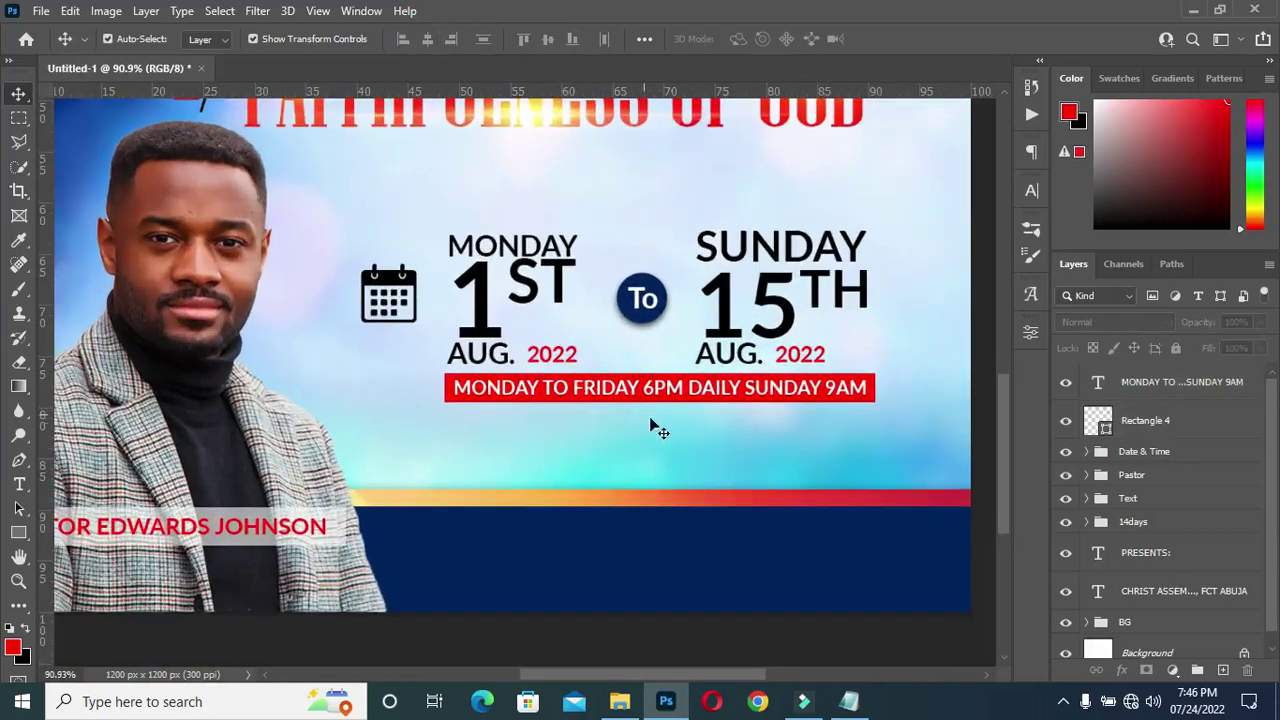
{"action": "scroll", "coordinate": [741, 404], "scroll_direction": "up", "scroll_amount": 1}
{"action": "left_click", "coordinate": [741, 392]}
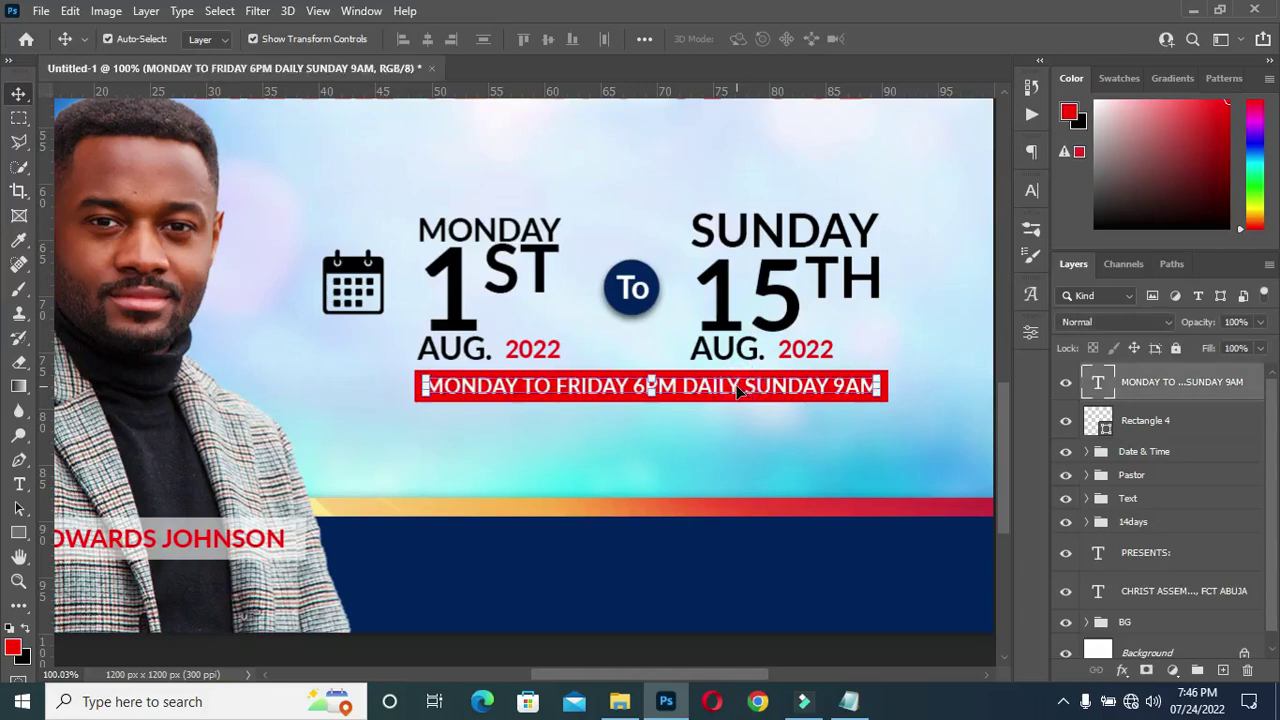
{"action": "left_click", "coordinate": [741, 392]}
{"action": "left_click", "coordinate": [741, 387]}
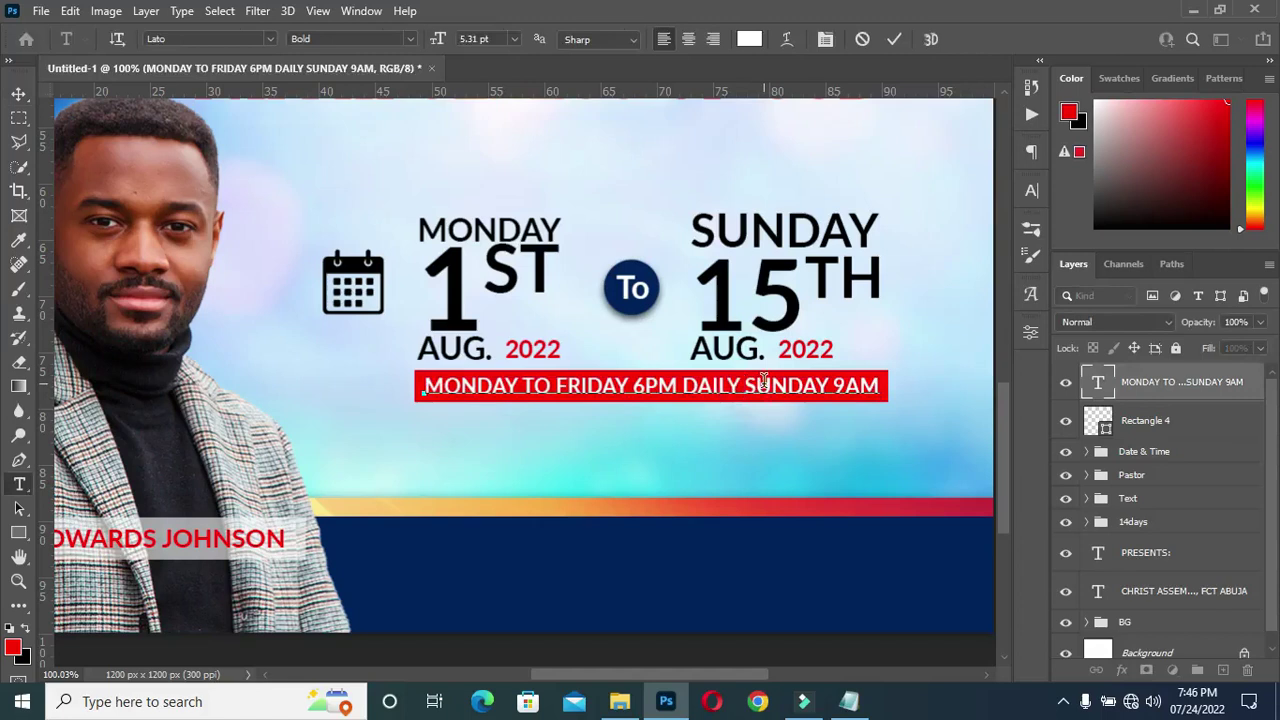
{"action": "type", "text": "|"}
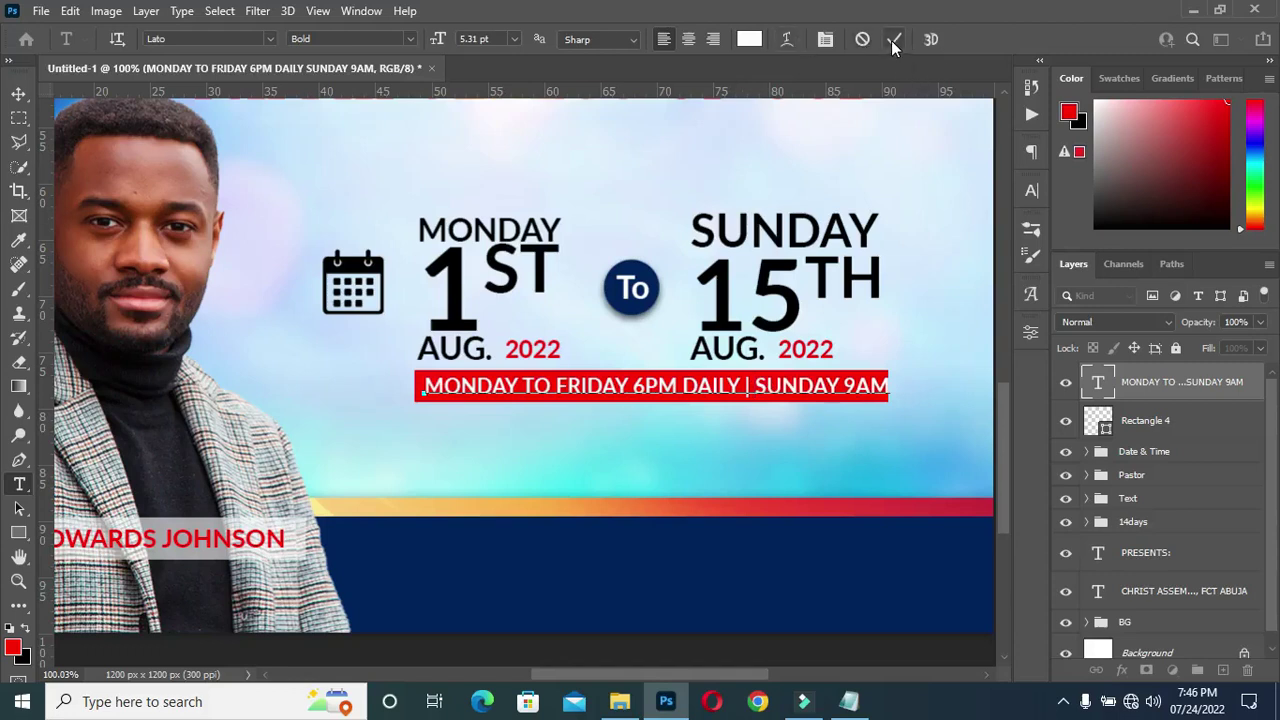
{"action": "key", "text": "ctrl+Return"}
{"action": "key", "text": "v"}
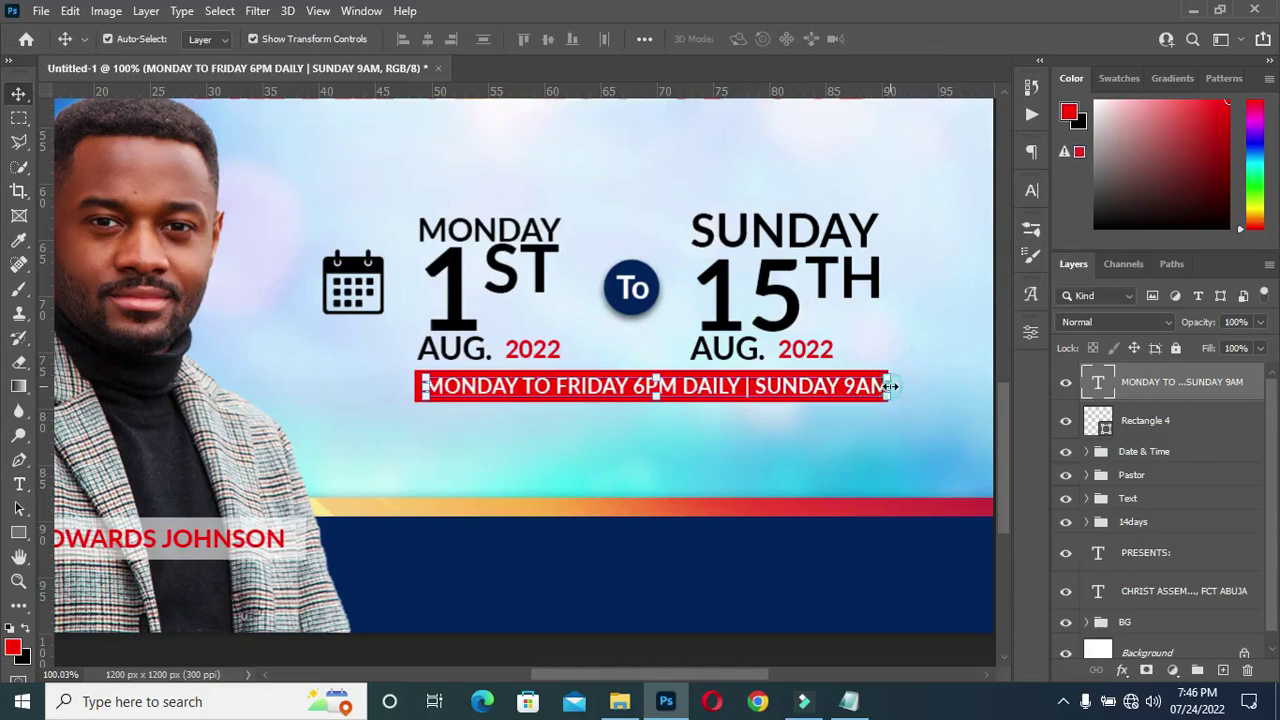
Scale the service-time text down slightly so it leaves a margin inside the red bar
{"action": "left_click_drag", "start_coordinate": [890, 386], "coordinate": [886, 380]}
{"action": "scroll", "coordinate": [963, 460], "scroll_direction": "down", "scroll_amount": 2, "text": "alt"}
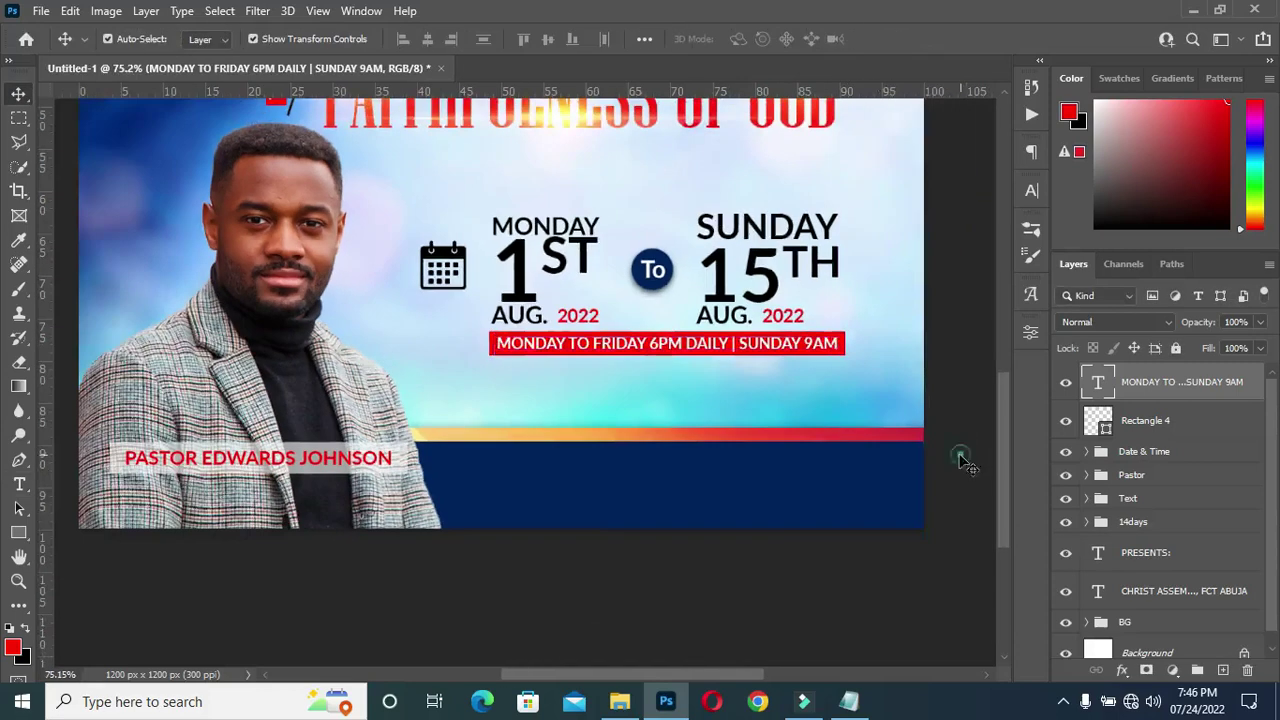
{"action": "scroll", "coordinate": [586, 386], "scroll_direction": "down", "scroll_amount": 2, "text": "alt"}
{"action": "scroll", "coordinate": [600, 386], "scroll_direction": "up", "scroll_amount": 1, "text": "alt"}
{"action": "scroll", "coordinate": [716, 440], "scroll_direction": "down", "scroll_amount": 1, "text": "alt"}
{"action": "scroll", "coordinate": [690, 442], "scroll_direction": "up", "scroll_amount": 1, "text": "alt"}
Scale down and reposition the pink-and-yellow wave image inside the stripe above the navy footer
{"action": "left_click", "coordinate": [490, 446]}
{"action": "scroll", "coordinate": [490, 446], "scroll_direction": "down", "scroll_amount": 1, "text": "alt"}
{"action": "left_click_drag", "start_coordinate": [544, 468], "coordinate": [566, 420]}
{"action": "left_click", "coordinate": [1175, 605]}
{"action": "key", "text": "ctrl+t"}
{"action": "left_click_drag", "start_coordinate": [842, 302], "coordinate": [800, 392]}
{"action": "mouse_move", "coordinate": [720, 394]}
{"action": "left_mouse_down"}
{"action": "mouse_move", "coordinate": [768, 417]}
{"action": "mouse_move", "coordinate": [808, 414]}
{"action": "mouse_move", "coordinate": [737, 405]}
{"action": "mouse_move", "coordinate": [742, 420]}
{"action": "mouse_move", "coordinate": [738, 387]}
{"action": "left_mouse_up"}
{"action": "key", "text": "Return"}
{"action": "key", "text": "ctrl+0"}
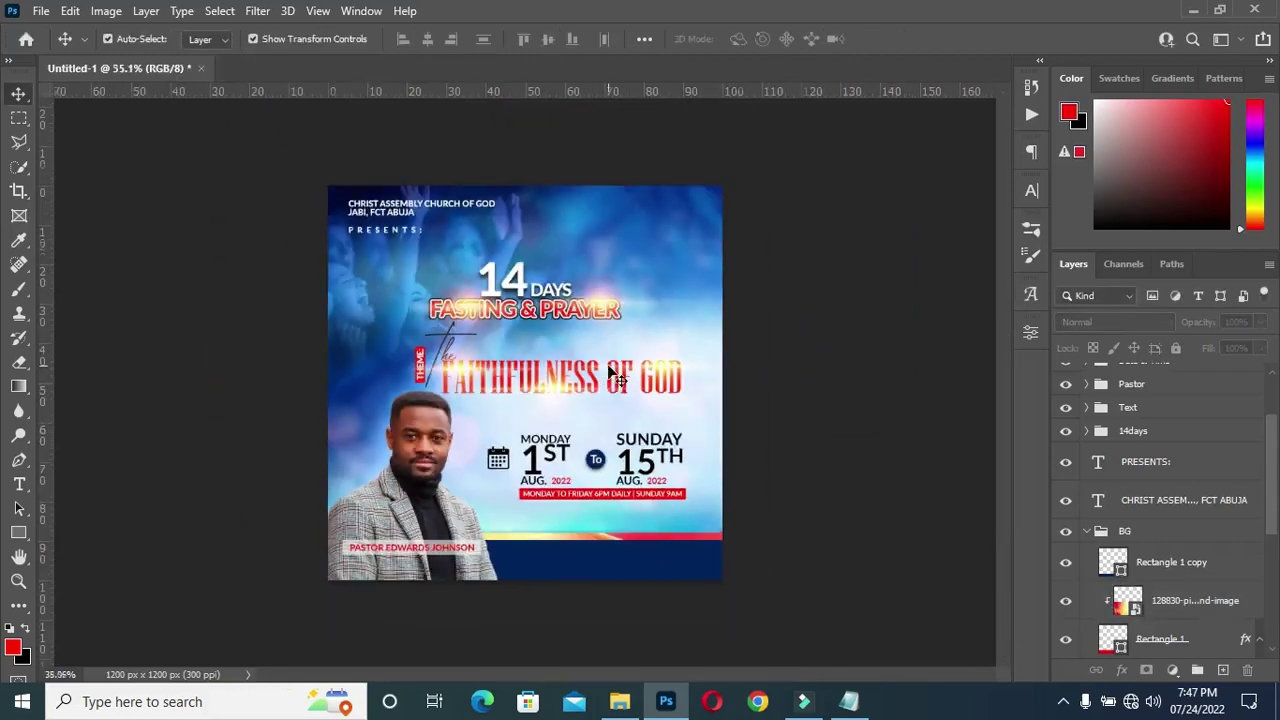
Collapse the BG group and move the service-time text and Rectangle 4 layers into the Date & Time group
{"action": "scroll", "coordinate": [648, 569], "scroll_direction": "up", "scroll_amount": 3}
{"action": "scroll", "coordinate": [1010, 415], "scroll_direction": "down", "scroll_amount": 2}
{"action": "scroll", "coordinate": [554, 491], "scroll_direction": "down", "scroll_amount": 2}
{"action": "left_click", "coordinate": [1087, 531]}
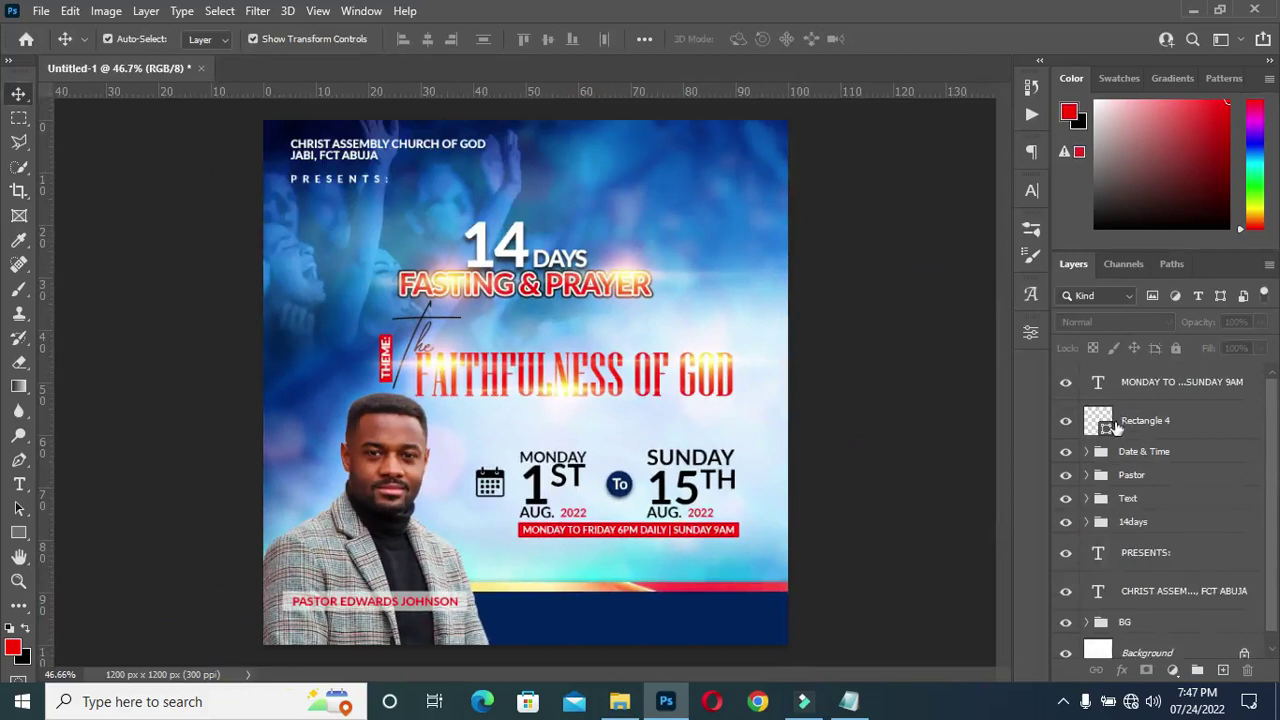
{"action": "left_click", "coordinate": [1120, 448]}
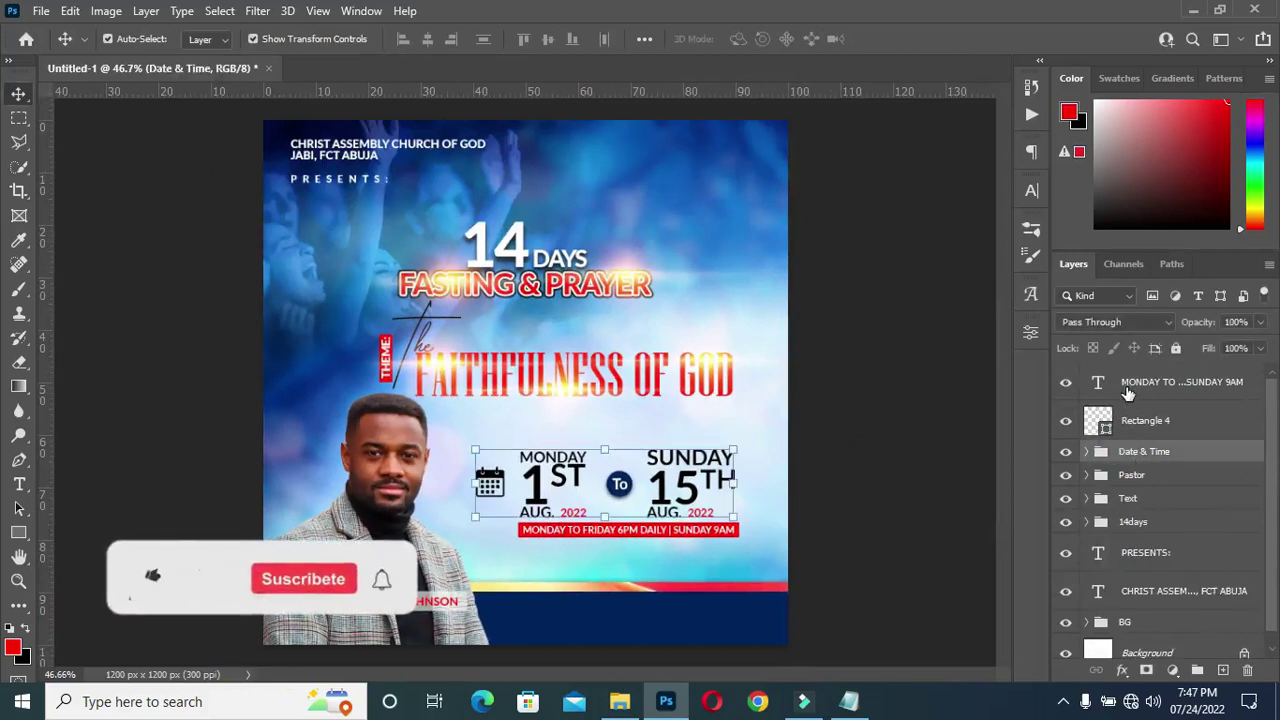
{"action": "left_click", "coordinate": [1118, 384]}
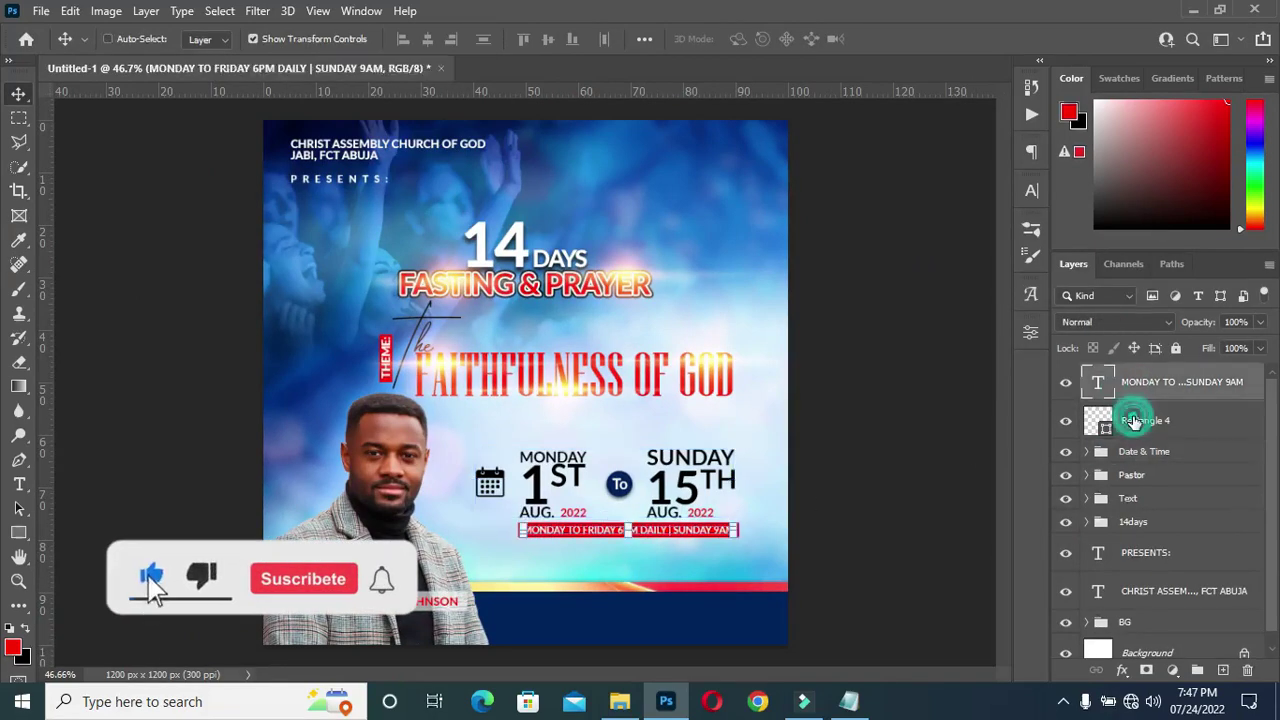
{"action": "left_click", "coordinate": [1135, 420], "text": "ctrl"}
{"action": "left_click_drag", "start_coordinate": [1135, 420], "coordinate": [1130, 451]}
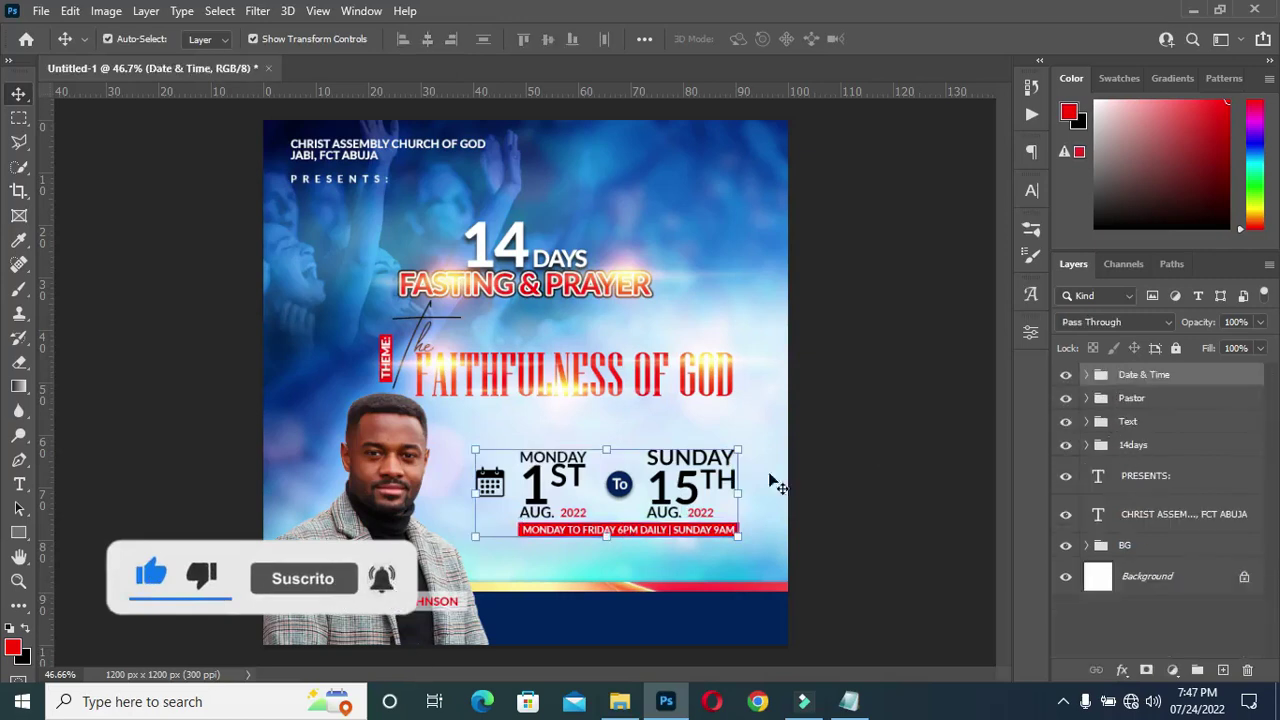
Move the Date & Time group slightly down and left, to about X 776, Y 879 px
{"action": "left_click", "coordinate": [607, 538]}
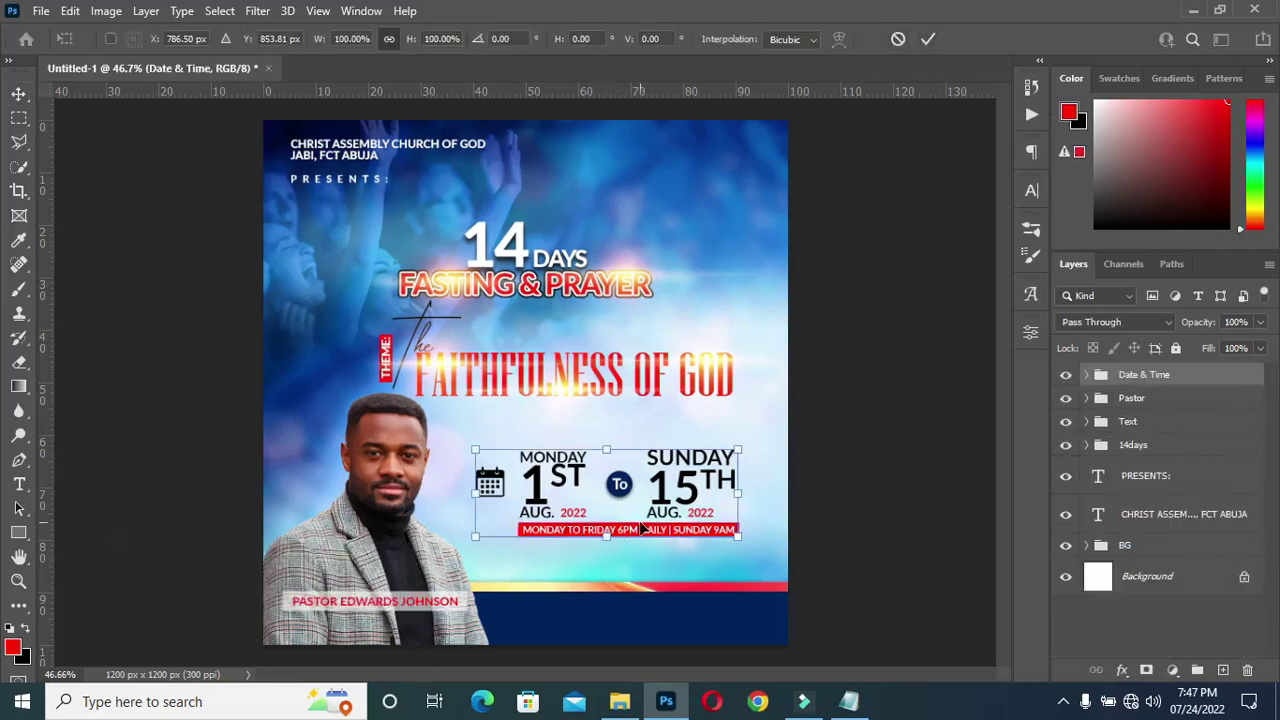
{"action": "left_click_drag", "start_coordinate": [640, 537], "coordinate": [632, 548]}
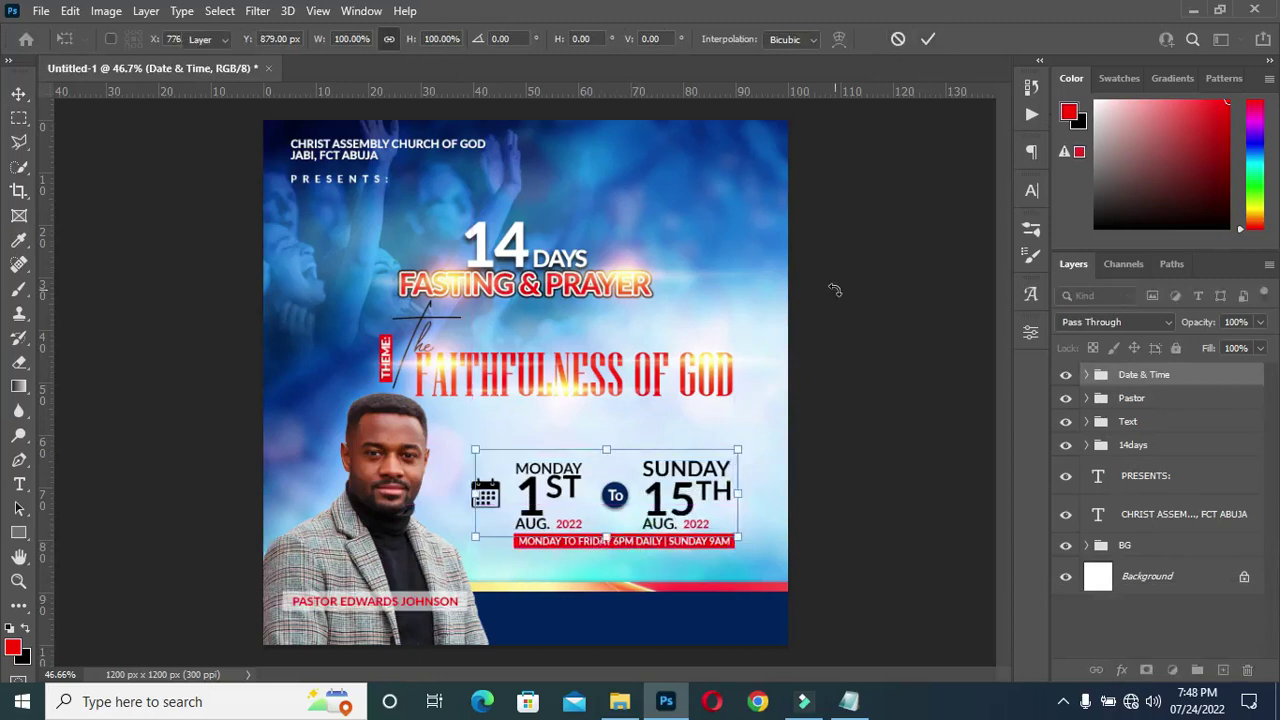
{"action": "key", "text": "Return"}
Place the google-location-icon-16 image from the 14DAYS FASTING & PRAYER folder and shrink it to a small icon in the navy footer
{"action": "scroll", "coordinate": [628, 565], "scroll_direction": "up", "scroll_amount": 3}
{"action": "left_click_drag", "start_coordinate": [1005, 470], "coordinate": [996, 536]}
{"action": "left_click", "coordinate": [619, 701]}
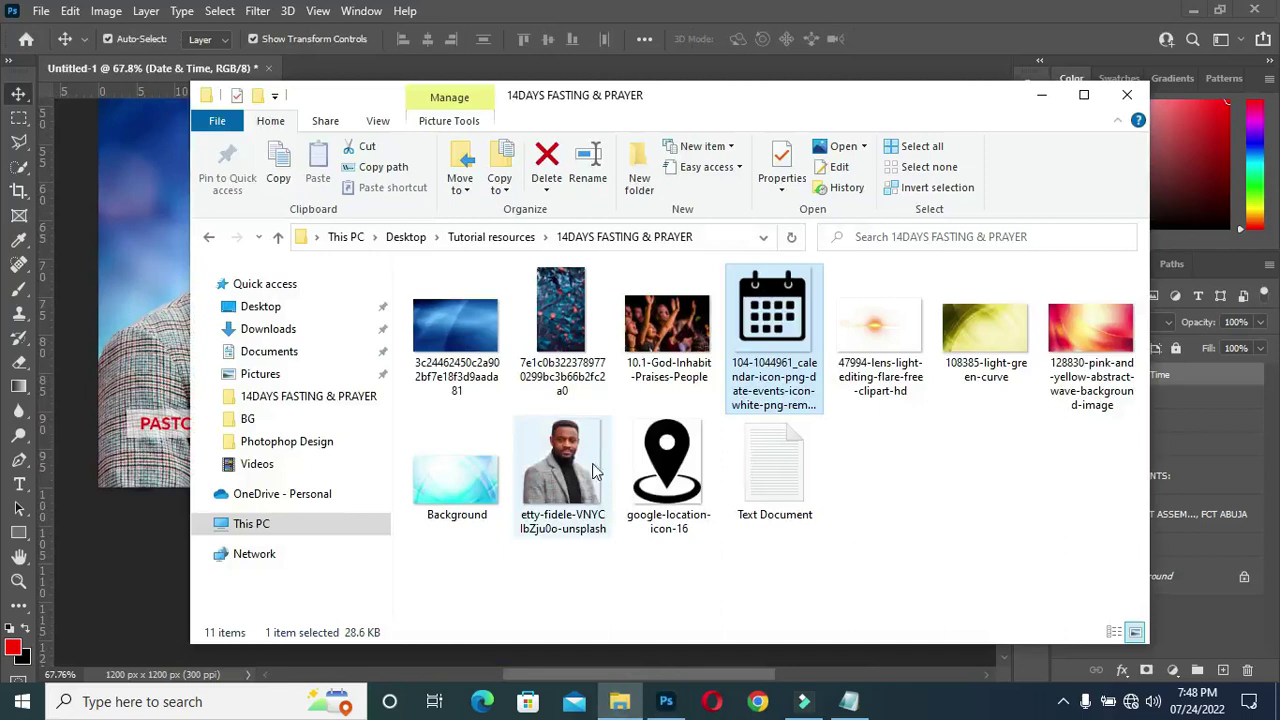
{"action": "left_click_drag", "start_coordinate": [650, 480], "coordinate": [136, 569]}
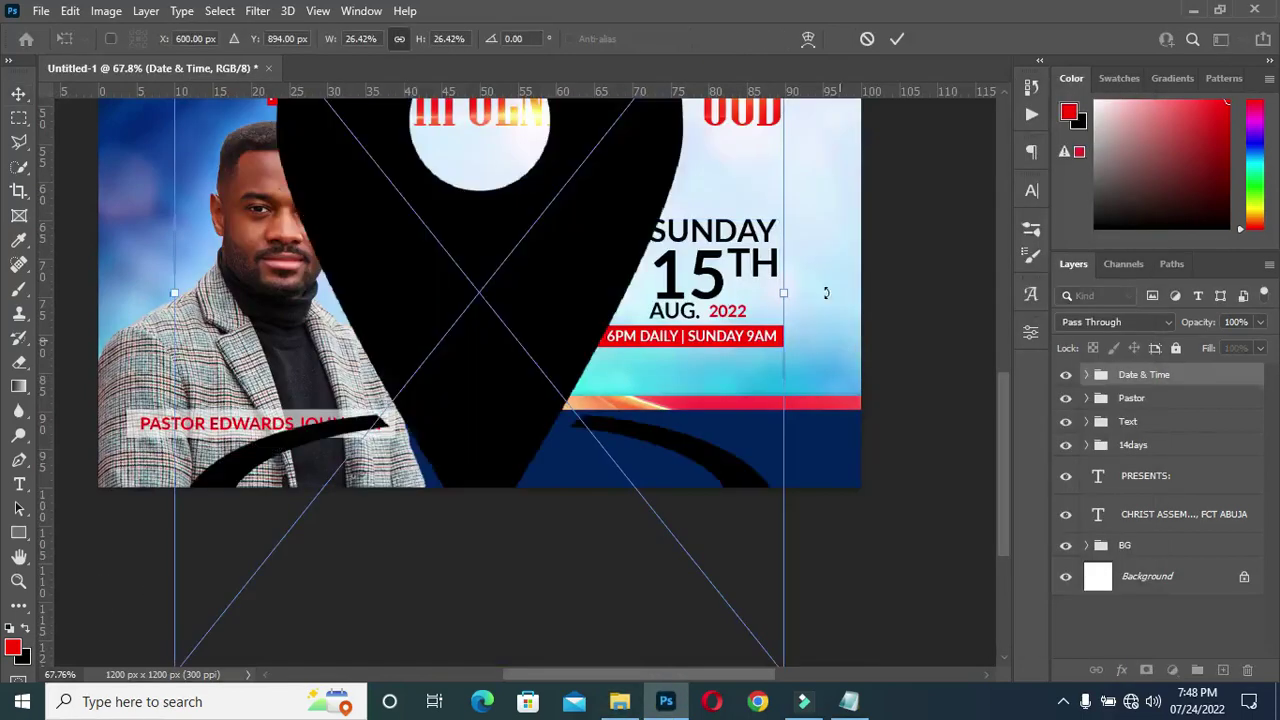
{"action": "left_click_drag", "start_coordinate": [784, 293], "coordinate": [484, 446]}
{"action": "key", "text": "Return"}
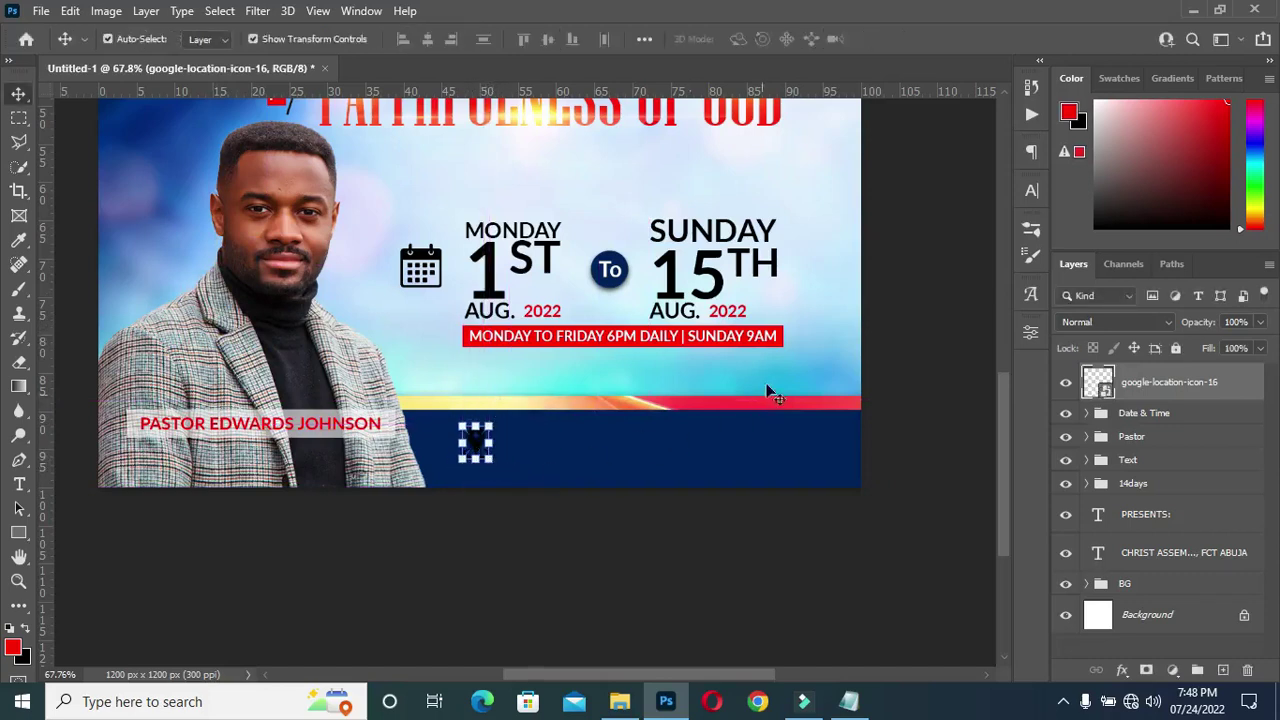
Turn the location icon white with Hue/Saturation at Lightness +100 and scale it down to about 0.75%
{"action": "scroll", "coordinate": [527, 140], "scroll_direction": "up", "scroll_amount": 3}
{"action": "left_click", "coordinate": [106, 11]}
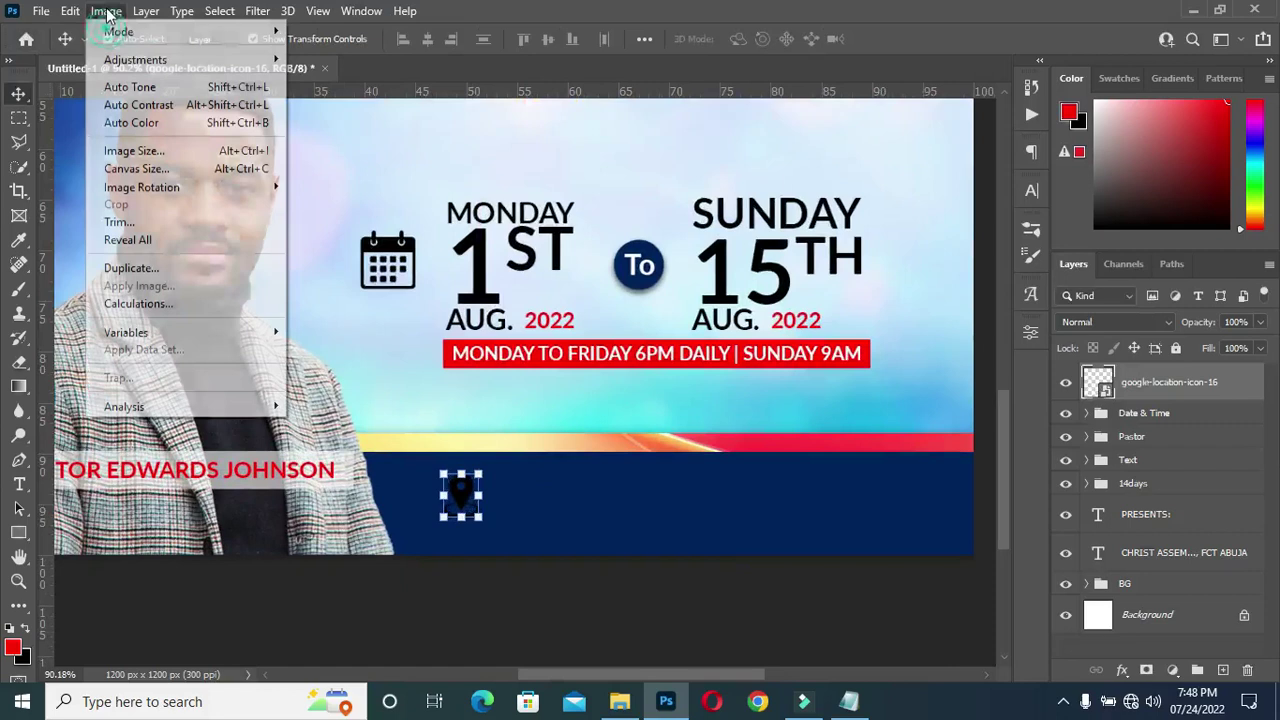
{"action": "mouse_move", "coordinate": [125, 68]}
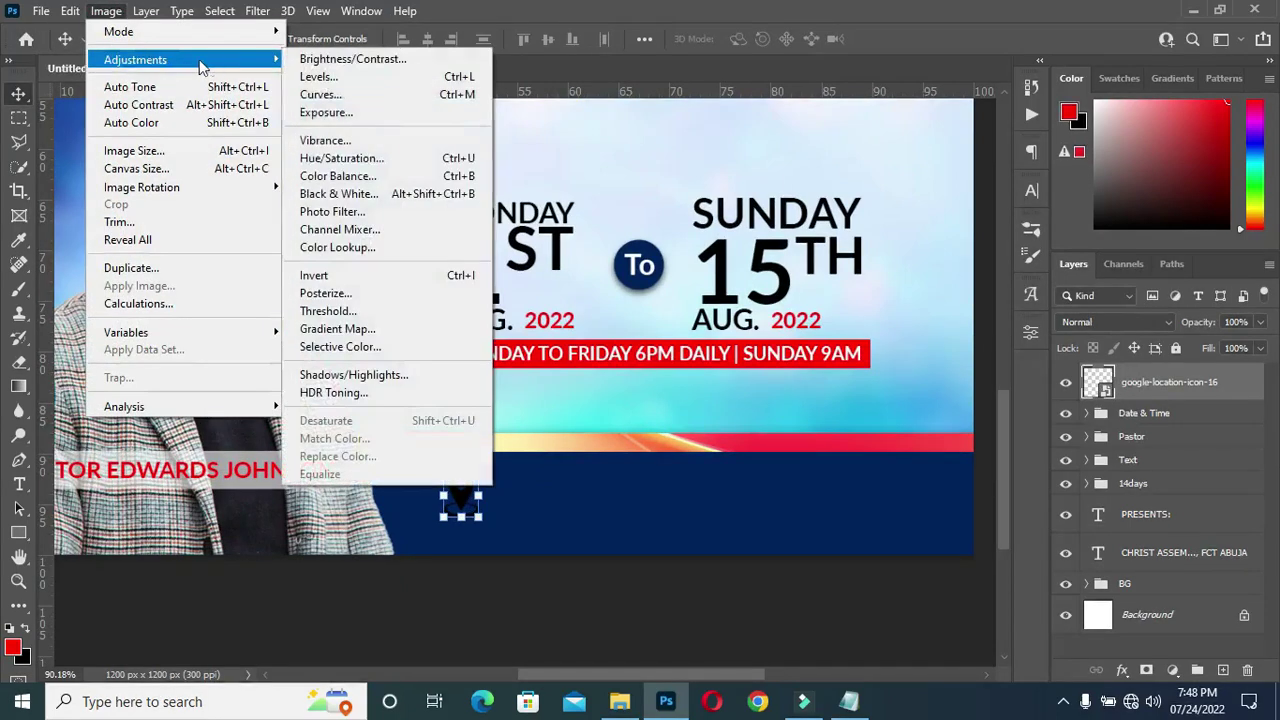
{"action": "left_click", "coordinate": [340, 157]}
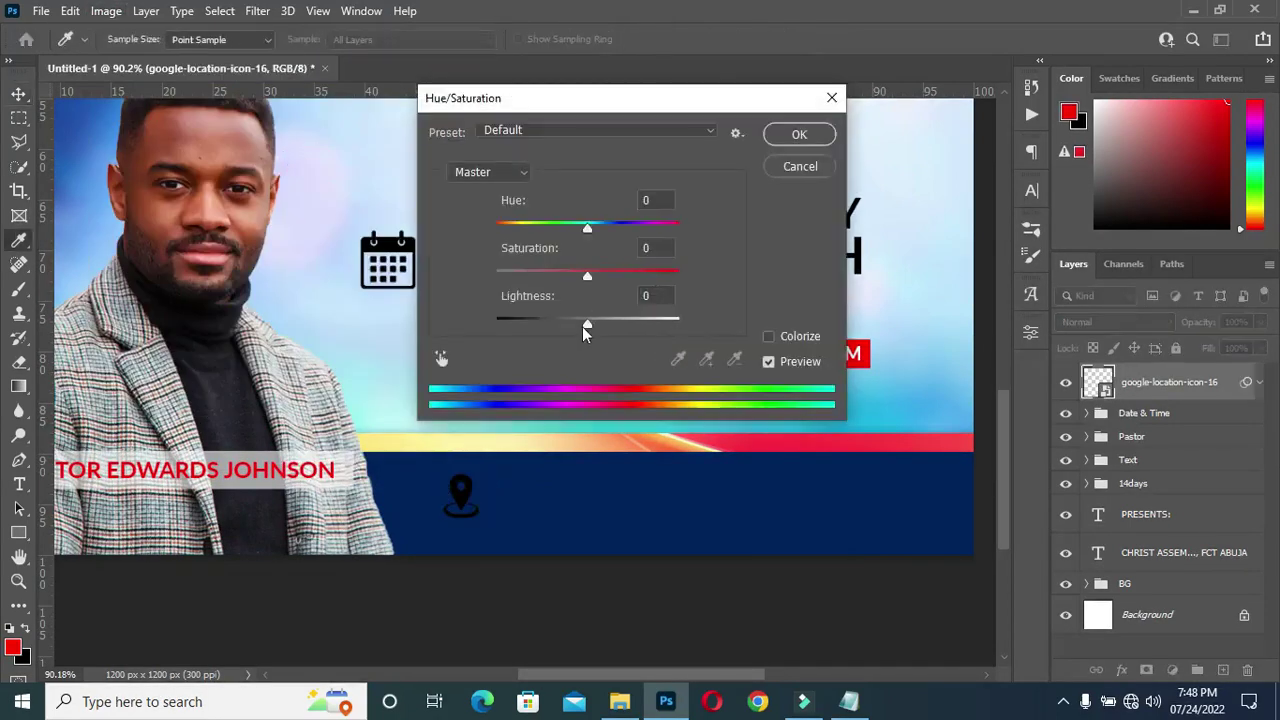
{"action": "left_click_drag", "start_coordinate": [610, 333], "coordinate": [720, 335]}
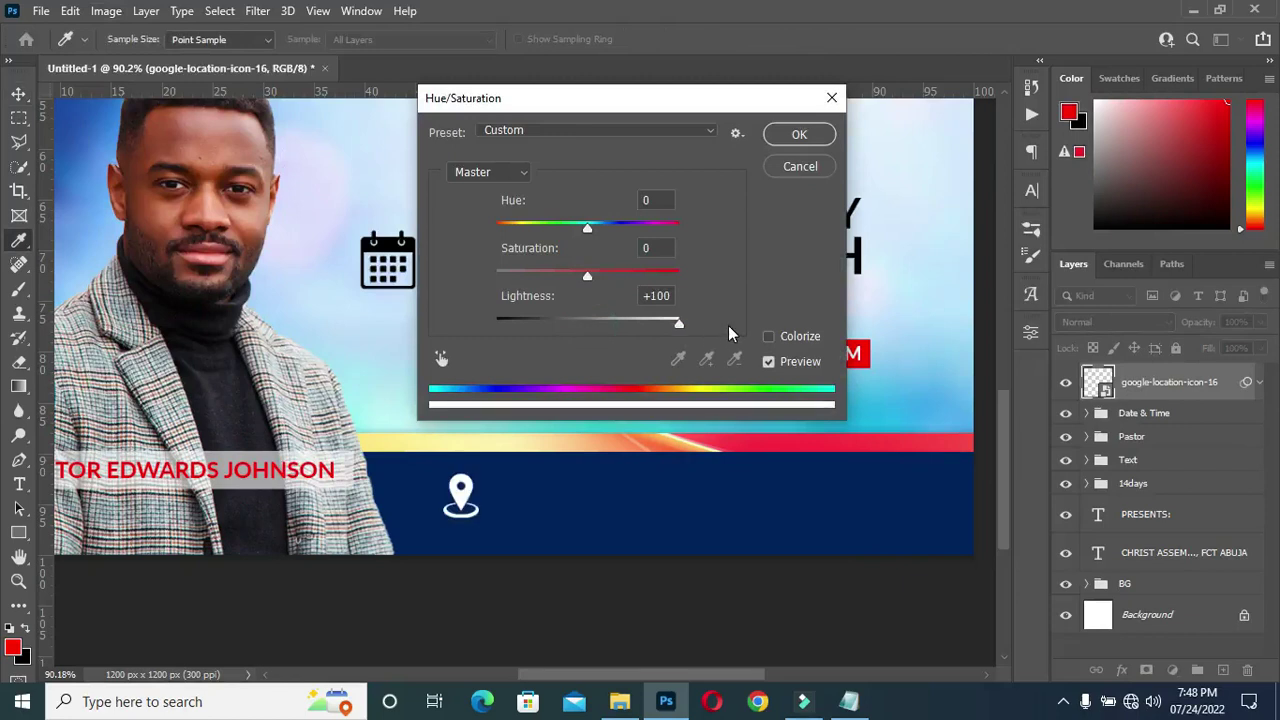
{"action": "left_click", "coordinate": [805, 132]}
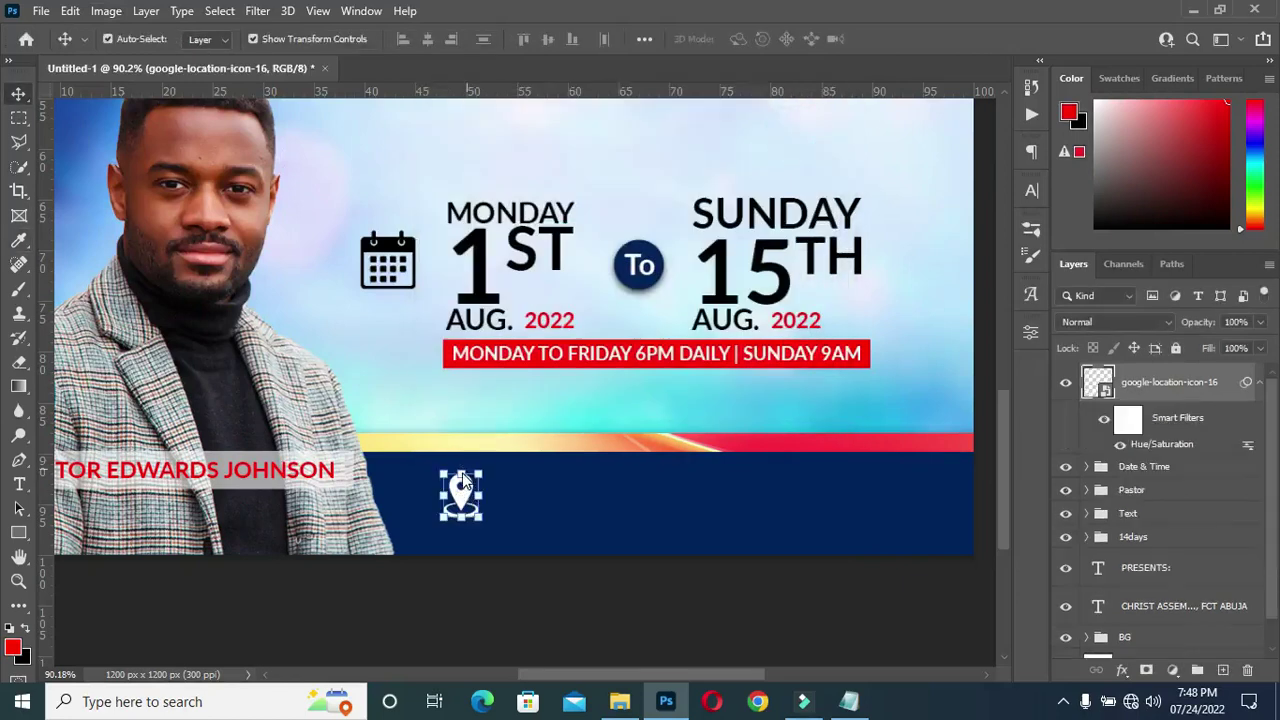
{"action": "left_click_drag", "start_coordinate": [465, 476], "coordinate": [461, 489]}
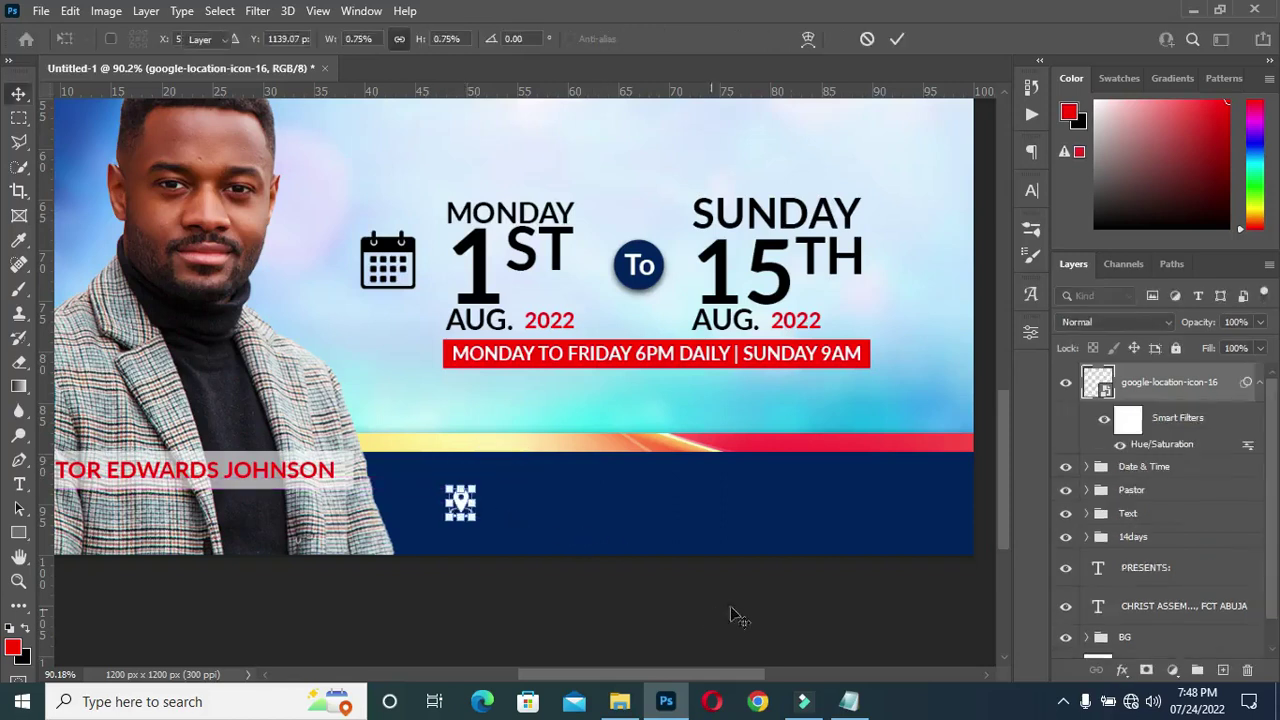
{"action": "key", "text": "Return"}
Copy the church name and address lines under Location from the Notepad document and return to the flyer
{"action": "left_click", "coordinate": [848, 701]}
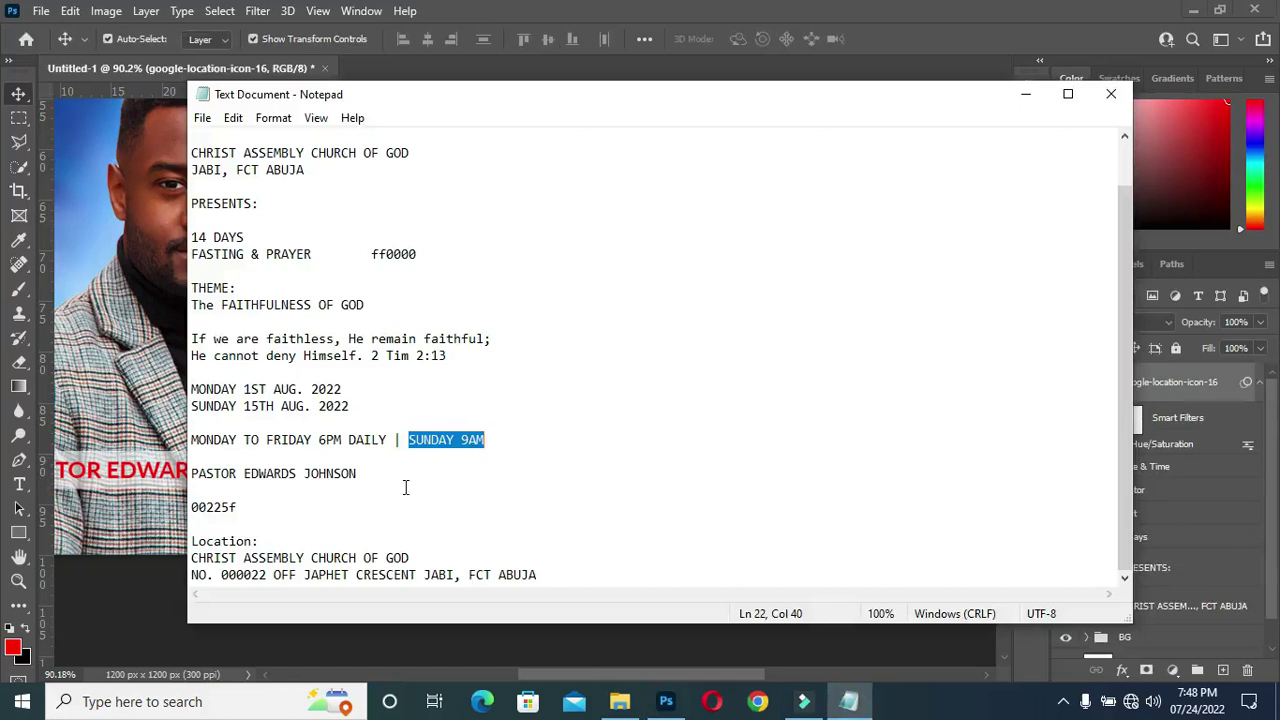
{"action": "left_click_drag", "start_coordinate": [193, 558], "coordinate": [571, 597]}
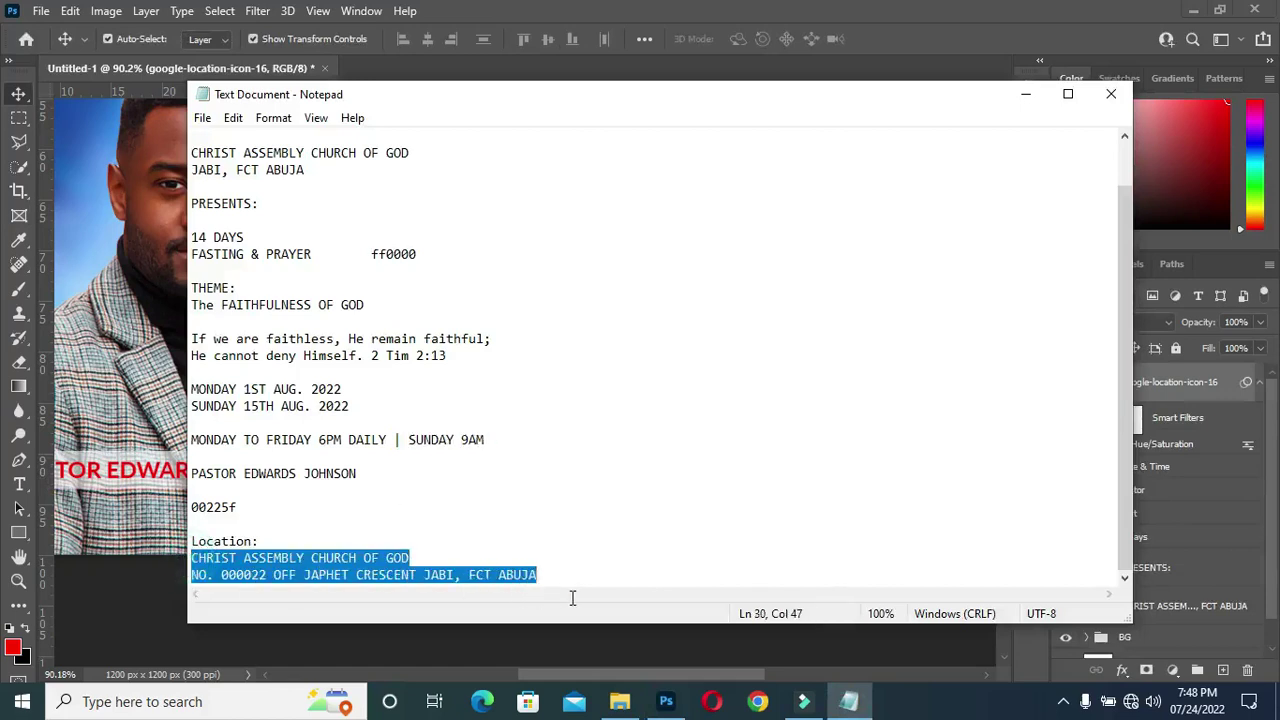
{"action": "key", "text": "ctrl+c"}
{"action": "left_click", "coordinate": [1025, 94]}
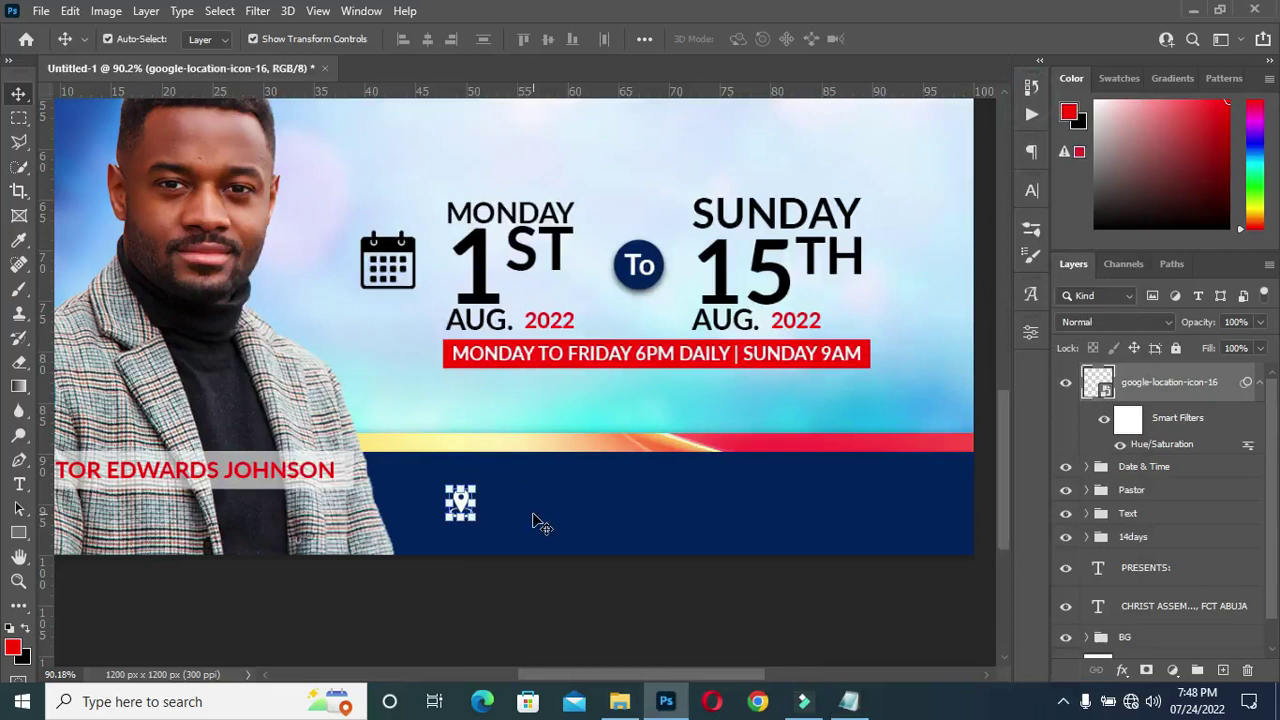
Paste the copied church name and address as a white text layer beside the location icon in the navy footer
{"action": "key", "text": "t"}
{"action": "left_click", "coordinate": [527, 492]}
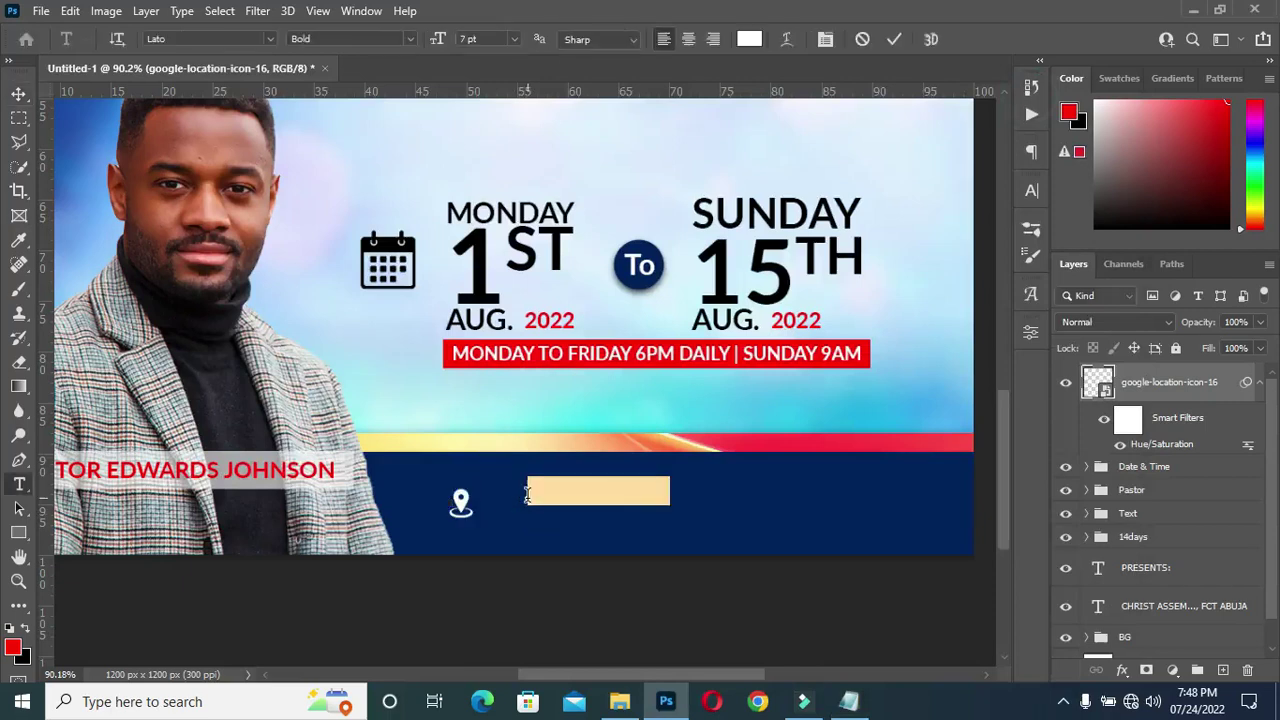
{"action": "key", "text": "ctrl+v"}
{"action": "left_click", "coordinate": [893, 39]}
{"action": "key", "text": "ctrl+0"}
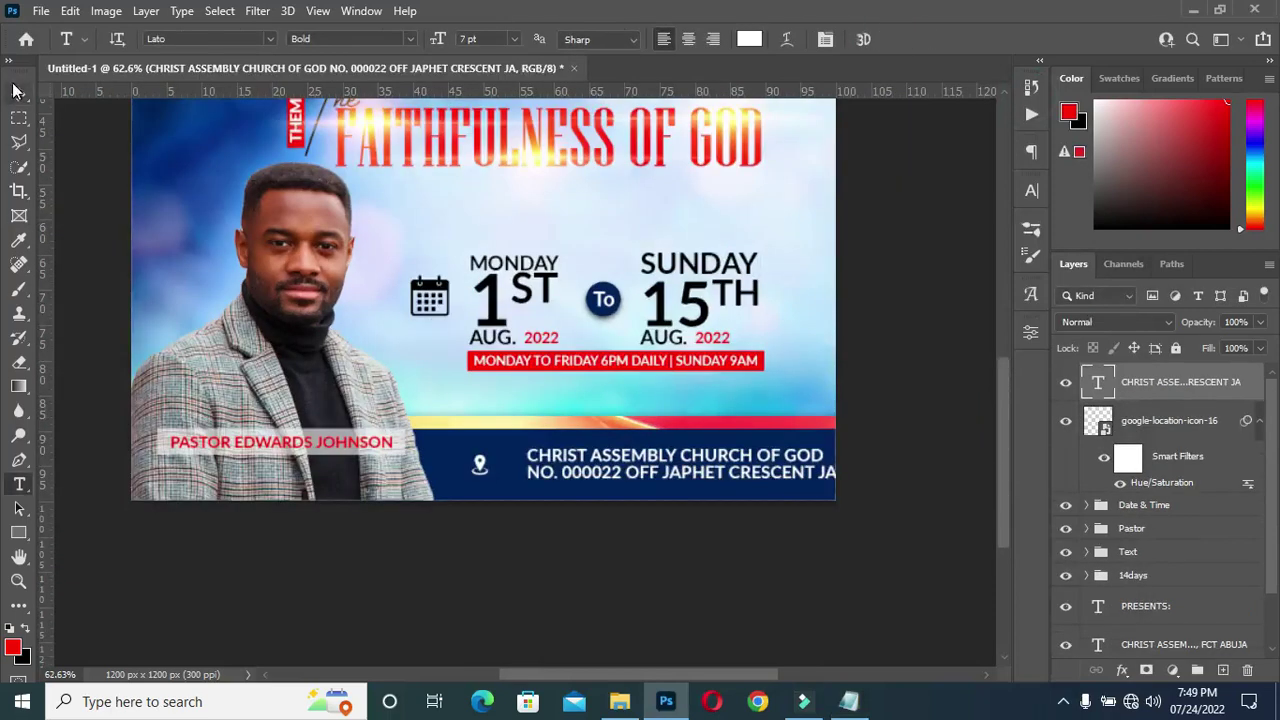
Scale the church name and address text down to about 5.17 pt so it fits within the footer
{"action": "left_click", "coordinate": [18, 93]}
{"action": "left_click_drag", "start_coordinate": [923, 470], "coordinate": [808, 464]}
{"action": "key", "text": "Return"}
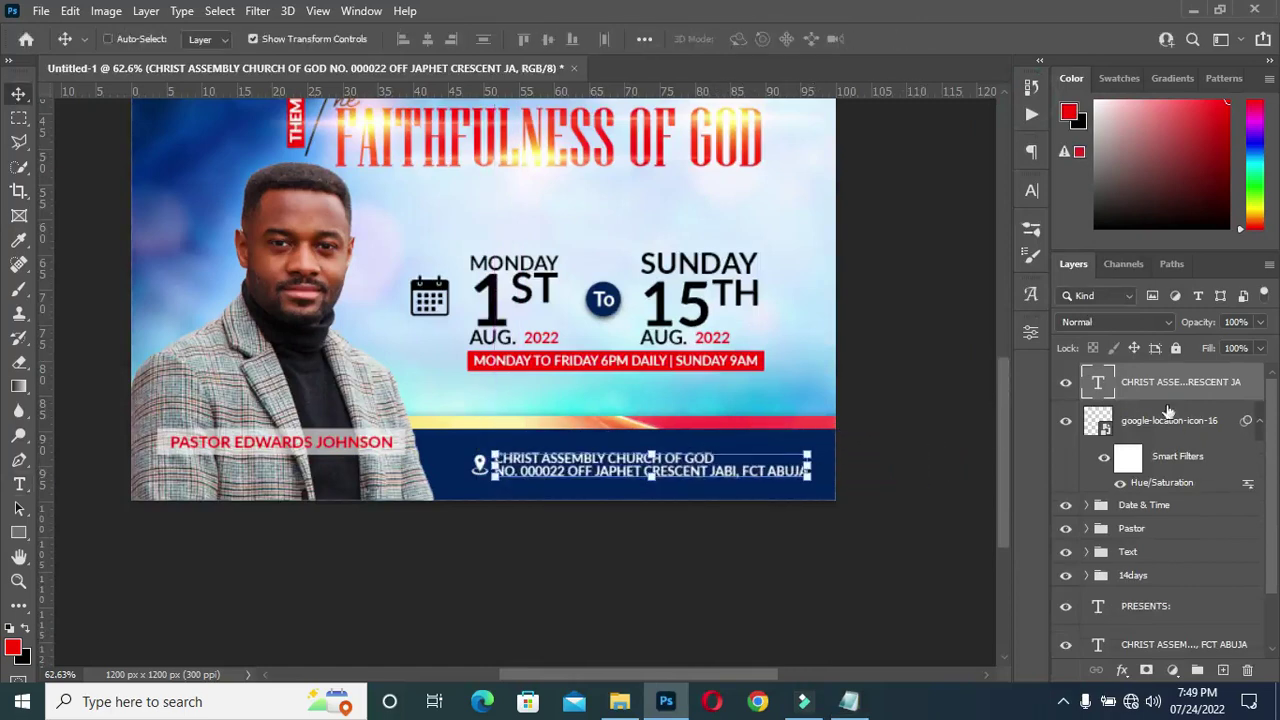
Collapse the icon's smart filters and move the location icon and address text together slightly left in the footer
{"action": "left_click", "coordinate": [1259, 420]}
{"action": "left_click", "coordinate": [1168, 420], "text": "shift"}
{"action": "left_click_drag", "start_coordinate": [544, 472], "coordinate": [522, 472]}
{"action": "left_click", "coordinate": [937, 363]}
Center-align the church name and address text and move it back beside the location icon in the footer
{"action": "left_click", "coordinate": [737, 480]}
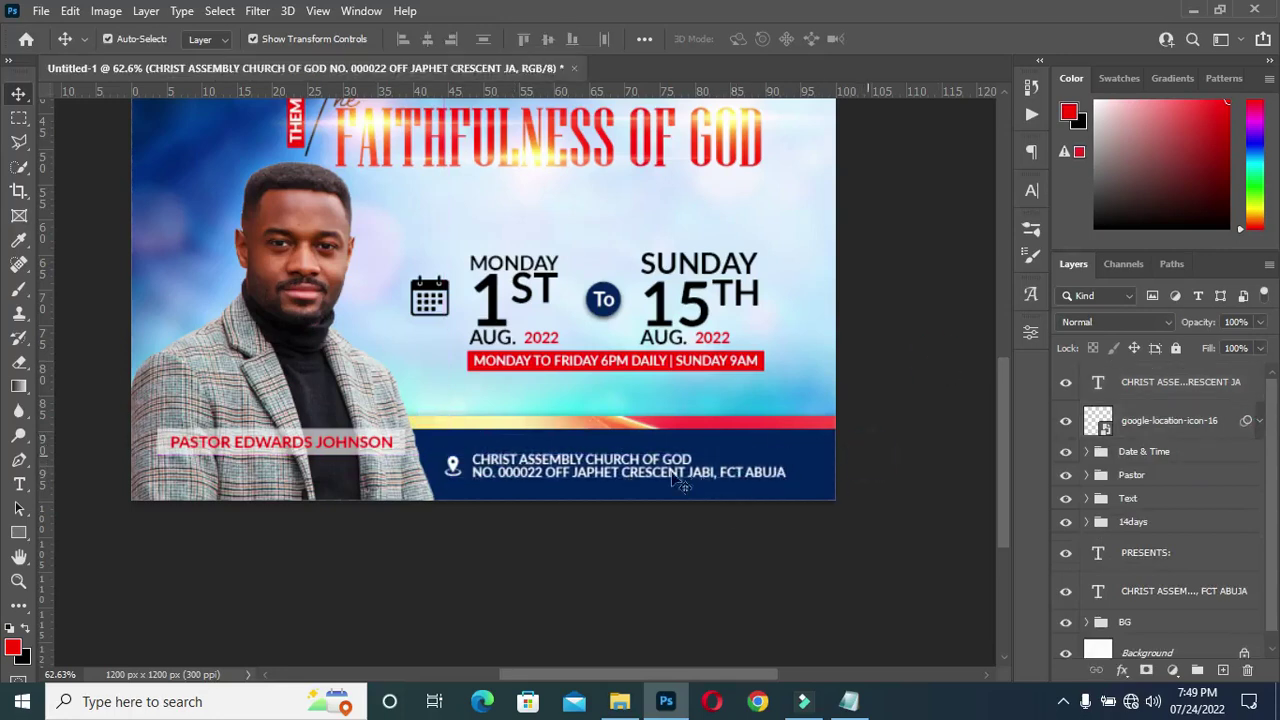
{"action": "key", "text": "t"}
{"action": "left_click", "coordinate": [688, 39]}
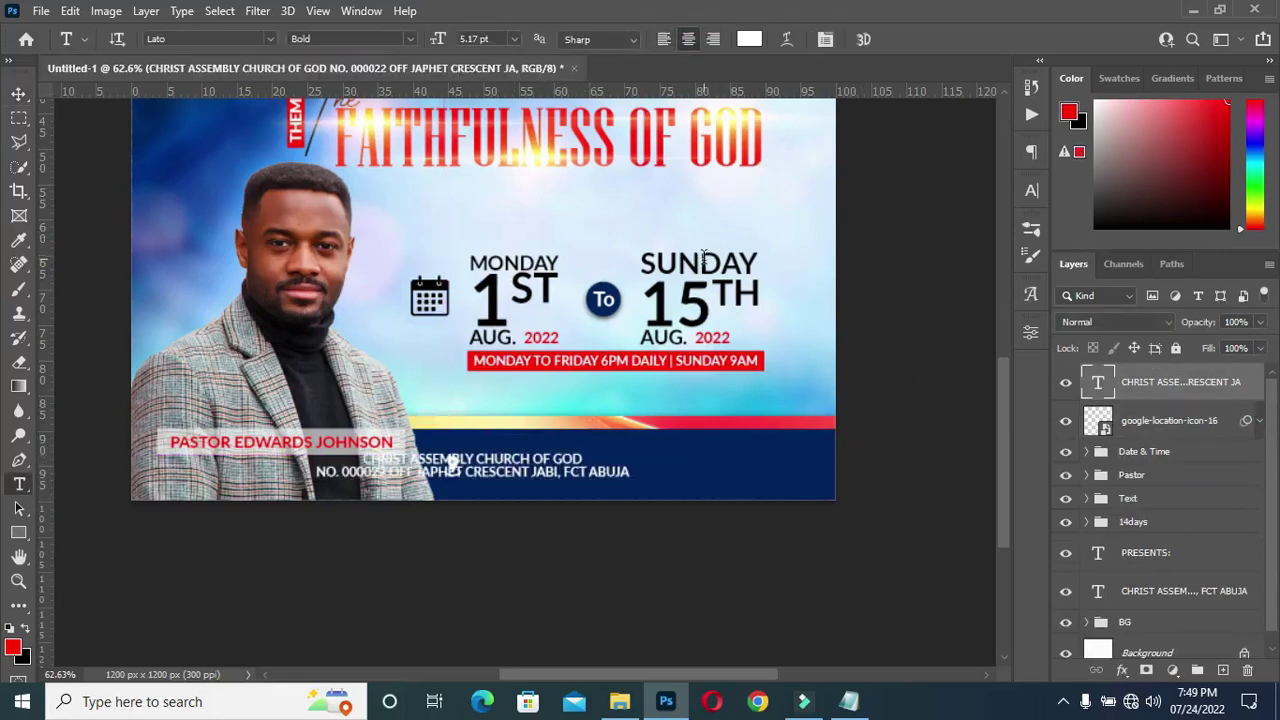
{"action": "left_click", "coordinate": [20, 94]}
{"action": "left_click_drag", "start_coordinate": [530, 475], "coordinate": [697, 480]}
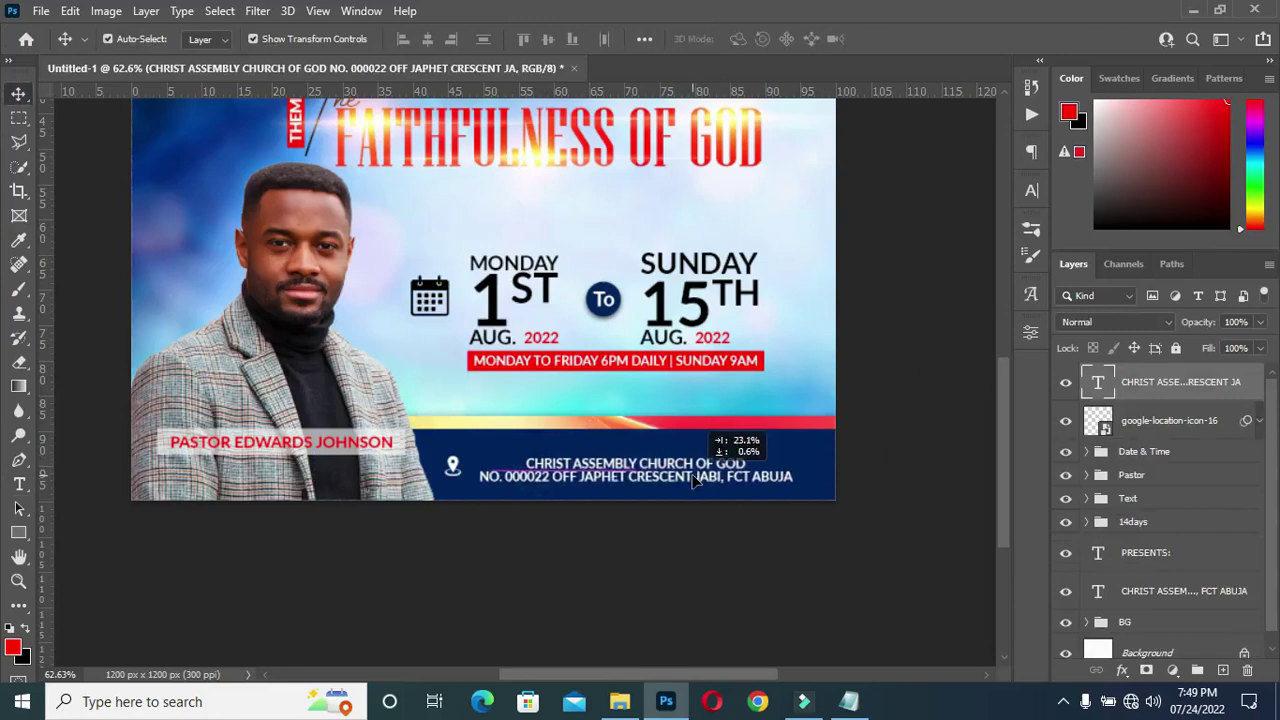
{"action": "left_click", "coordinate": [906, 417]}
{"action": "key", "text": "ctrl+0"}
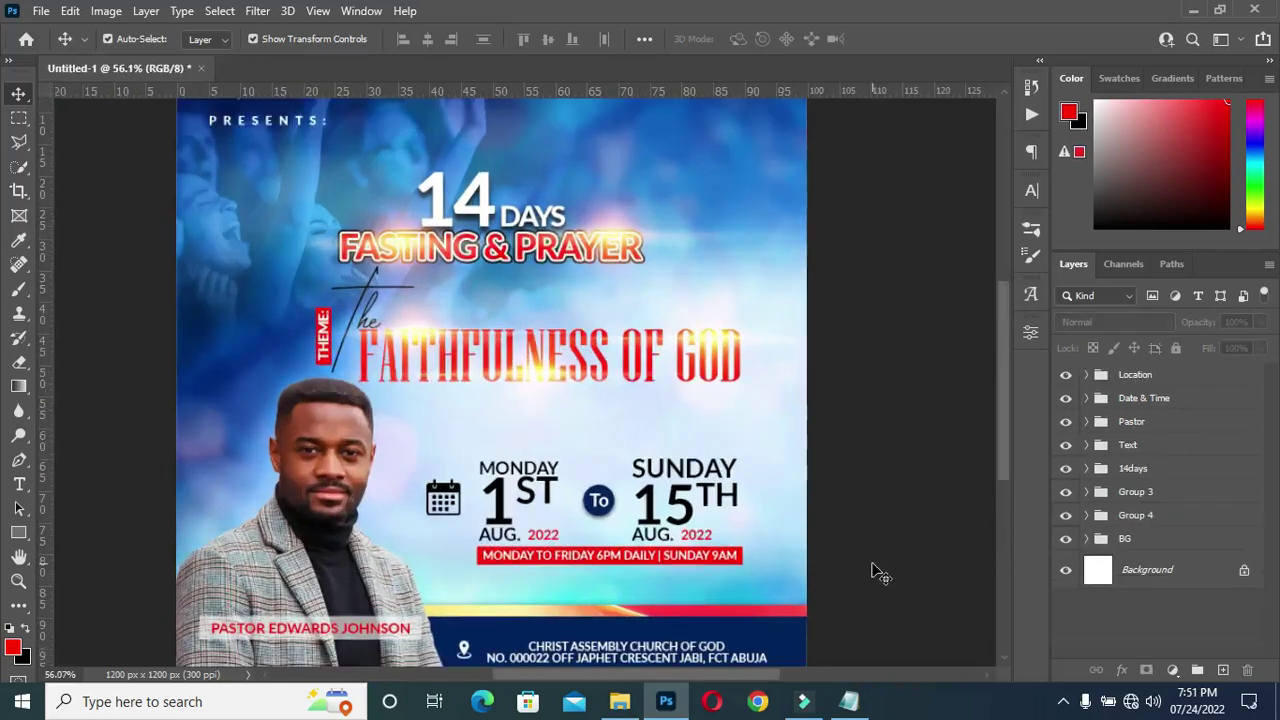
Copy the verse "If we are faithless, He remain faithful; He cannot deny Himself." from the Notepad document and return to the flyer
{"action": "scroll", "coordinate": [470, 552], "scroll_direction": "up", "scroll_amount": 1}
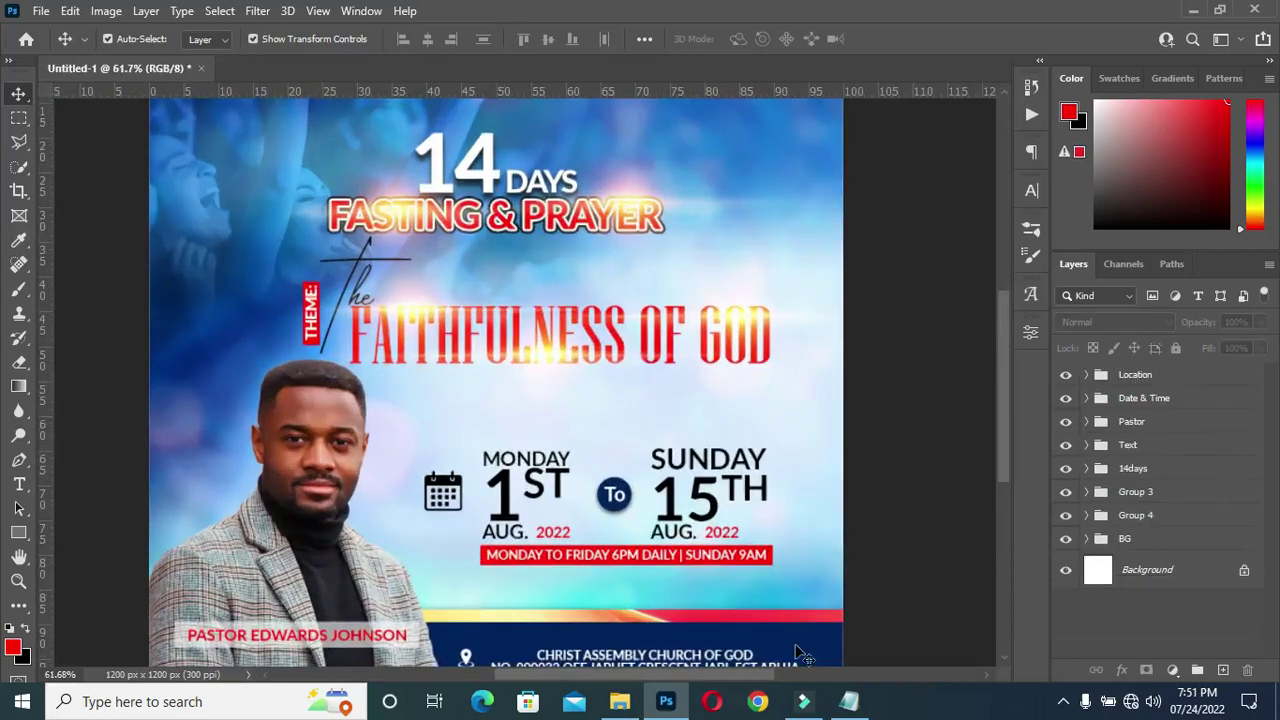
{"action": "left_click", "coordinate": [848, 701]}
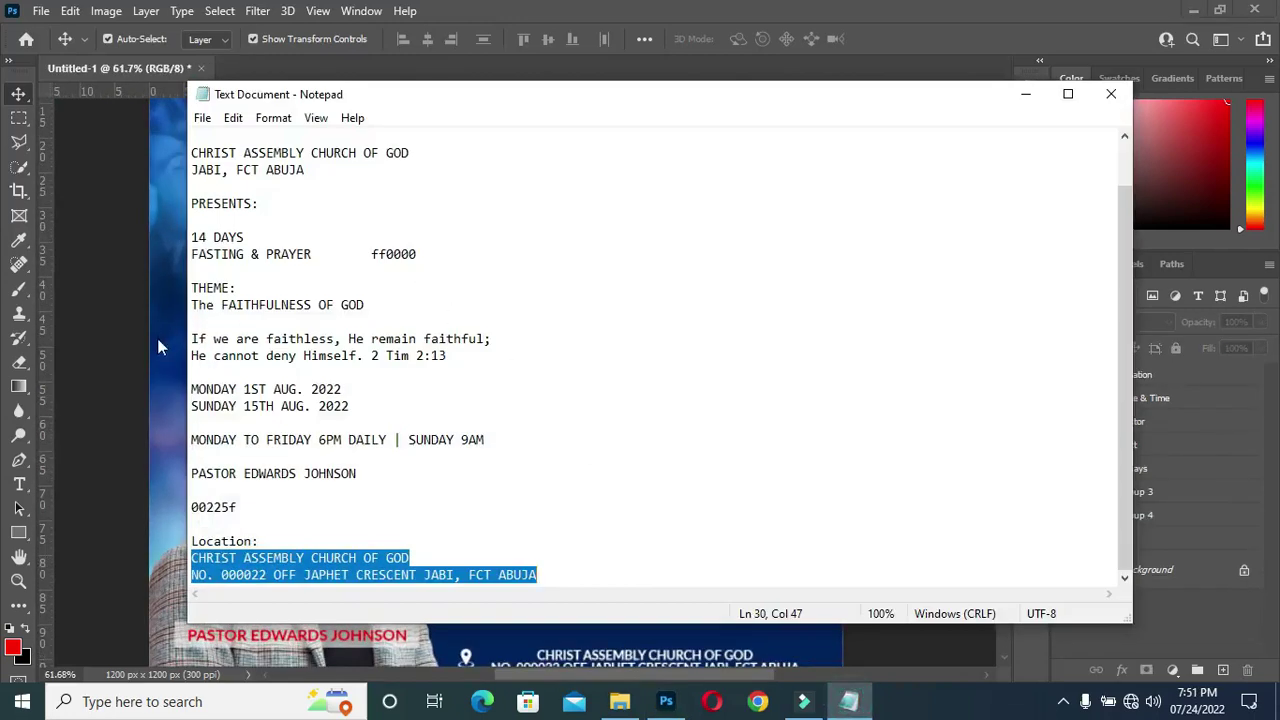
{"action": "left_click_drag", "start_coordinate": [193, 342], "coordinate": [380, 358]}
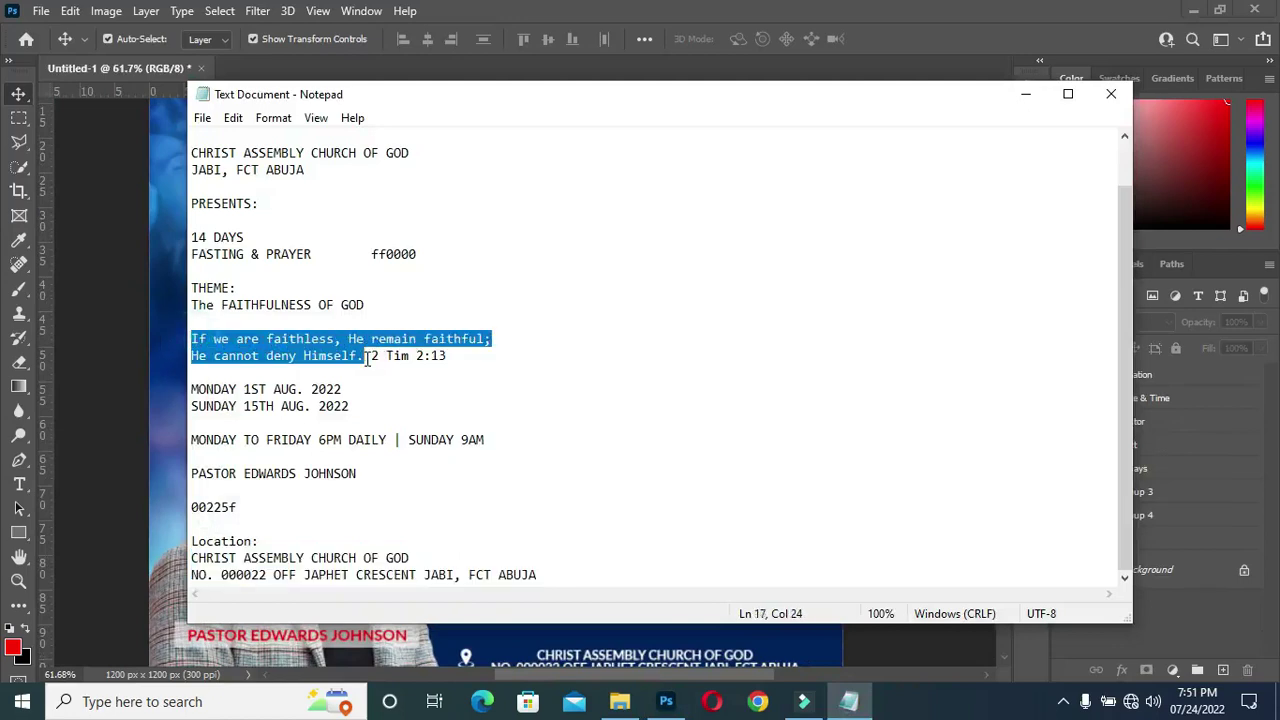
{"action": "key", "text": "ctrl+c"}
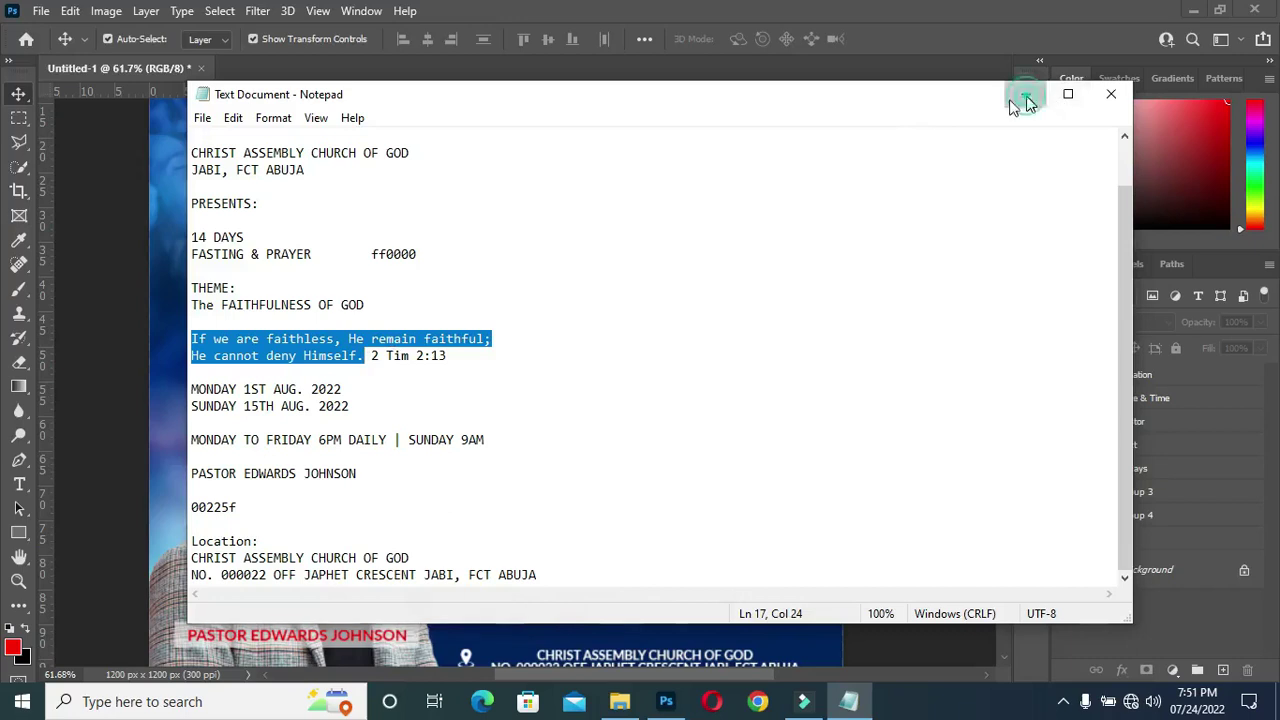
{"action": "left_click", "coordinate": [1025, 94]}
Paste the copied verse as a new Lato Heavy 7 pt text layer just below the FAITHFULNESS OF GOD title
{"action": "scroll", "coordinate": [490, 418], "scroll_direction": "up", "scroll_amount": 1}
{"action": "scroll", "coordinate": [490, 418], "scroll_direction": "down", "scroll_amount": 1}
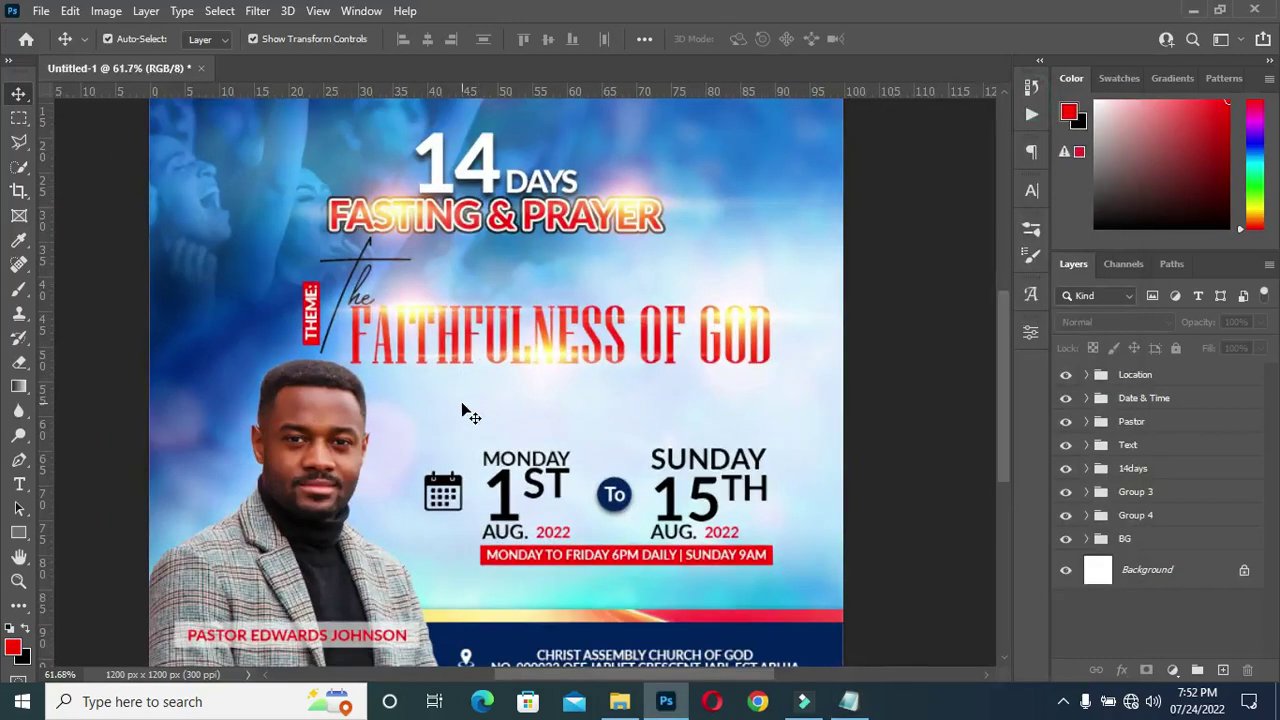
{"action": "key", "text": "t"}
{"action": "left_click", "coordinate": [410, 380]}
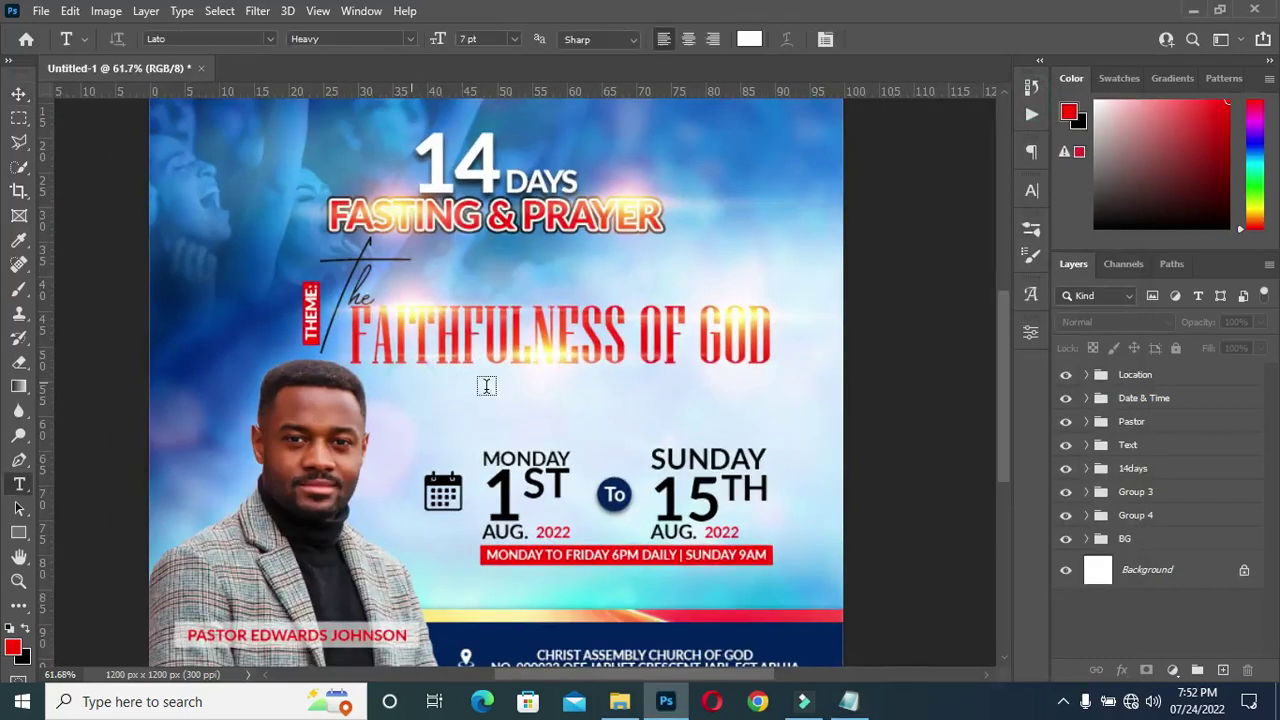
{"action": "key", "text": "ctrl+v"}
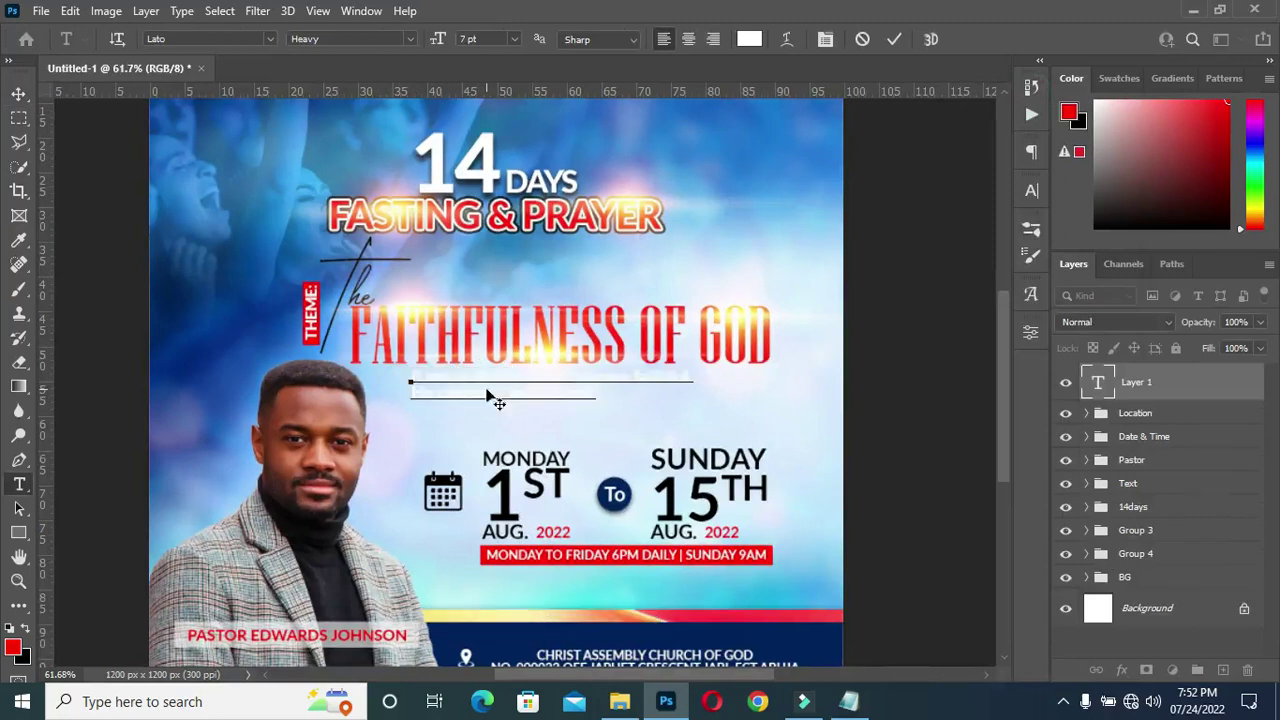
{"action": "left_click", "coordinate": [894, 39]}
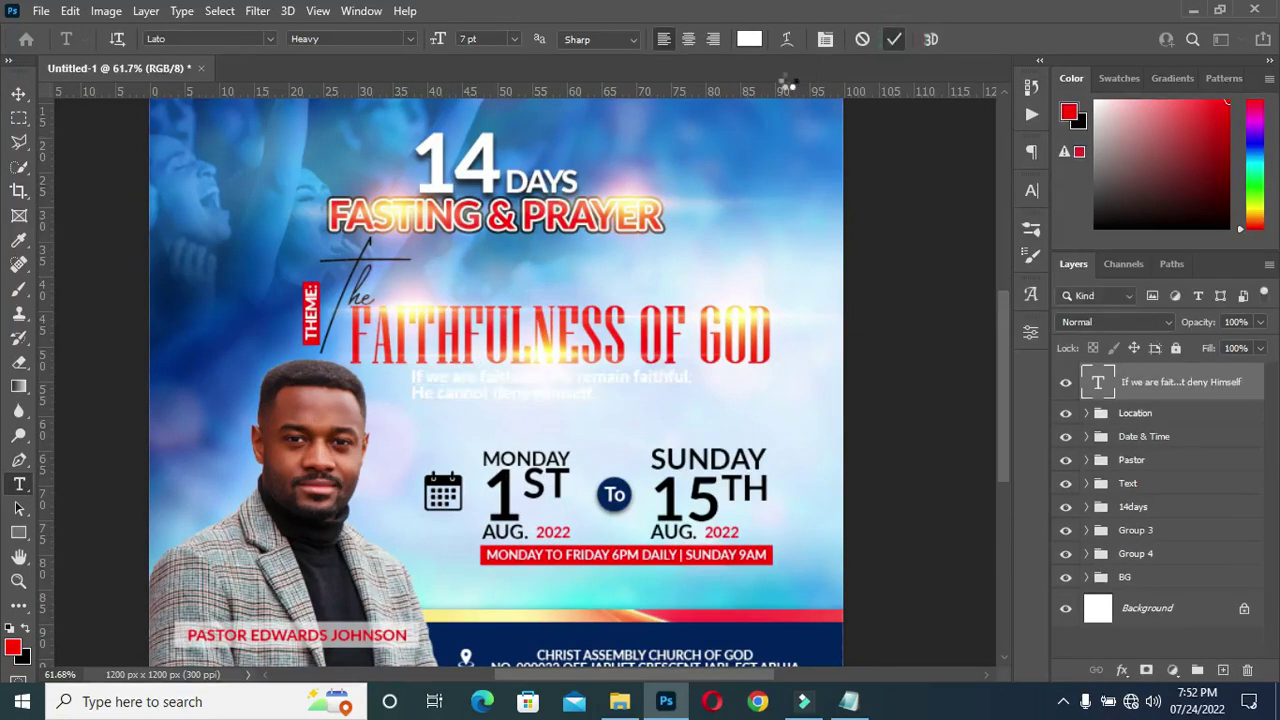
Change the text color of the Bible verse below the theme title to black
{"action": "left_click", "coordinate": [752, 42]}
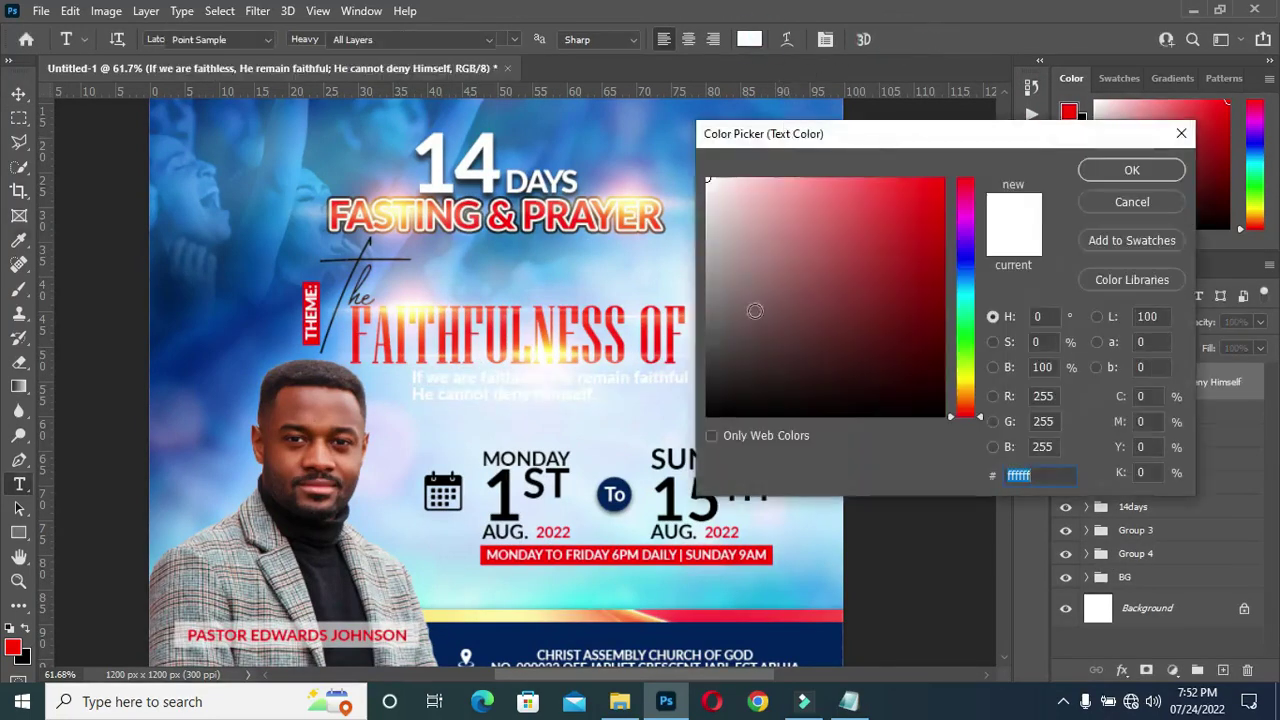
{"action": "left_click_drag", "start_coordinate": [751, 331], "coordinate": [695, 462]}
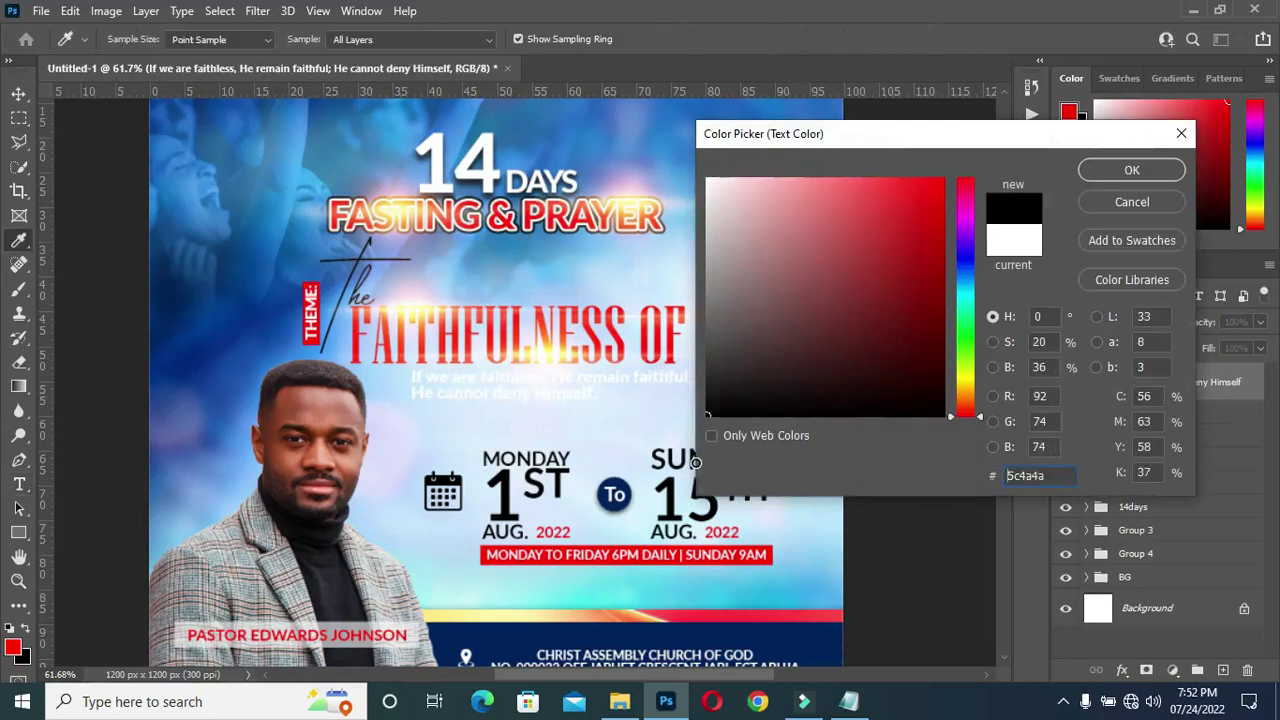
{"action": "left_click", "coordinate": [1115, 165]}
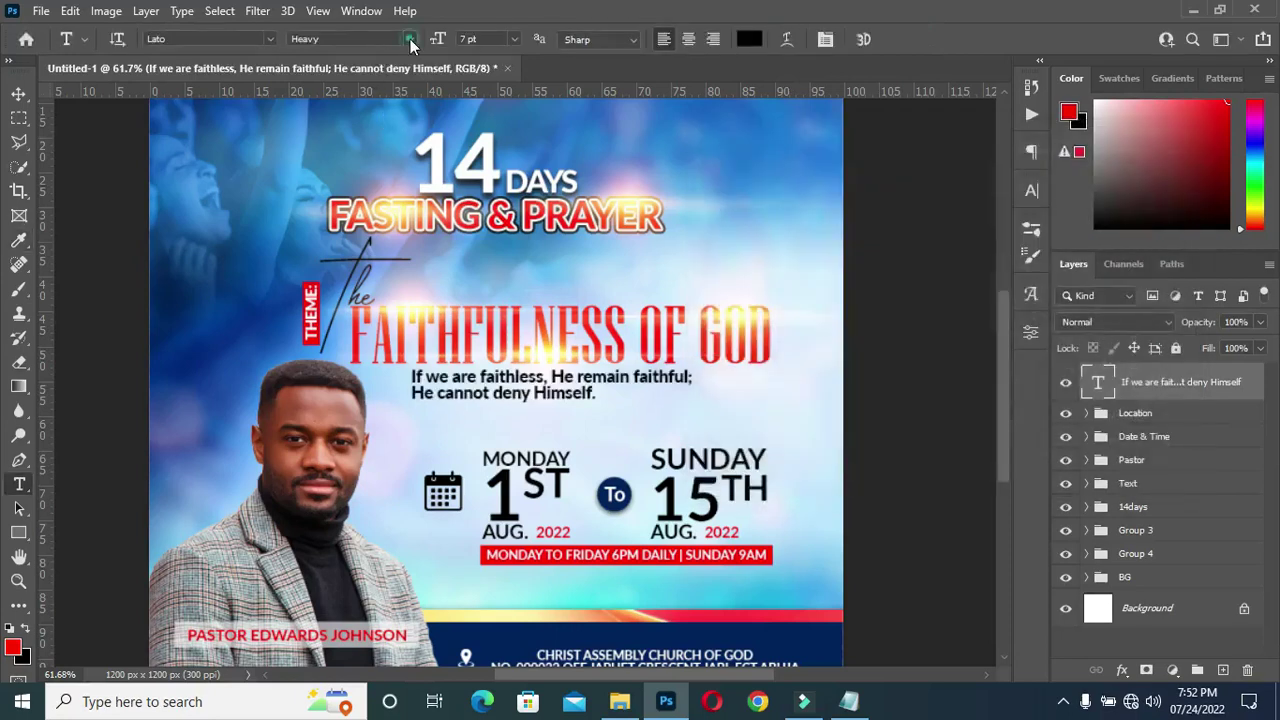
Try the Semibold Italic and Medium Italic font styles on the verse
{"action": "left_click", "coordinate": [410, 40]}
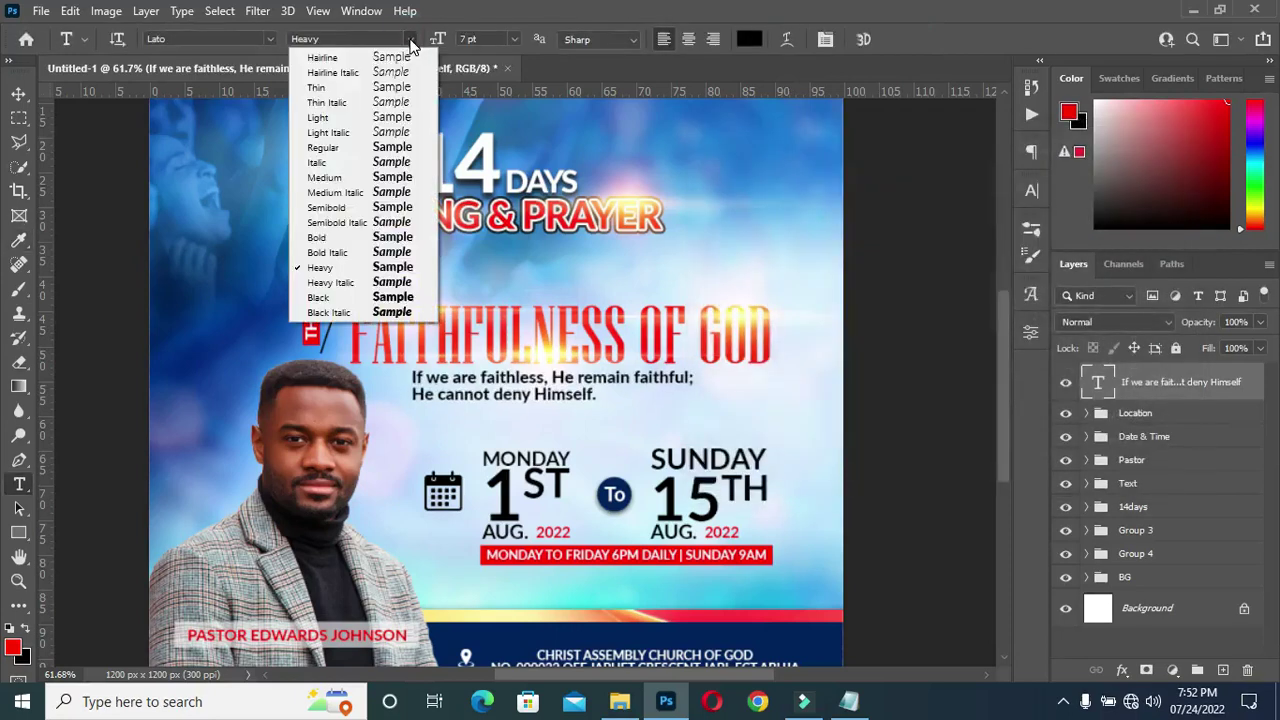
{"action": "left_click", "coordinate": [337, 222]}
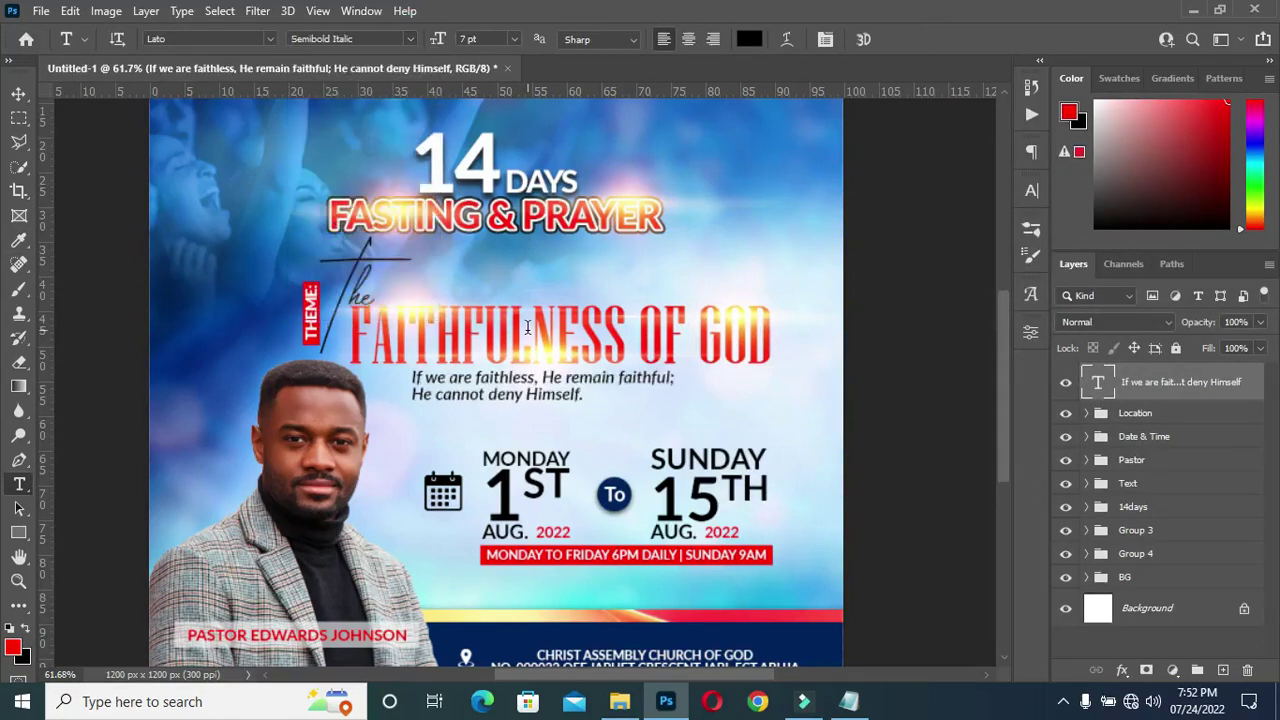
{"action": "left_click", "coordinate": [410, 39]}
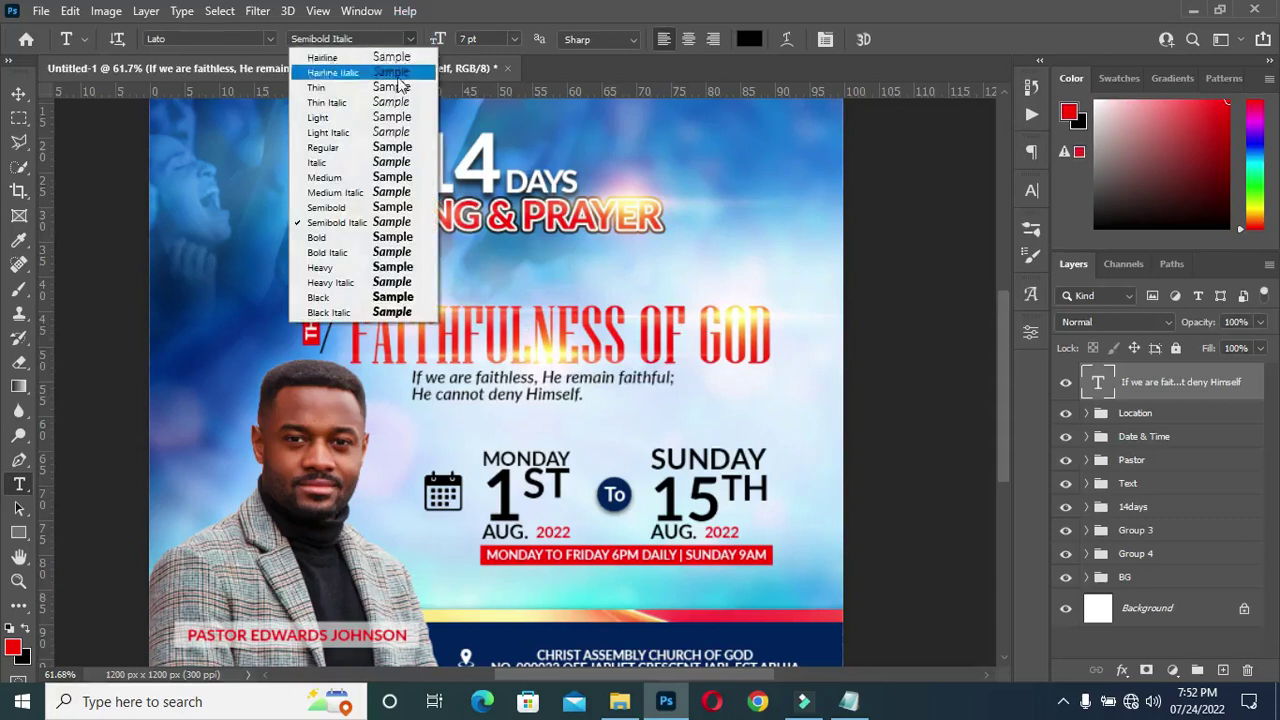
{"action": "left_click", "coordinate": [338, 191]}
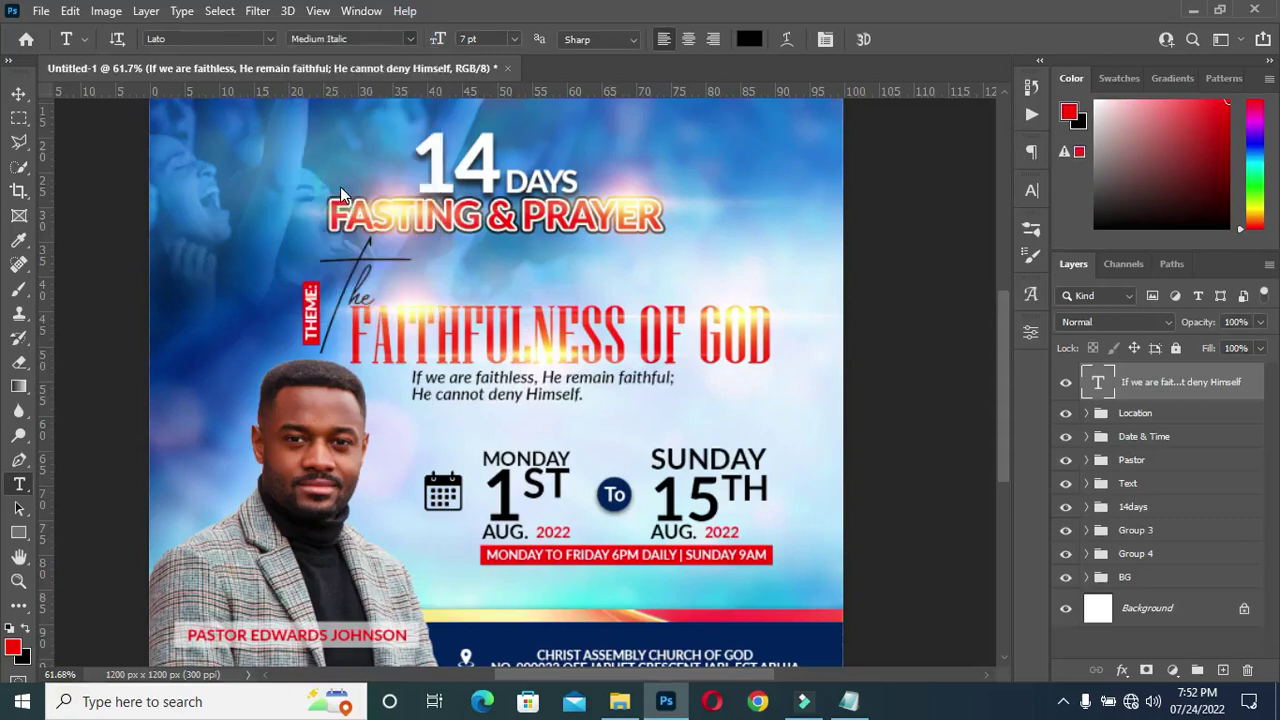
{"action": "scroll", "coordinate": [548, 321], "scroll_direction": "down", "scroll_amount": 3}
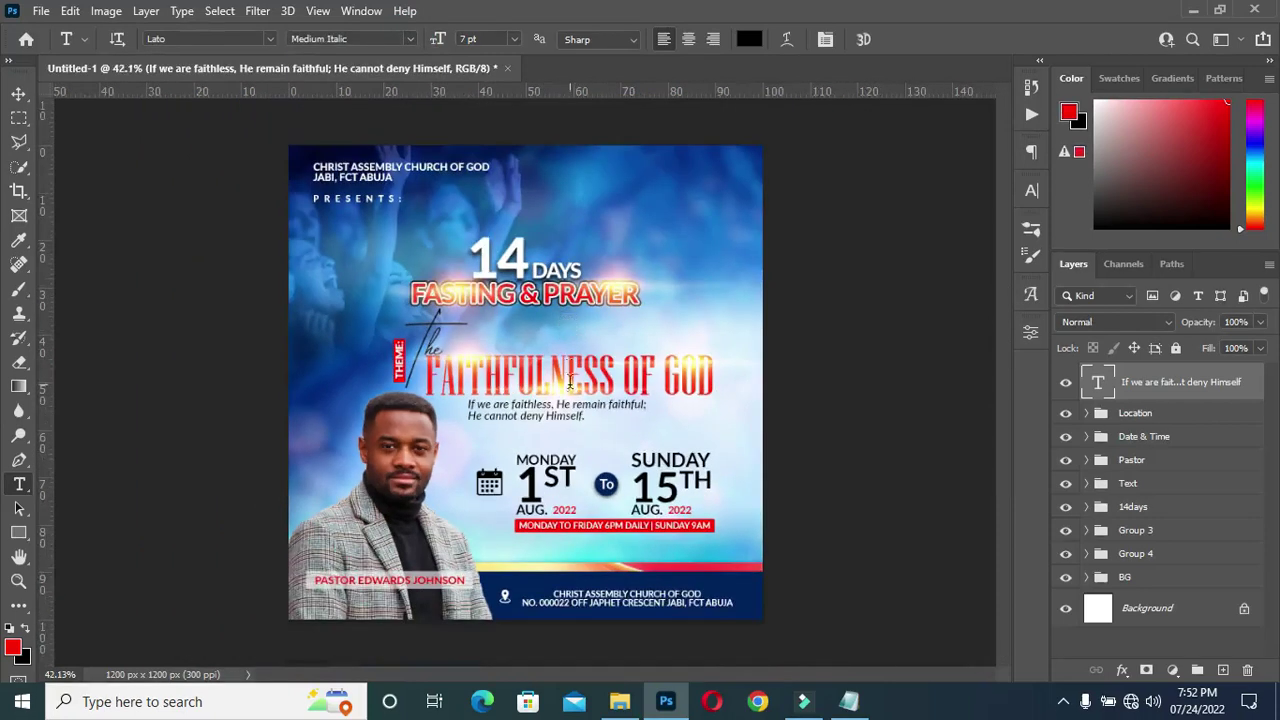
Shift the verse slightly left beneath the FAITHFULNESS OF GOD title and set its font style to Italic
{"action": "mouse_move", "coordinate": [537, 428]}
{"action": "left_mouse_down"}
{"action": "mouse_move", "coordinate": [505, 425]}
{"action": "mouse_move", "coordinate": [517, 428]}
{"action": "left_mouse_up"}
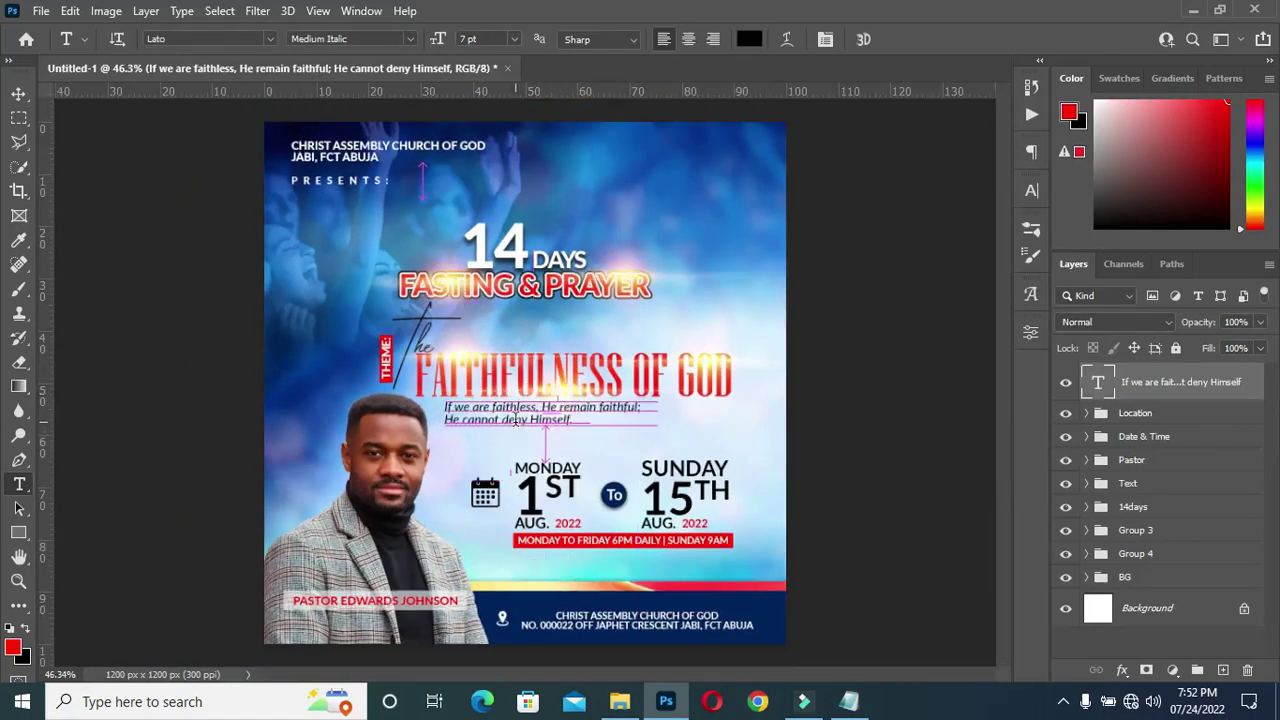
{"action": "scroll", "coordinate": [522, 420], "scroll_direction": "up", "scroll_amount": 1}
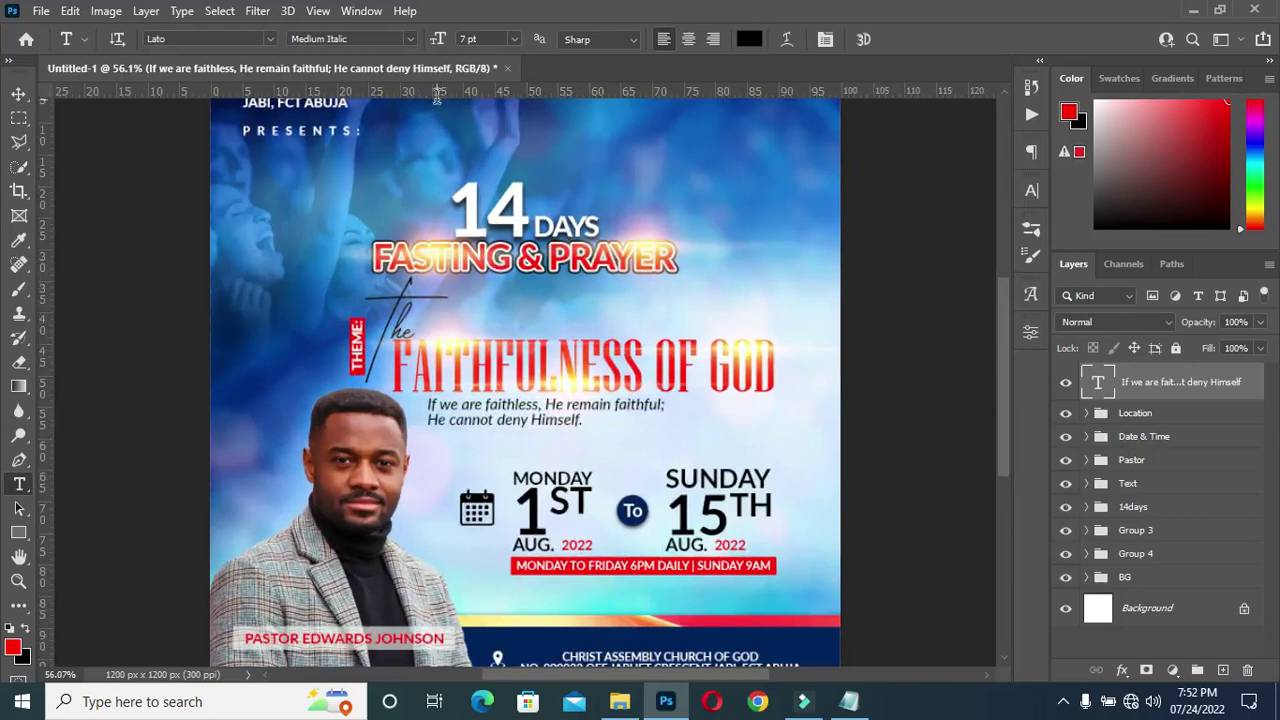
{"action": "left_click", "coordinate": [408, 40]}
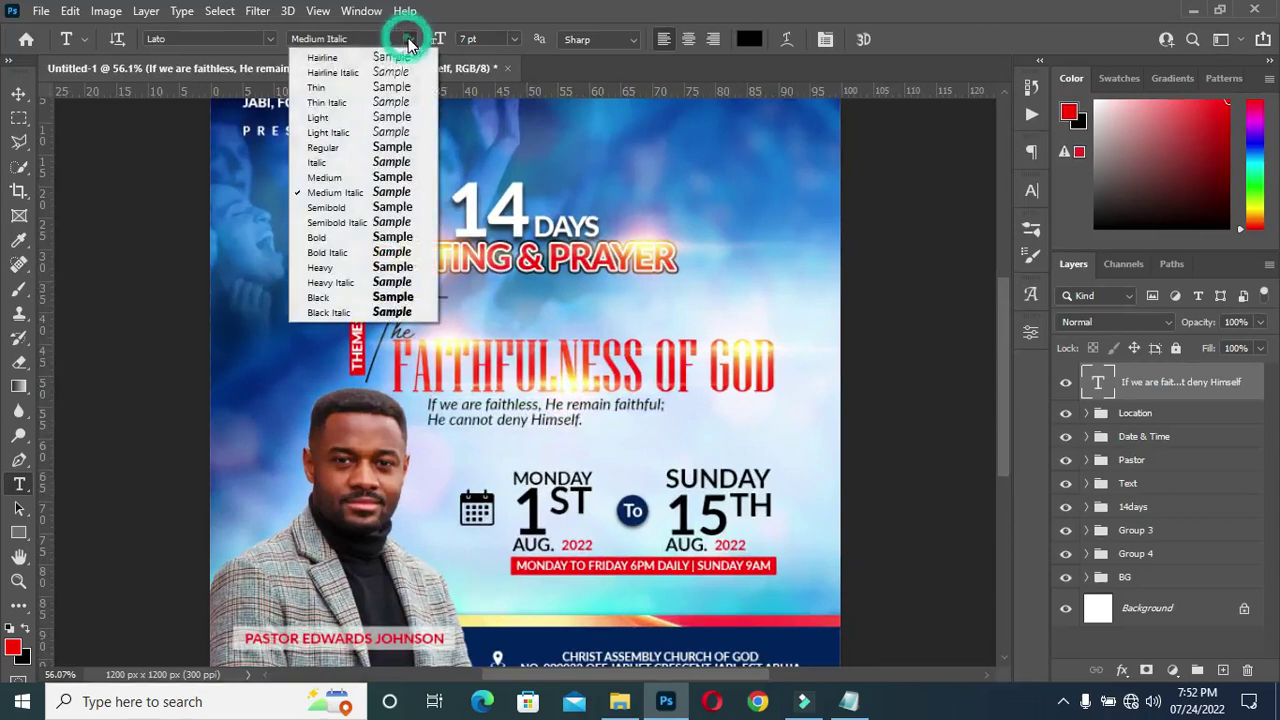
{"action": "left_click", "coordinate": [357, 163]}
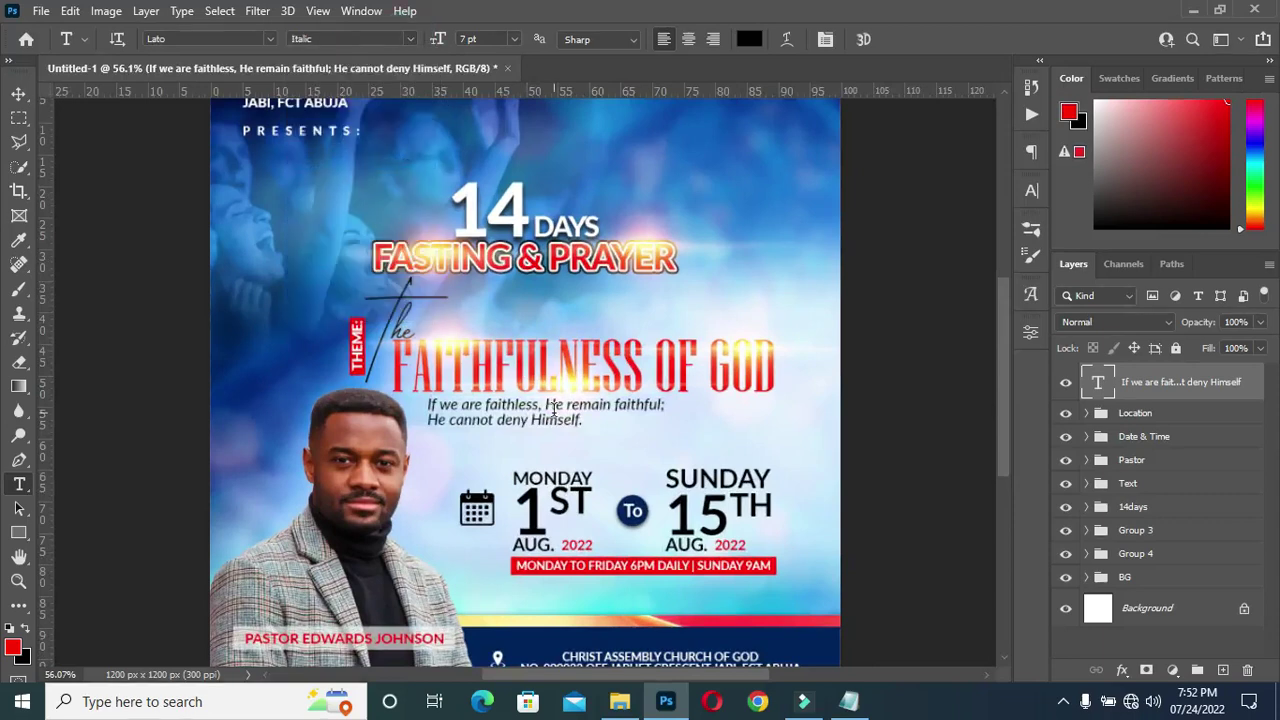
{"action": "scroll", "coordinate": [580, 410], "scroll_direction": "down", "scroll_amount": 1}
{"action": "scroll", "coordinate": [600, 410], "scroll_direction": "up", "scroll_amount": 1}
{"action": "scroll", "coordinate": [611, 408], "scroll_direction": "down", "scroll_amount": 1}
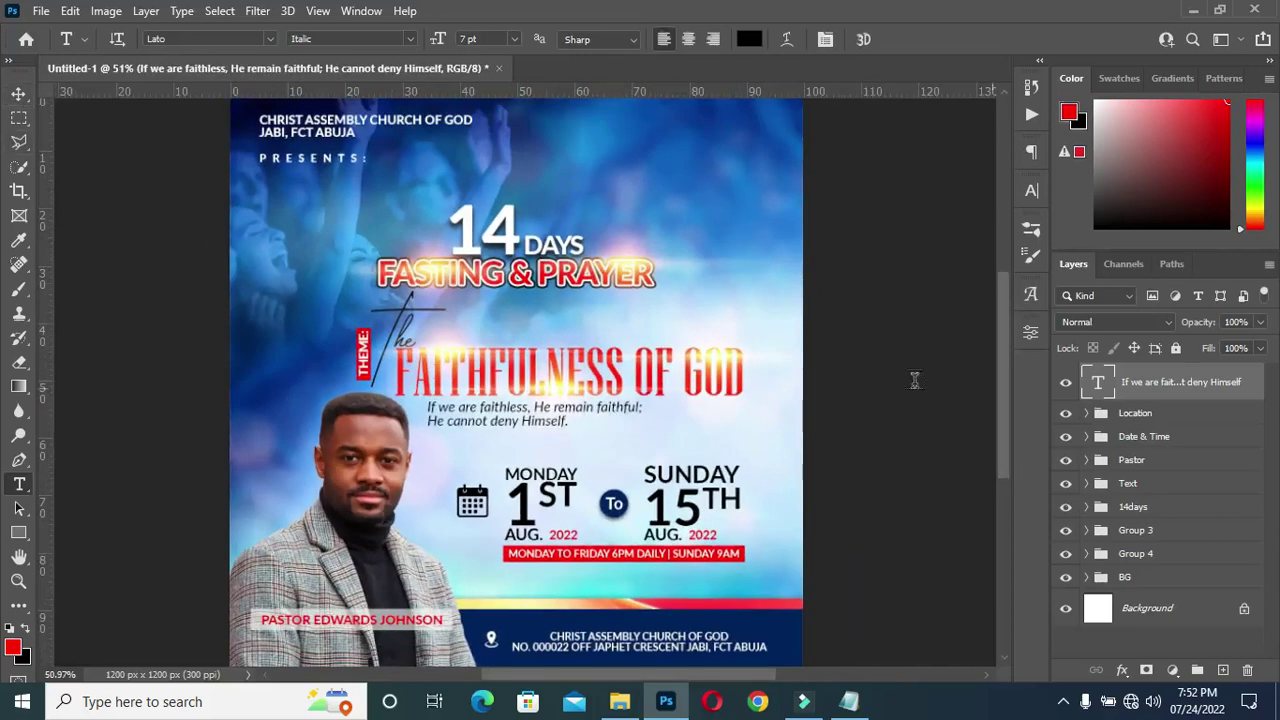
Duplicate the verse text layer and place the copy to the right of the original verse
{"action": "scroll", "coordinate": [850, 382], "scroll_direction": "up", "scroll_amount": 1}
{"action": "key", "text": "ctrl+j"}
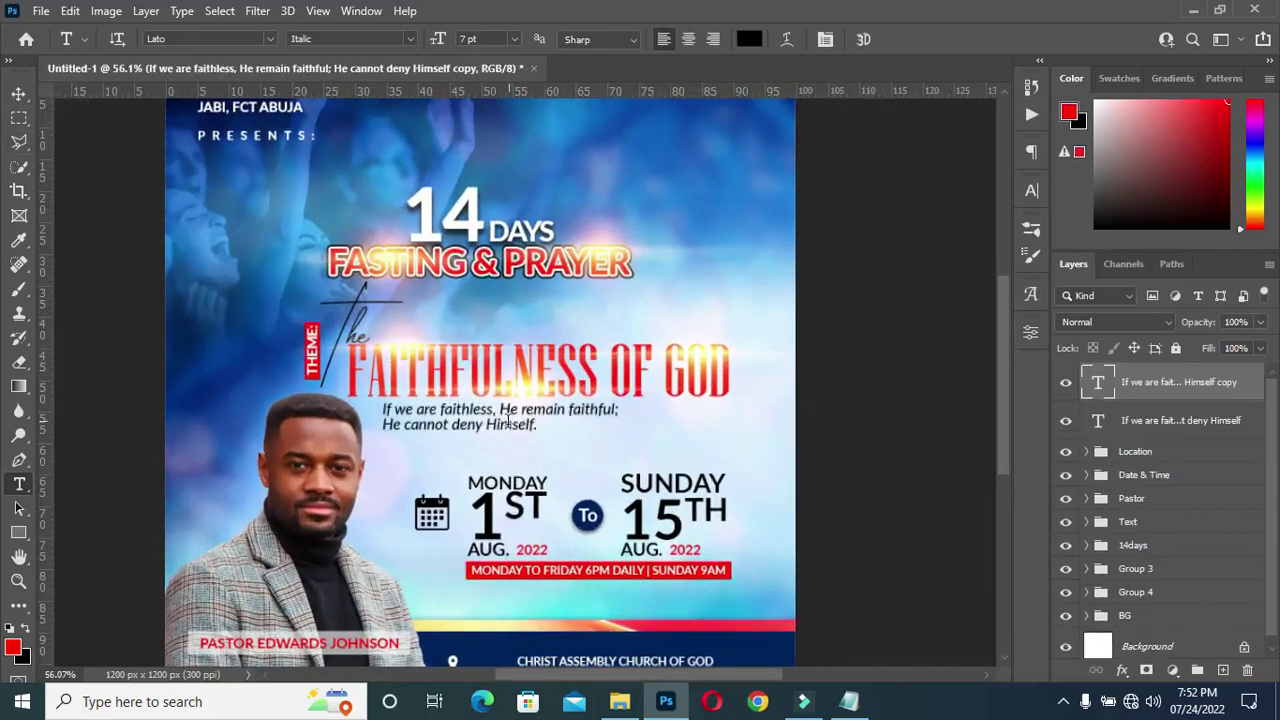
{"action": "left_click_drag", "start_coordinate": [498, 424], "coordinate": [660, 437]}
Replace the duplicated verse's text with the reference "2 Tim 2:13" copied from the Notepad document
{"action": "left_click", "coordinate": [652, 423]}
{"action": "key", "text": "ctrl+a"}
{"action": "left_click", "coordinate": [848, 701]}
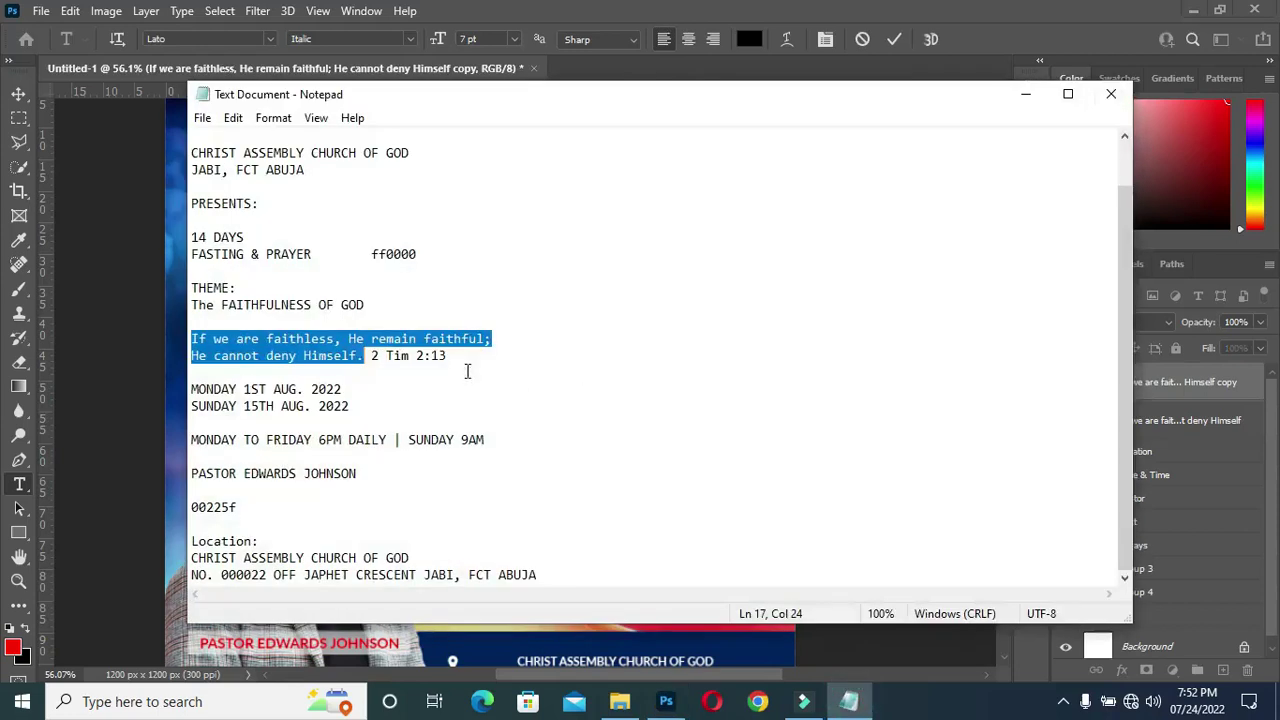
{"action": "left_click_drag", "start_coordinate": [370, 355], "coordinate": [457, 355]}
{"action": "key", "text": "ctrl+c"}
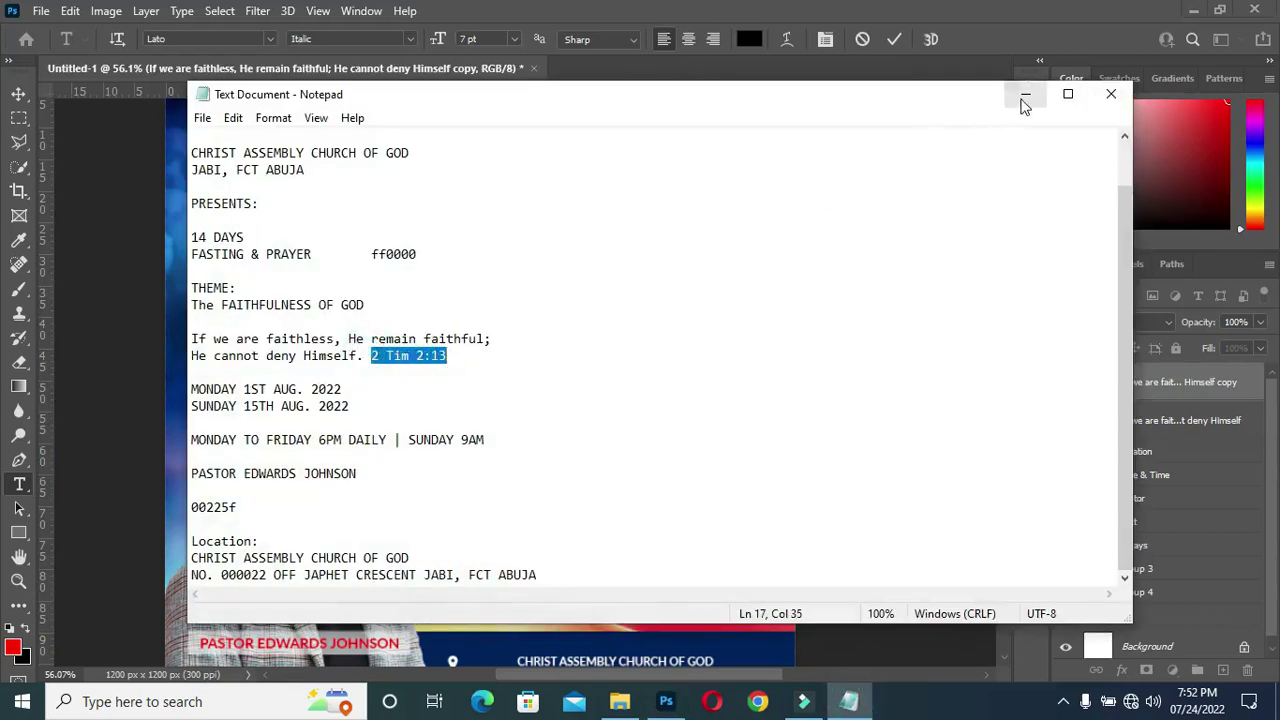
{"action": "left_click", "coordinate": [1025, 94]}
{"action": "key", "text": "ctrl+v"}
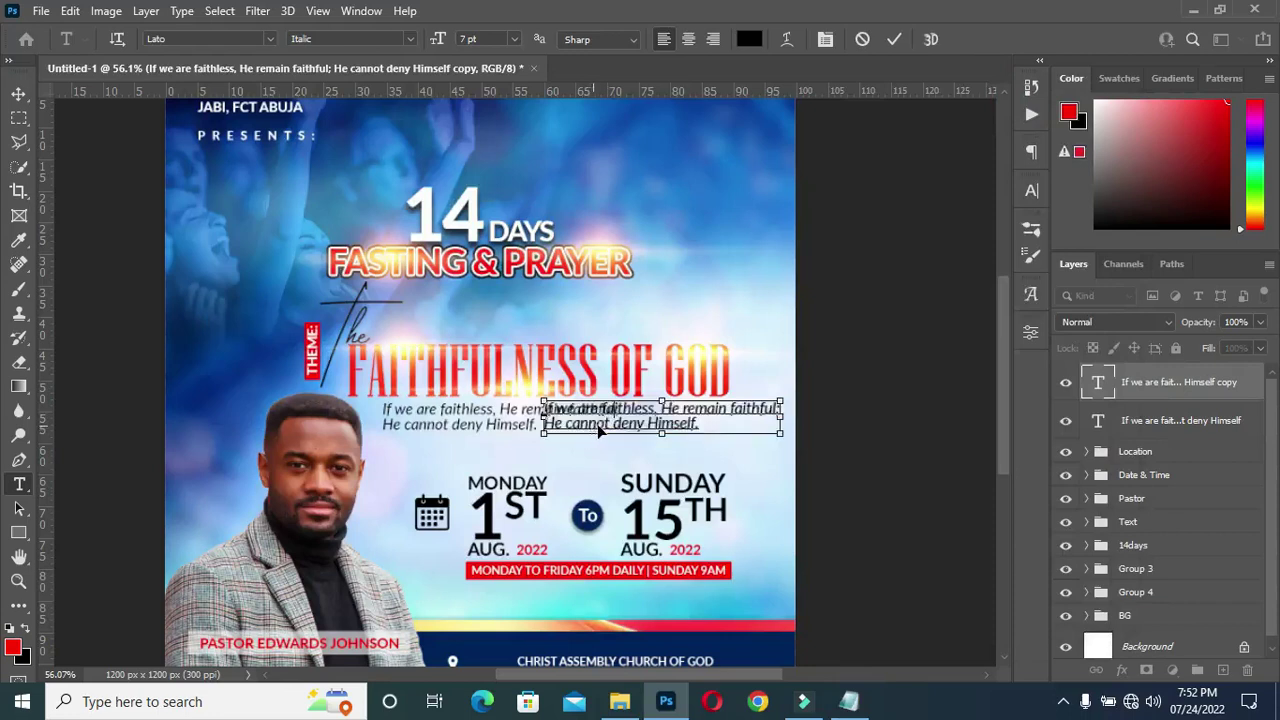
{"action": "left_click", "coordinate": [894, 39]}
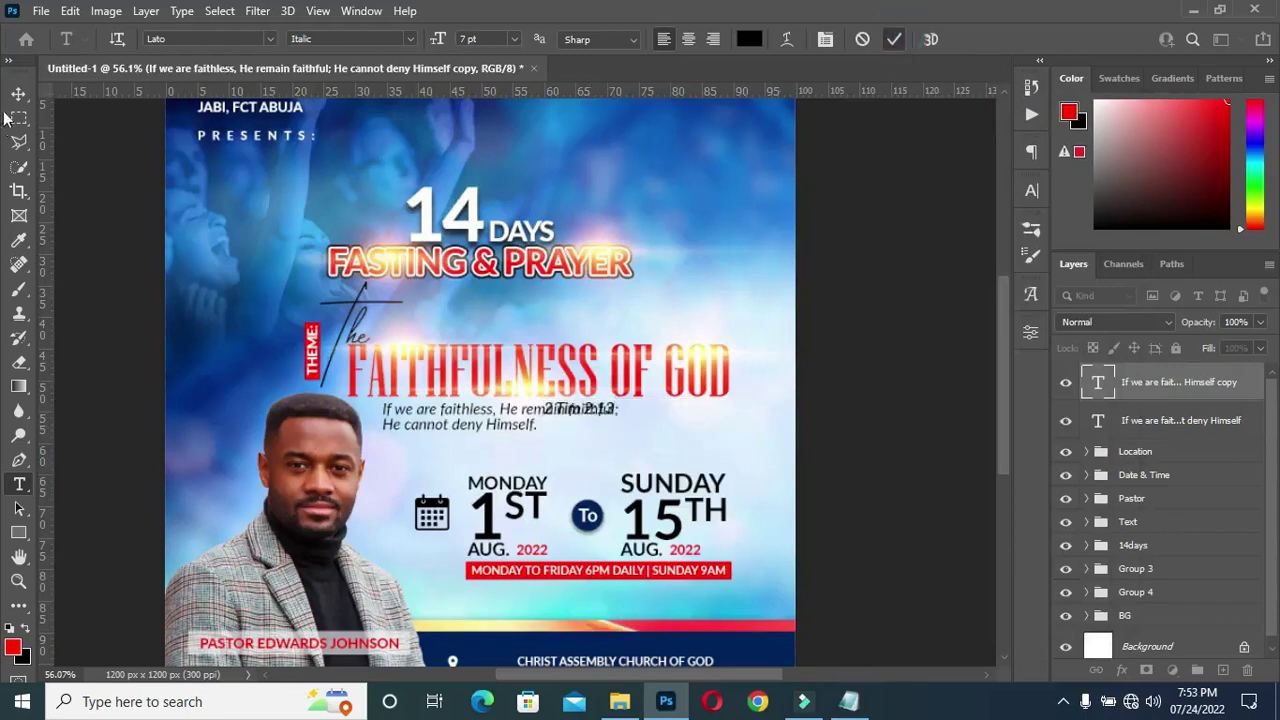
Move the 2 Tim 2:13 reference down to sit right after "He cannot deny Himself." on the verse's second line
{"action": "left_click", "coordinate": [18, 94]}
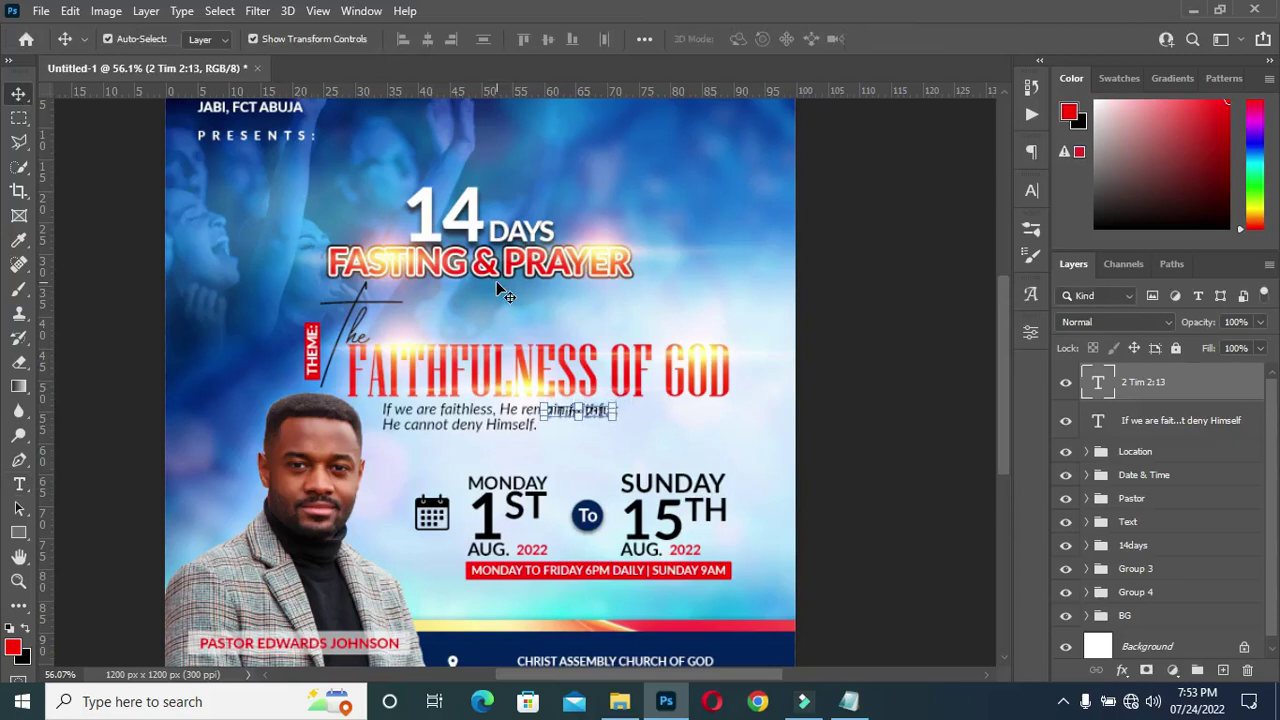
{"action": "scroll", "coordinate": [549, 494], "scroll_direction": "up", "scroll_amount": 2}
{"action": "left_click_drag", "start_coordinate": [597, 362], "coordinate": [609, 395]}
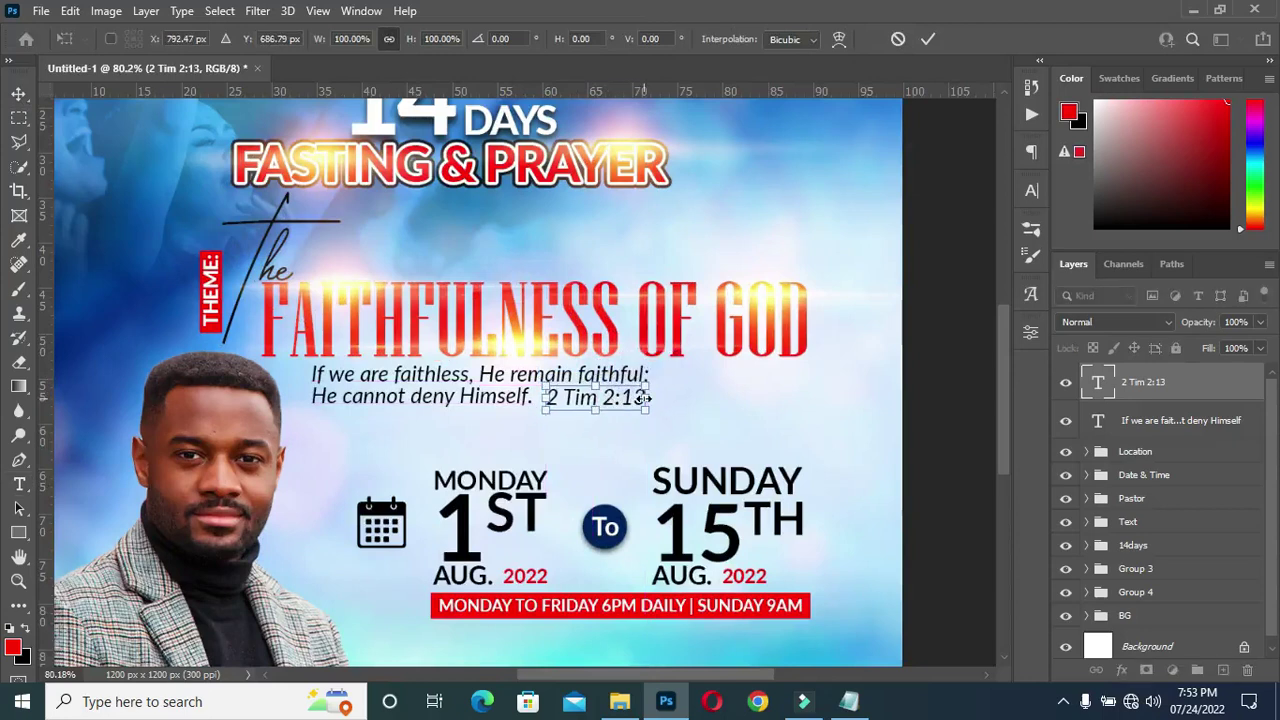
{"action": "left_click", "coordinate": [927, 40]}
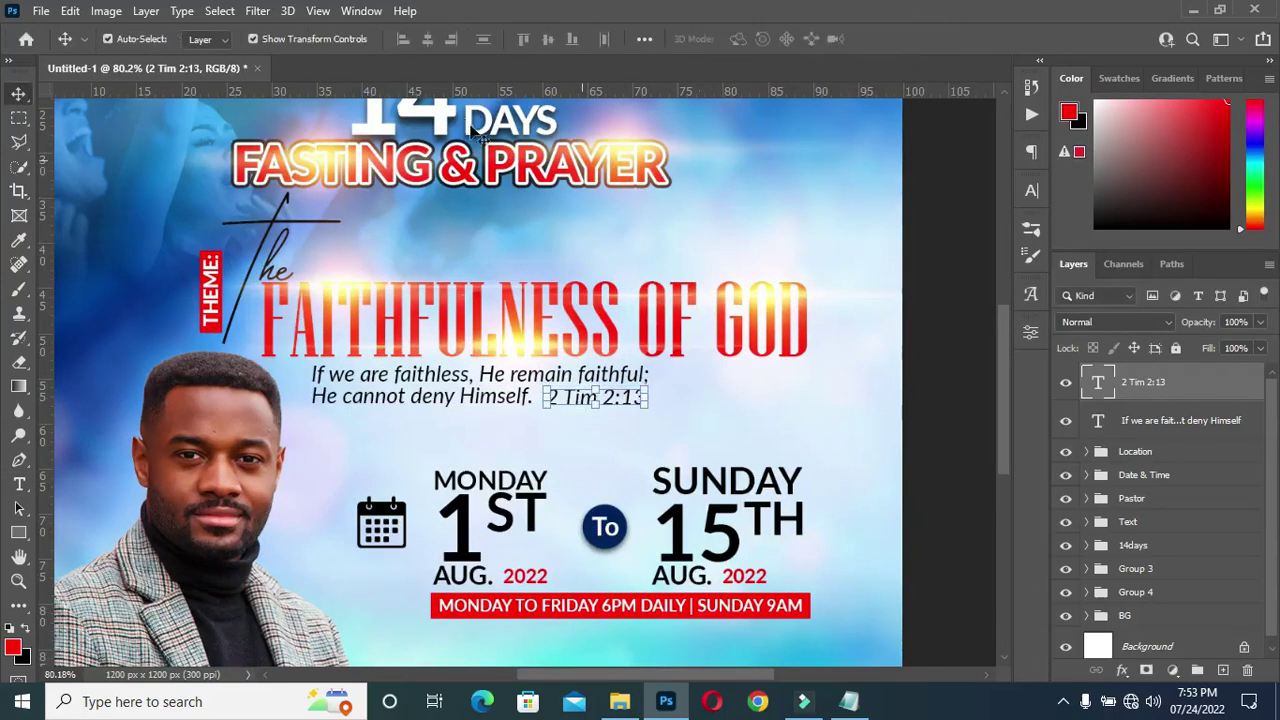
Set the font style of the 2 Tim 2:13 reference to Semibold Italic and deselect it
{"action": "key", "text": "t"}
{"action": "left_click", "coordinate": [406, 39]}
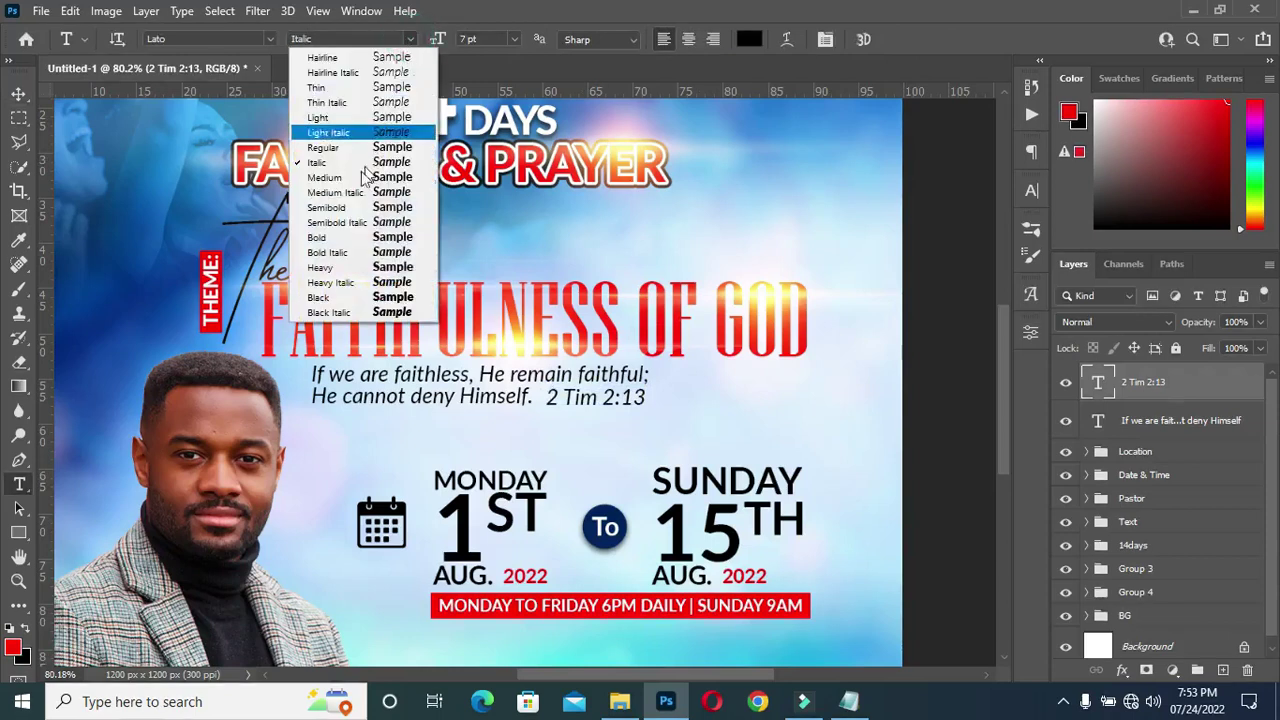
{"action": "left_click", "coordinate": [351, 224]}
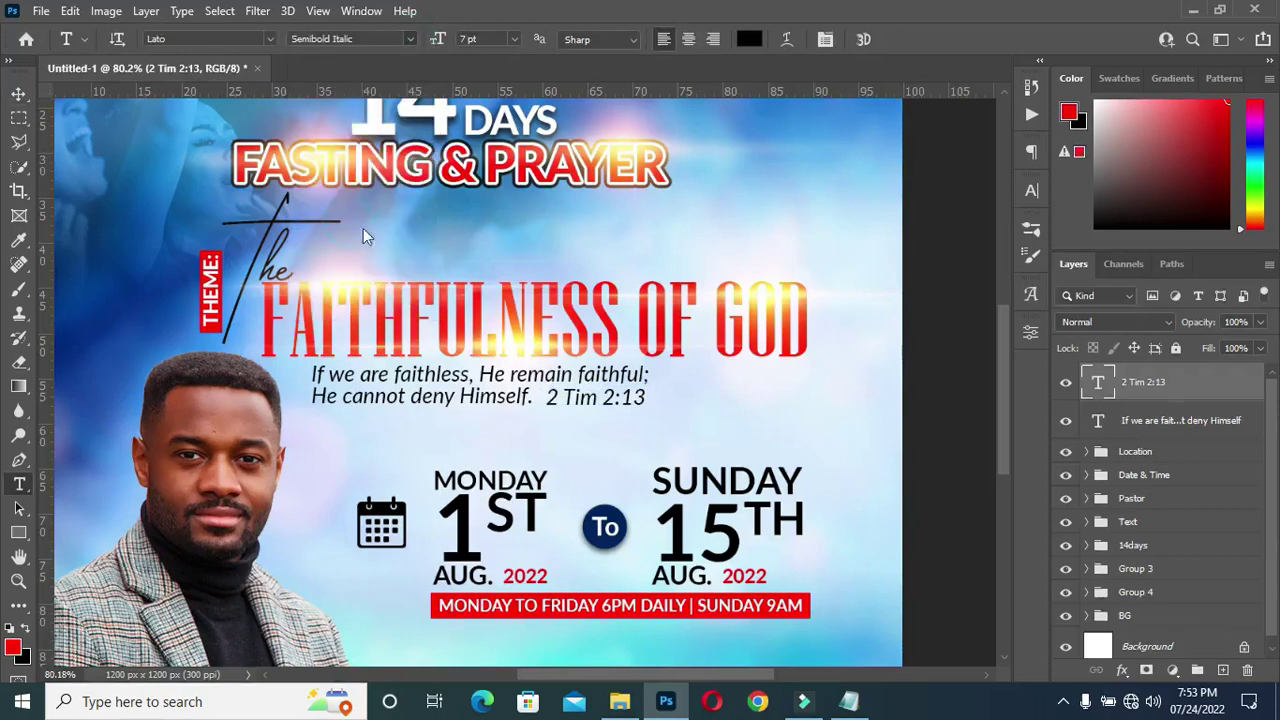
{"action": "left_click", "coordinate": [18, 93]}
{"action": "left_click", "coordinate": [914, 280]}
Select both the verse and the 2 Tim 2:13 layers and move them together slightly right and down beneath the title
{"action": "scroll", "coordinate": [690, 335], "scroll_direction": "down", "scroll_amount": 2}
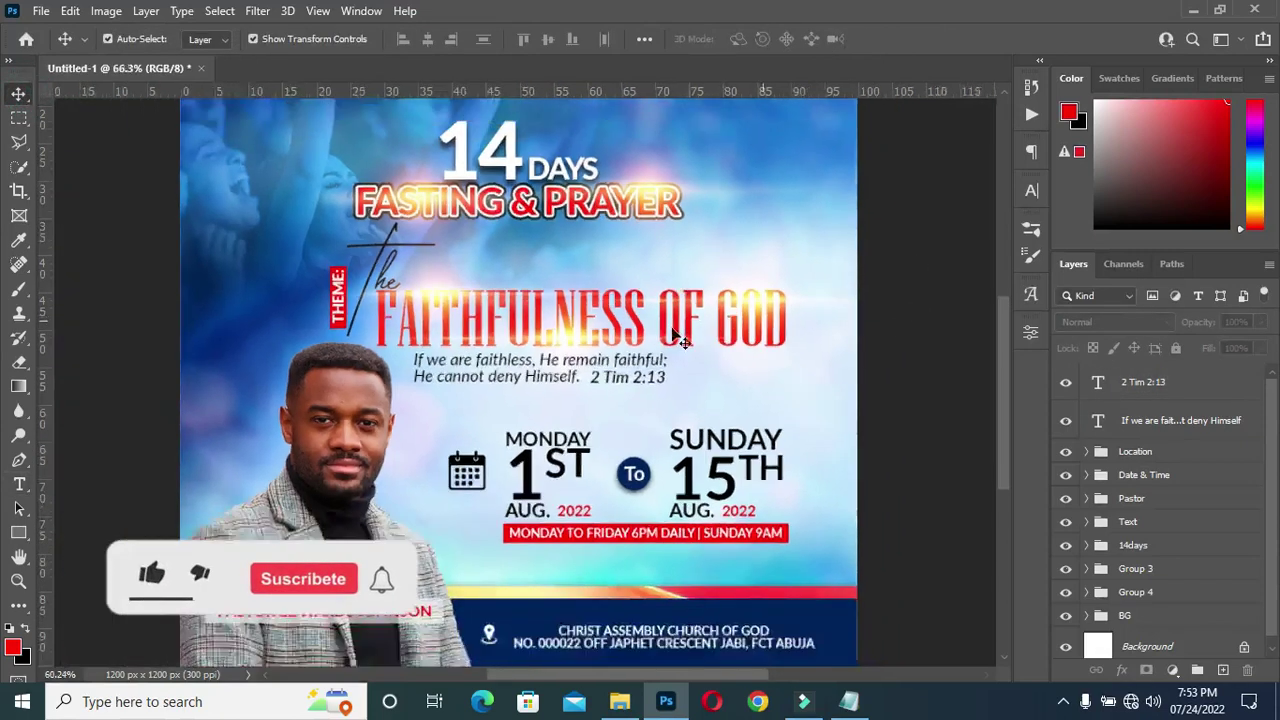
{"action": "scroll", "coordinate": [676, 336], "scroll_direction": "down", "scroll_amount": 2}
{"action": "scroll", "coordinate": [605, 440], "scroll_direction": "up", "scroll_amount": 1}
{"action": "scroll", "coordinate": [600, 437], "scroll_direction": "down", "scroll_amount": 1}
{"action": "scroll", "coordinate": [603, 432], "scroll_direction": "up", "scroll_amount": 1}
{"action": "scroll", "coordinate": [605, 428], "scroll_direction": "down", "scroll_amount": 1}
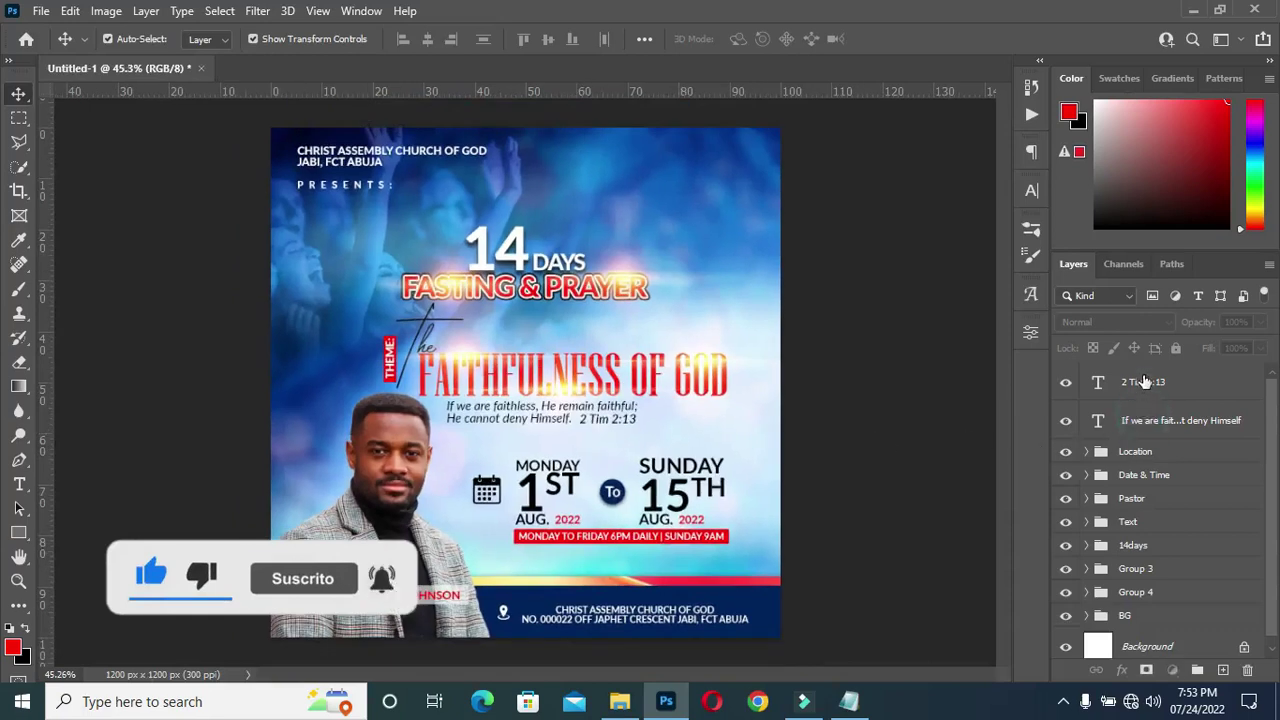
{"action": "left_click", "coordinate": [1150, 420]}
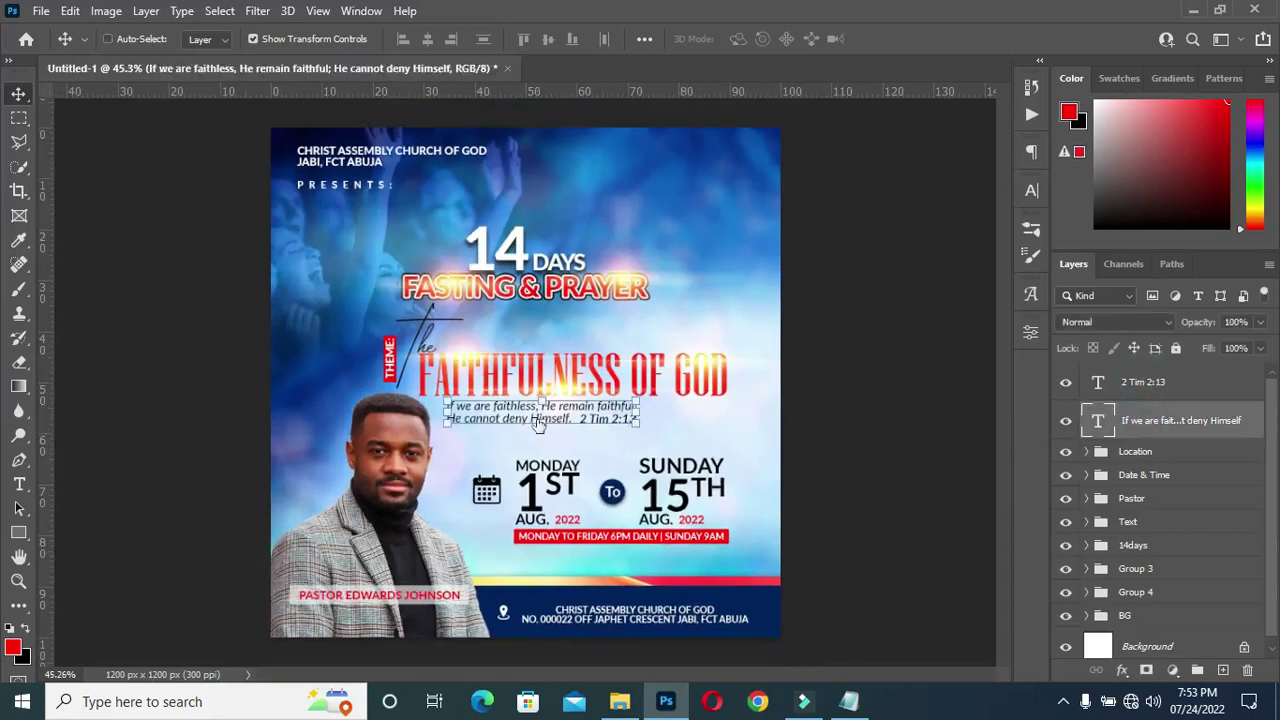
{"action": "key", "text": "alt+shift+bracketright"}
{"action": "key", "text": "ctrl+t"}
{"action": "left_click_drag", "start_coordinate": [577, 404], "coordinate": [607, 411]}
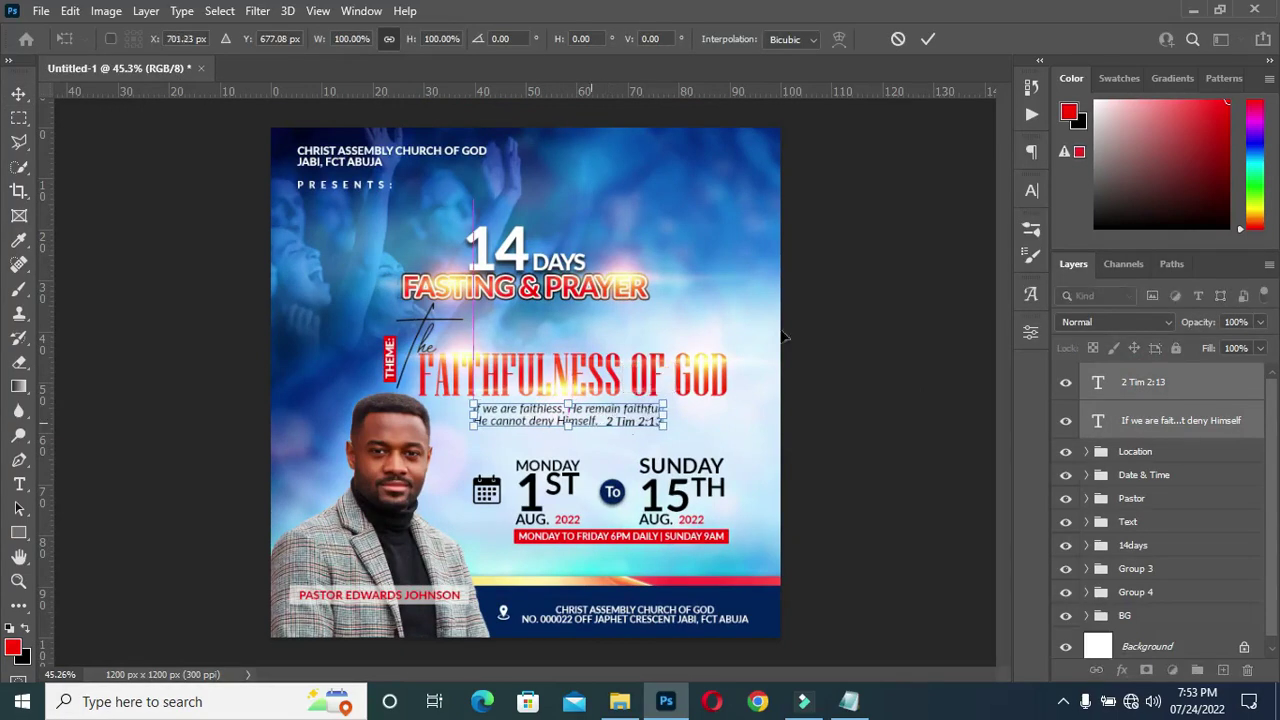
{"action": "left_click", "coordinate": [930, 40]}
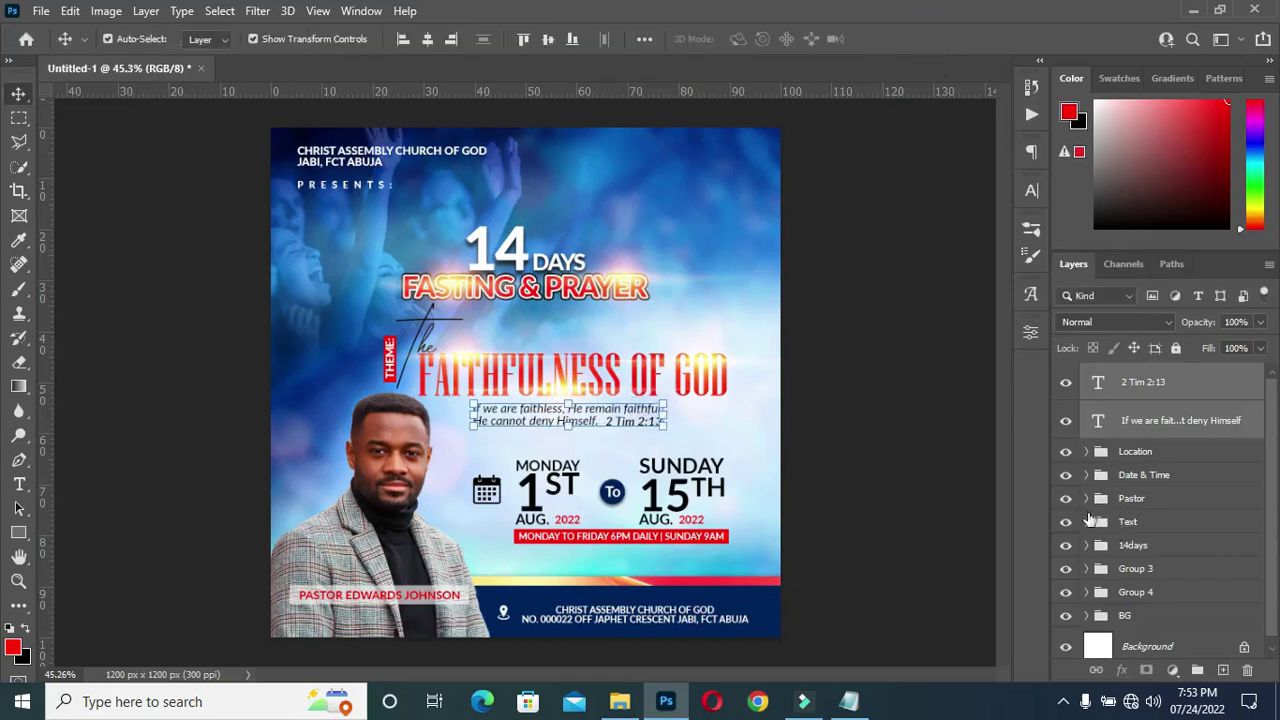
Move the verse and 2 Tim 2:13 layers into the Text group, then collapse and deselect the group
{"action": "left_click", "coordinate": [1087, 522]}
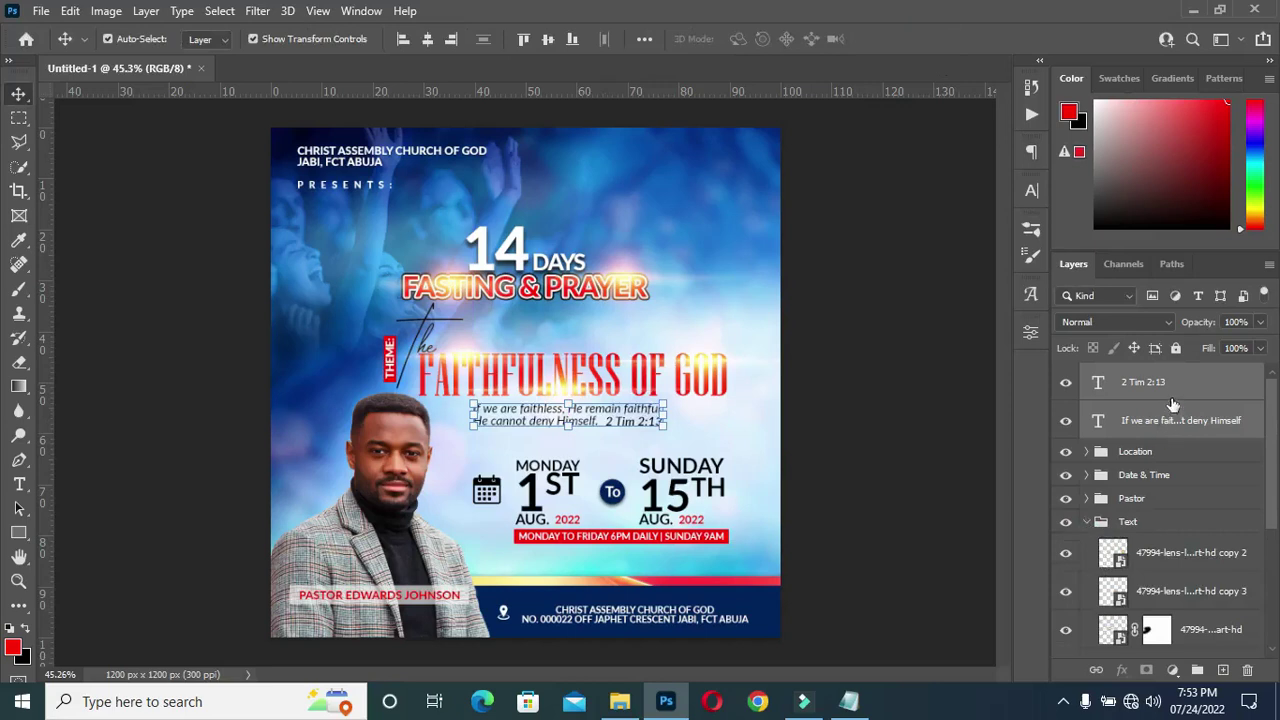
{"action": "left_click_drag", "start_coordinate": [1176, 425], "coordinate": [1100, 520]}
{"action": "left_click", "coordinate": [1088, 446]}
{"action": "left_click", "coordinate": [1087, 445]}
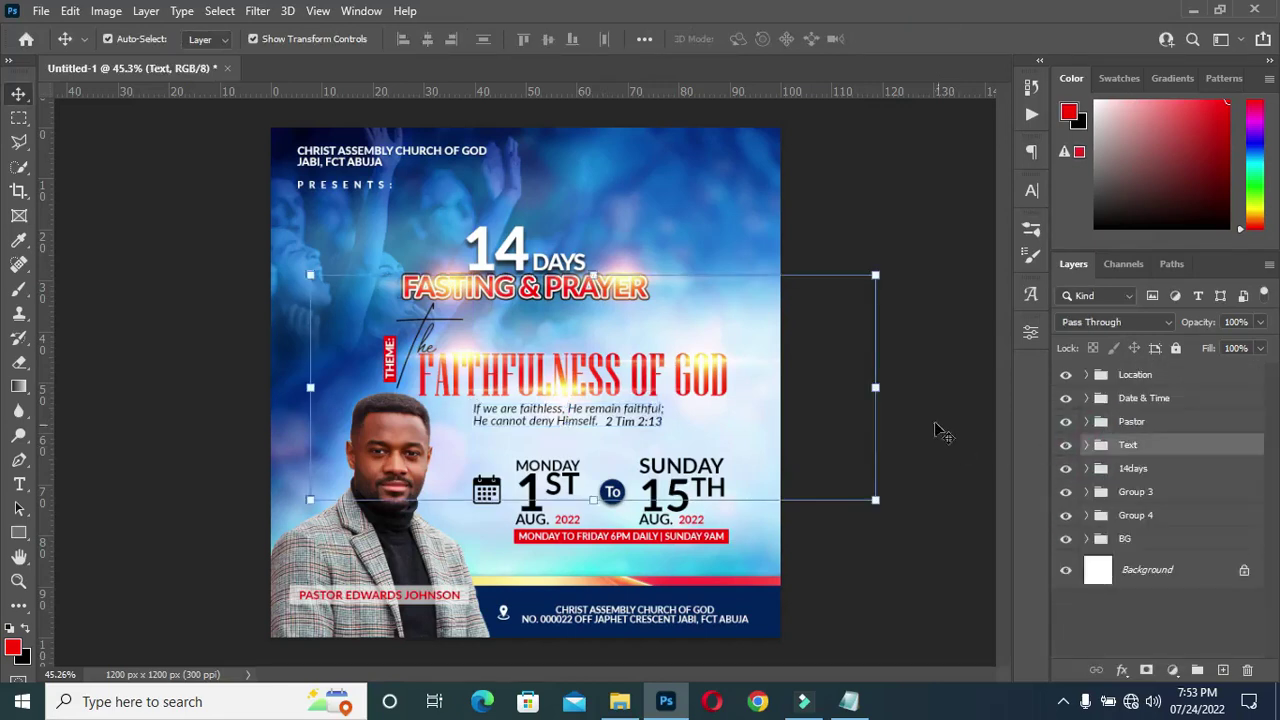
{"action": "left_click", "coordinate": [943, 403]}
{"action": "scroll", "coordinate": [566, 372], "scroll_direction": "up", "scroll_amount": 1}
{"action": "scroll", "coordinate": [566, 372], "scroll_direction": "down", "scroll_amount": 2}
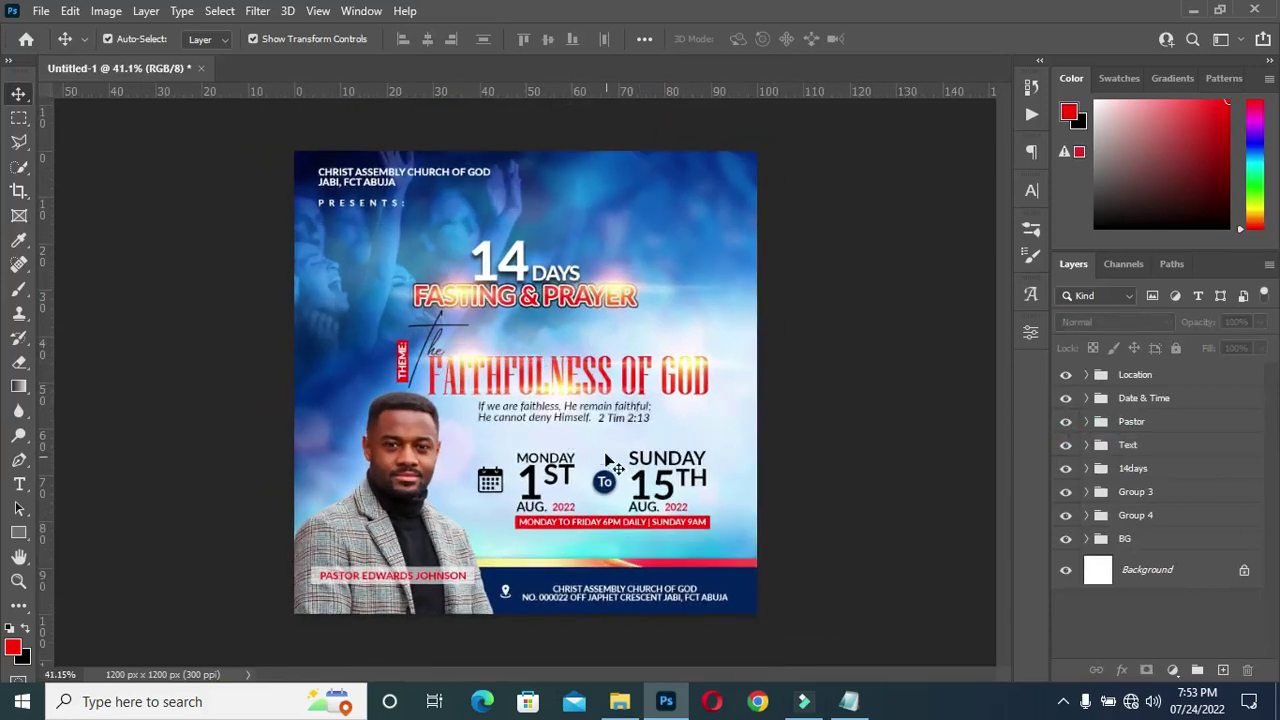
{"action": "scroll", "coordinate": [606, 460], "scroll_direction": "up", "scroll_amount": 1}
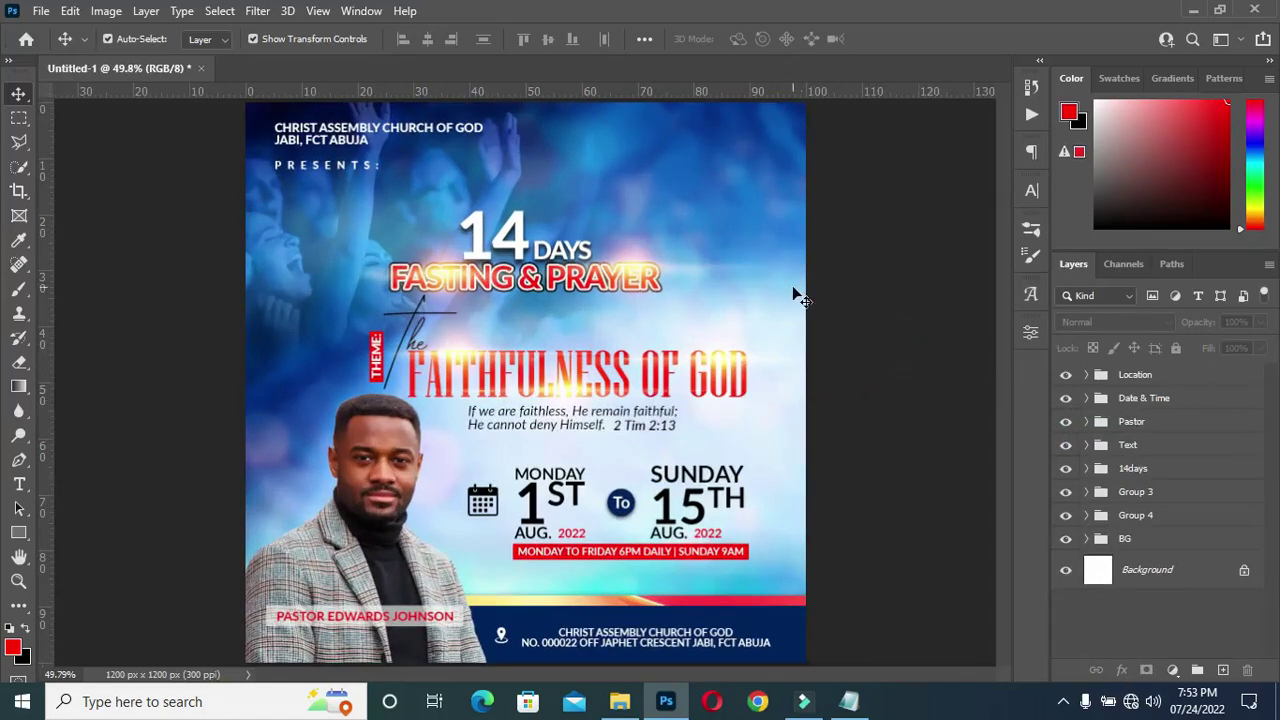